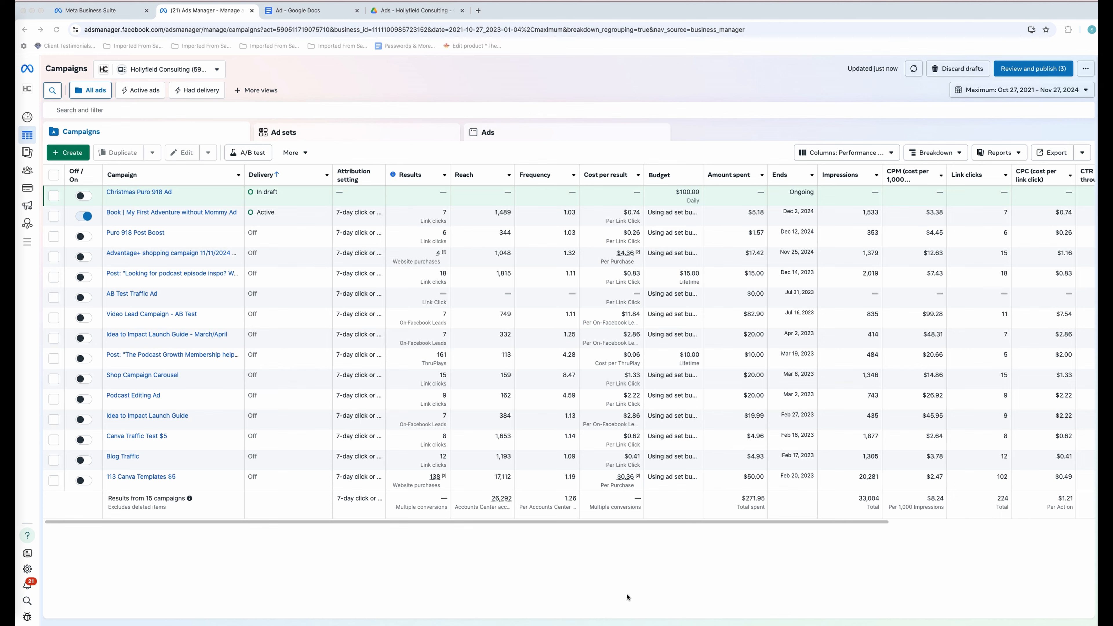
- Start a new campaign with the green Create button above the campaigns table
click(63, 158)
click(63, 156)
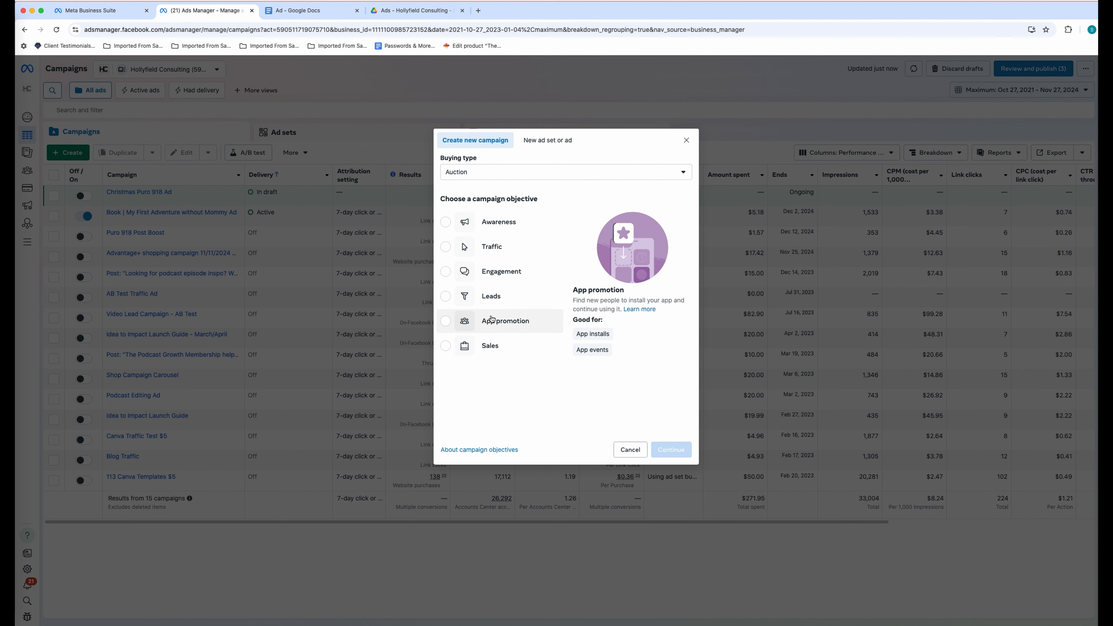
- Create a campaign draft with the Traffic objective and manual traffic campaign setup
click(489, 252)
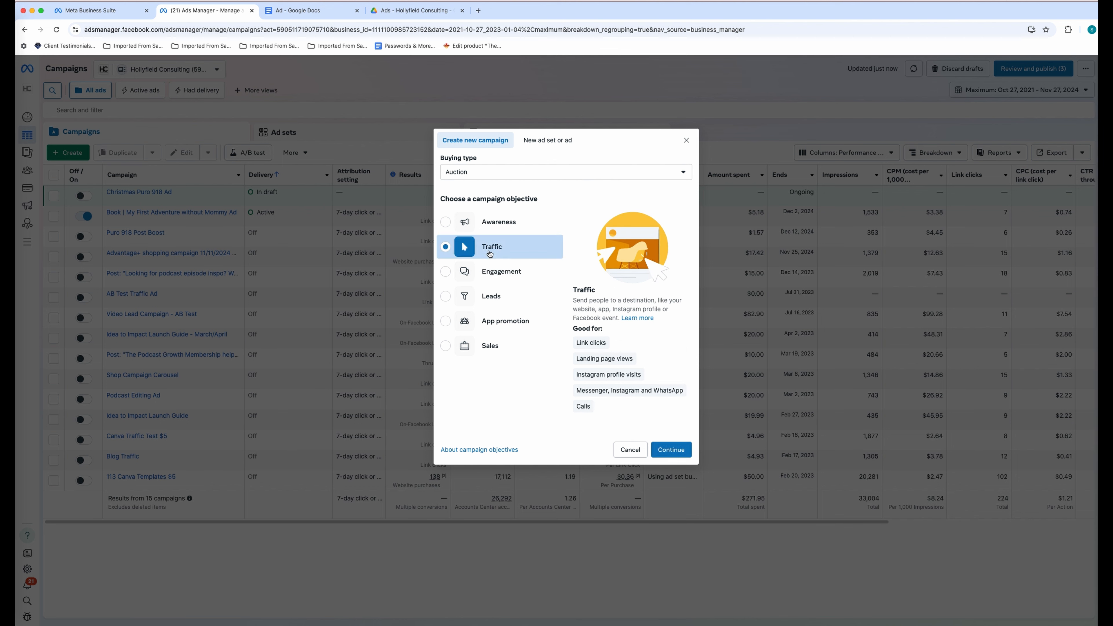
click(670, 450)
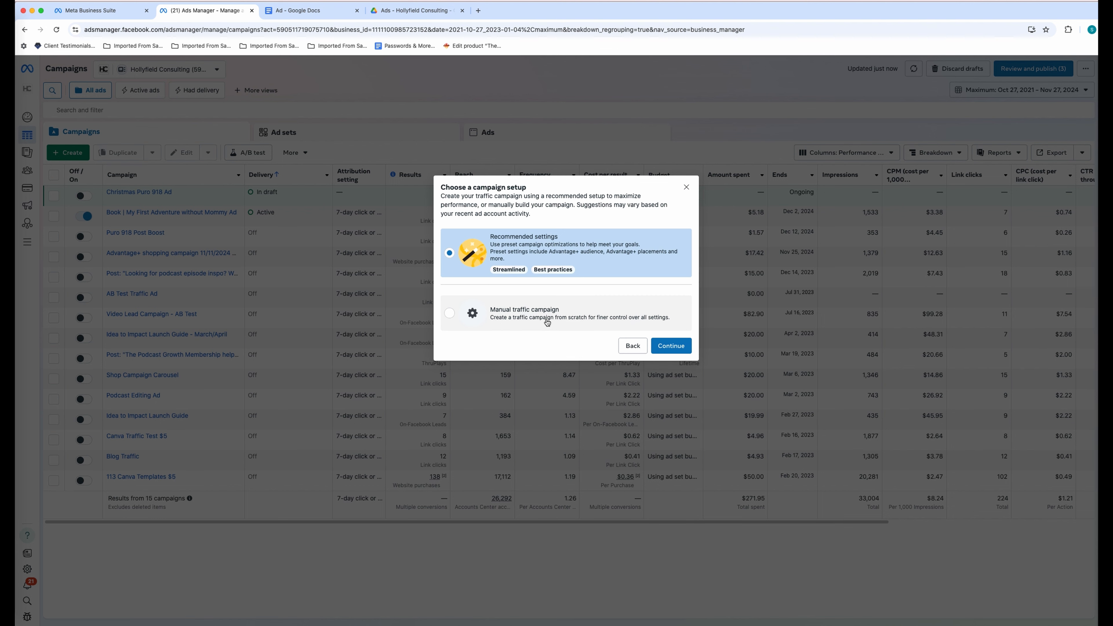
click(652, 320)
click(672, 347)
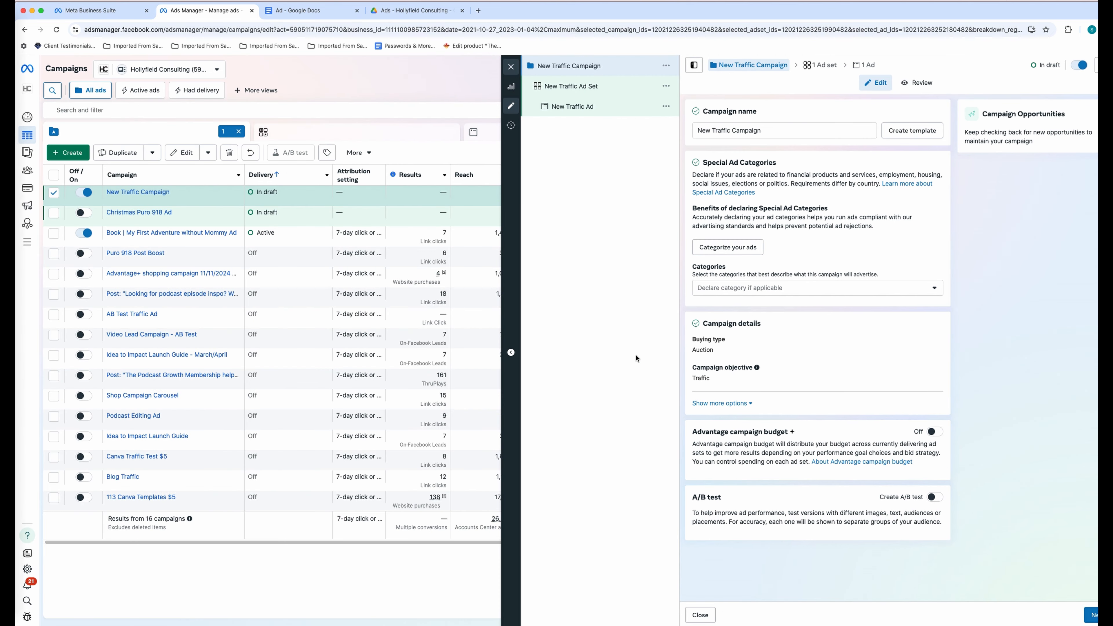
- Rename the campaign to 'Book Ad Dec'
triple_click(768, 130)
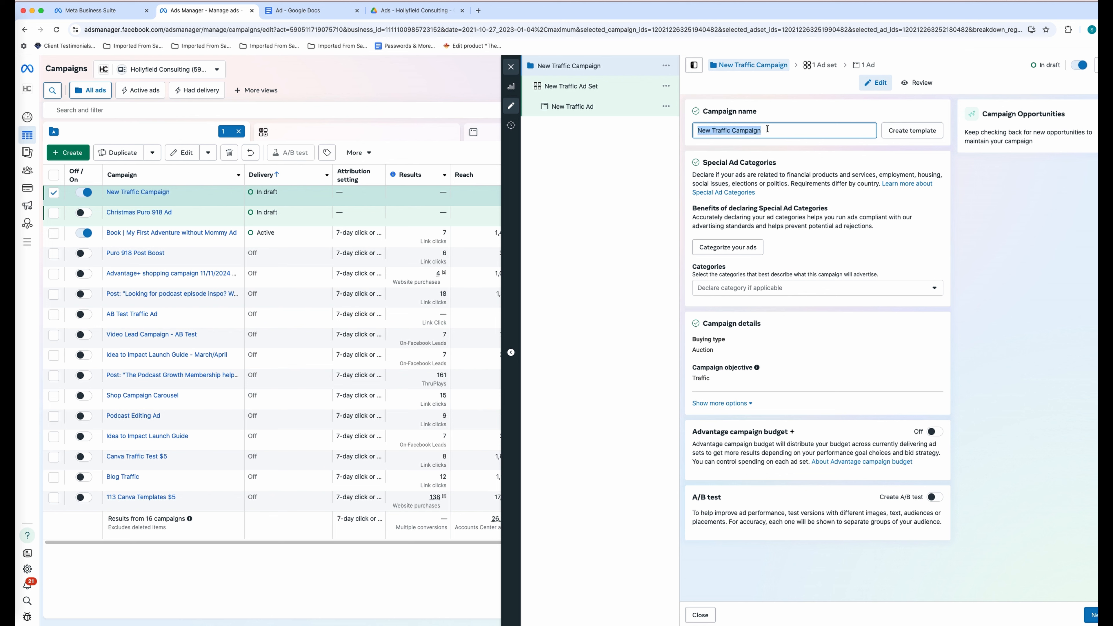
text(Book Ad )
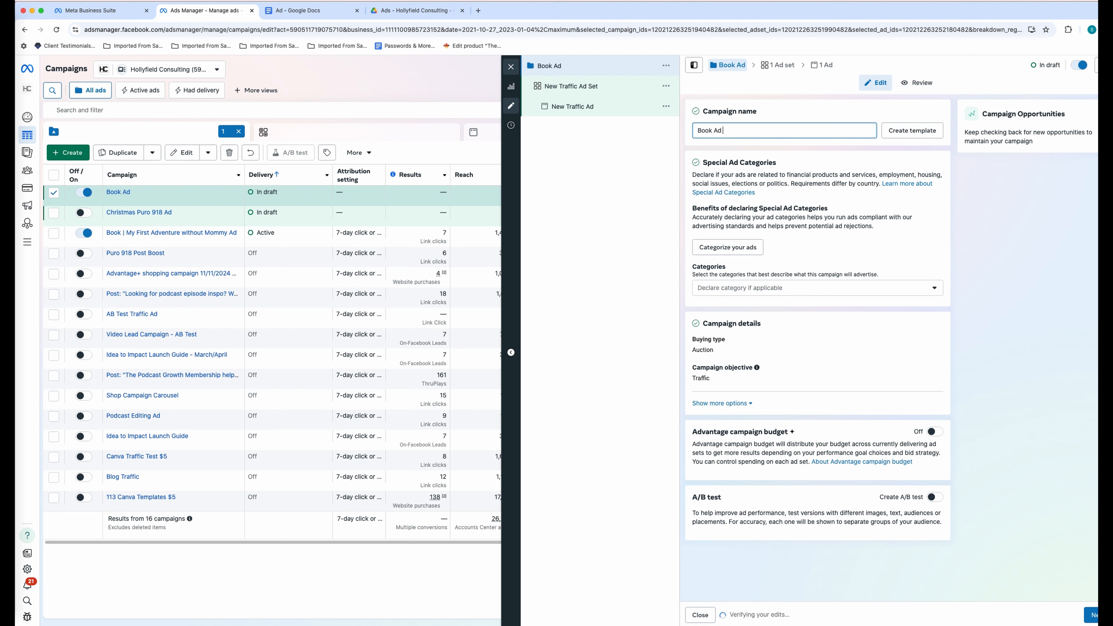
text(Dec.)
key(BackSpace)
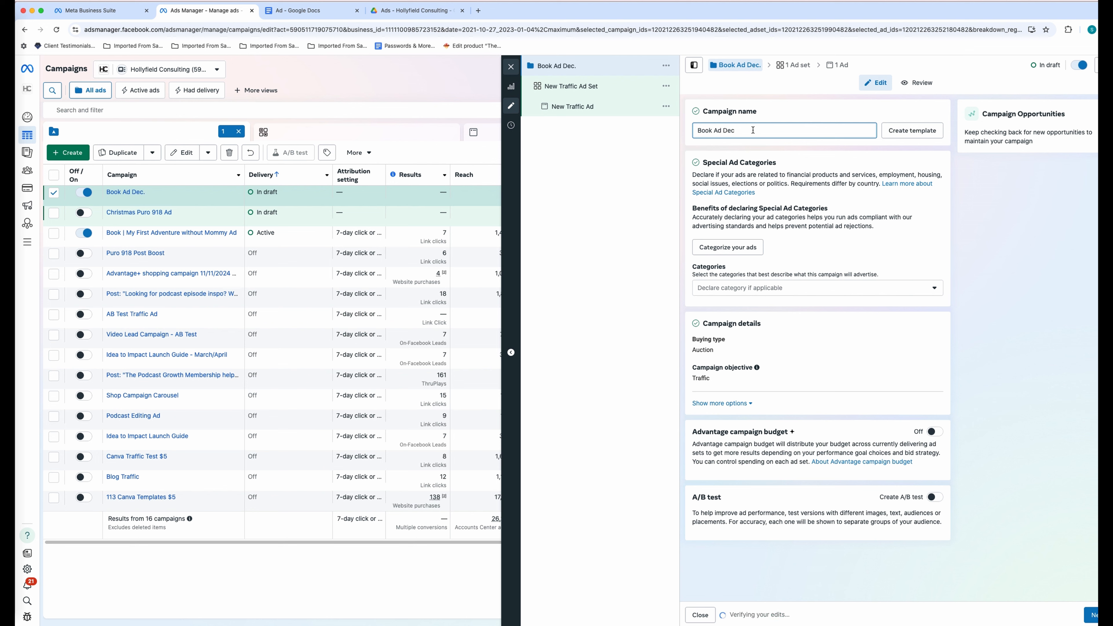
triple_click(737, 132)
key(super+c)
click(766, 144)
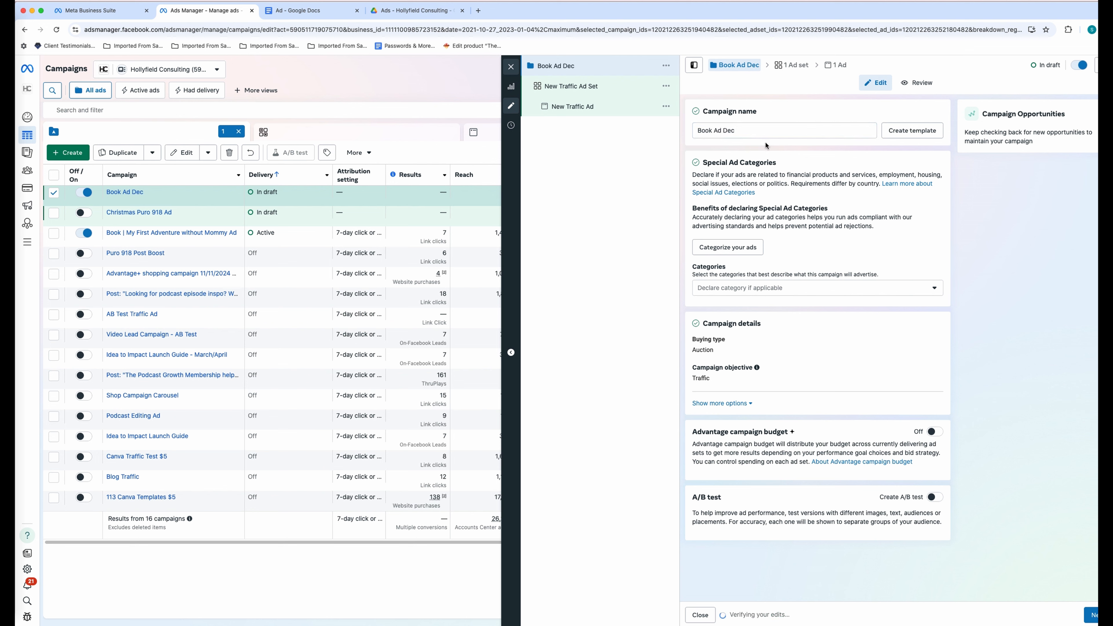
- Leave special ad categories empty and review the Advantage campaign budget and A/B test options
click(802, 292)
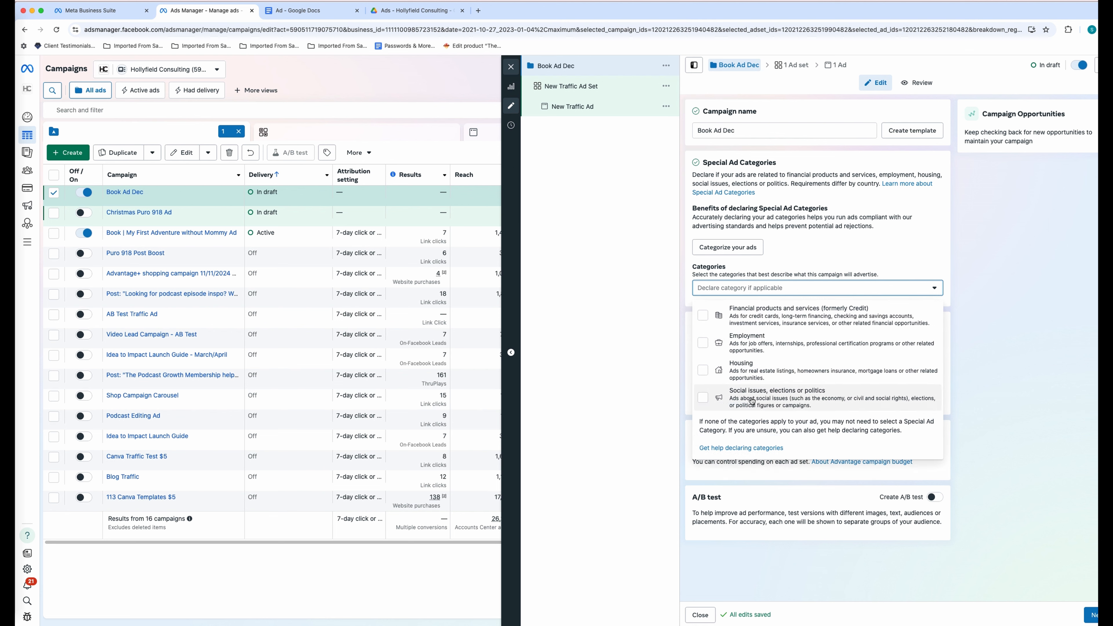
click(981, 291)
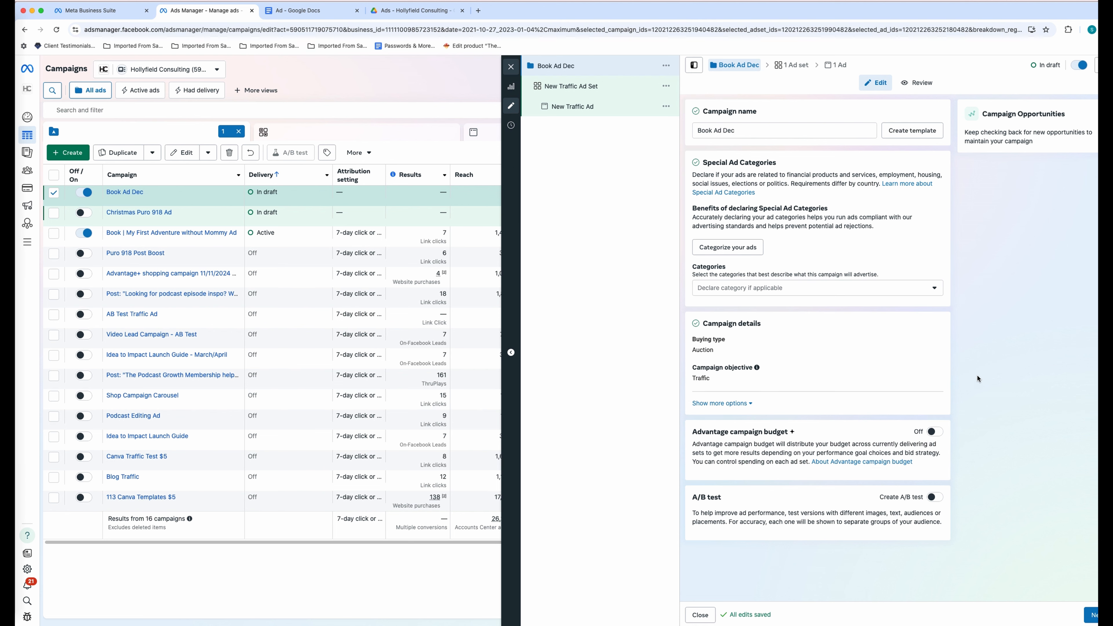
click(745, 403)
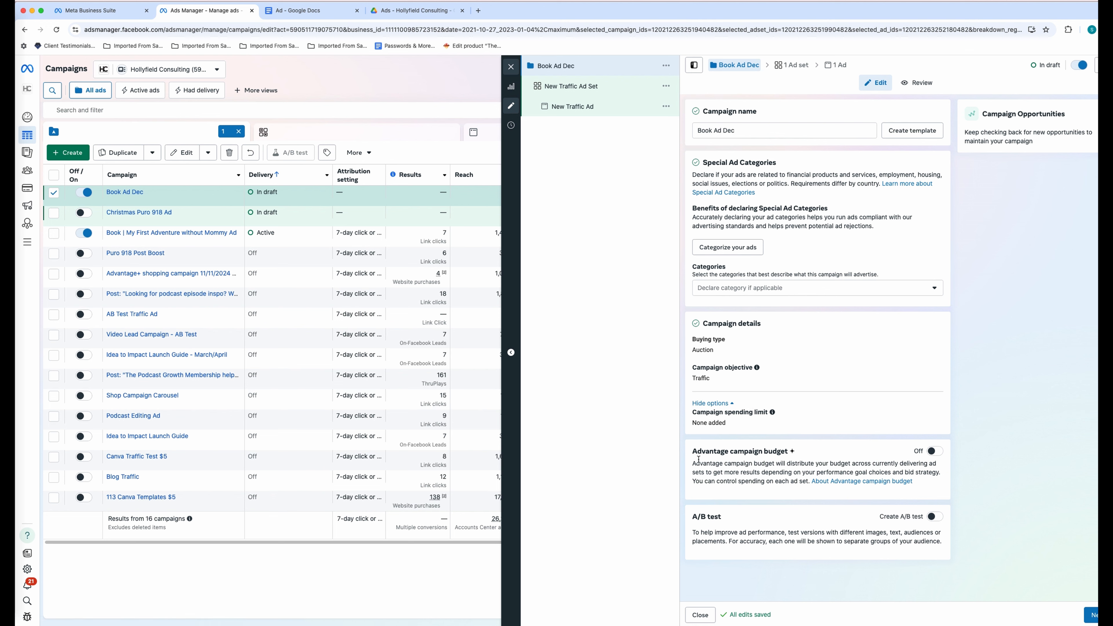
drag(696, 465, 926, 486)
click(925, 482)
drag(693, 537, 946, 537)
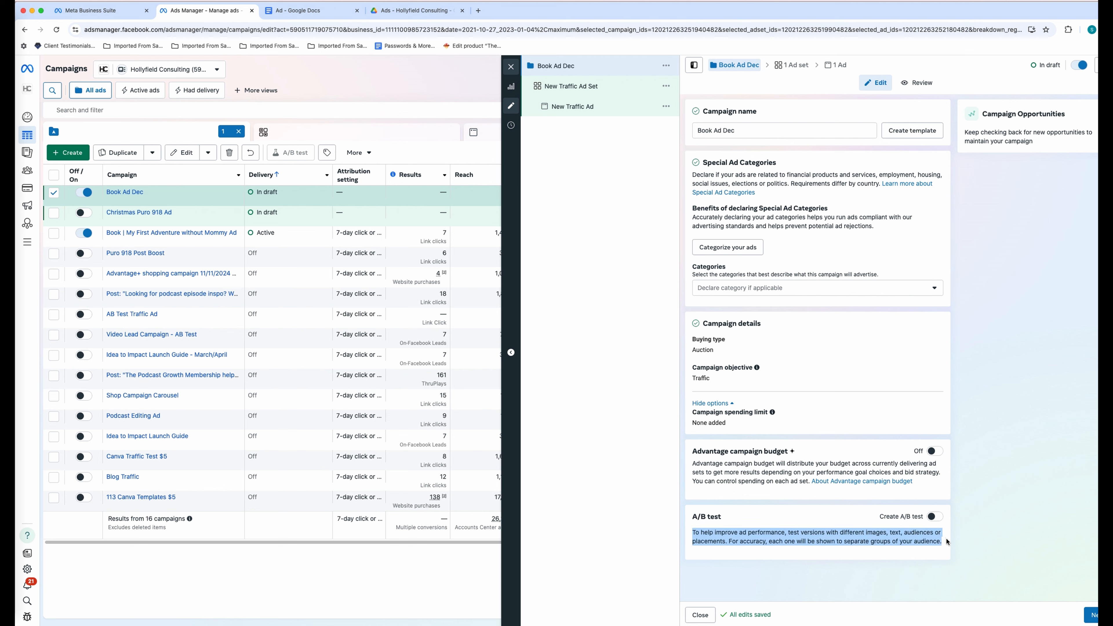
click(967, 540)
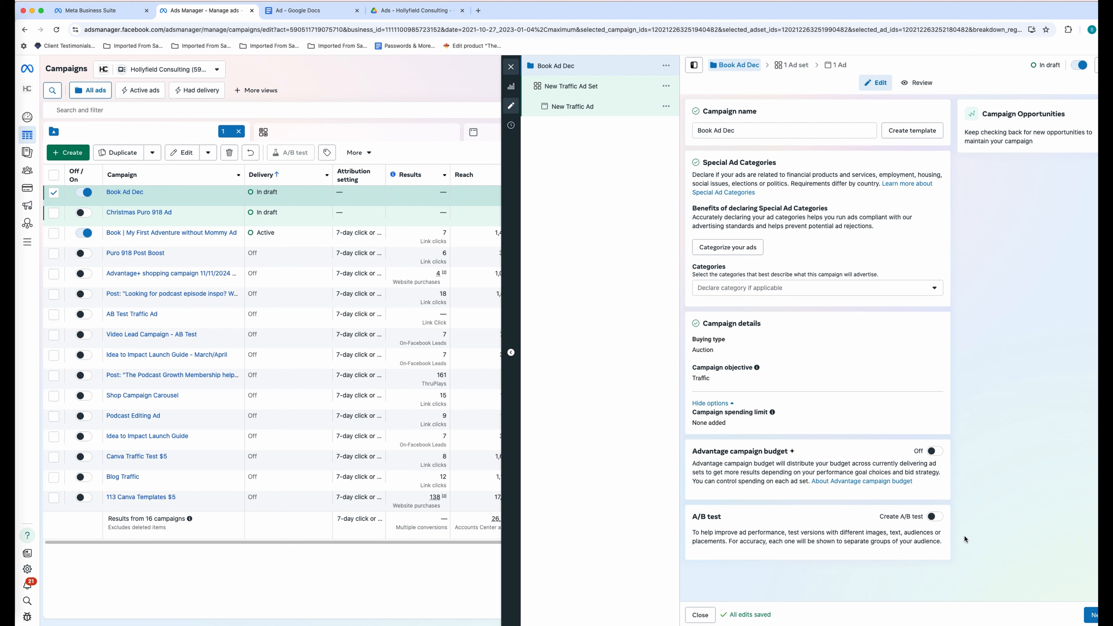
- Turn on Advantage campaign budget at $20.00 daily, leave budget scheduling off, and continue to the ad set
click(935, 451)
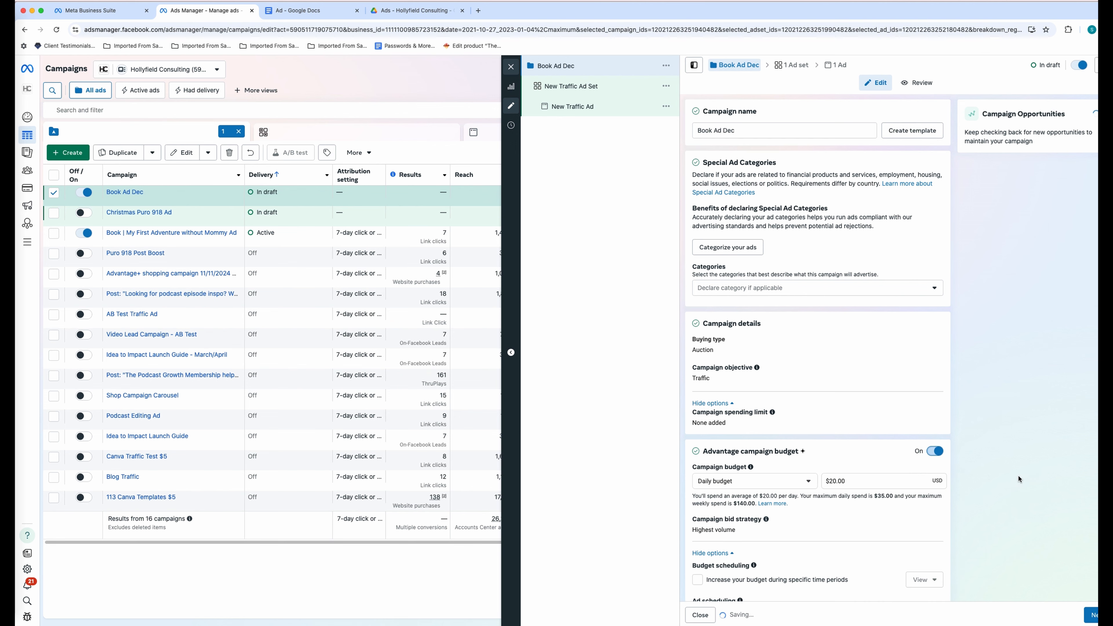
scroll(994, 502, down, 2)
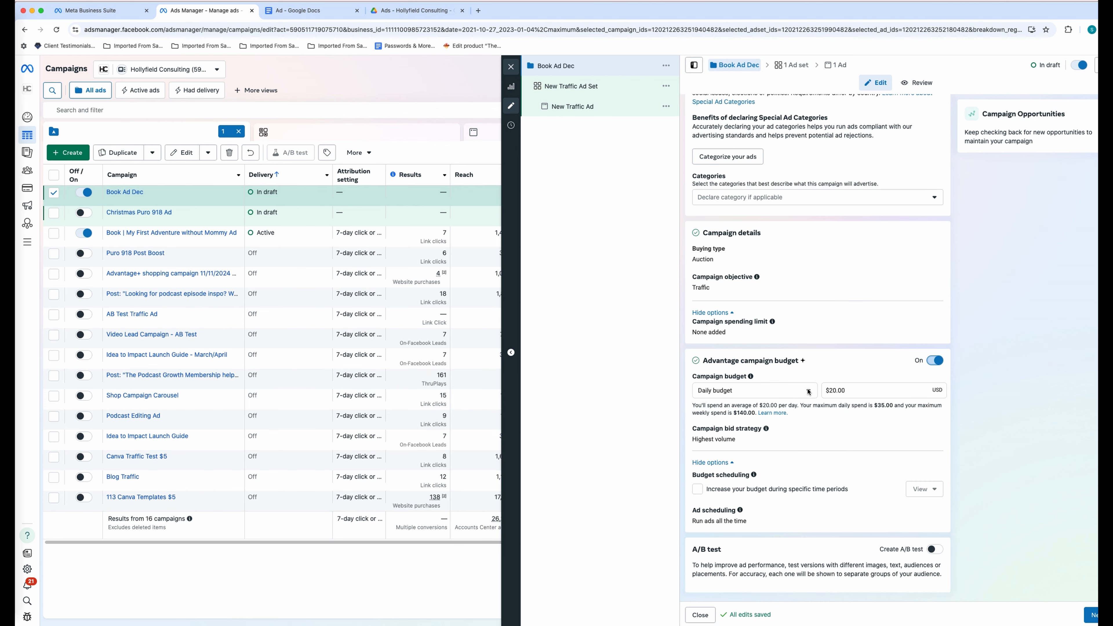
click(860, 392)
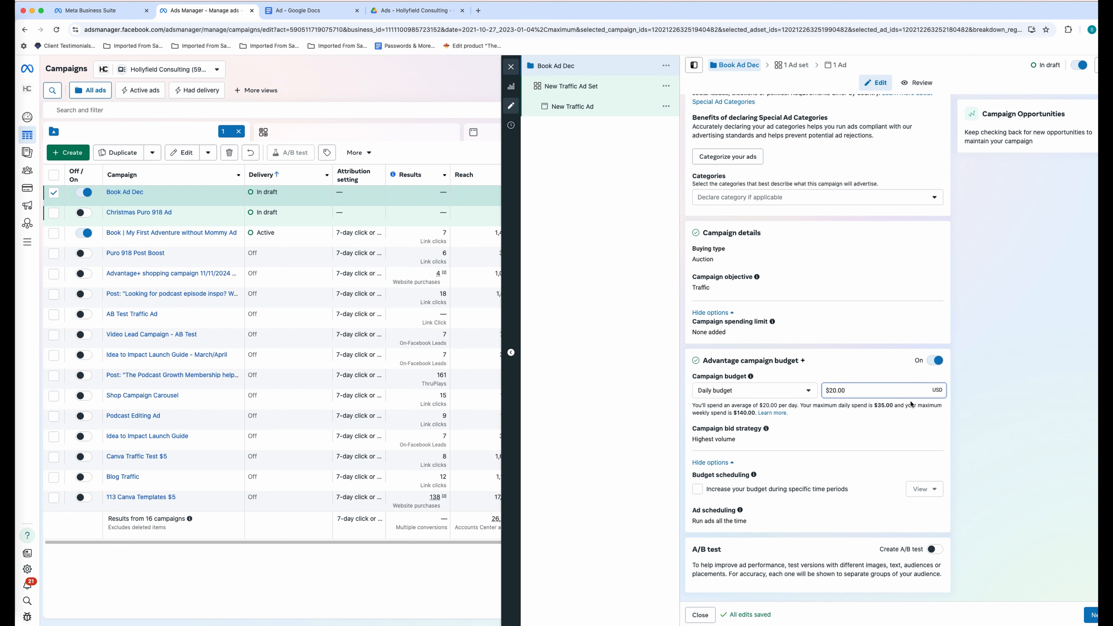
click(1000, 415)
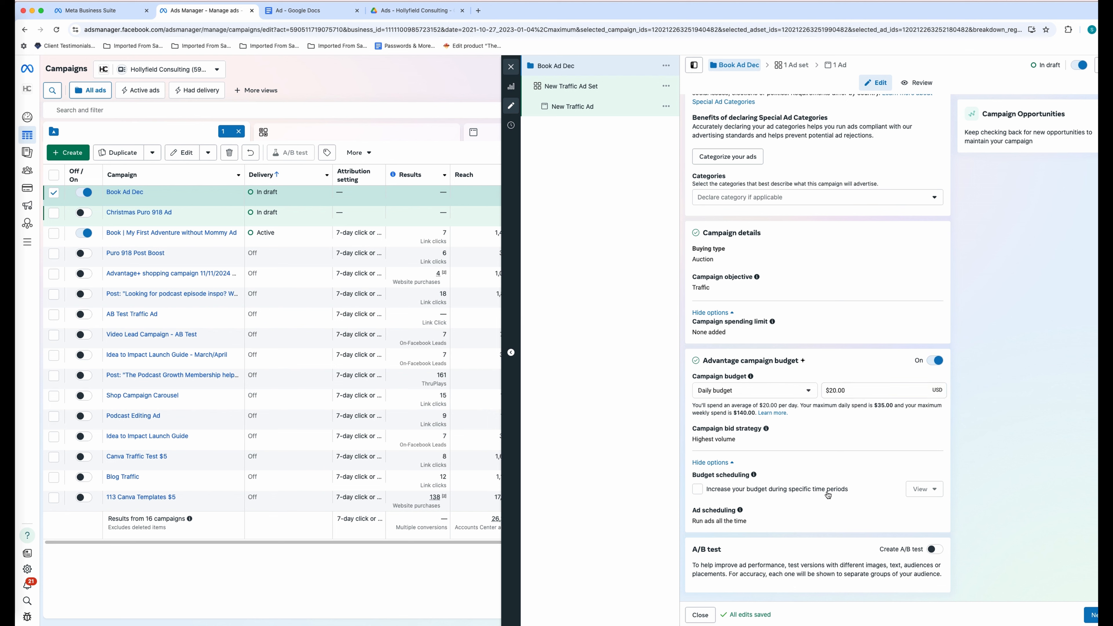
click(697, 489)
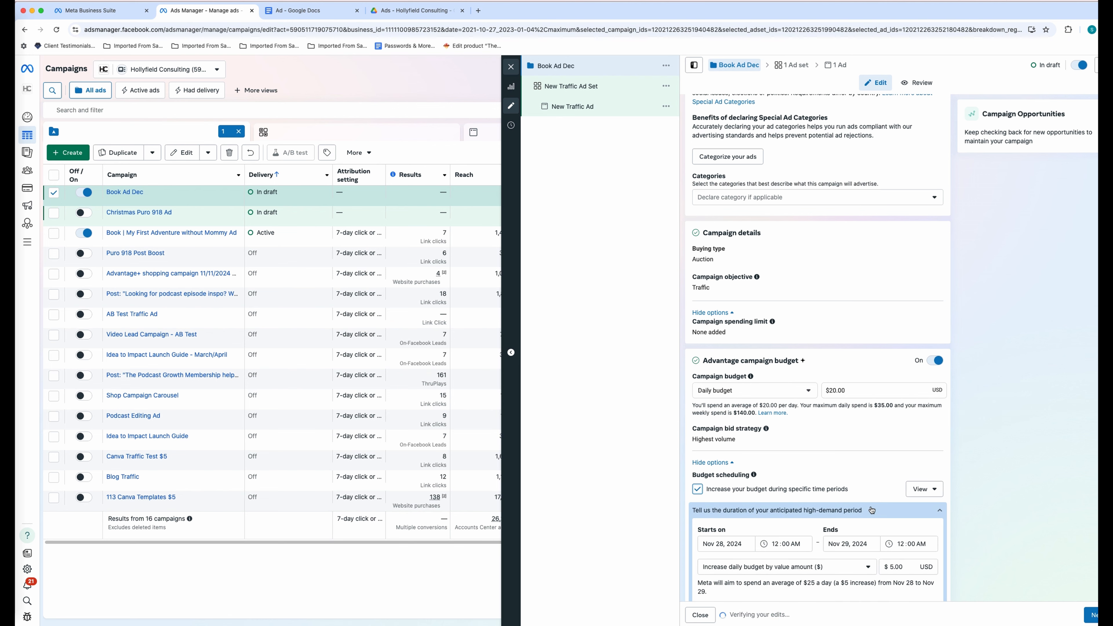
scroll(758, 507, down, 3)
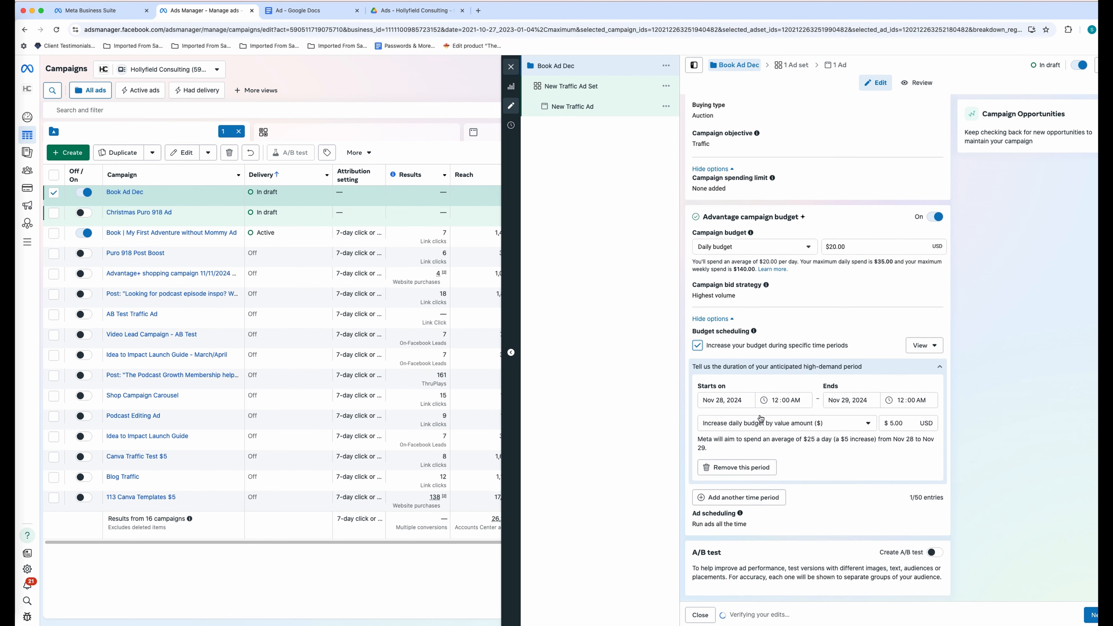
click(698, 345)
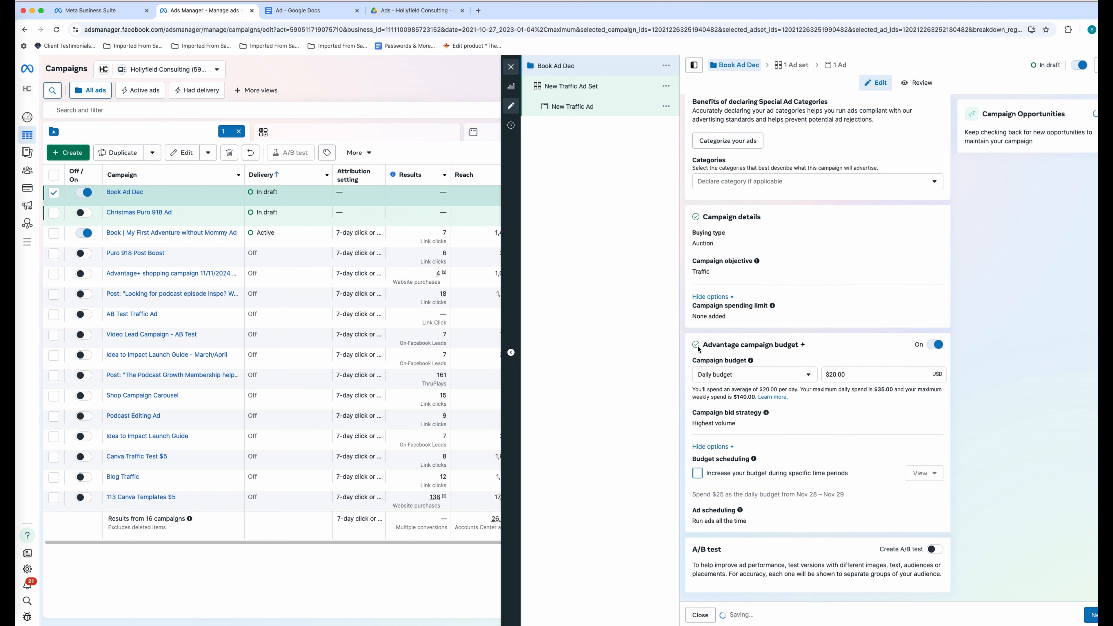
click(1086, 614)
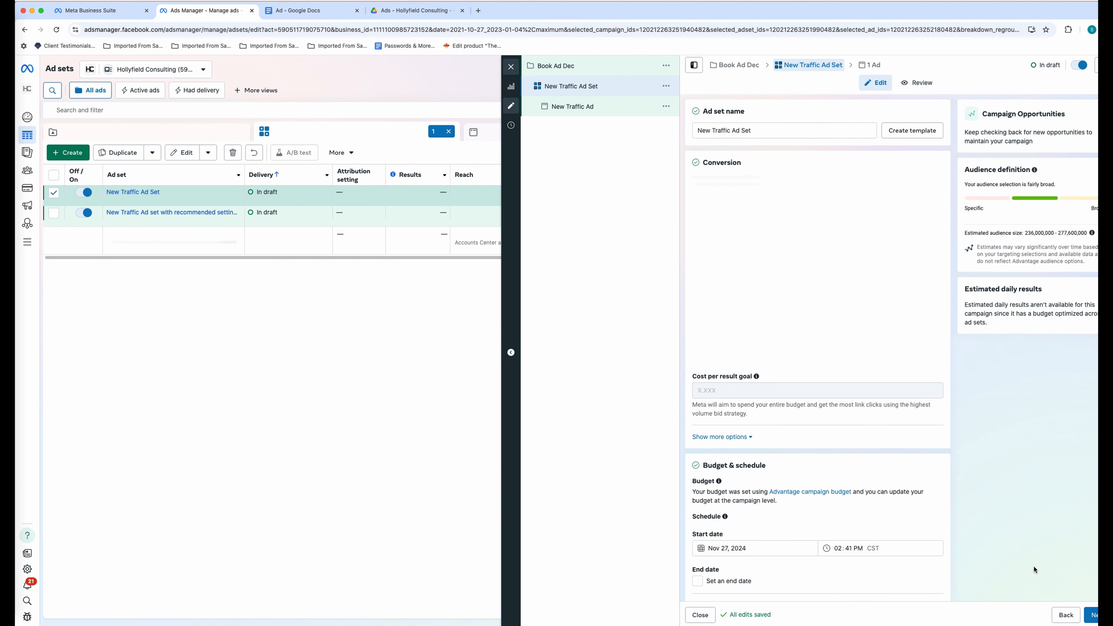
- Name the ad set 'Book Ad Dec', send traffic to Website, and keep Maximize number of link clicks
triple_click(772, 130)
key(super+v)
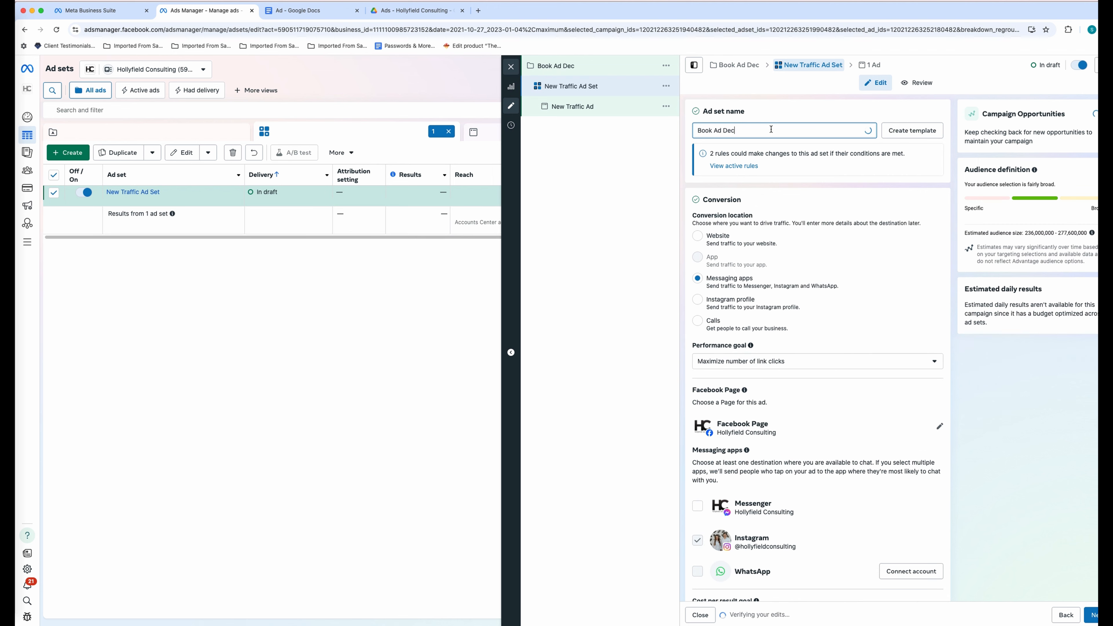
click(705, 238)
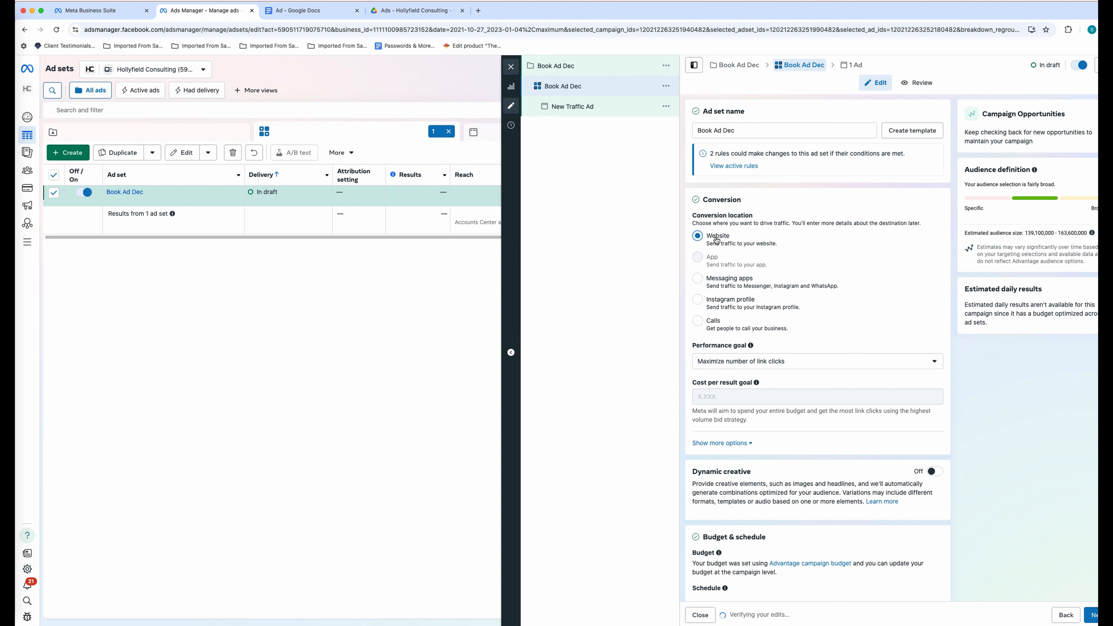
click(760, 363)
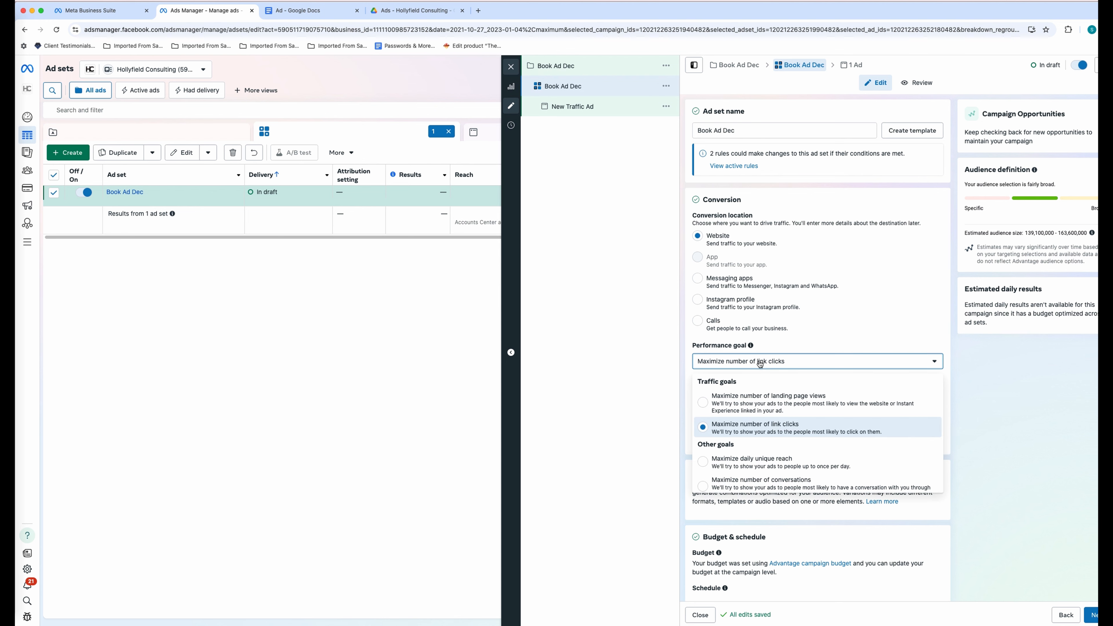
scroll(792, 465, down, 2)
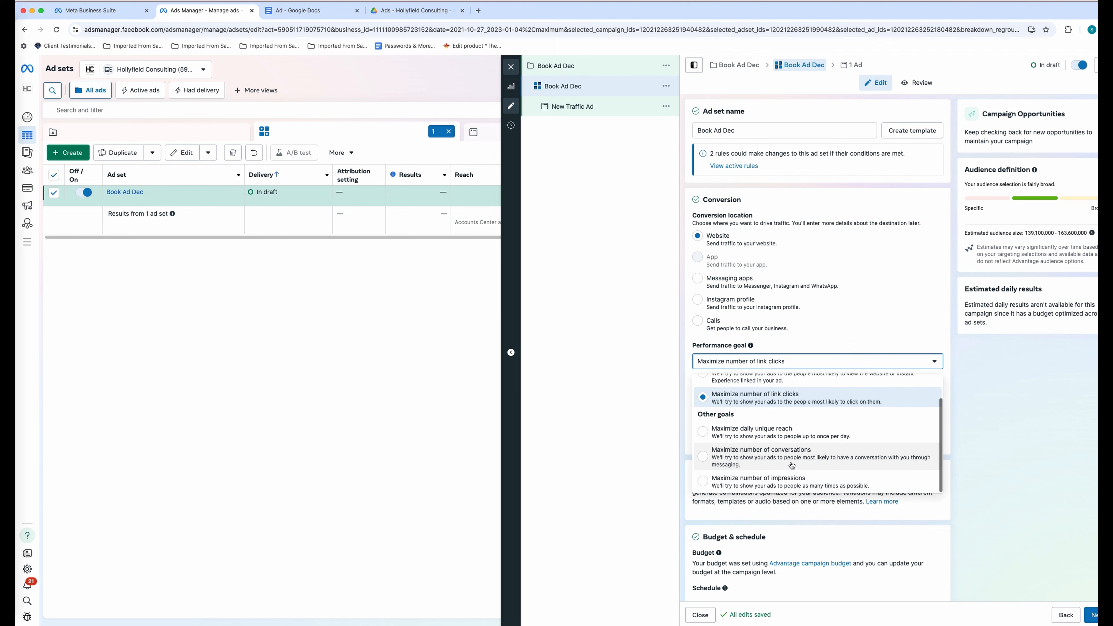
scroll(792, 466, up, 1)
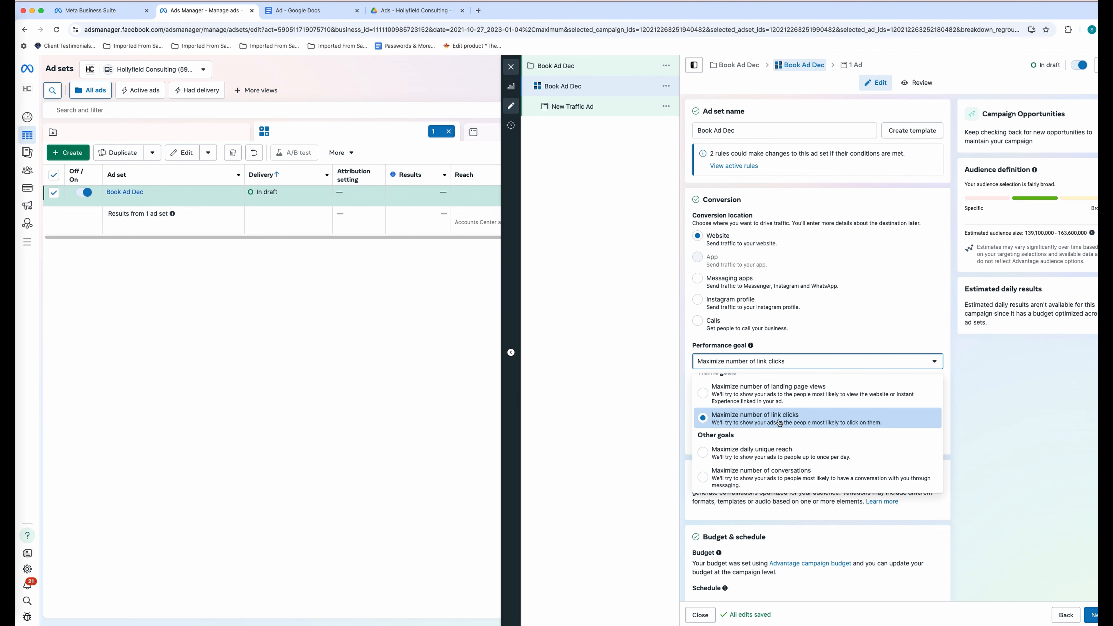
click(647, 382)
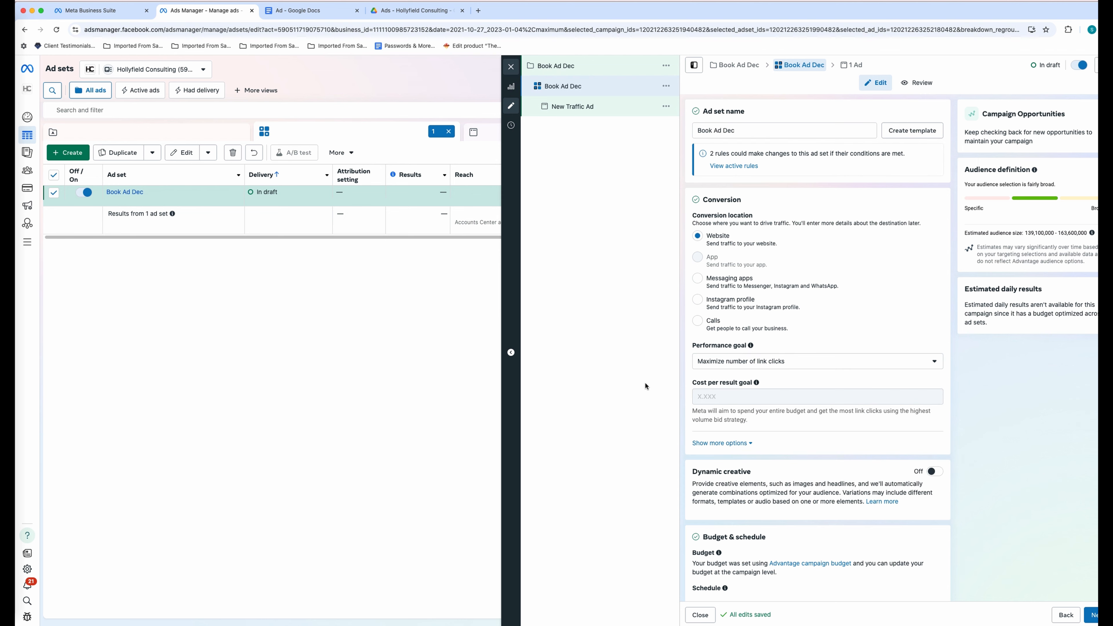
scroll(837, 453, down, 1)
scroll(837, 454, down, 4)
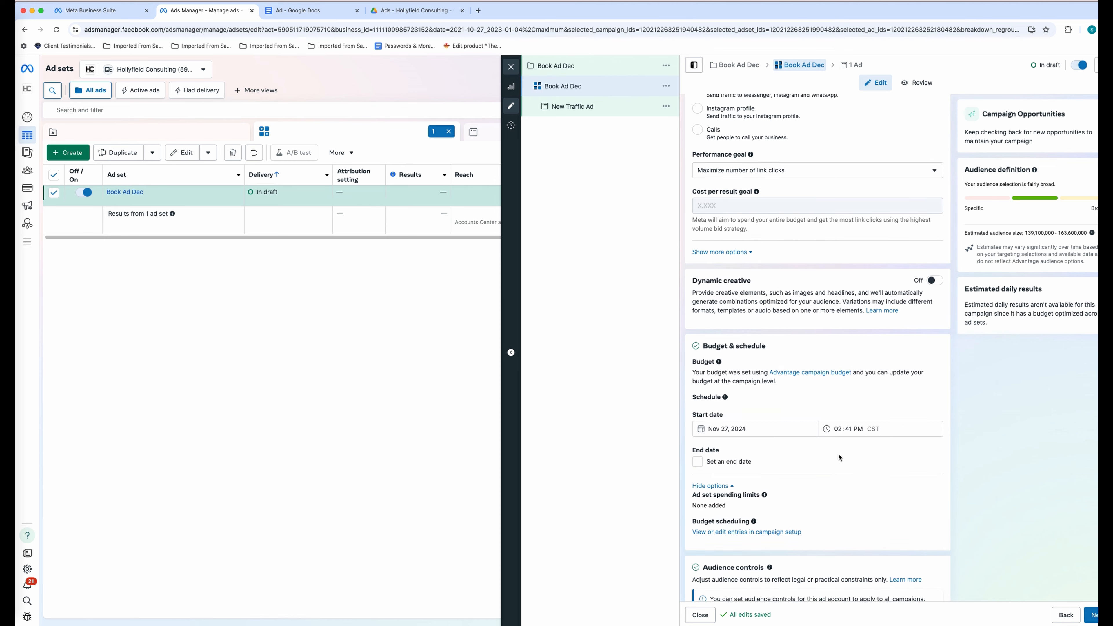
- Try a December 13, 2024 end date, then leave the ad set with no end date
click(726, 422)
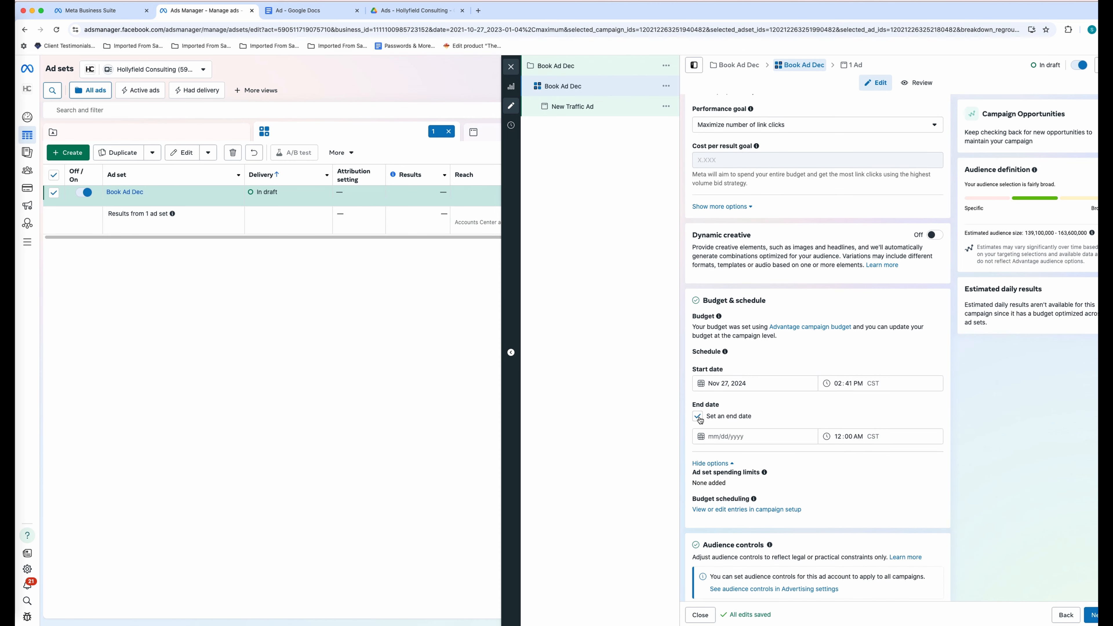
click(744, 435)
click(791, 457)
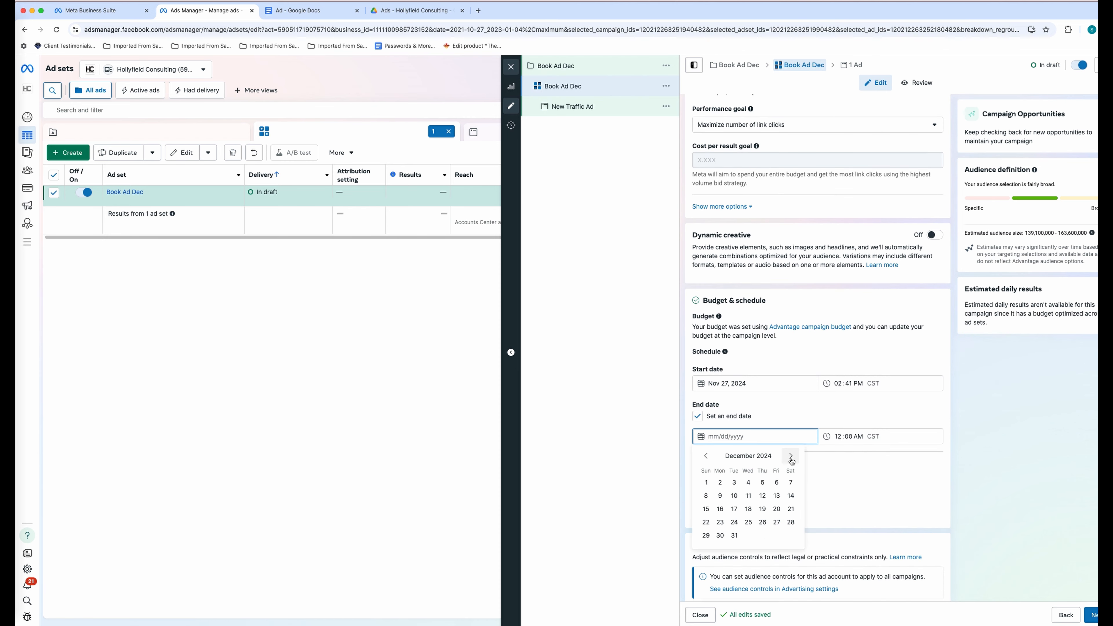
click(777, 495)
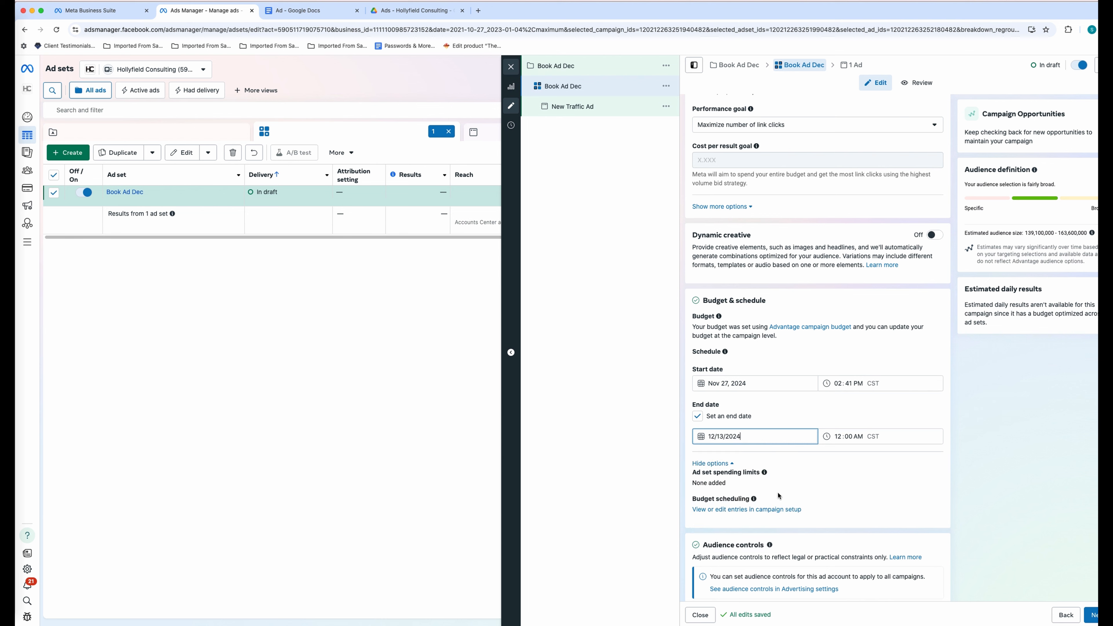
click(789, 418)
scroll(885, 472, down, 5)
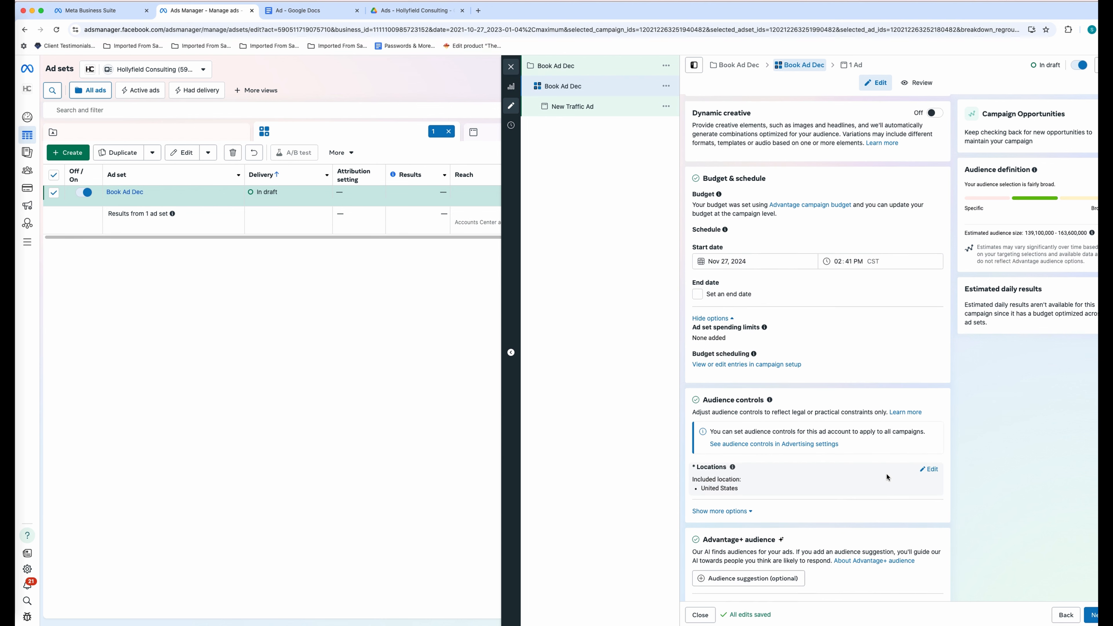
- Expand the extra audience controls and open the Locations targeting for editing
click(745, 477)
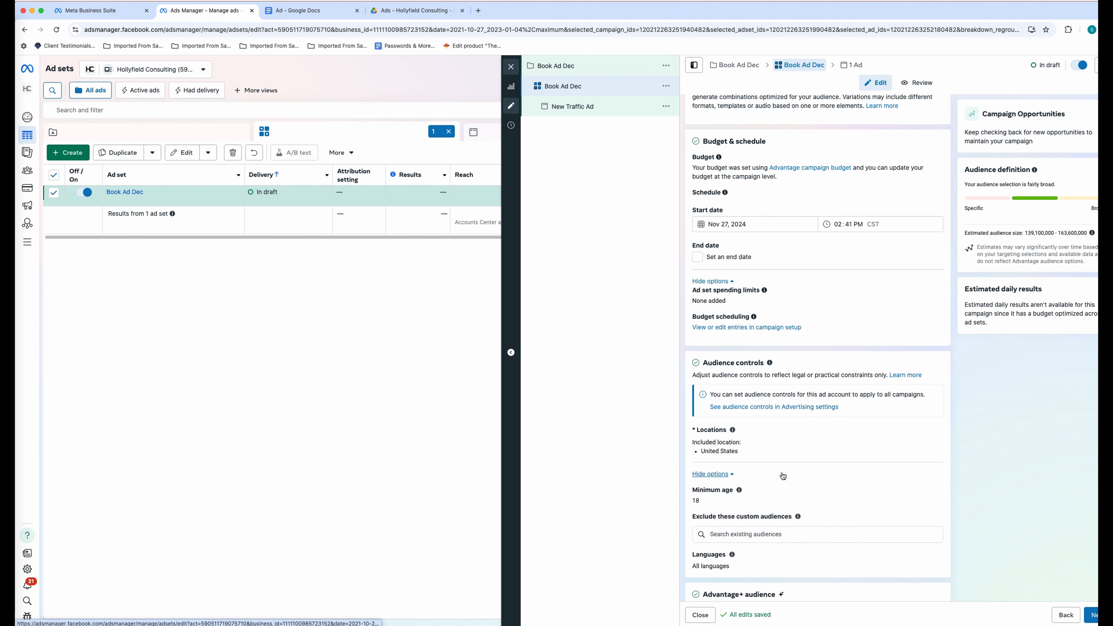
scroll(813, 466, down, 2)
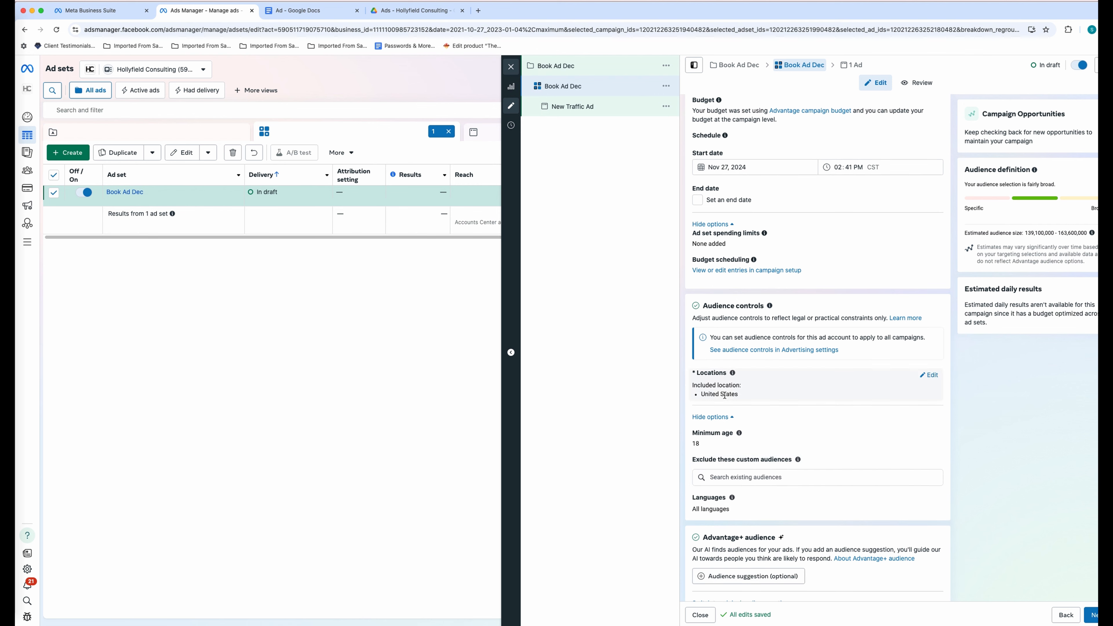
click(929, 376)
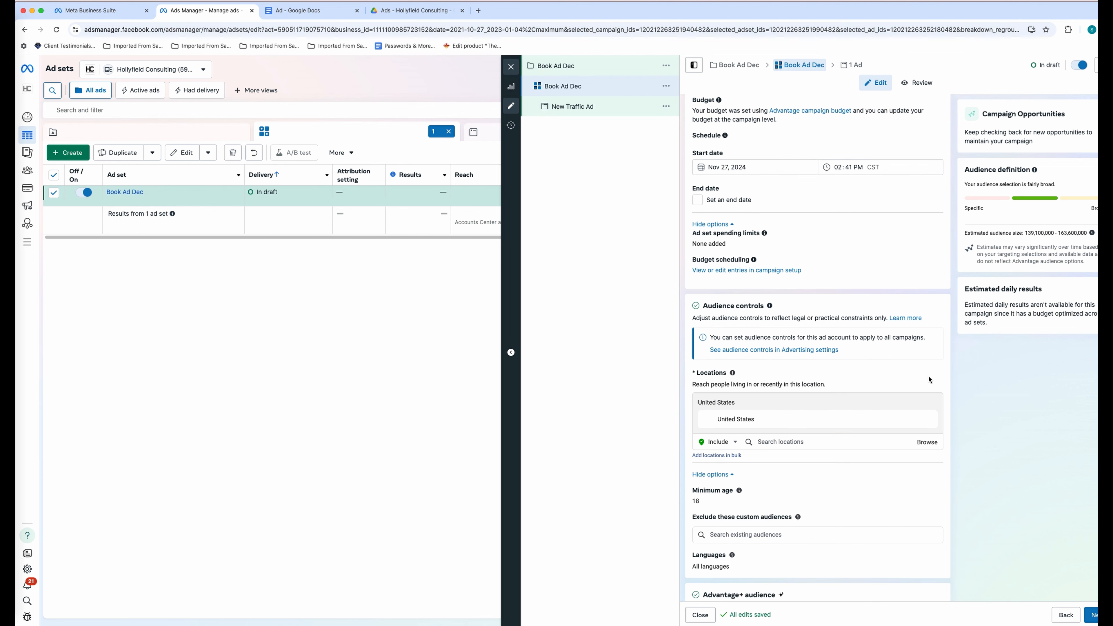
scroll(930, 386, down, 2)
scroll(932, 397, down, 1)
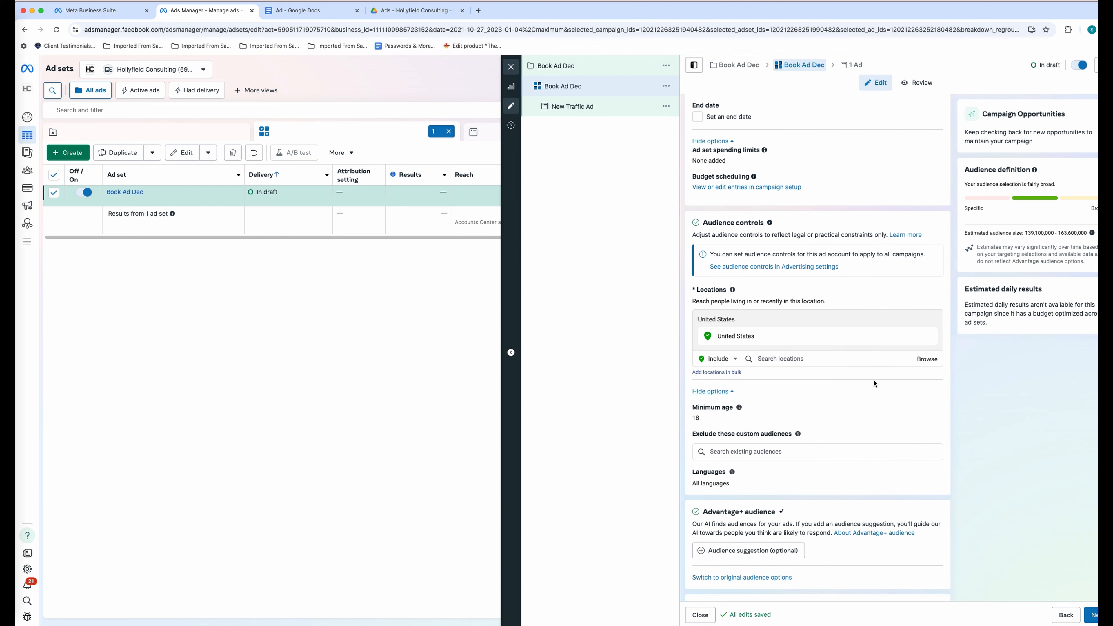
scroll(830, 367, down, 3)
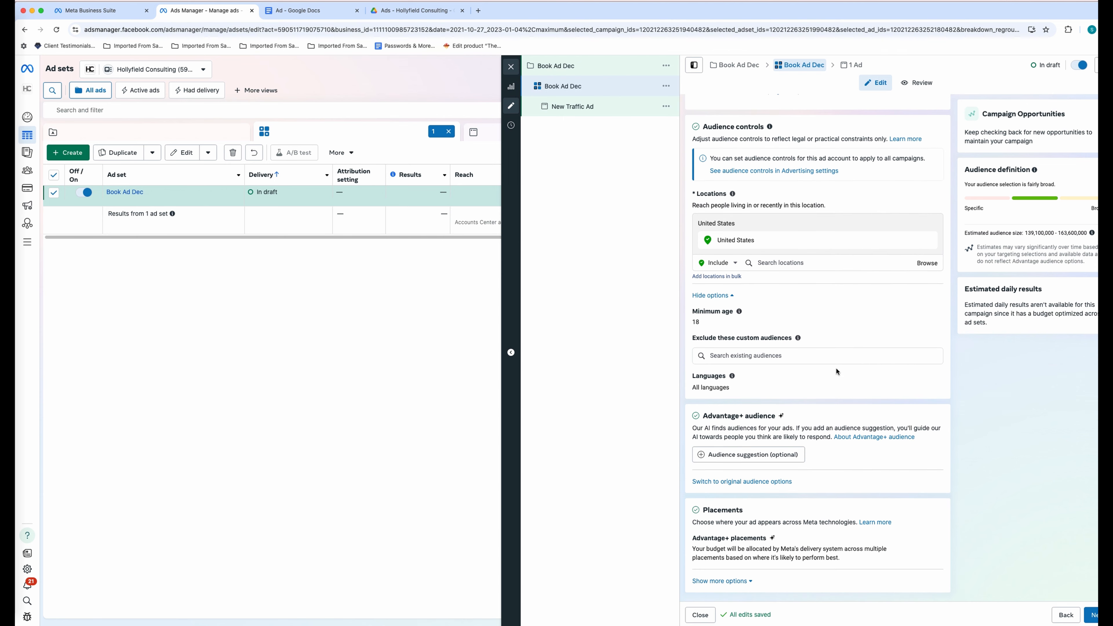
- Add MOMS (website), Parenting, Shopping (retail) and Graco (baby products) to detailed targeting
click(748, 456)
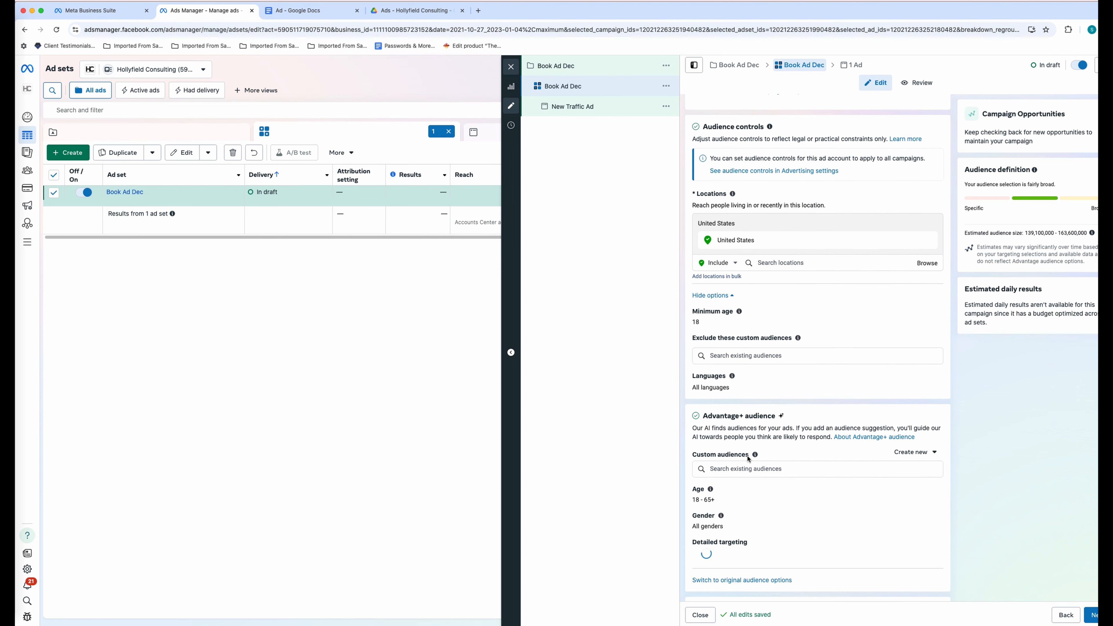
scroll(849, 409, down, 3)
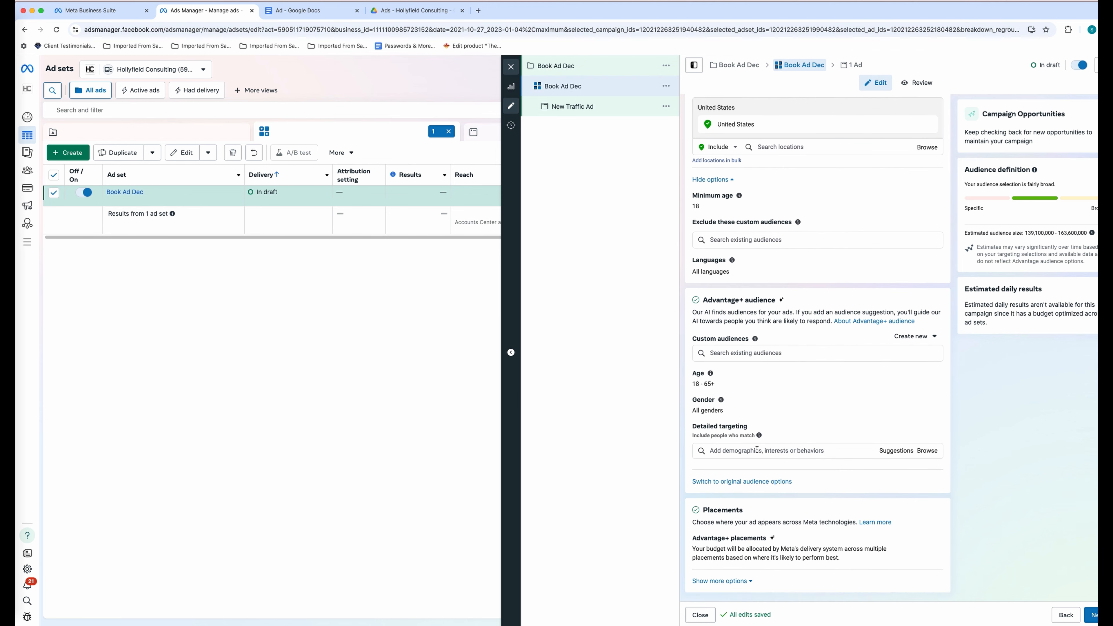
click(787, 450)
text(Moms)
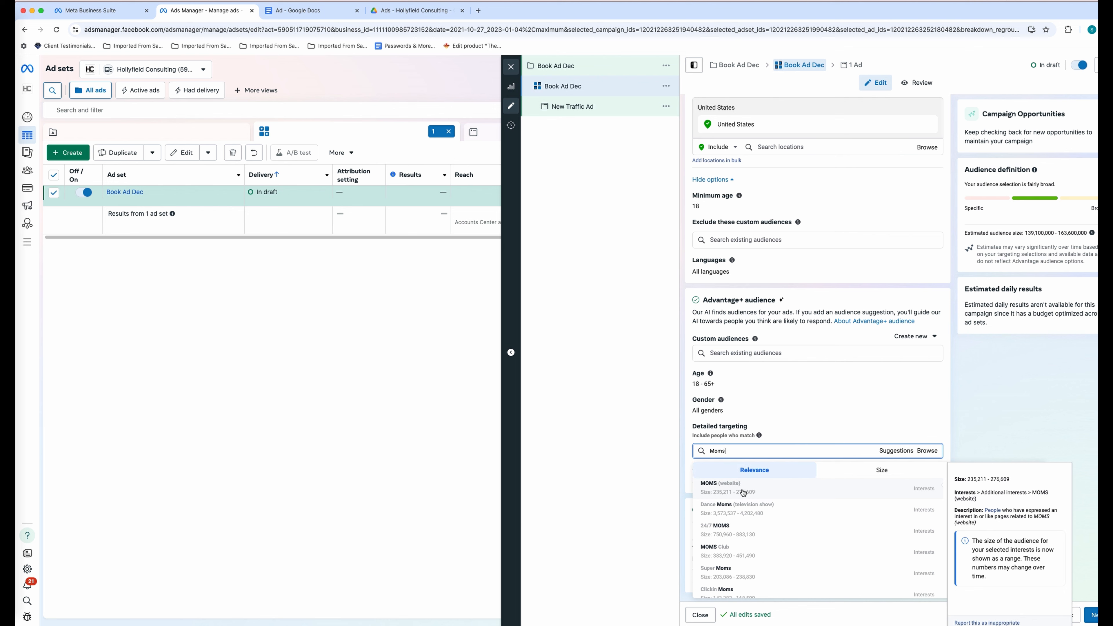
click(744, 492)
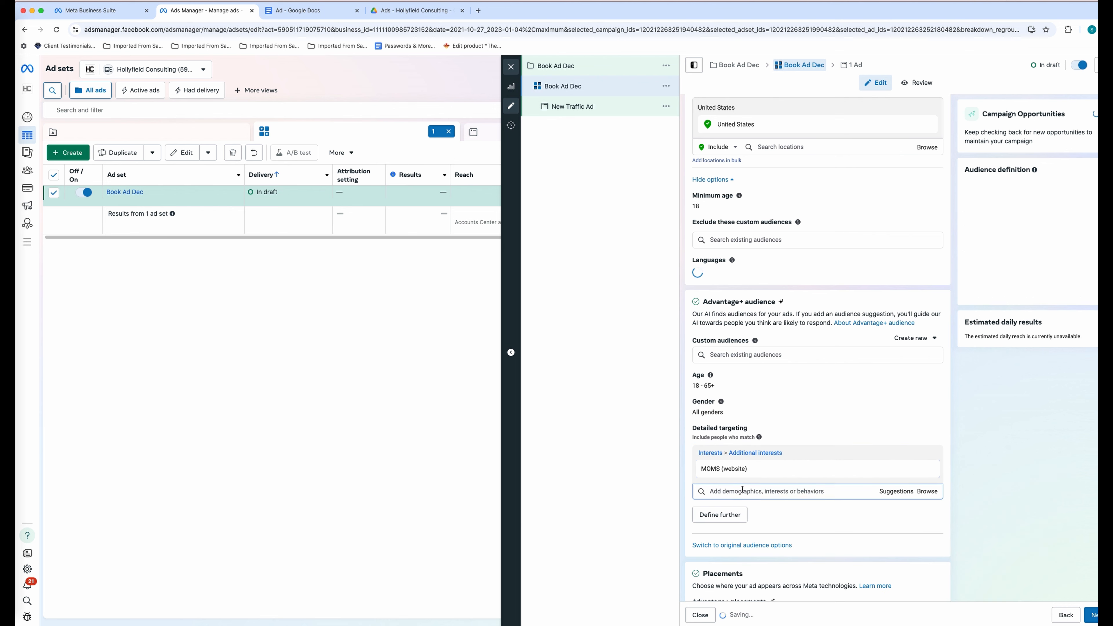
click(893, 490)
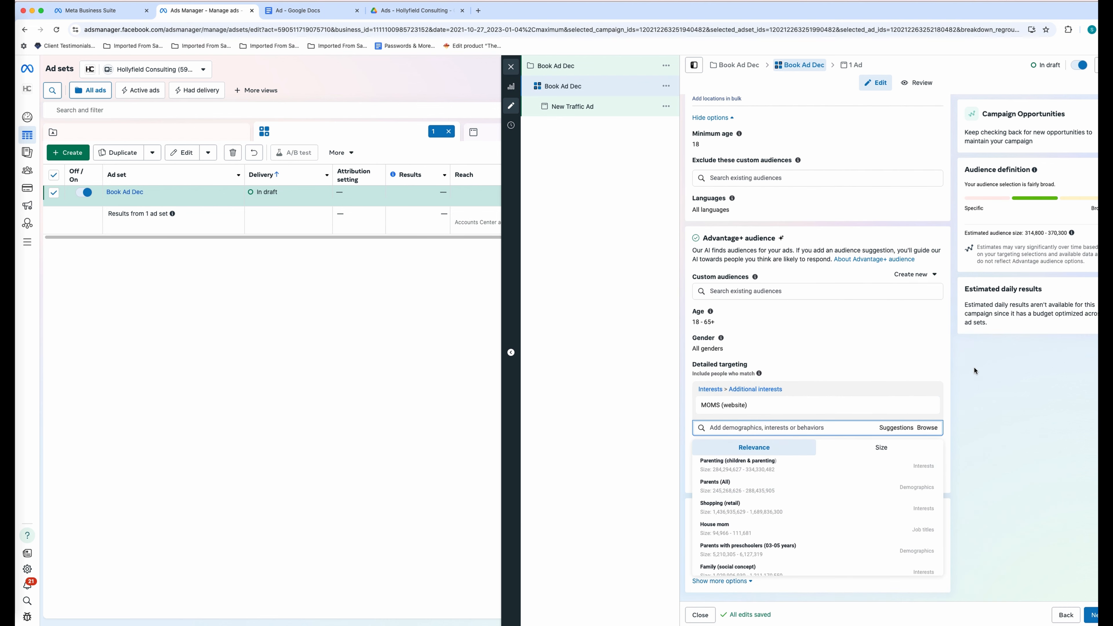
click(782, 468)
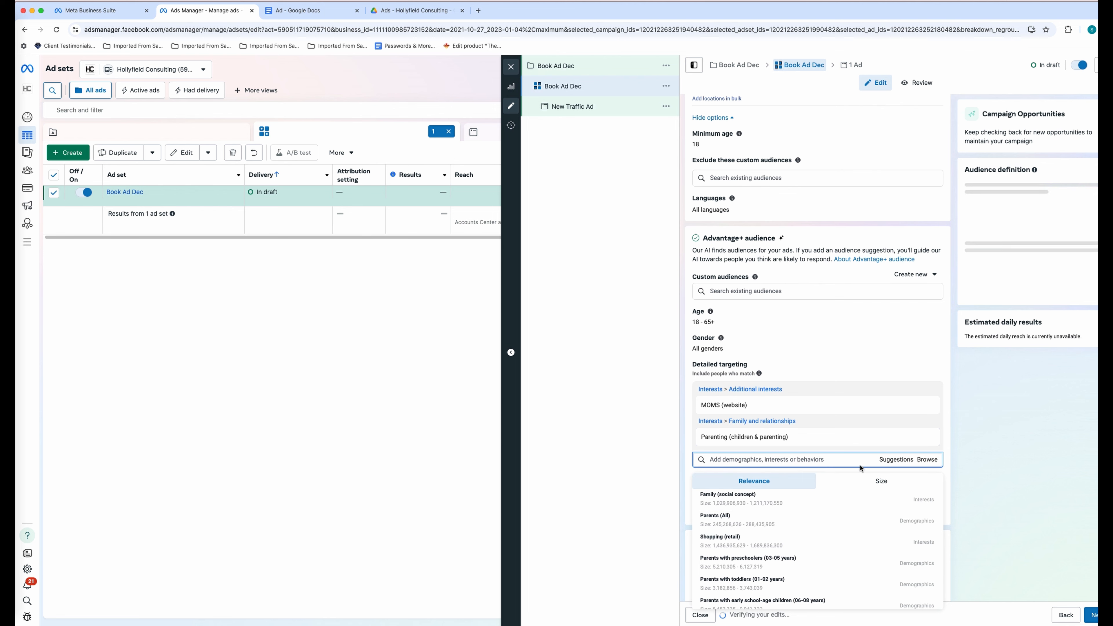
scroll(805, 529, down, 1)
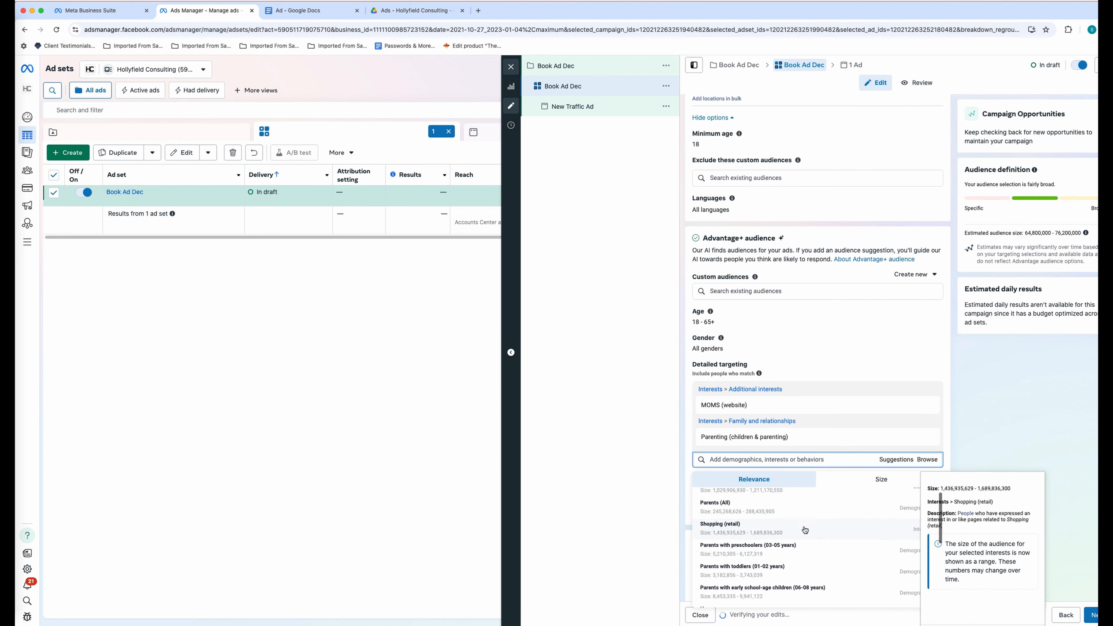
click(768, 530)
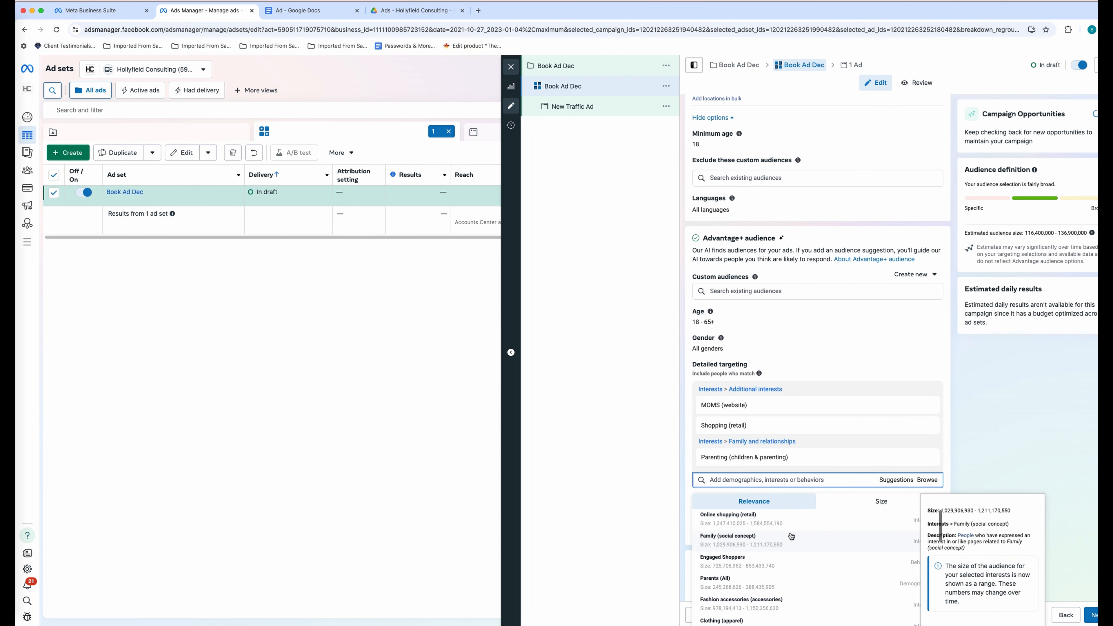
scroll(783, 535, down, 5)
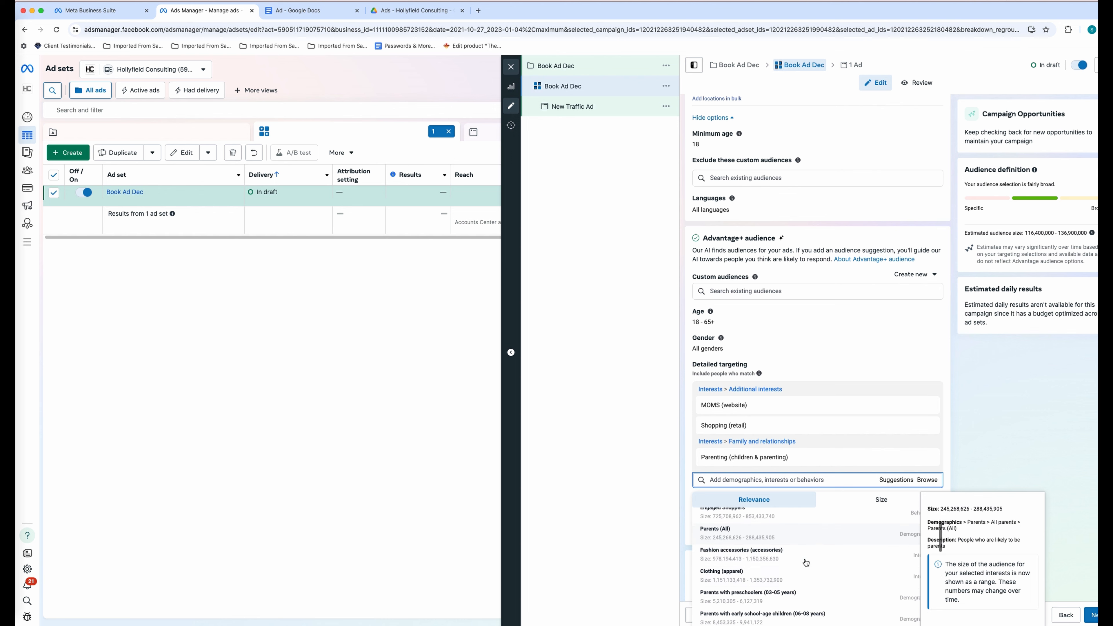
text(graco)
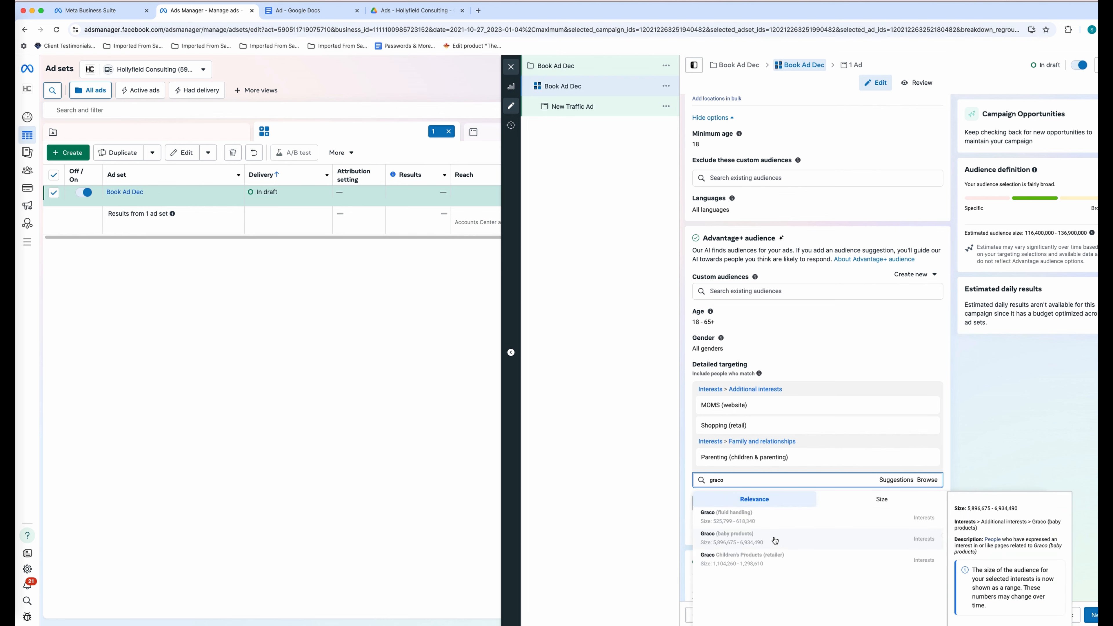
click(774, 540)
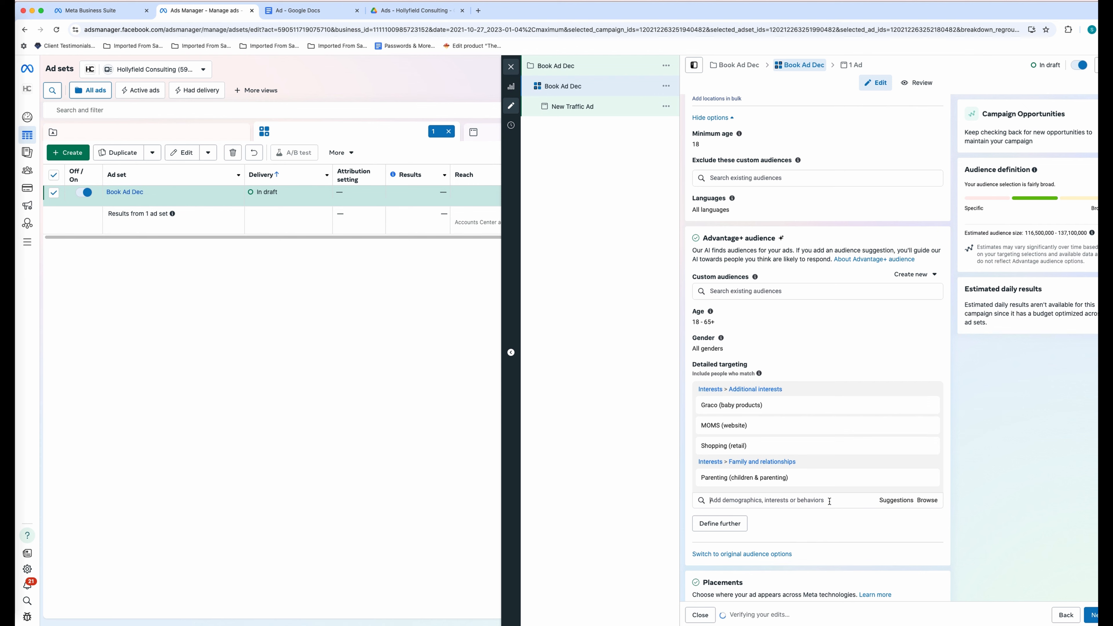
- Add Engaged Shoppers, Babyshop, Philips AVENT, ERGO Baby, Huggies, Diaper, Pacifier, Fisher-Price and Infant interests
click(881, 501)
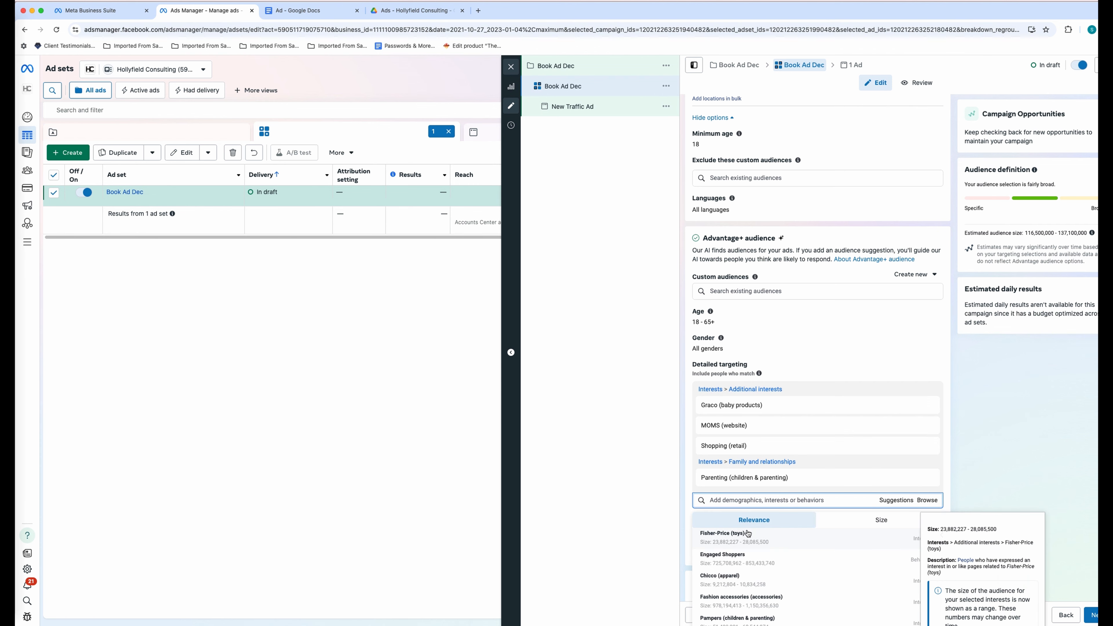
click(768, 567)
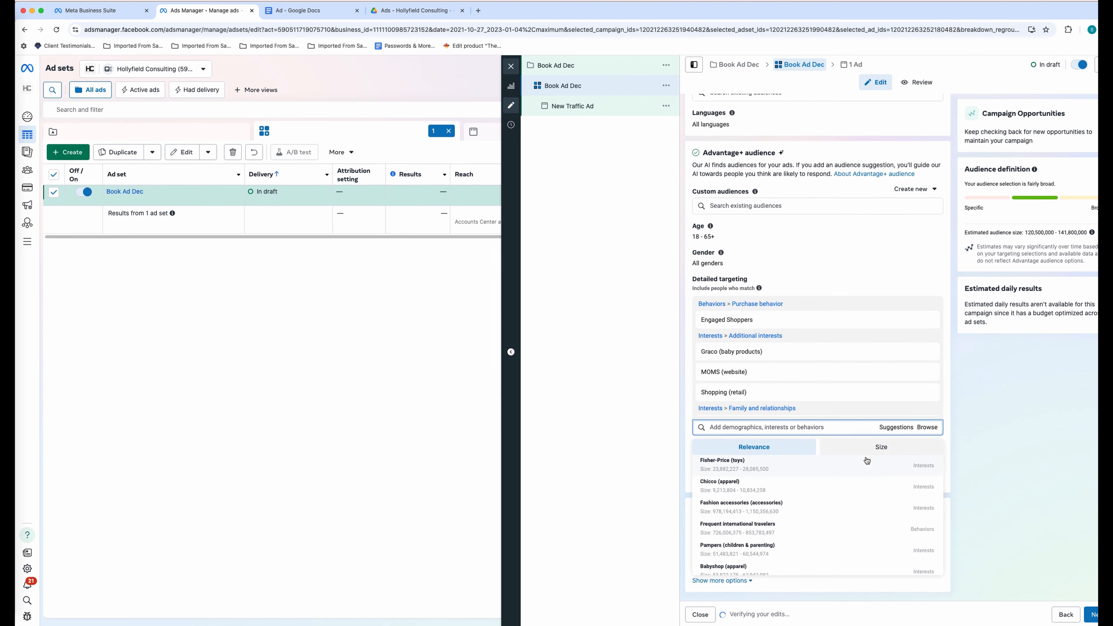
click(757, 568)
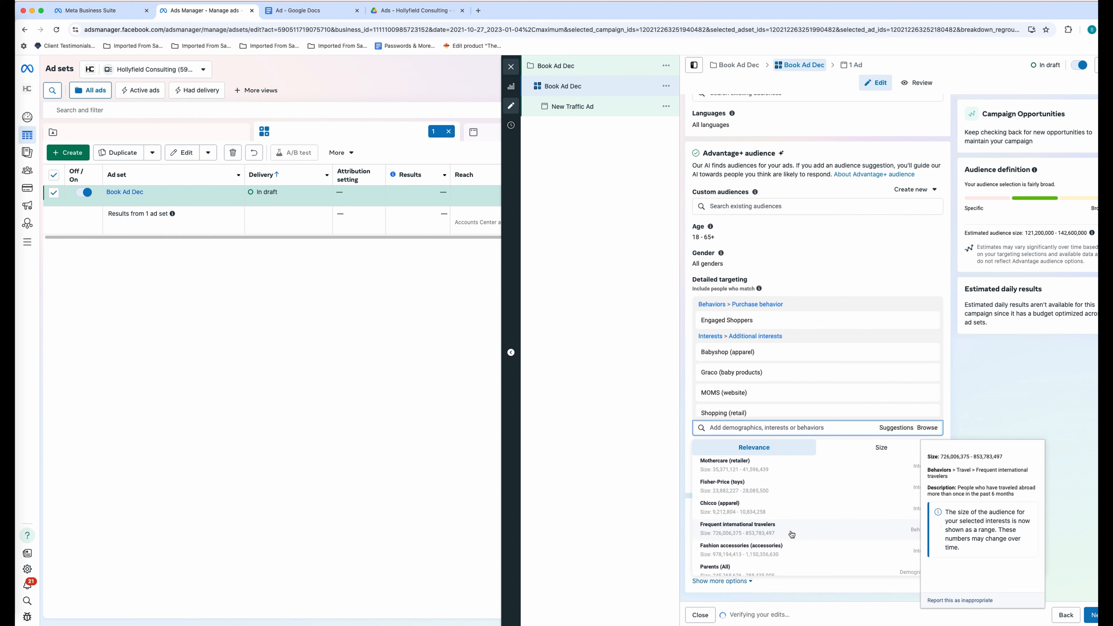
scroll(775, 526, down, 3)
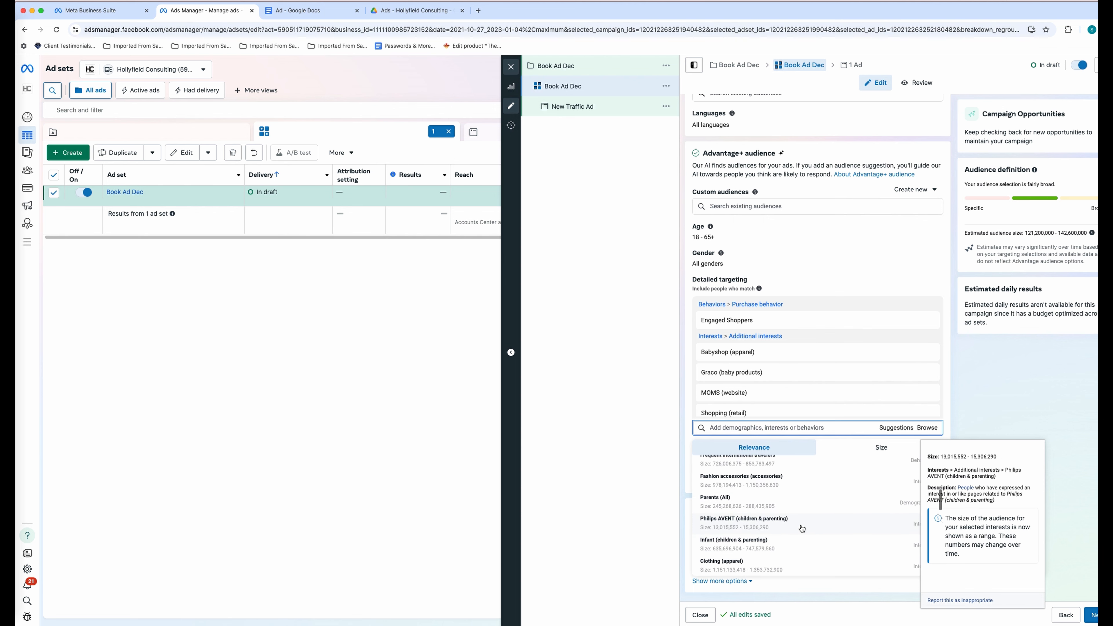
click(802, 528)
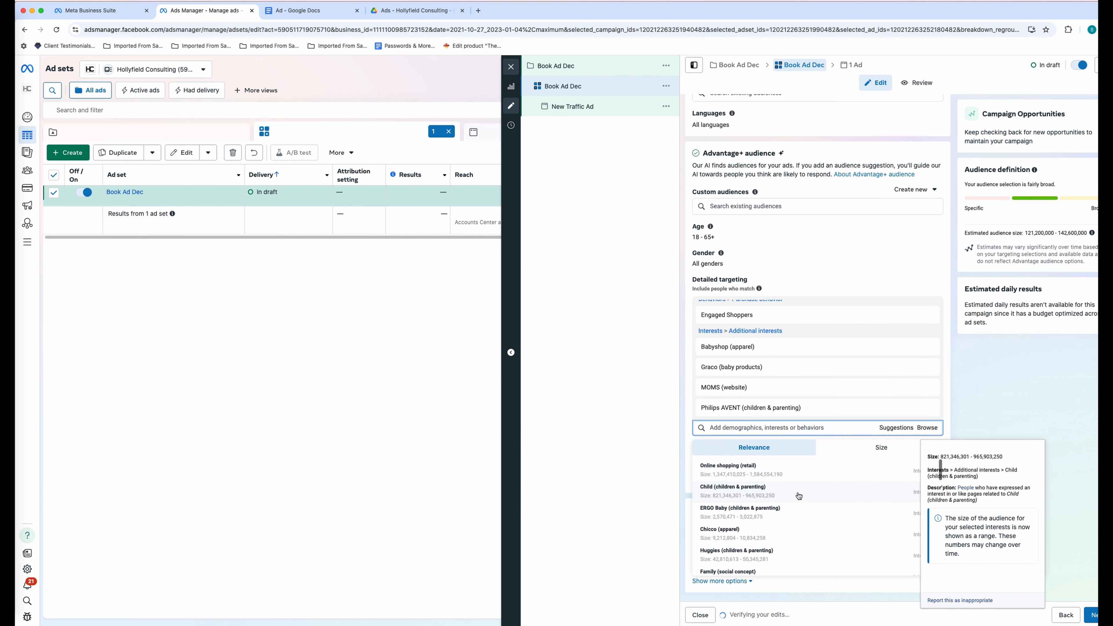
click(803, 514)
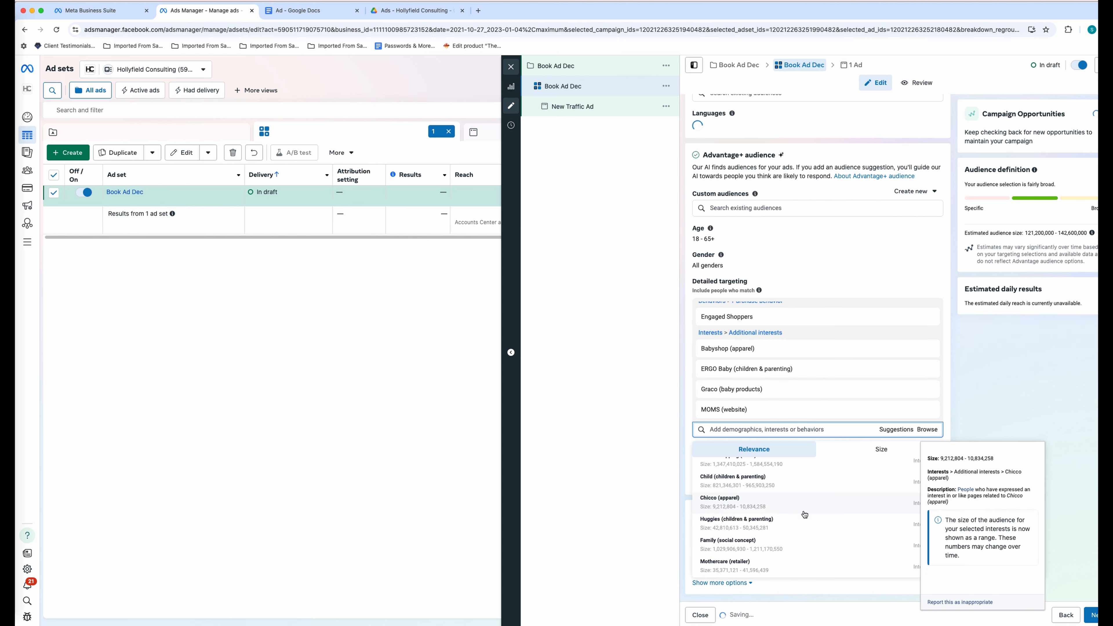
click(804, 517)
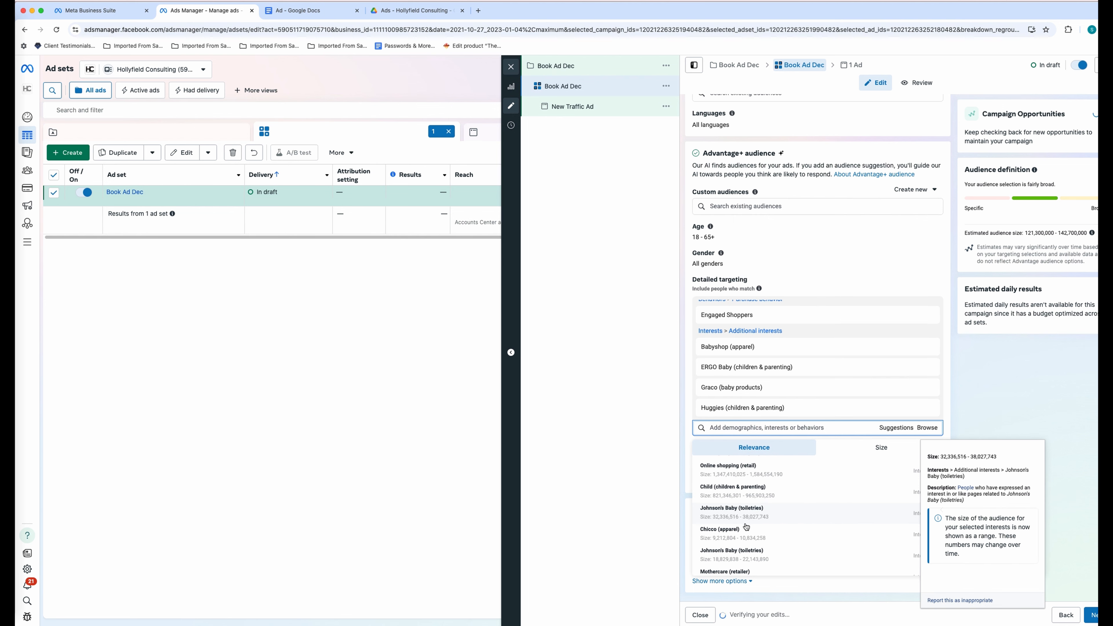
click(804, 513)
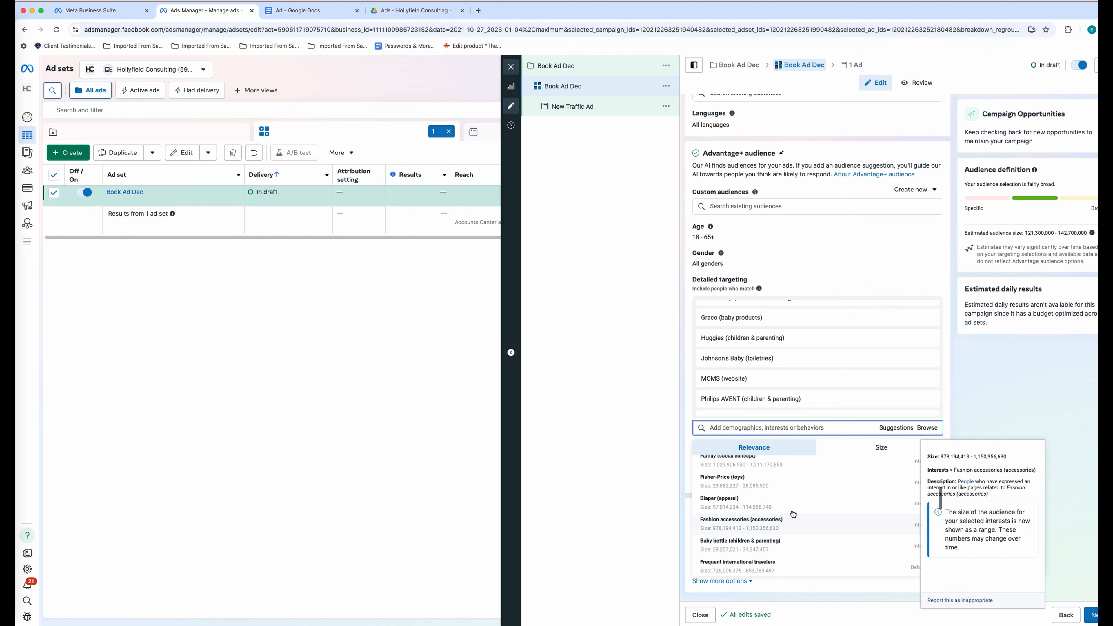
click(796, 517)
scroll(810, 515, down, 2)
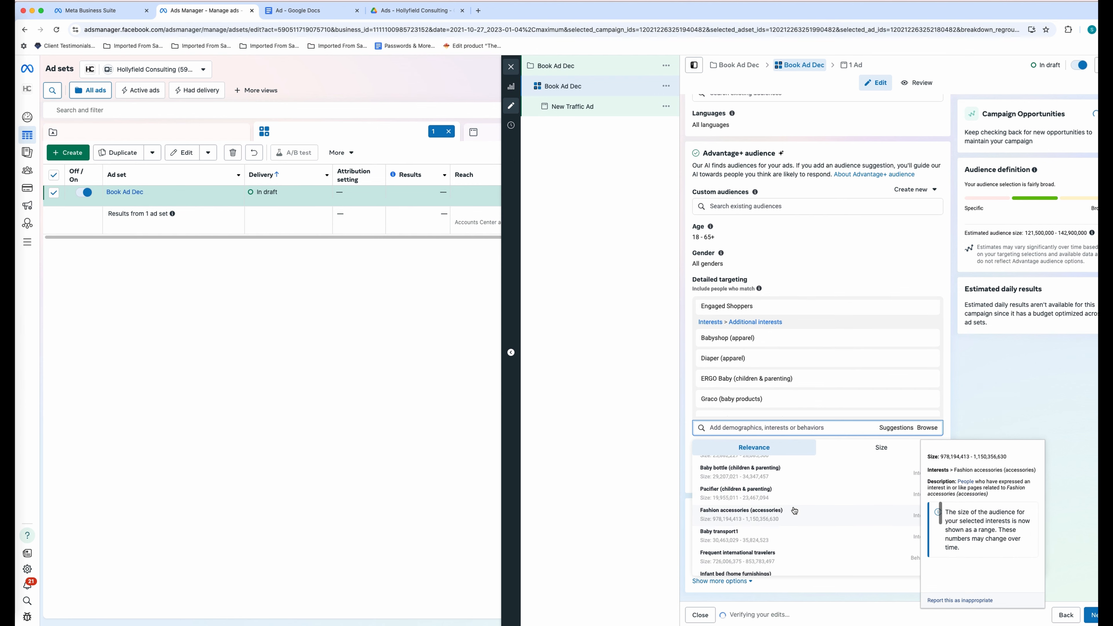
click(813, 509)
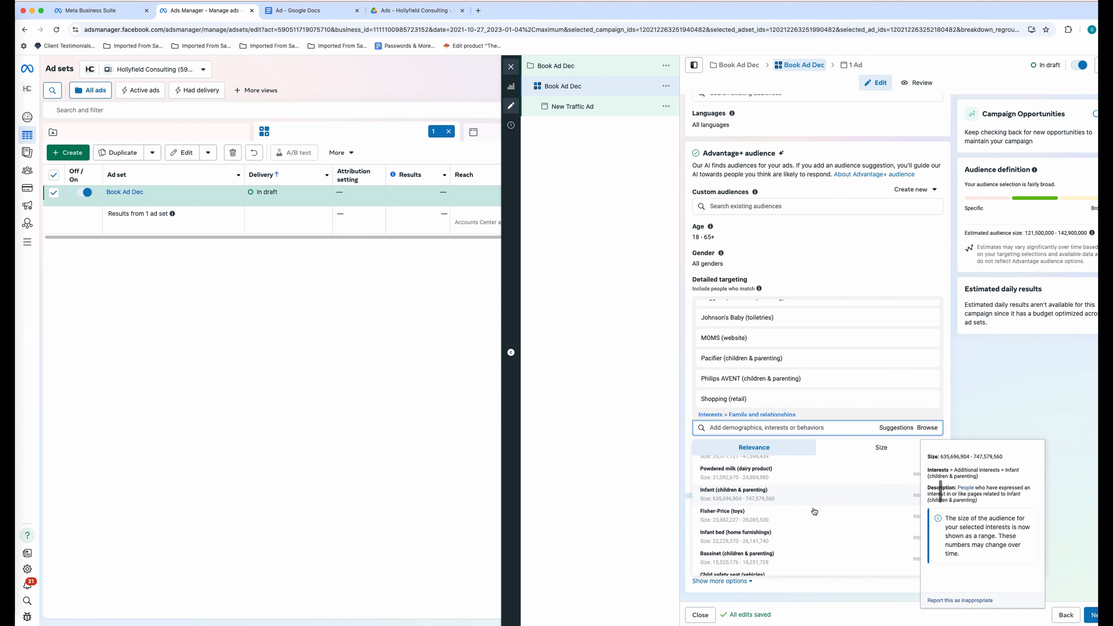
click(815, 516)
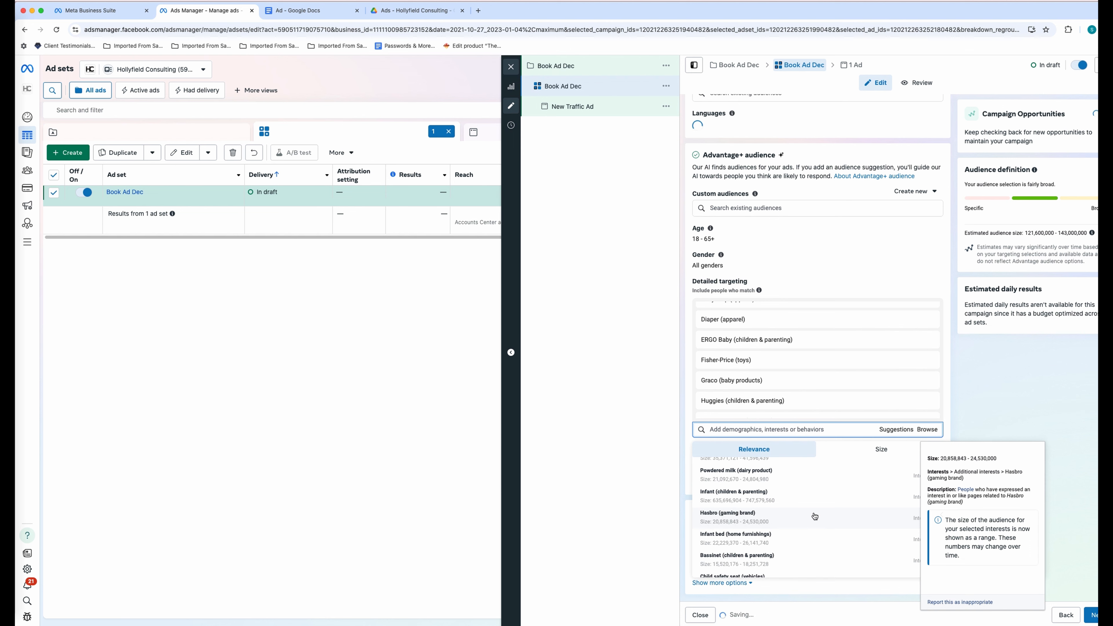
click(828, 505)
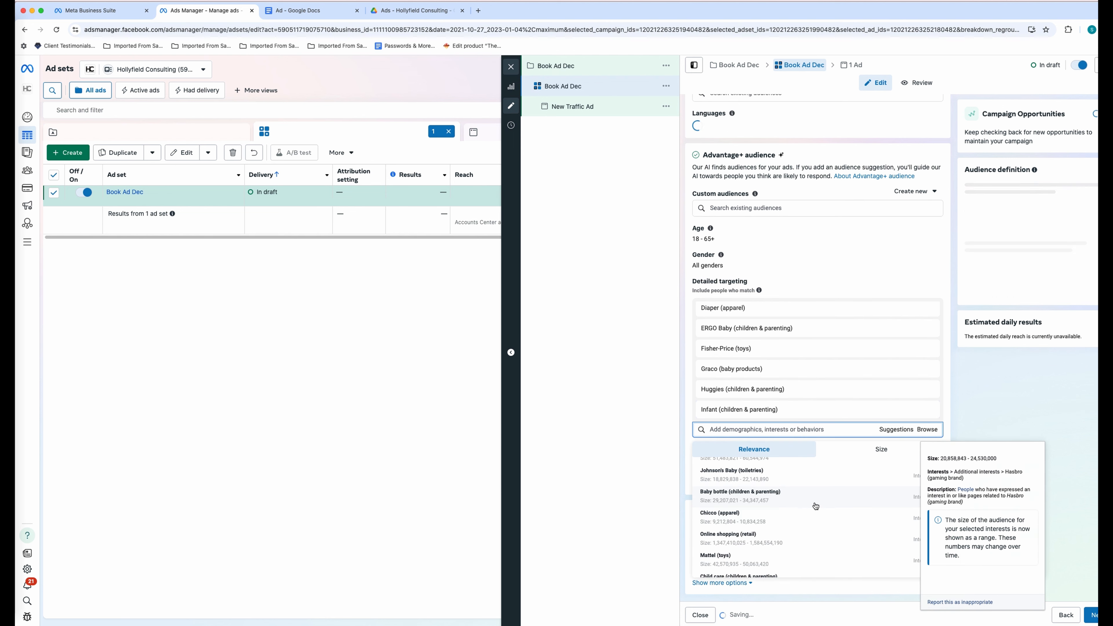
- Add Infant bed, Parents with toddlers, Child care, Baby bottle, Pampers, Bassinet, Child safety seat and Powdered milk
scroll(786, 521, down, 1)
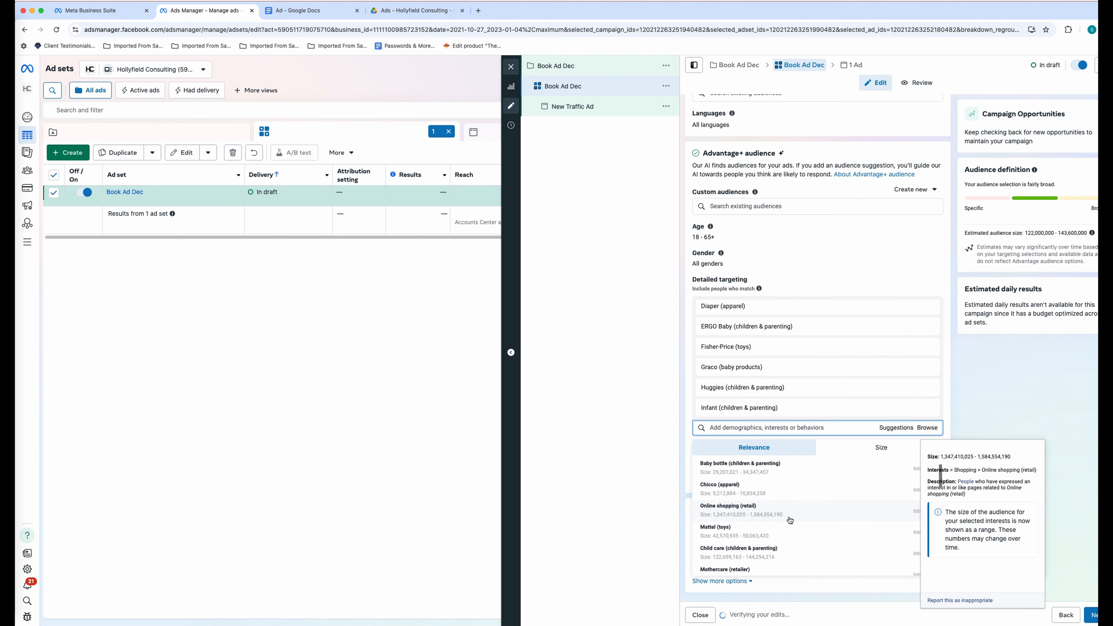
scroll(789, 521, down, 1)
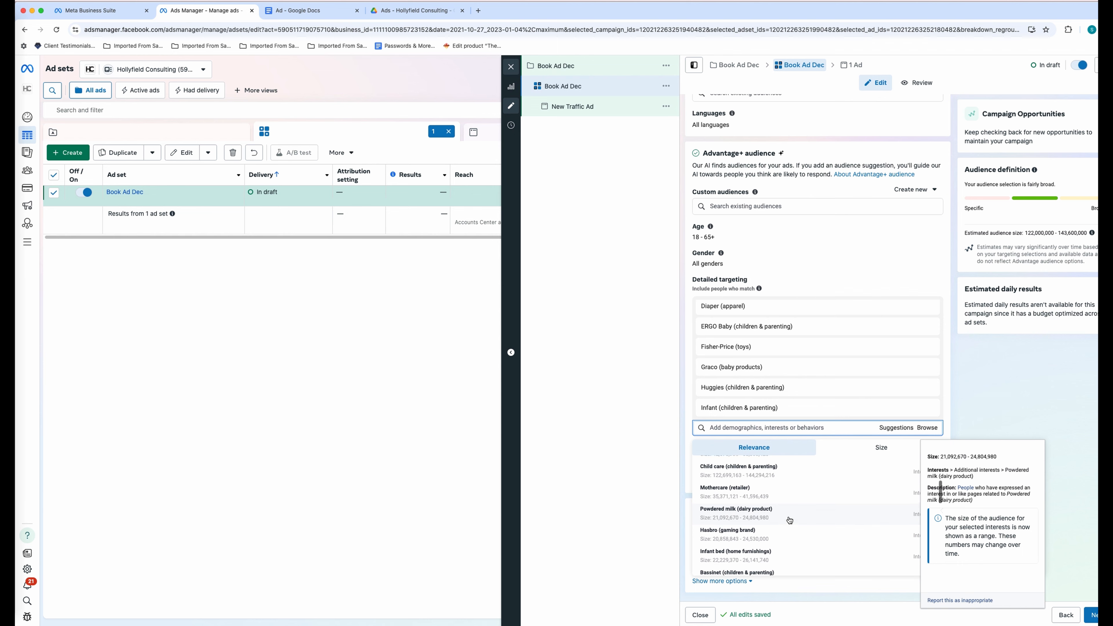
scroll(790, 521, down, 2)
click(792, 524)
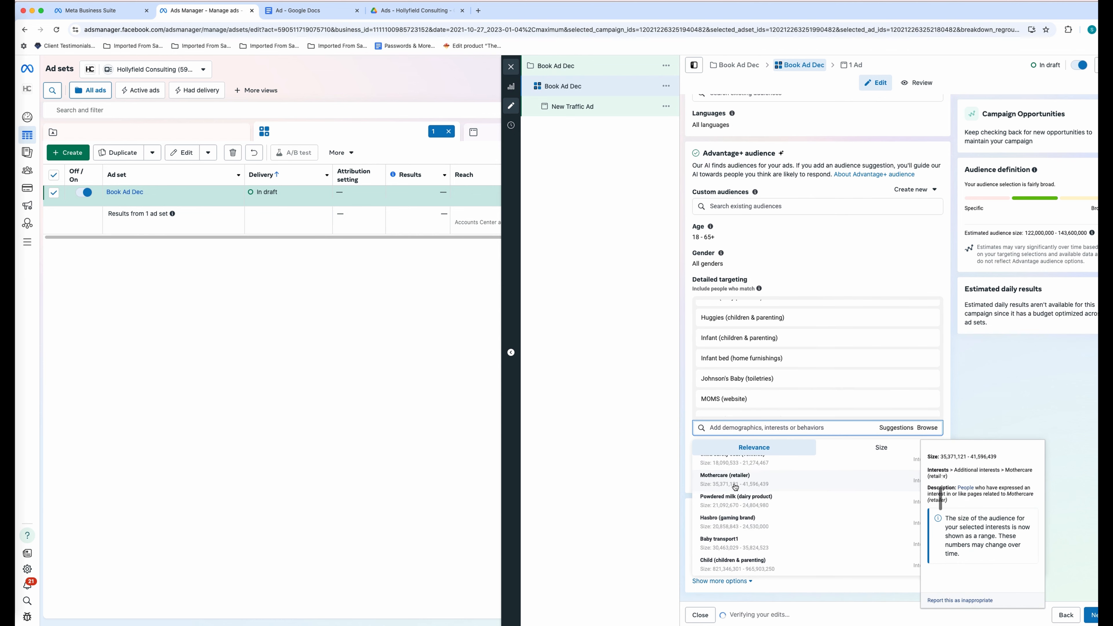
scroll(758, 509, down, 2)
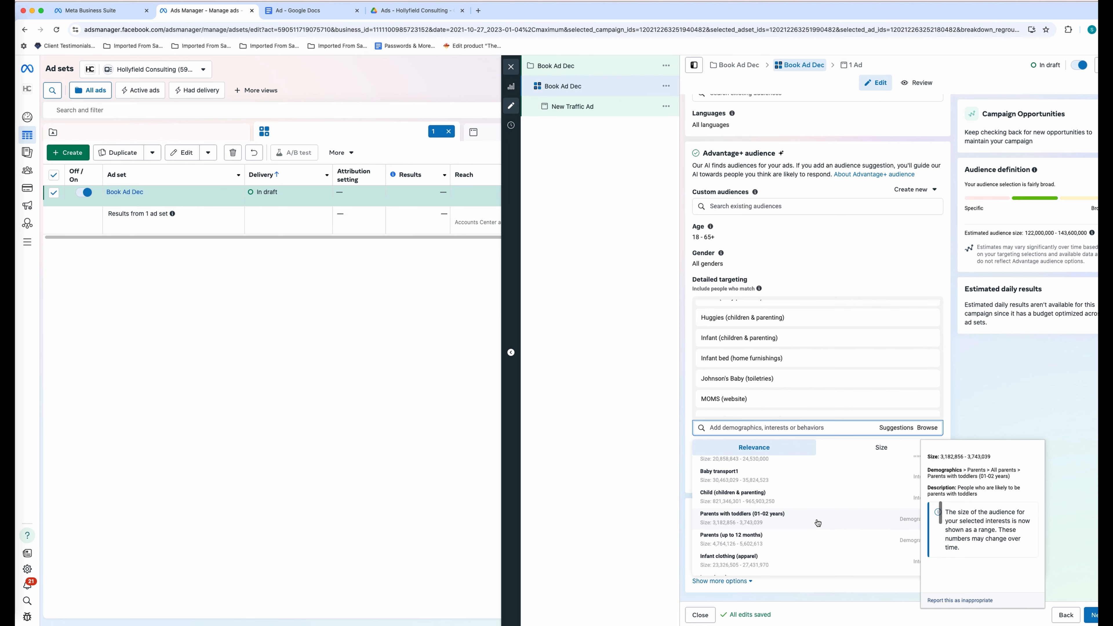
click(817, 523)
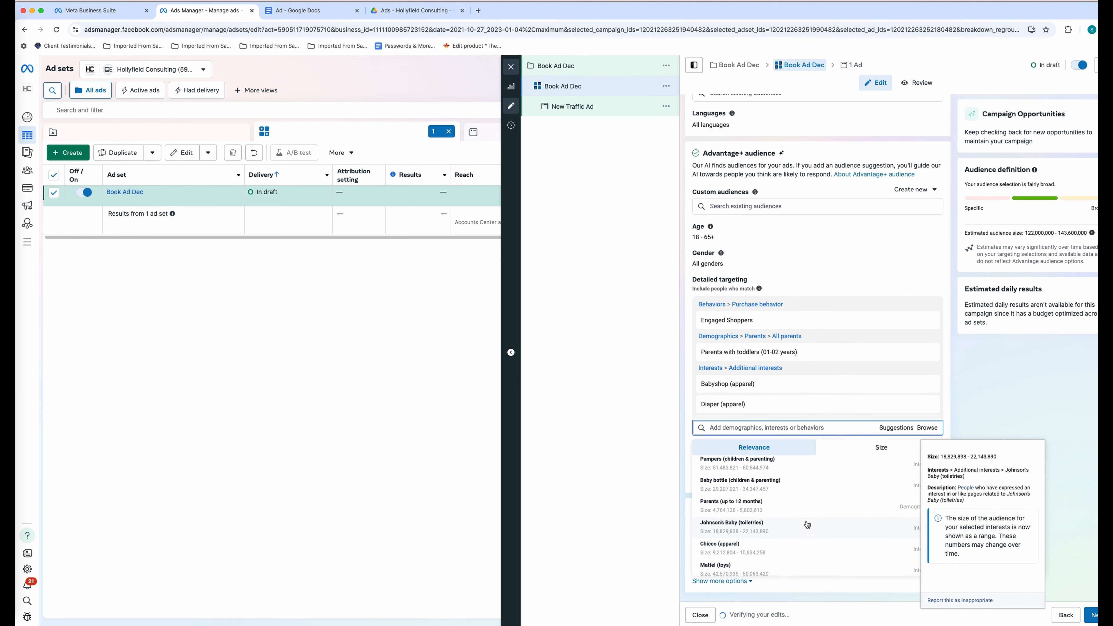
click(808, 525)
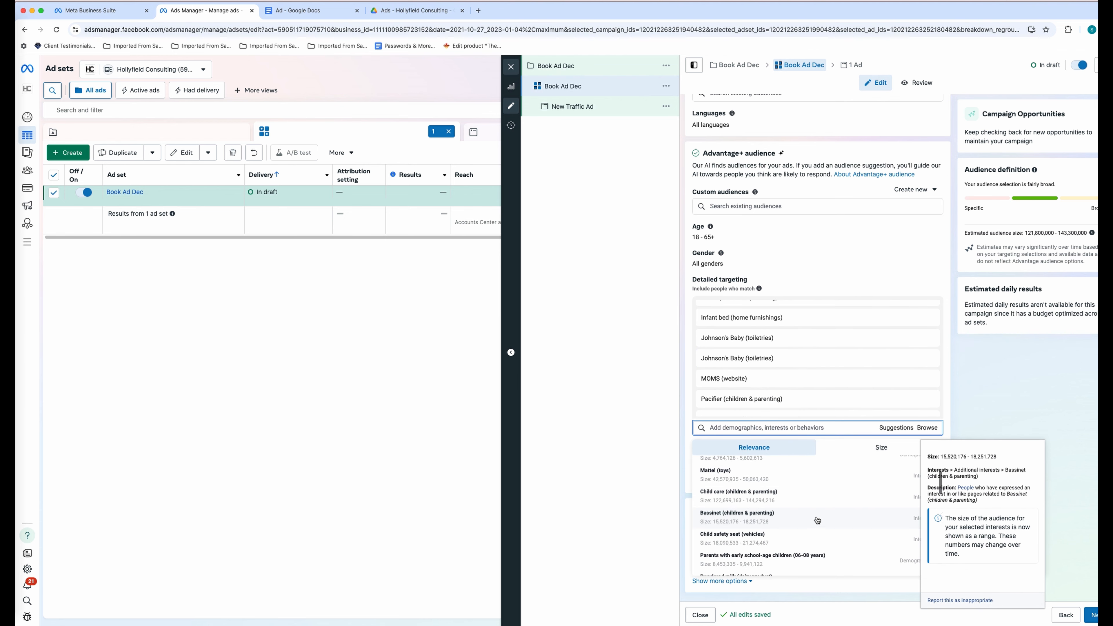
click(815, 500)
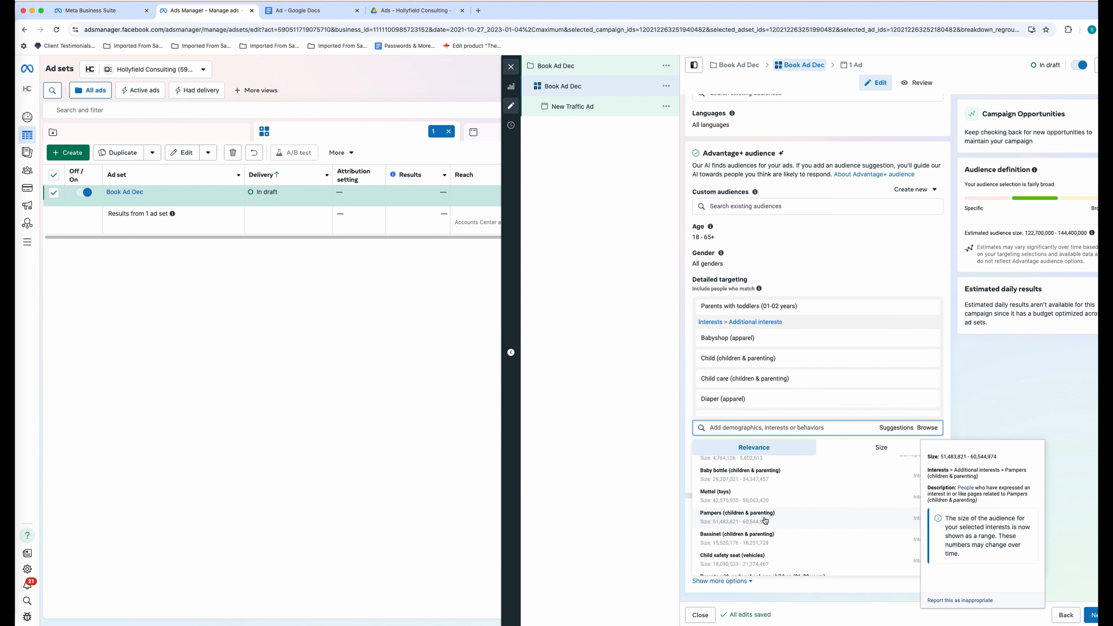
click(818, 494)
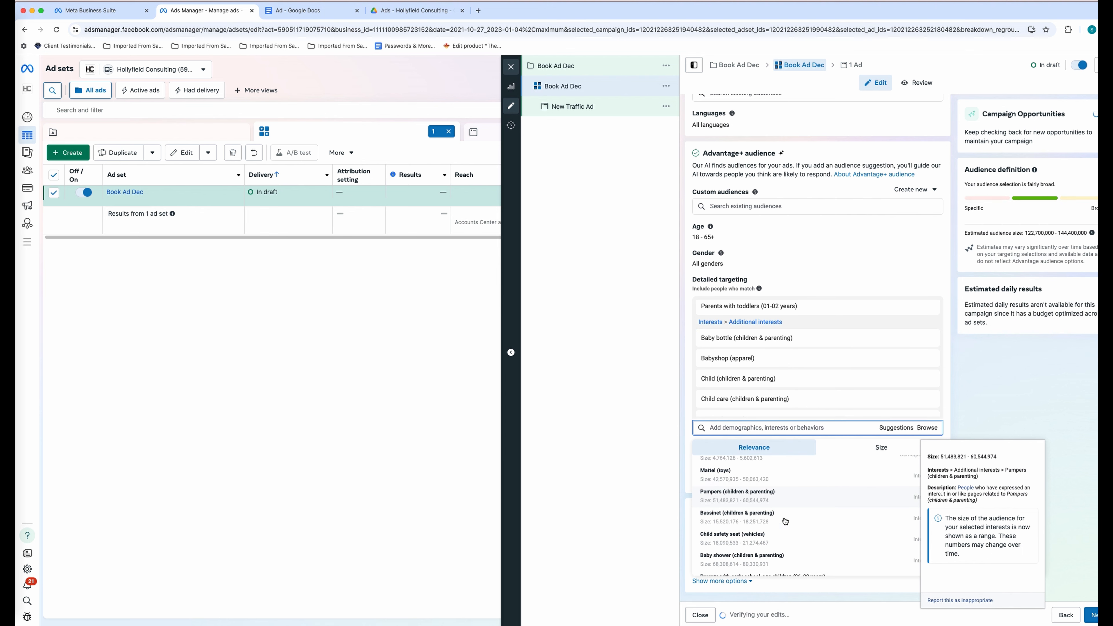
click(743, 498)
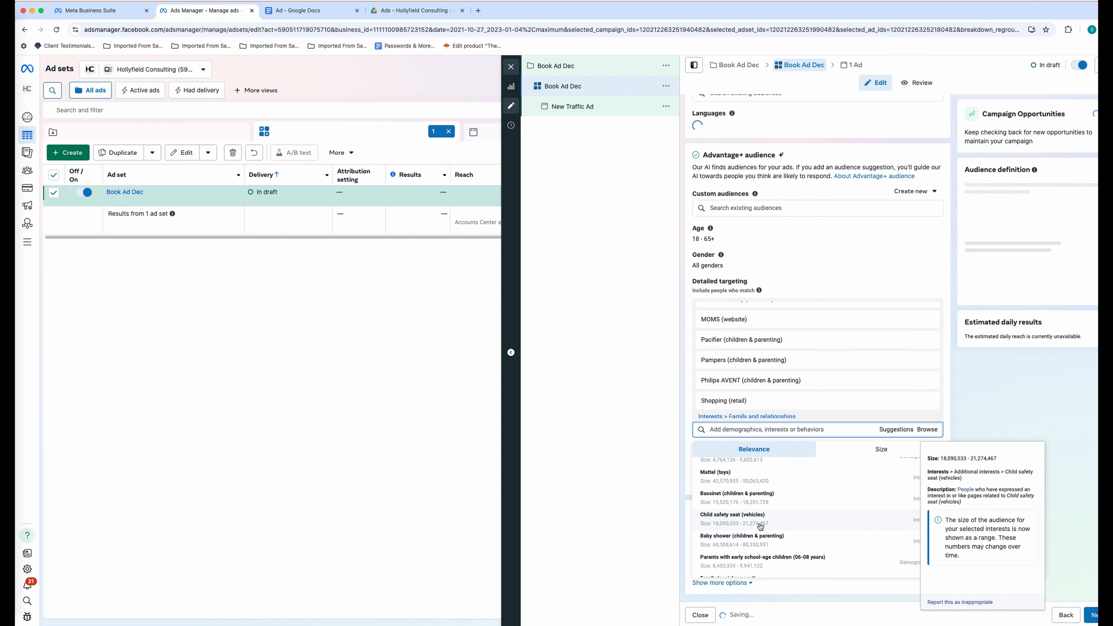
click(744, 498)
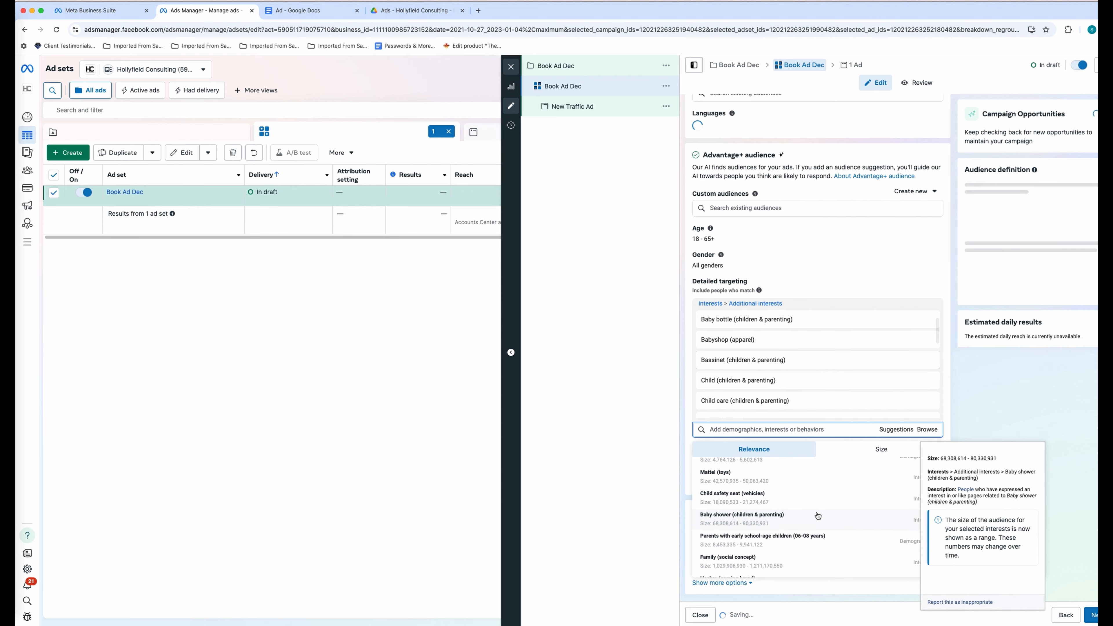
click(832, 504)
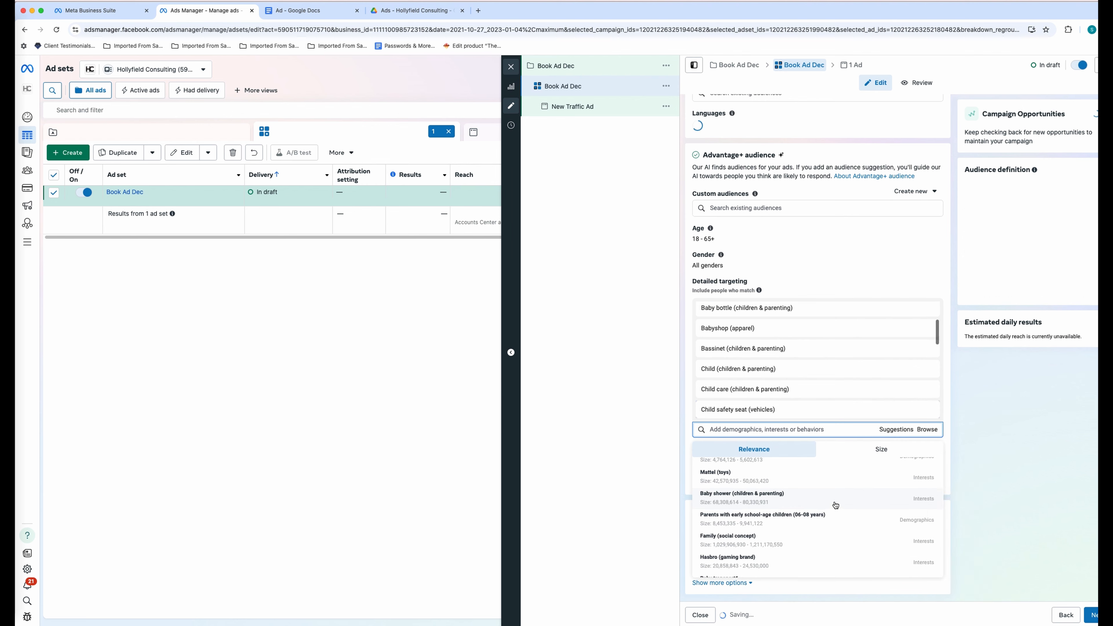
scroll(836, 505, down, 5)
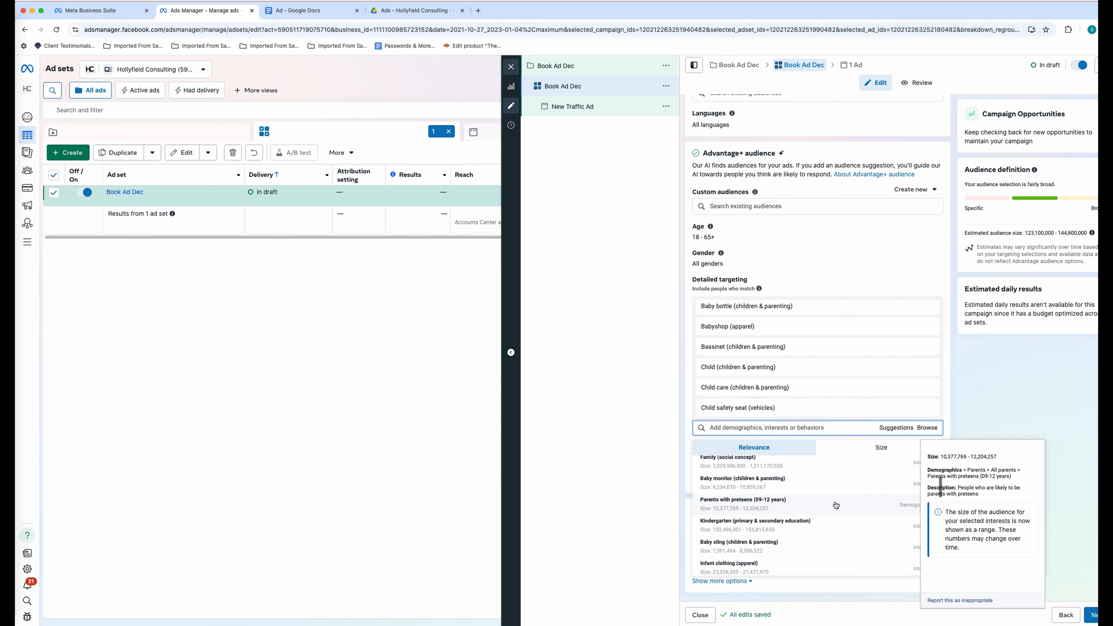
scroll(836, 505, down, 2)
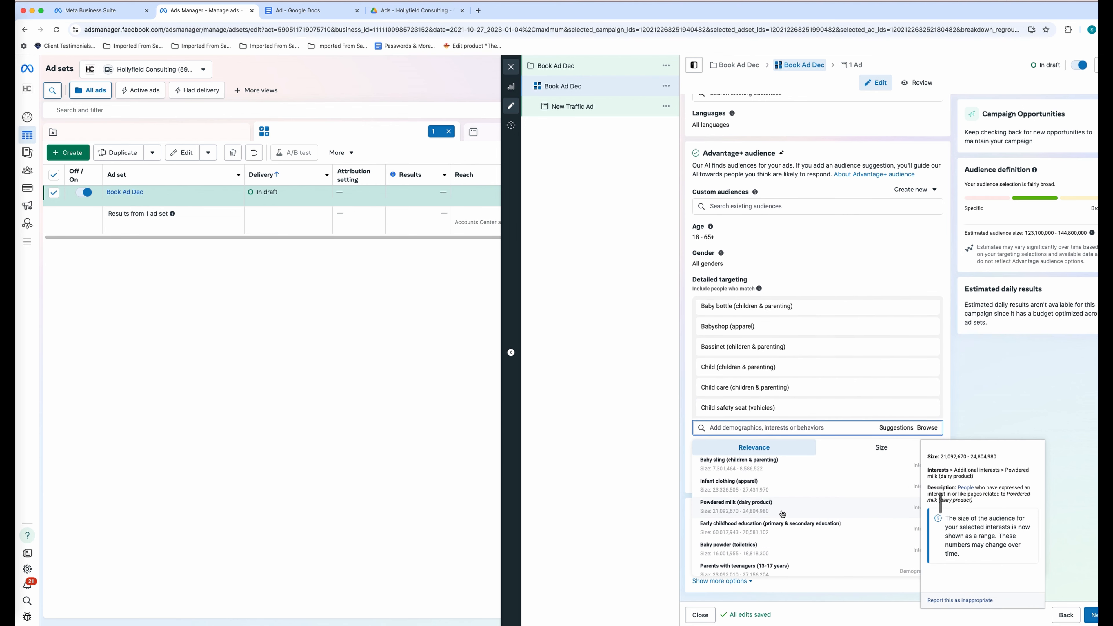
click(829, 509)
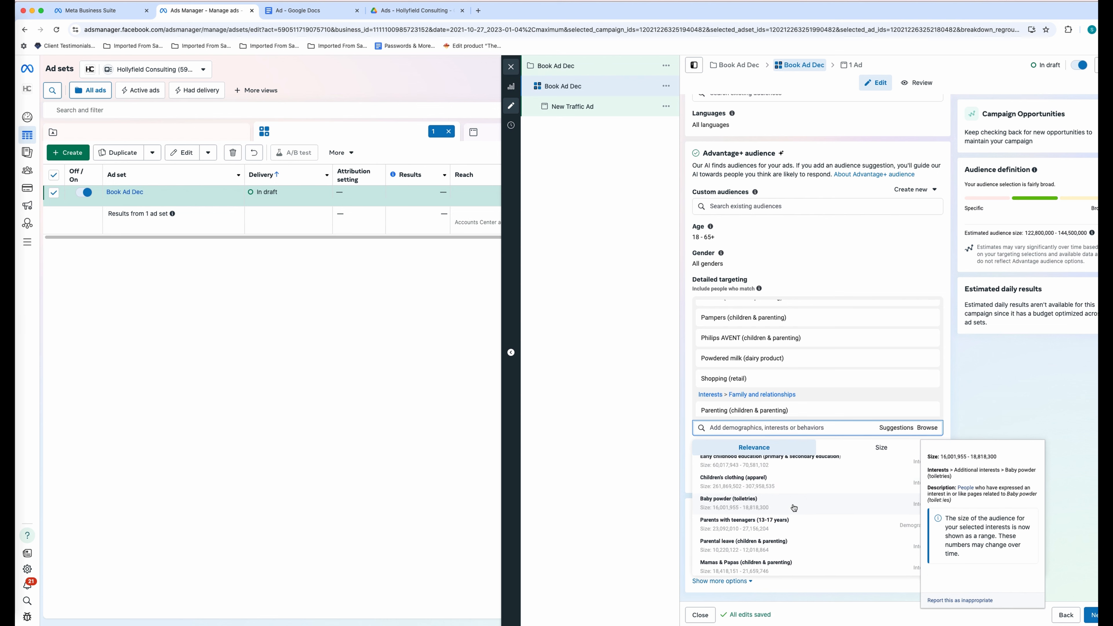
- Add Child development, Baby monitor, Baby sling, Early childhood education, Infant clothing, Cloth diaper and parent-age interests
scroll(794, 508, down, 3)
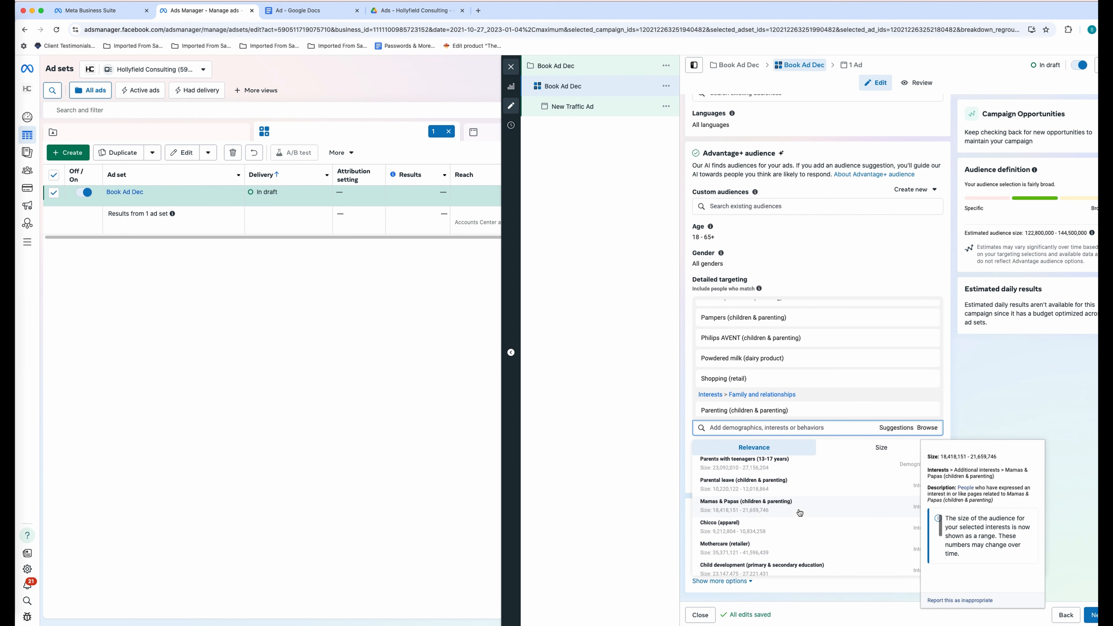
scroll(800, 513, down, 3)
click(778, 500)
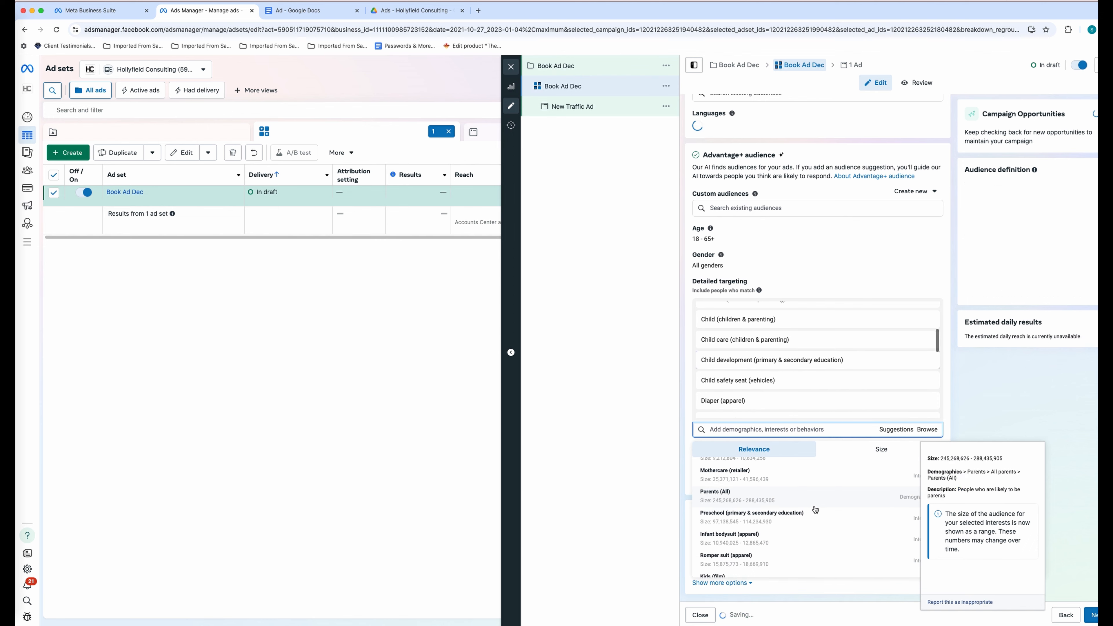
click(822, 520)
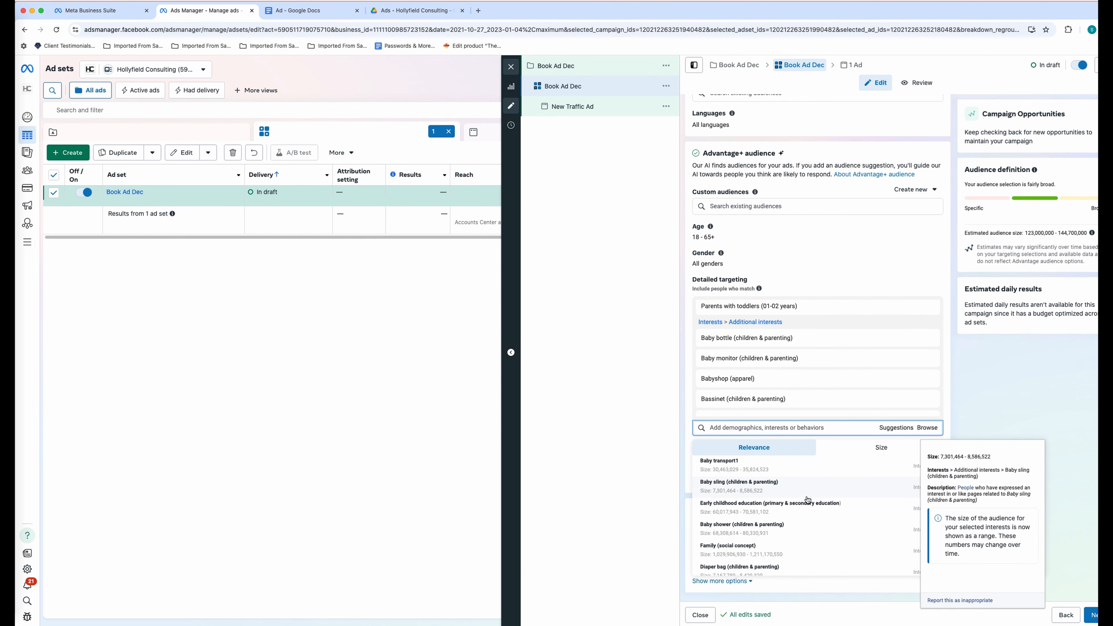
click(782, 500)
click(778, 497)
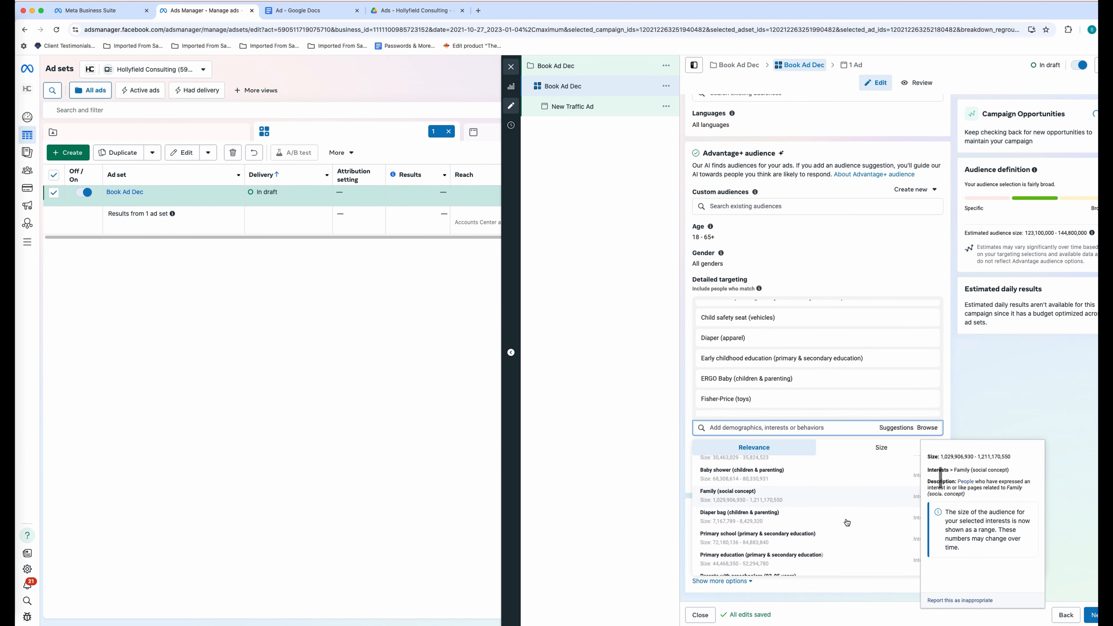
click(847, 522)
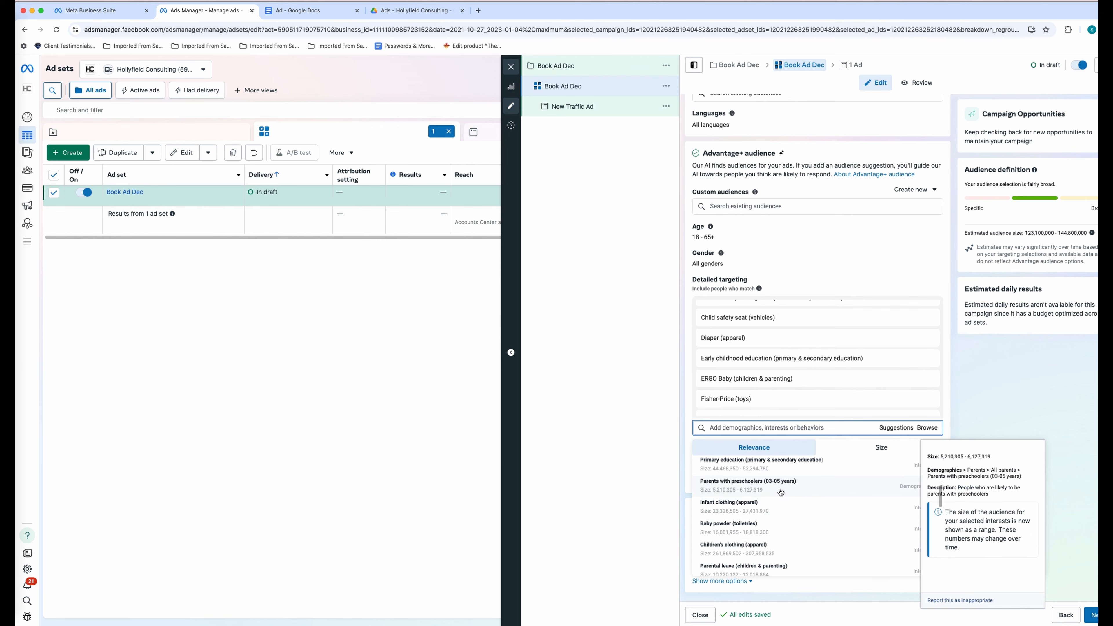
click(785, 495)
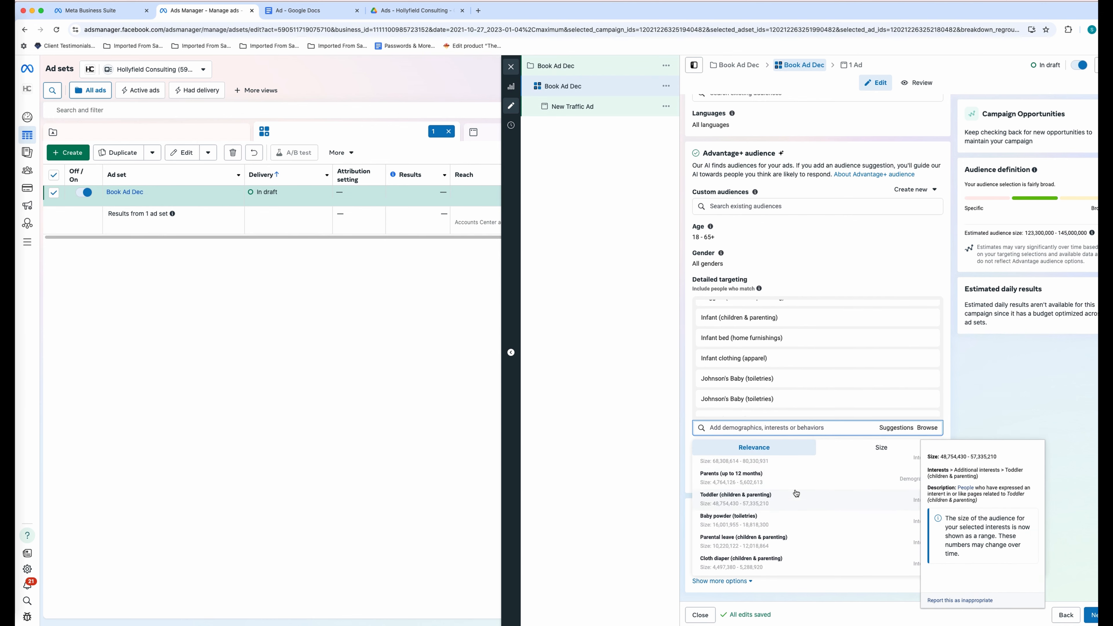
click(778, 480)
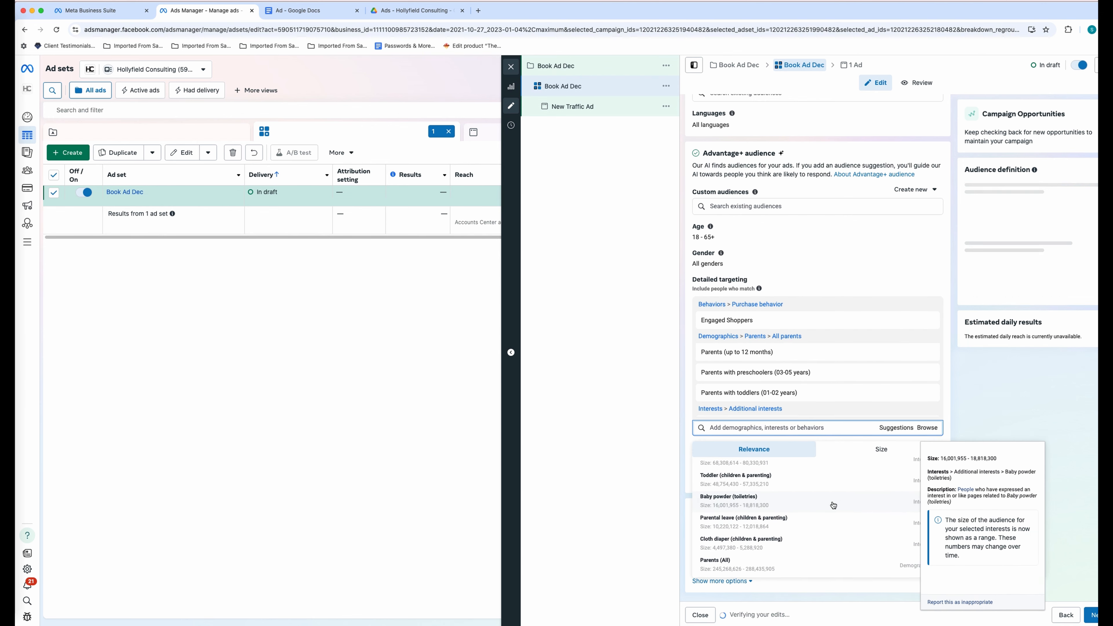
click(837, 521)
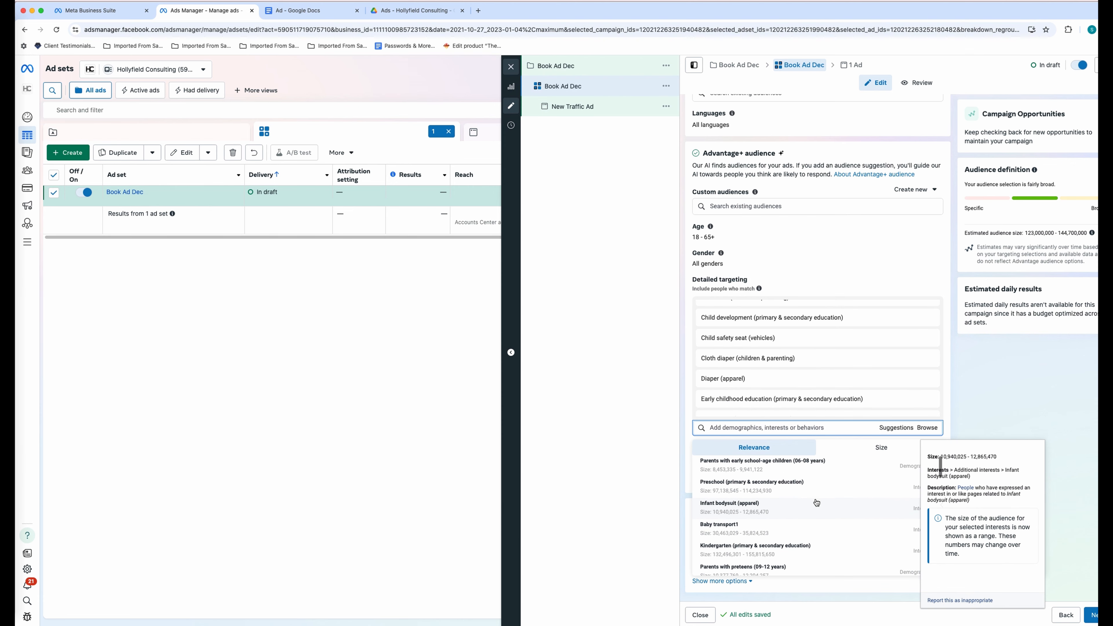
click(898, 428)
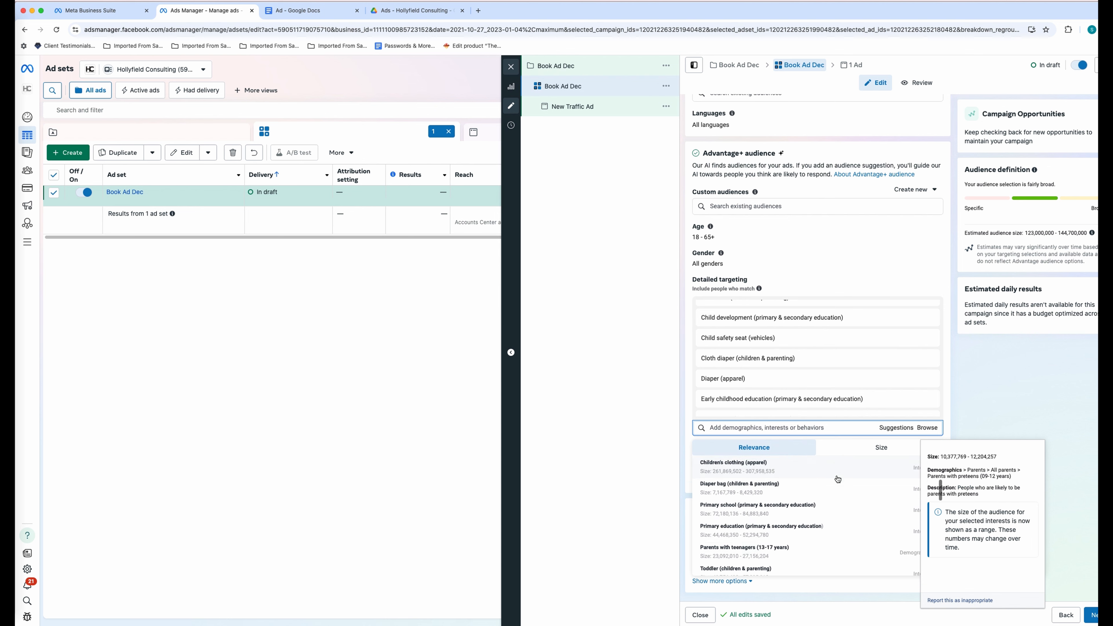
click(832, 482)
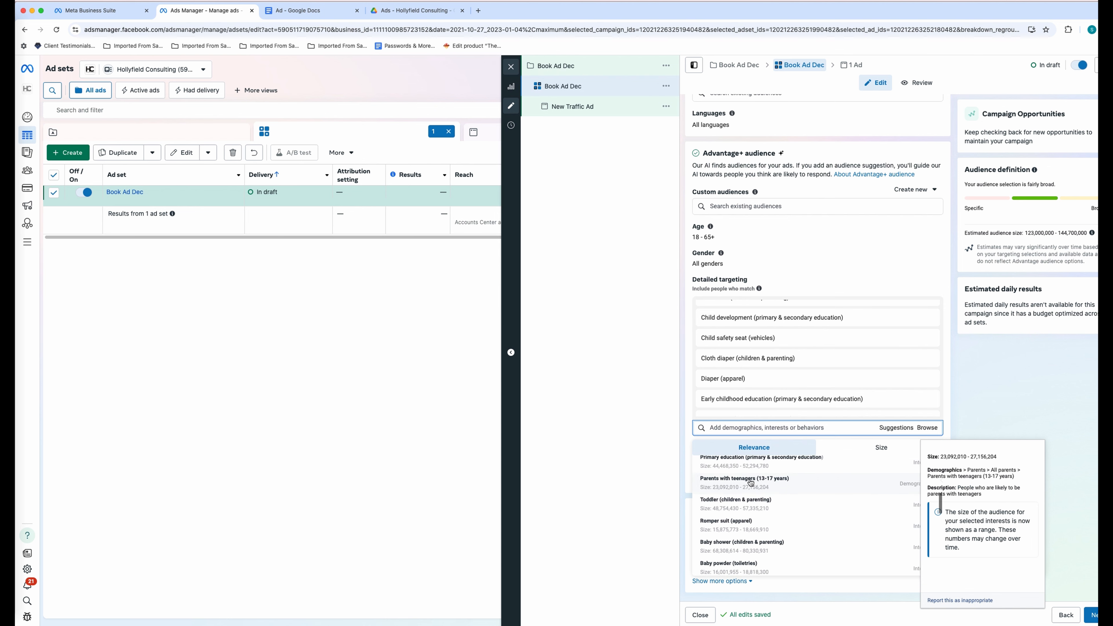
click(621, 426)
- Add Random House Children's Books (publishing) to the detailed targeting
click(744, 429)
text(Childrens books)
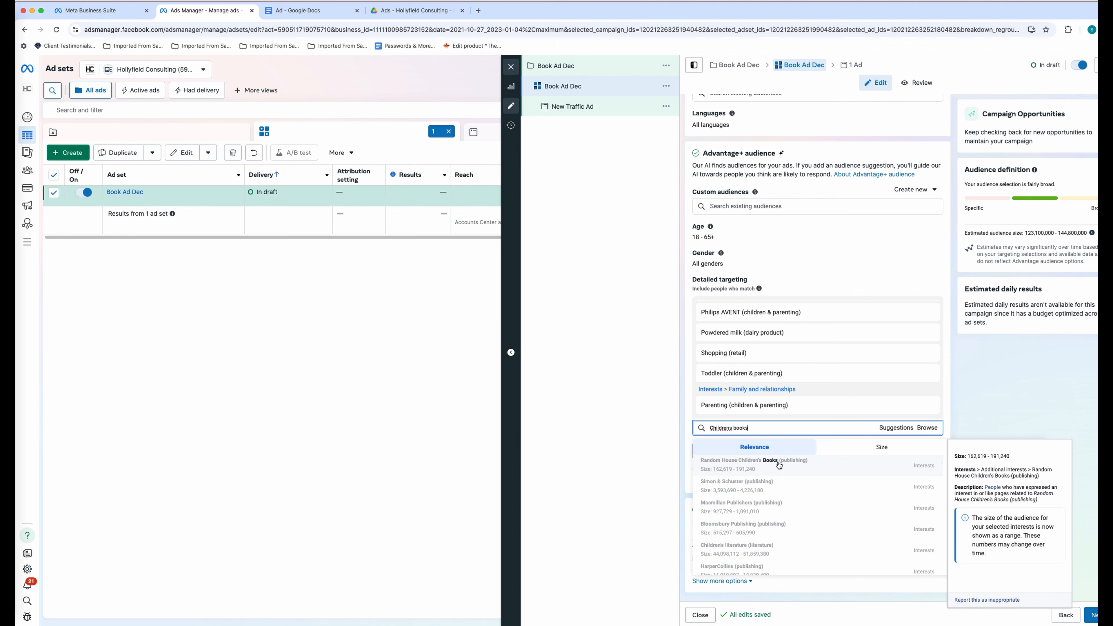
click(780, 465)
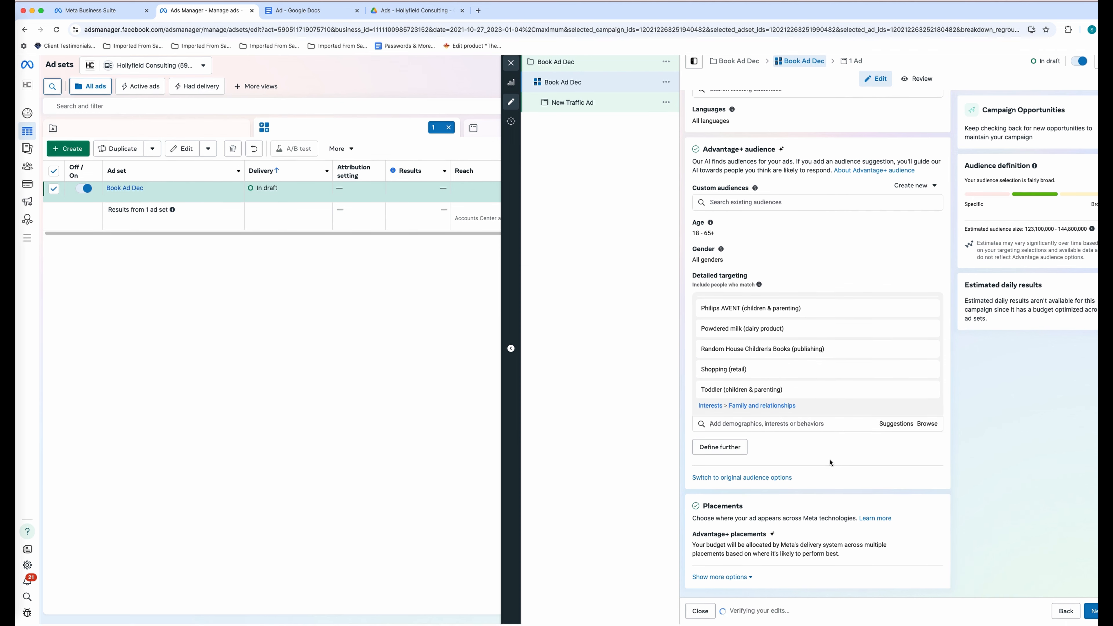
scroll(812, 397, up, 10)
- Browse the Demographics categories: Life events, Parents, All parents, Relationship status and Work
click(932, 449)
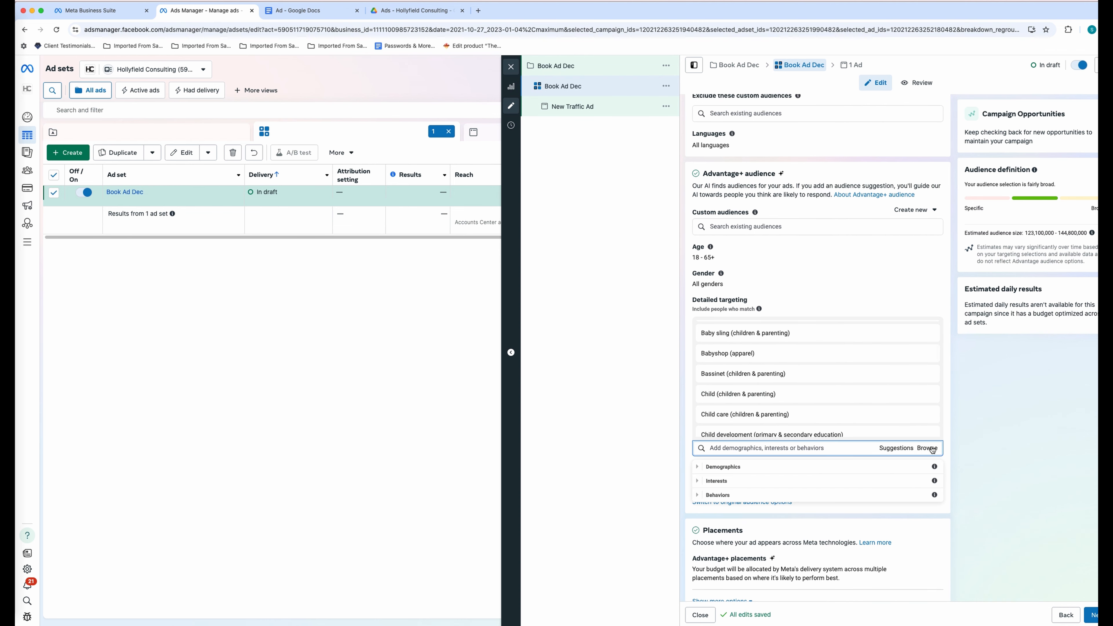
click(701, 468)
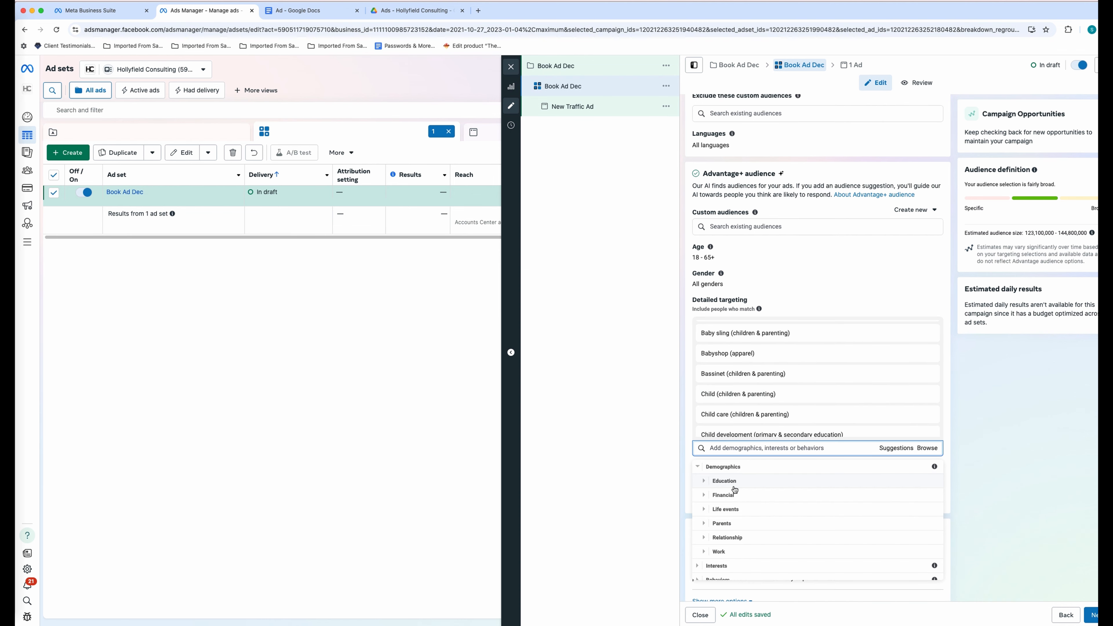
click(708, 509)
scroll(747, 514, down, 5)
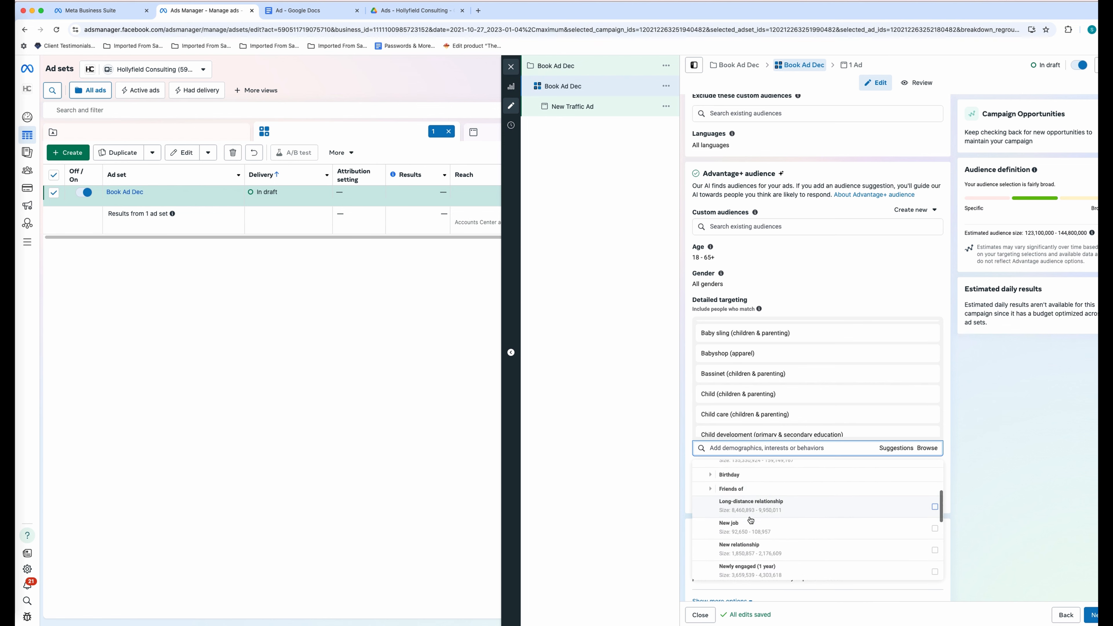
scroll(740, 526, down, 2)
click(706, 533)
scroll(714, 513, up, 1)
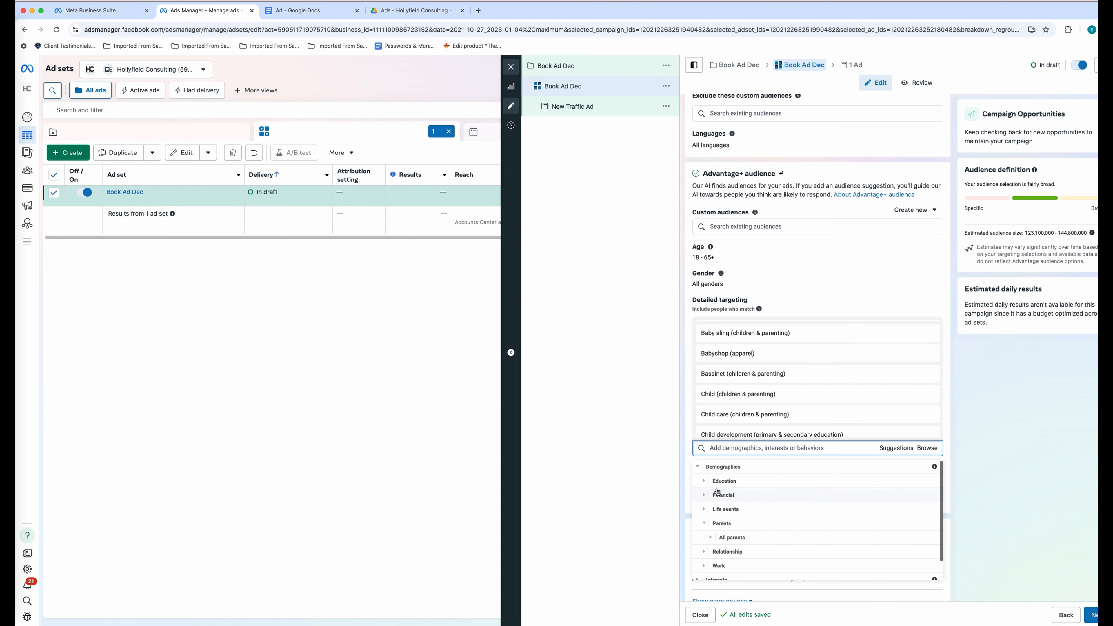
scroll(731, 507, down, 1)
click(732, 518)
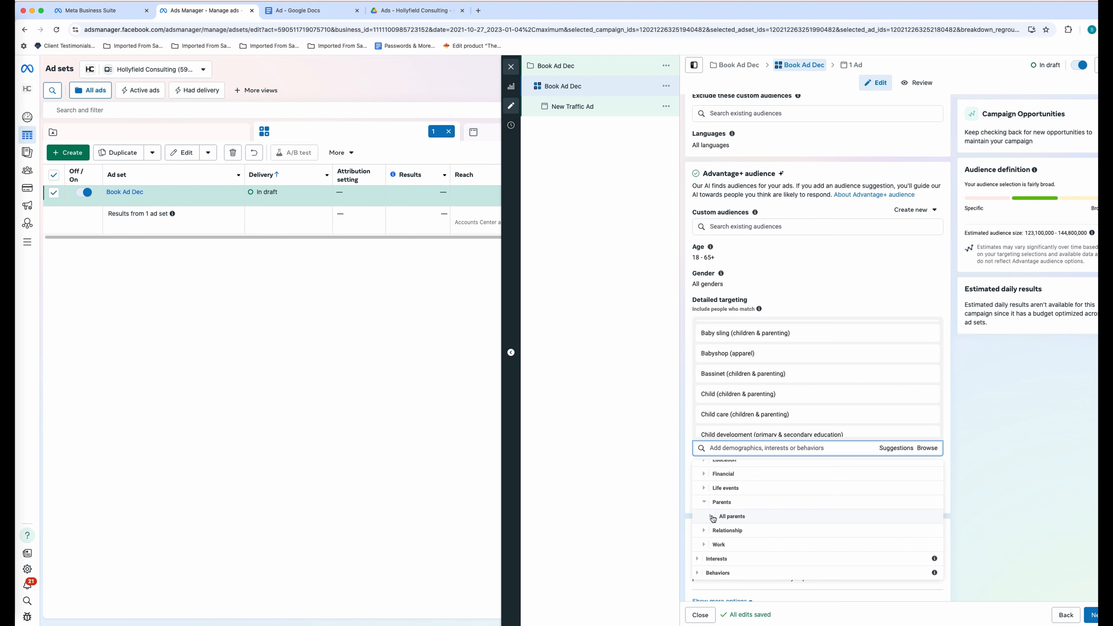
scroll(748, 513, down, 3)
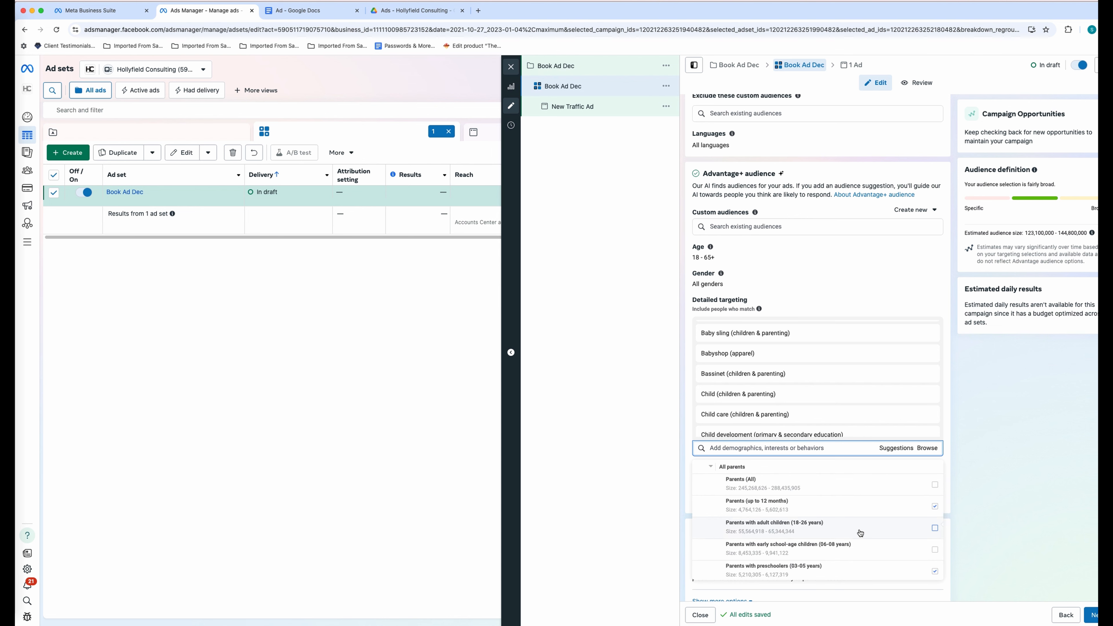
scroll(859, 543, down, 3)
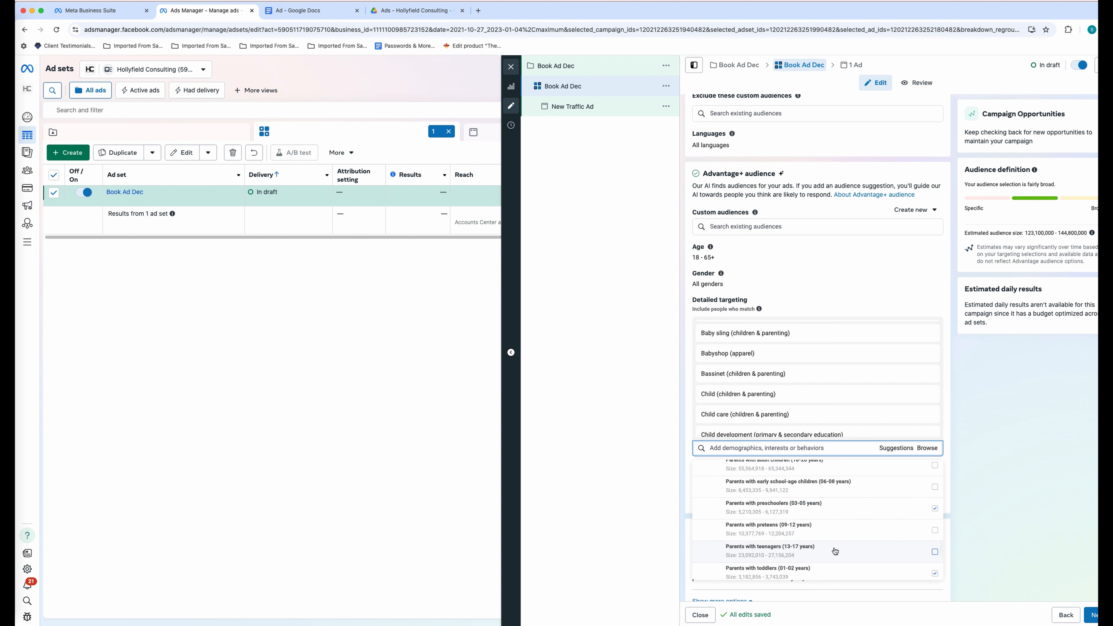
scroll(854, 537, down, 1)
click(704, 530)
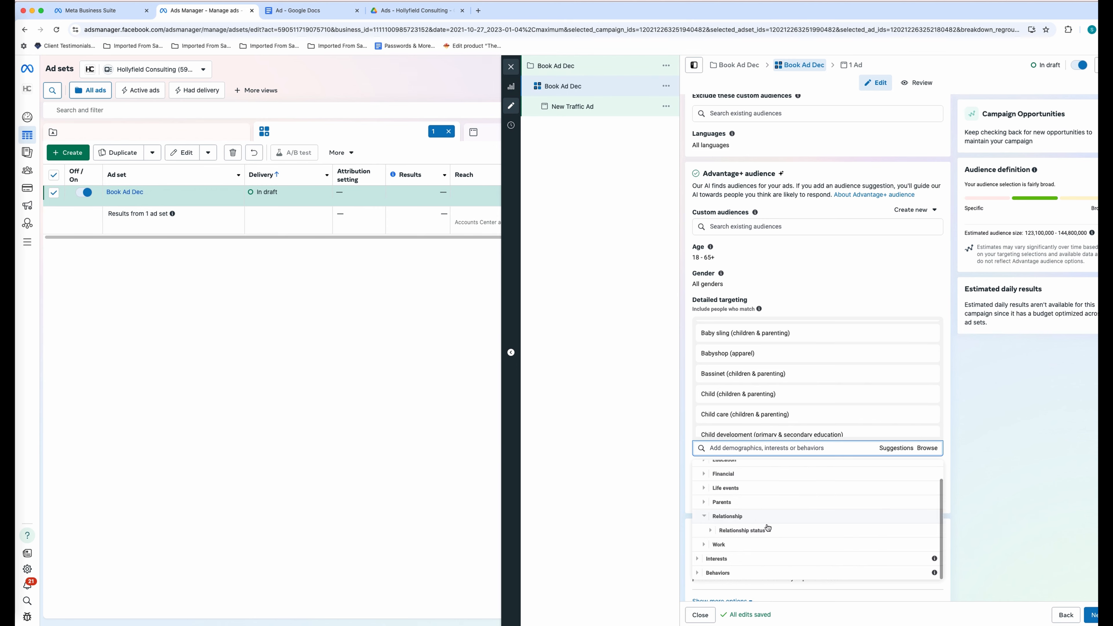
click(711, 532)
scroll(753, 486, down, 3)
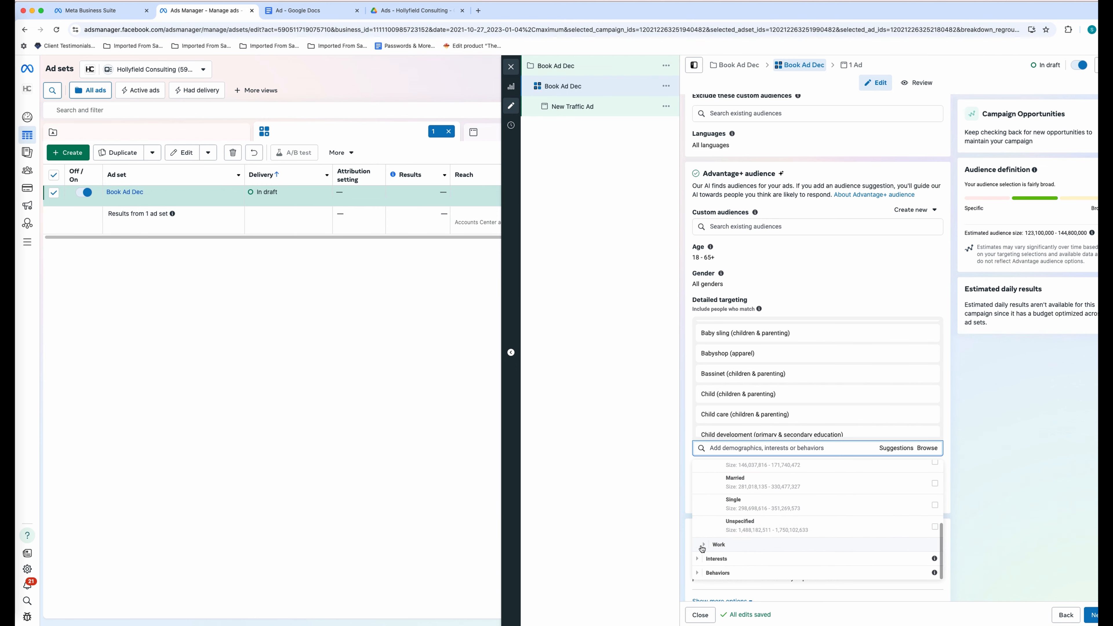
click(704, 545)
- Browse Interests: Family and relationships, Shopping and fashion, Hobbies and activities, Food and drink
click(698, 559)
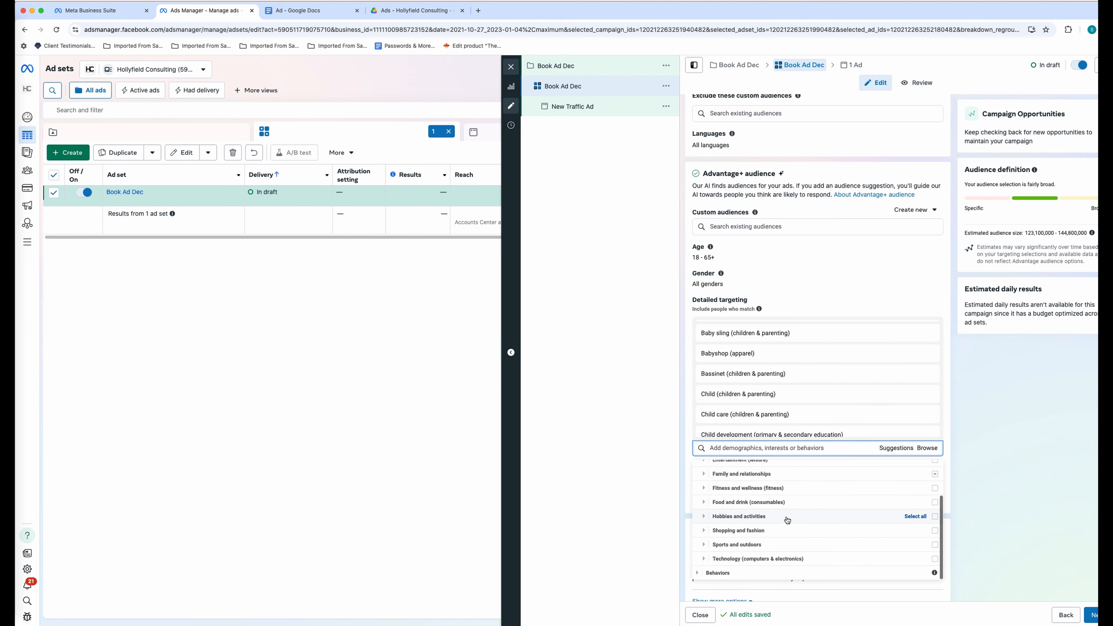
scroll(788, 518, up, 2)
scroll(790, 514, down, 1)
scroll(791, 514, down, 1)
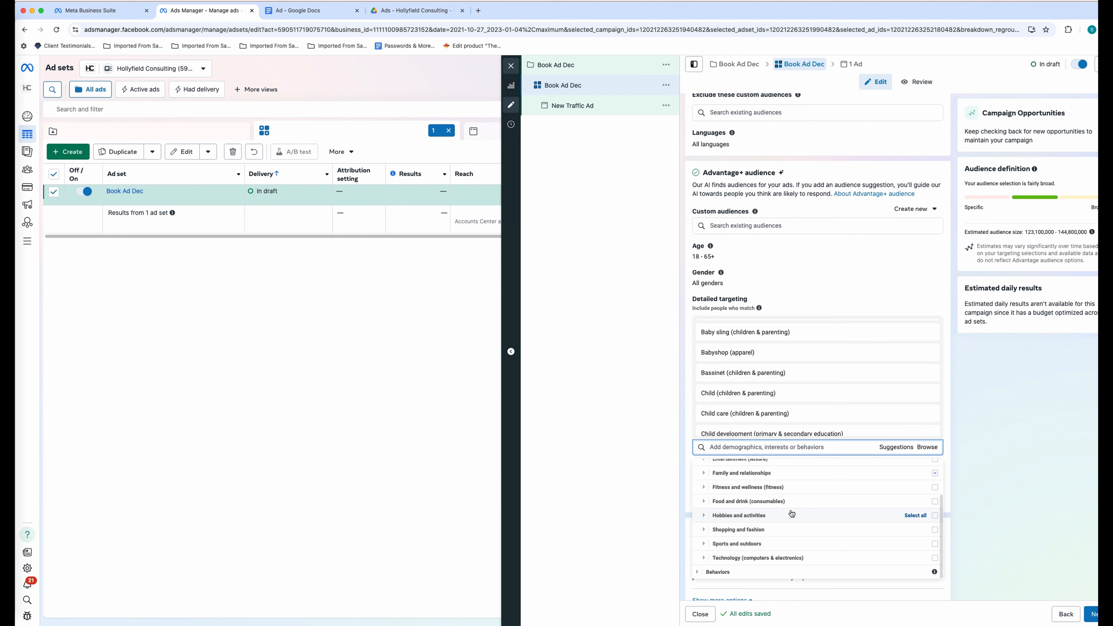
click(704, 473)
scroll(753, 519, down, 2)
scroll(795, 523, down, 4)
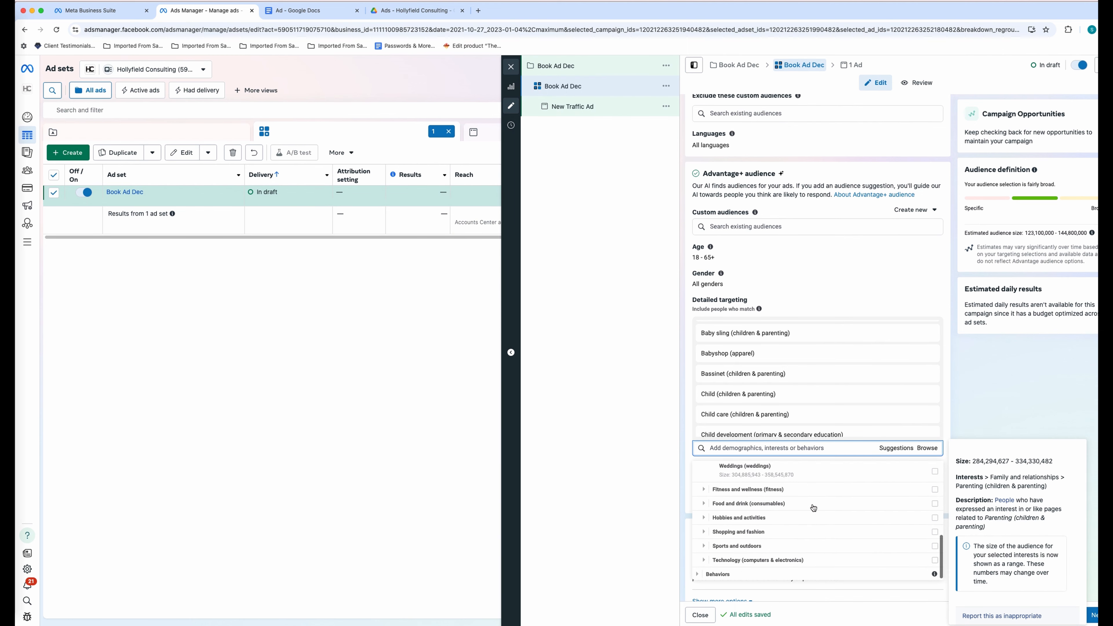
click(703, 531)
scroll(697, 526, down, 2)
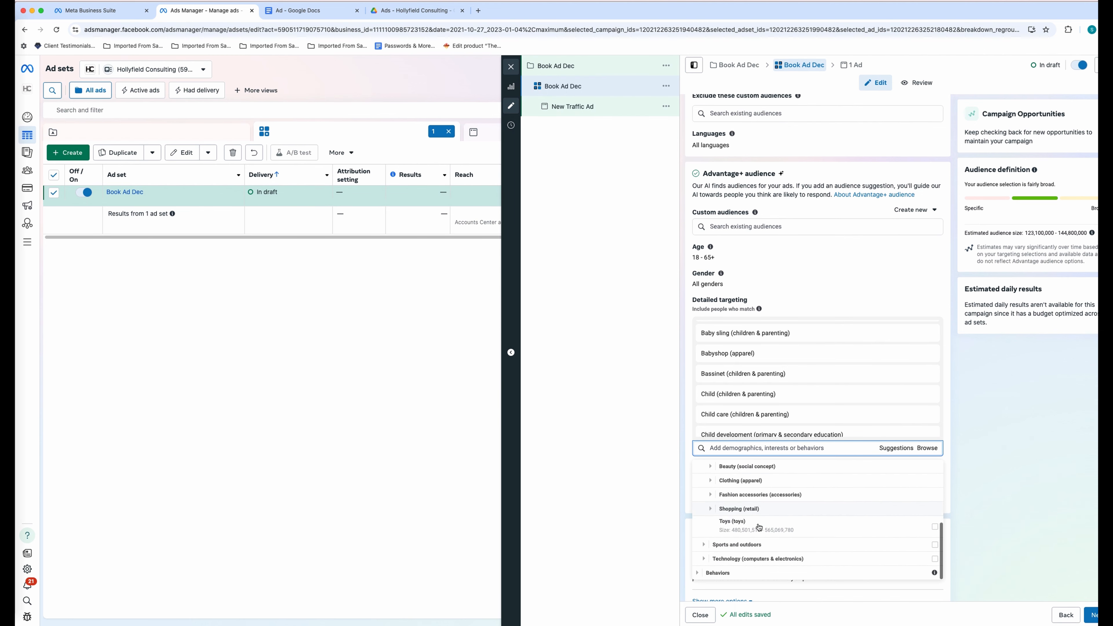
click(704, 489)
scroll(736, 511, down, 1)
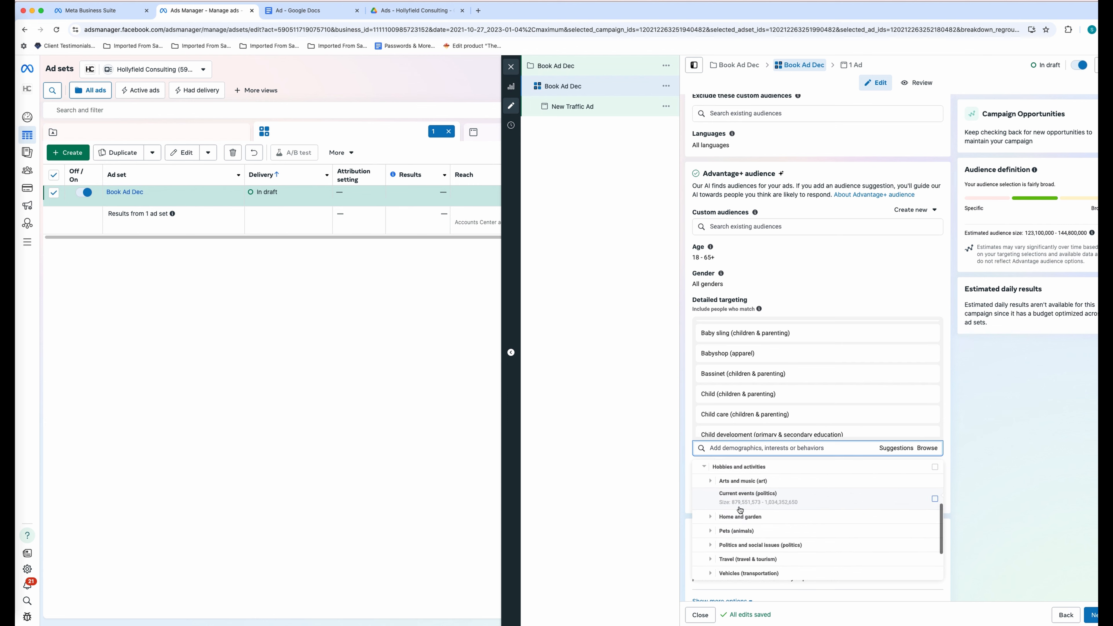
scroll(736, 512, up, 2)
click(704, 500)
scroll(753, 496, down, 3)
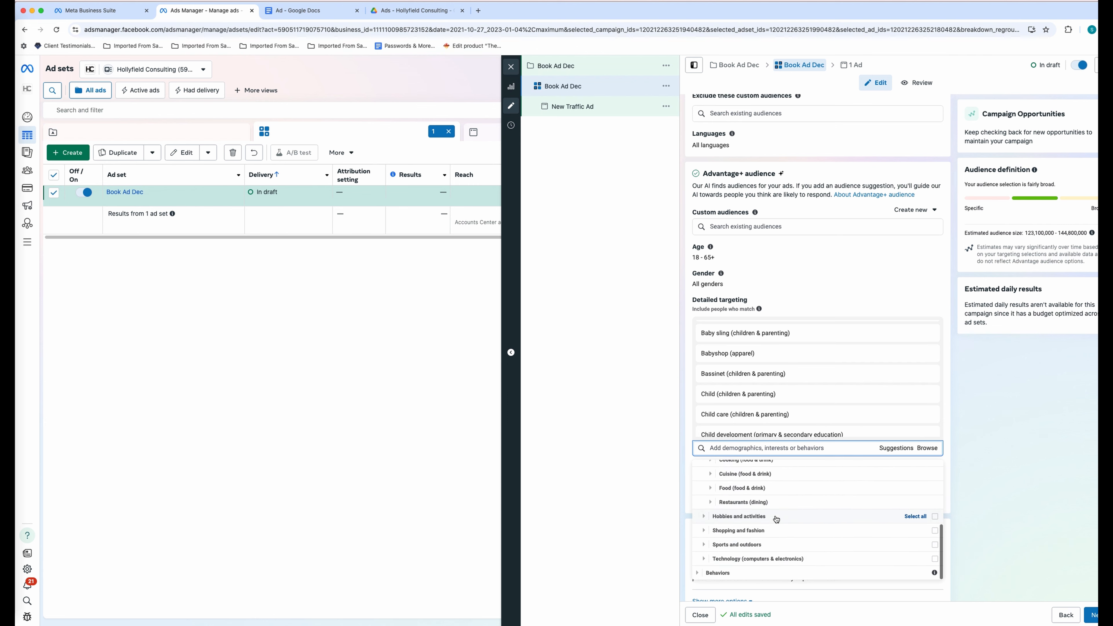
- Review Behaviors > Purchase behavior, then close the category browser
click(699, 575)
scroll(747, 531, down, 1)
scroll(747, 531, down, 5)
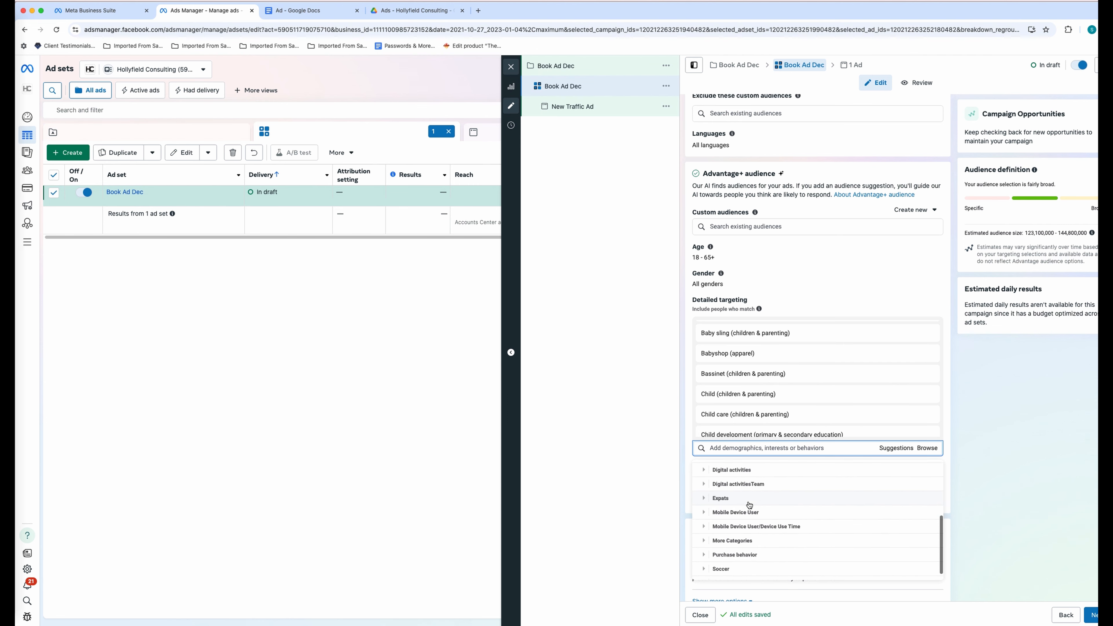
click(719, 546)
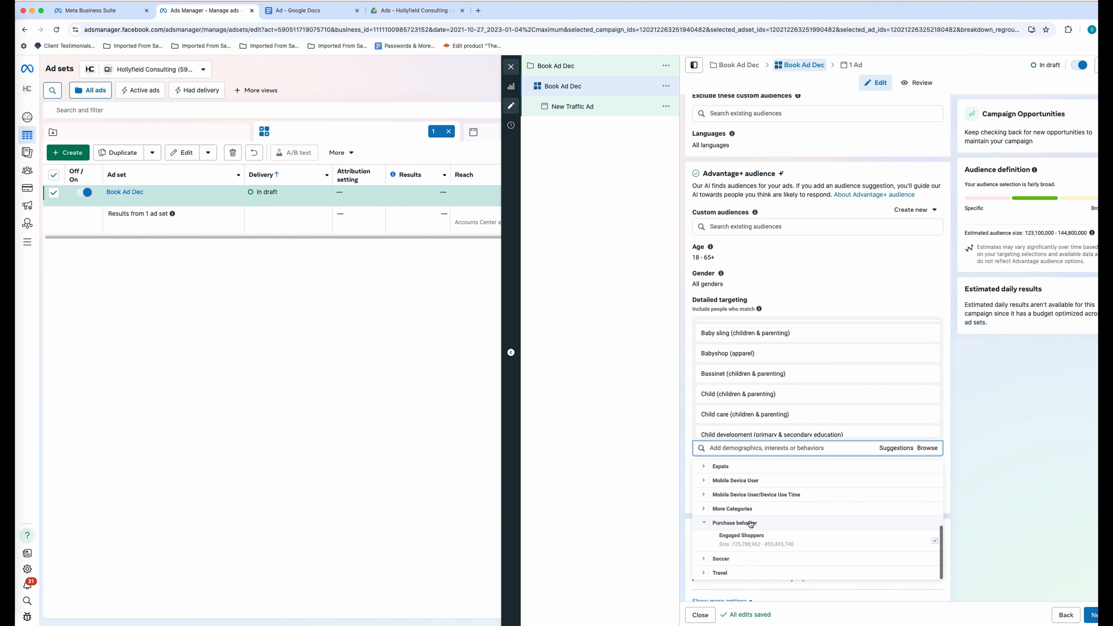
click(976, 492)
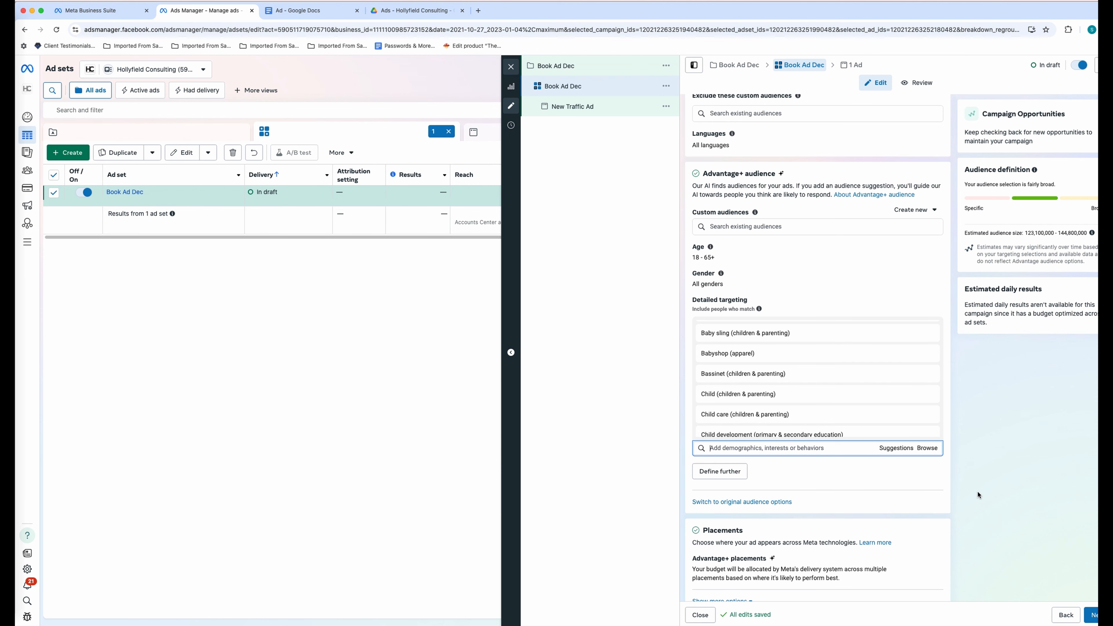
scroll(882, 502, down, 1)
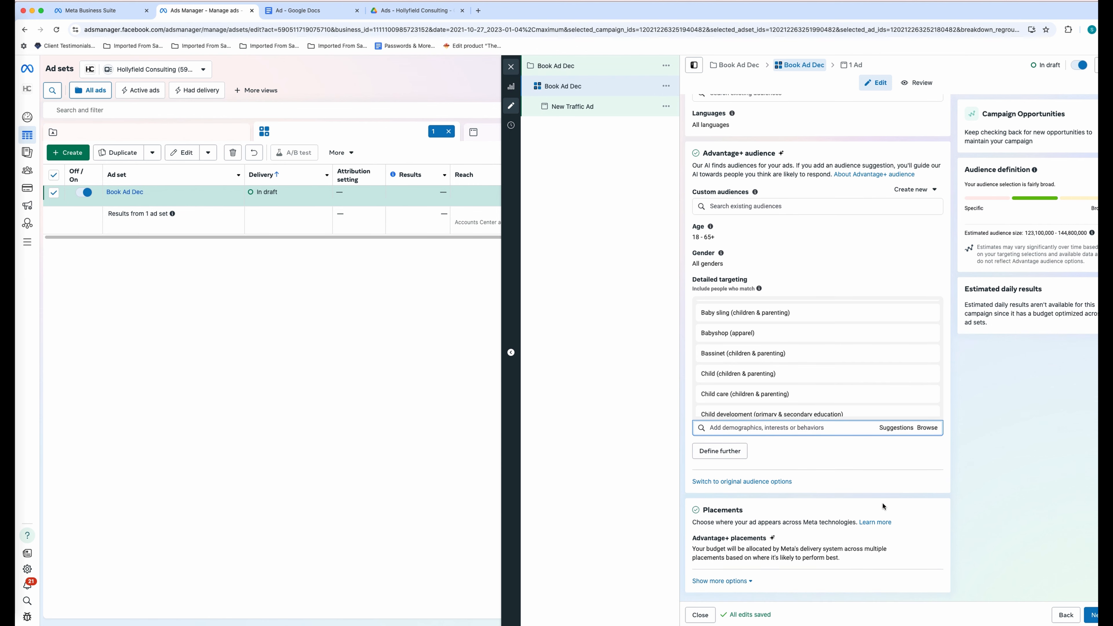
- Move on to the ad and rename it 'Book Ad Dec'
click(1091, 616)
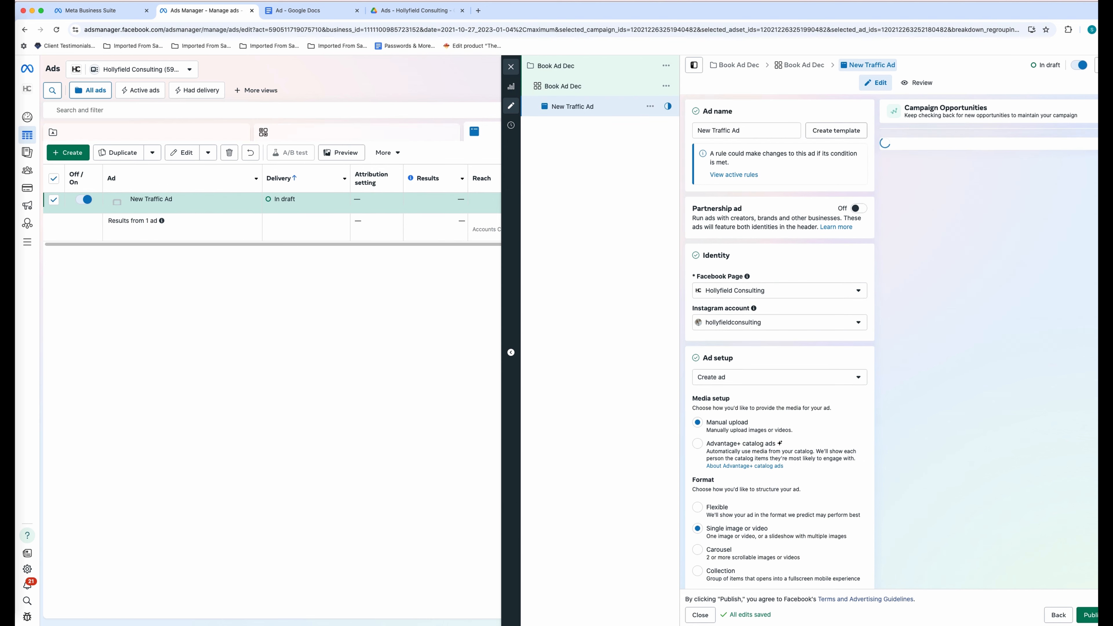
drag(1112, 453, 1096, 454)
triple_click(745, 134)
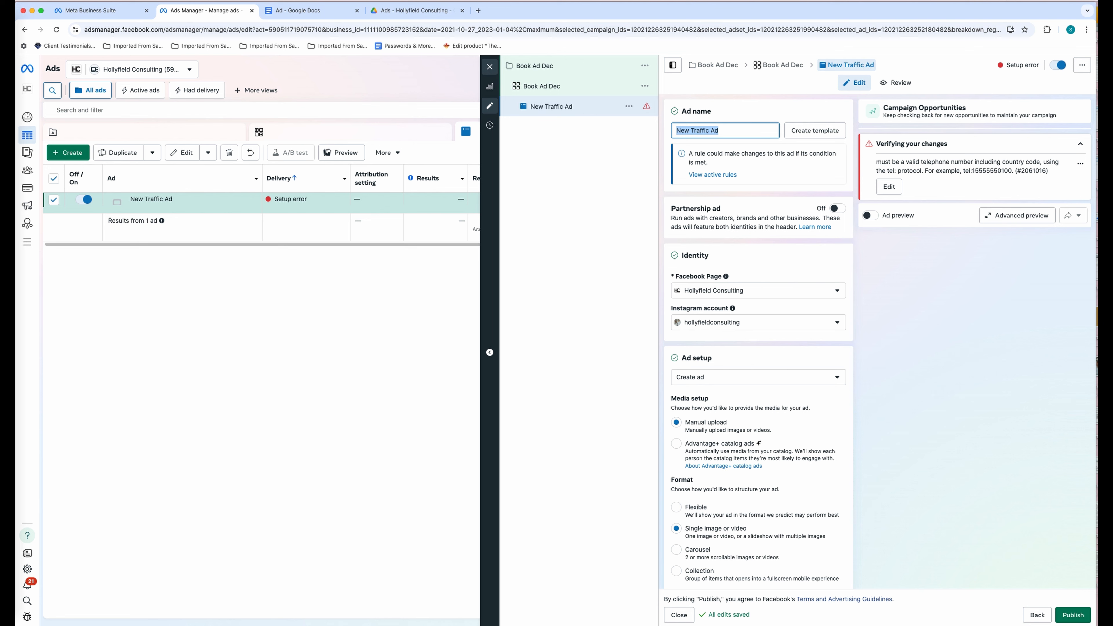
text(Book Ad Dec)
click(883, 262)
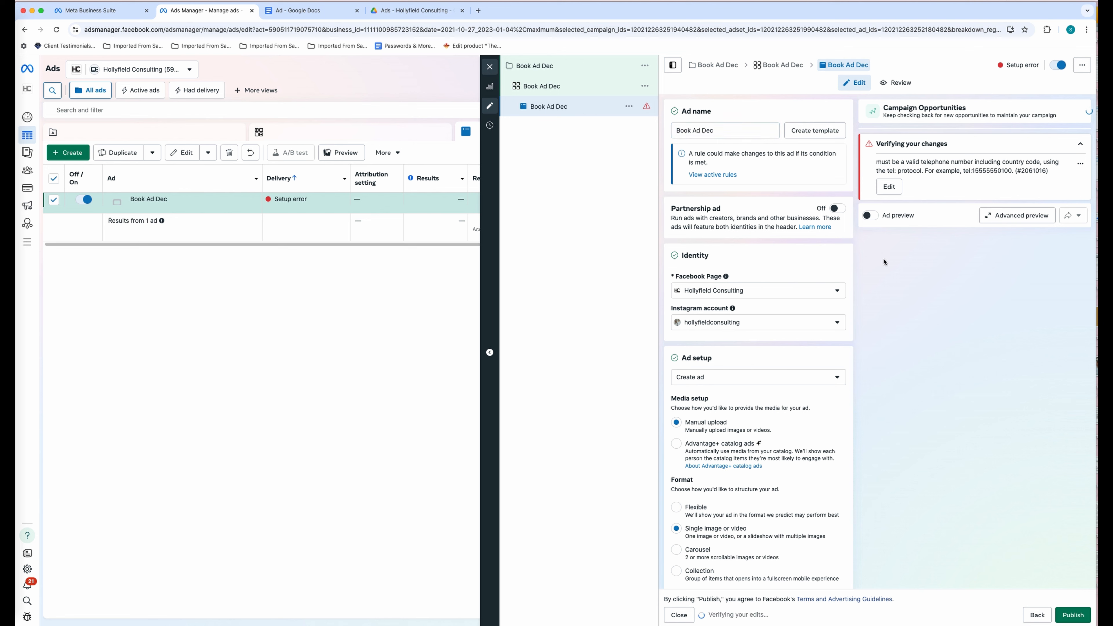
- Keep the ad setup as Create ad and open the image-or-video creative choice
scroll(773, 324, down, 1)
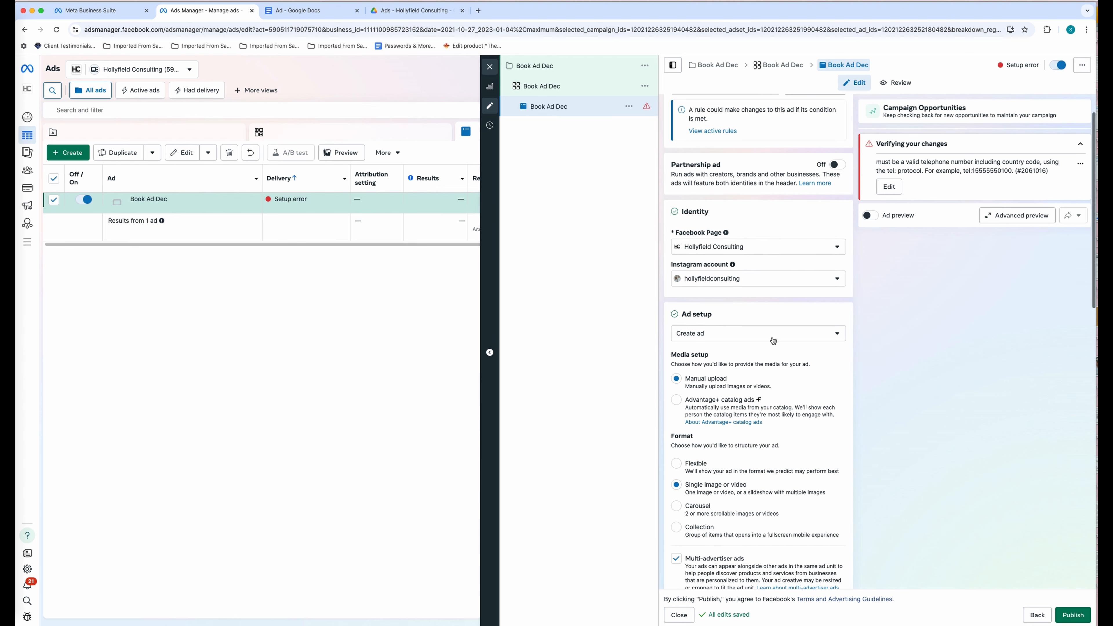
click(770, 334)
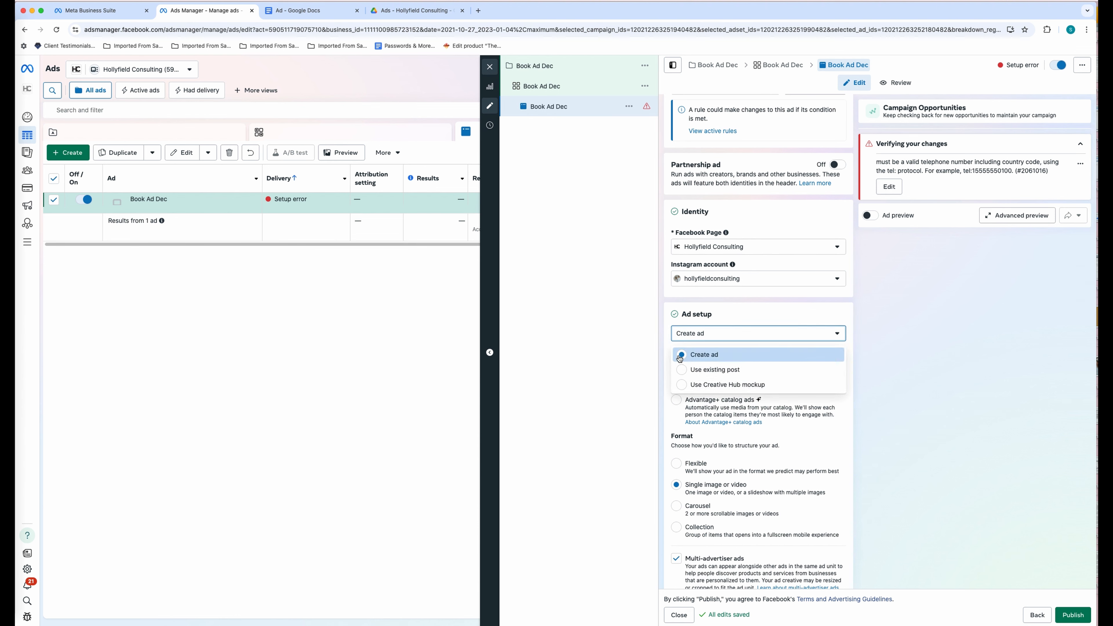
click(919, 362)
scroll(919, 363, down, 1)
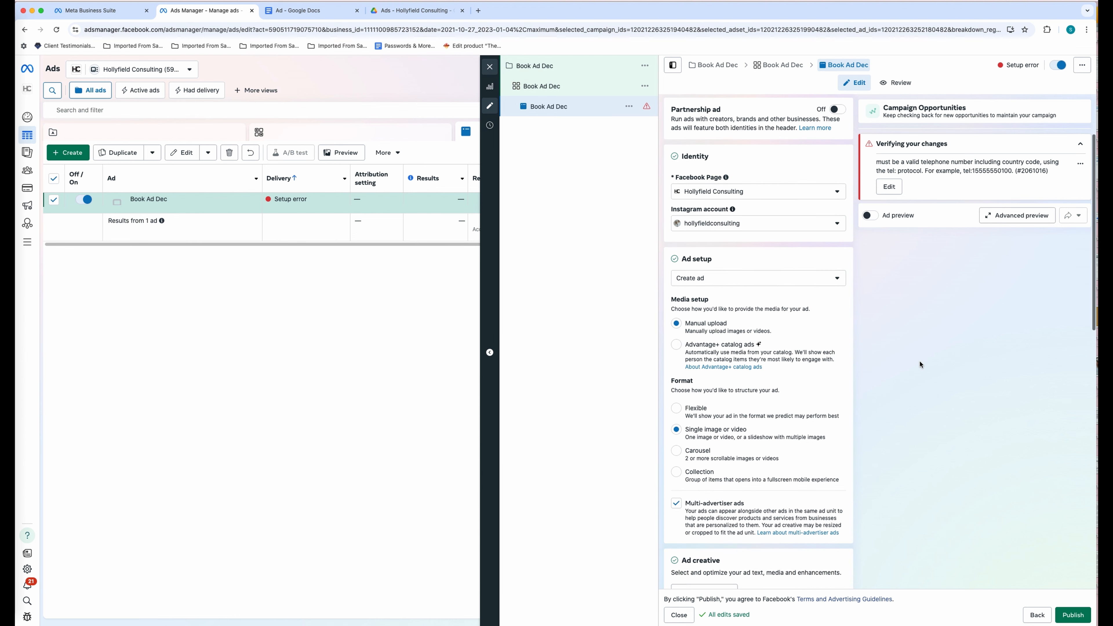
scroll(802, 412, down, 3)
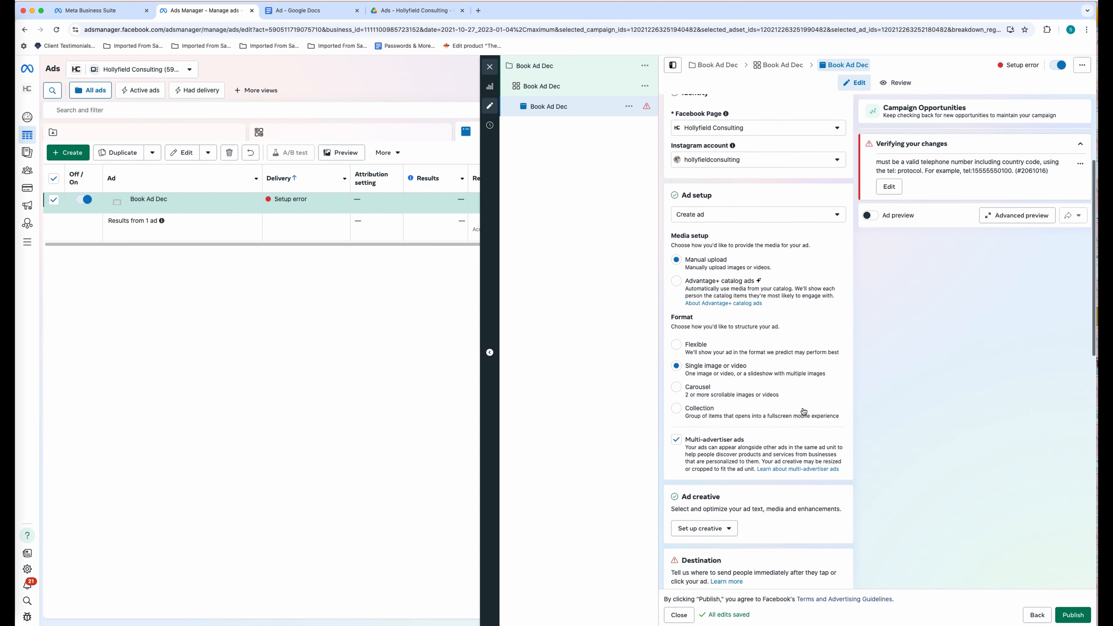
scroll(805, 411, down, 1)
click(730, 415)
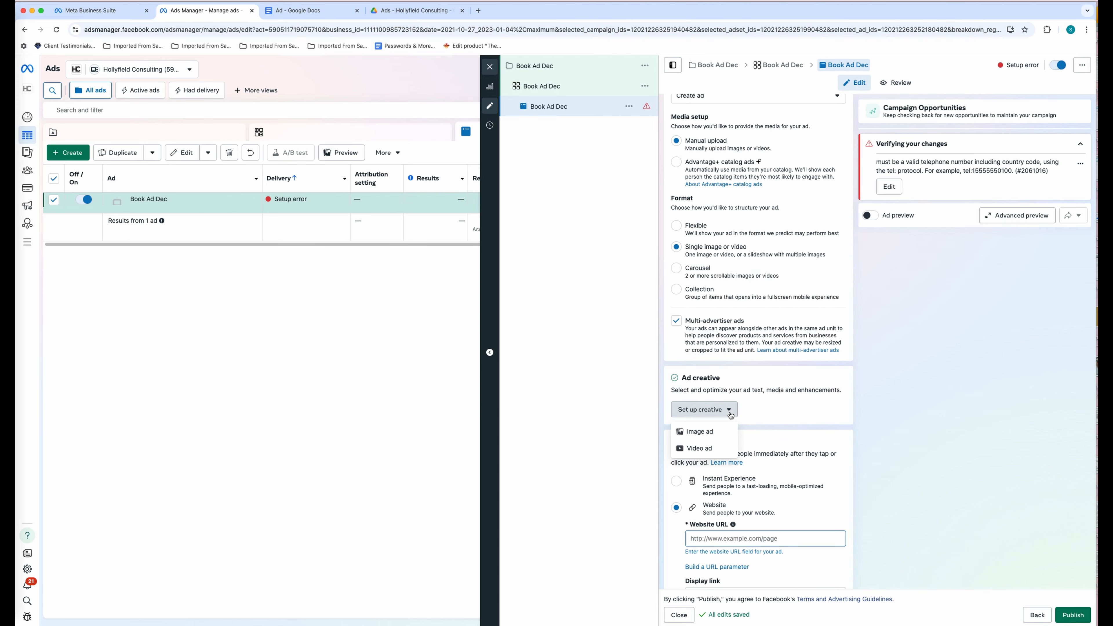
- Start a video creative and upload 'Screen Shot 2024-11-22 at 1.18.48 PM' as the site link thumbnail
click(710, 453)
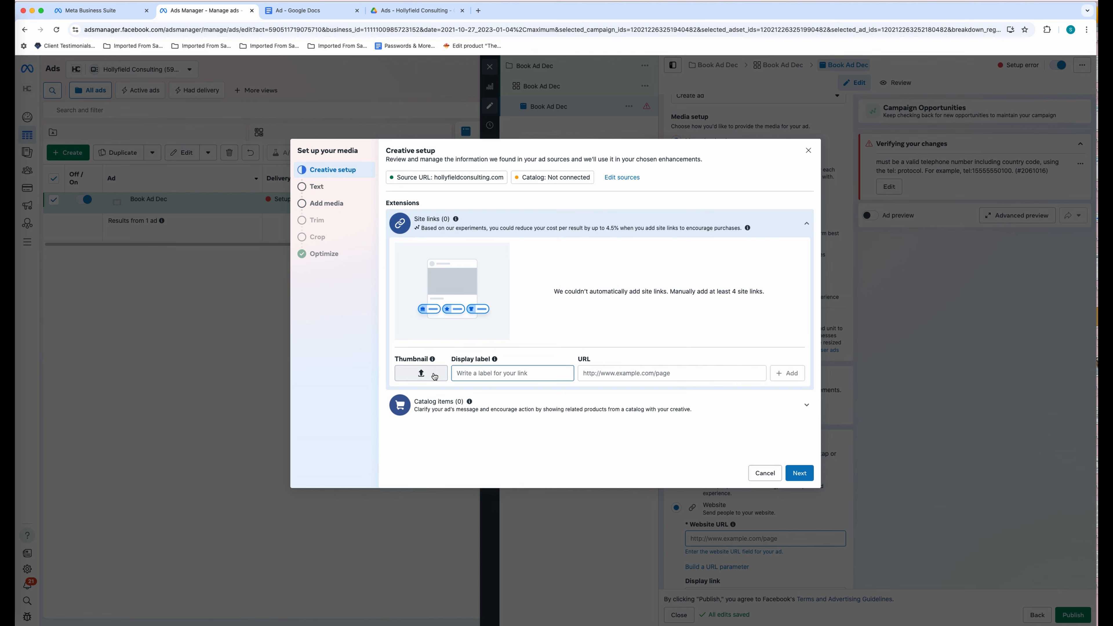
click(421, 373)
click(408, 96)
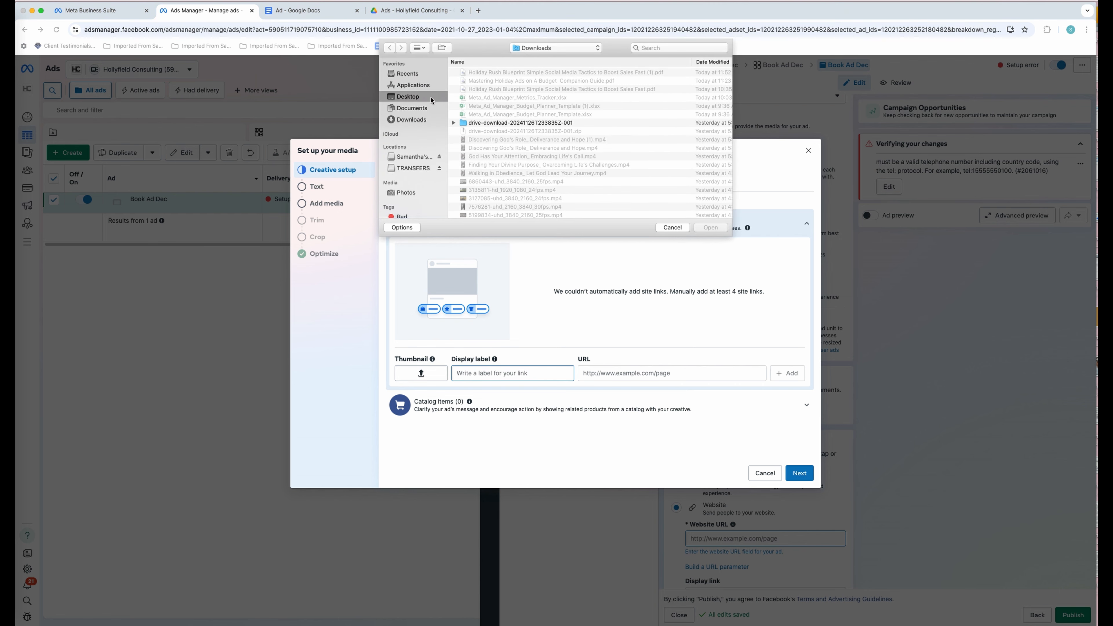
scroll(559, 117, down, 3)
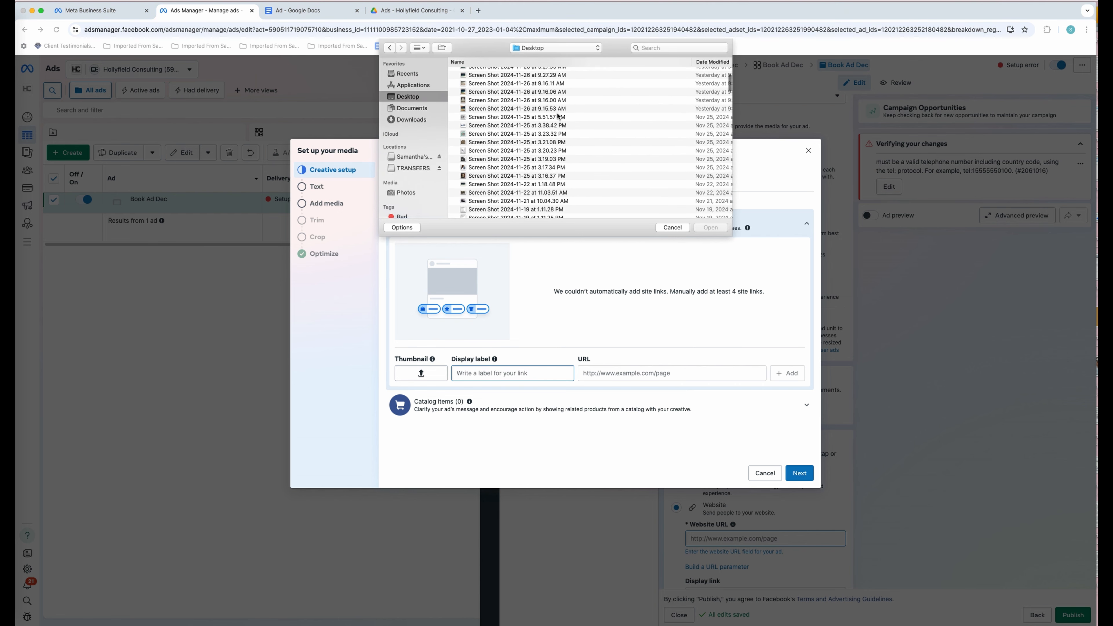
scroll(534, 162, down, 2)
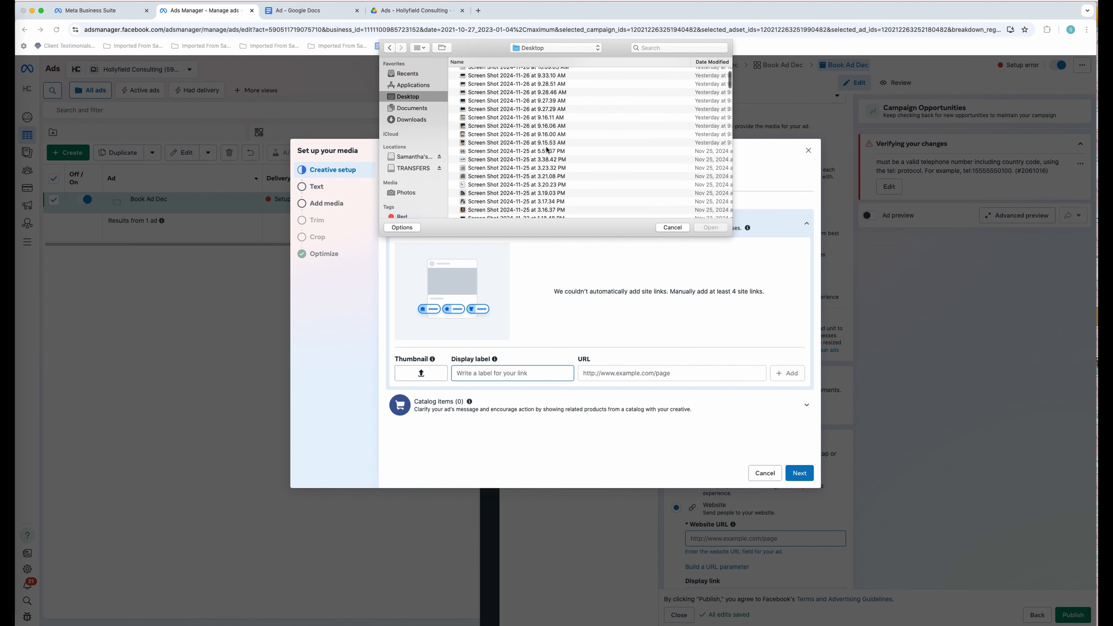
click(521, 174)
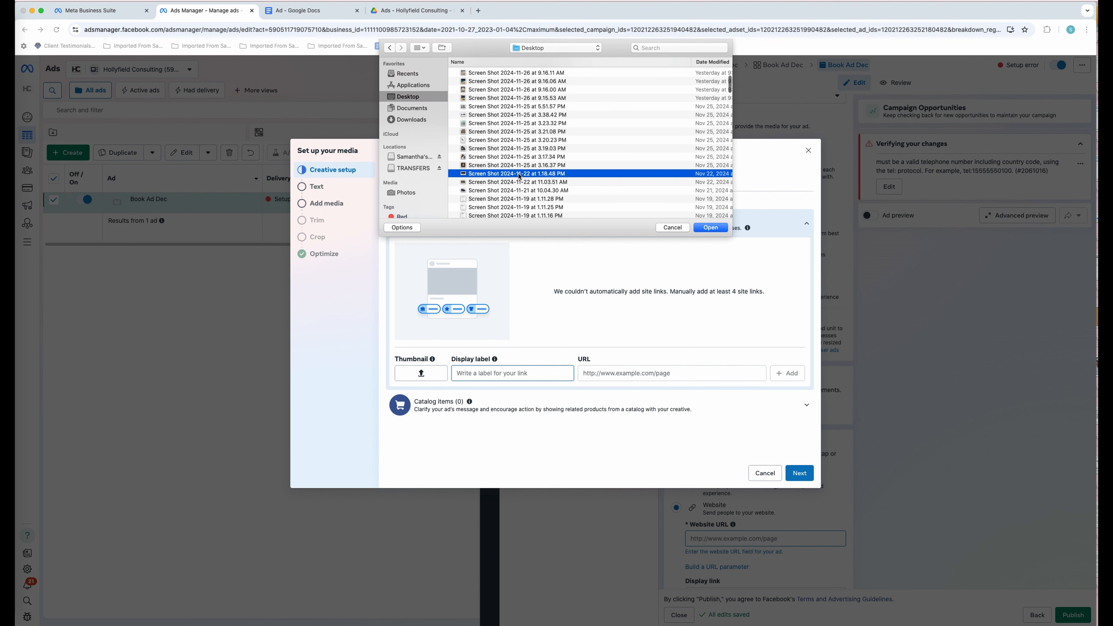
click(700, 228)
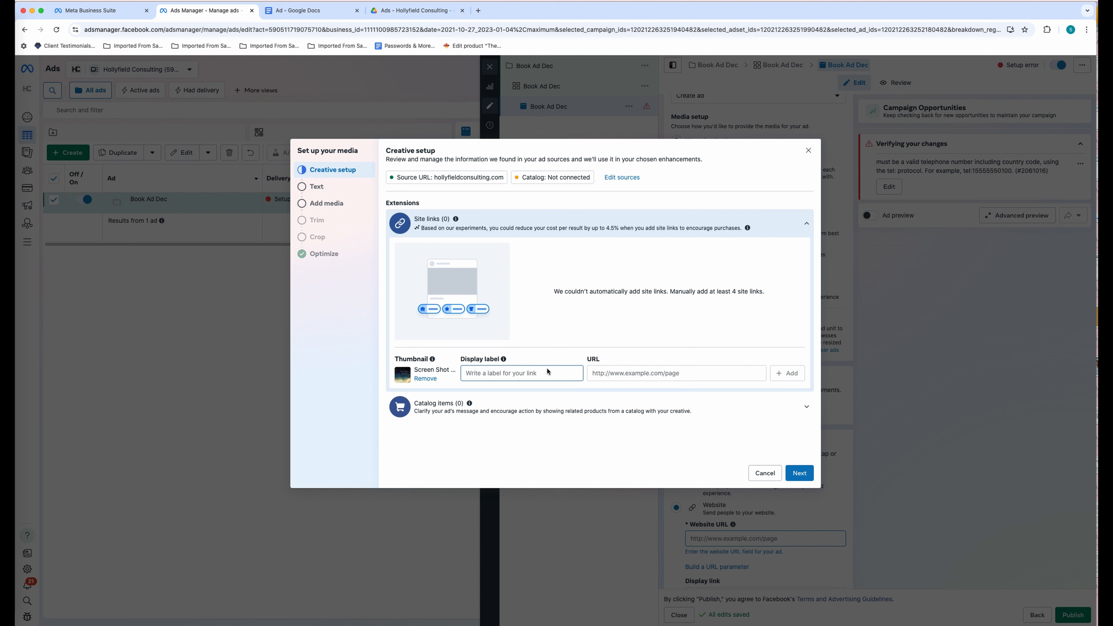
click(511, 374)
text(M)
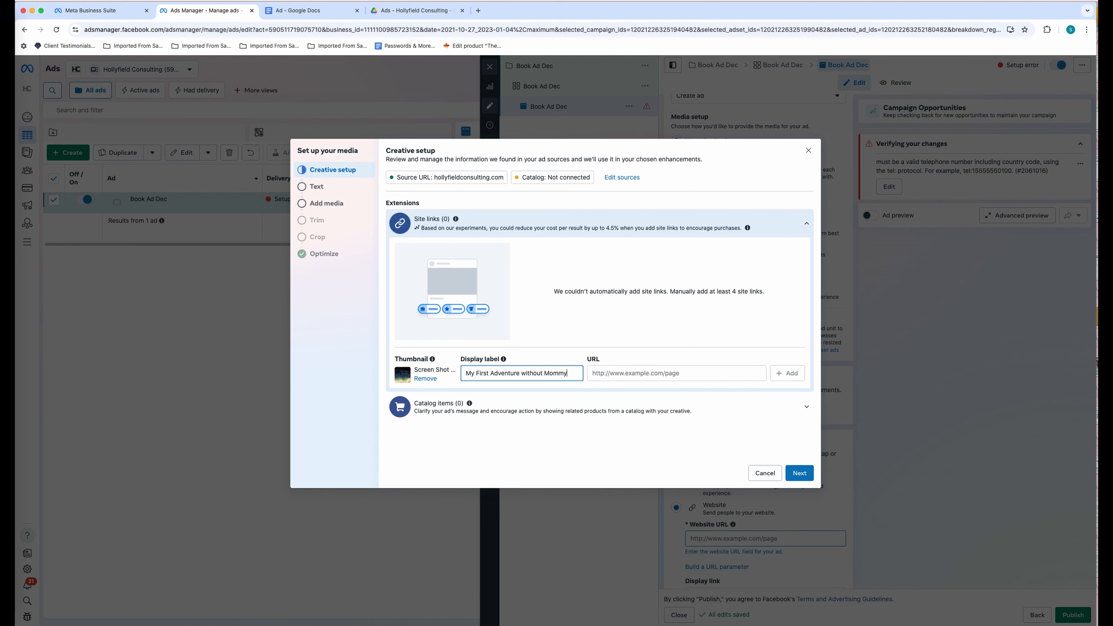
click(629, 376)
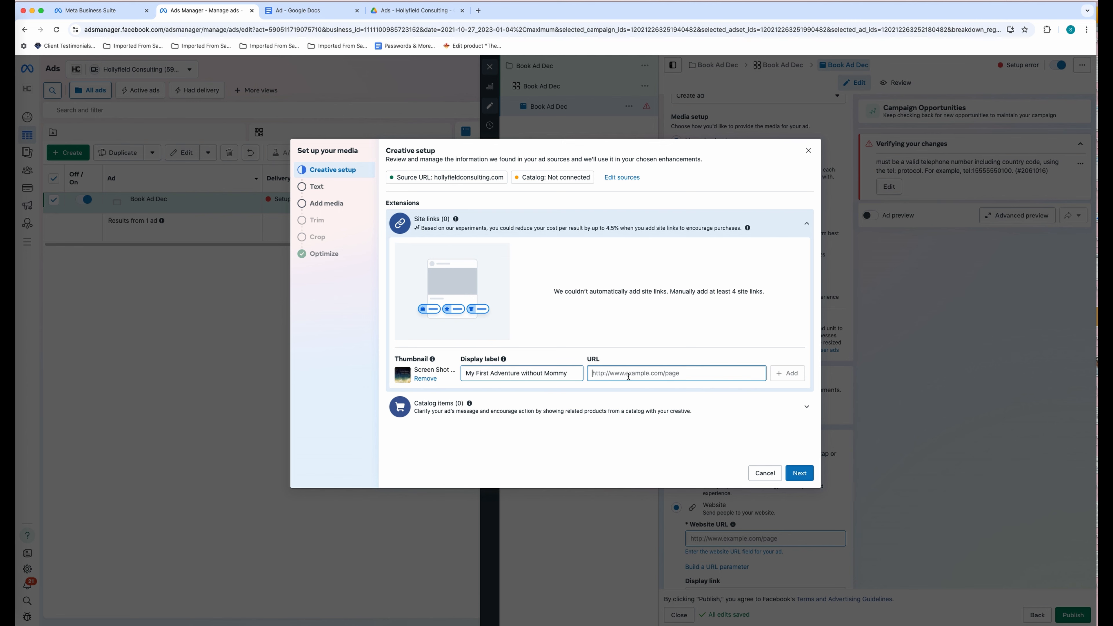
click(339, 15)
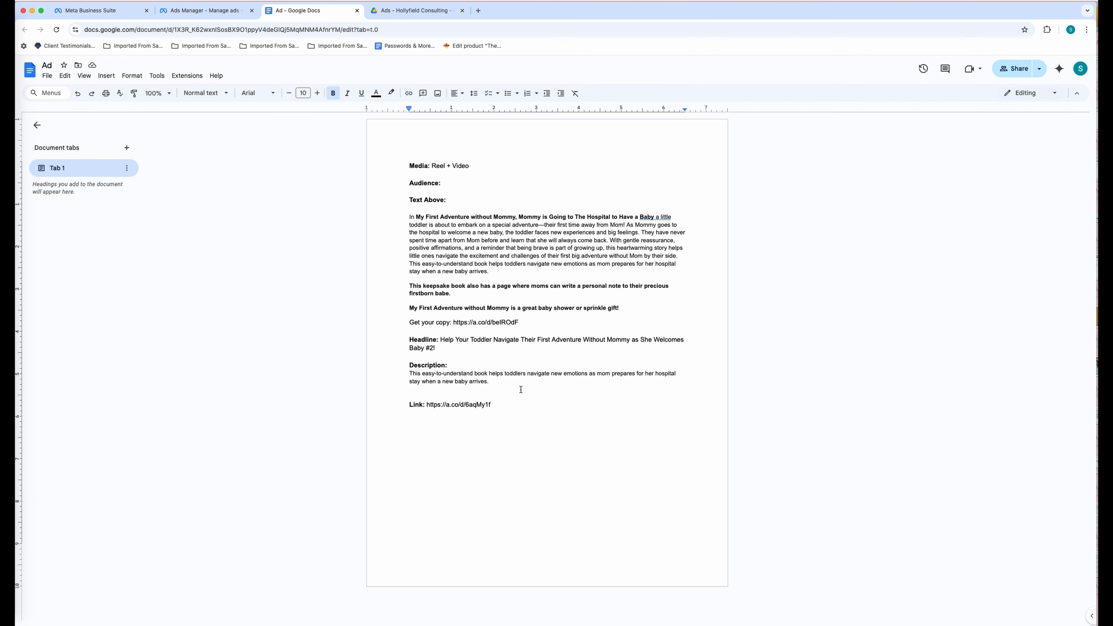
drag(492, 404, 425, 404)
key(super+c)
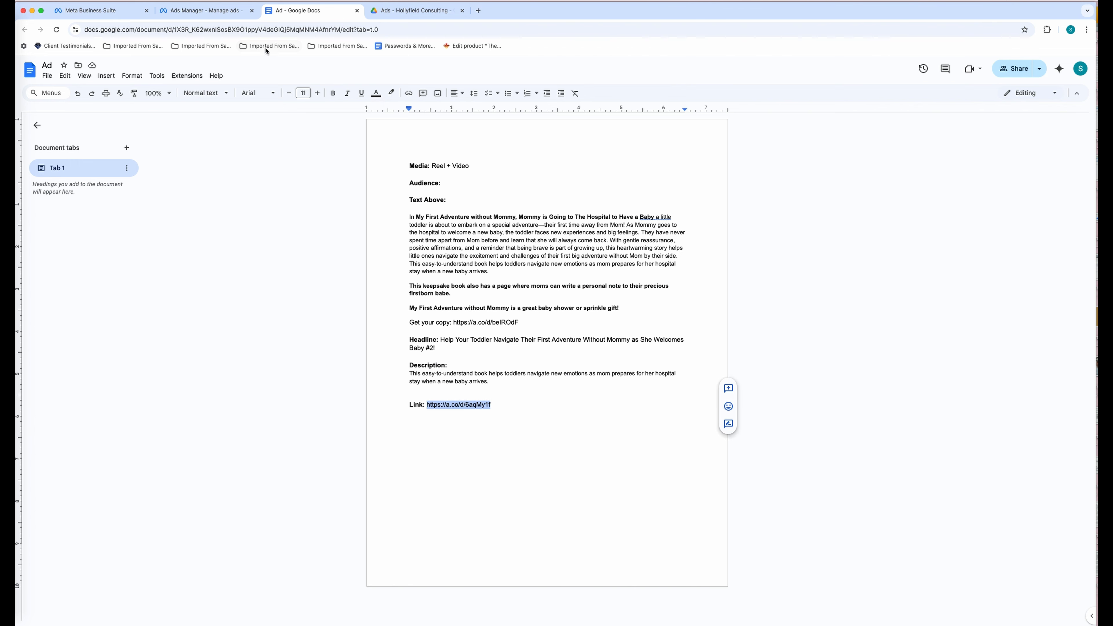
click(217, 11)
key(super+v)
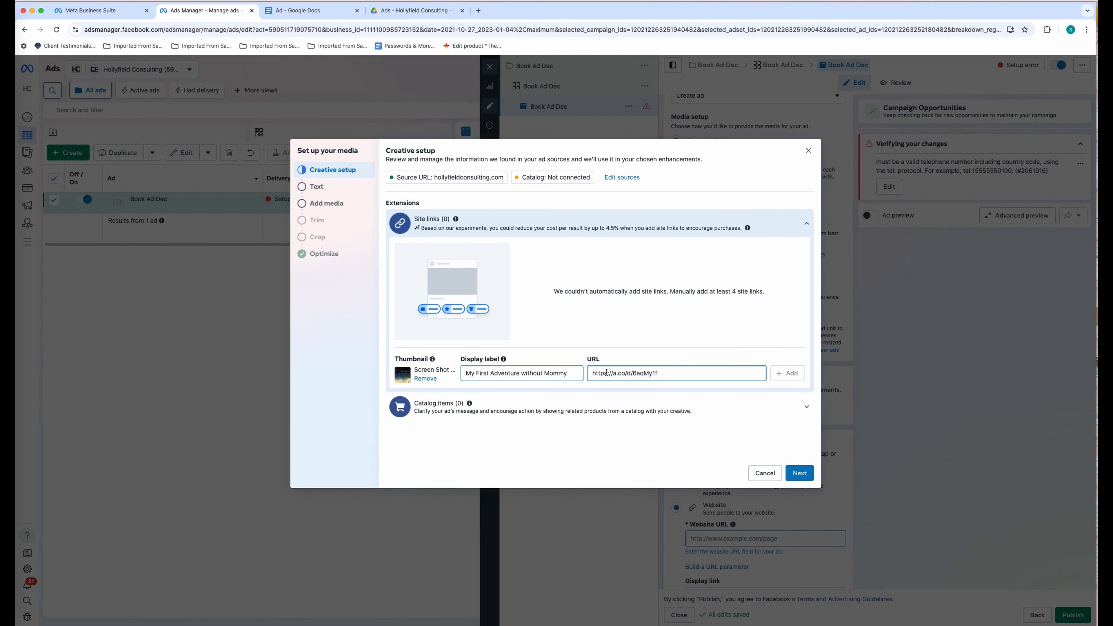
click(804, 481)
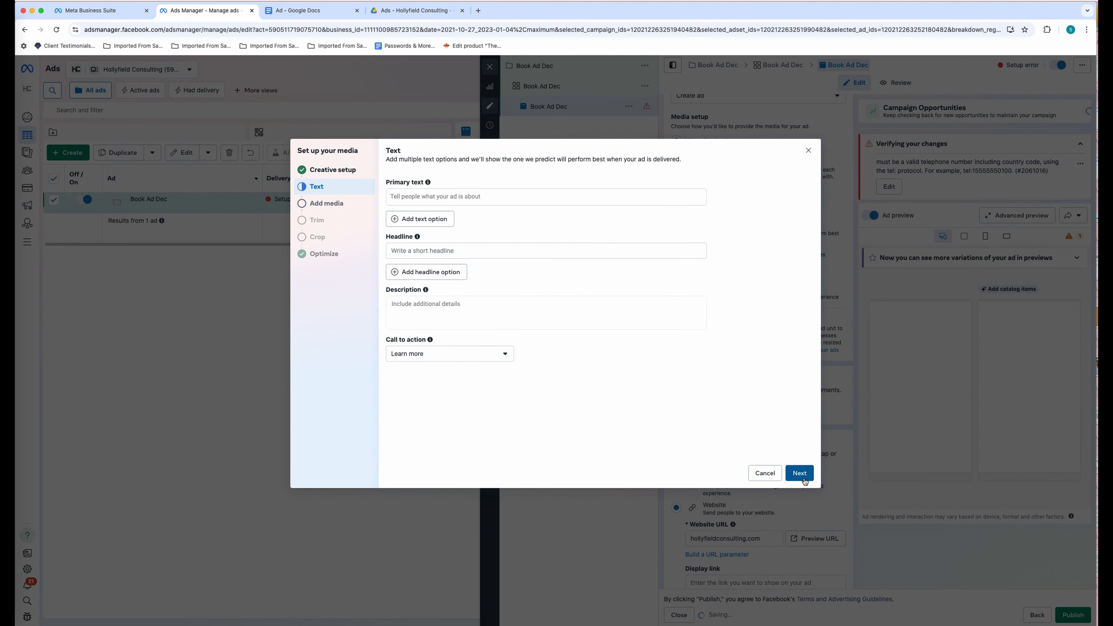
- Paste the Google Doc's ad copy, through the 'Get your copy' line, into Primary text
click(422, 196)
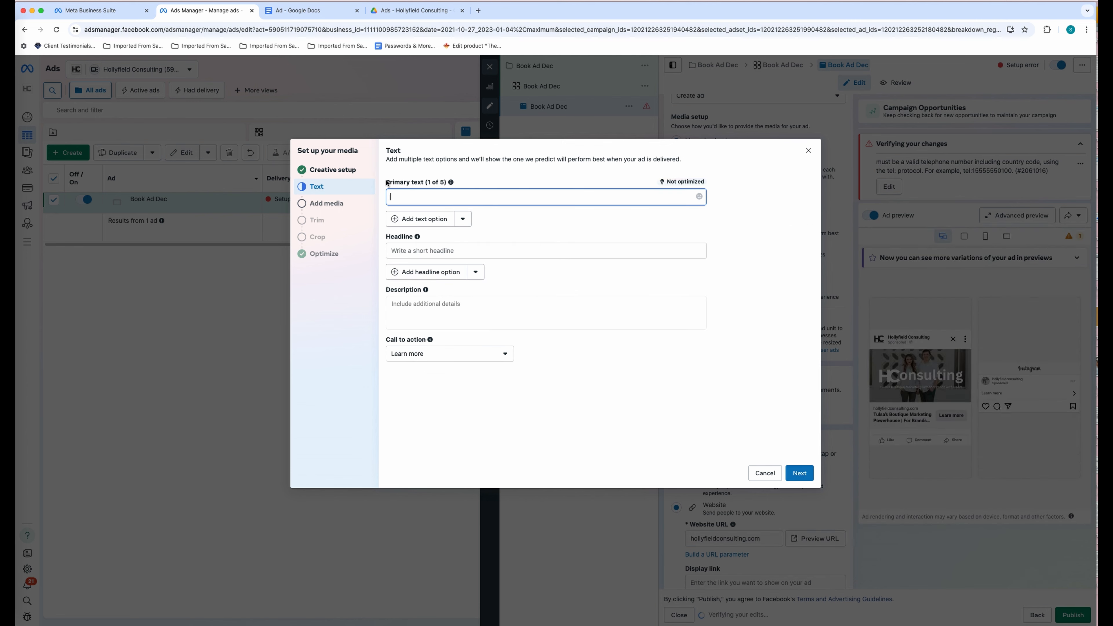
drag(387, 183, 453, 188)
mouse_move(453, 188)
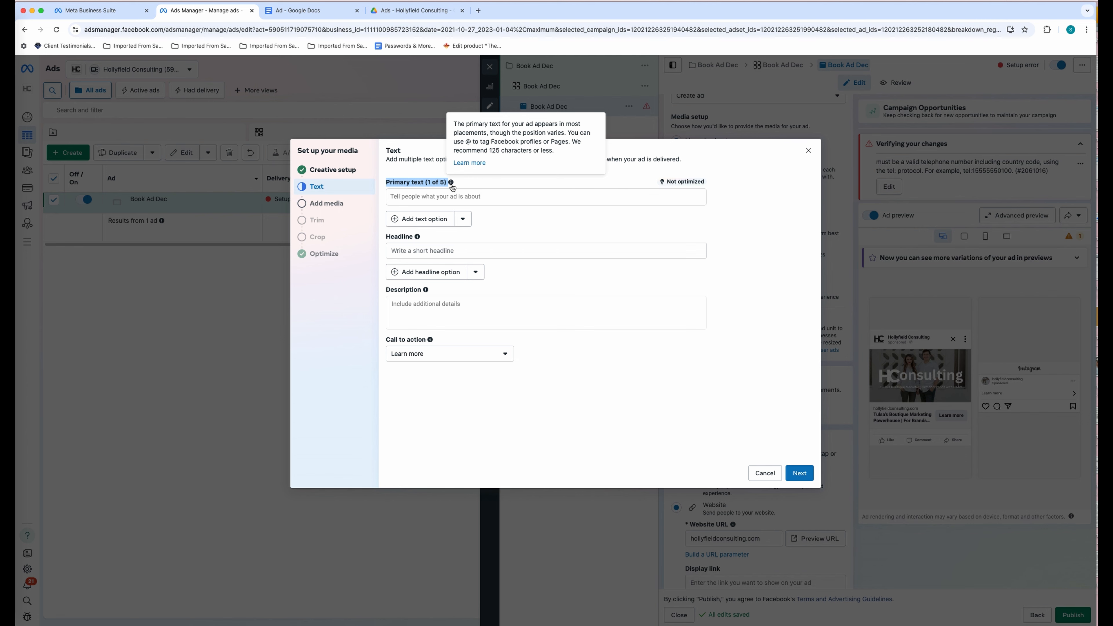
click(448, 197)
click(310, 11)
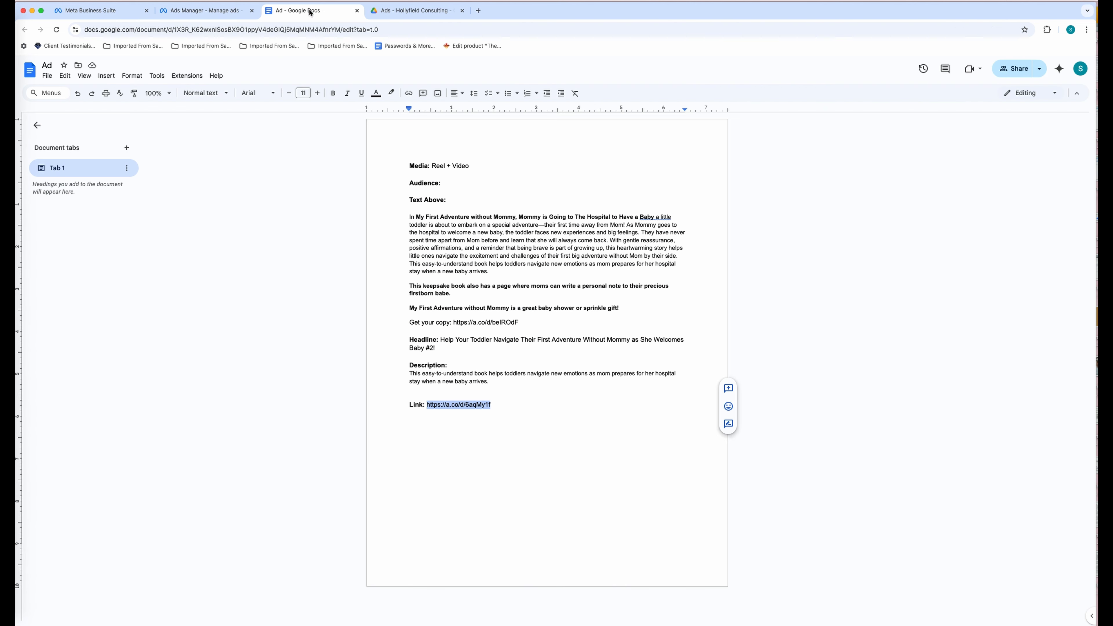
drag(412, 217, 525, 320)
key(super+c)
click(223, 15)
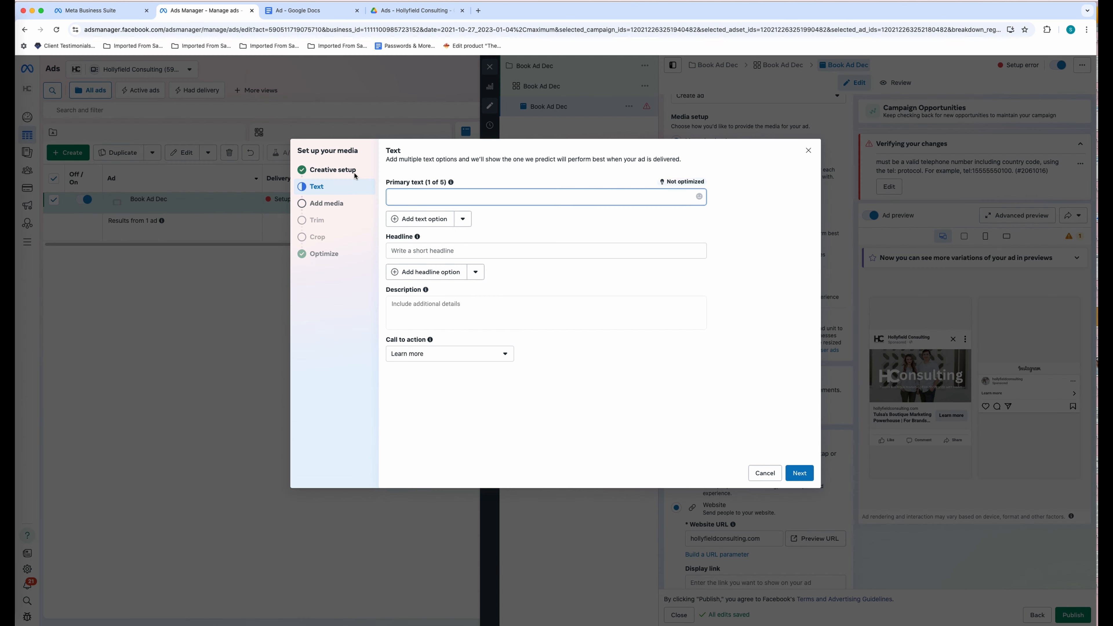
key(super+v)
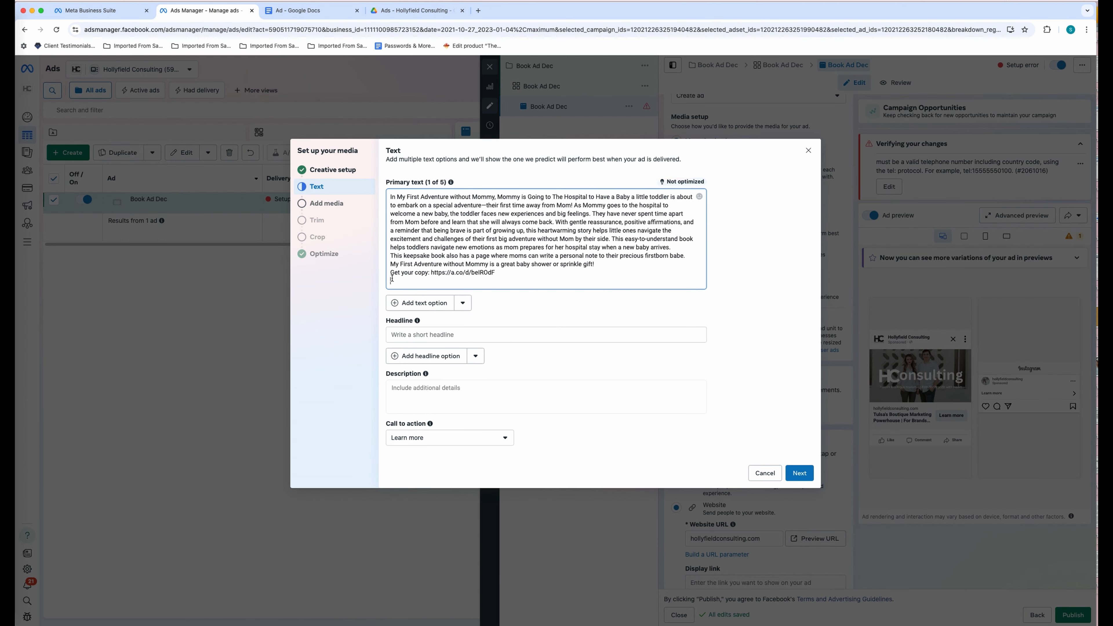
- Add paragraph breaks before the 'Get your copy', My First Adventure, keepsake book and 'They have never spent' sentences
click(391, 272)
key(Return)
click(390, 264)
key(Return)
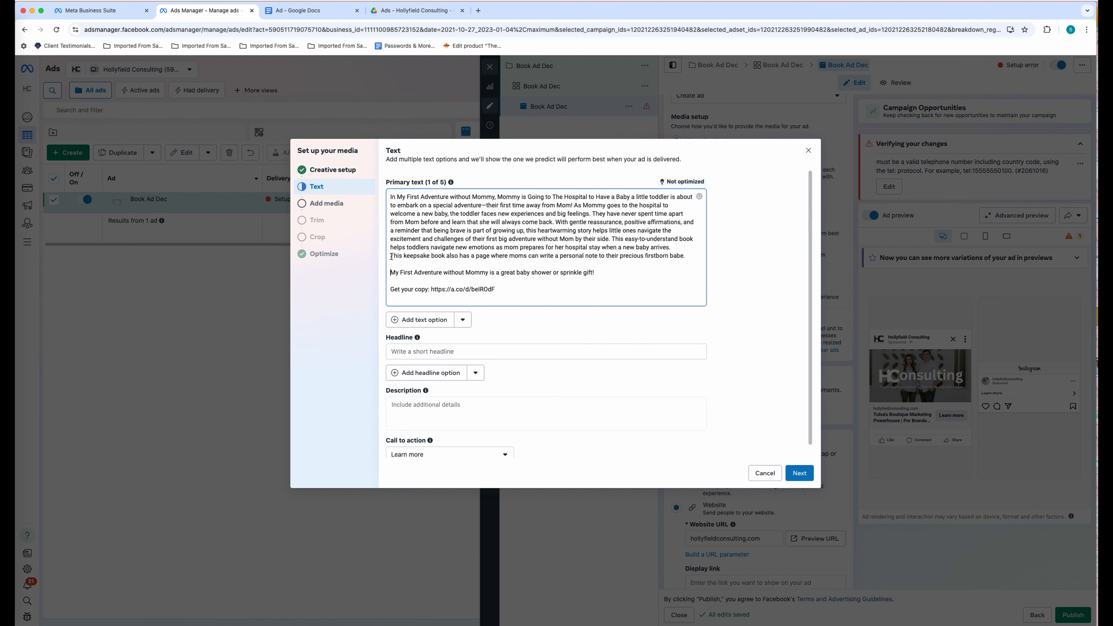
click(395, 258)
key(Return)
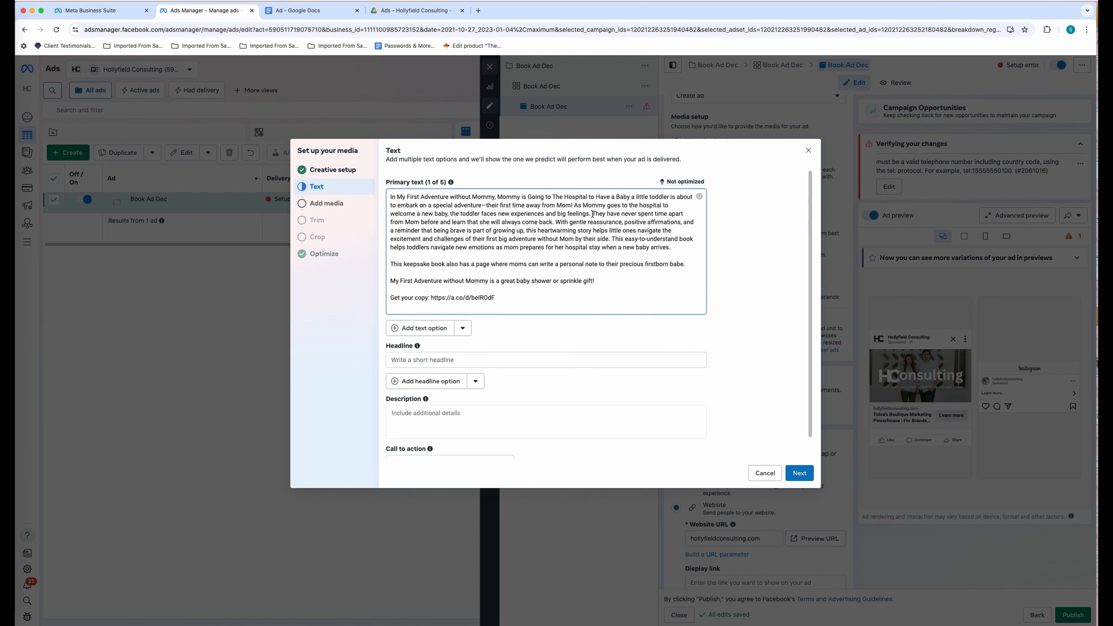
click(593, 214)
key(Return)
key(Return)
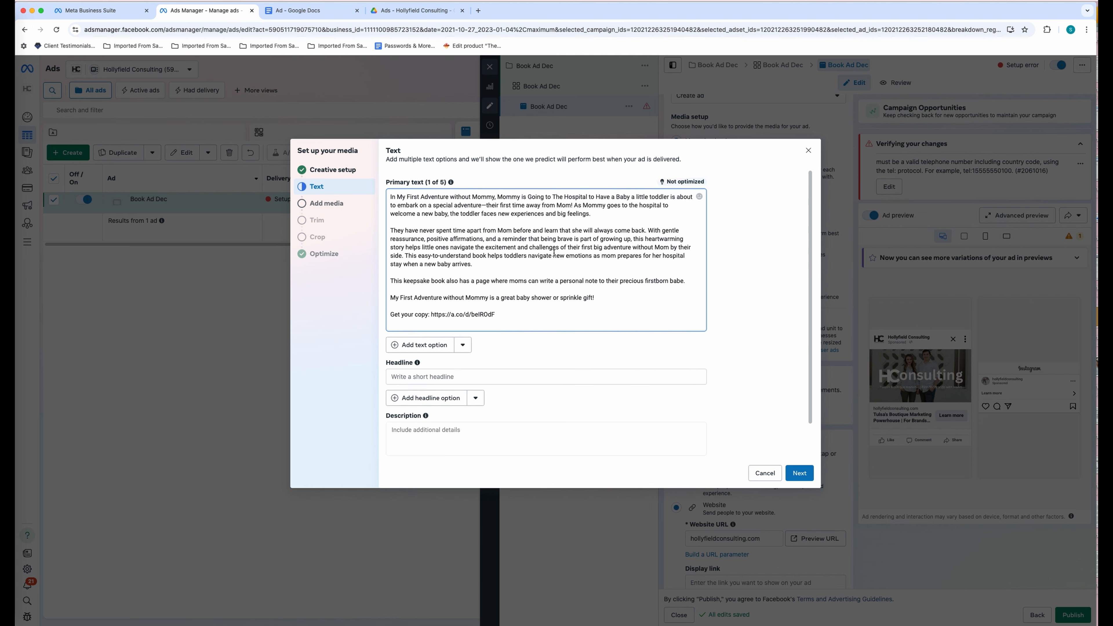
- Break before the easy-to-understand book sentence and paste the 'Get your copy' line after 'side.'
drag(501, 318, 390, 316)
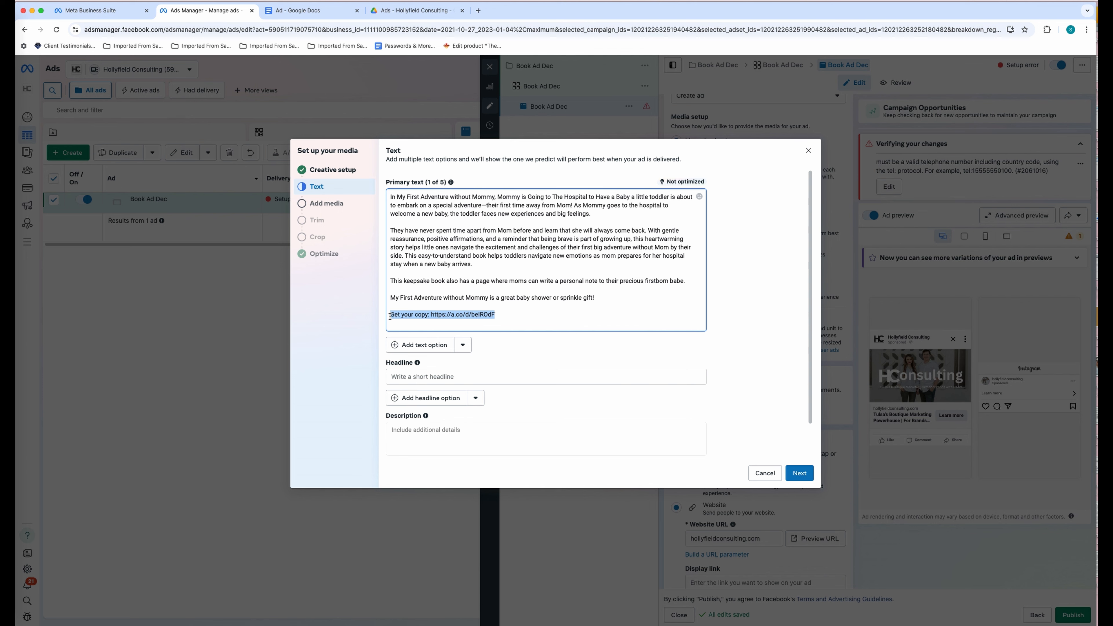
click(437, 249)
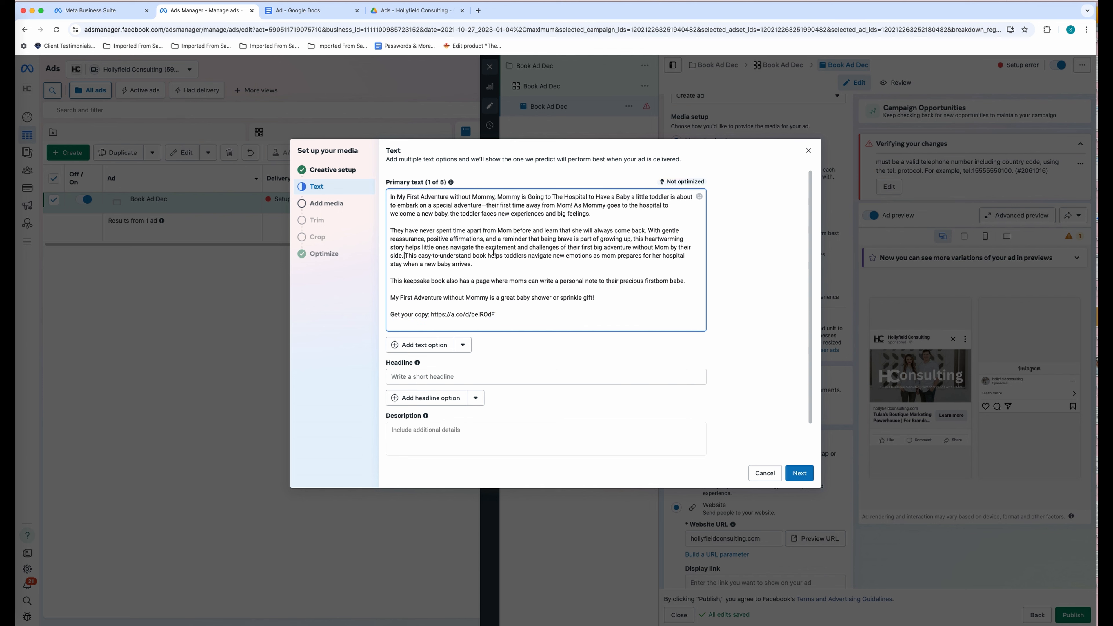
click(410, 256)
key(Return)
key(Return)
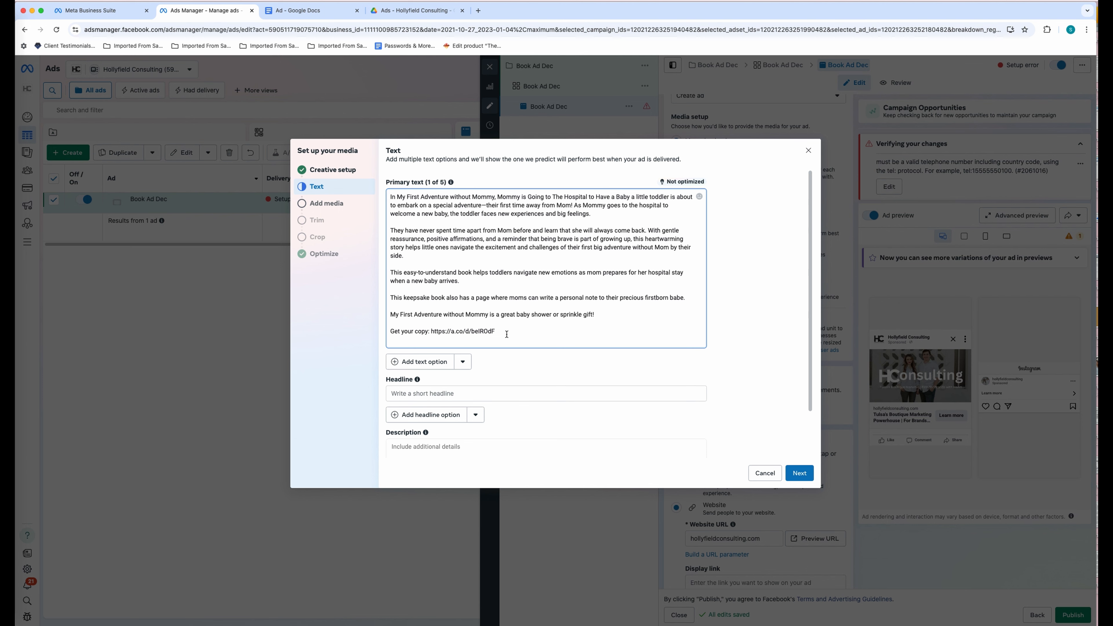
drag(507, 334, 380, 332)
click(458, 257)
key(Return)
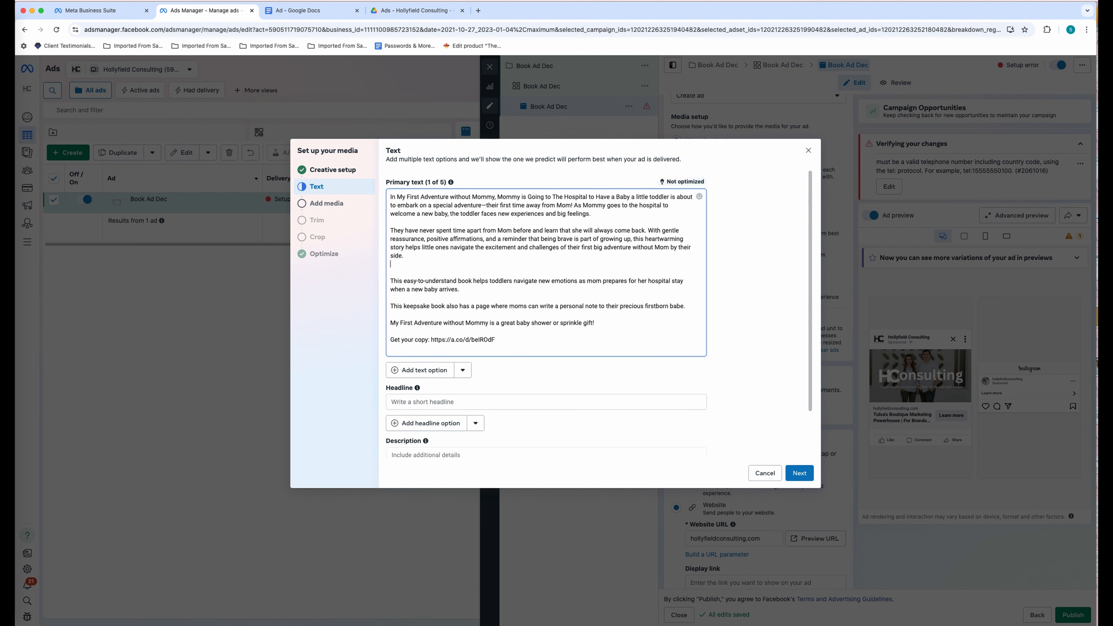
key(Return)
text(Get your copy: https://a.co/d/beIROdF)
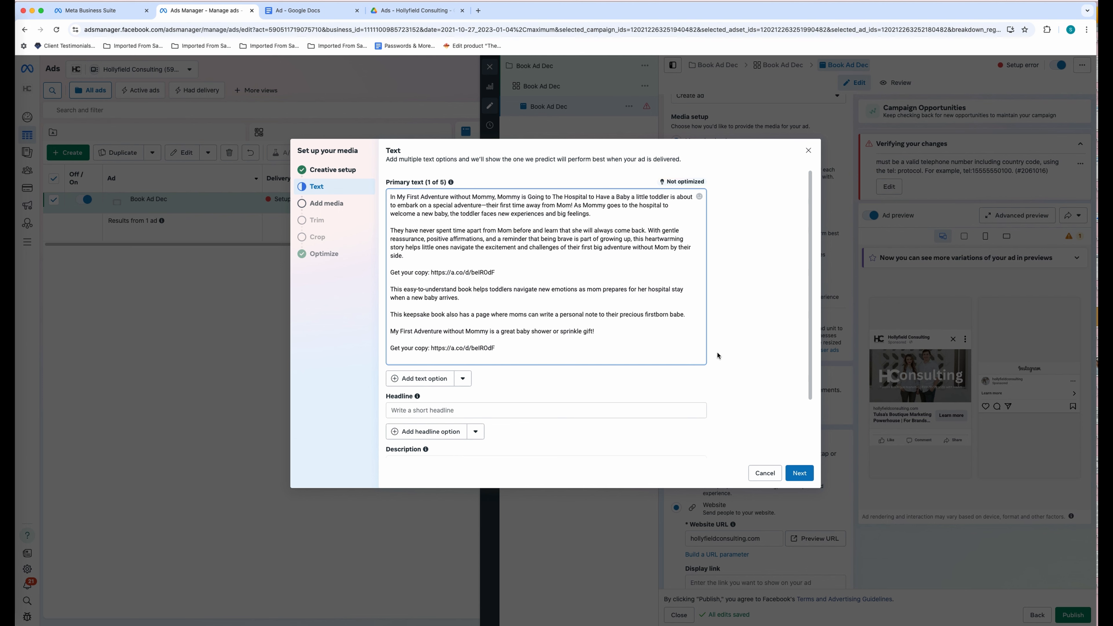
- Paste the Baby #2 headline from the Google Doc into the Headline field
scroll(717, 355, down, 3)
mouse_move(419, 325)
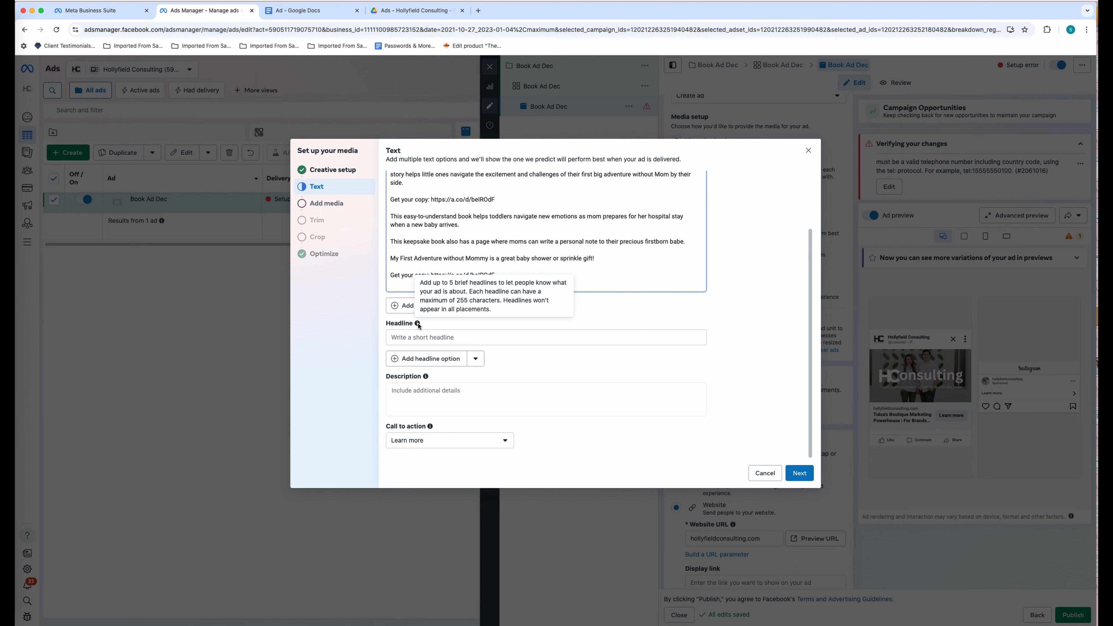
click(320, 13)
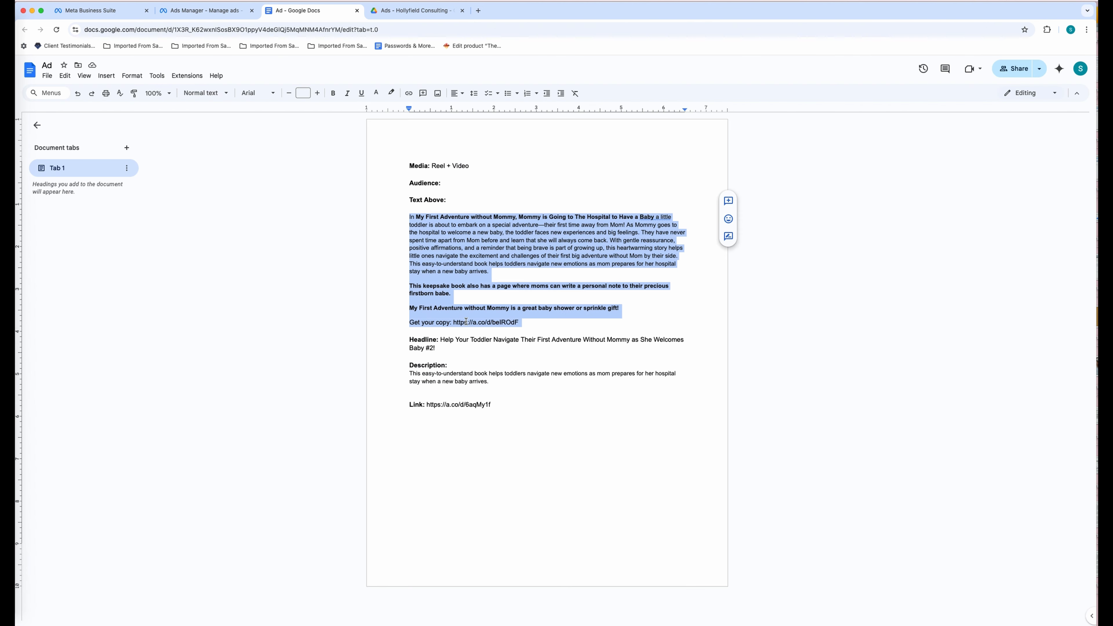
drag(442, 340, 442, 345)
key(super+c)
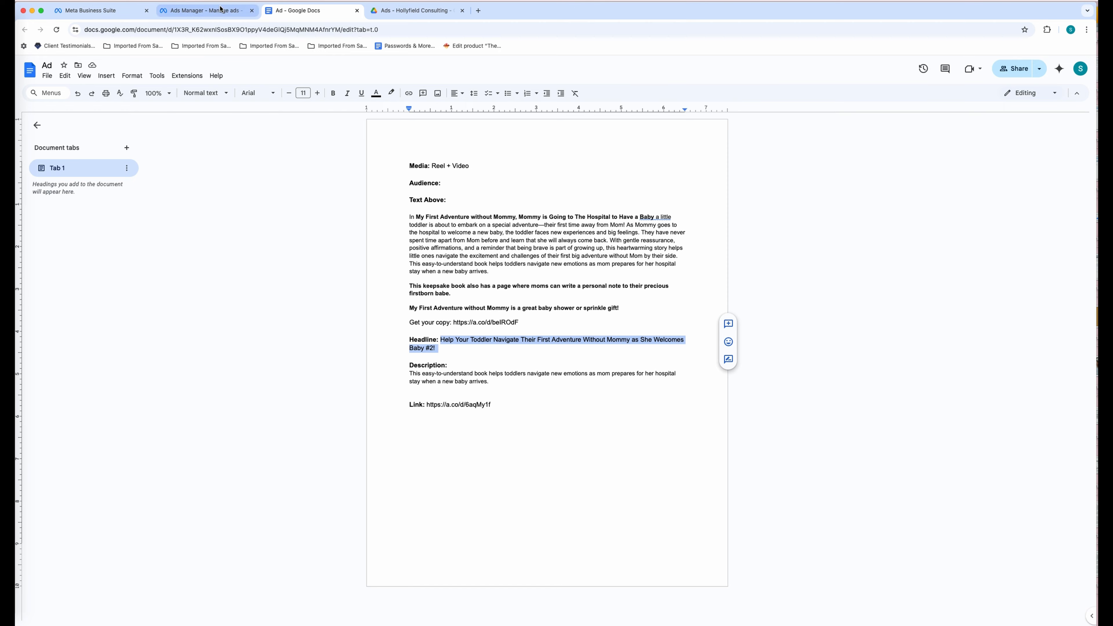
click(206, 11)
click(420, 339)
key(super+v)
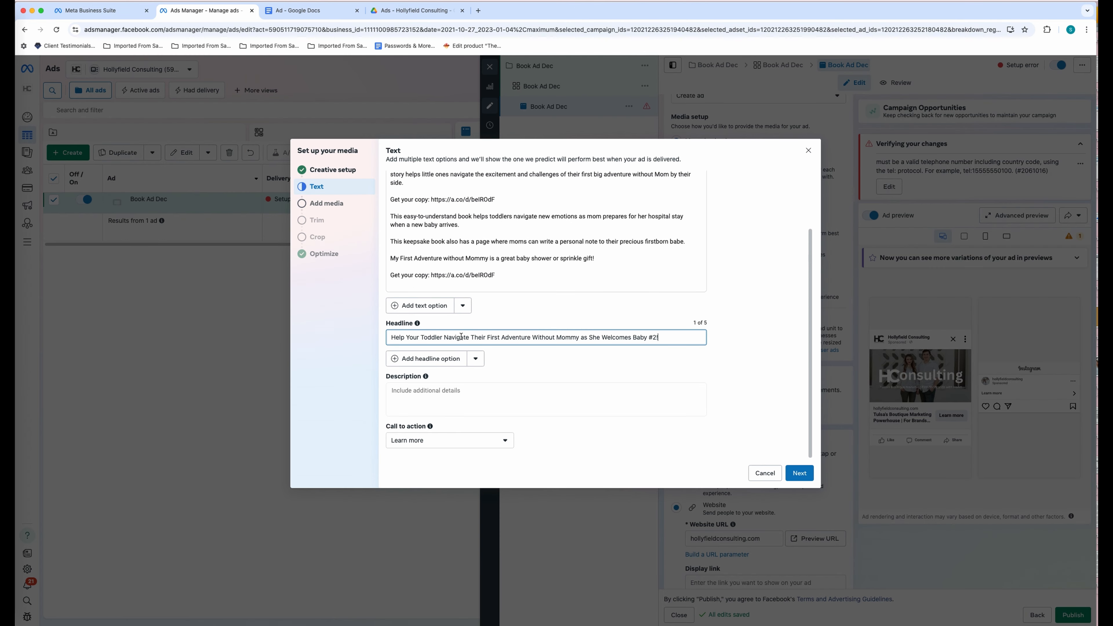
click(475, 358)
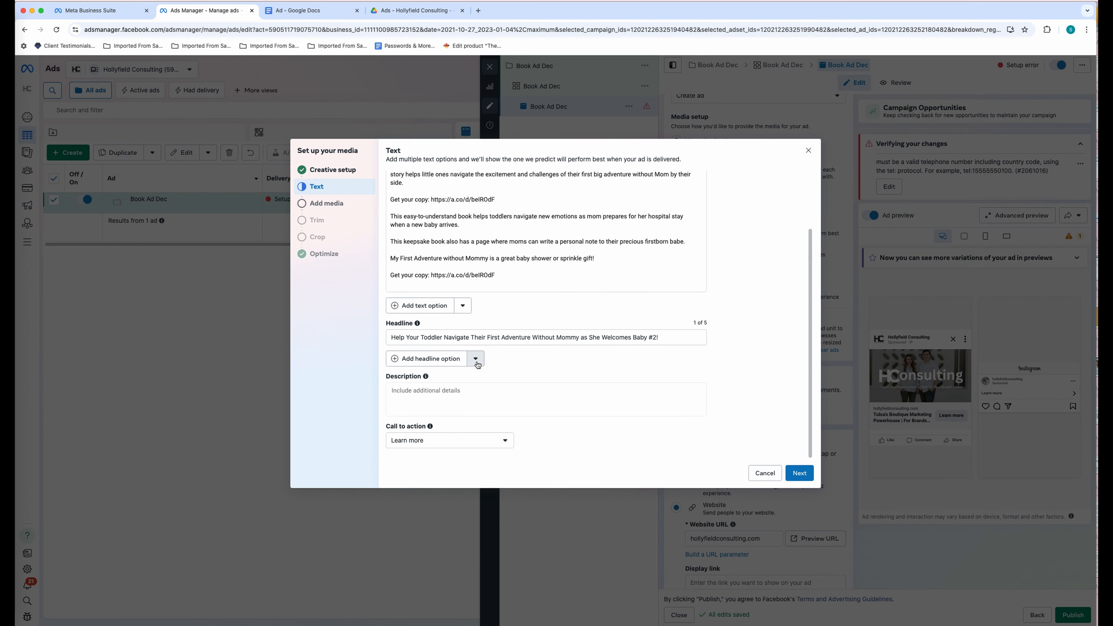
click(513, 374)
- Paste the new-emotions description paragraph from the Google Doc into Description
click(501, 389)
mouse_move(426, 378)
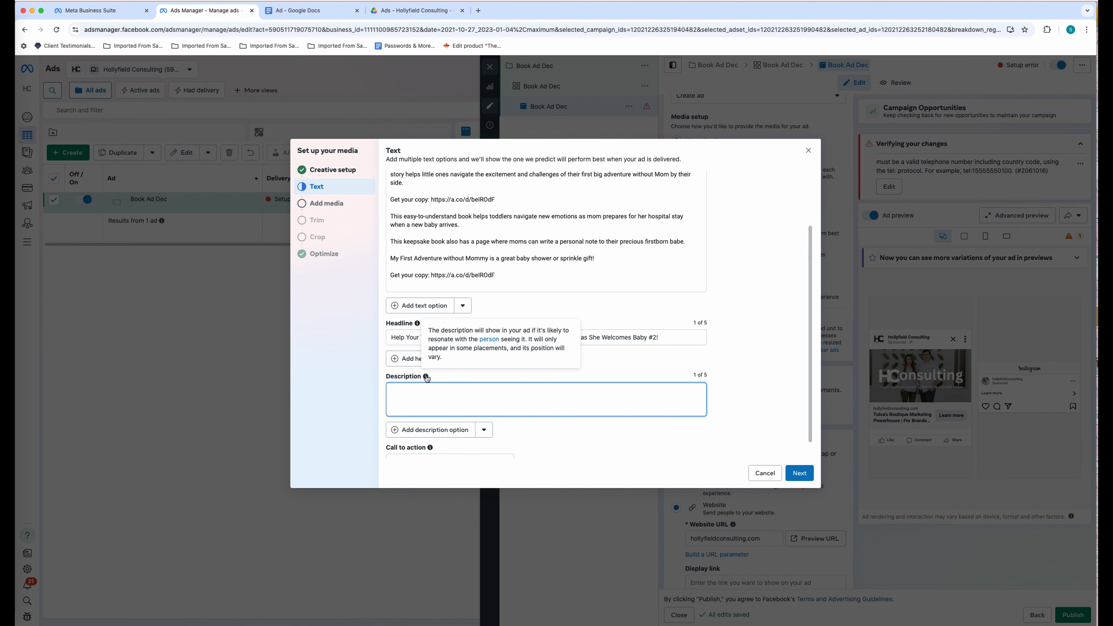
click(301, 16)
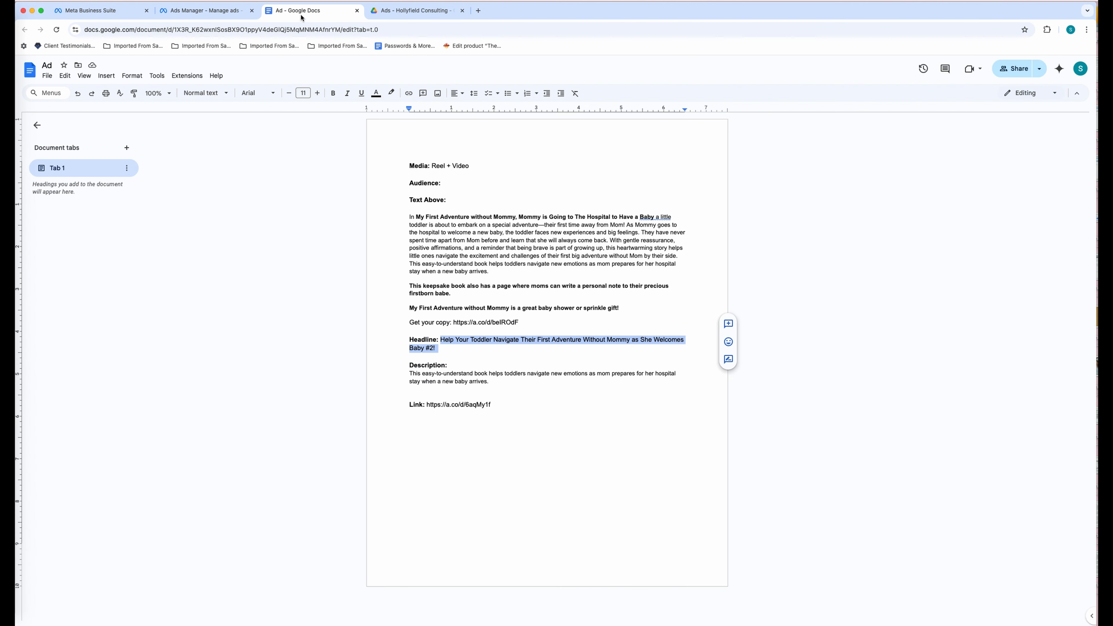
drag(411, 373, 490, 382)
key(super+c)
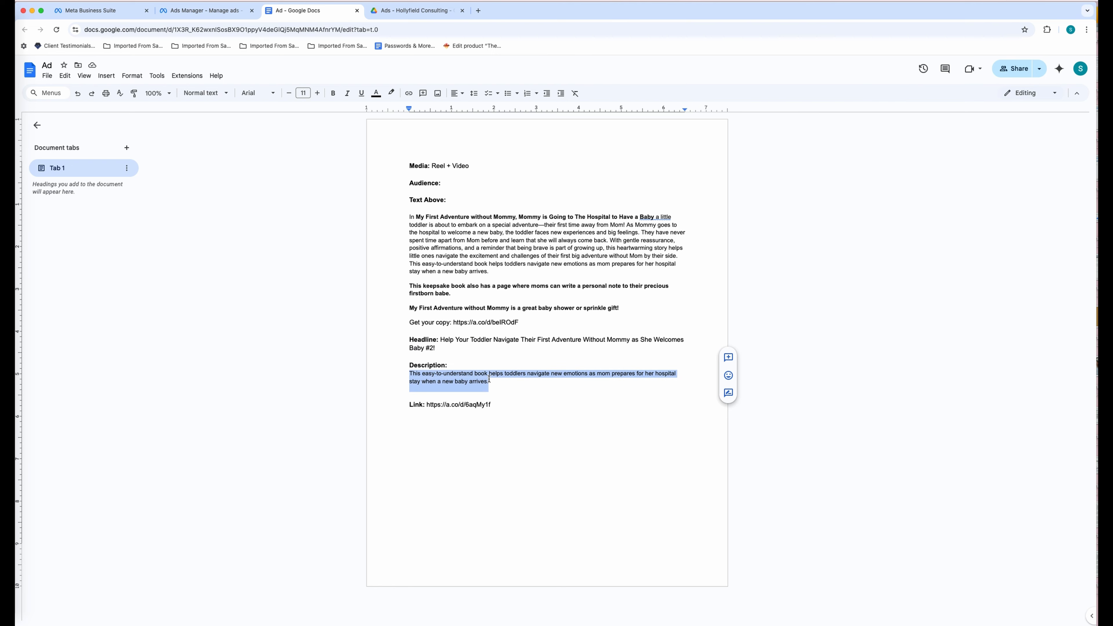
click(205, 11)
key(super+v)
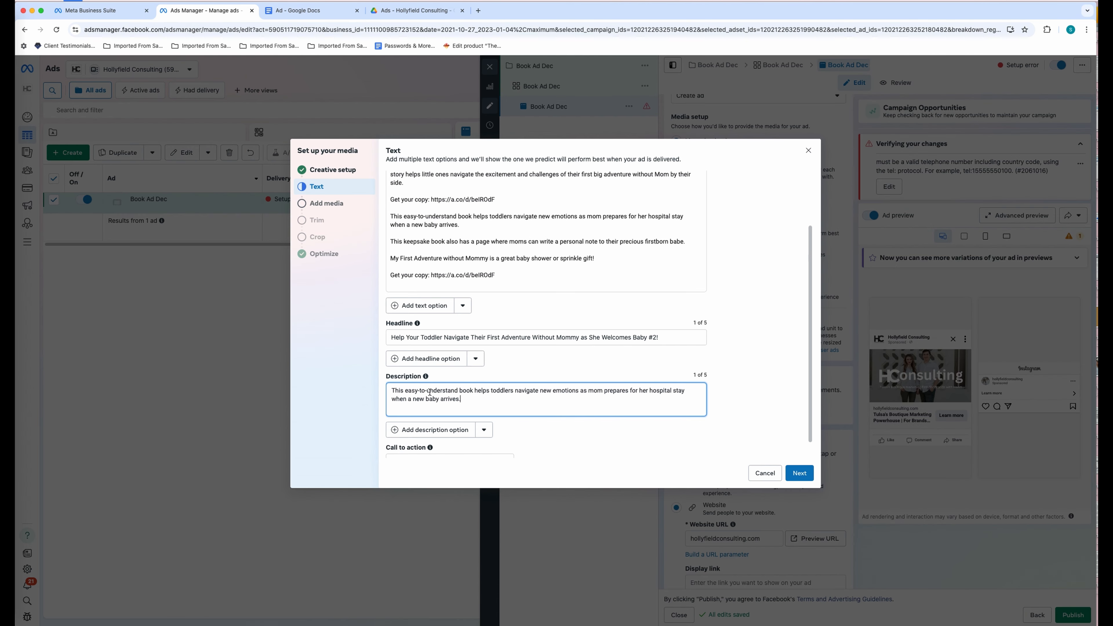
scroll(565, 429, down, 1)
- Choose Shop now as the call to action and continue to media selection
click(504, 441)
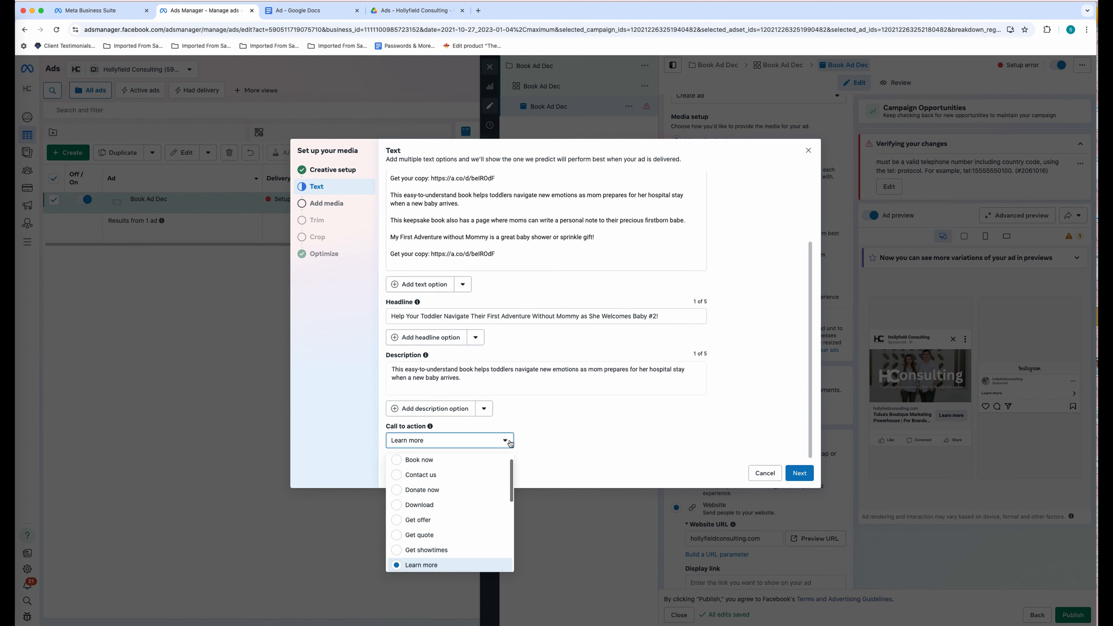
scroll(470, 542, up, 1)
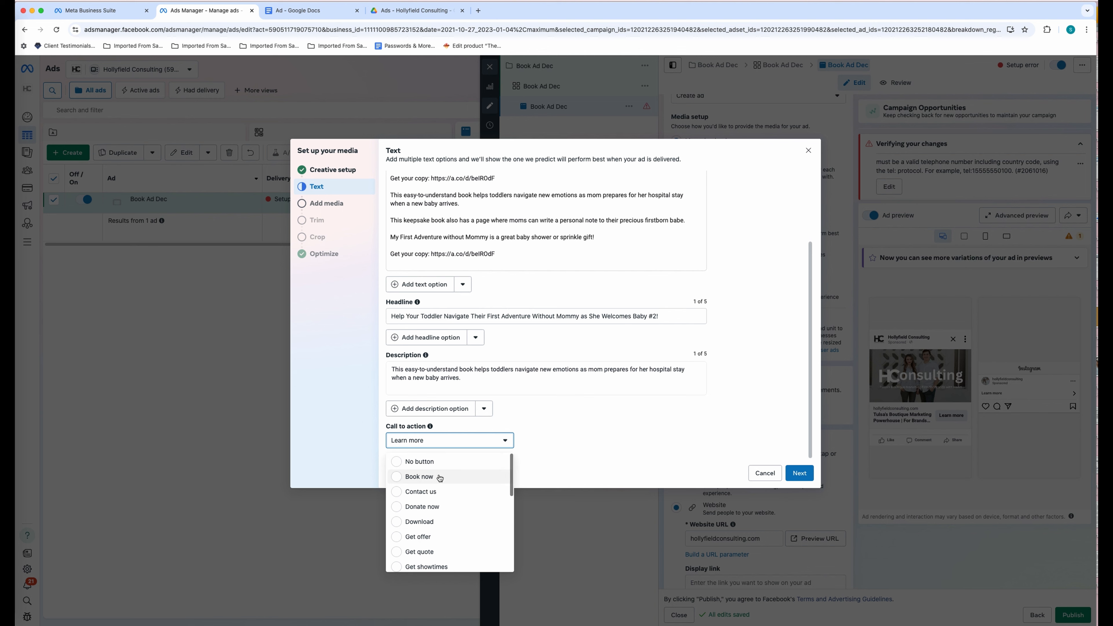
scroll(440, 504, down, 1)
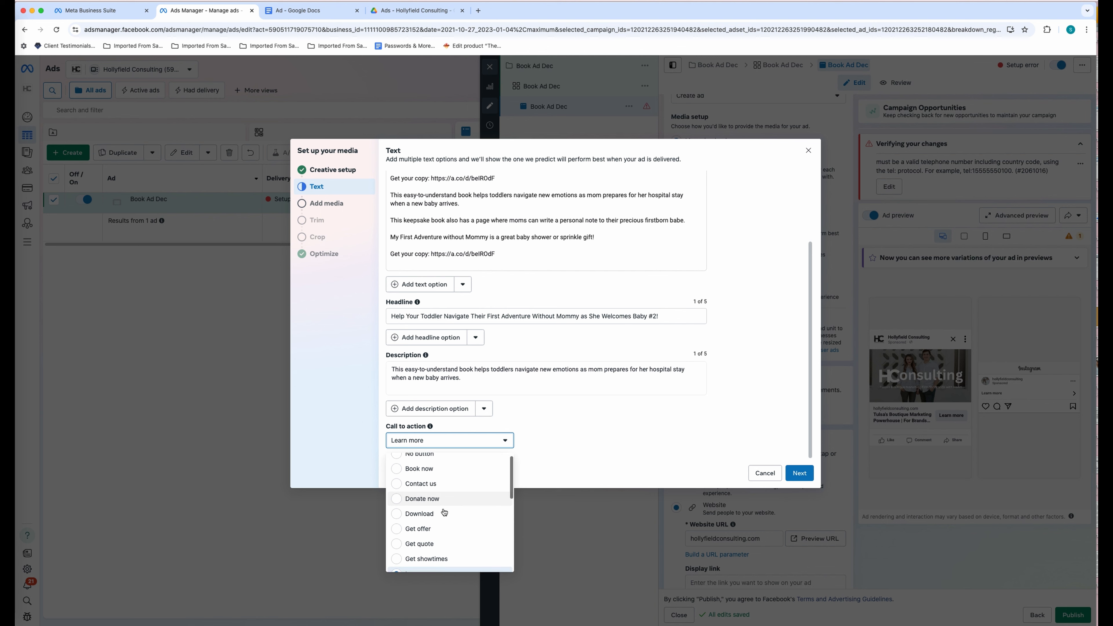
scroll(441, 525, down, 4)
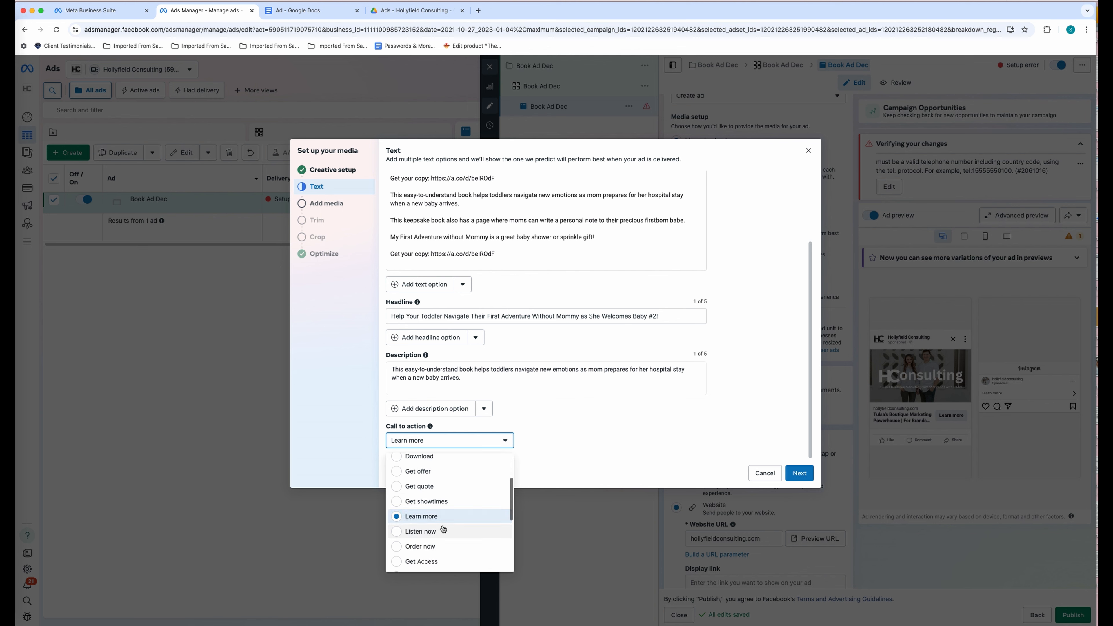
scroll(444, 534, down, 3)
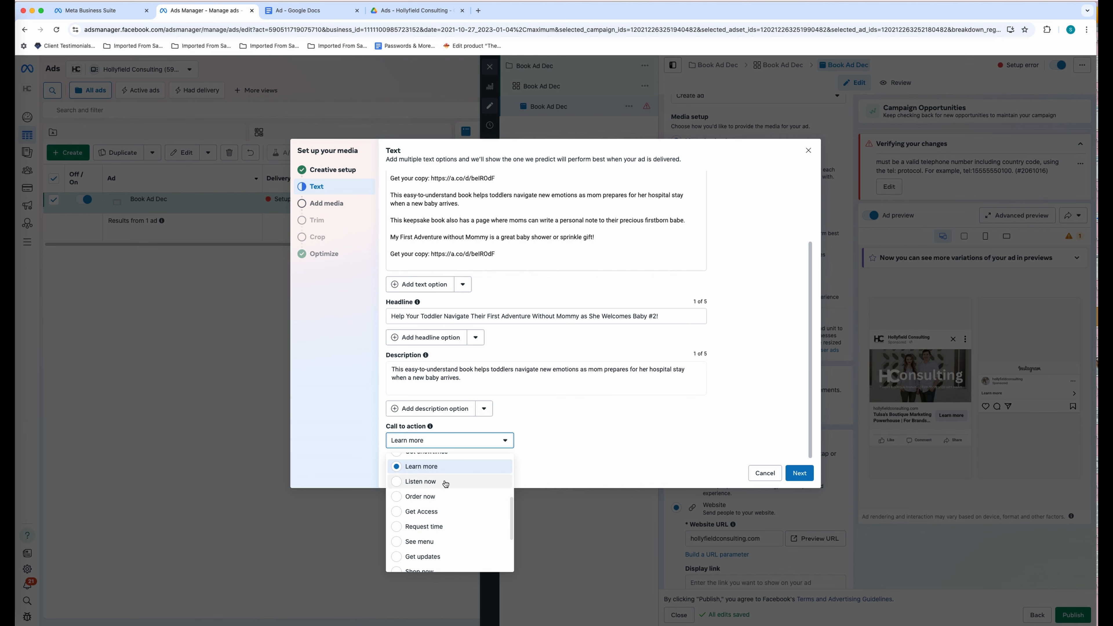
scroll(443, 521, down, 3)
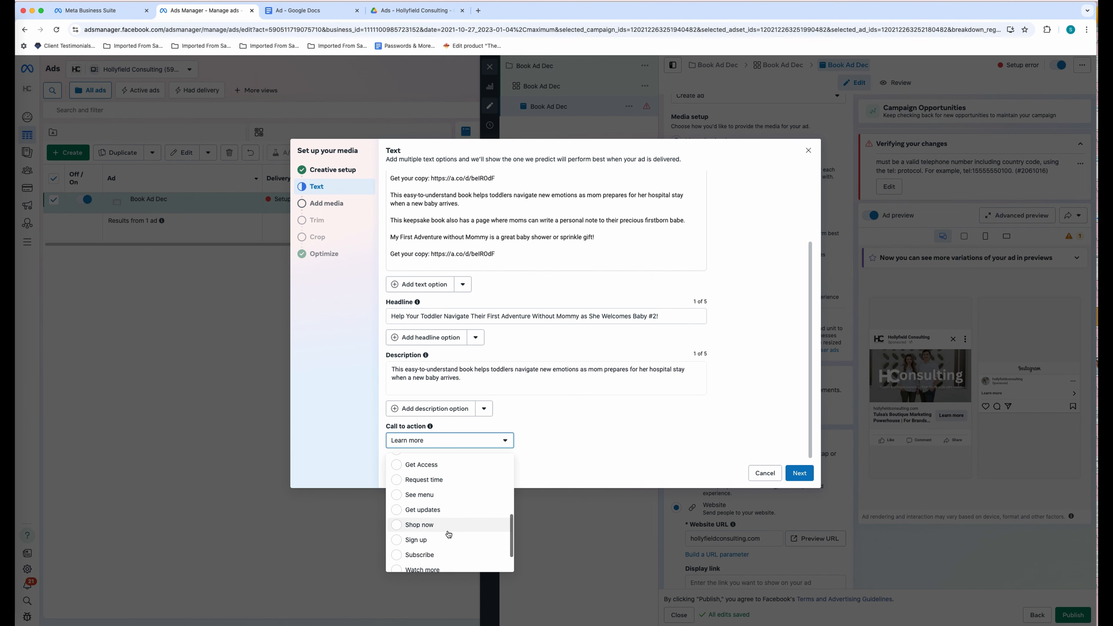
scroll(449, 550, down, 3)
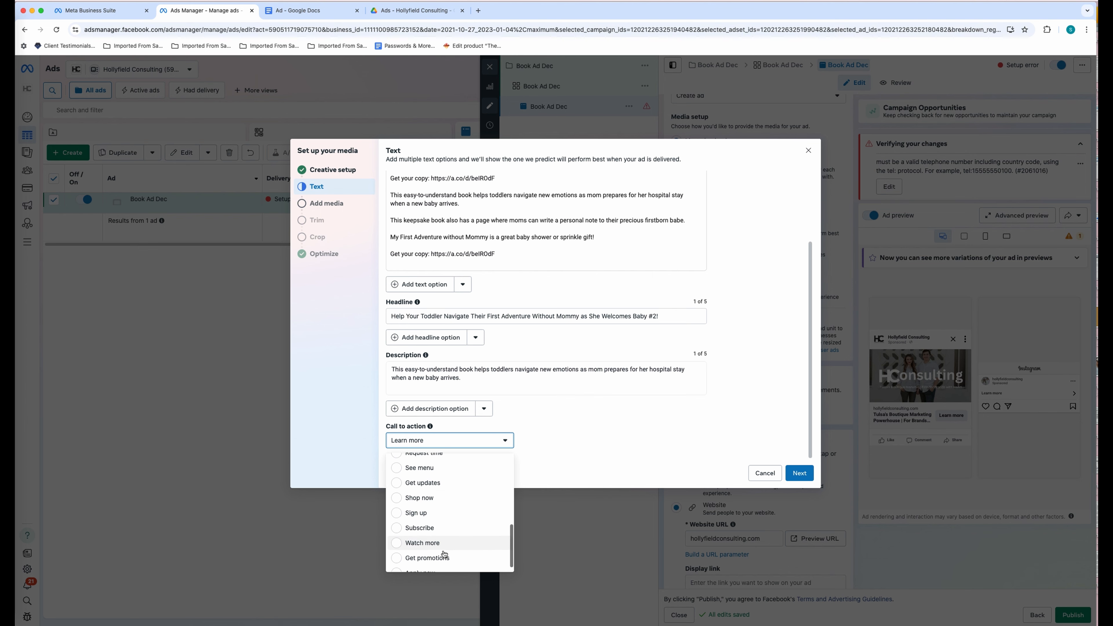
scroll(447, 548, up, 4)
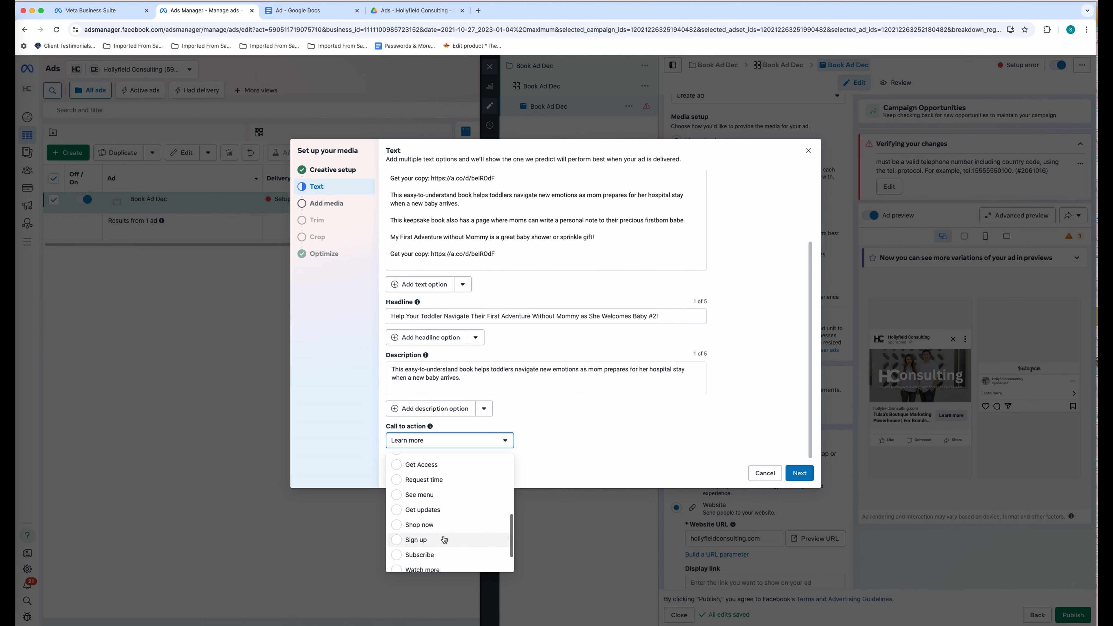
scroll(444, 539, up, 3)
scroll(445, 535, down, 4)
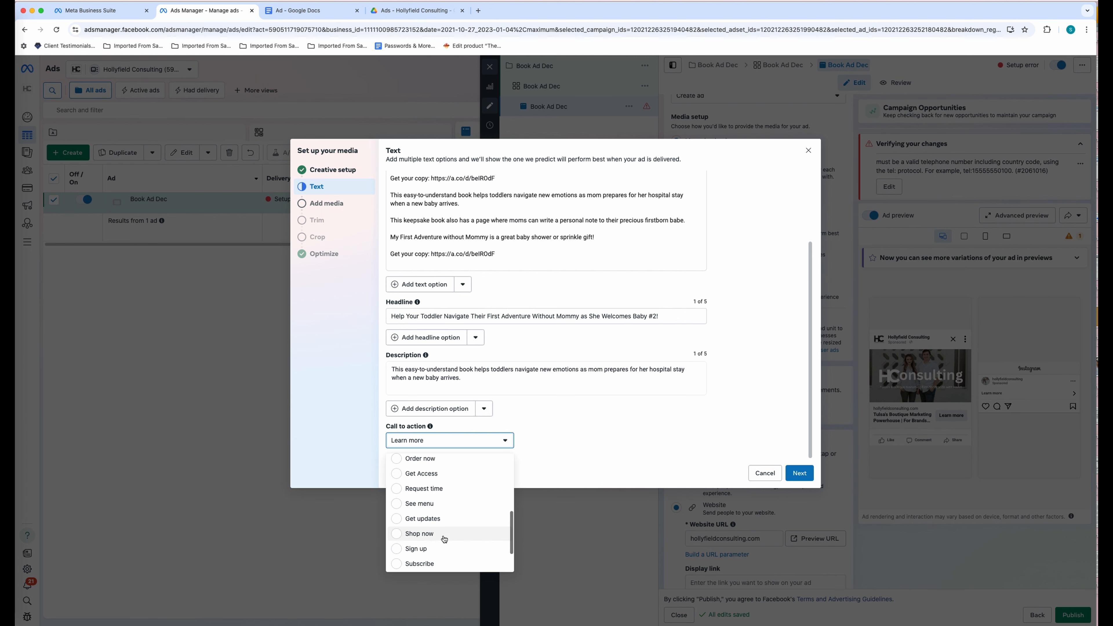
click(429, 535)
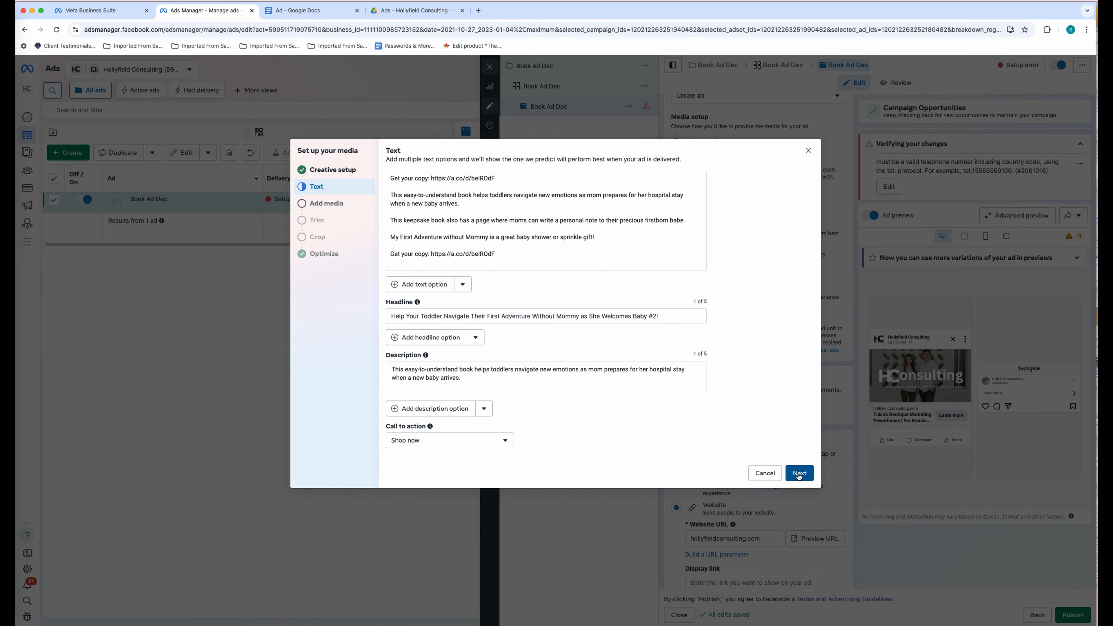
click(799, 473)
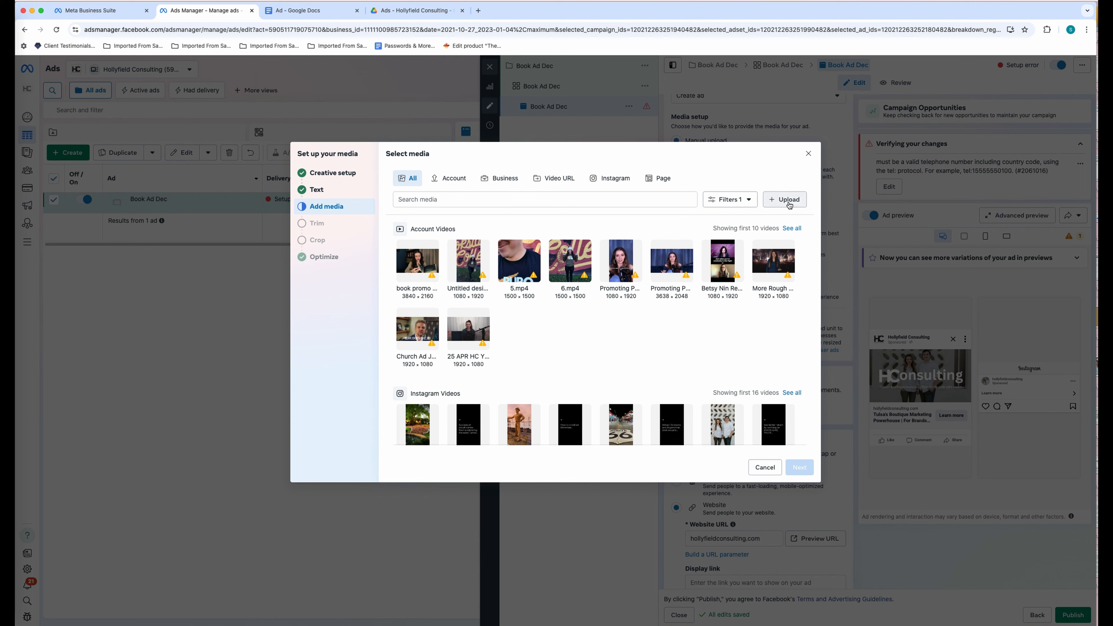
- Use the existing book promo video from Downloads > drive-download, keeping its full 3:34 length
click(789, 201)
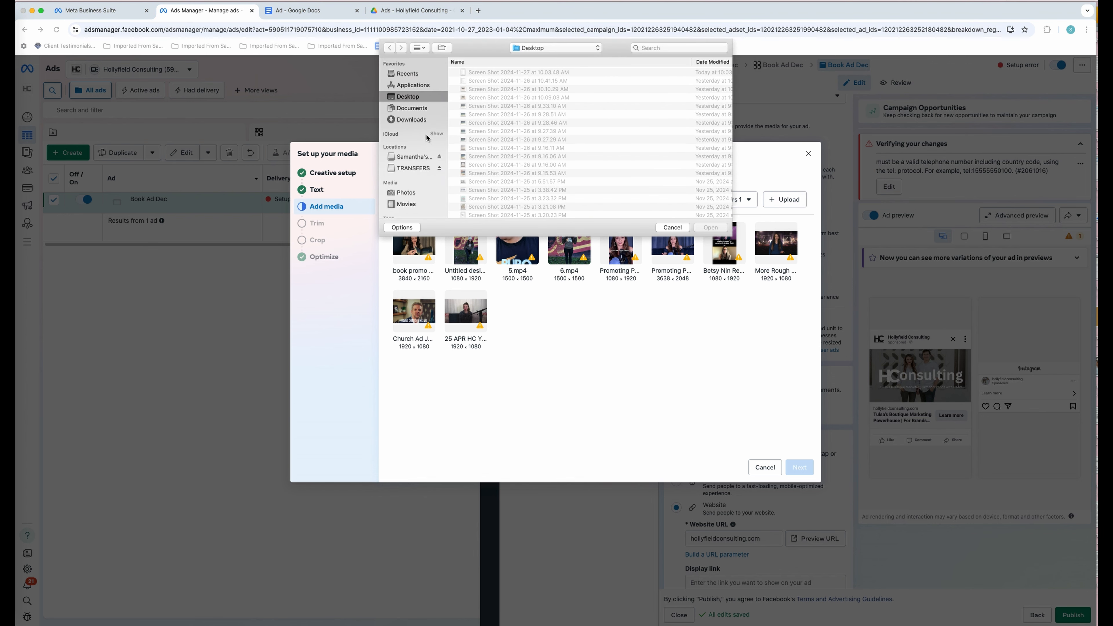
click(416, 121)
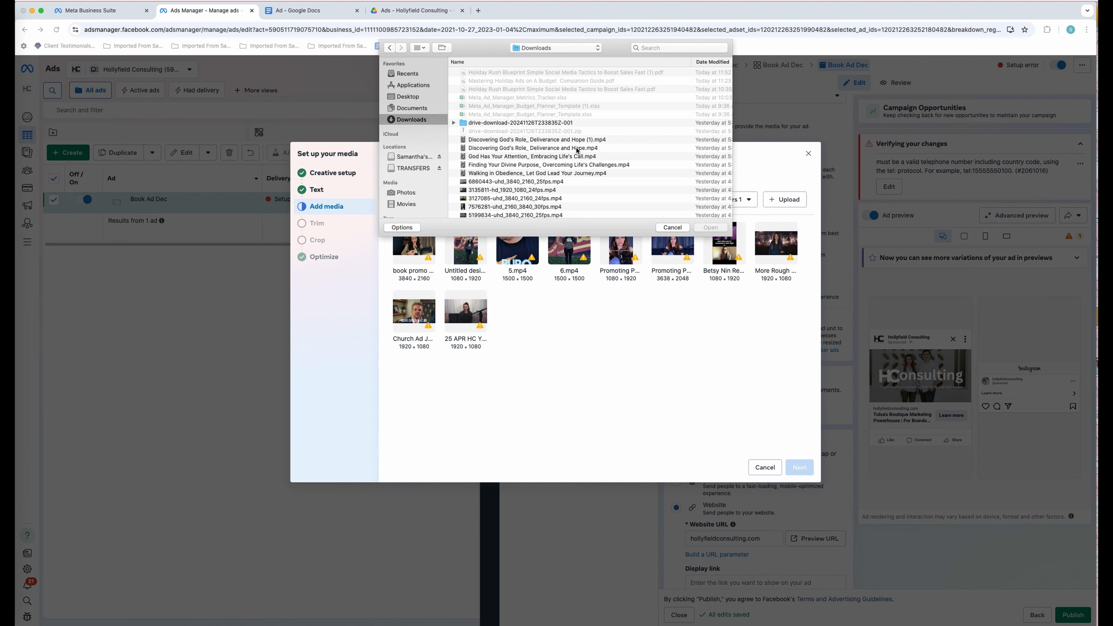
double_click(494, 124)
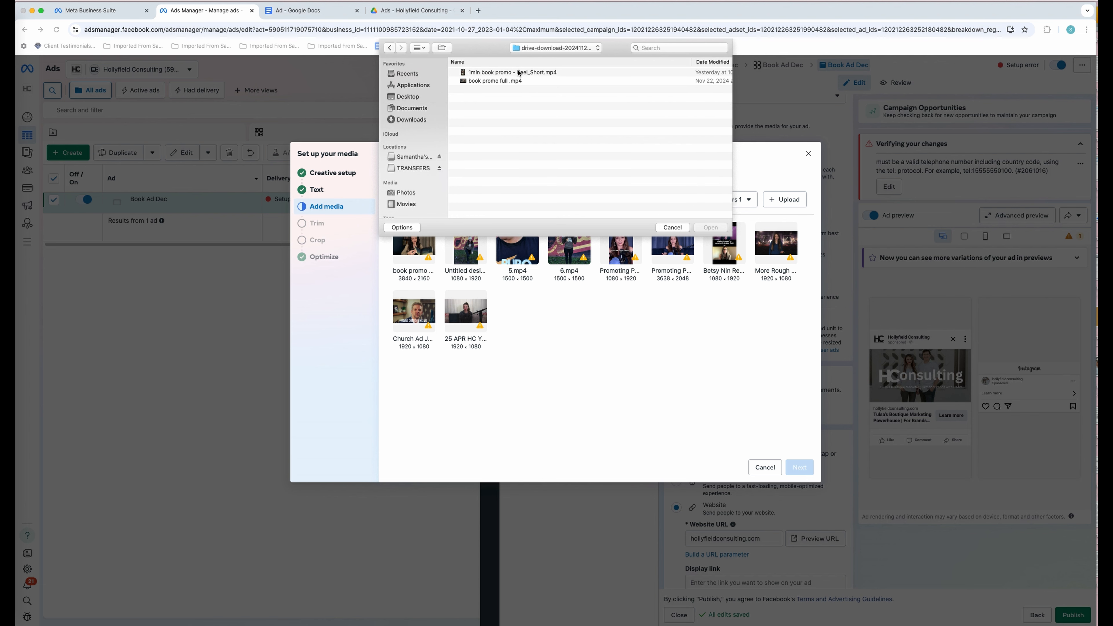
click(673, 228)
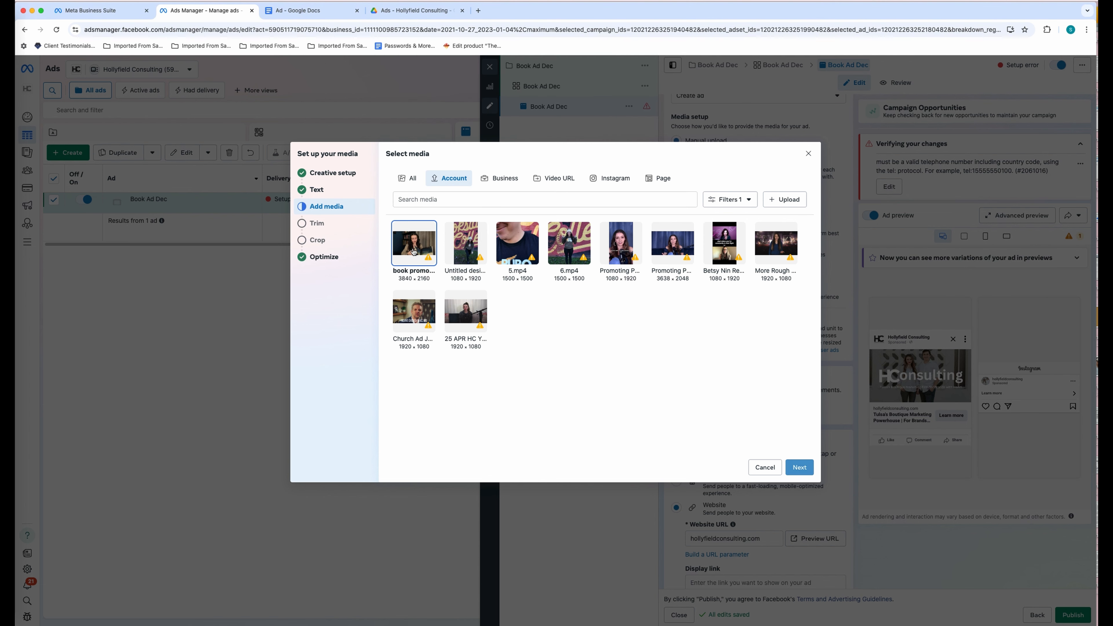
click(798, 473)
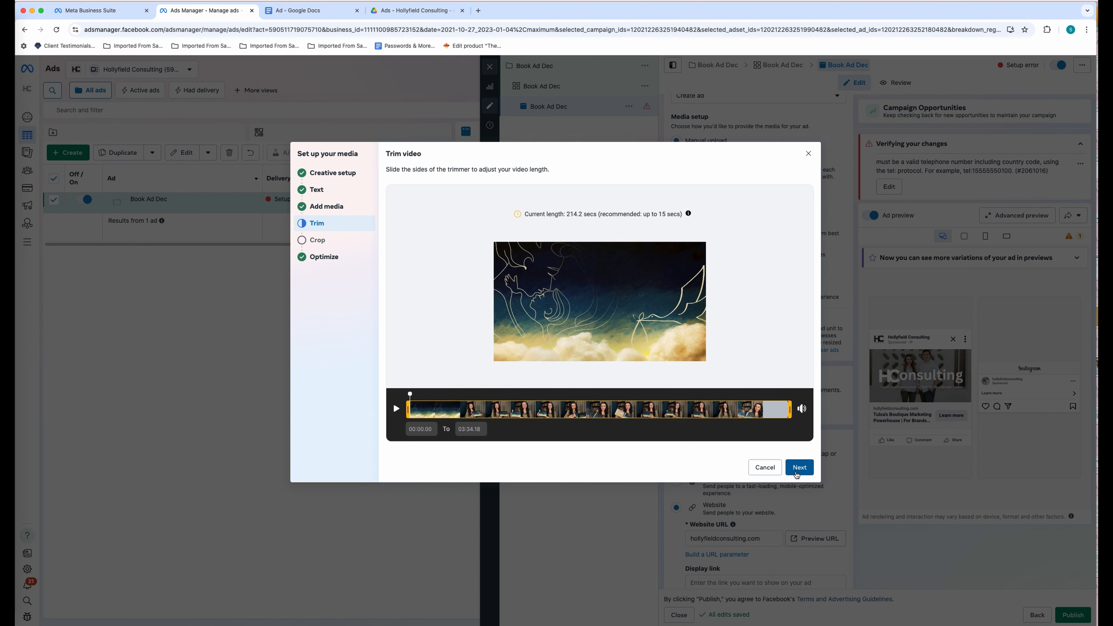
drag(523, 214, 686, 215)
click(730, 229)
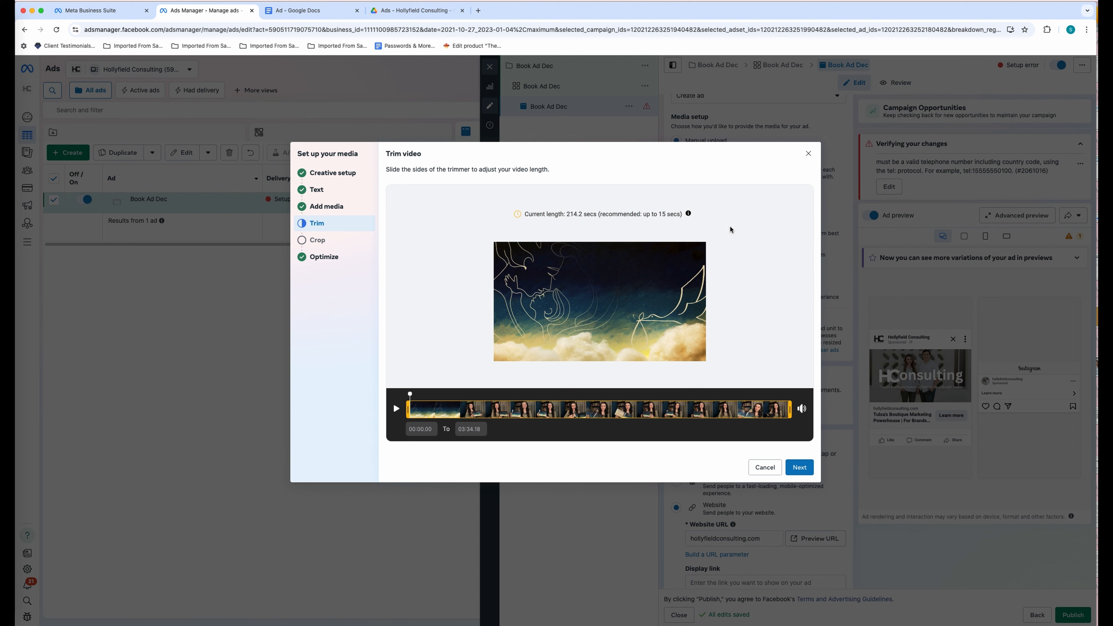
click(798, 467)
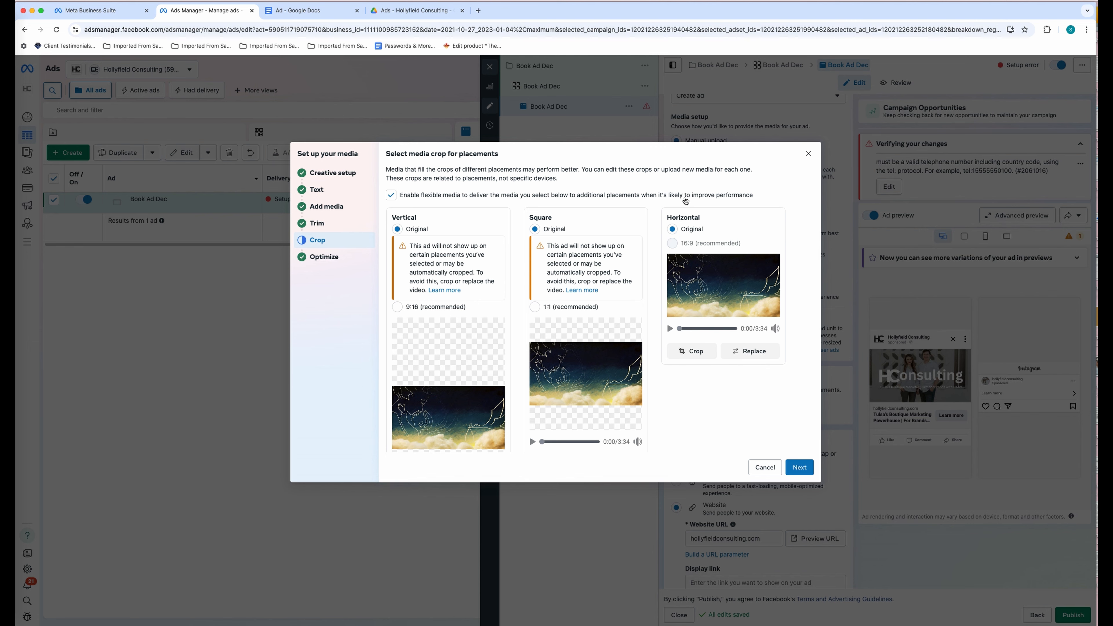
- Crop vertical placements to 9:16 and replace their video with '1min book promo - Reel_Short.mp4'
scroll(627, 208, down, 5)
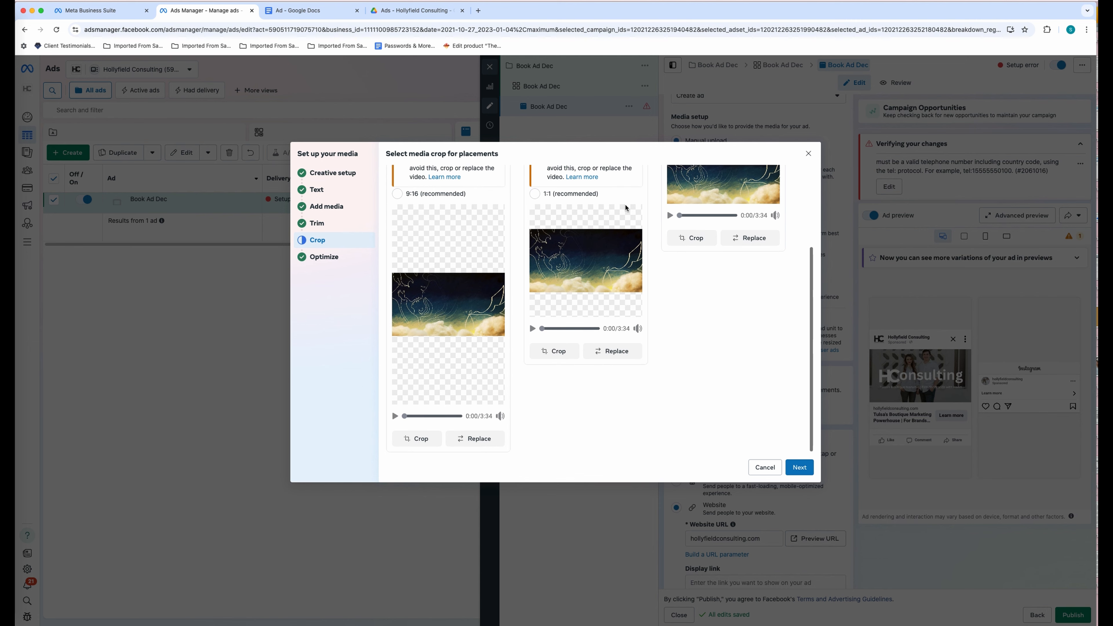
scroll(626, 209, up, 2)
click(454, 231)
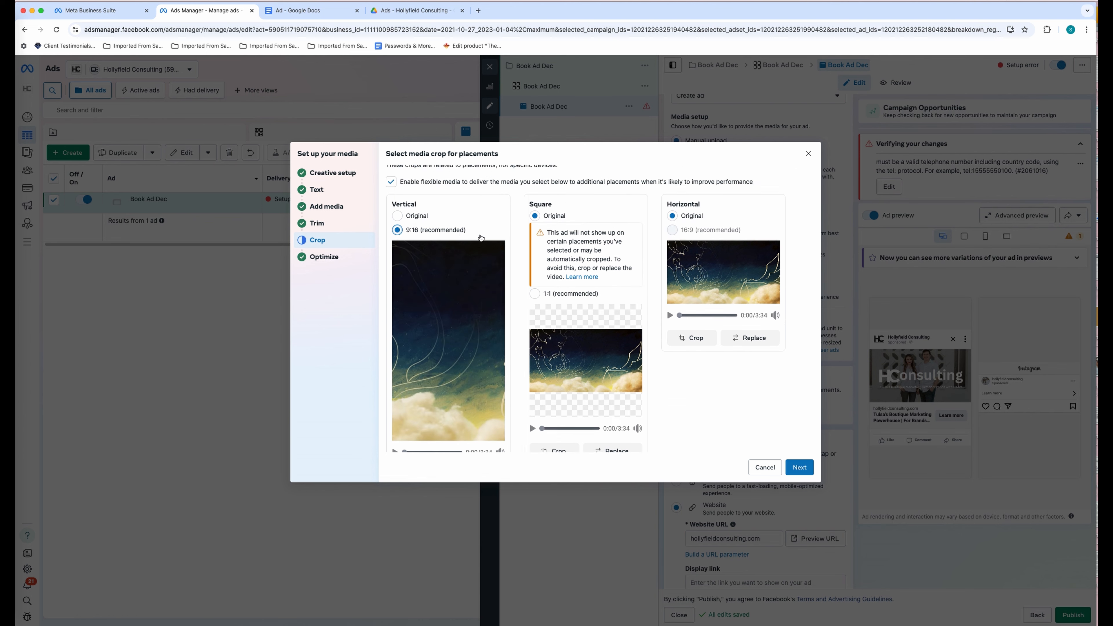
scroll(479, 264, down, 1)
click(471, 438)
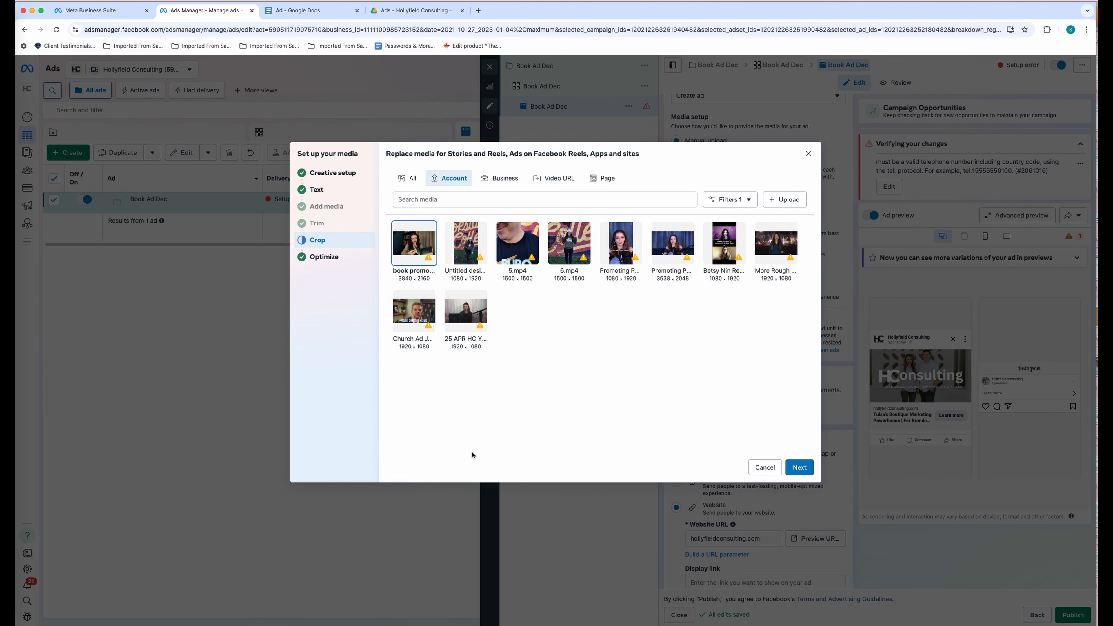
click(790, 199)
click(411, 119)
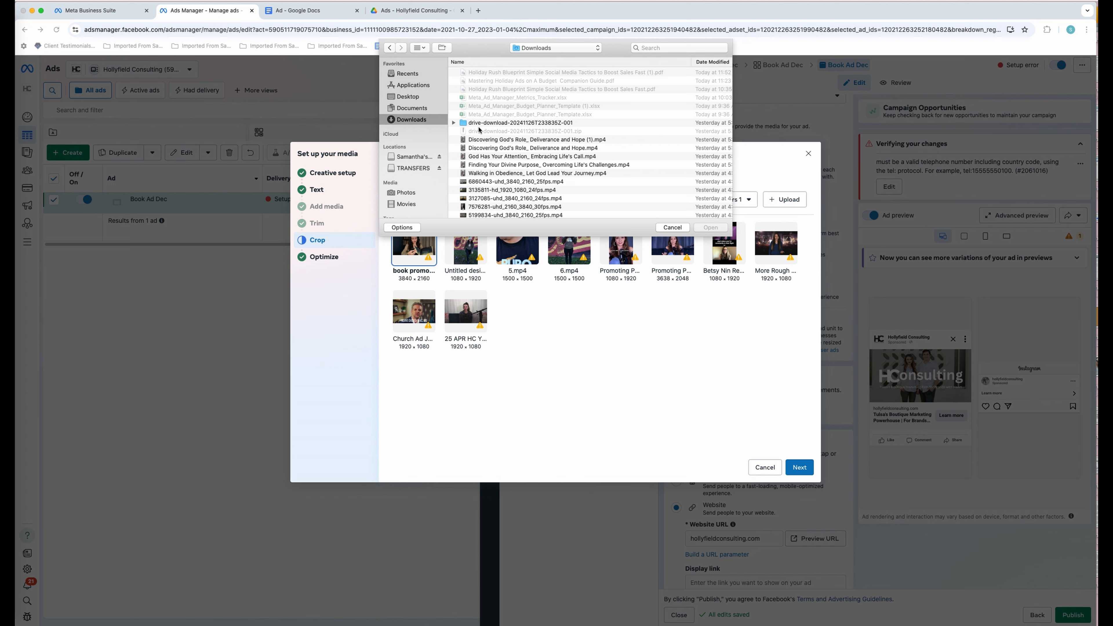
click(481, 124)
double_click(481, 124)
click(492, 75)
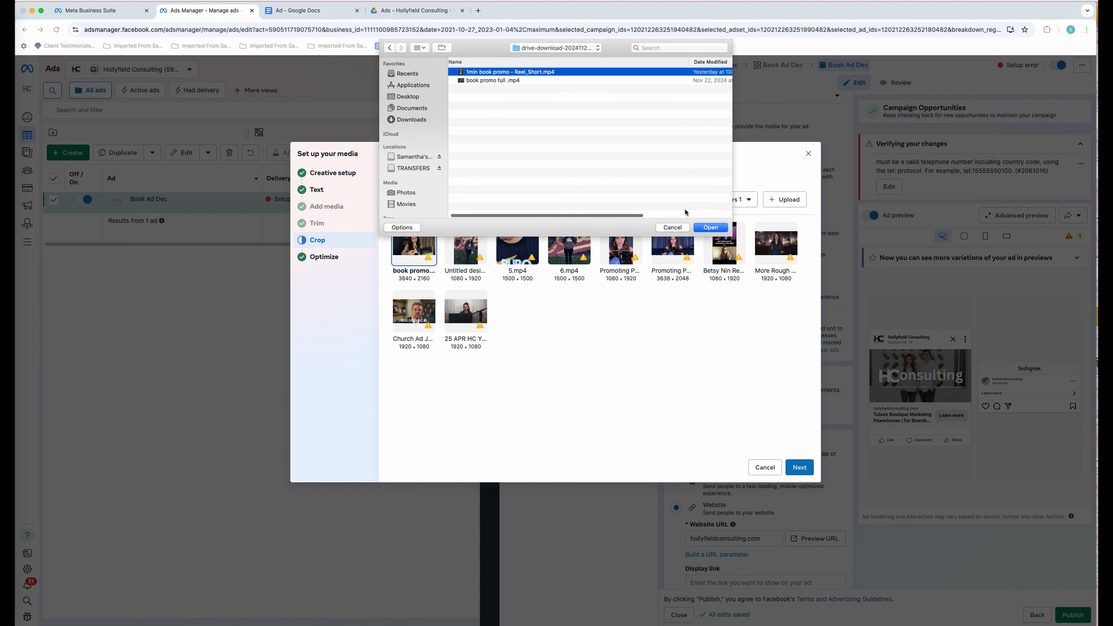
click(710, 228)
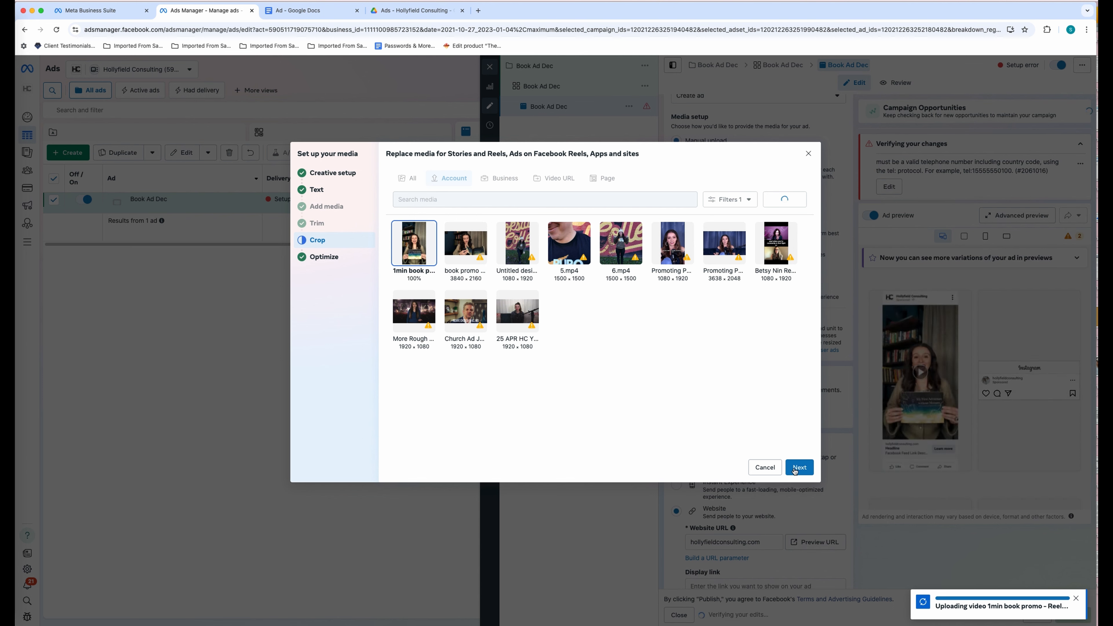
click(794, 469)
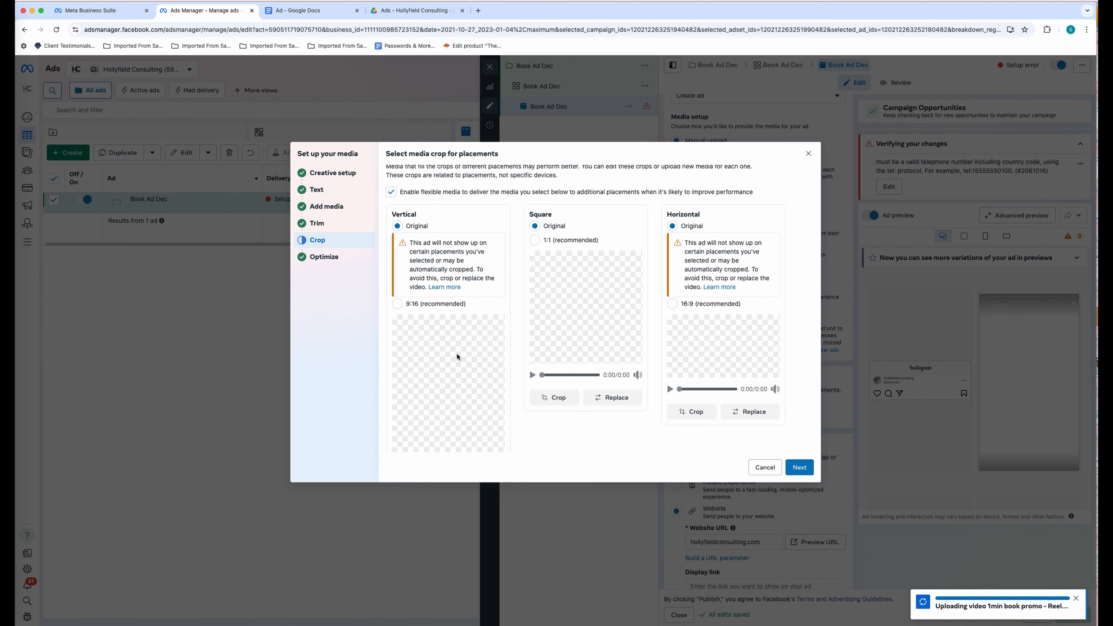
- Keep original framing for horizontal placements and confirm their replacement video
scroll(456, 357, down, 3)
scroll(457, 356, up, 3)
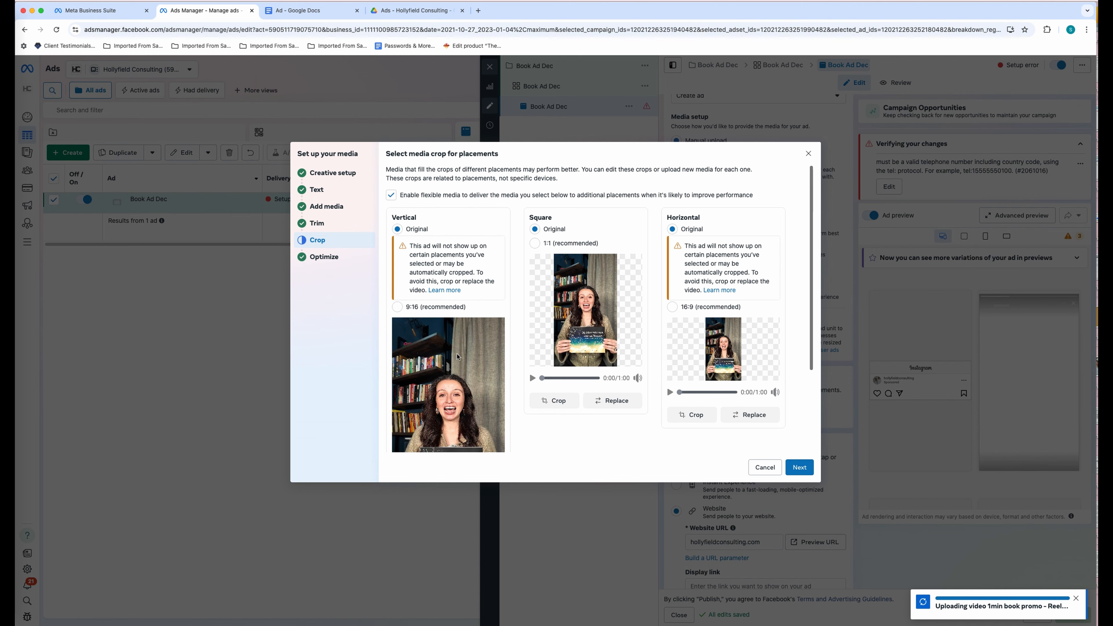
click(556, 243)
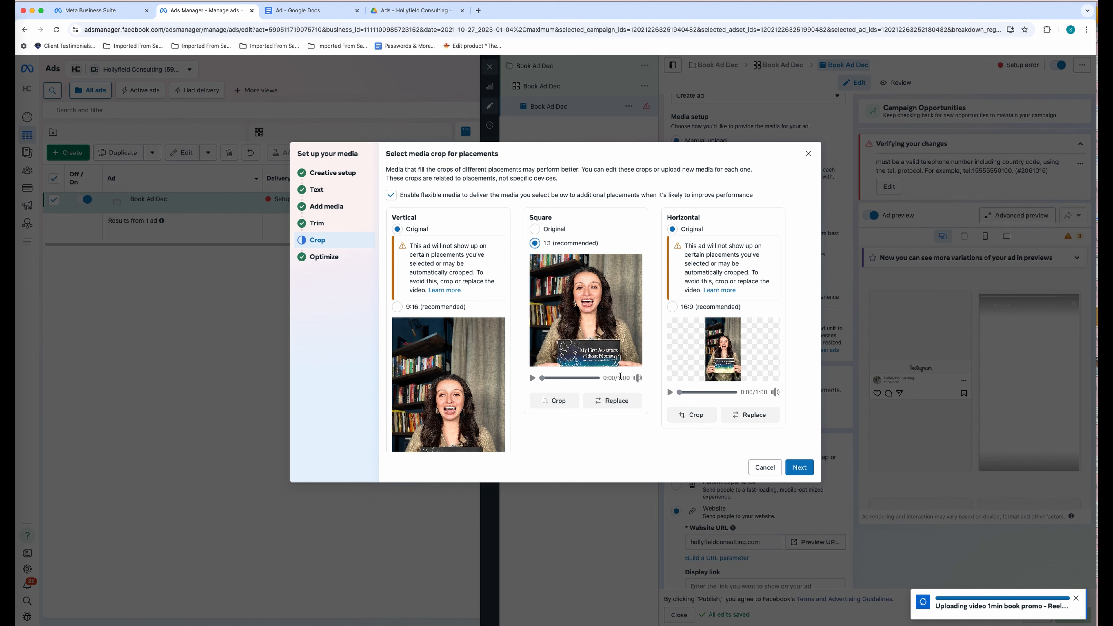
scroll(620, 377, down, 1)
click(672, 294)
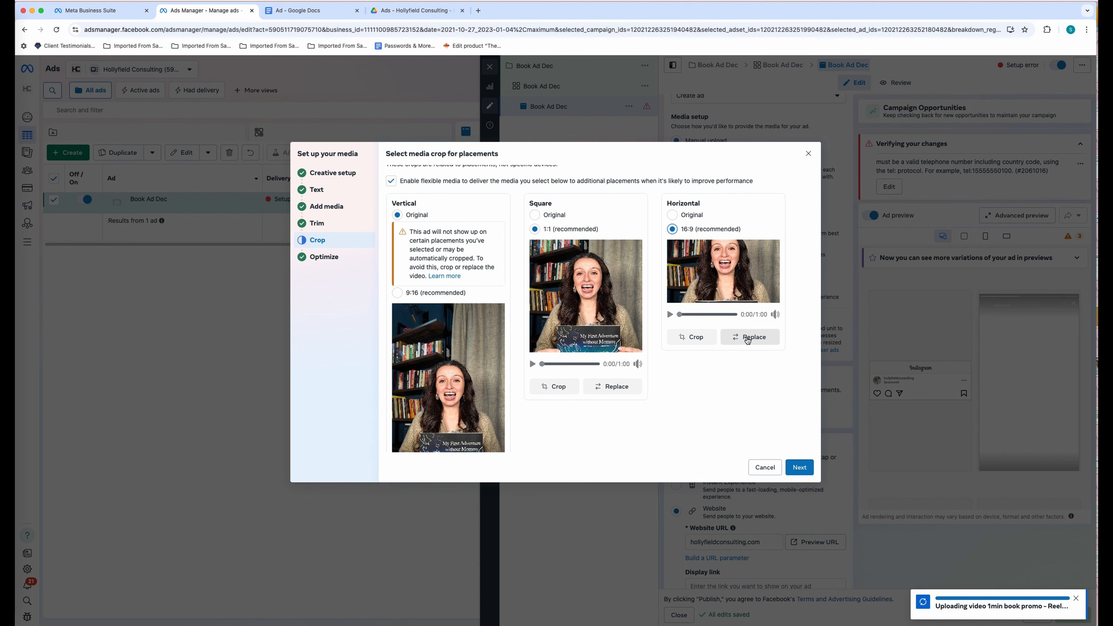
click(673, 215)
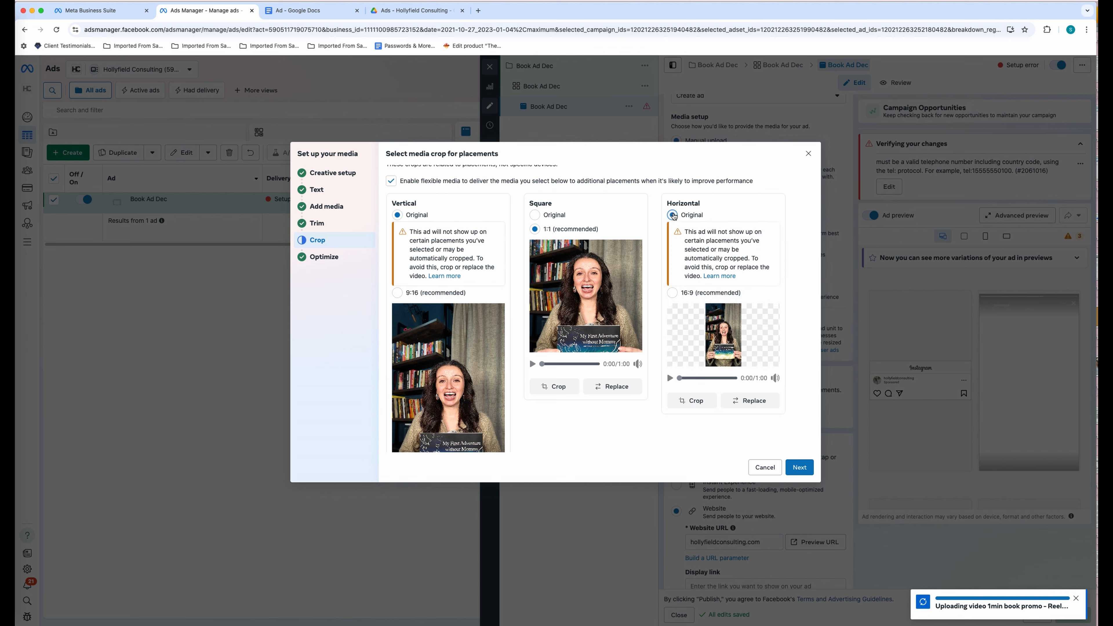
click(750, 400)
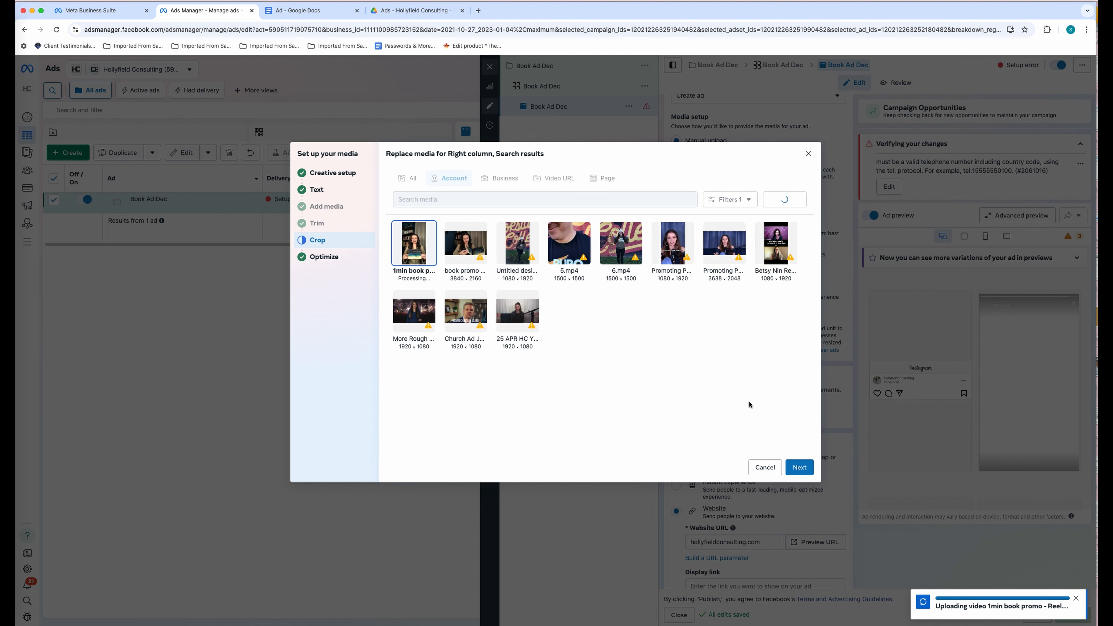
click(811, 471)
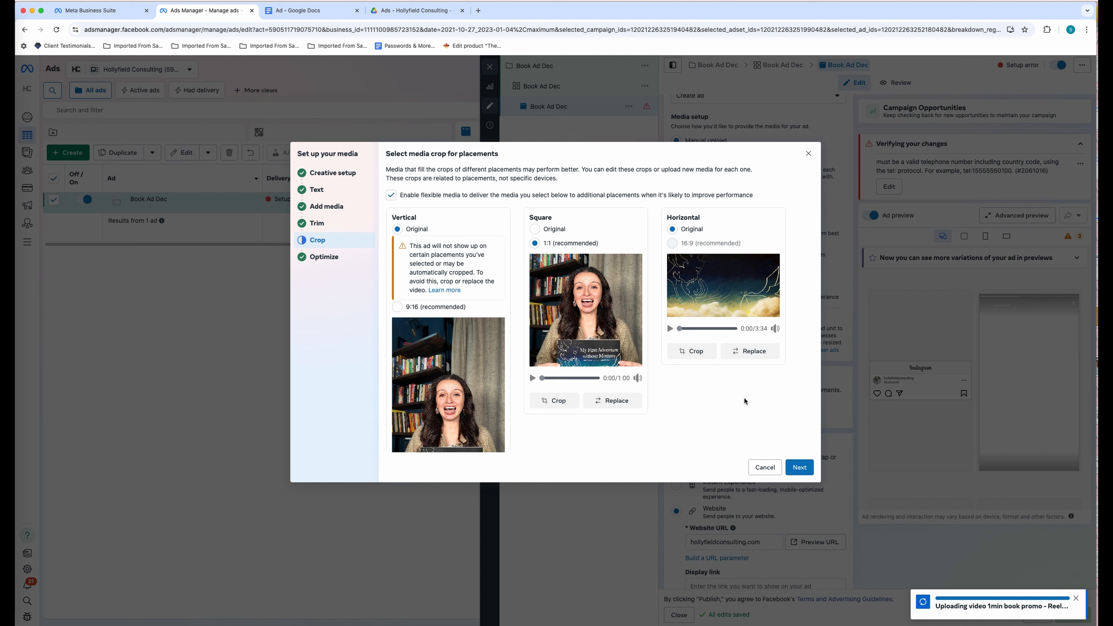
- Replace the square placement's video with the one-minute book promo video
click(576, 314)
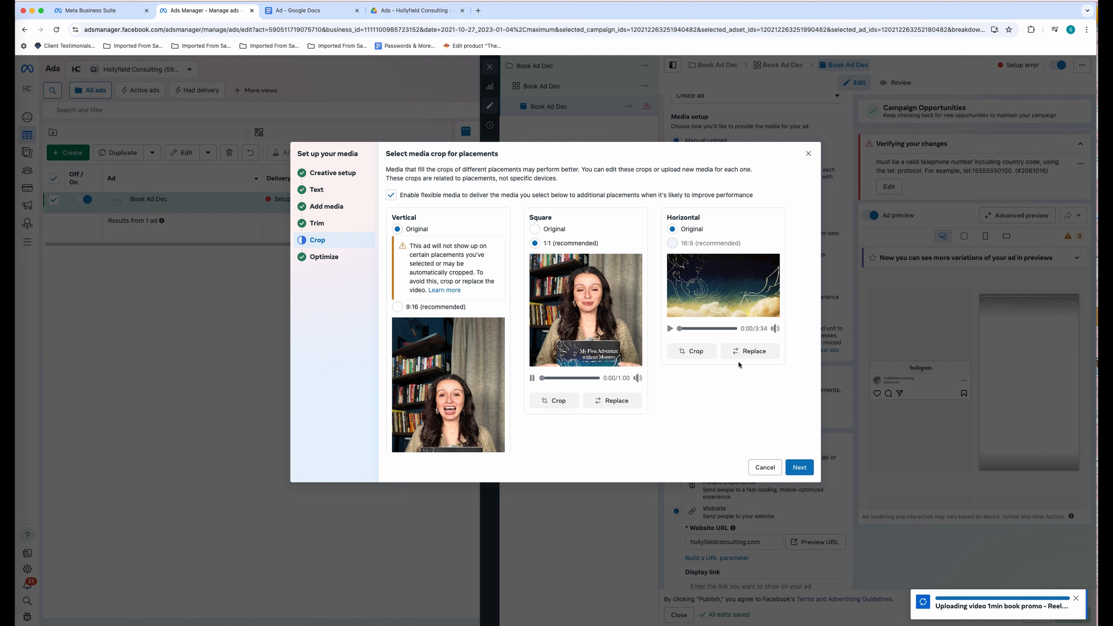
click(551, 230)
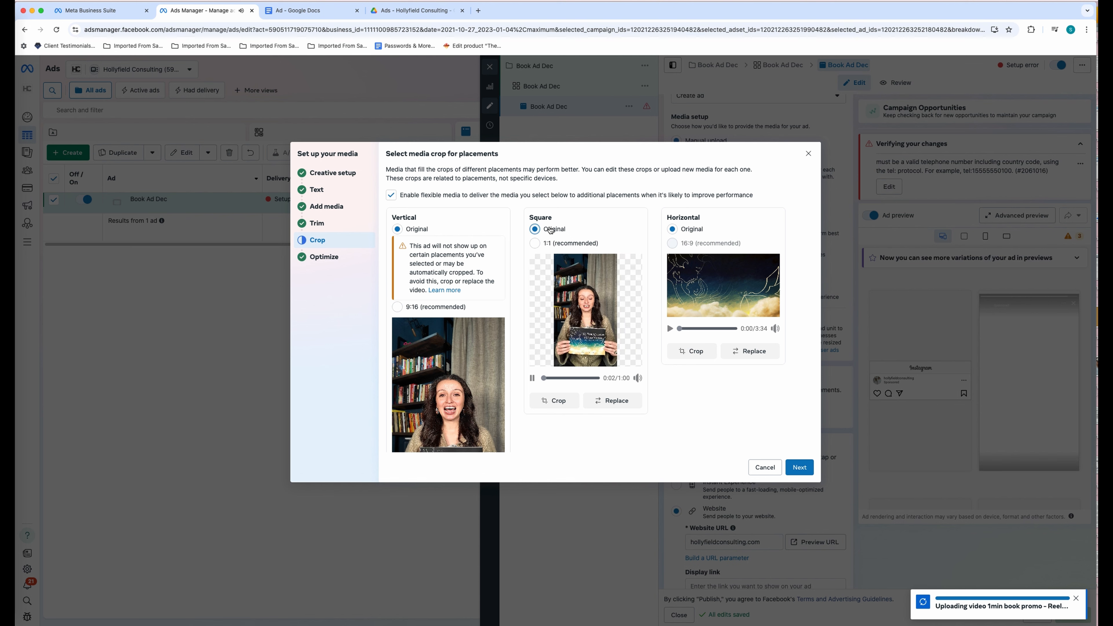
click(613, 402)
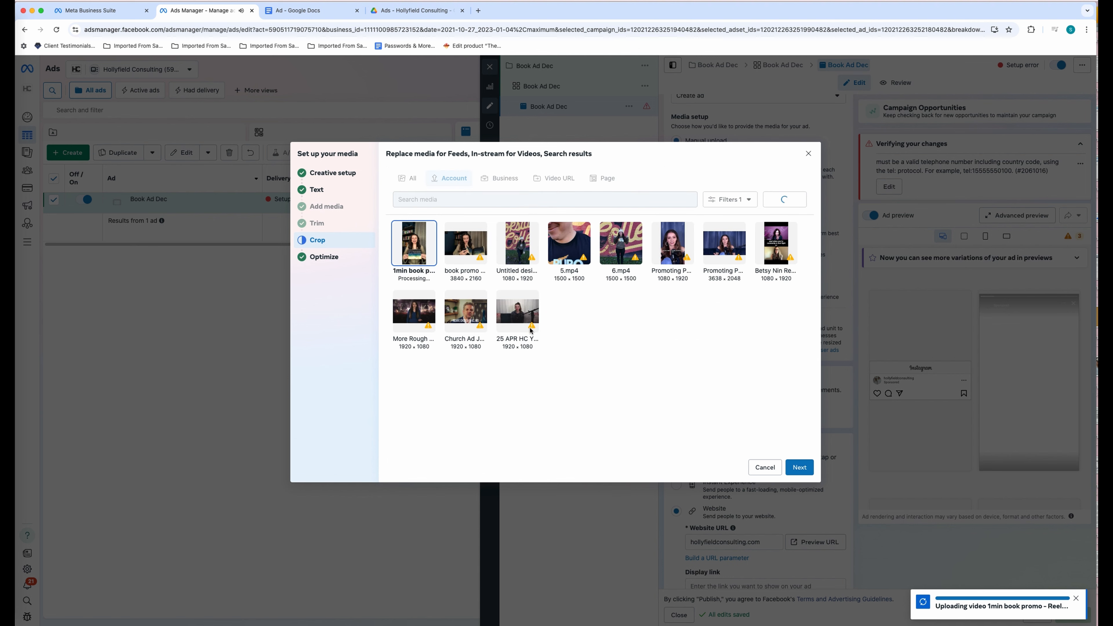
click(803, 474)
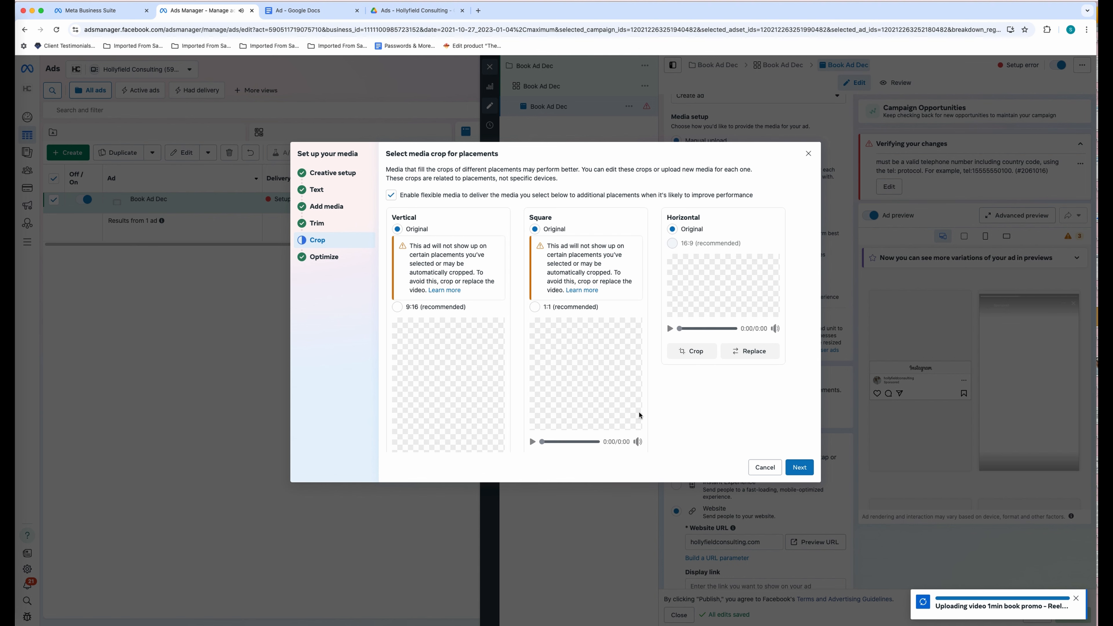
click(564, 309)
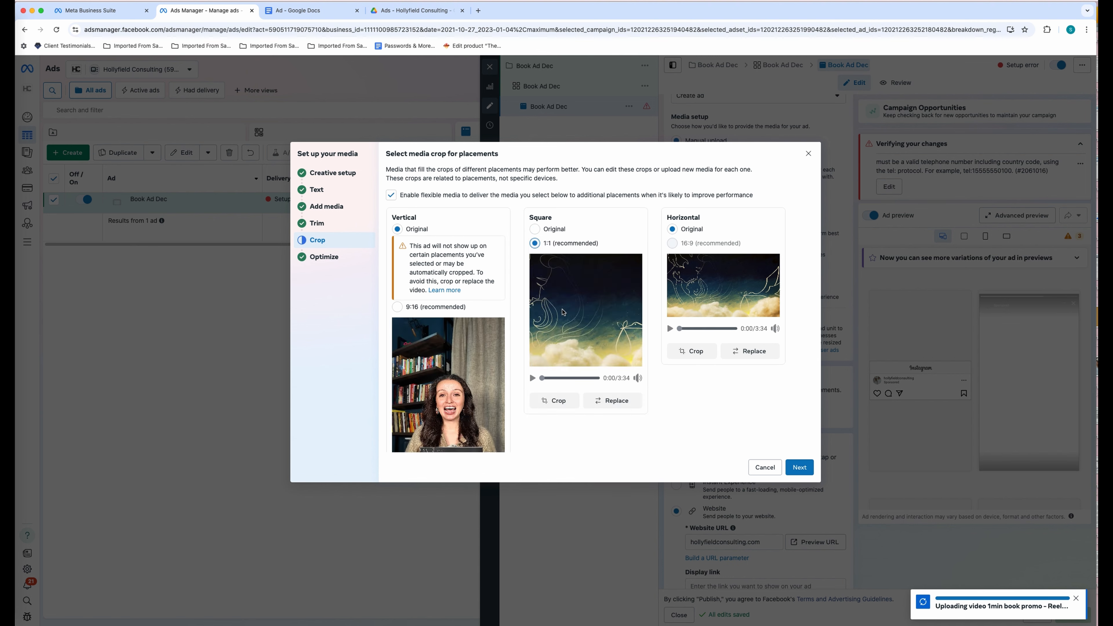
click(533, 379)
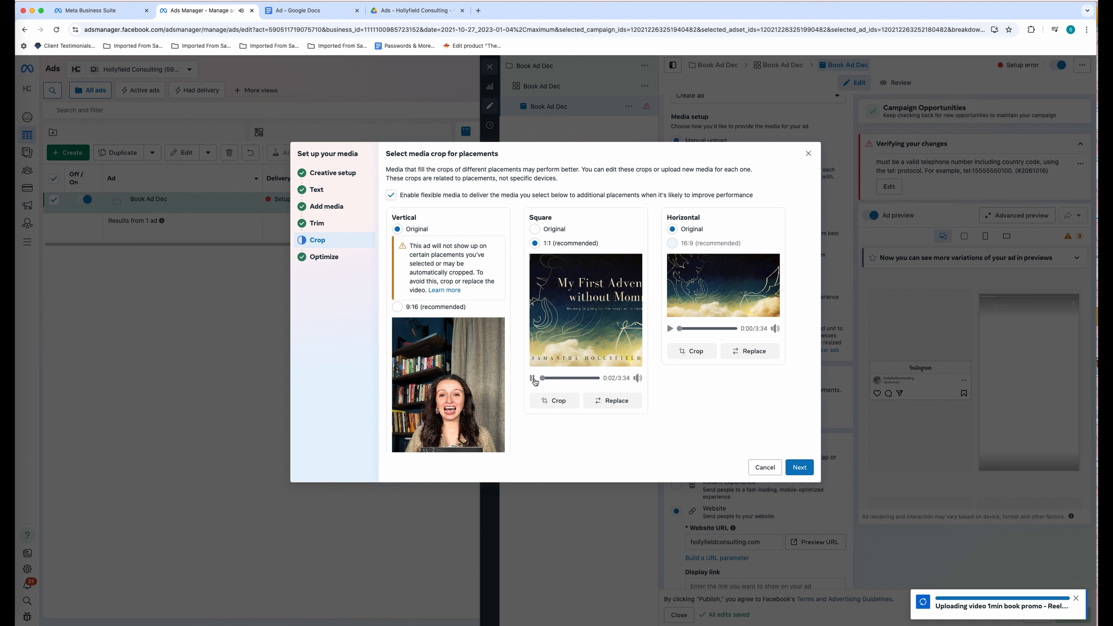
click(533, 379)
click(614, 403)
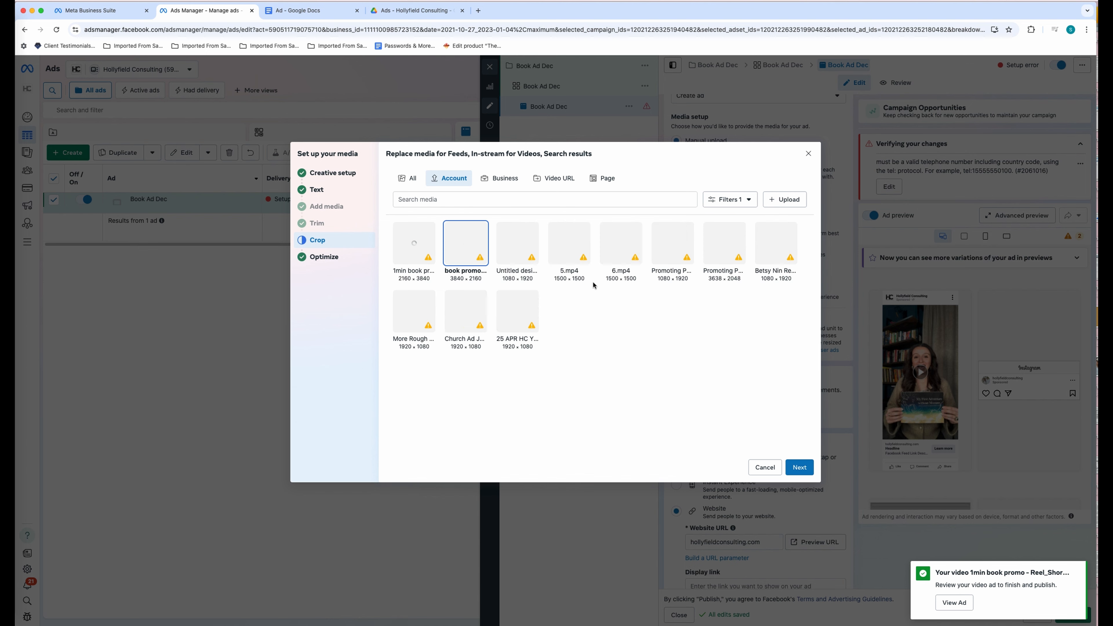
click(799, 467)
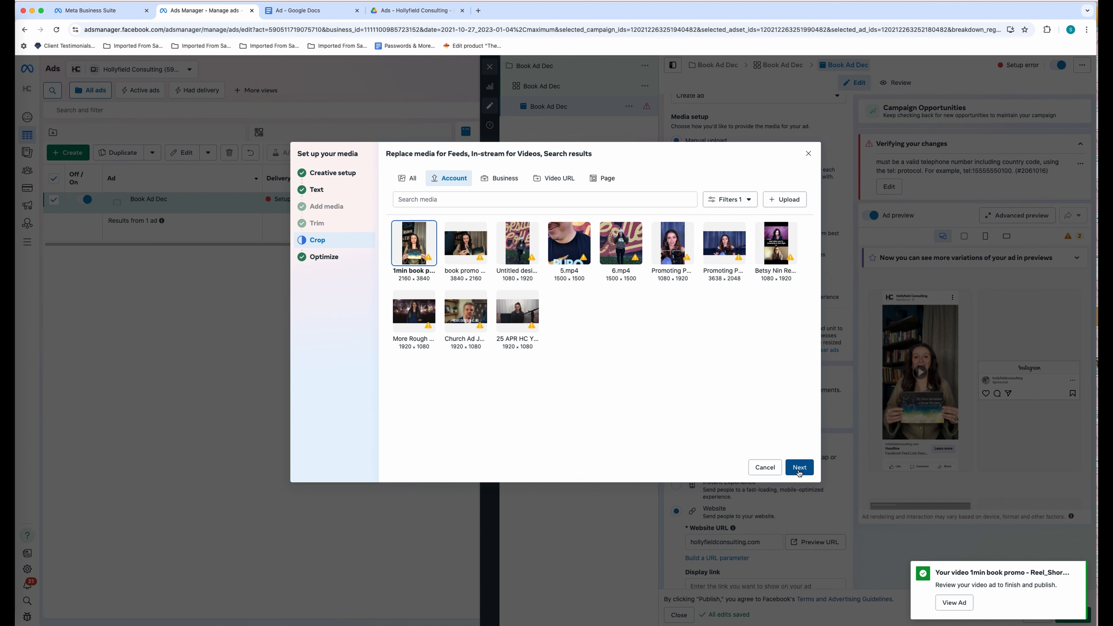
- Crop the square placement to 1:1, preview square and horizontal videos, and continue to Optimize
click(553, 245)
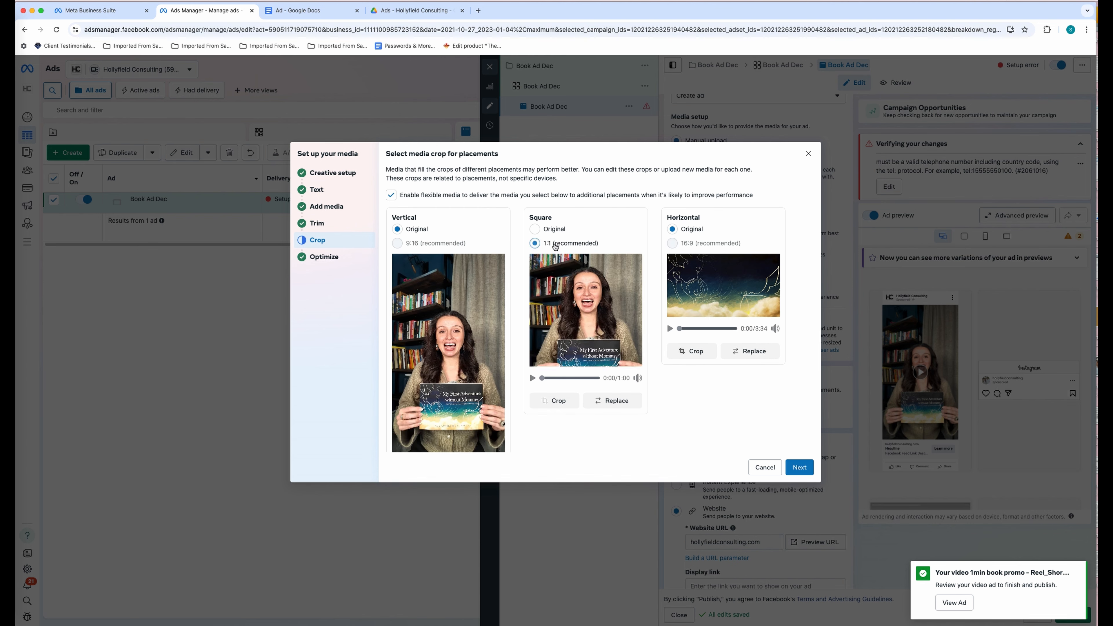
click(532, 378)
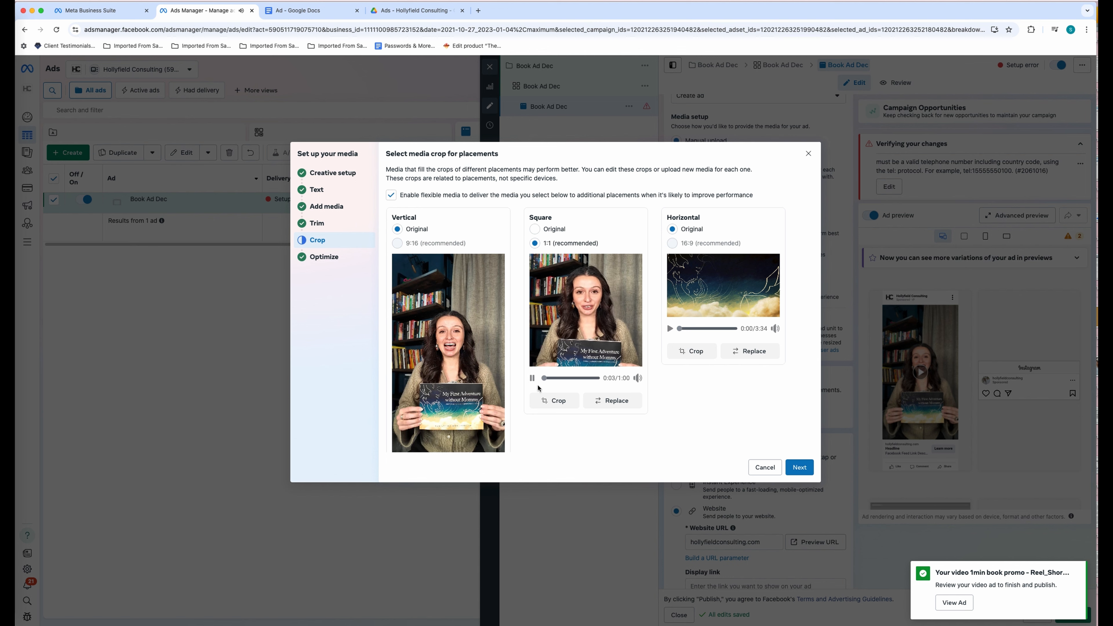
click(670, 329)
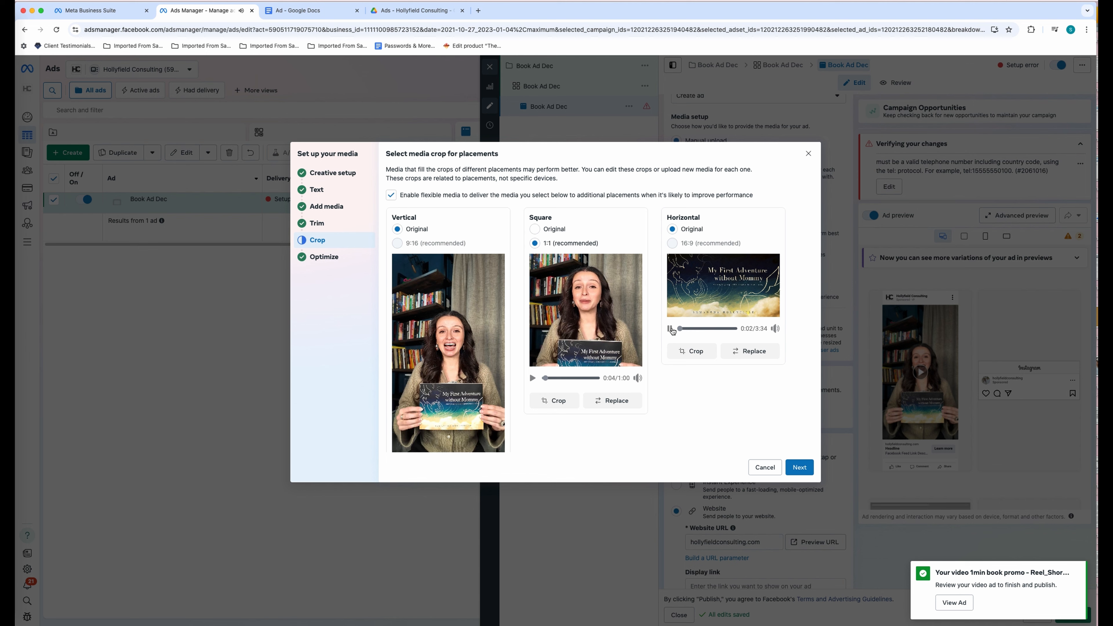
click(671, 328)
scroll(488, 346, down, 2)
scroll(487, 346, up, 2)
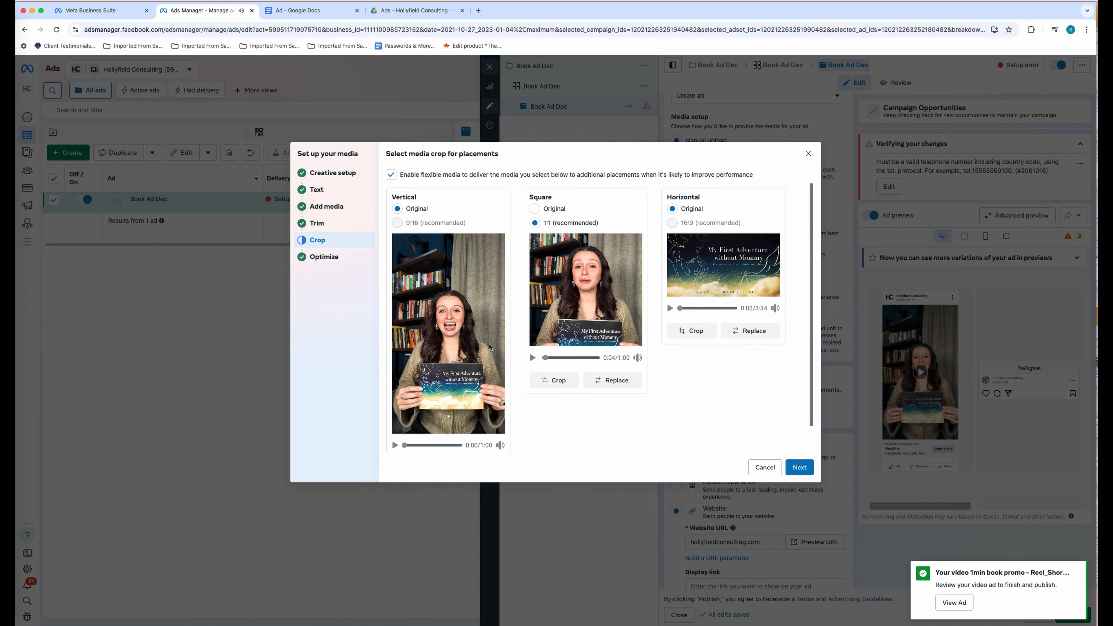
click(799, 470)
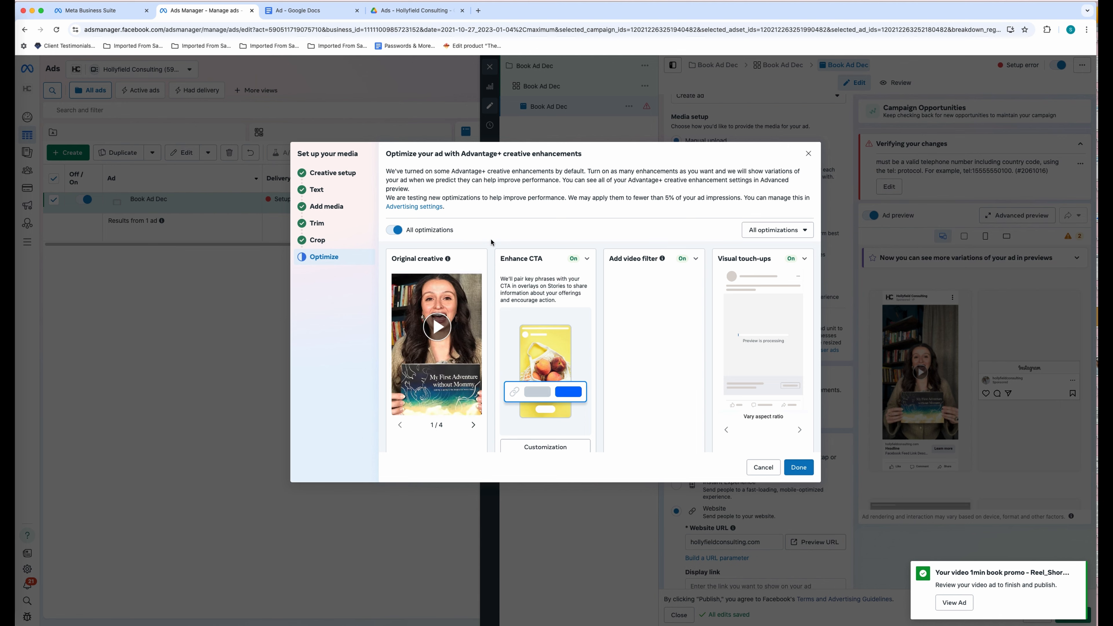
- Review the Advantage+ creative enhancements and catalog items settings, then finish the media setup with Done
scroll(543, 237, down, 2)
scroll(543, 237, up, 2)
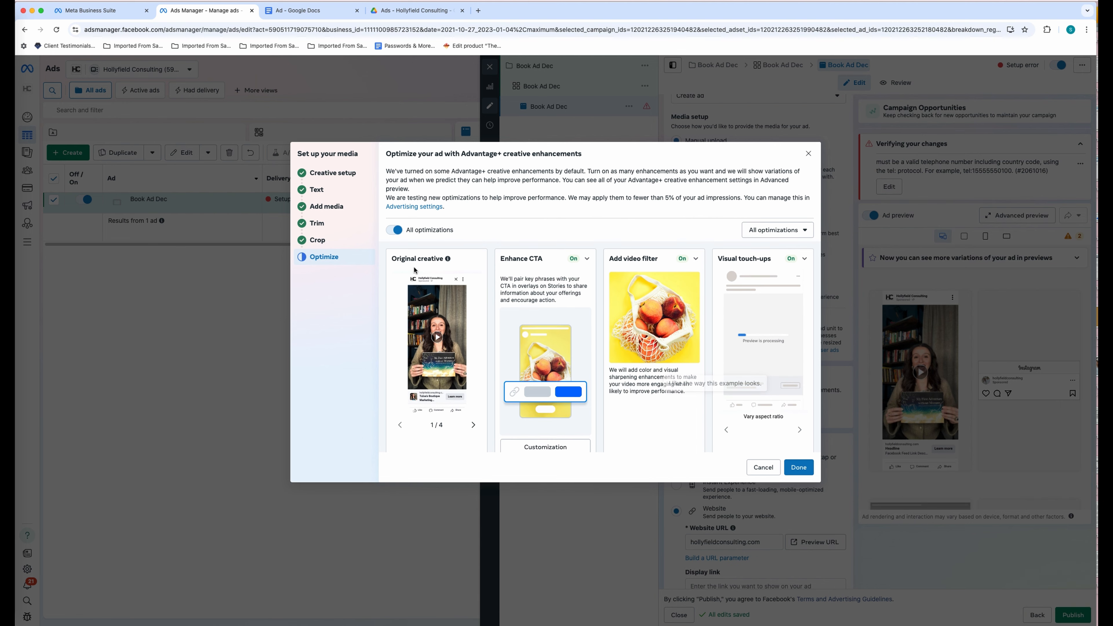
drag(386, 172, 806, 206)
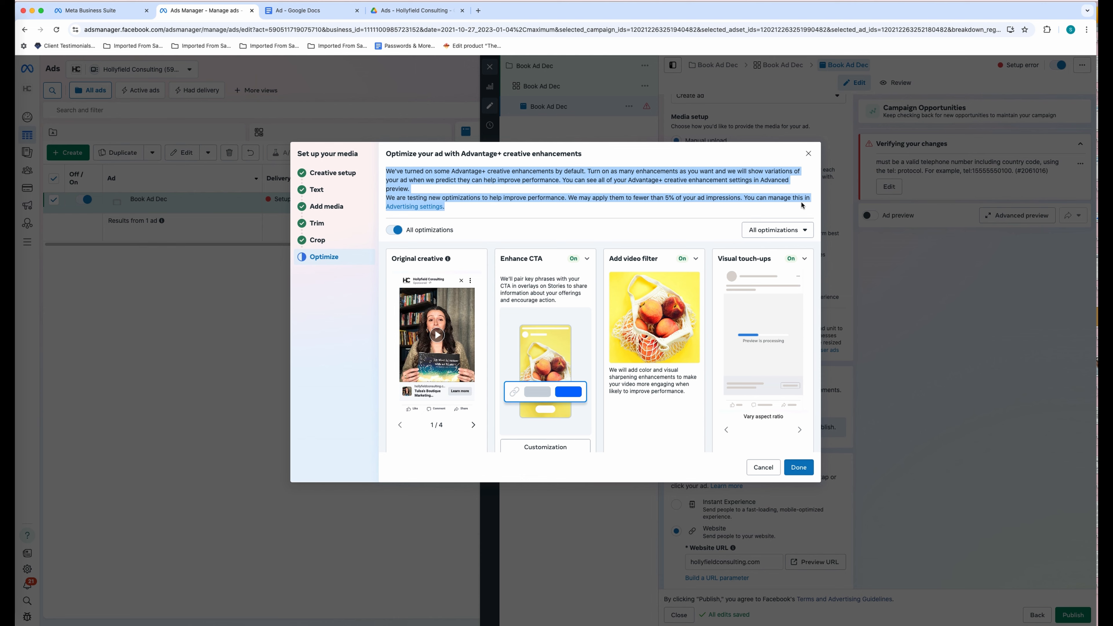
click(711, 213)
scroll(697, 215, down, 3)
scroll(698, 214, down, 5)
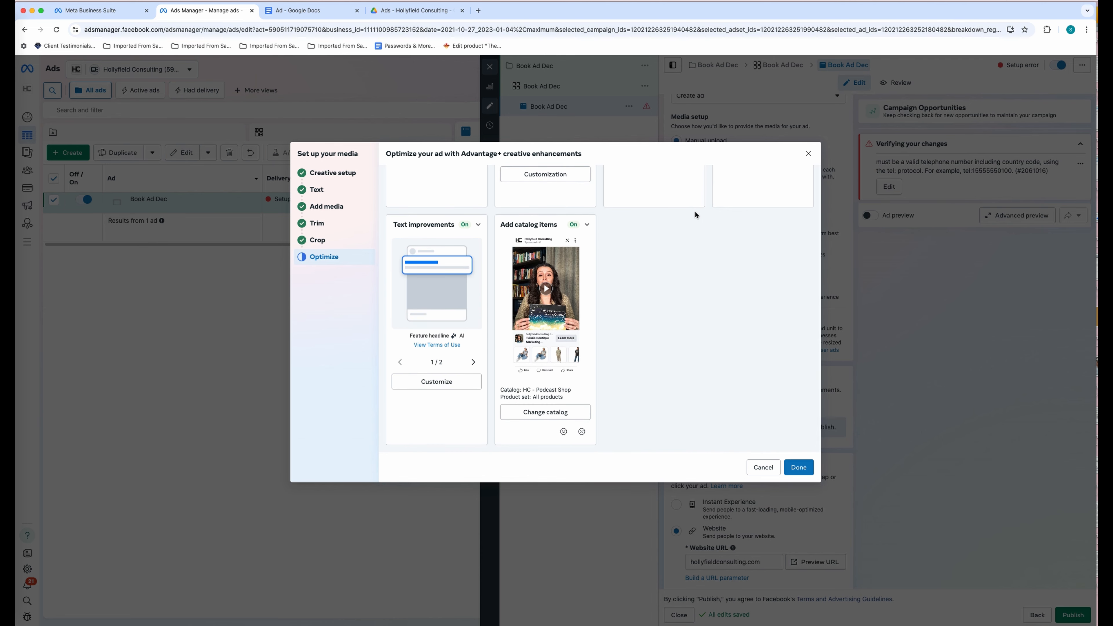
click(550, 415)
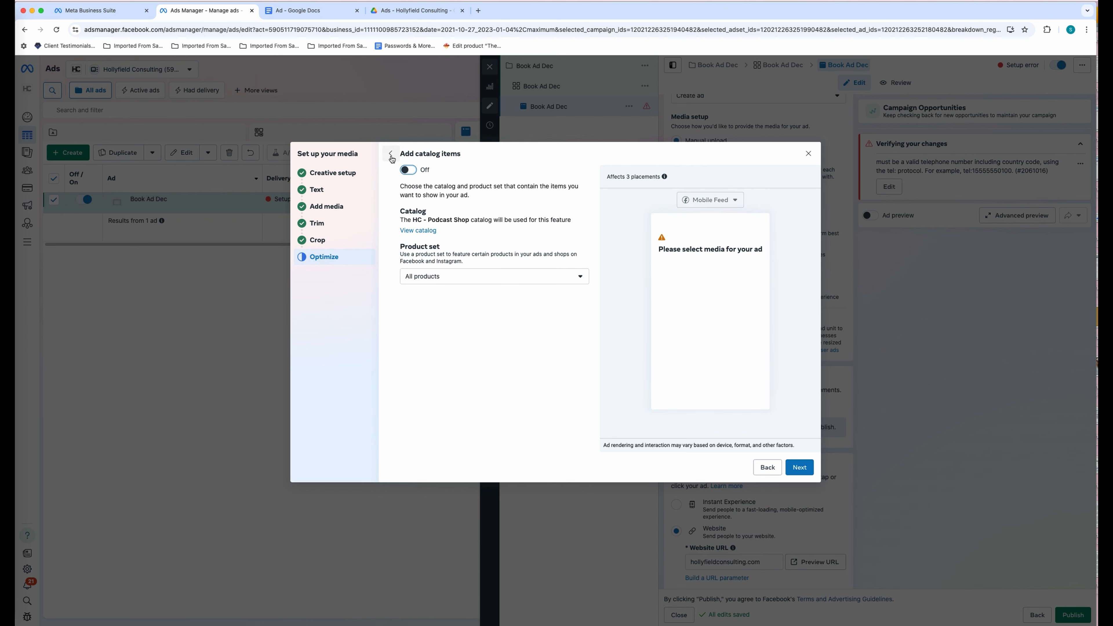
click(390, 153)
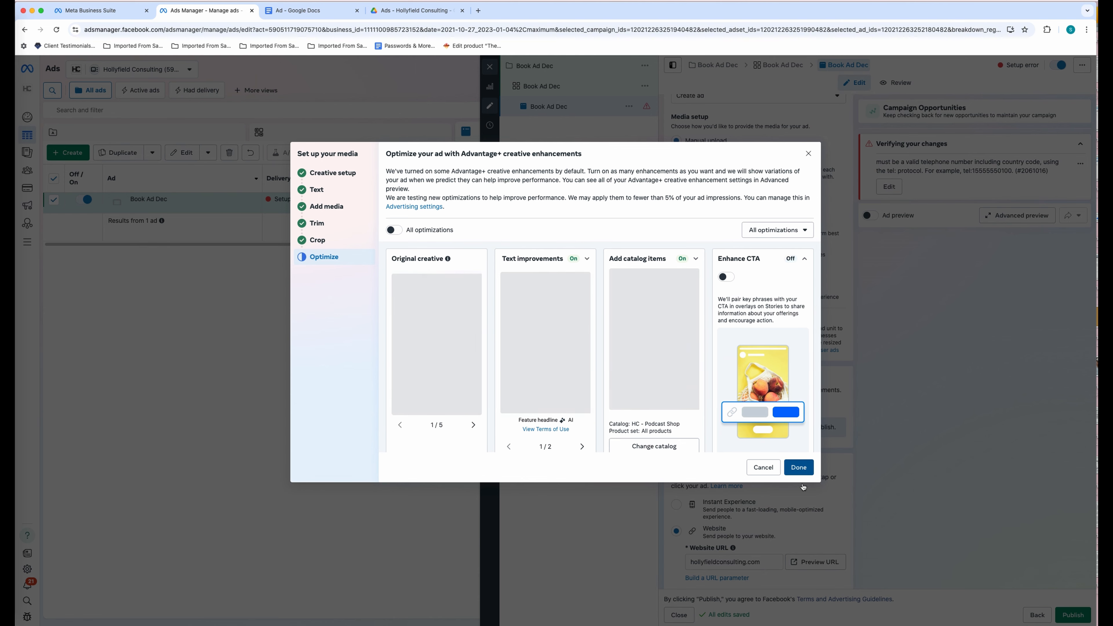
click(799, 470)
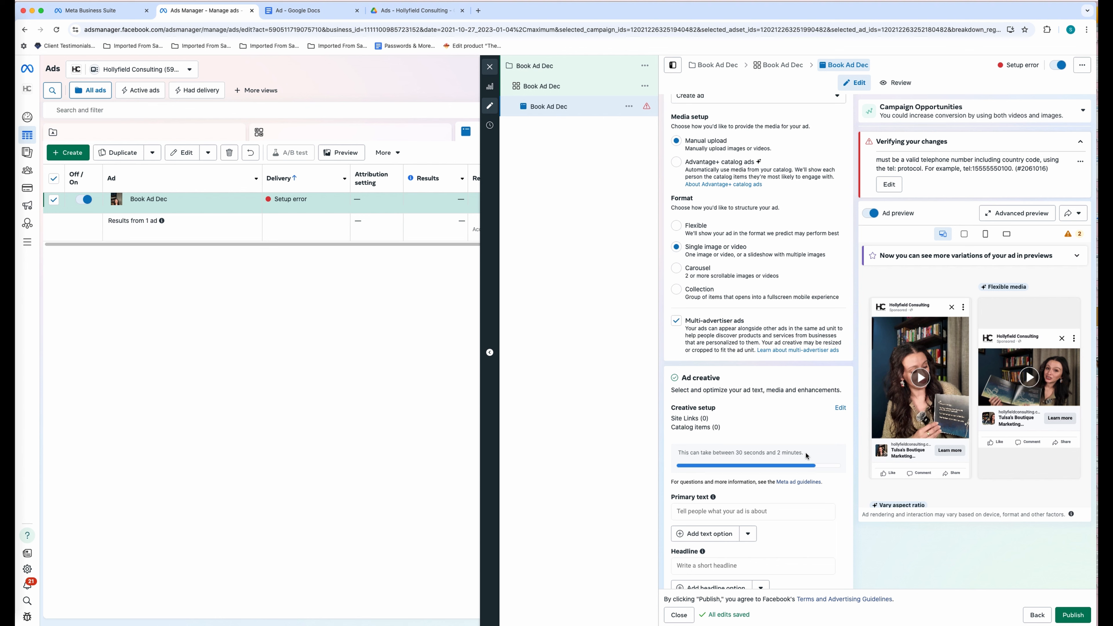
- Wait for the promo video to finish processing across 22 placements and review the creative panel
drag(805, 452, 671, 450)
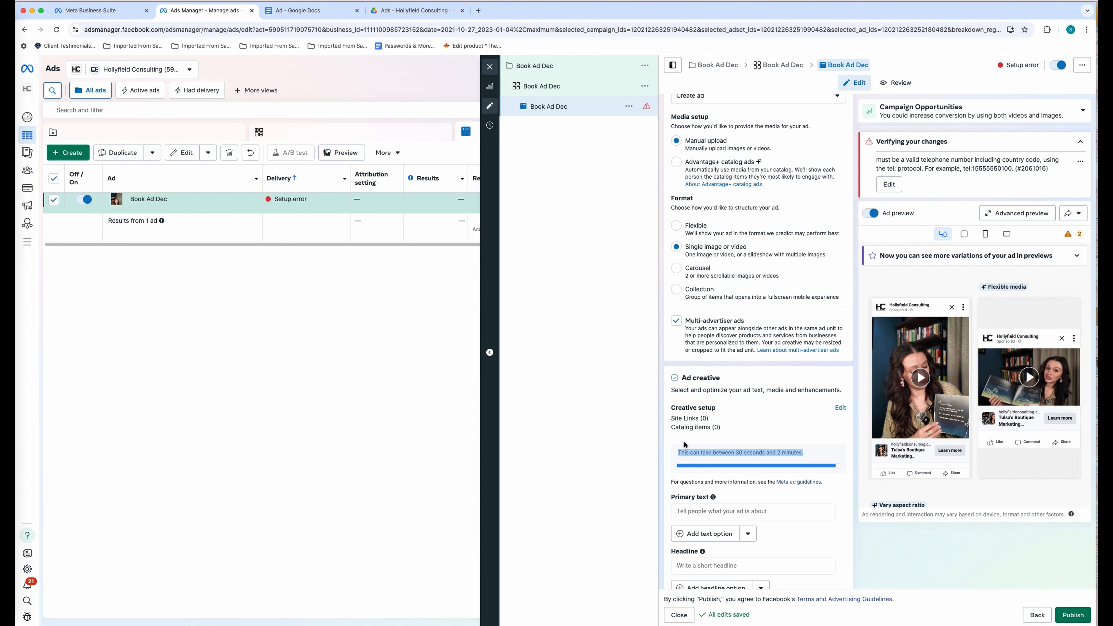
click(680, 454)
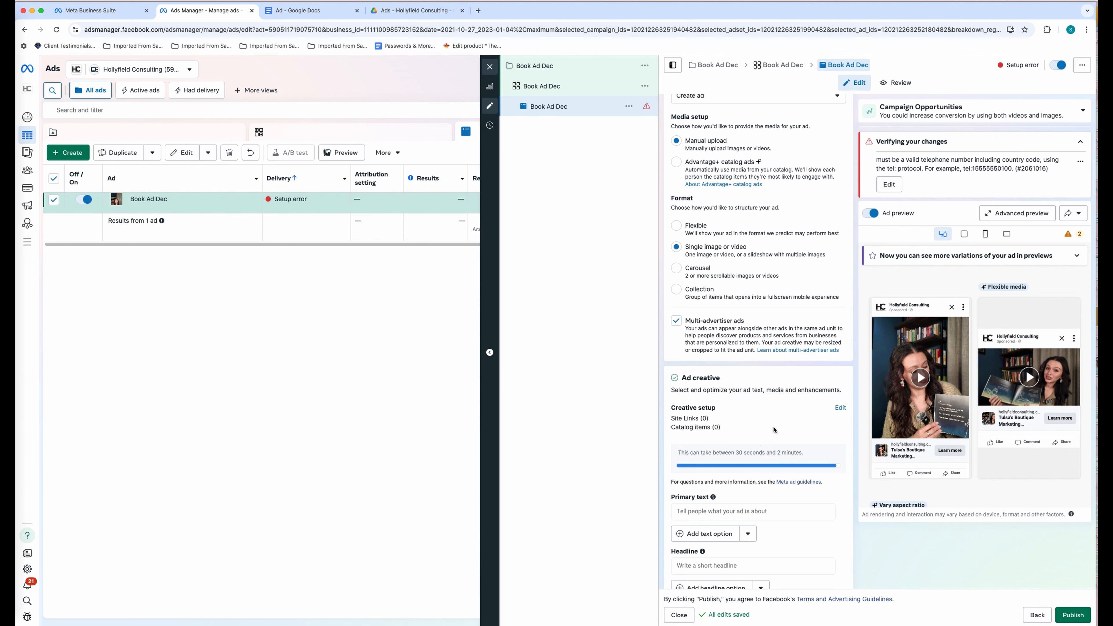
scroll(774, 429, down, 10)
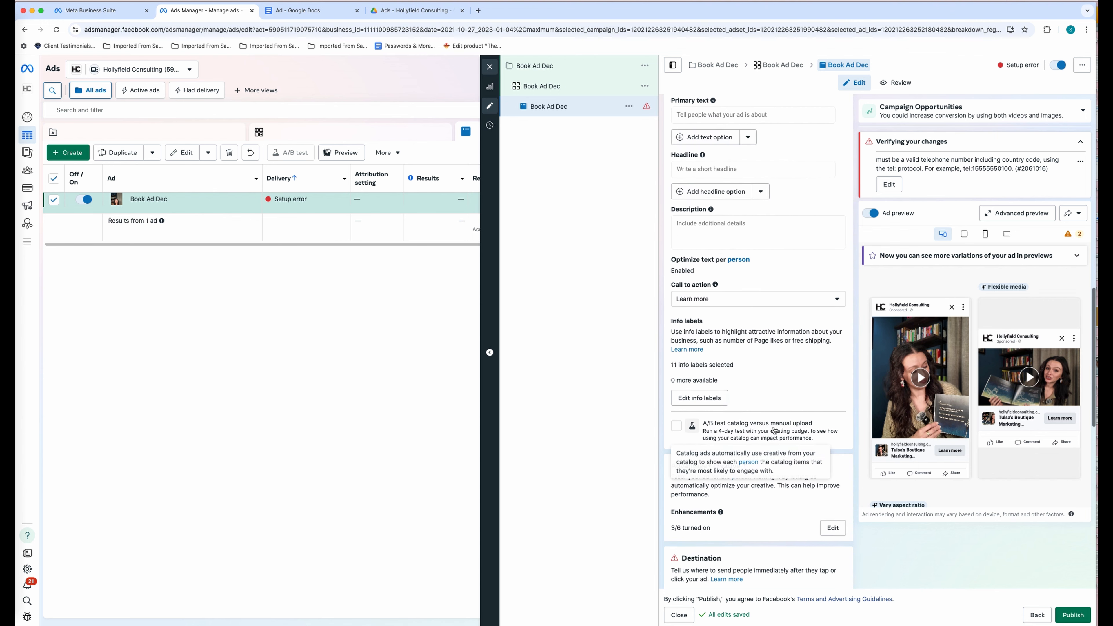
scroll(775, 431, up, 8)
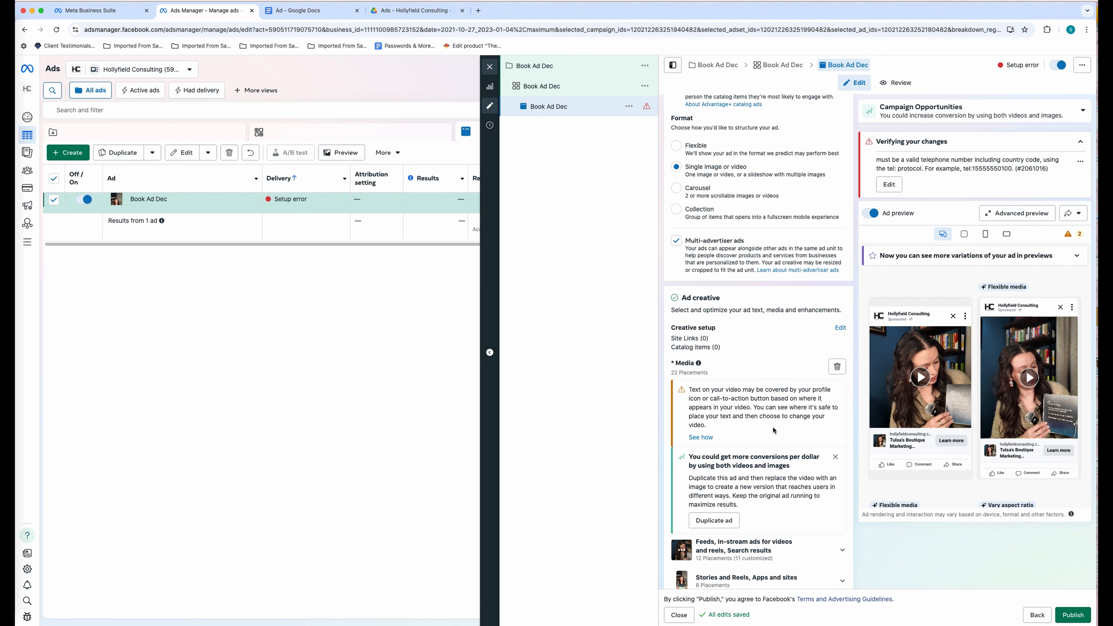
- Copy the primary ad copy from the Google Doc into the ad's empty Primary text field
key(ctrl+Tab)
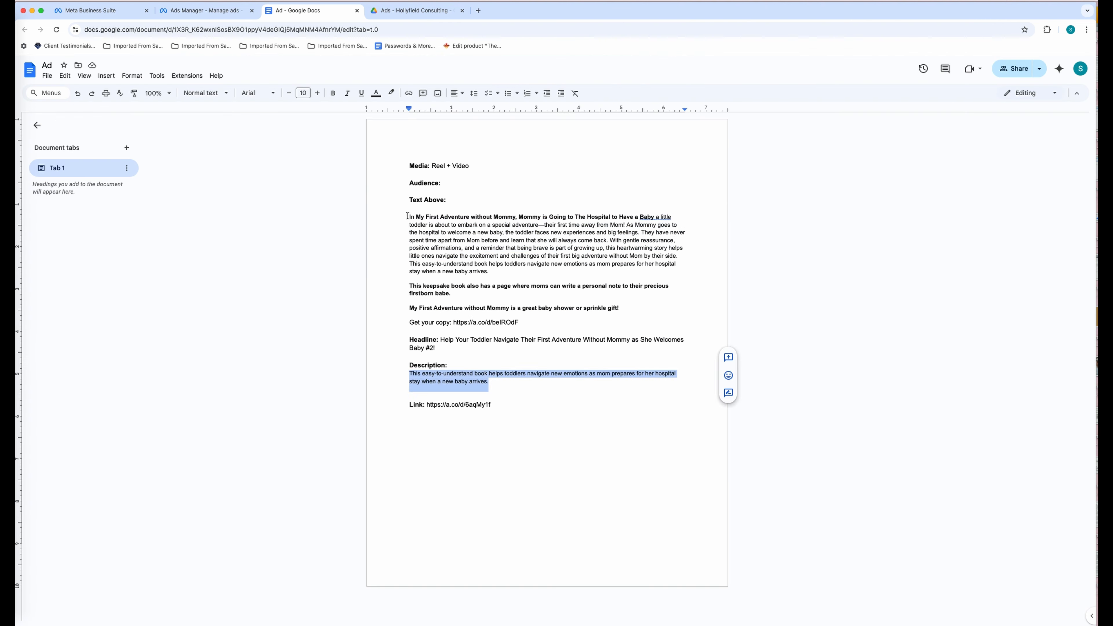
drag(410, 217, 527, 321)
click(204, 13)
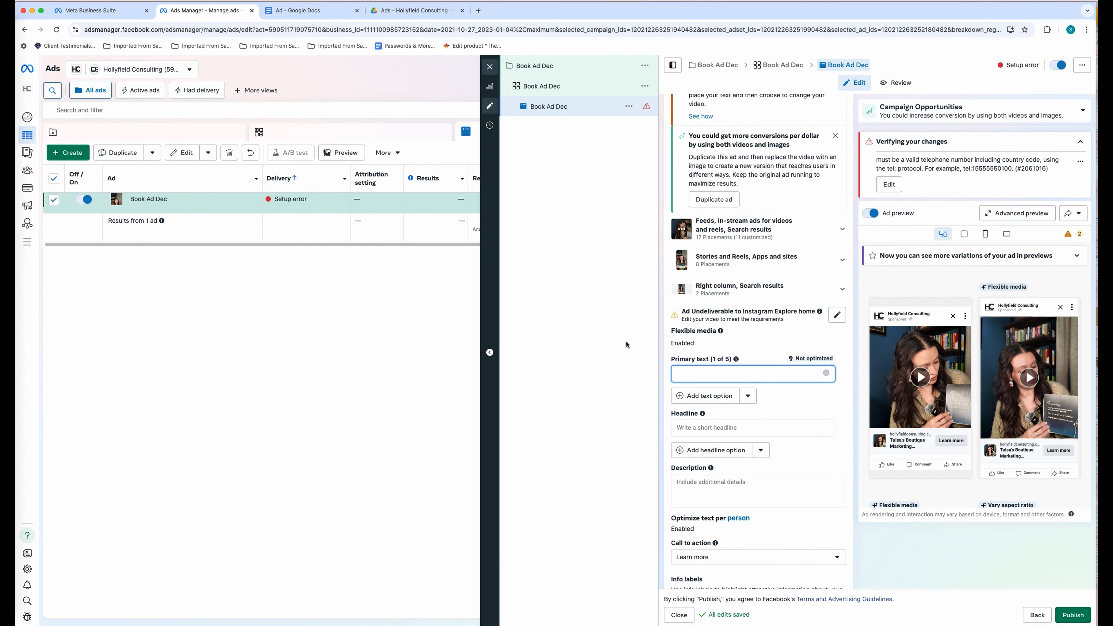
key(super+v)
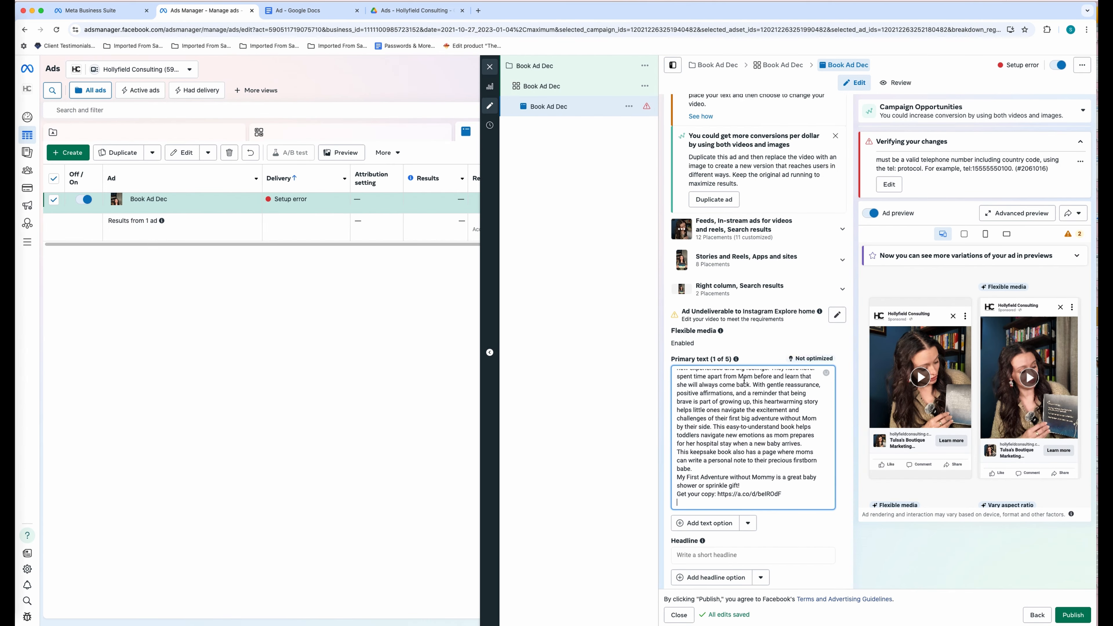
- Add blank lines in the primary text before the link line and between paragraphs
click(677, 494)
key(Return)
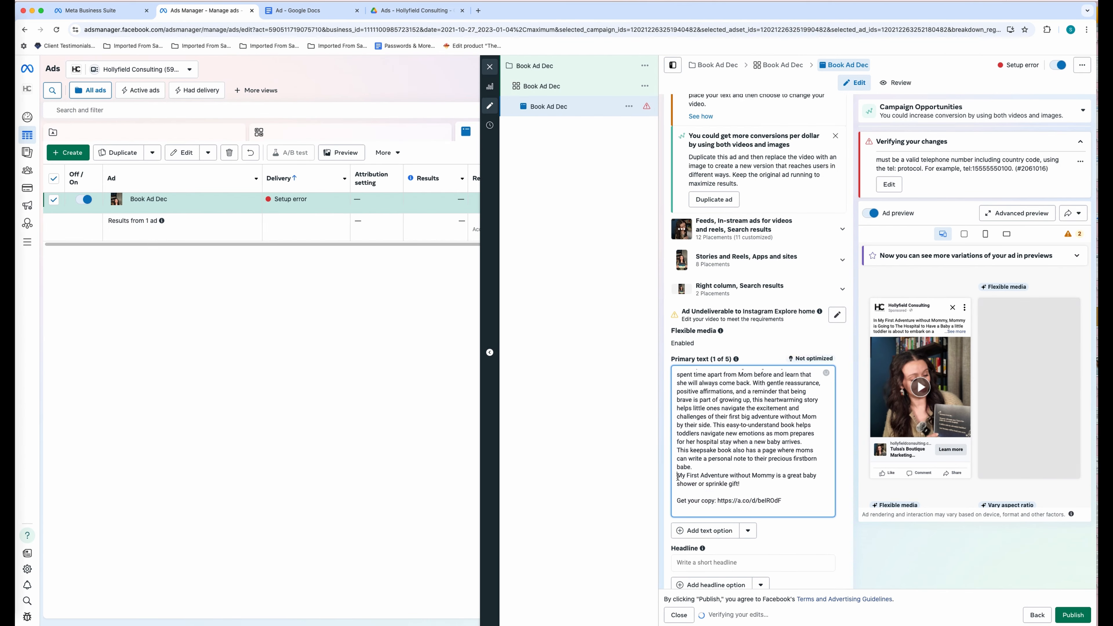
key(Return)
click(678, 450)
key(Return)
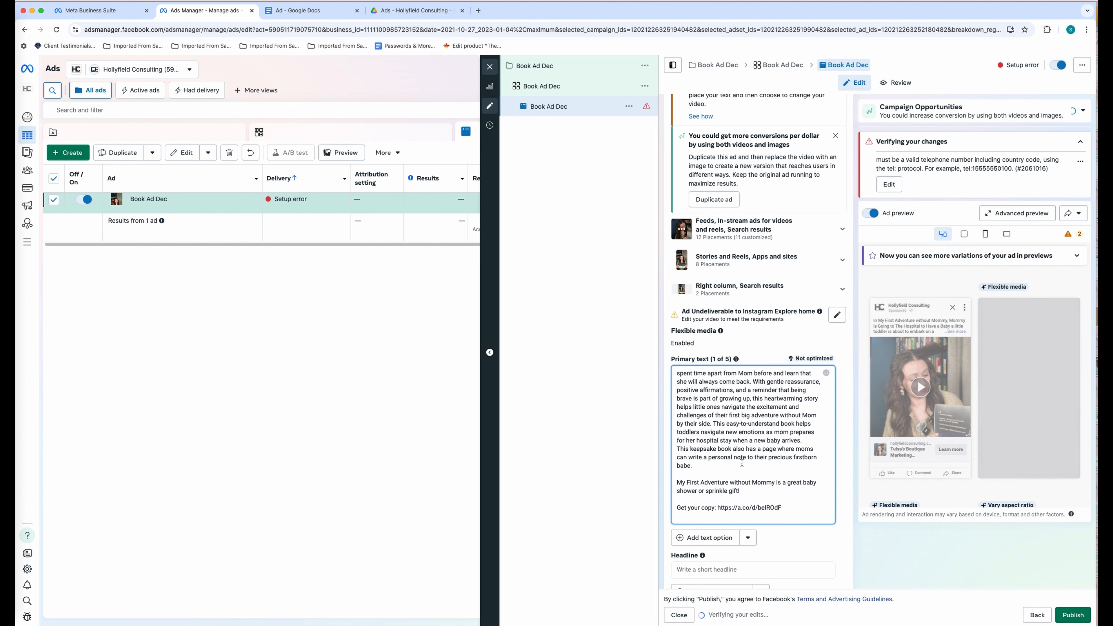
- Paste the missing opening of the ad copy at the start of the primary text
scroll(741, 460, down, 1)
scroll(739, 460, up, 1)
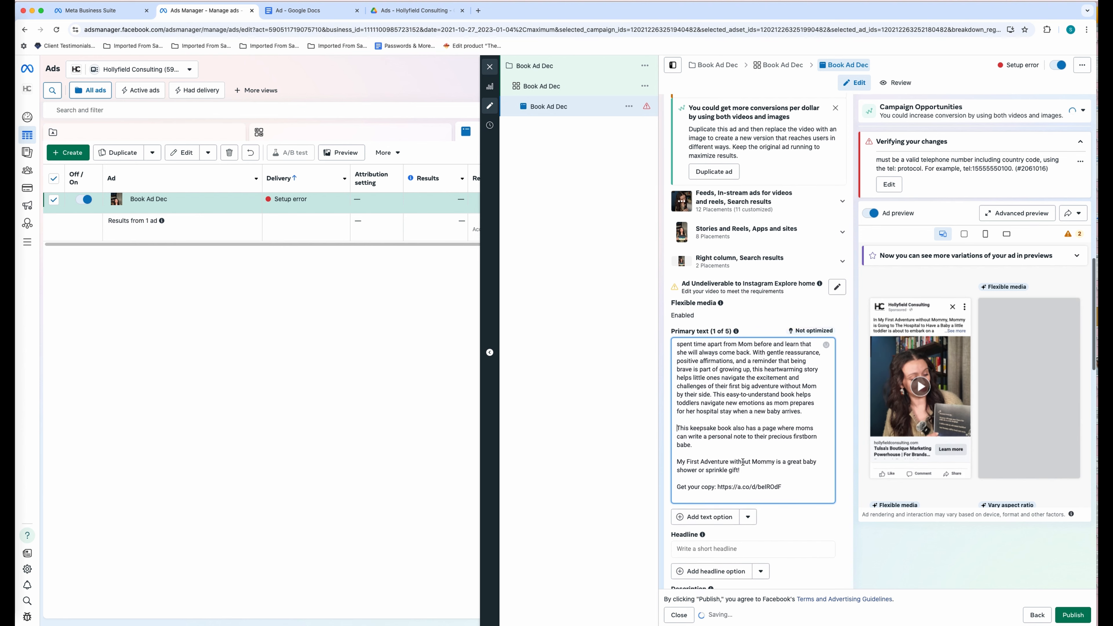
scroll(739, 459, up, 1)
drag(707, 413, 703, 385)
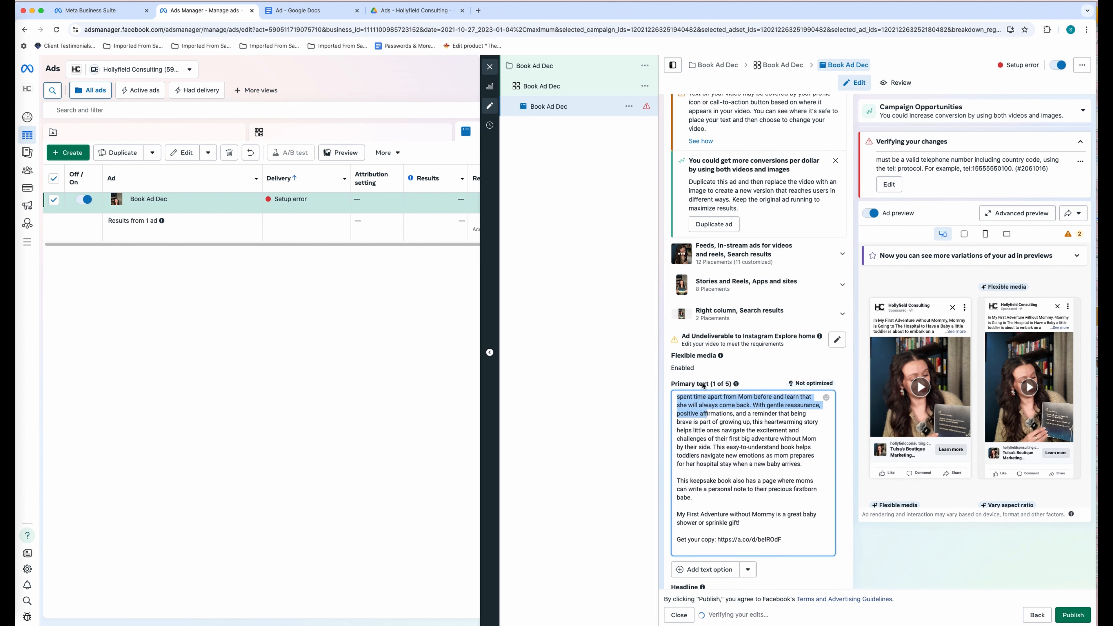
click(678, 399)
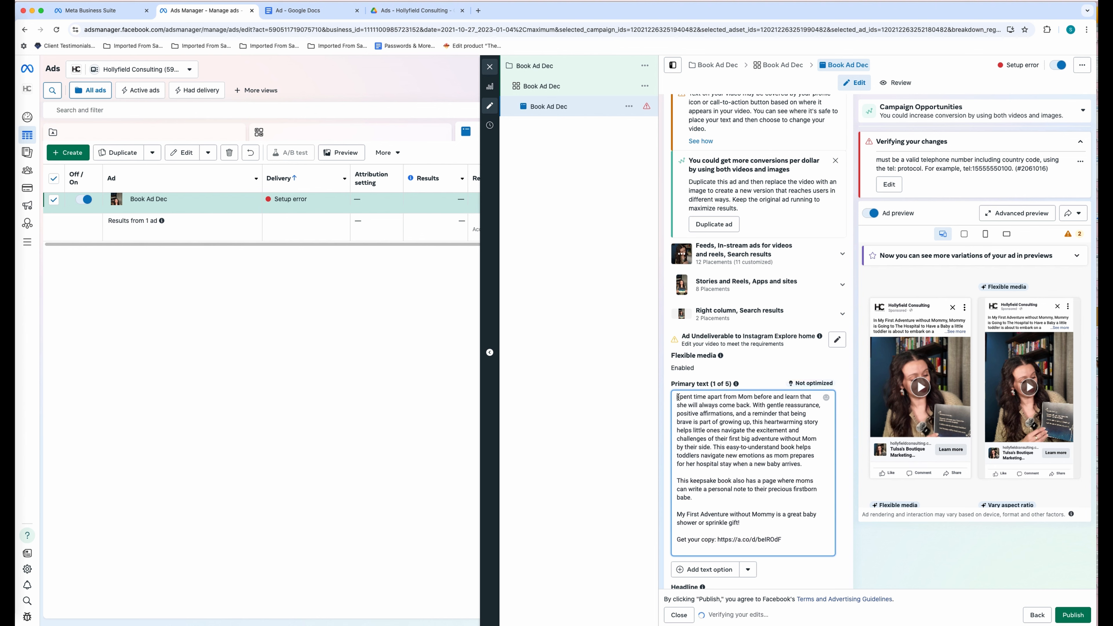
text(In My First Adventure without Mommy, Mommy is Going to The Hospital to Have a Baby a little toddler is about to embark on a special adventure—their first time away from Mom! As Mommy goes to the hospital to welcome a new baby, the toddler faces new experiences and big feelings. They have never)
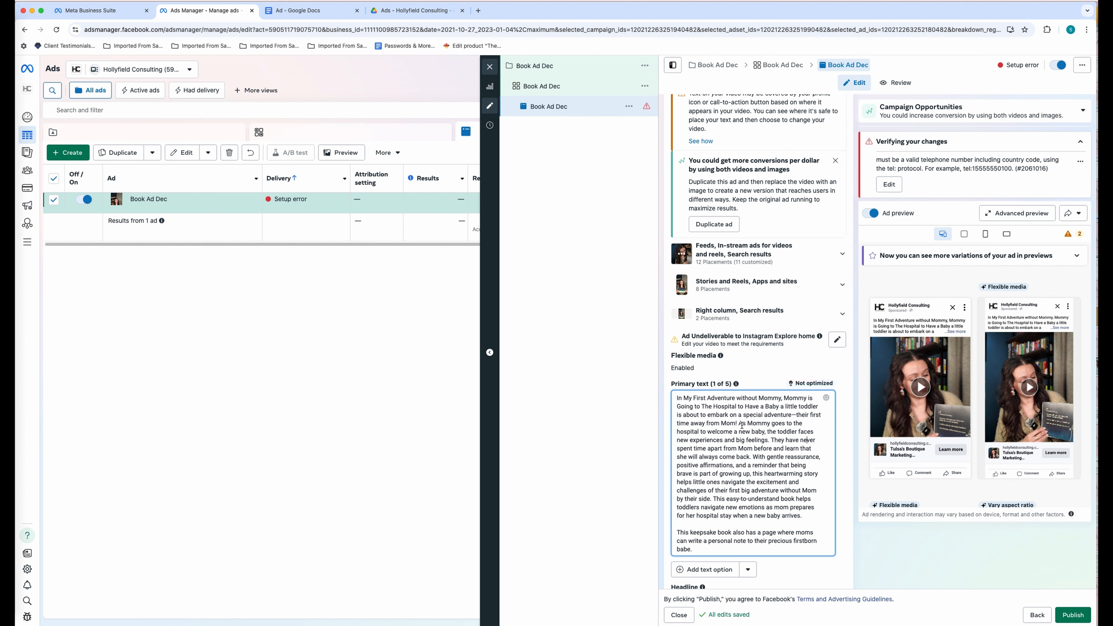
- Start new primary-text paragraphs at 'As Mommy goes' and 'With gentle reassurance'
click(740, 424)
key(Return)
key(Return)
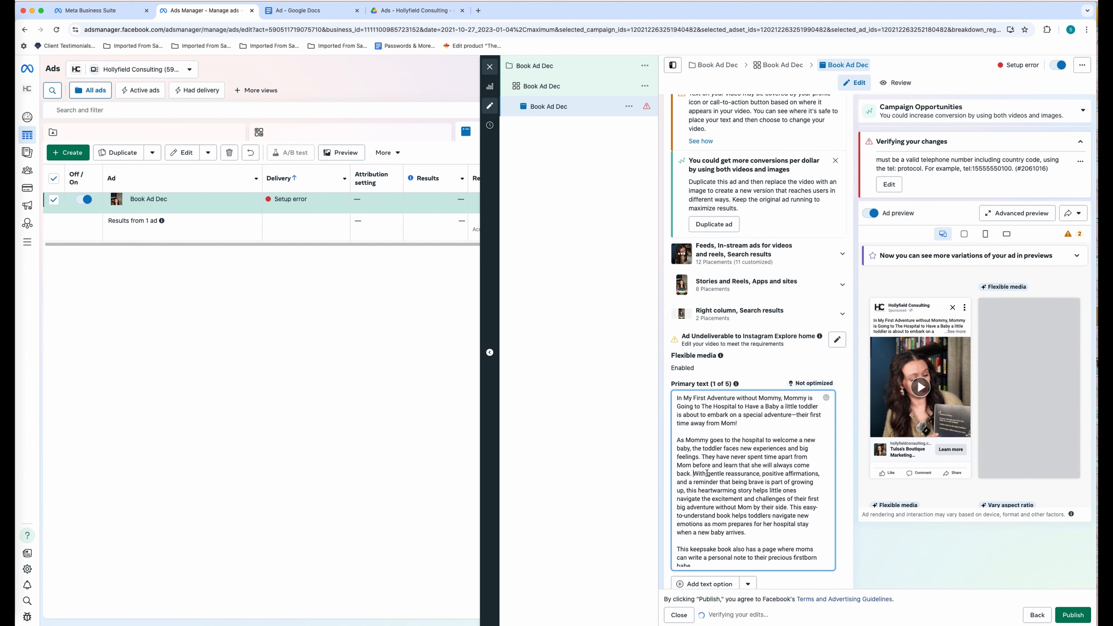
key(Return)
key(Return)
scroll(804, 437, down, 3)
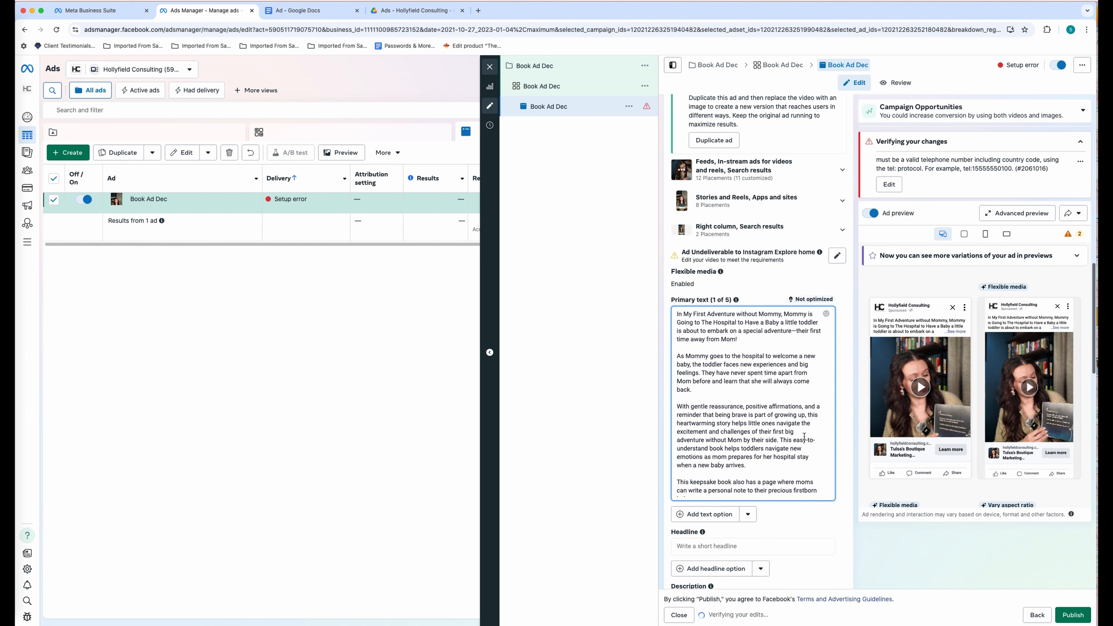
drag(771, 431, 765, 519)
click(793, 512)
scroll(794, 510, down, 3)
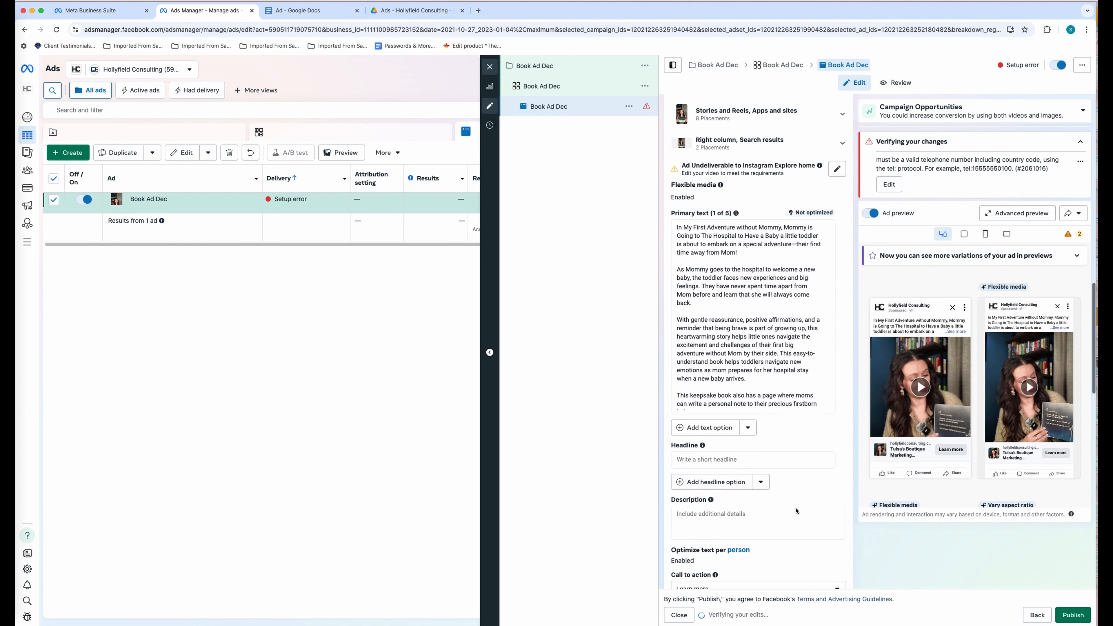
click(747, 459)
click(309, 11)
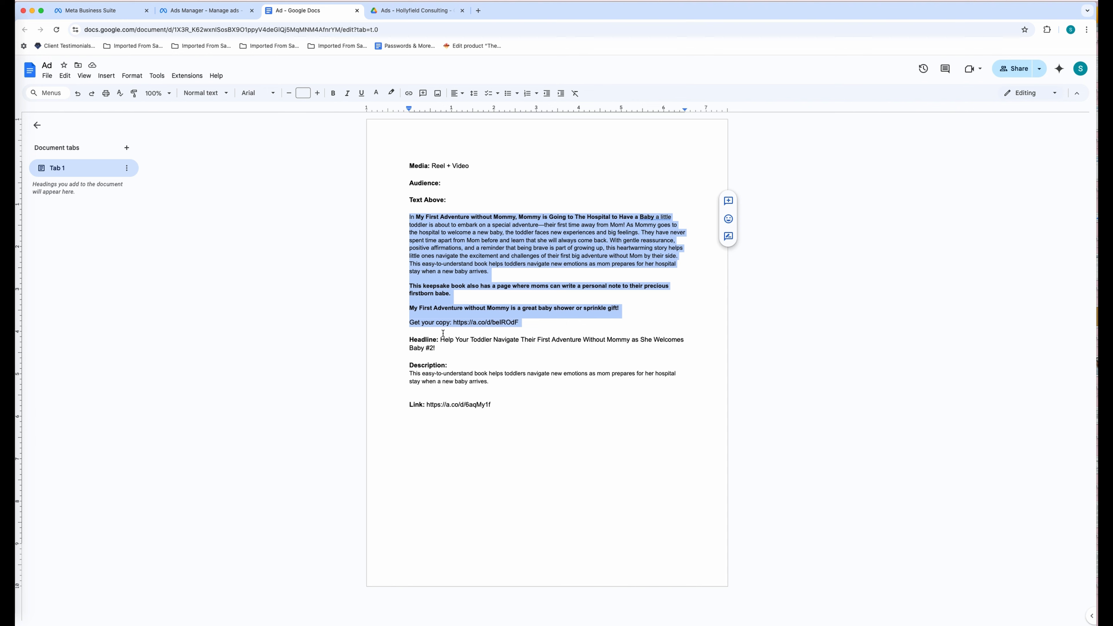
- Copy the Baby #2 headline from the Doc into the ad's Headline field
drag(442, 333, 436, 348)
key(super+c)
click(206, 10)
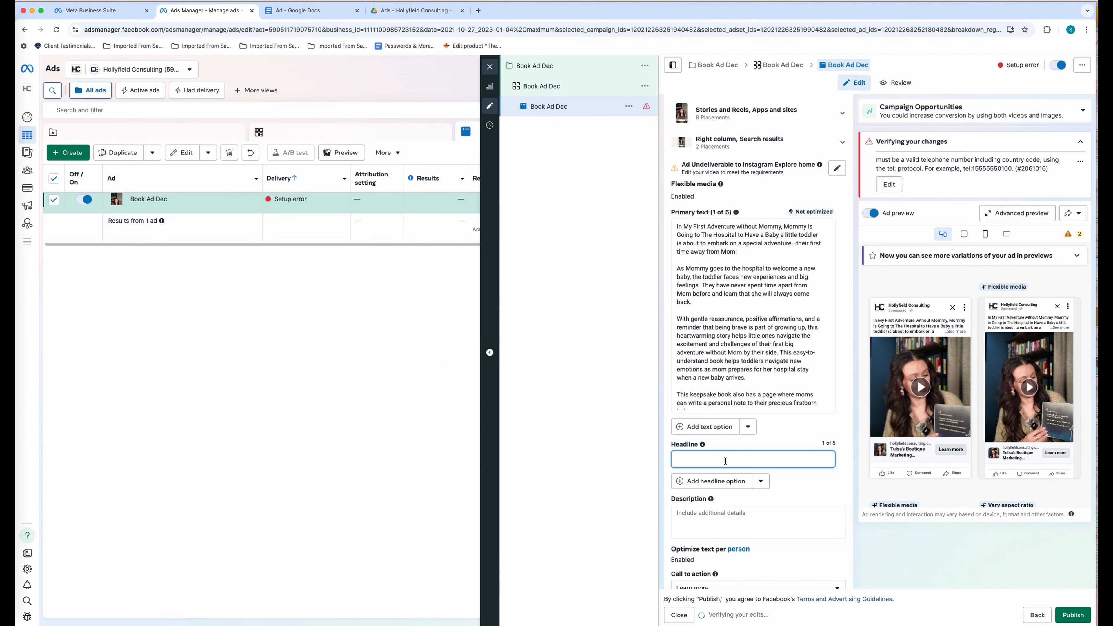
key(super+v)
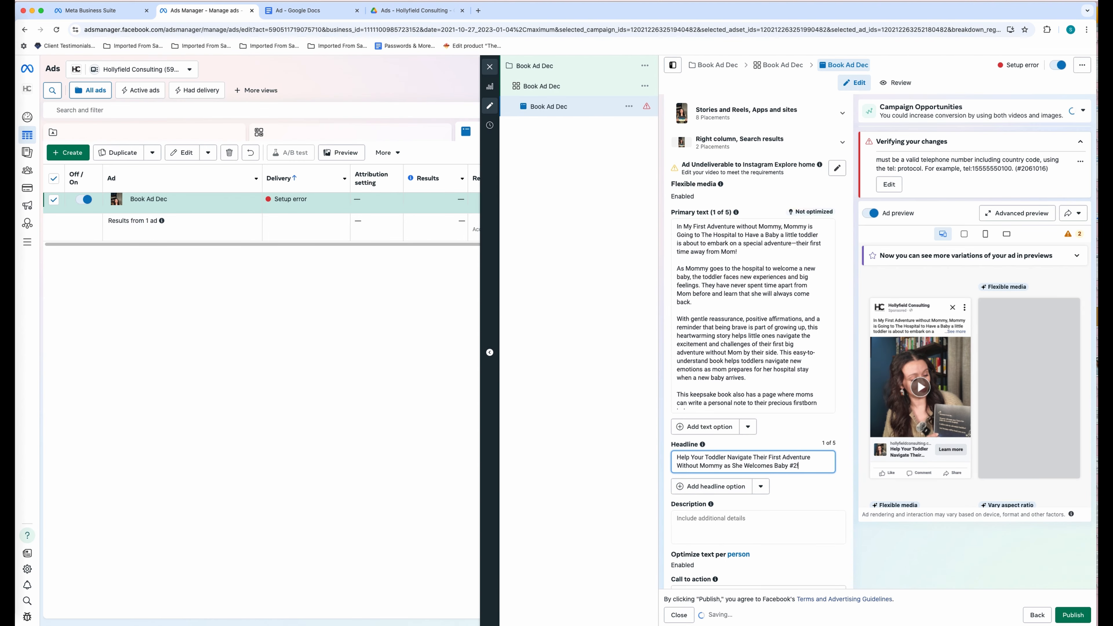
- Copy the Doc's new-emotions description paragraph into the ad's Description field
click(309, 10)
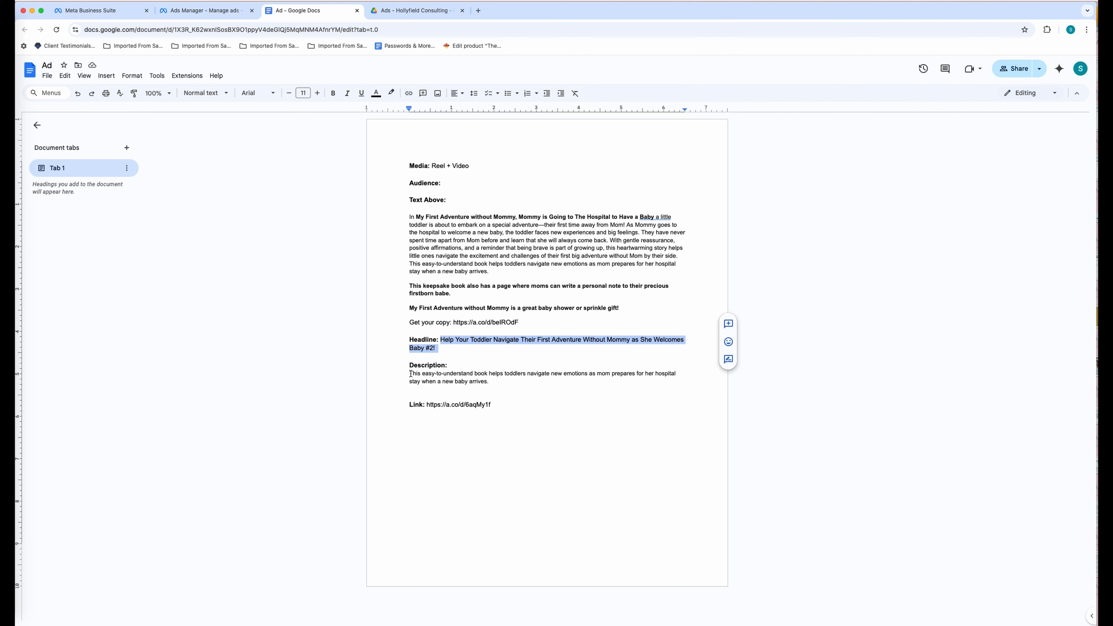
drag(411, 374, 485, 380)
click(210, 10)
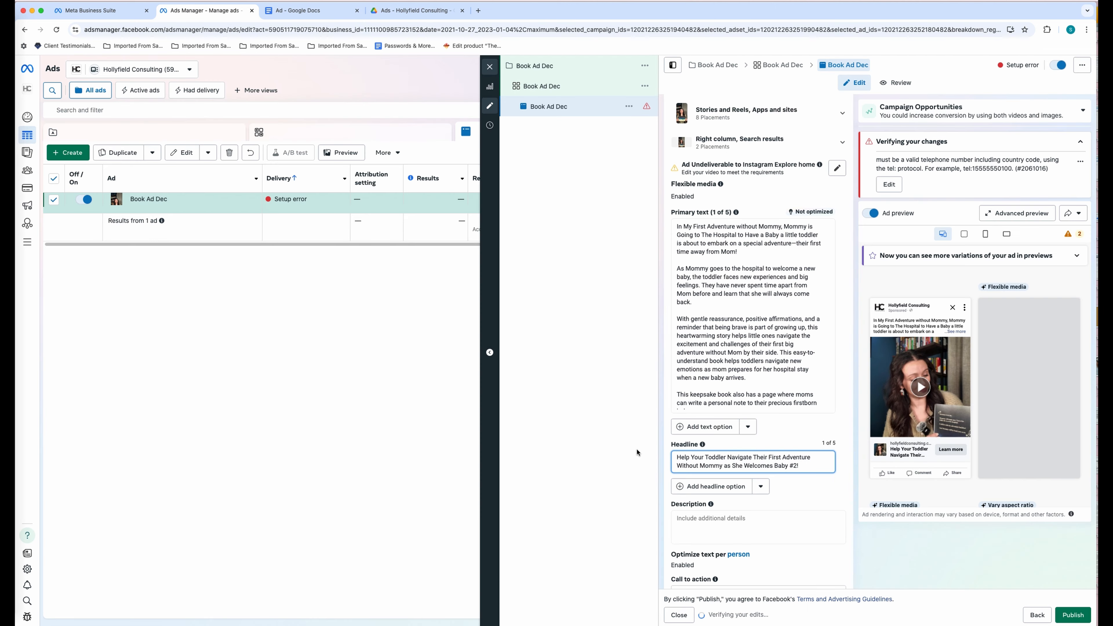
click(698, 527)
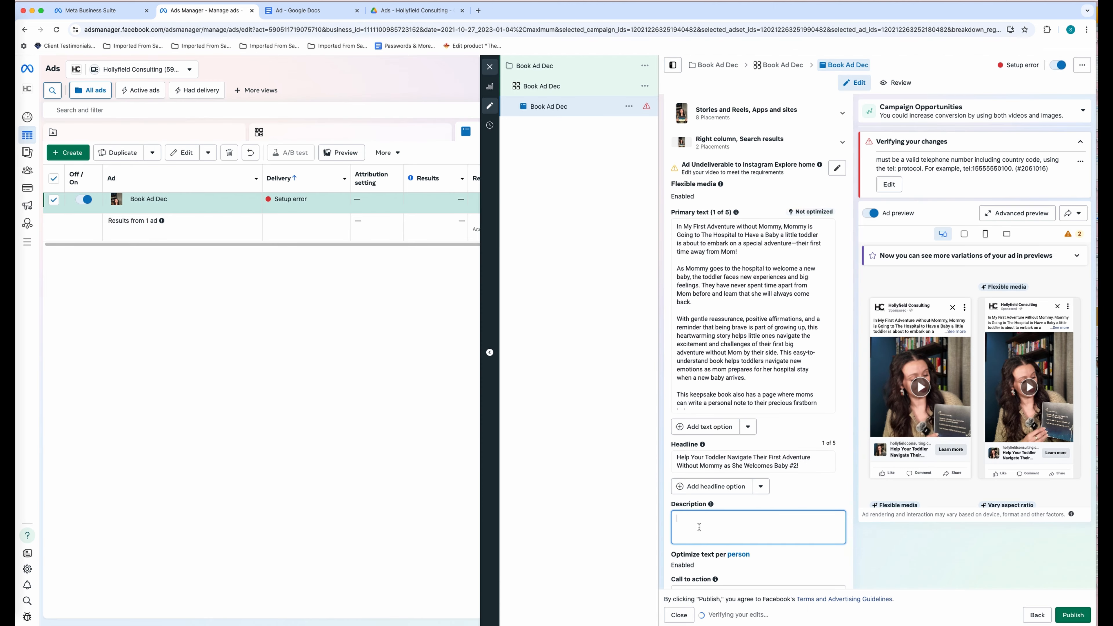
click(826, 497)
- Set the ad's call to action to Shop now
scroll(829, 496, down, 2)
scroll(828, 495, down, 3)
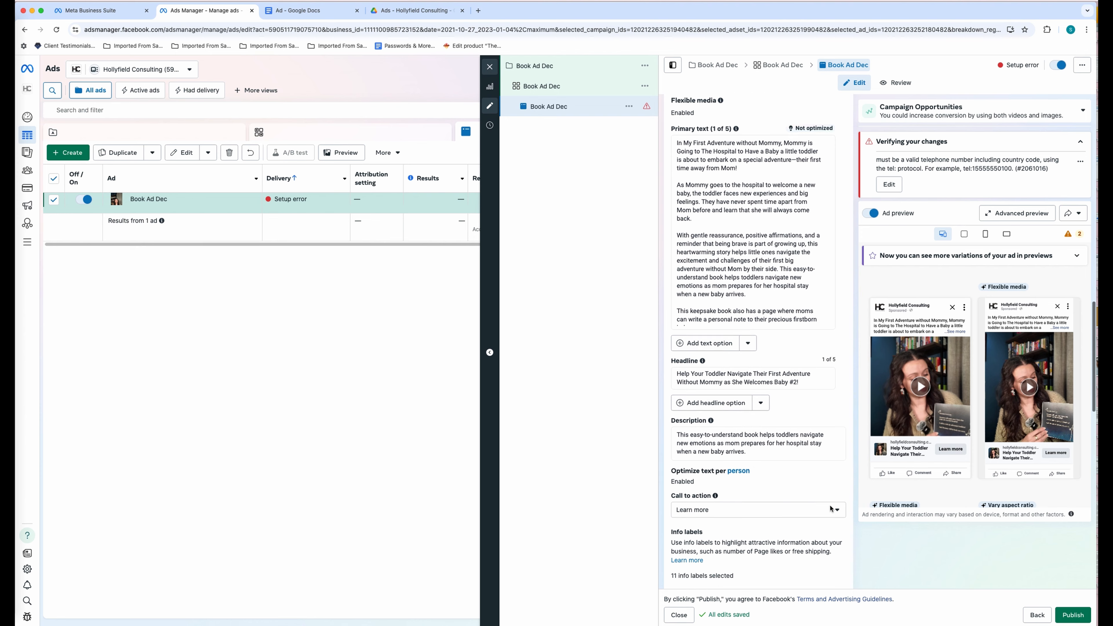
click(835, 407)
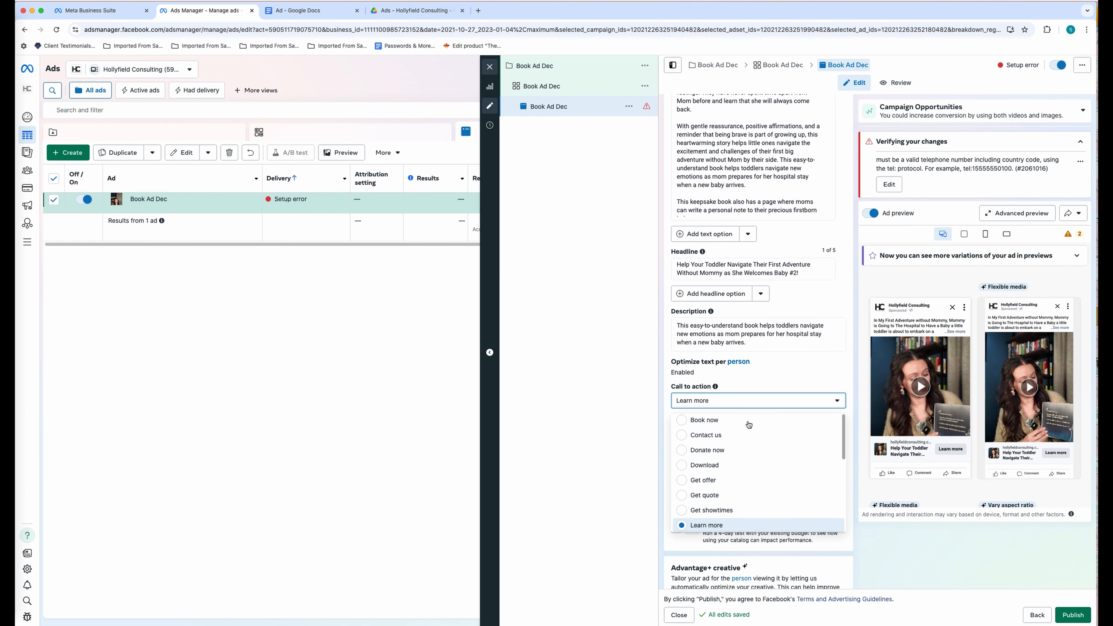
scroll(745, 439, down, 4)
scroll(742, 444, down, 1)
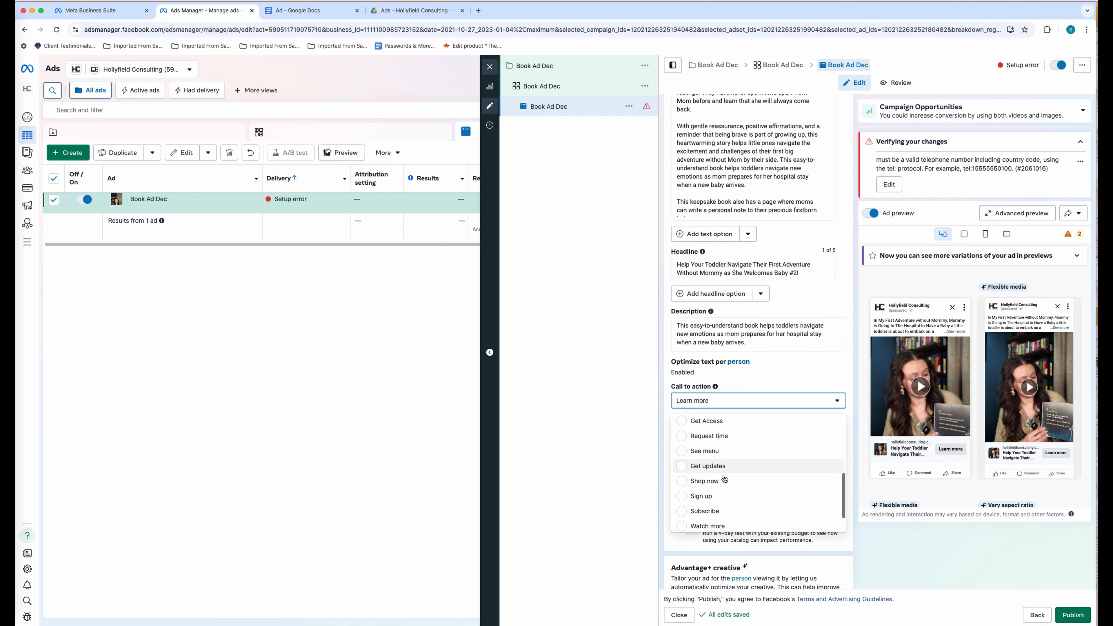
click(709, 482)
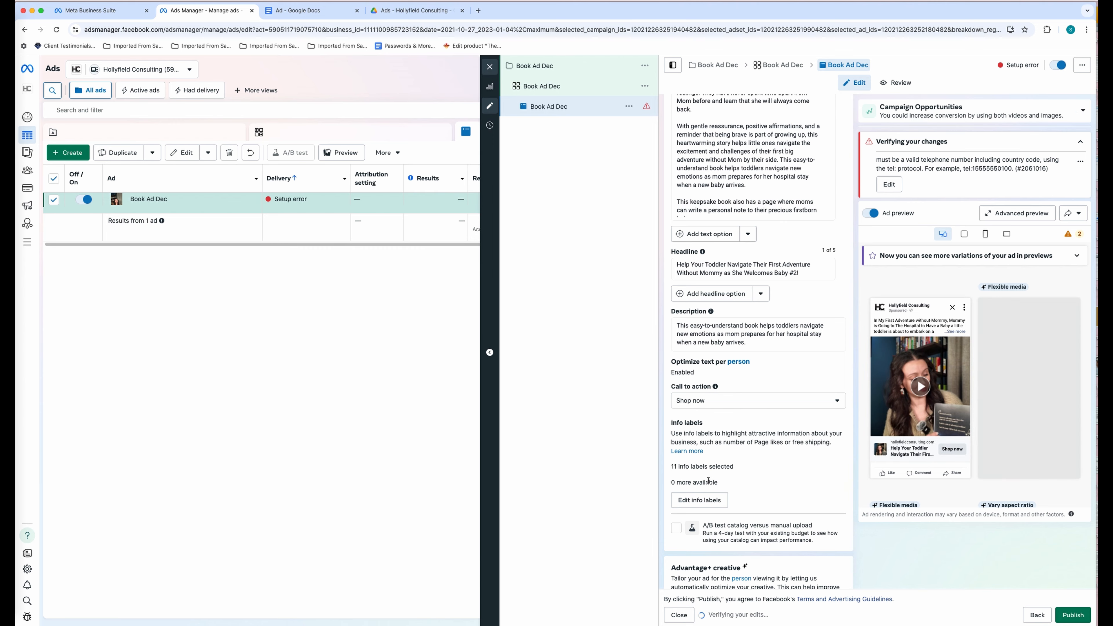
click(346, 9)
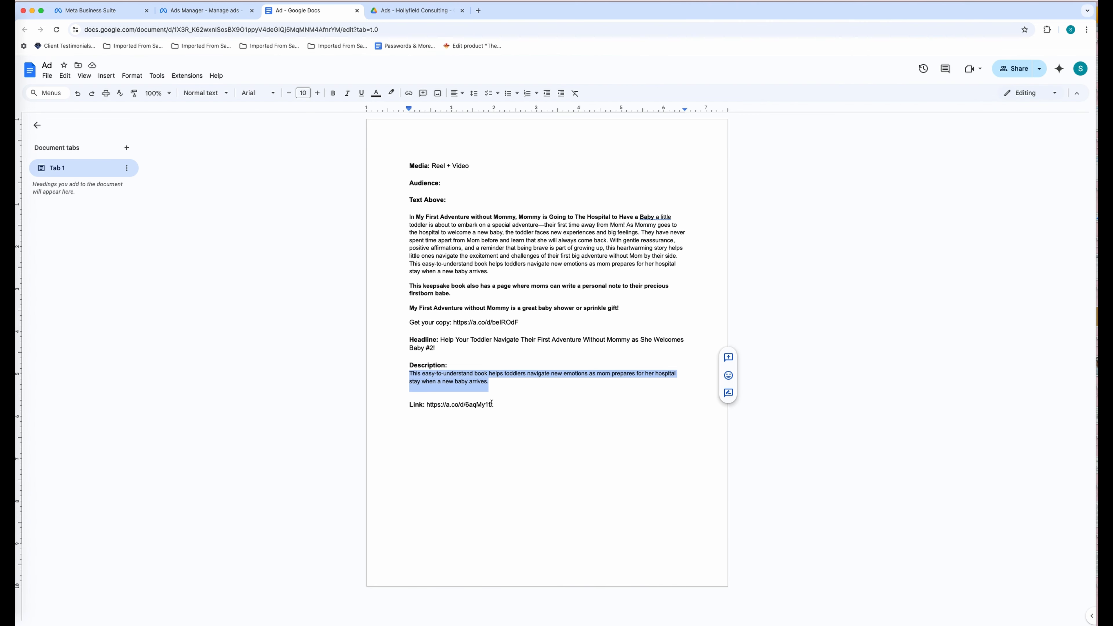
- Add the Amazon product link from the Doc, enter display link Amazon.com, and turn off the website call button
drag(491, 403, 438, 405)
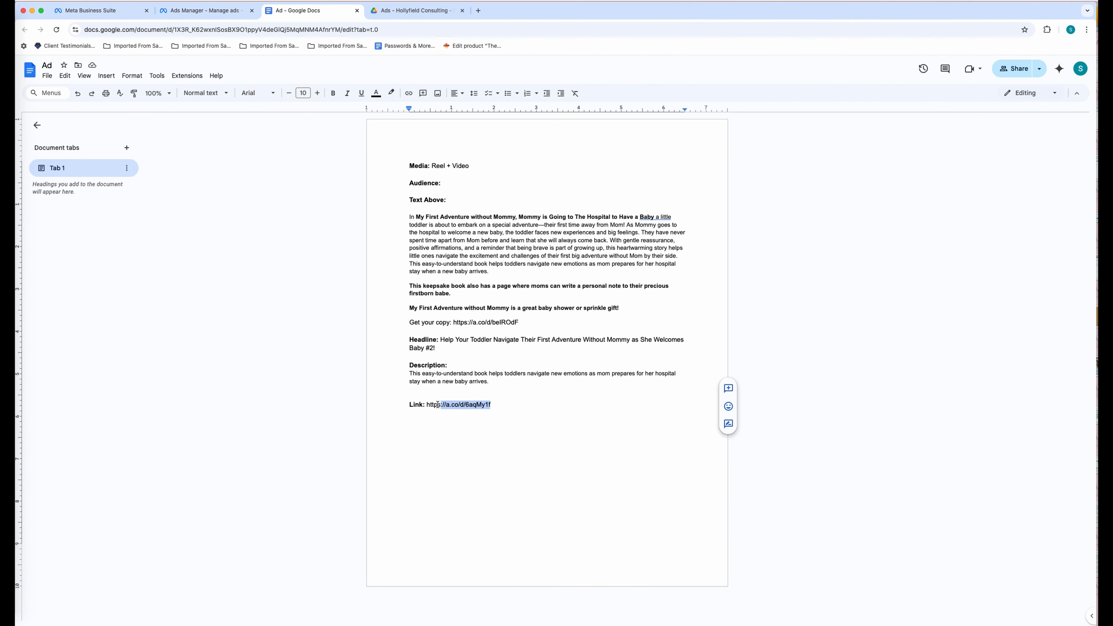
click(223, 13)
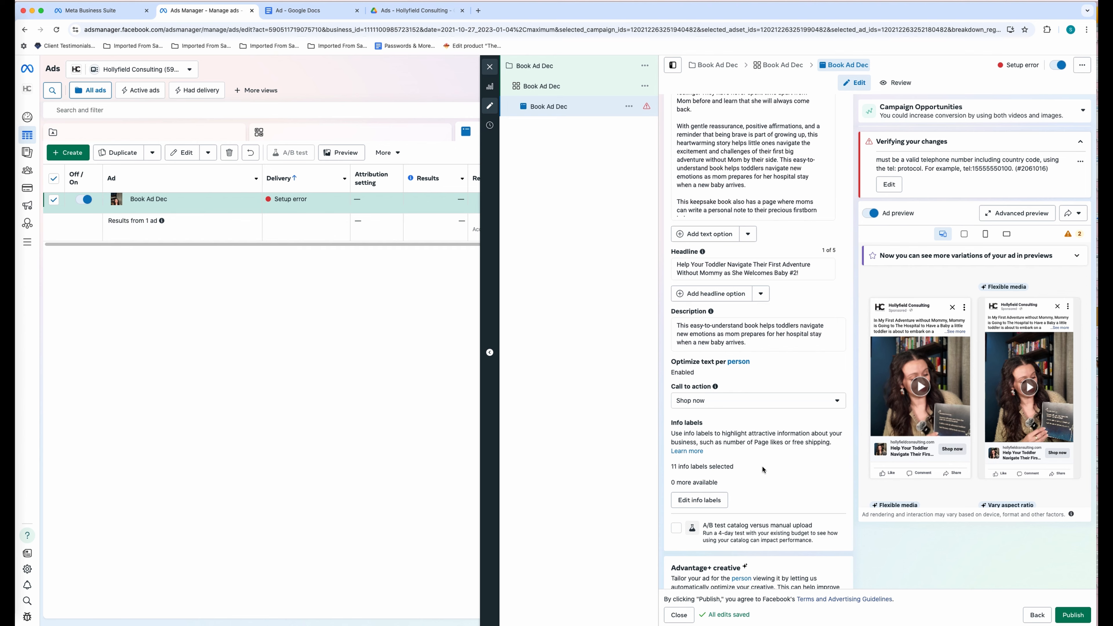
scroll(762, 467, down, 10)
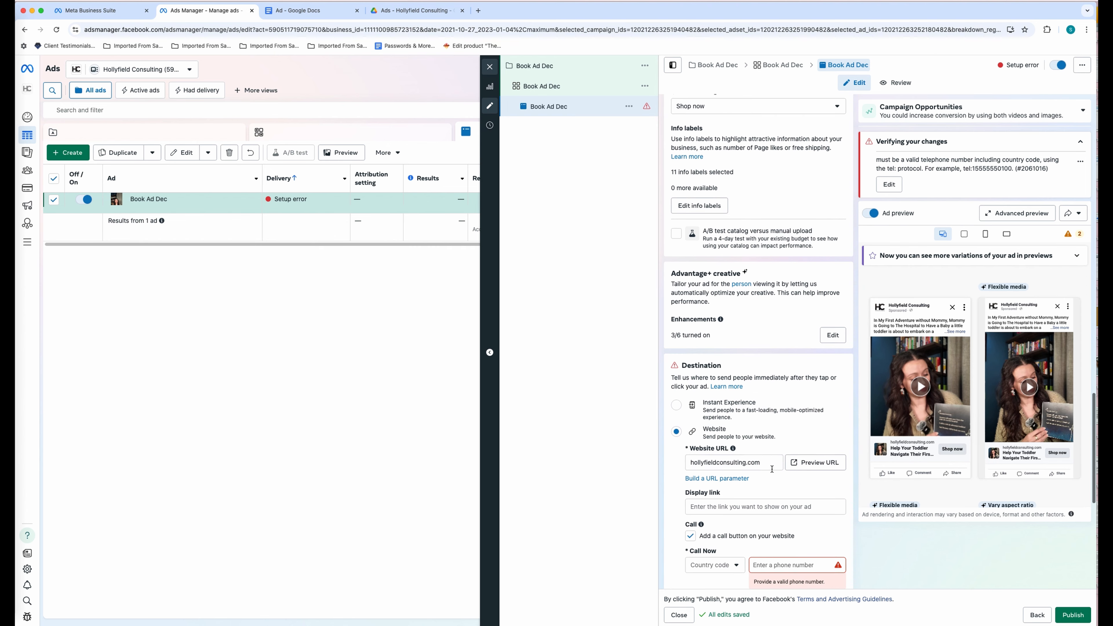
double_click(760, 458)
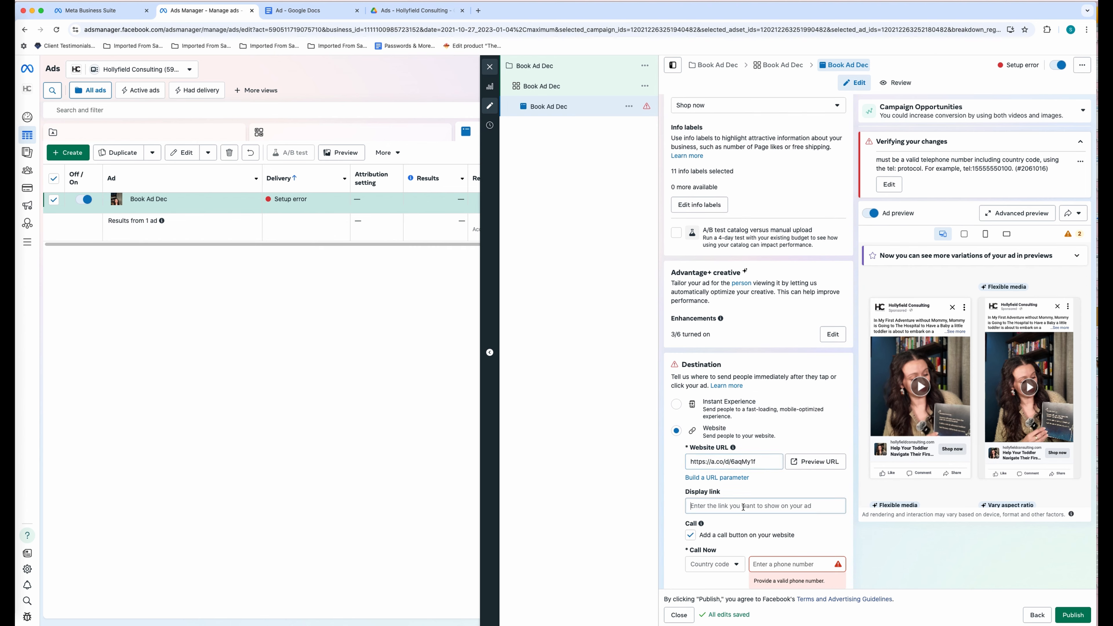
text(Amazon)
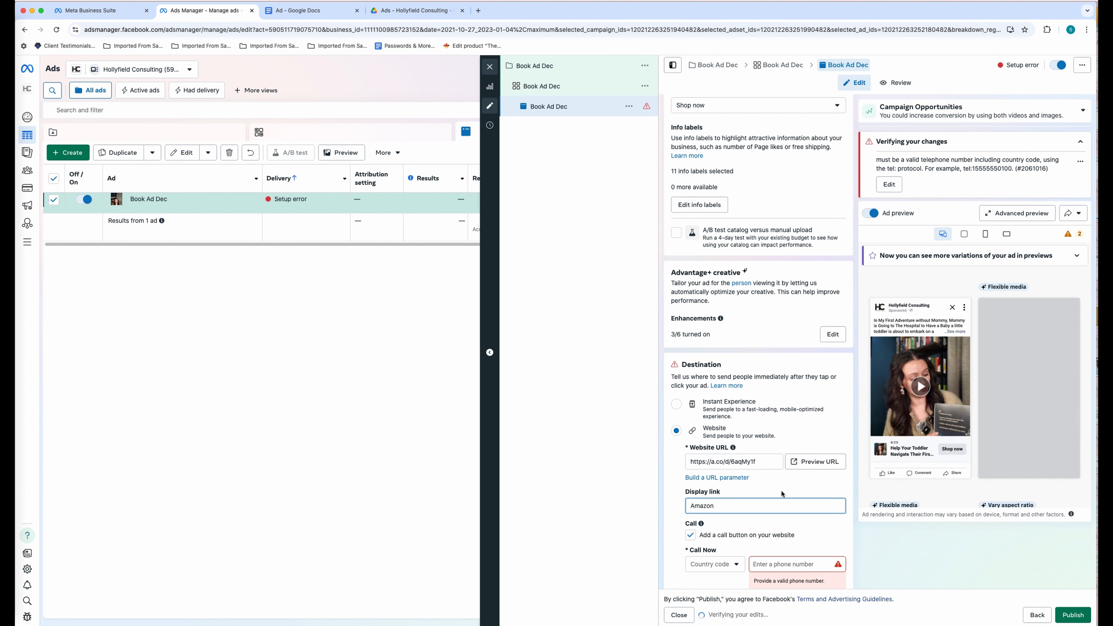
scroll(806, 512, down, 3)
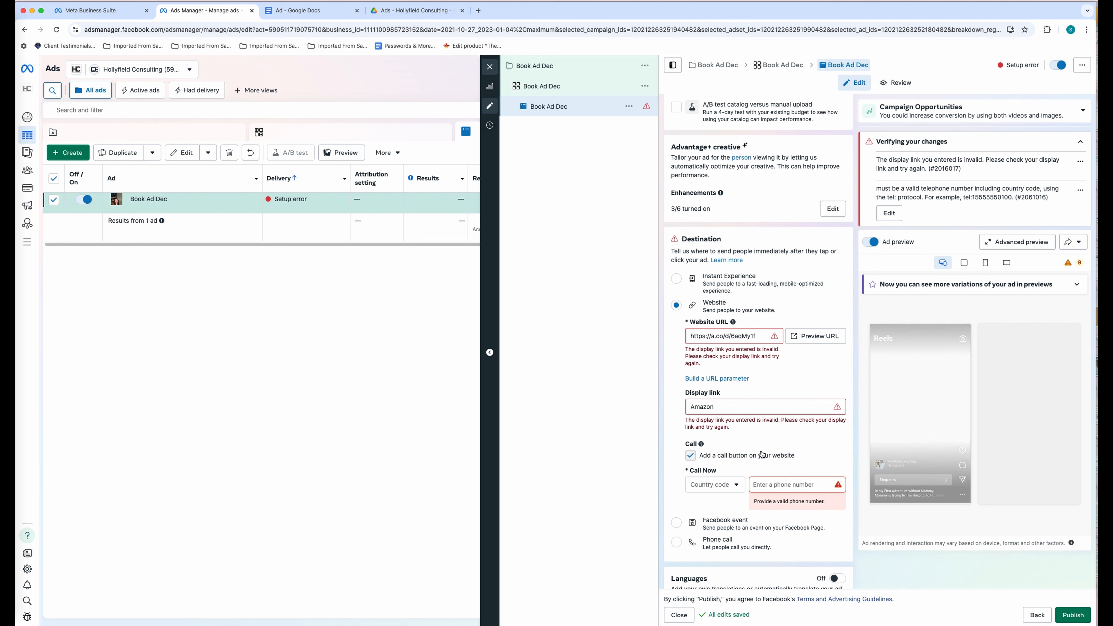
click(796, 456)
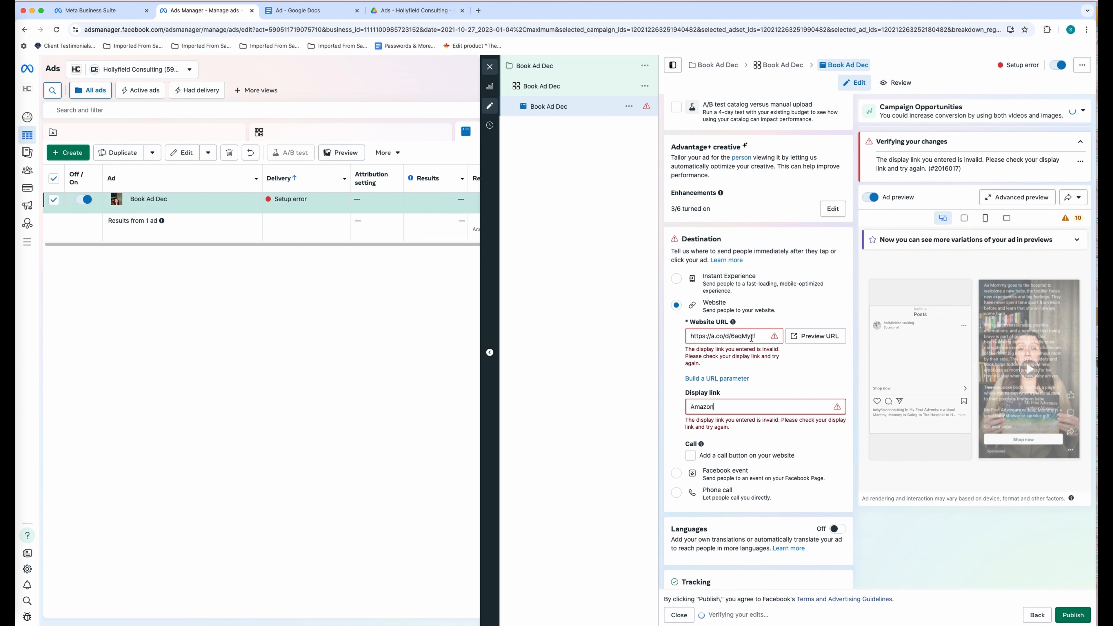
text(.c)
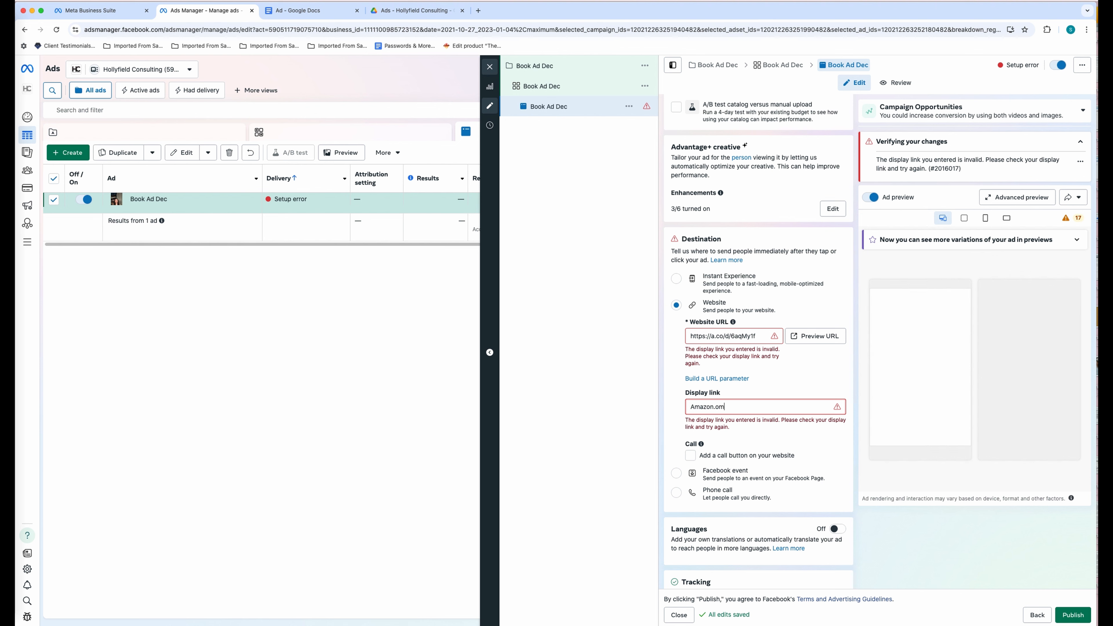
text(om)
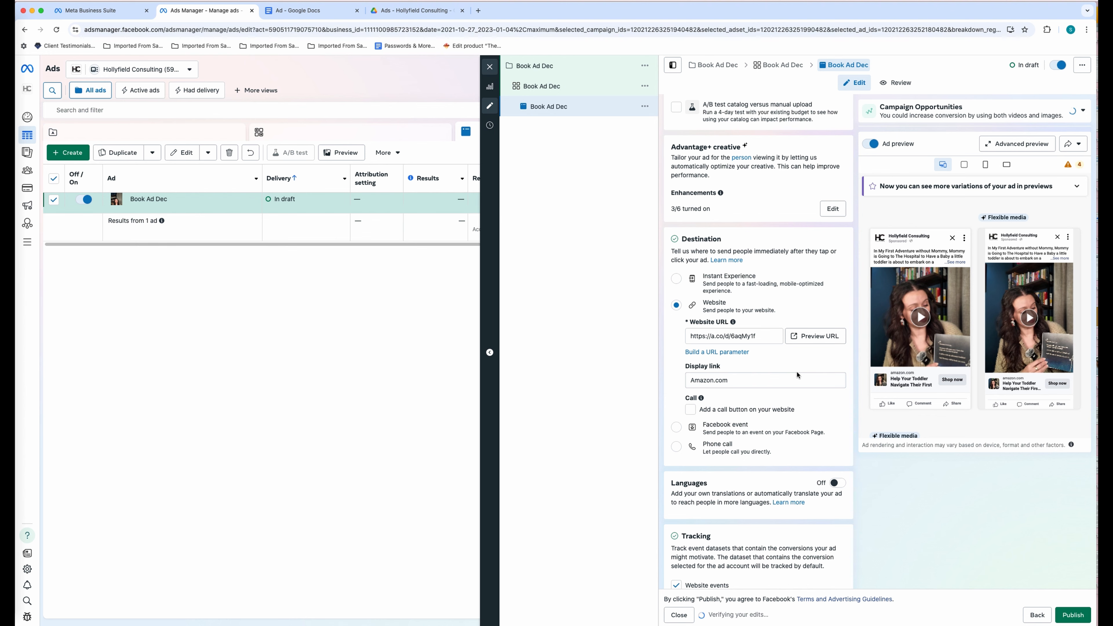
- Open Advanced preview to see the ad across Facebook and Instagram placements
scroll(797, 373, down, 5)
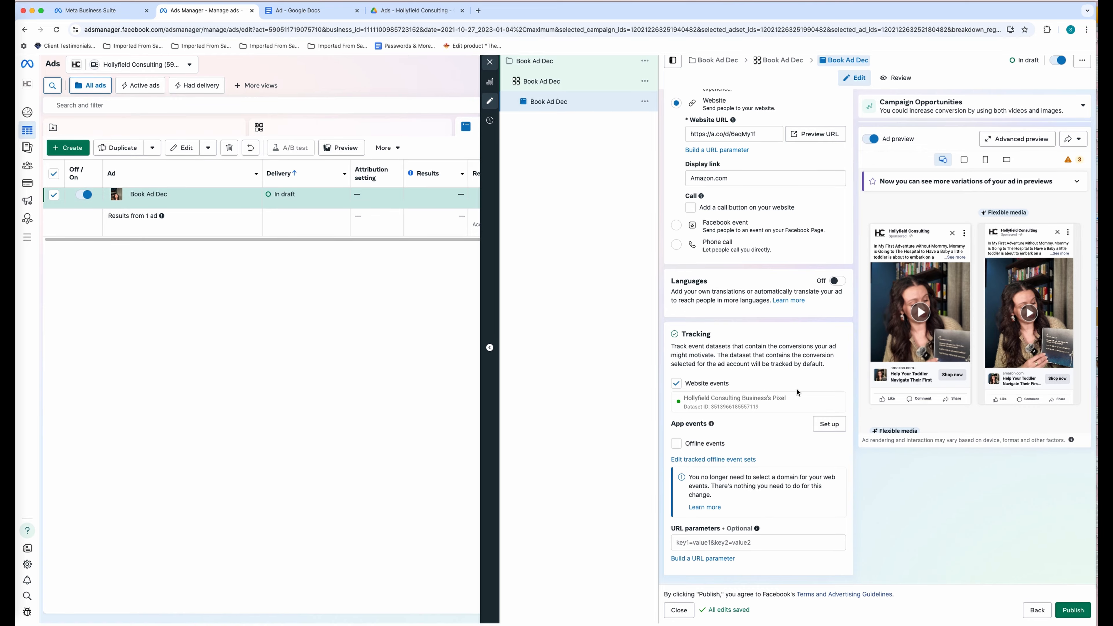
scroll(766, 386, up, 7)
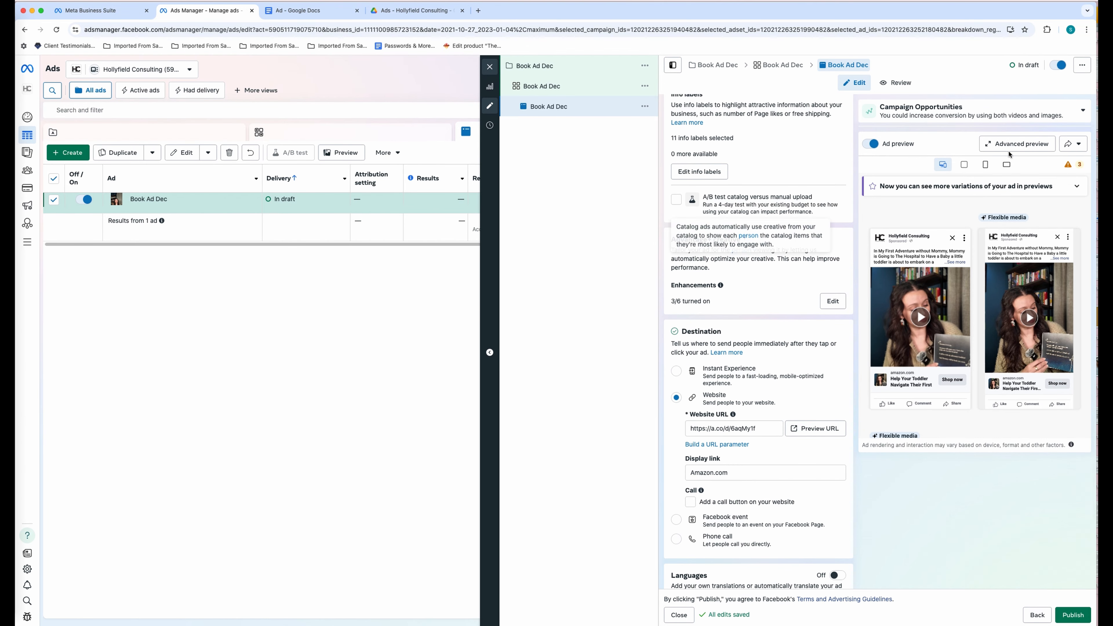
click(1041, 150)
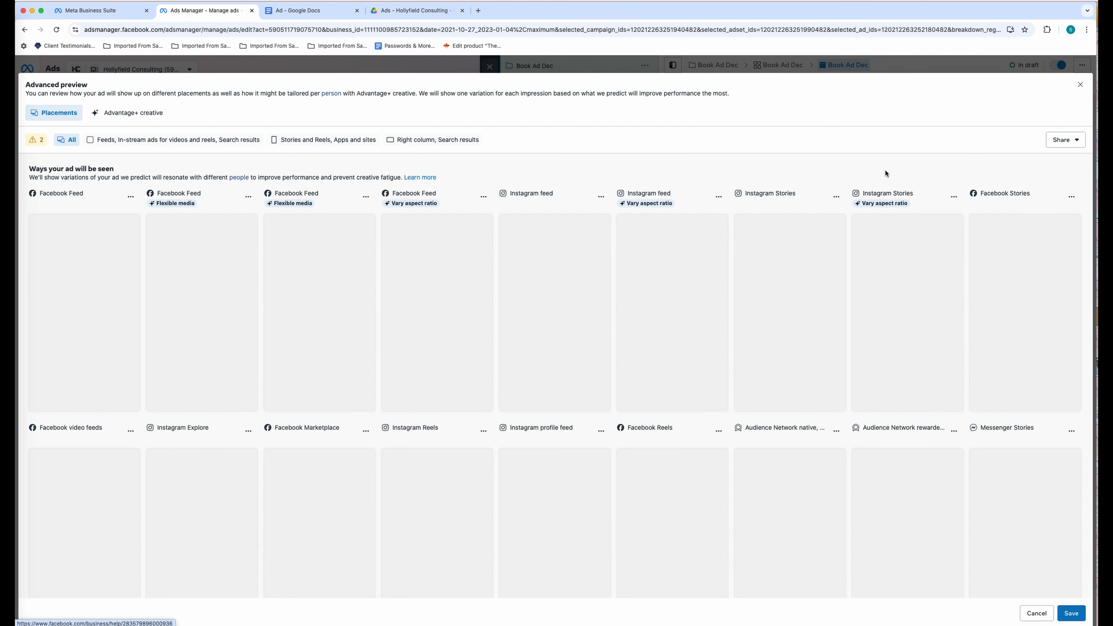
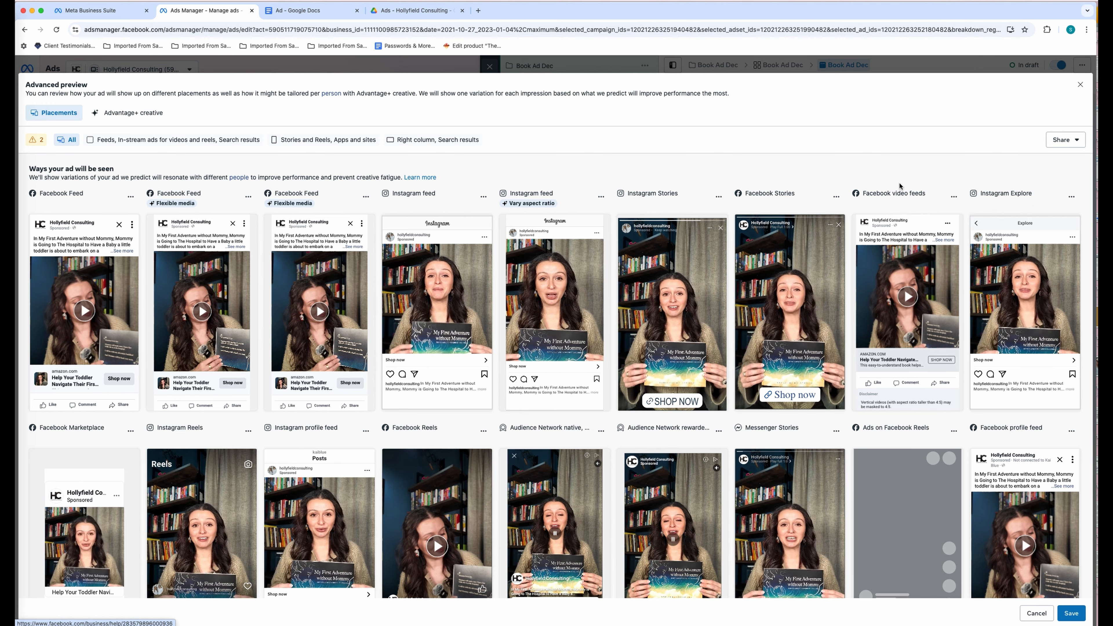
- Review the Facebook and Instagram placement previews, then save and close Advanced preview
scroll(901, 187, down, 3)
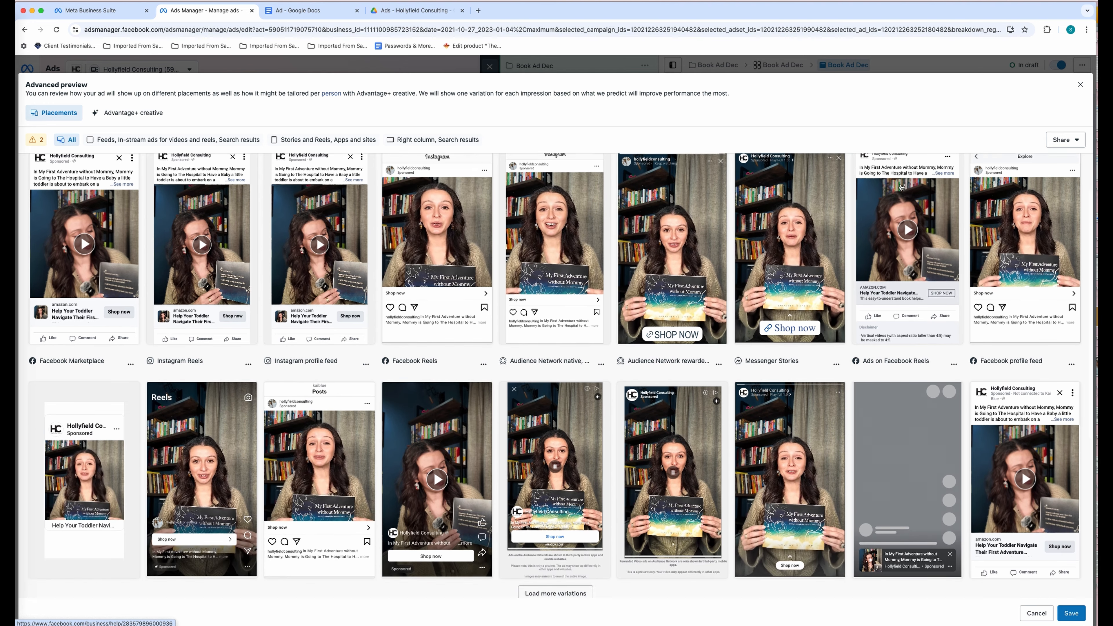
scroll(903, 188, down, 2)
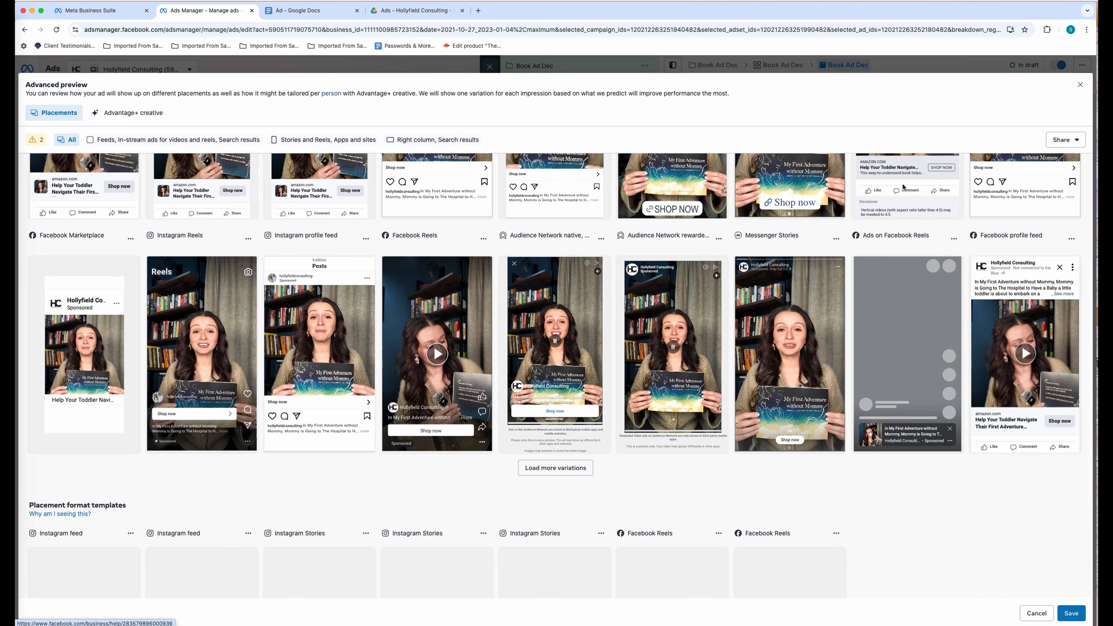
scroll(903, 186, down, 1)
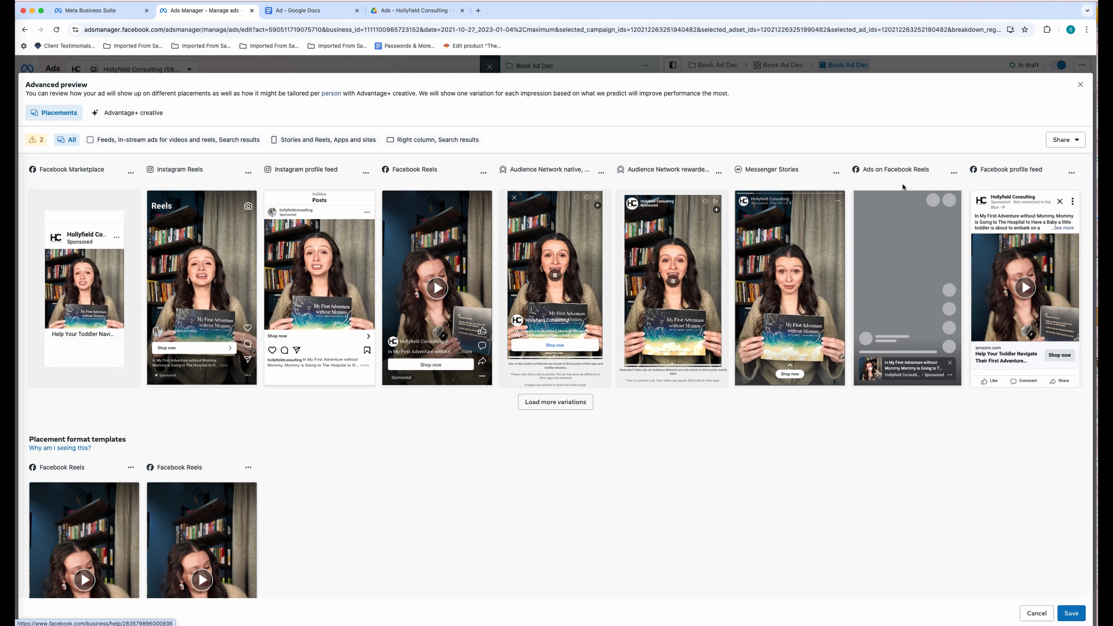
scroll(902, 186, down, 2)
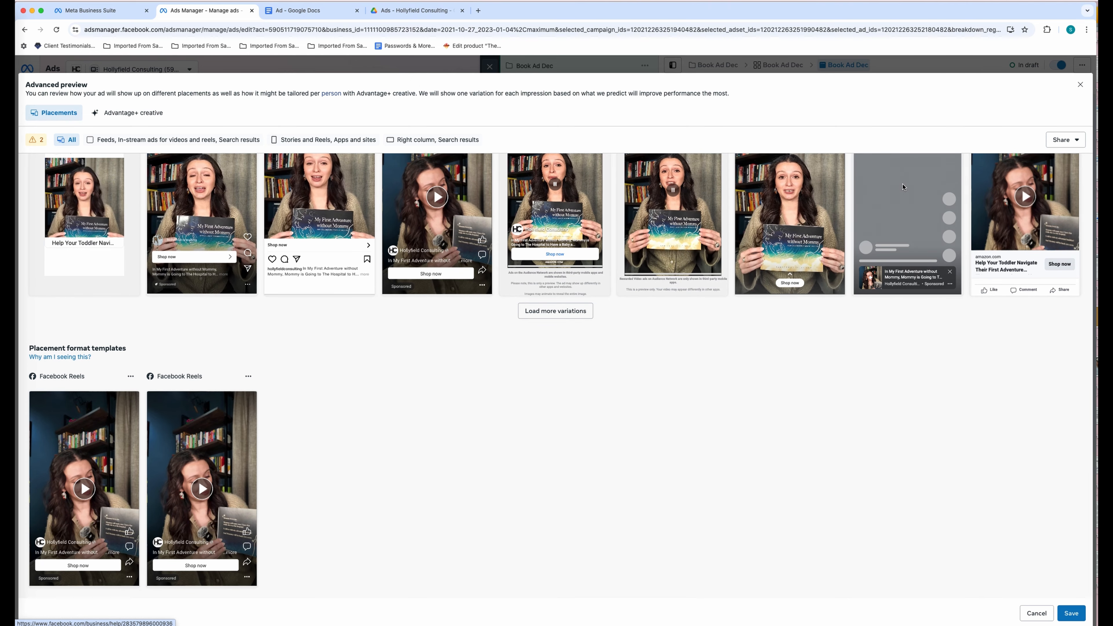
scroll(902, 186, up, 1)
scroll(902, 186, up, 5)
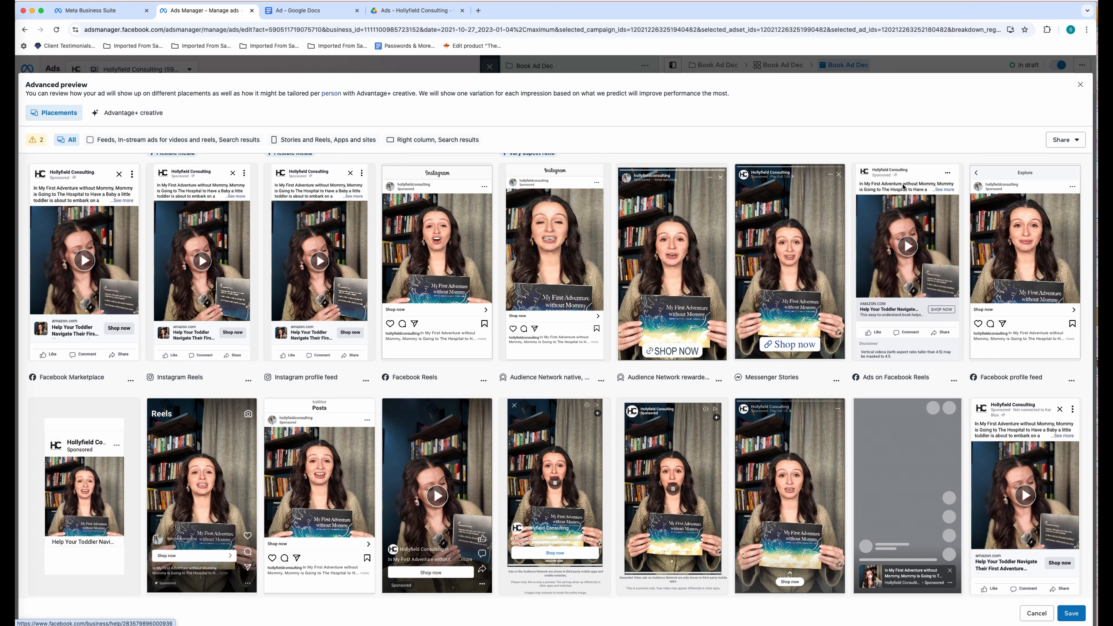
scroll(903, 186, down, 1)
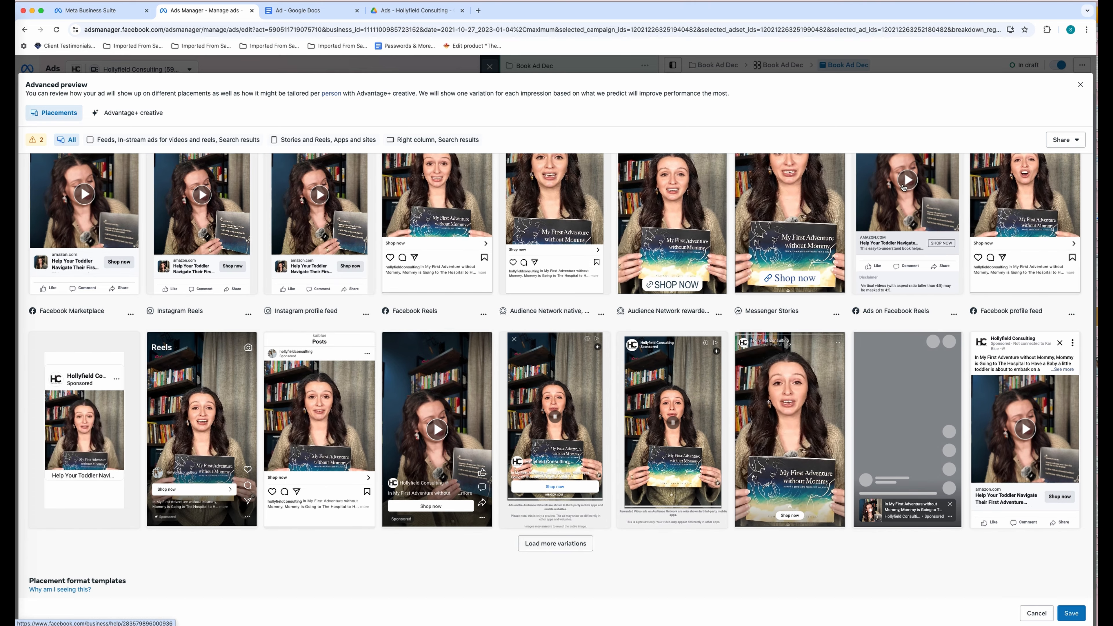
scroll(903, 187, up, 1)
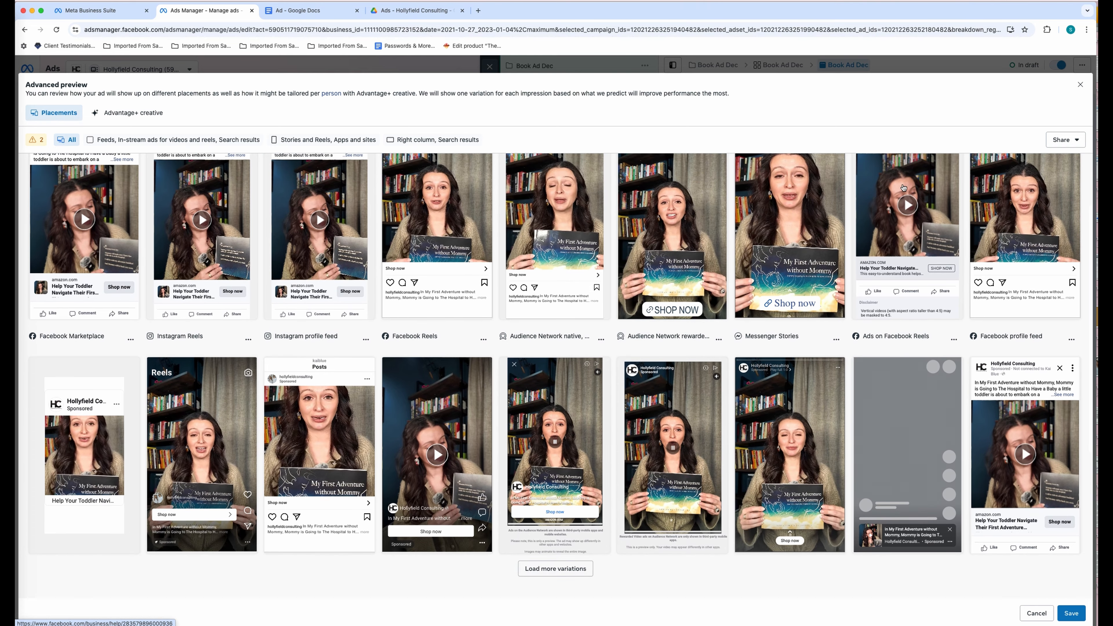
scroll(904, 187, up, 3)
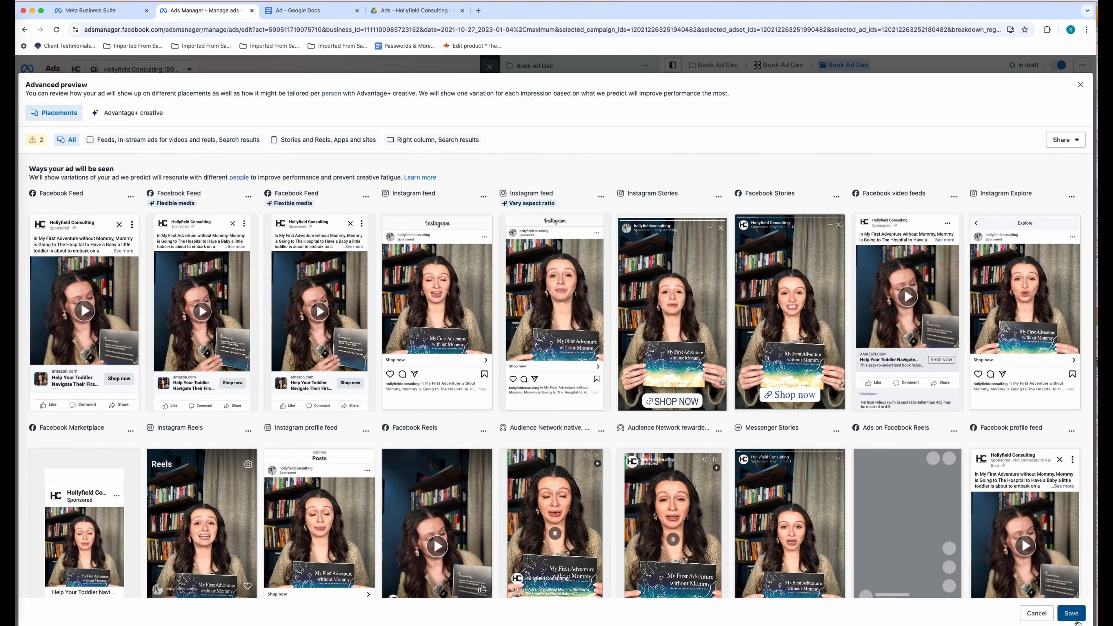
click(1075, 620)
- Save and publish the Book Ad Dec campaign, ad set and ad, then close the editor
scroll(906, 483, down, 5)
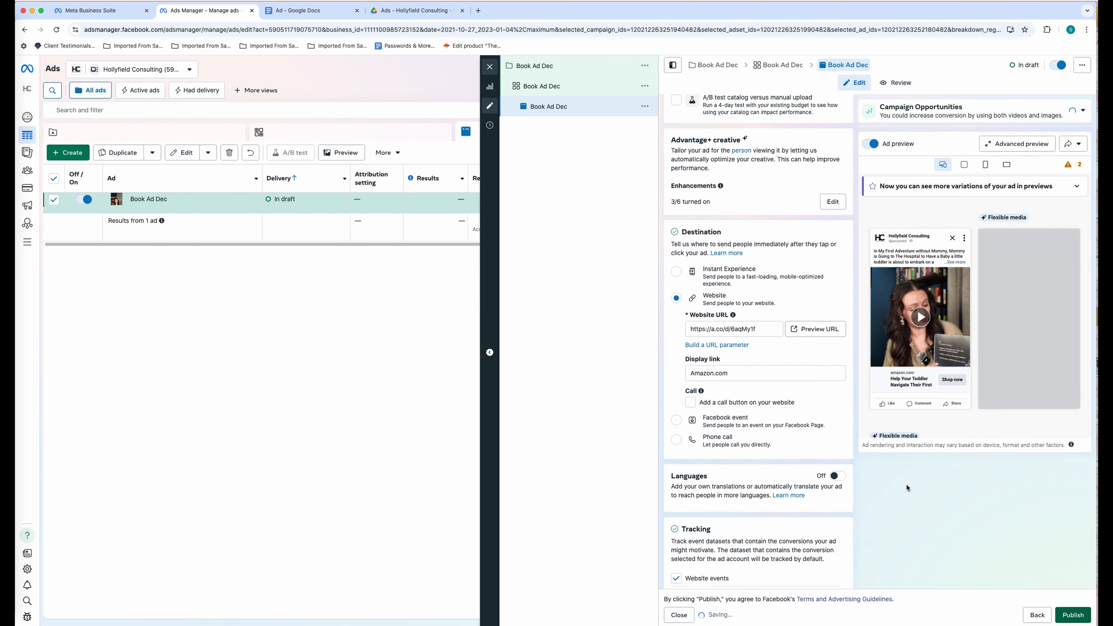
scroll(906, 484, down, 2)
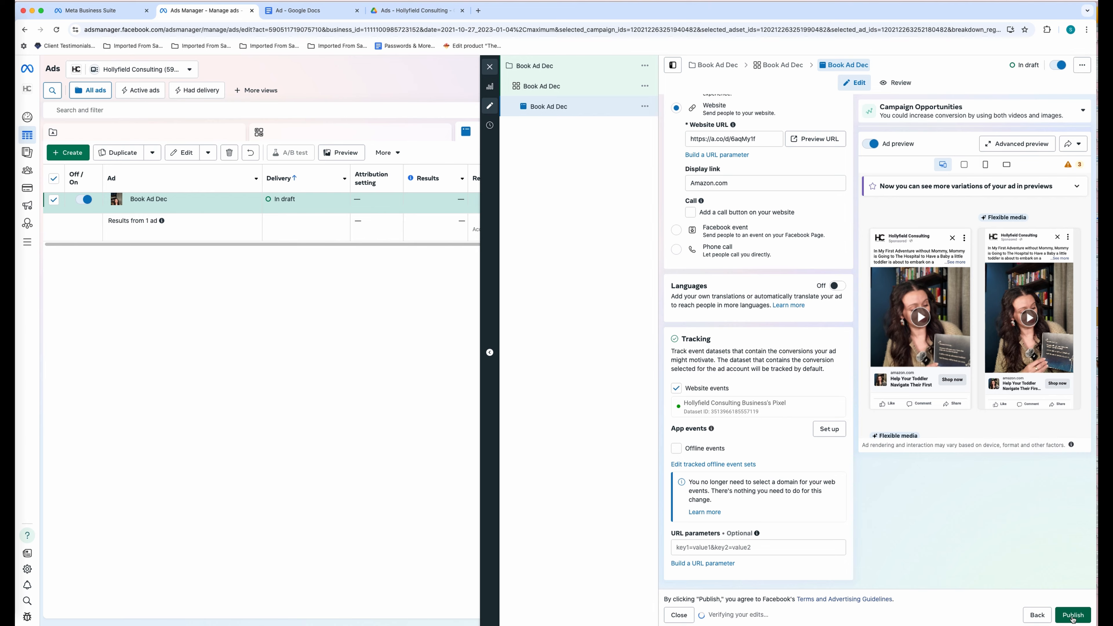
click(1073, 615)
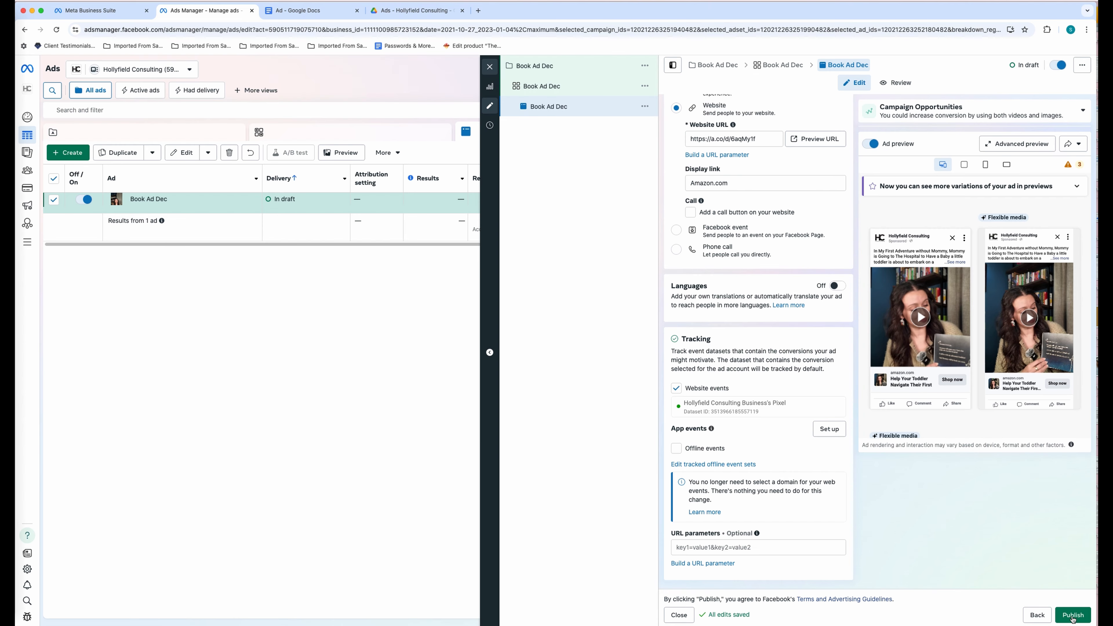
click(1073, 616)
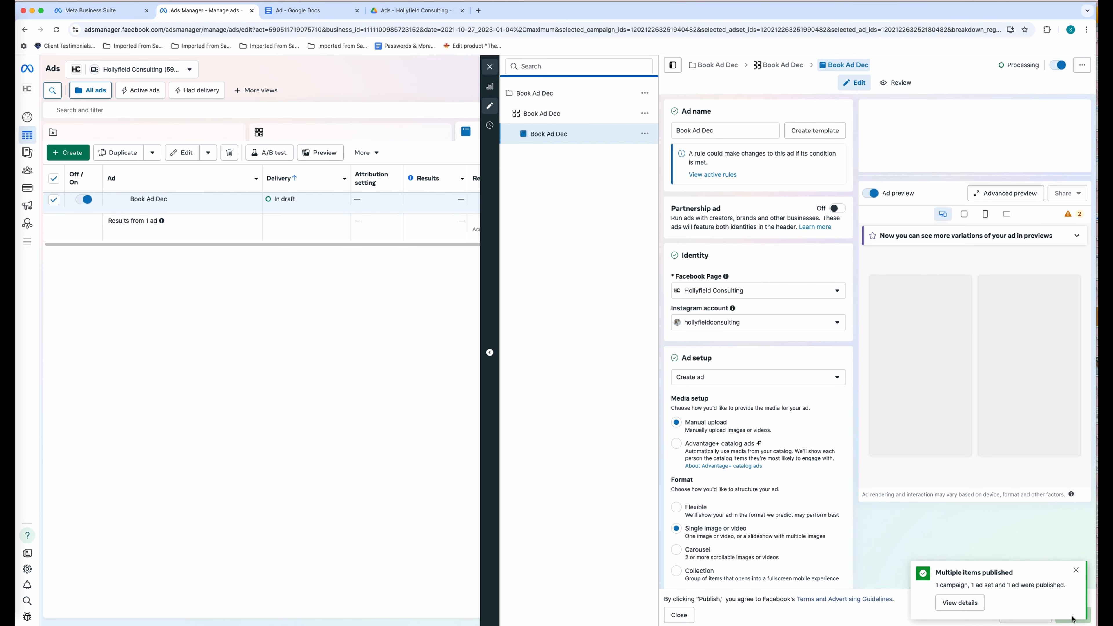
click(1077, 572)
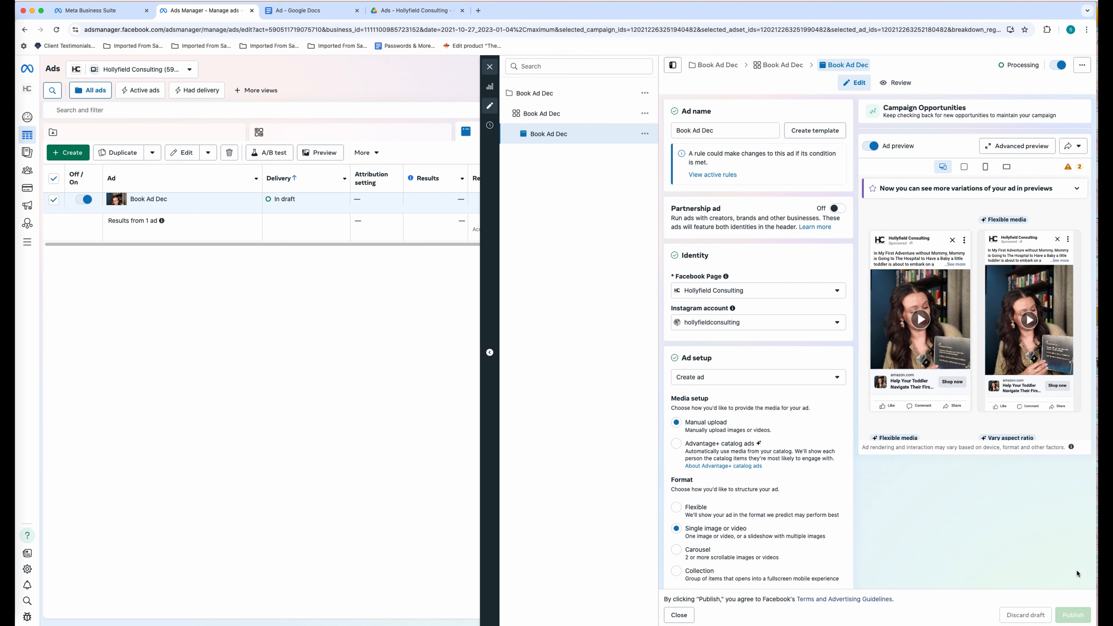
click(490, 67)
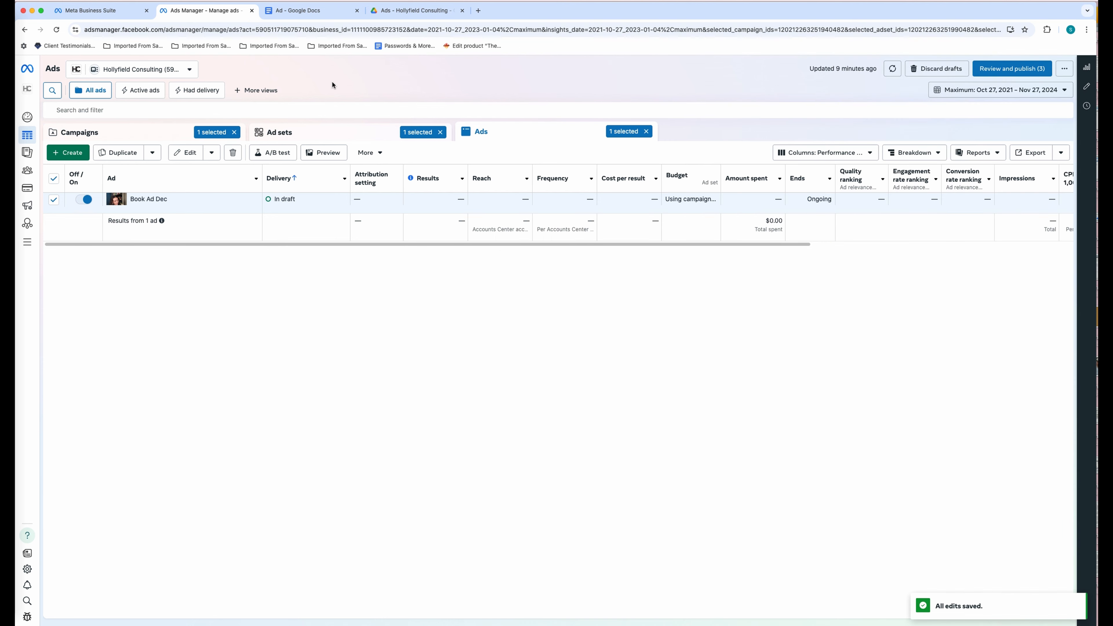
- Check the ad sets of the Book | My First Adventure without Mommy Ad and Book Ad Dec campaigns
click(141, 140)
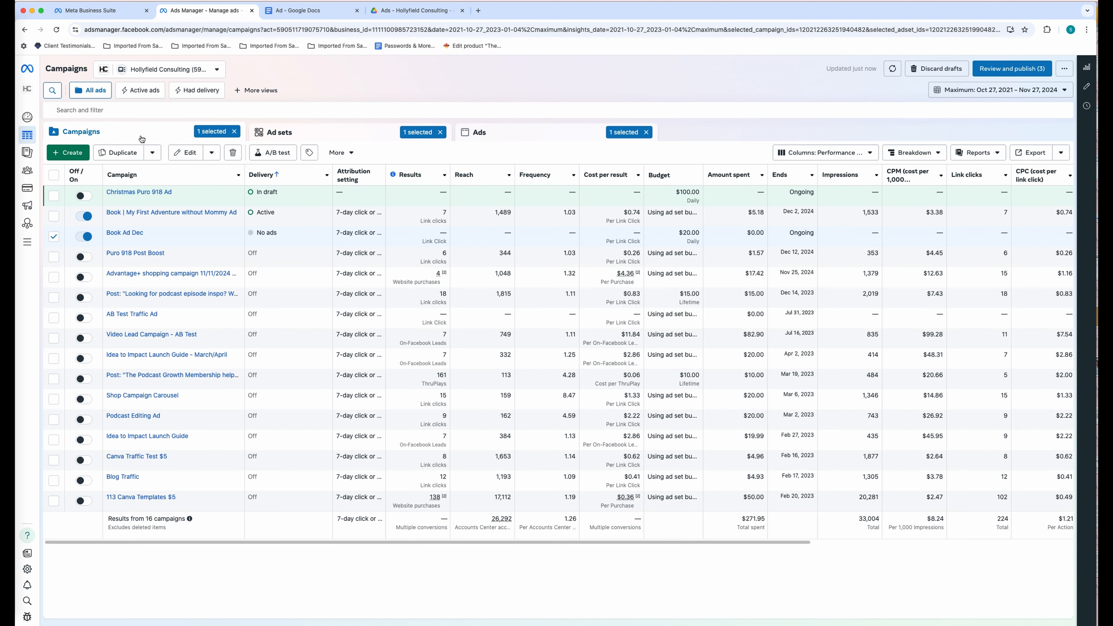
click(129, 215)
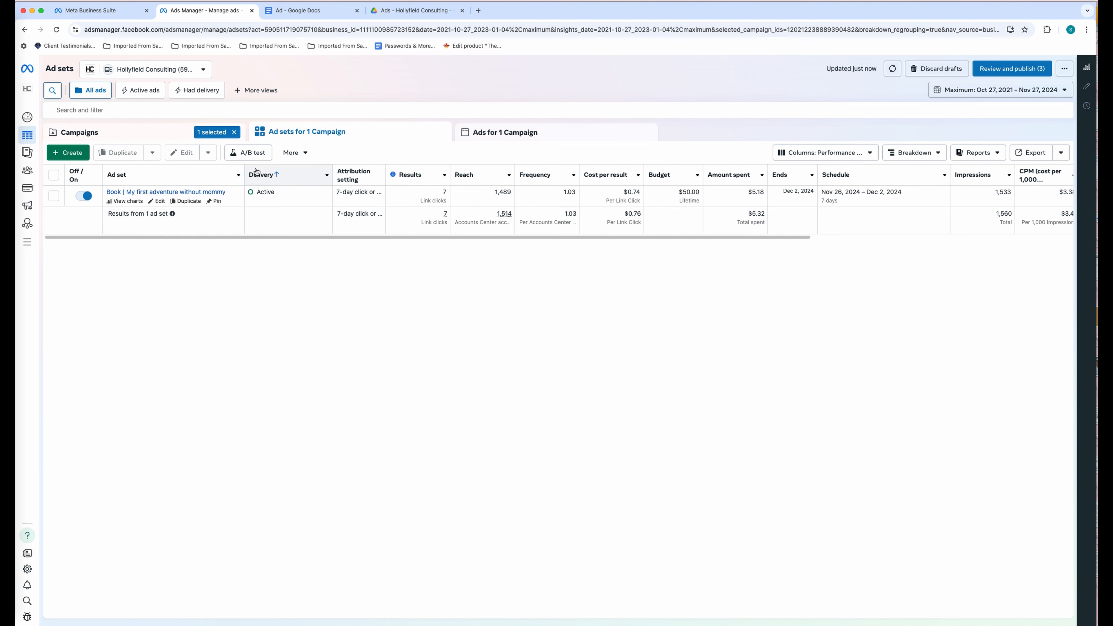
click(150, 137)
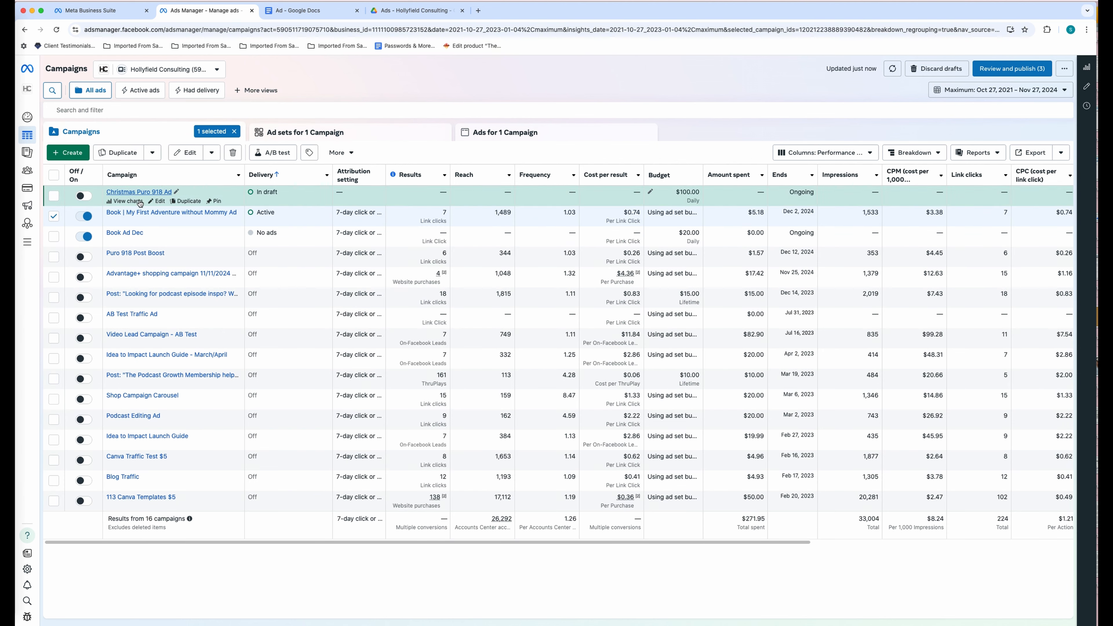
click(130, 234)
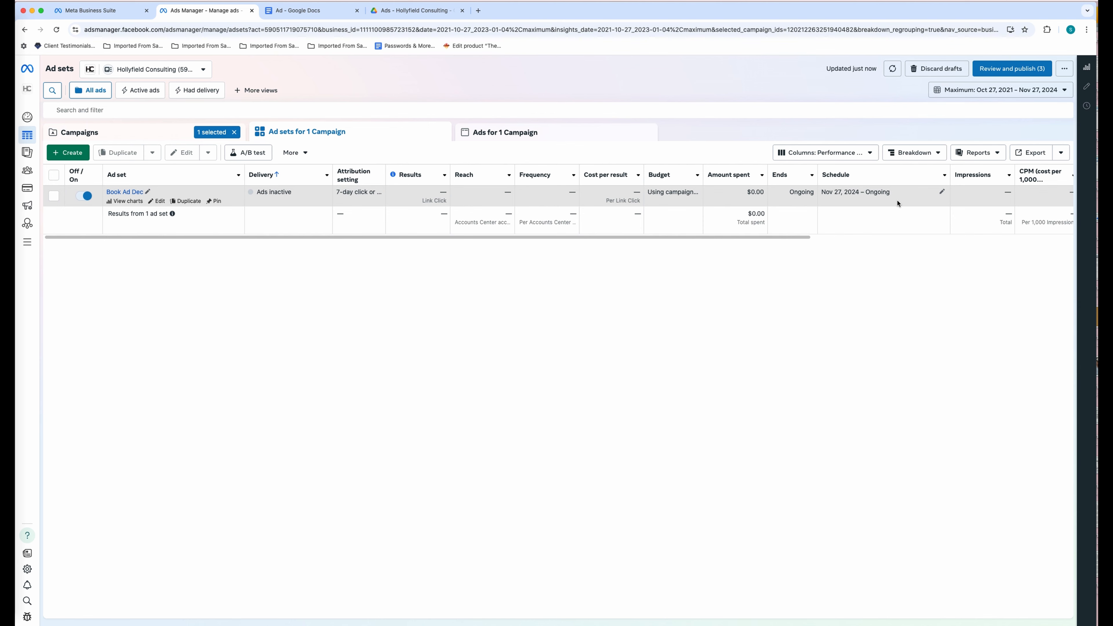
scroll(896, 199, right, 3)
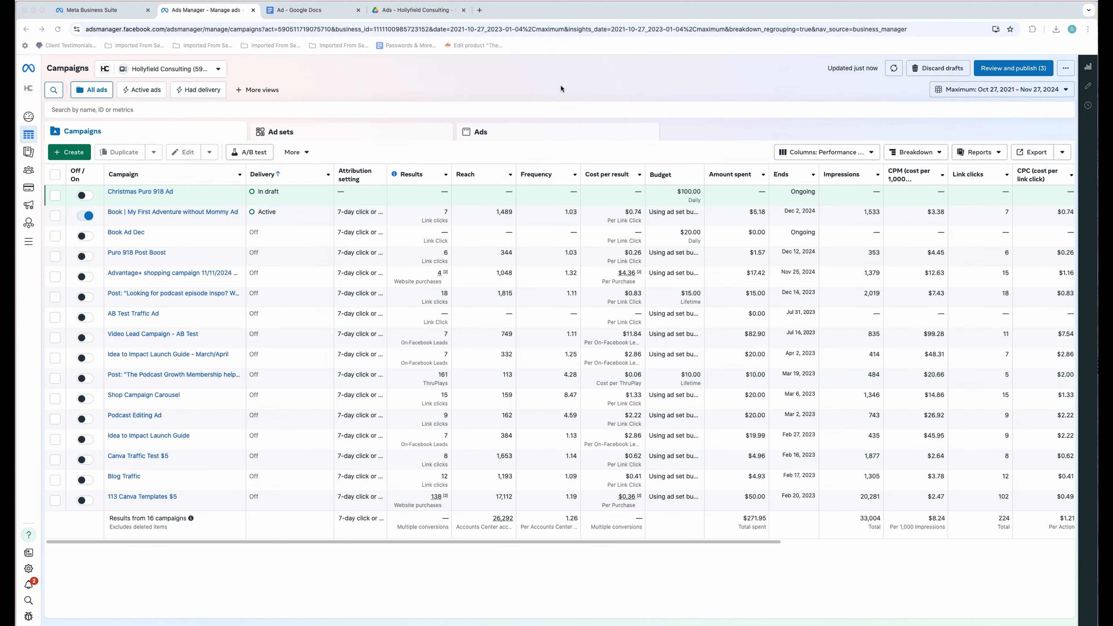
- Create a new Traffic-objective campaign using the manual setup
click(71, 151)
click(482, 248)
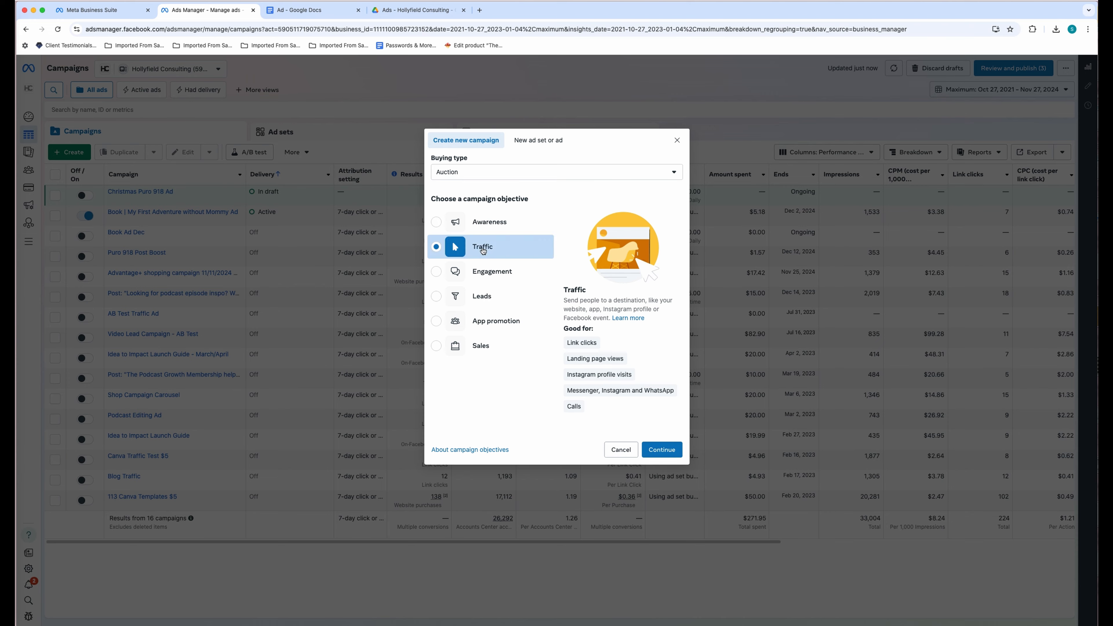
click(662, 449)
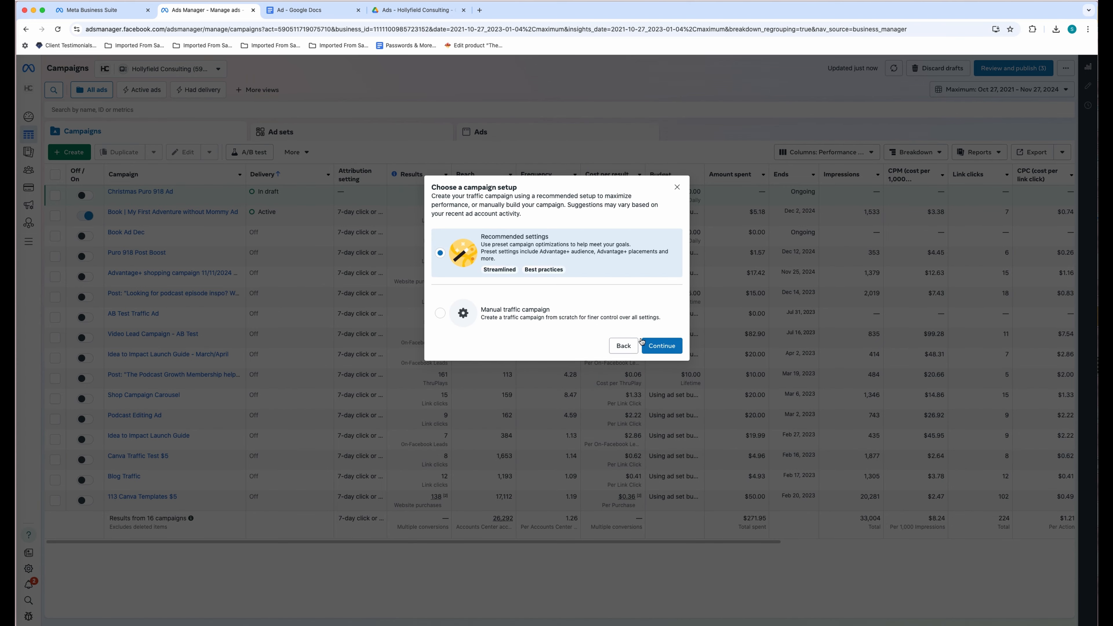
click(578, 315)
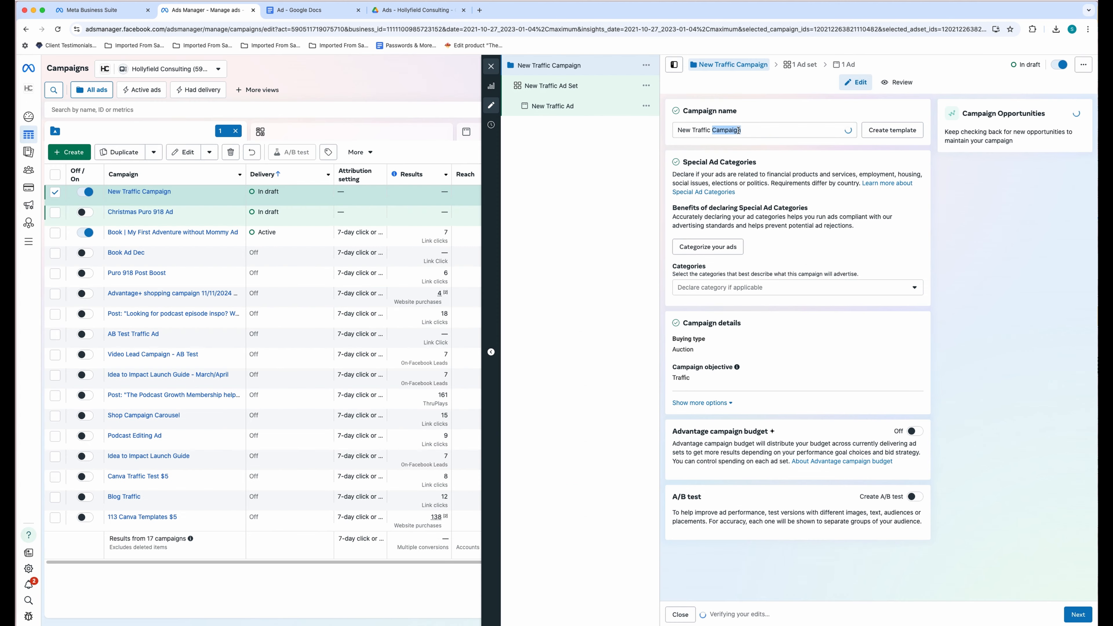
- Rename the campaign to 'Book Ad 3 - Lookalike Audience'
triple_click(734, 130)
text(K)
key(BackSpace)
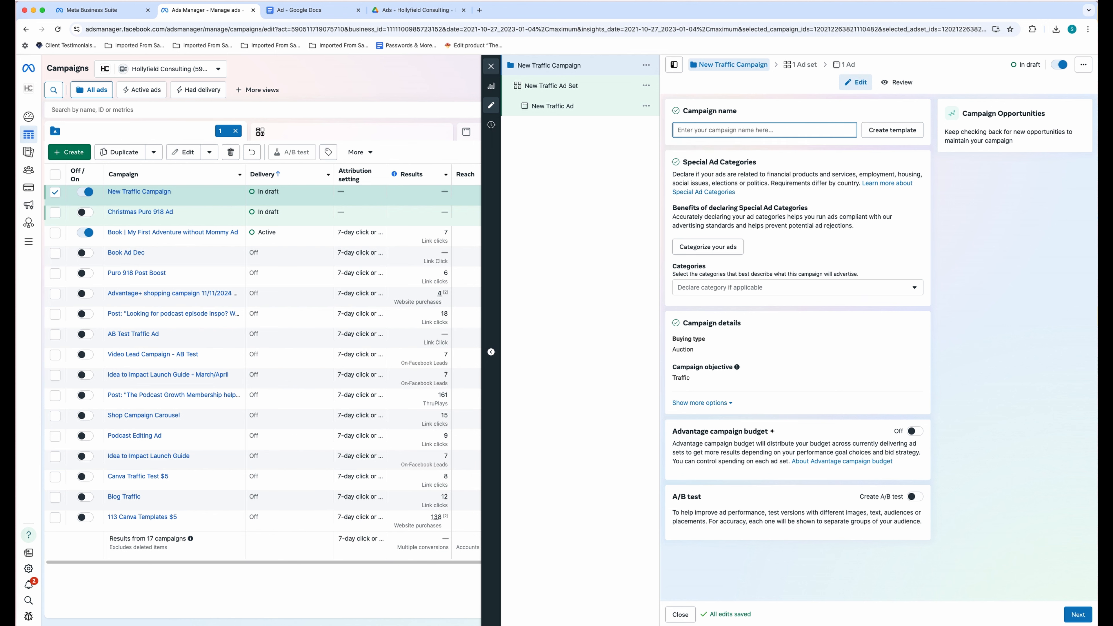
text(Book Ad 3 -  Lookalike Audience)
key(super+a)
key(super+c)
click(774, 115)
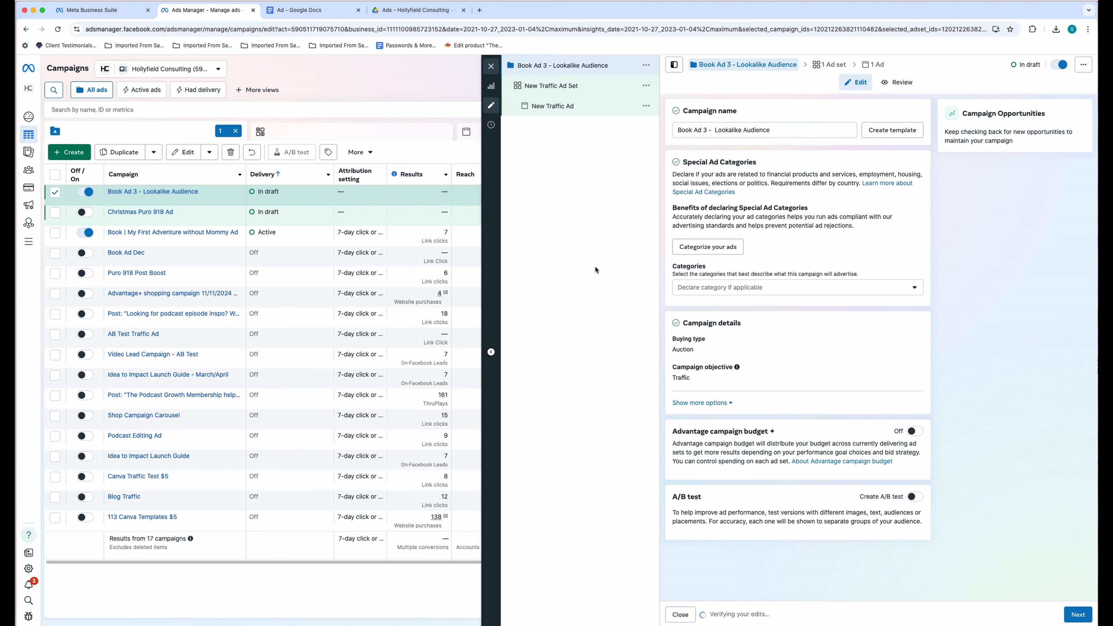
- Leave Special Ad Categories empty and turn on a $20.00 daily Advantage campaign budget
click(787, 289)
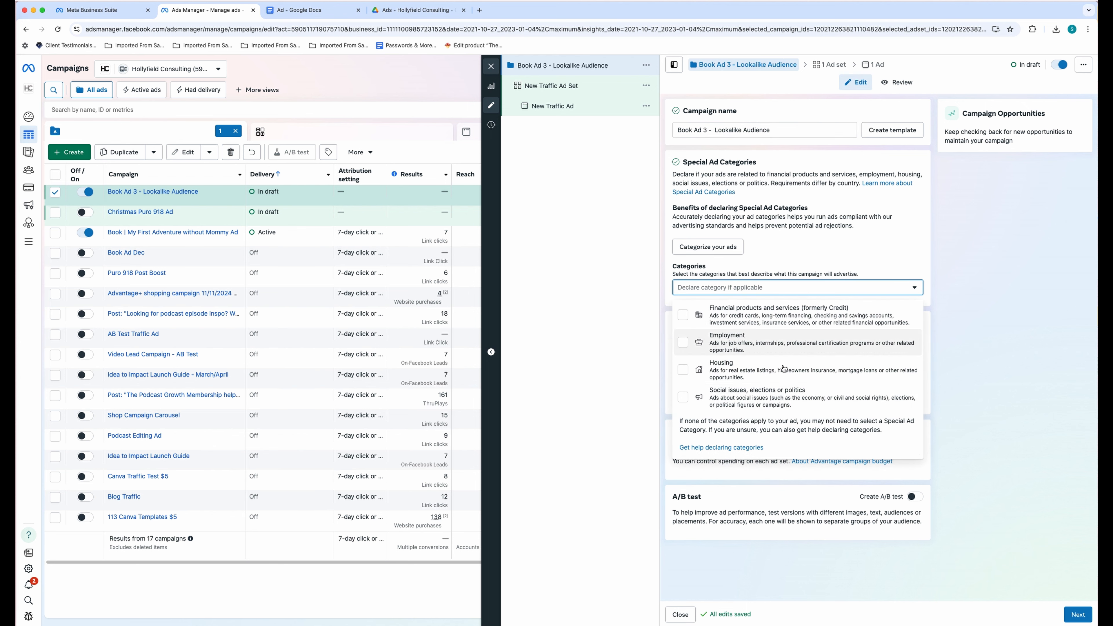
click(625, 436)
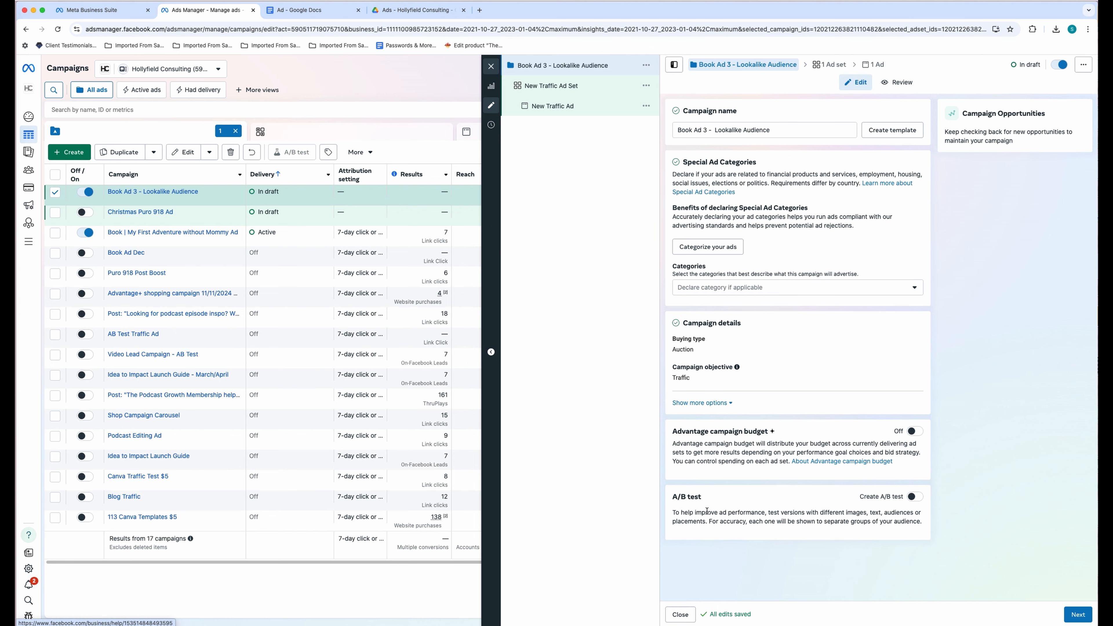
click(913, 433)
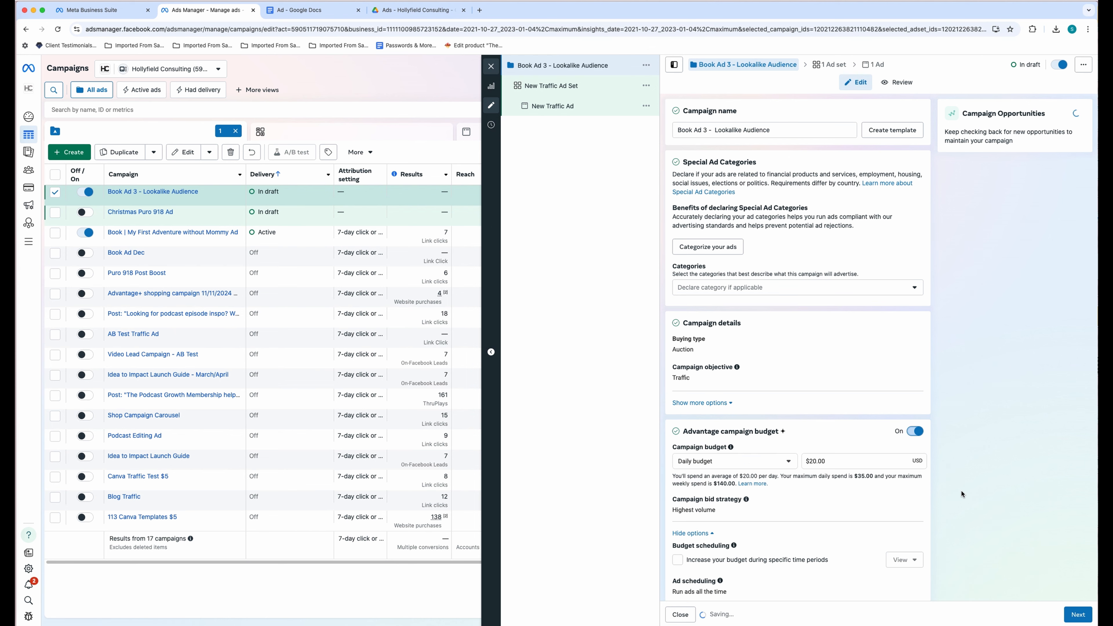
scroll(905, 499, down, 2)
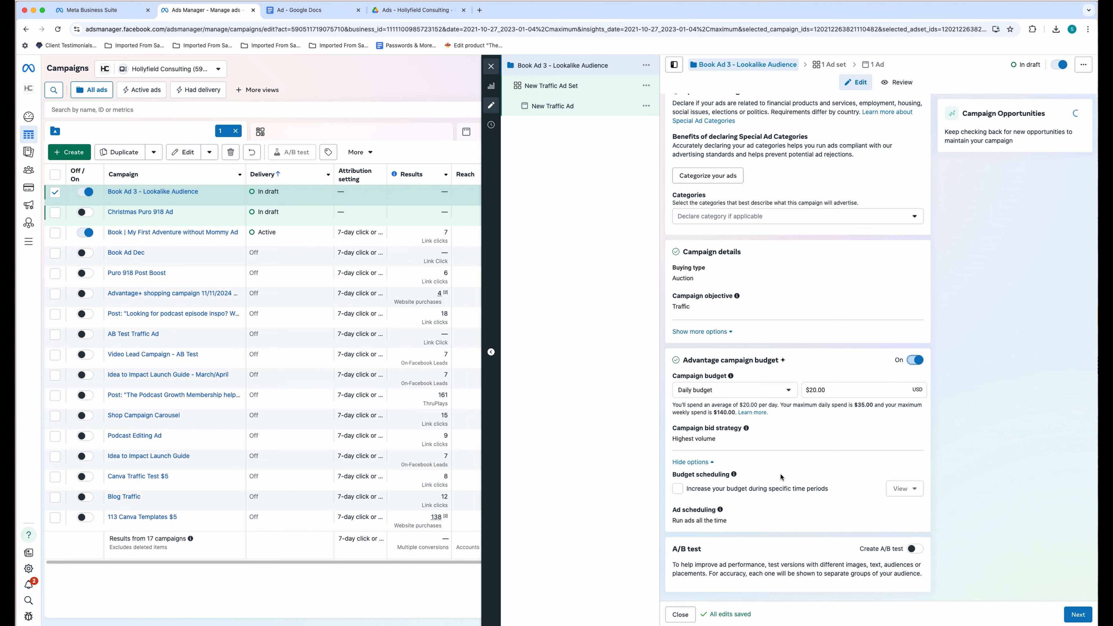
click(1083, 620)
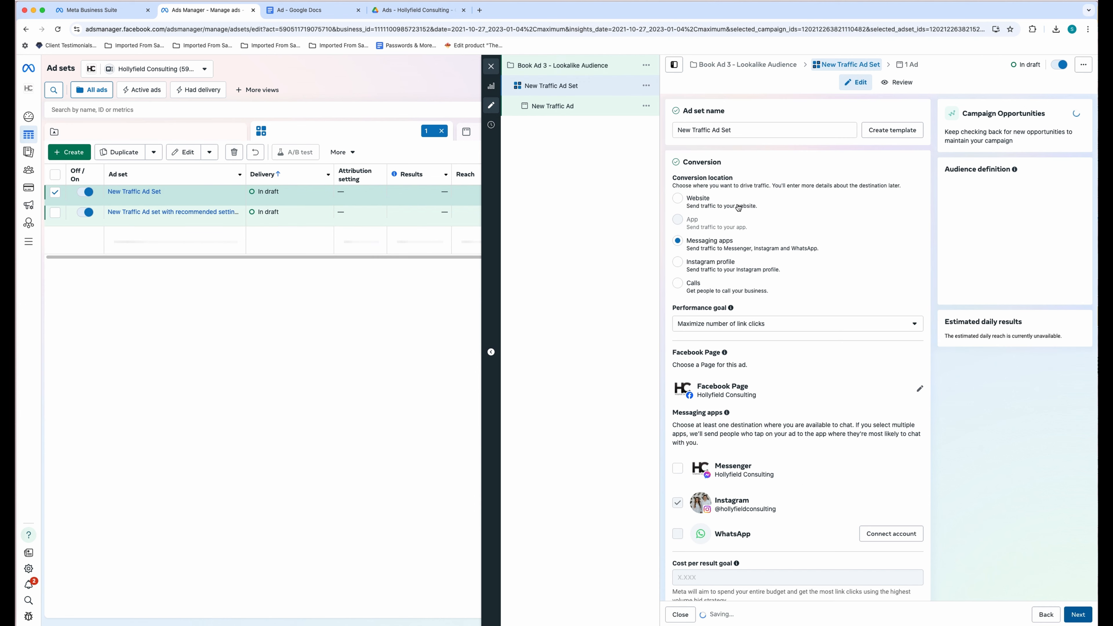
- Name the ad set 'Book Ad 3 - Lookalike Audience' and set Website as the conversion location
click(728, 130)
double_click(730, 130)
key(super+a)
key(super+v)
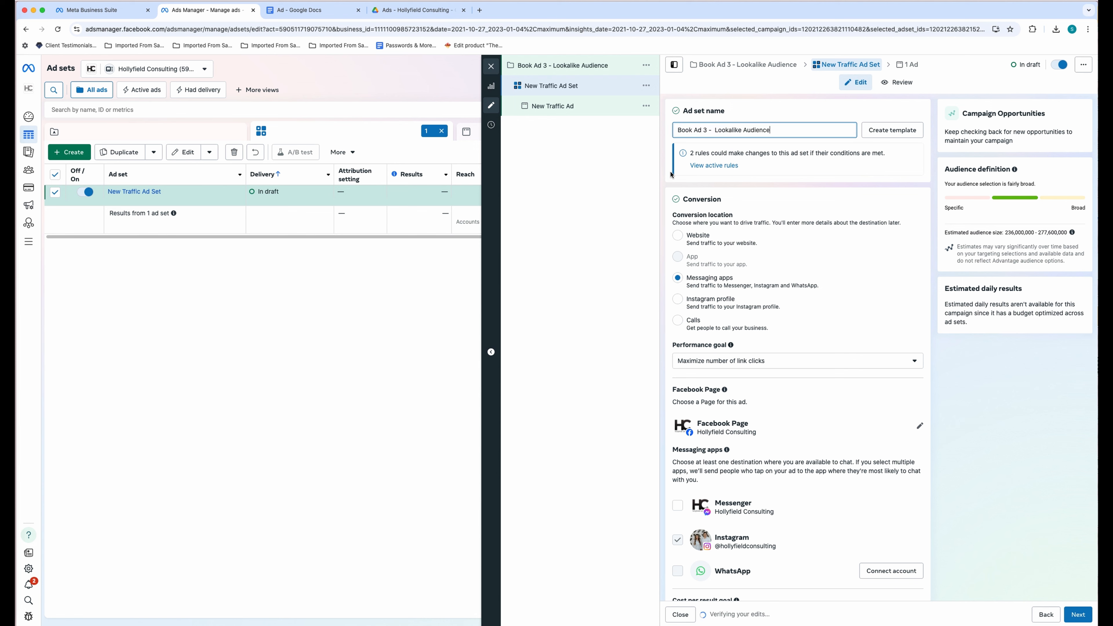
click(766, 214)
scroll(772, 323, down, 3)
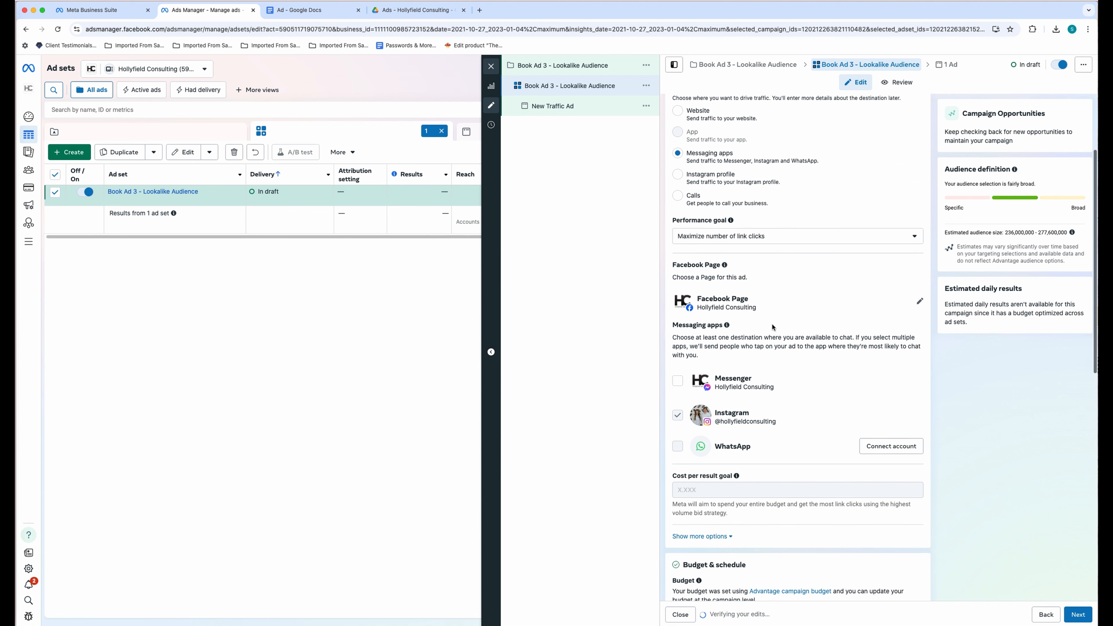
click(698, 113)
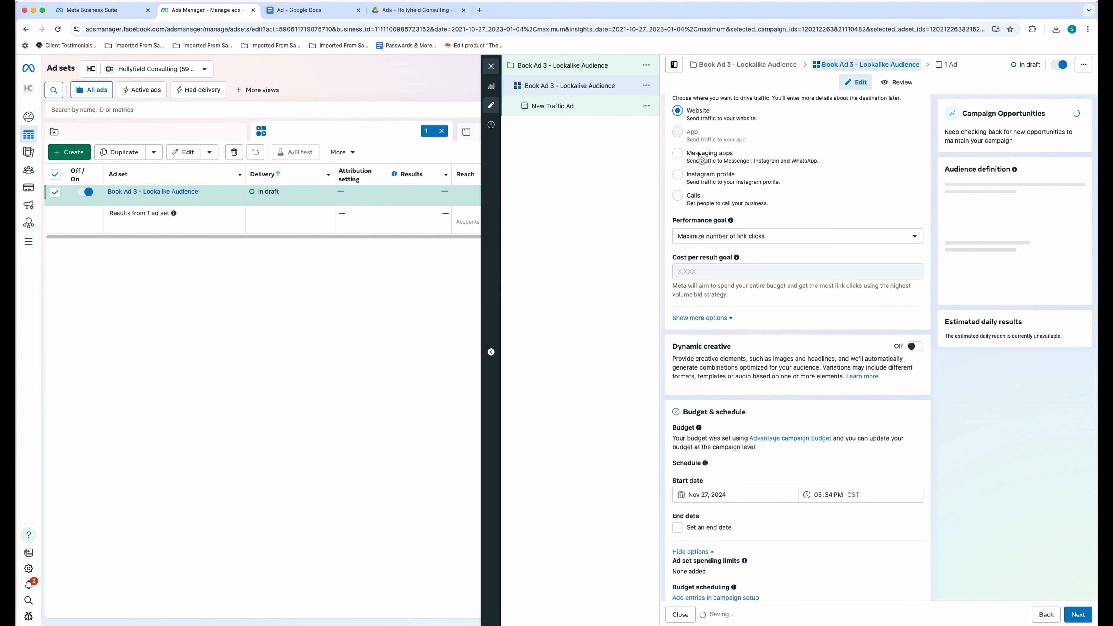
- Give the ad set an end date of Dec 13, 2024, 05:00 AM
scroll(730, 427, down, 5)
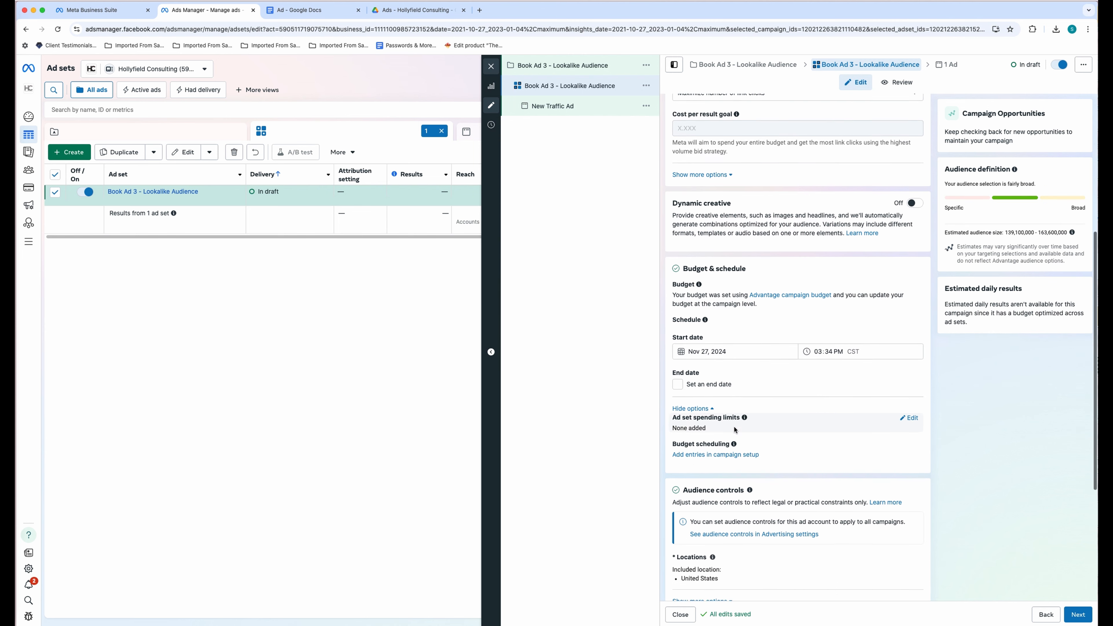
click(698, 342)
click(723, 358)
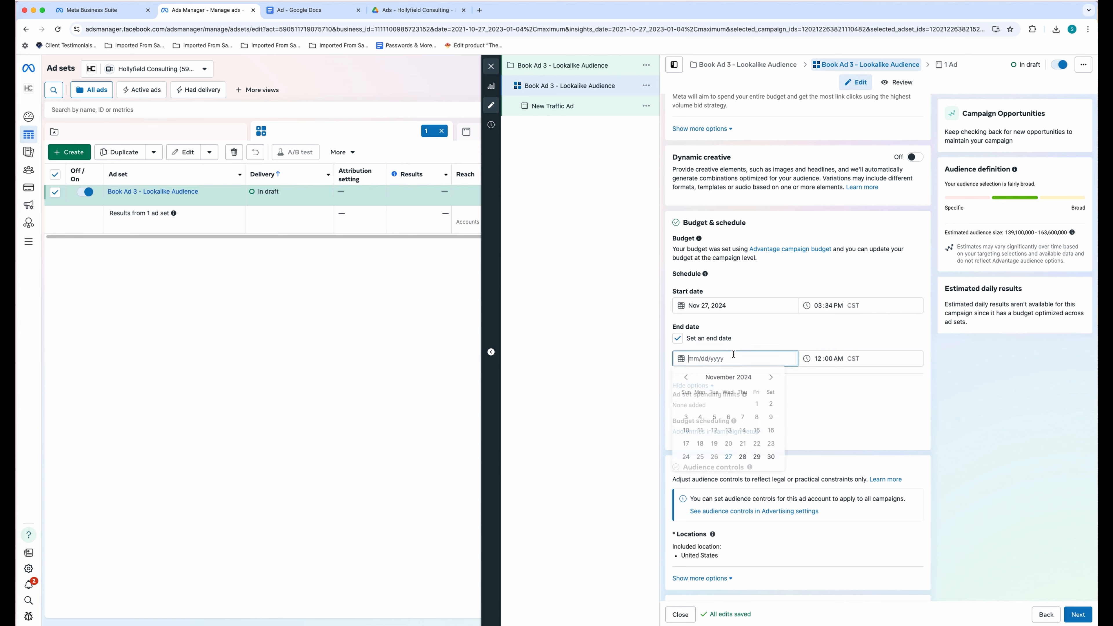
click(770, 378)
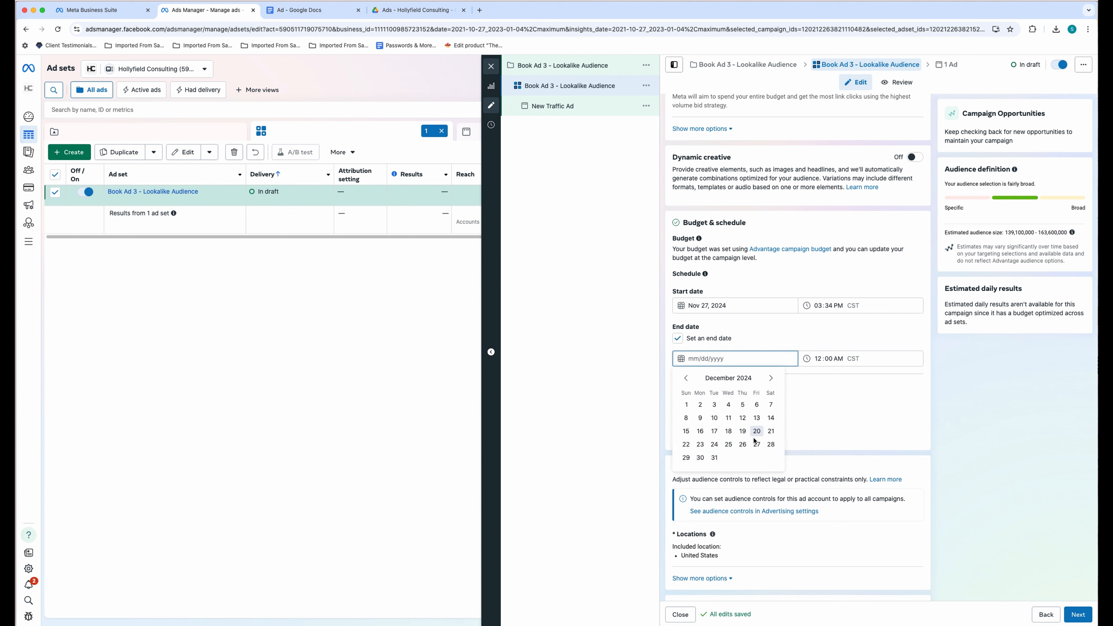
click(757, 418)
click(818, 358)
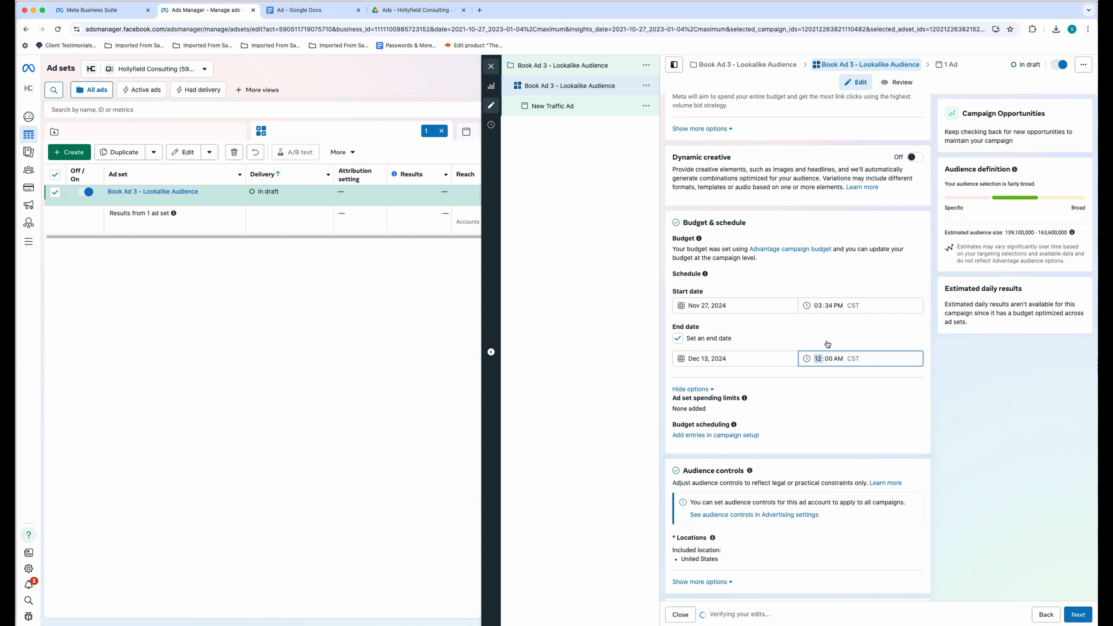
text(5)
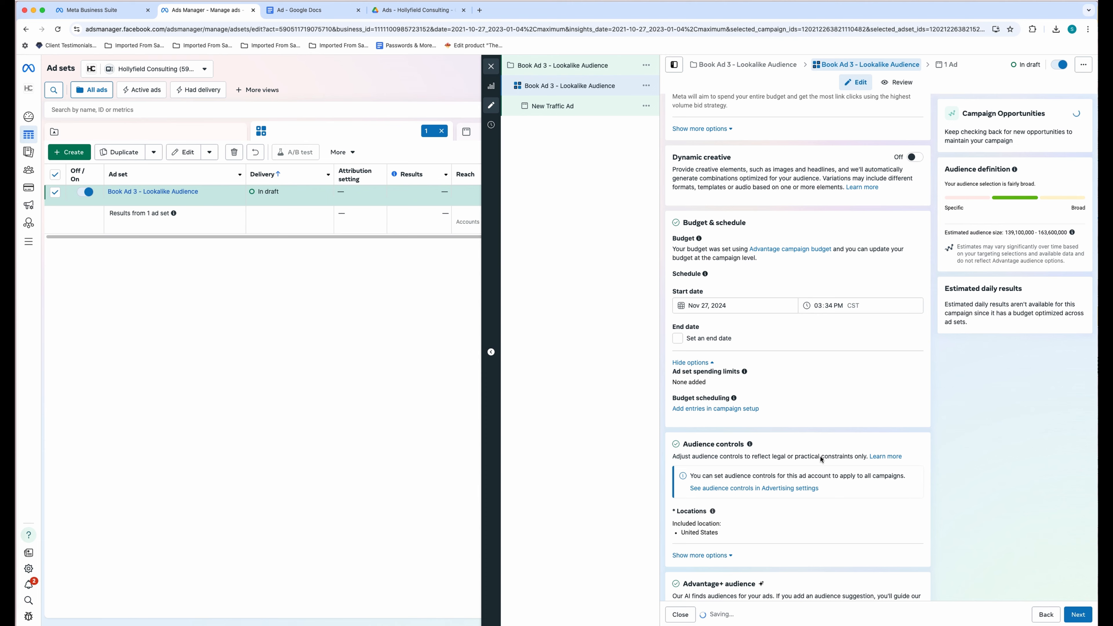
scroll(823, 461, down, 5)
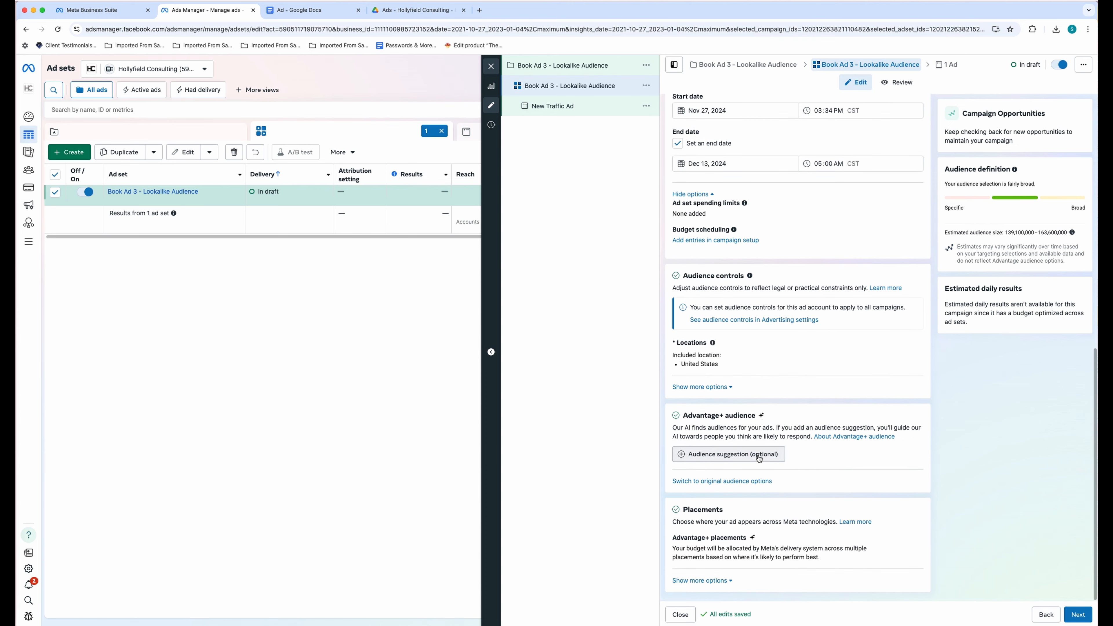
- Start a new lookalike audience for the ad set, using a new custom audience as its source
click(758, 455)
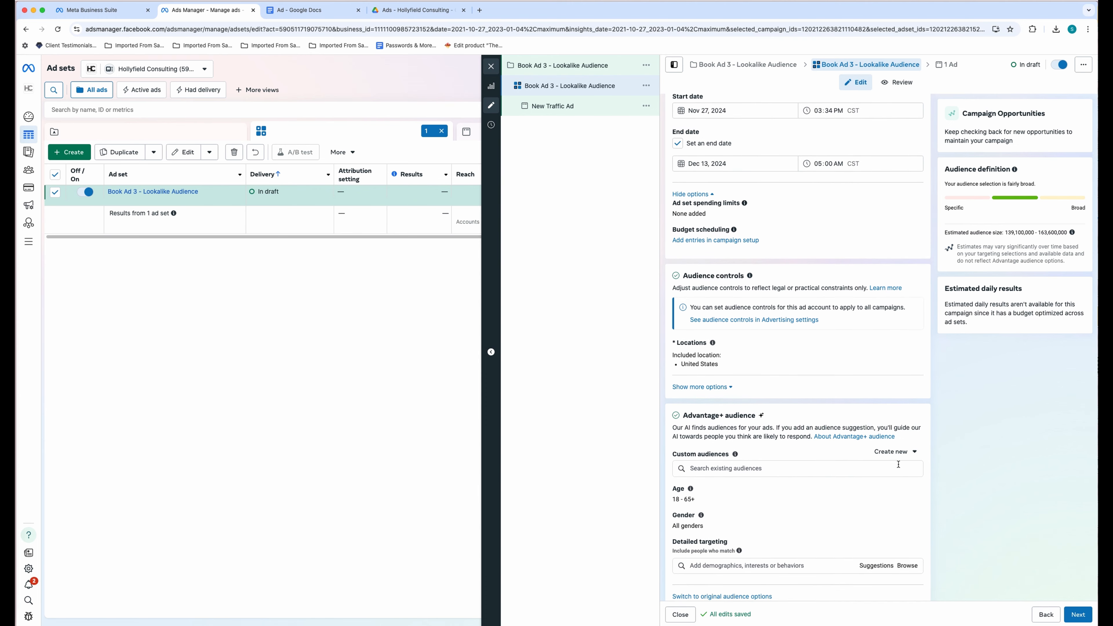
scroll(898, 464, down, 3)
click(895, 336)
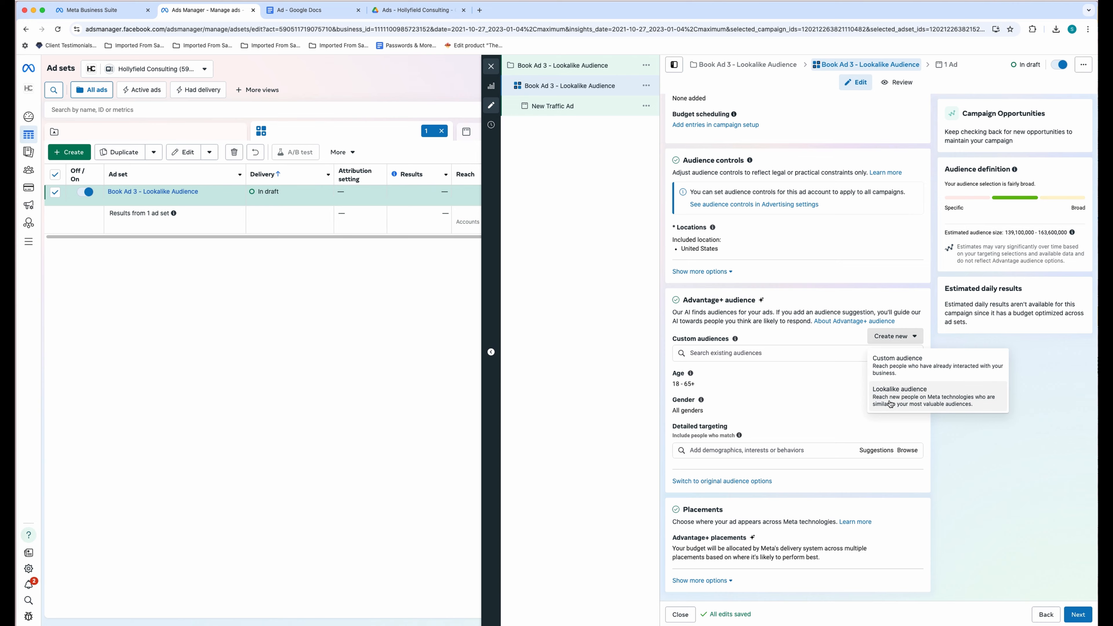
click(891, 405)
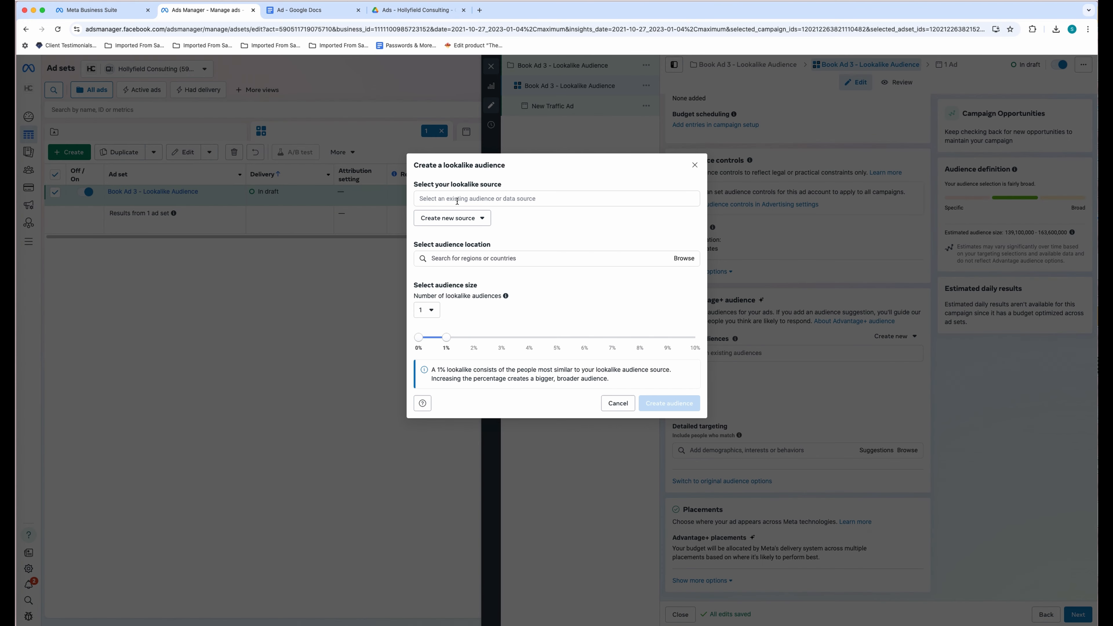
click(456, 218)
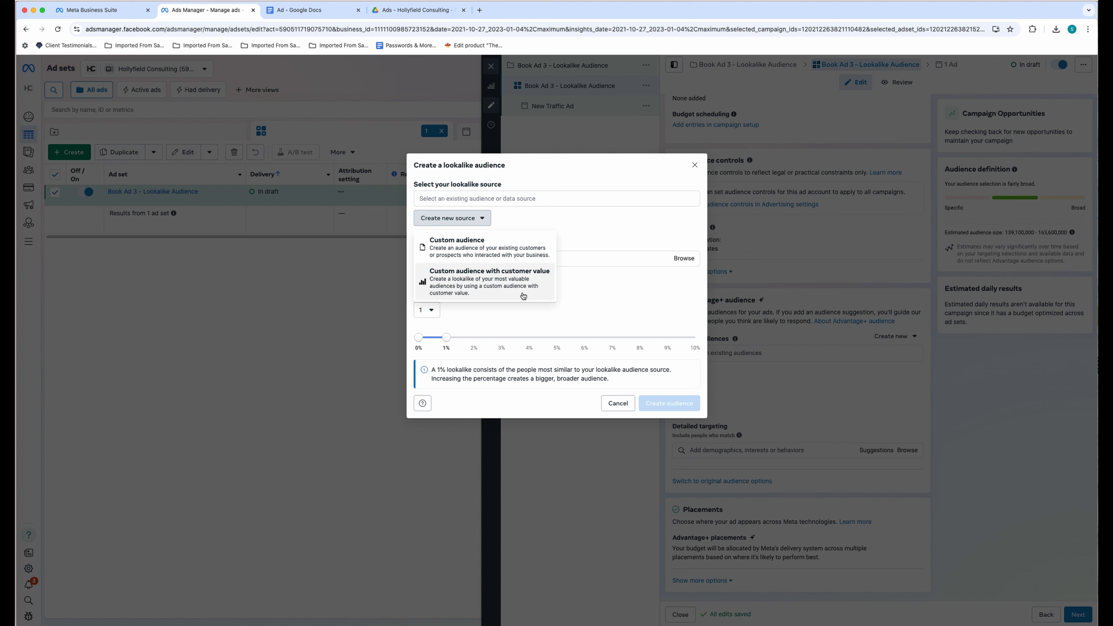
click(437, 262)
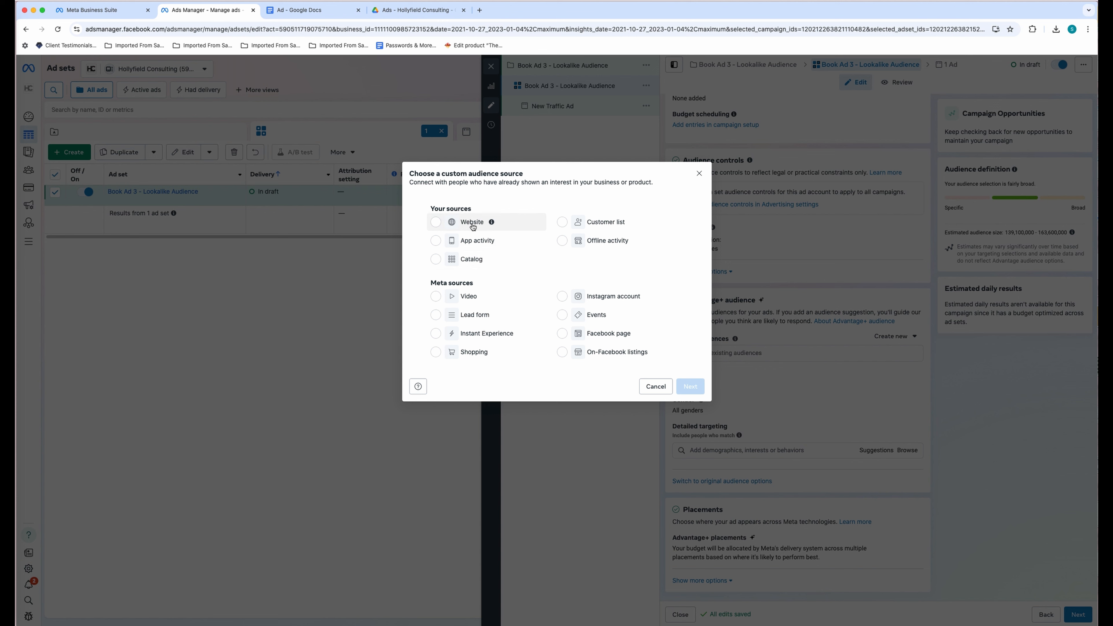
- Create the website custom audience 'HC Website Lookalike 5%' with 180-day retention
click(473, 227)
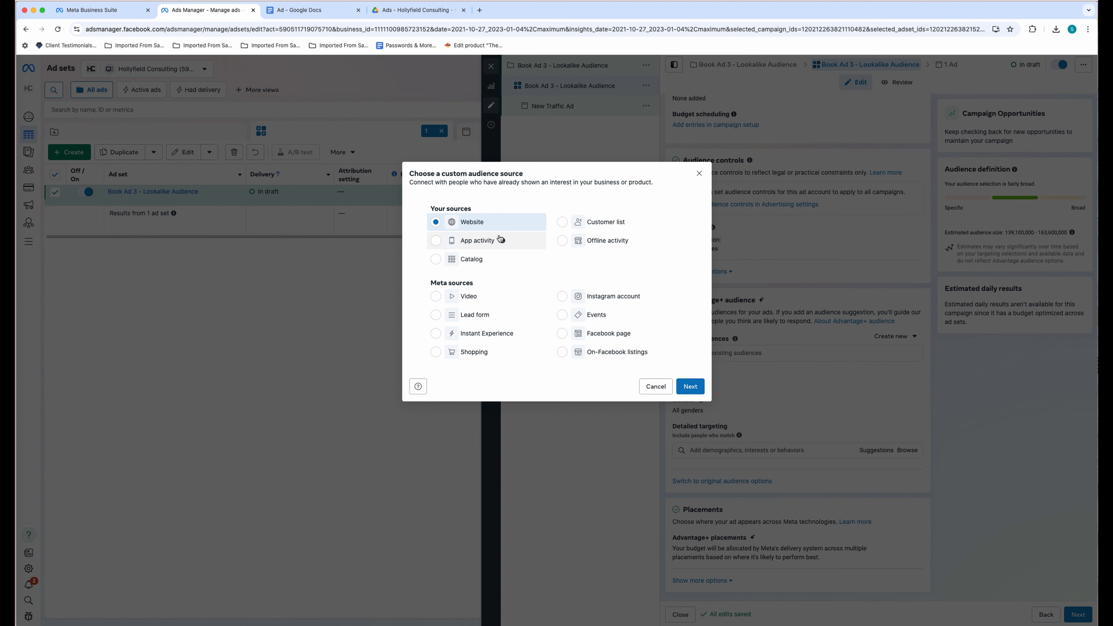
click(691, 387)
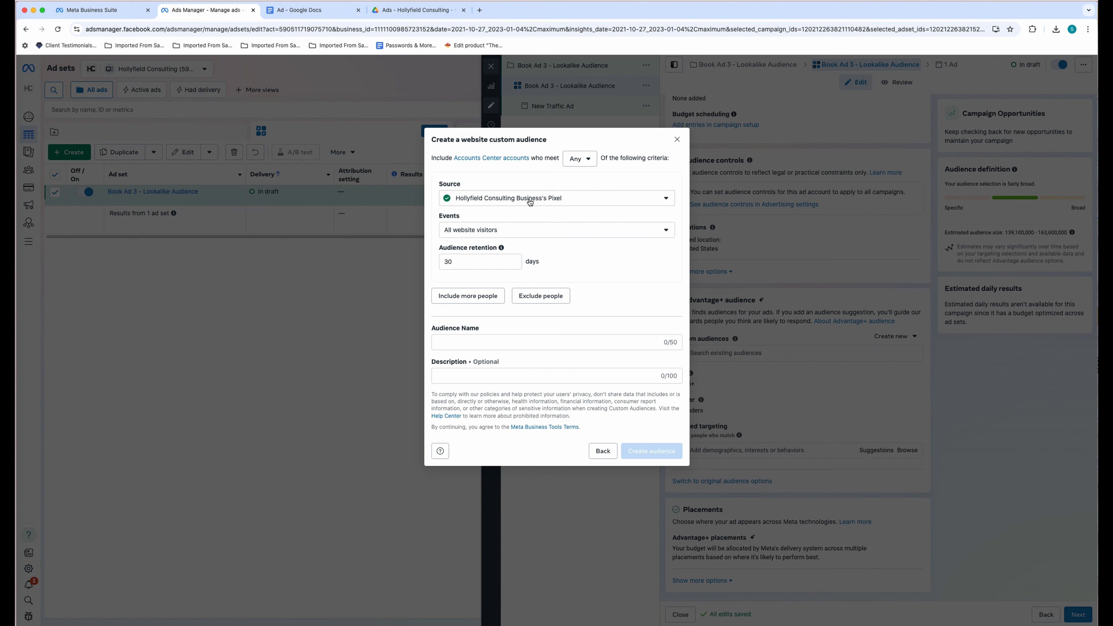
double_click(478, 262)
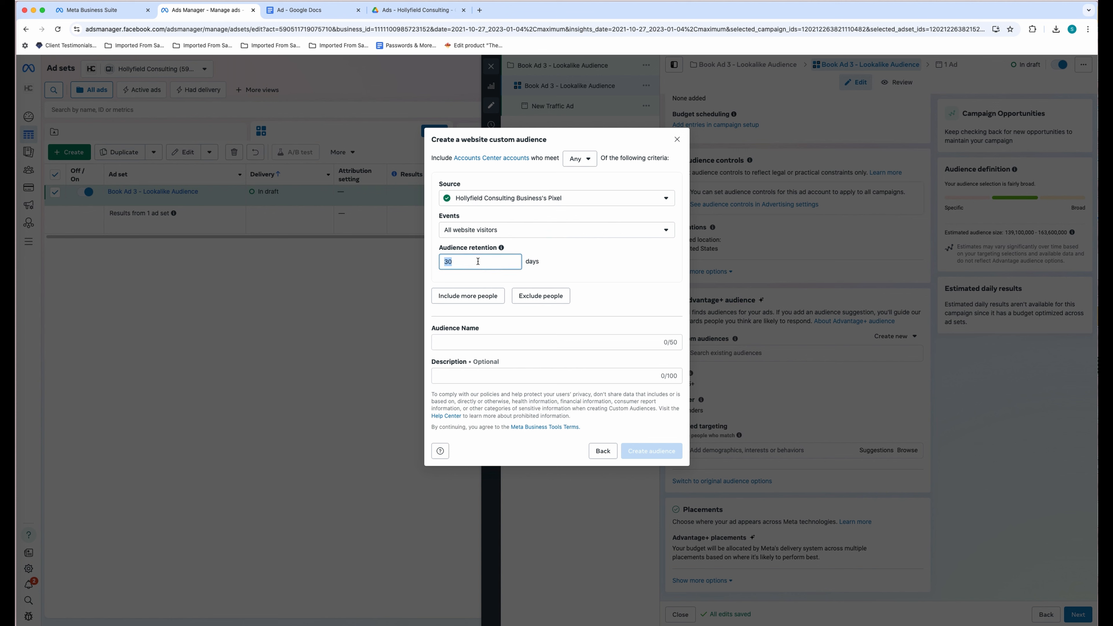
text(180)
click(612, 269)
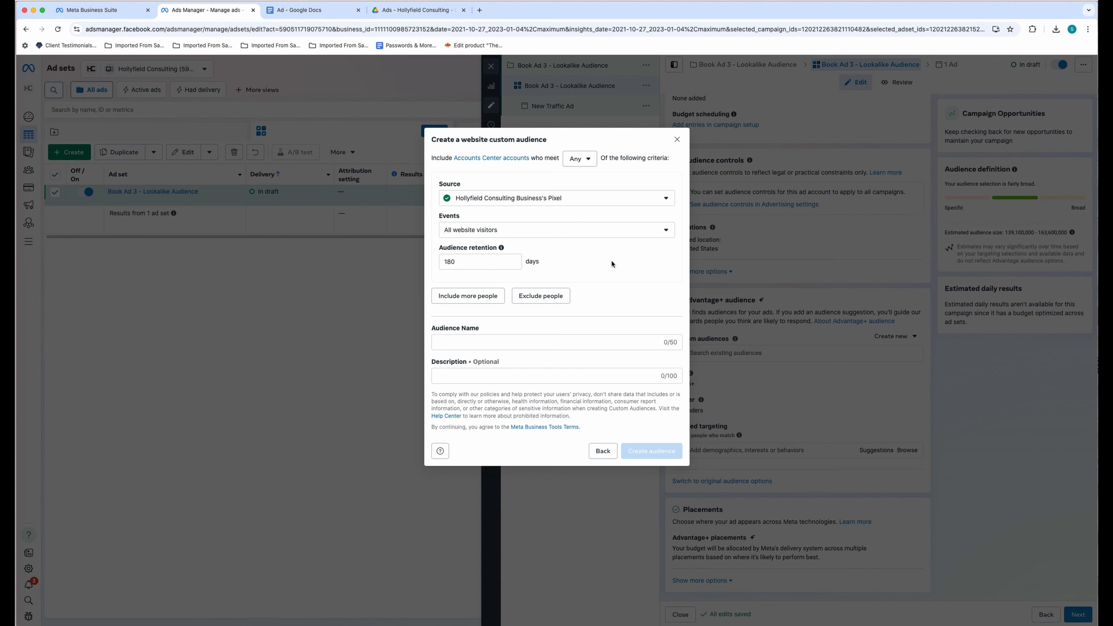
click(477, 346)
text(L)
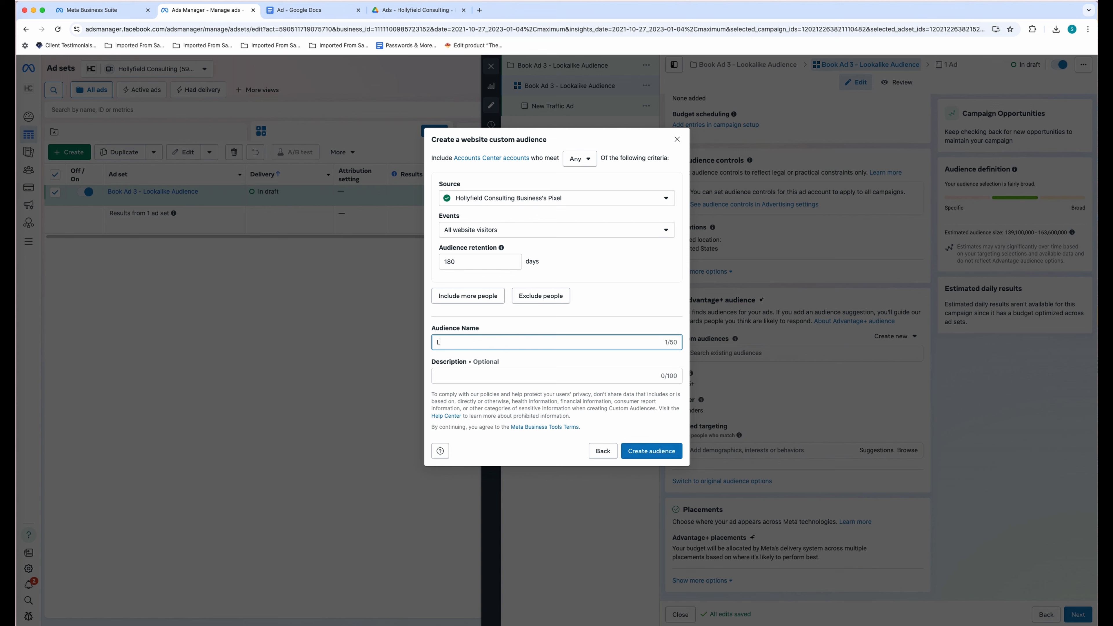
key(BackSpace)
text(HC Website Lookalike 5%)
click(642, 450)
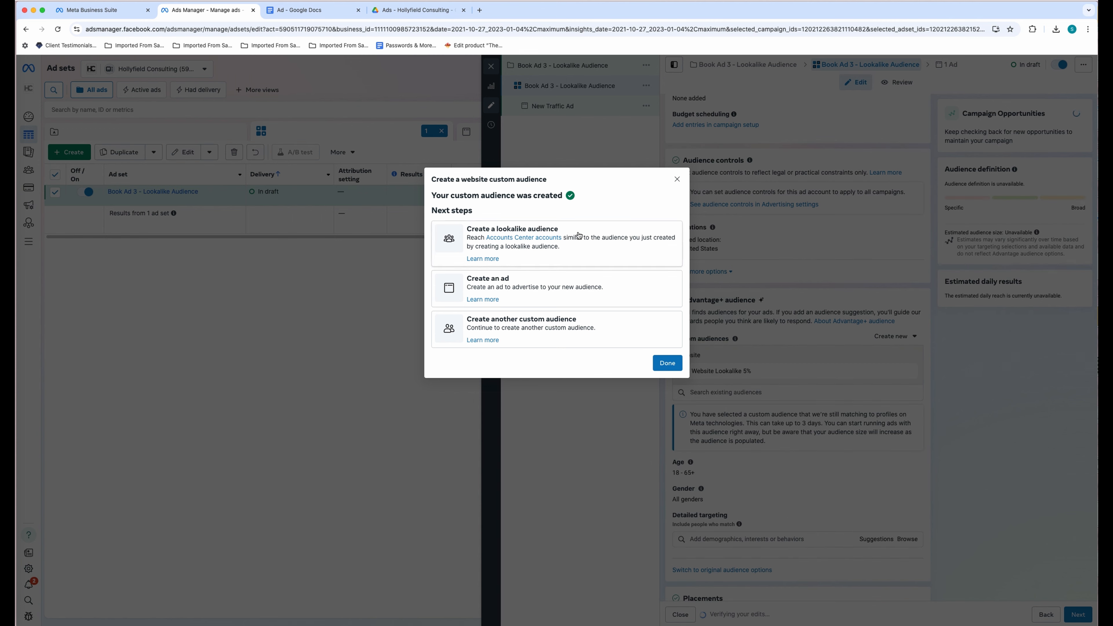
- Create a 5% United States lookalike of 'HC Website Lookalike 5%'
click(576, 236)
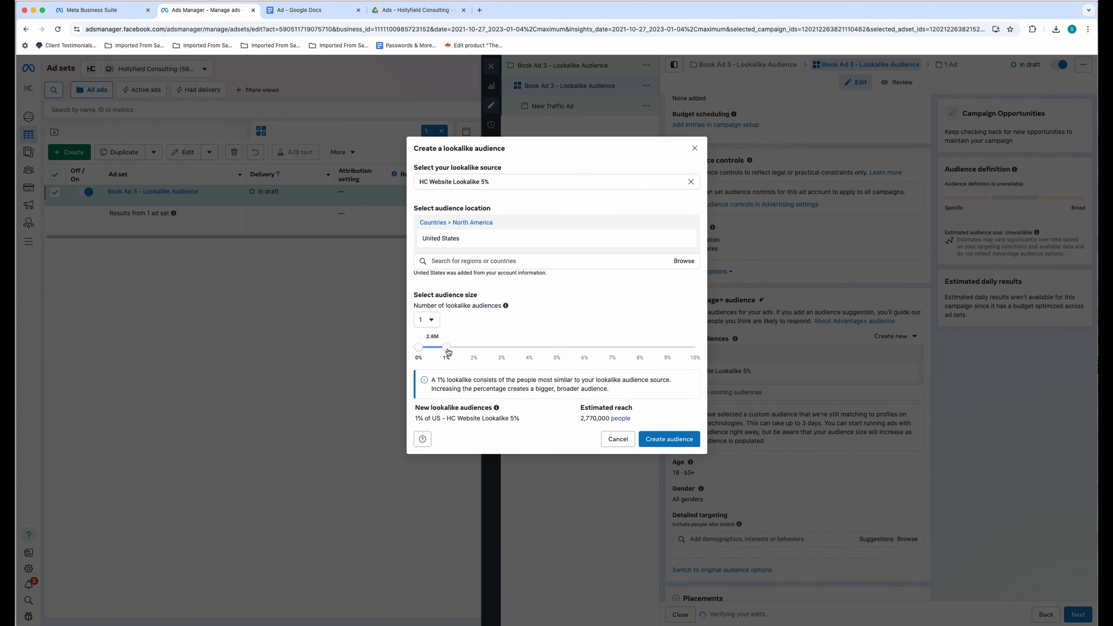
drag(467, 348, 555, 351)
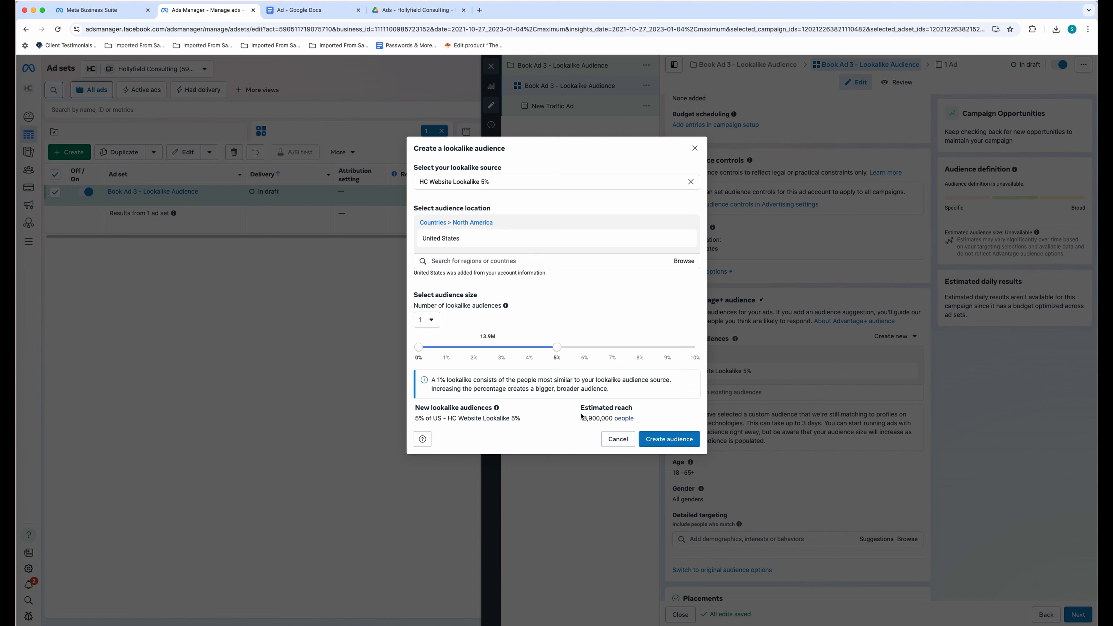
drag(642, 422, 416, 417)
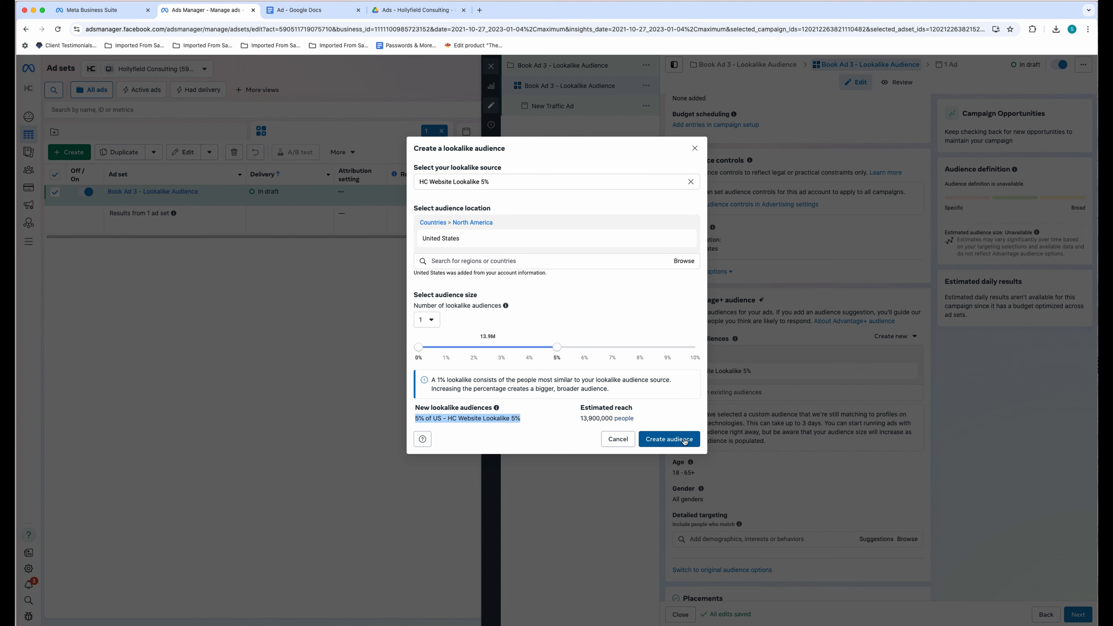
click(685, 440)
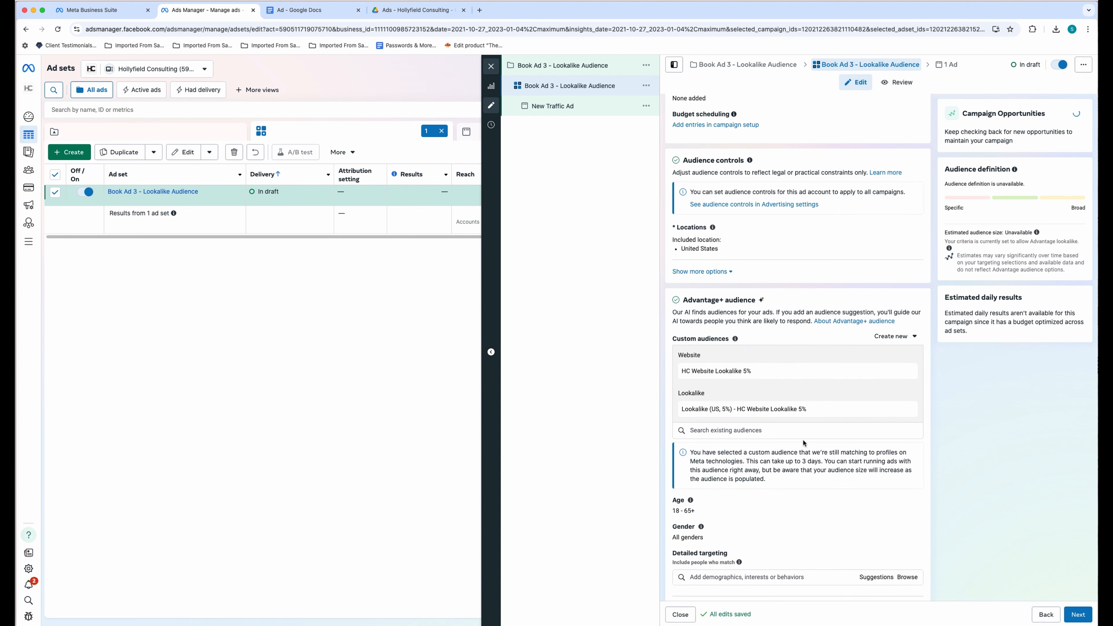
scroll(819, 434, down, 3)
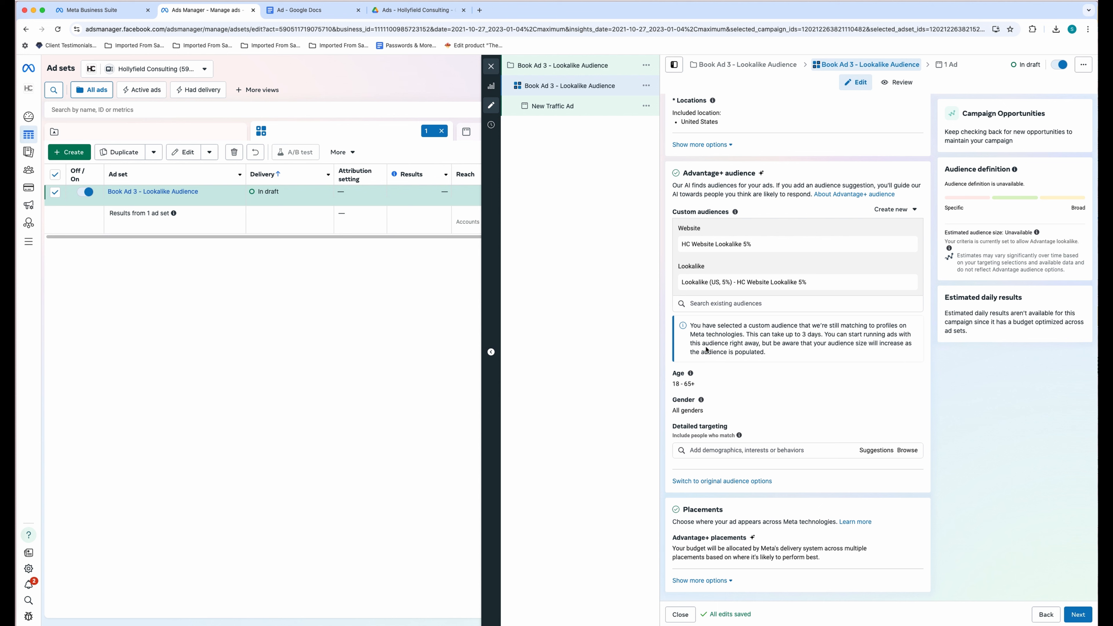
drag(770, 354, 816, 345)
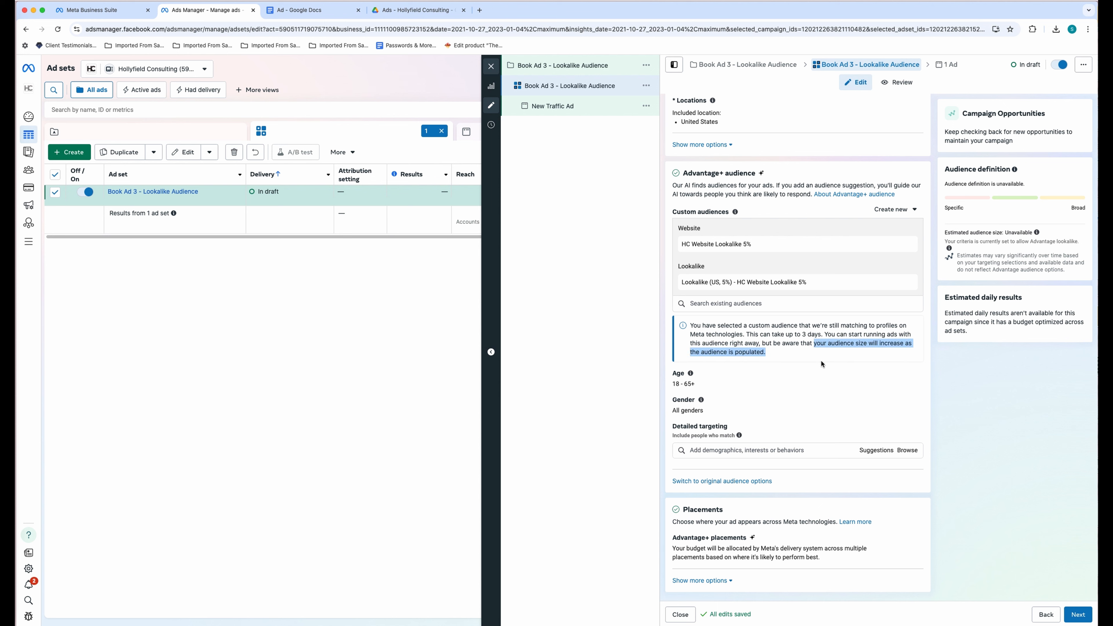
click(1086, 617)
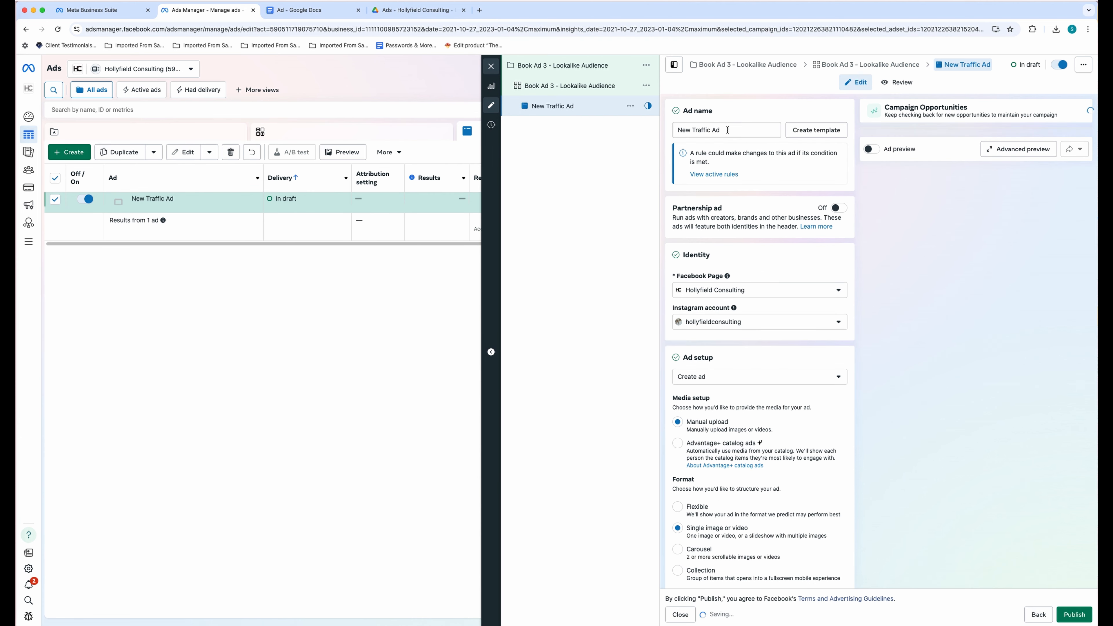
triple_click(727, 130)
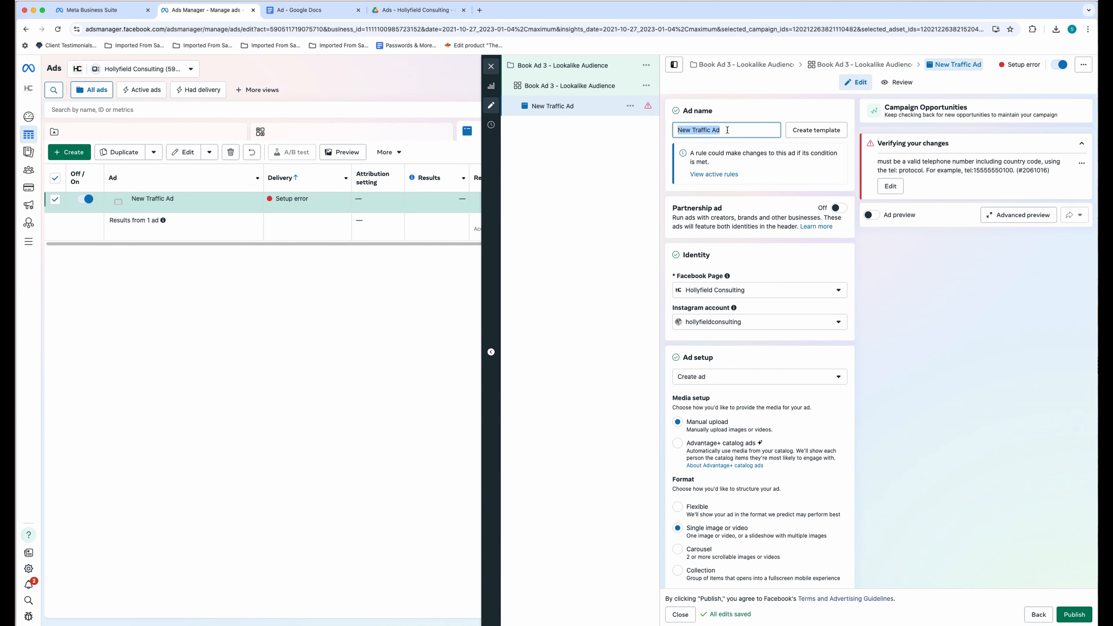
click(728, 130)
drag(727, 131, 655, 130)
text(Book Ad 3)
click(749, 114)
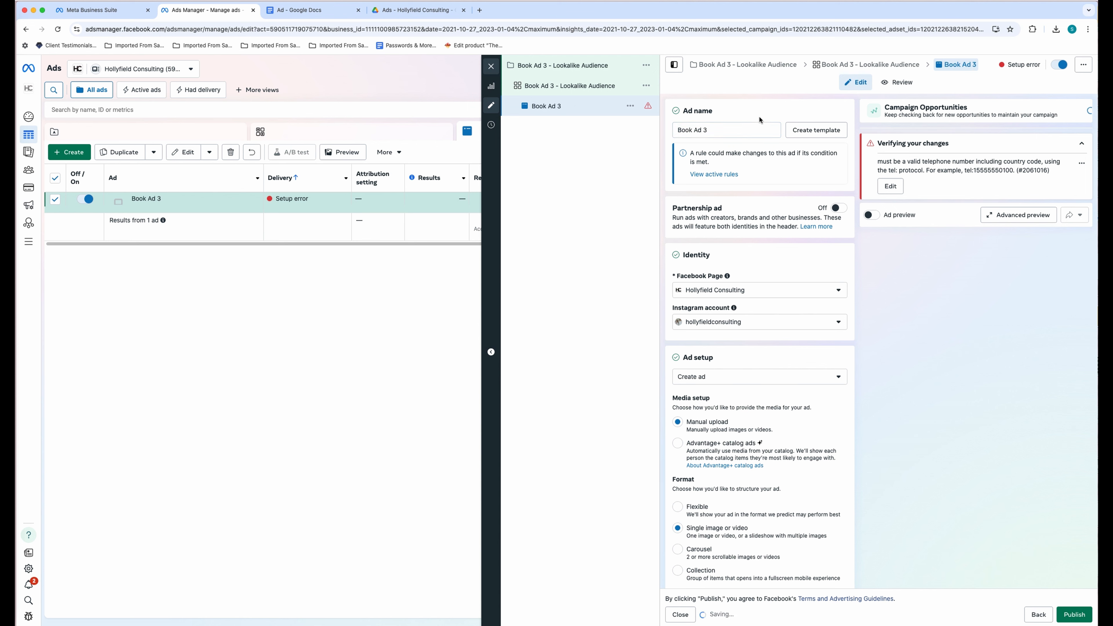
scroll(745, 423, down, 5)
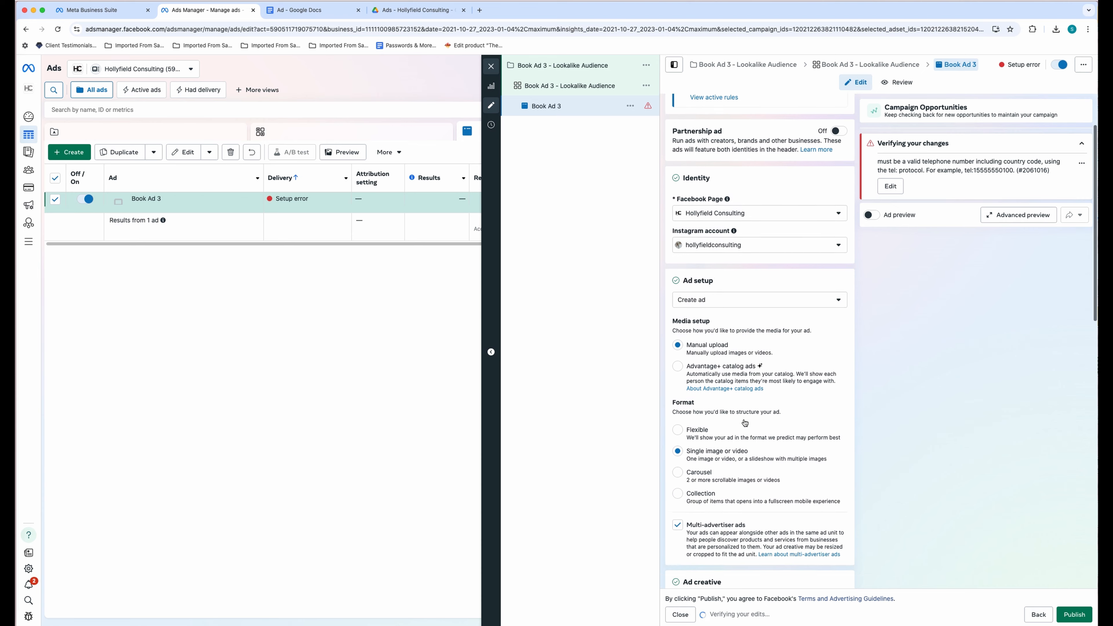
scroll(746, 422, down, 2)
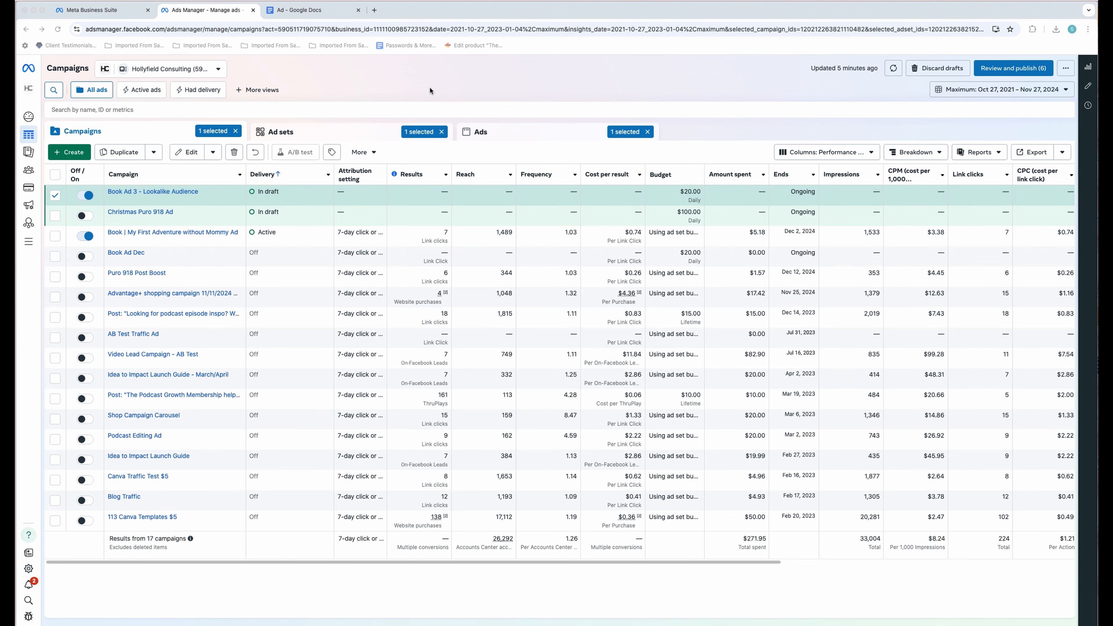
- Create another manual Traffic campaign draft, 'New Traffic Campaign', with its ad set and ad
click(430, 90)
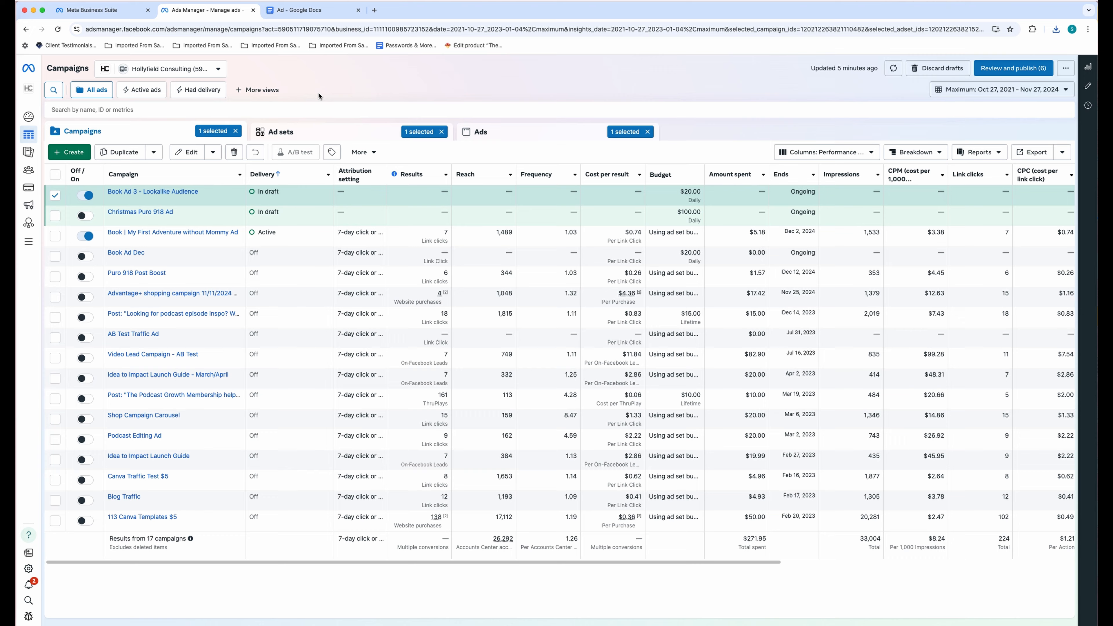
click(70, 152)
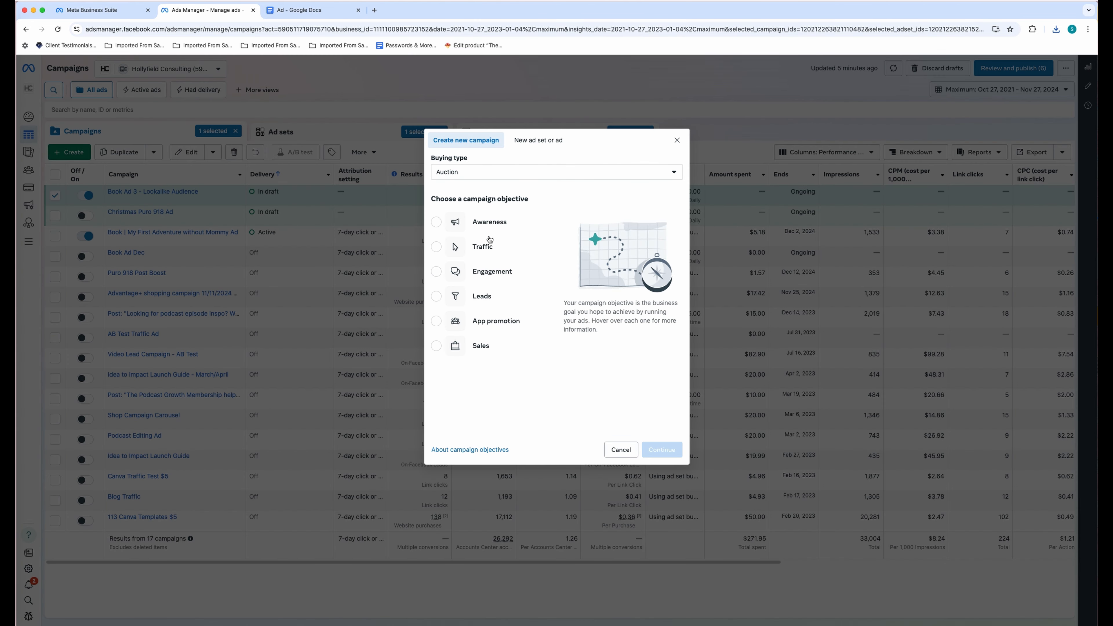
click(486, 241)
click(669, 452)
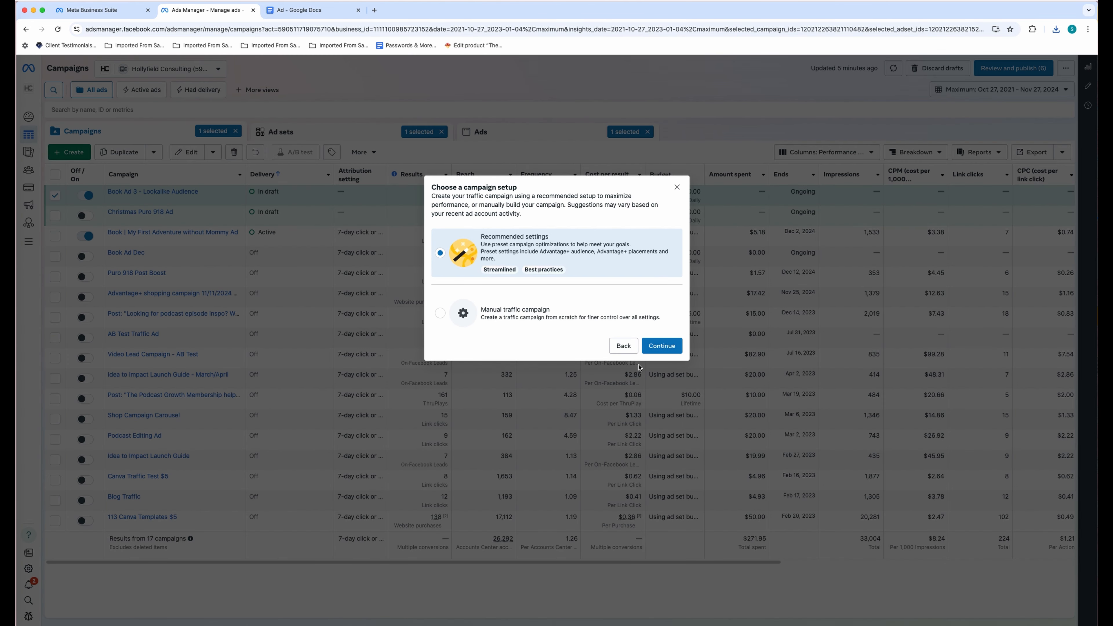
click(440, 312)
click(662, 345)
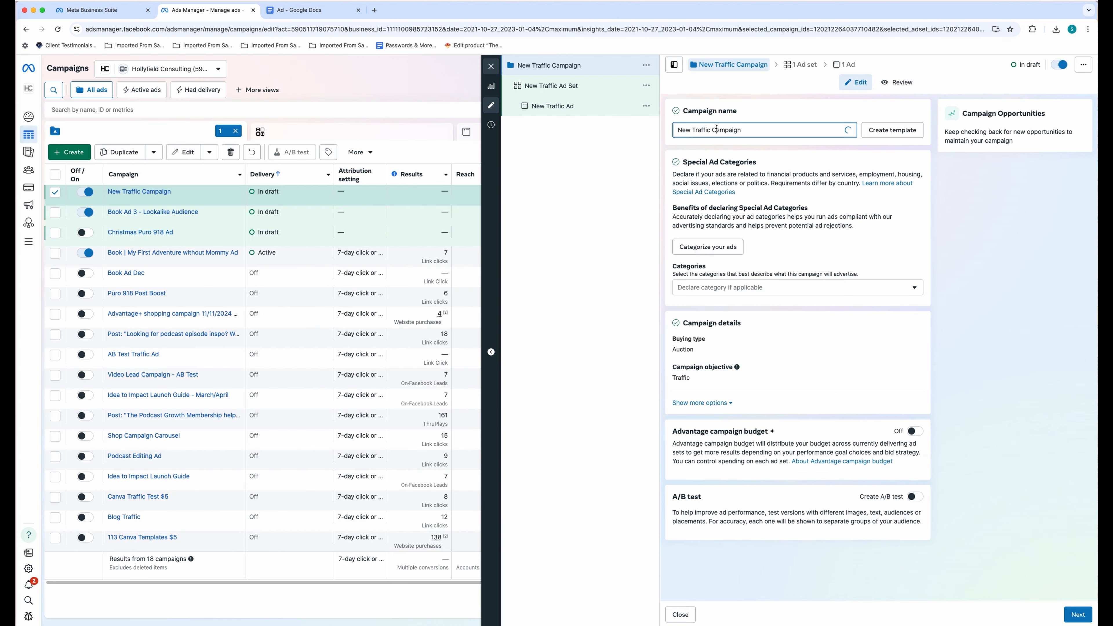
- Rename the campaign 'Book Ad 3 - Customer Lookalike' and switch on Advantage campaign budget at $20.00 daily
triple_click(717, 129)
text(Book Ad)
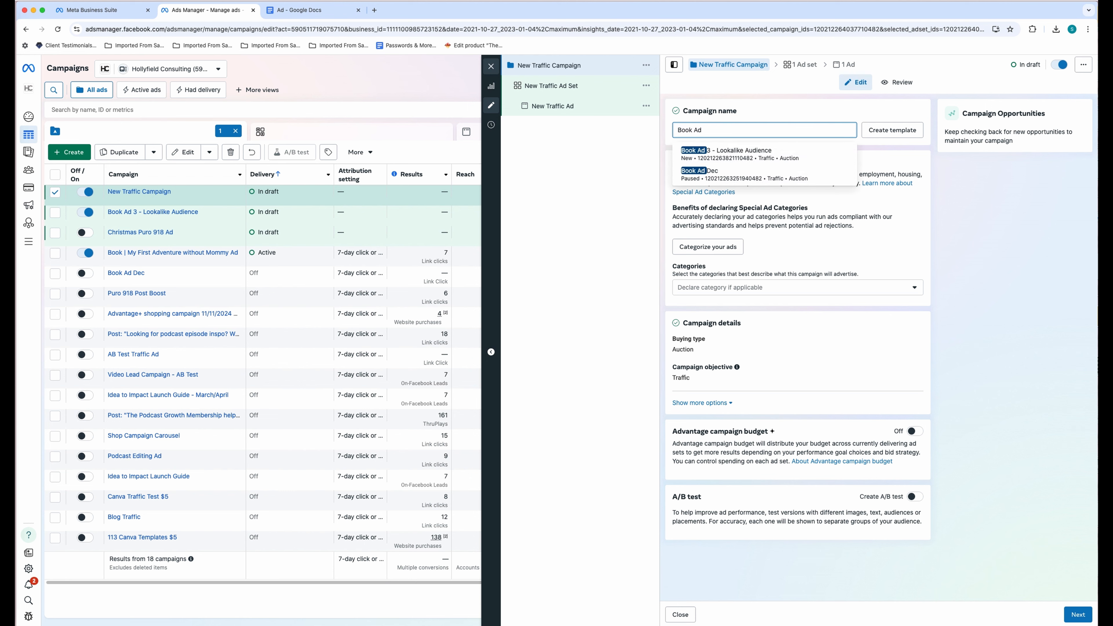
text( 3 - Customer Lookalike)
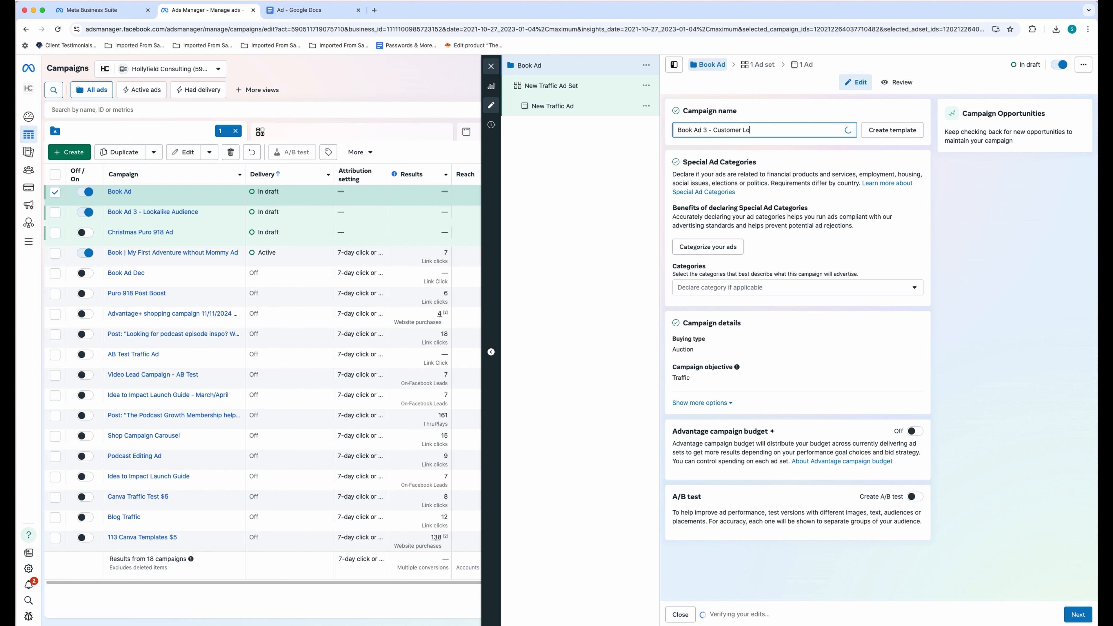
click(739, 134)
triple_click(738, 131)
key(super+c)
click(606, 154)
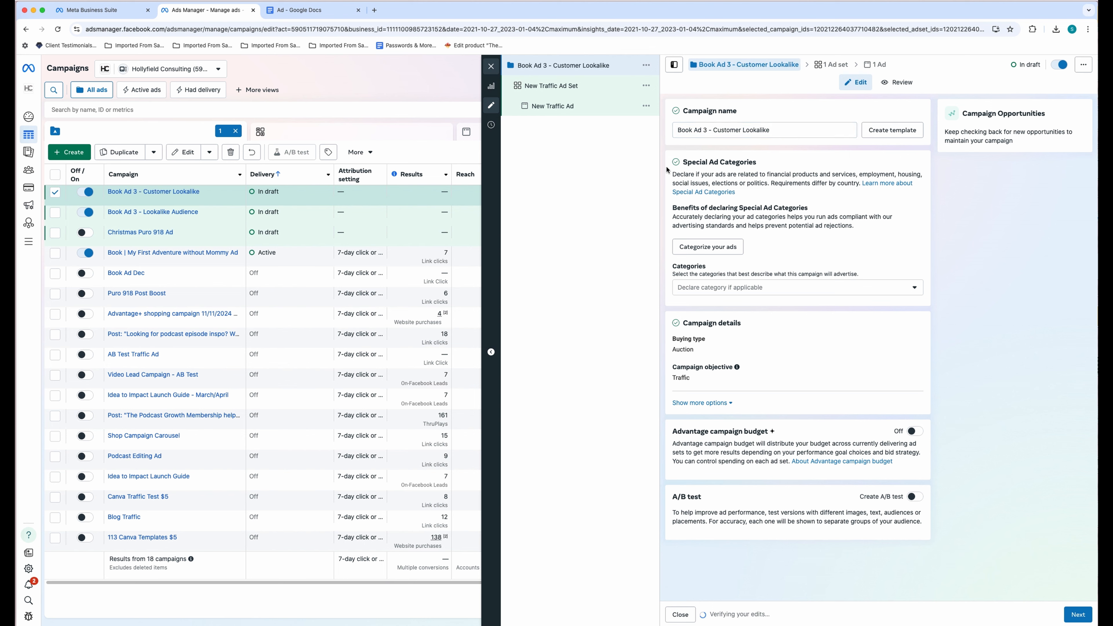
click(915, 432)
scroll(907, 437, down, 2)
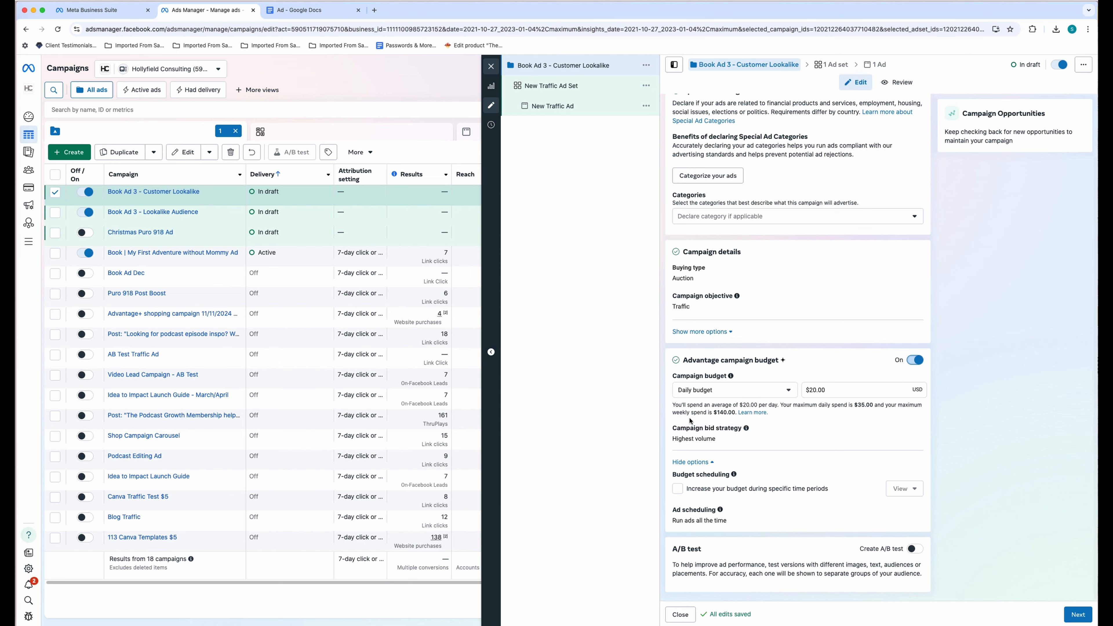
click(1080, 615)
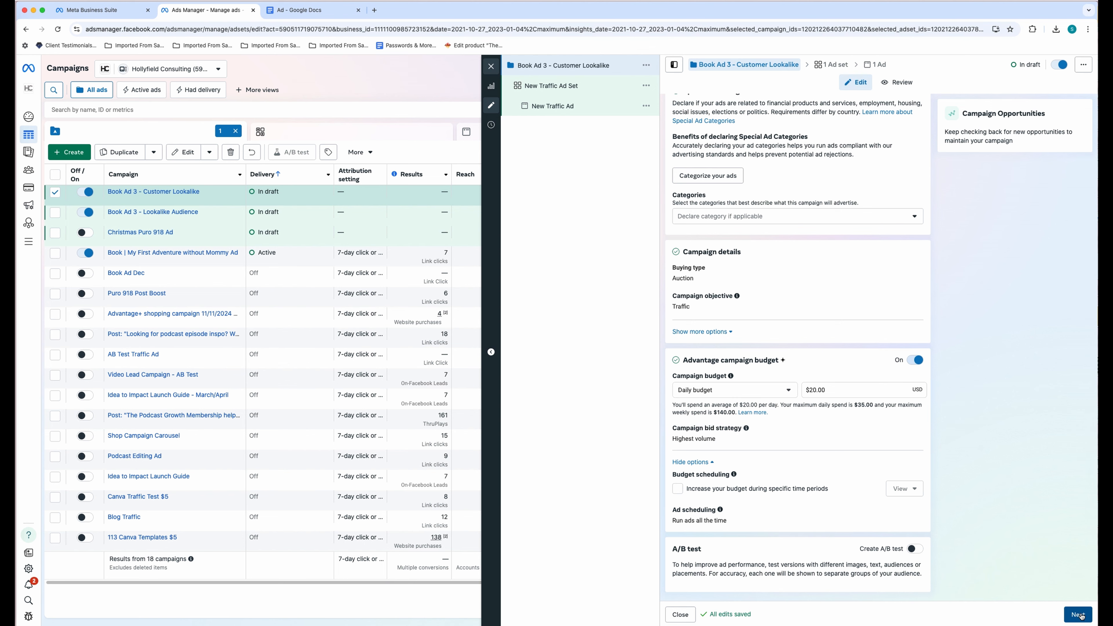
- Paste 'Book Ad 3 - Customer Lookalike' as the ad set name and send its traffic to a website
click(746, 131)
key(super+a)
key(super+v)
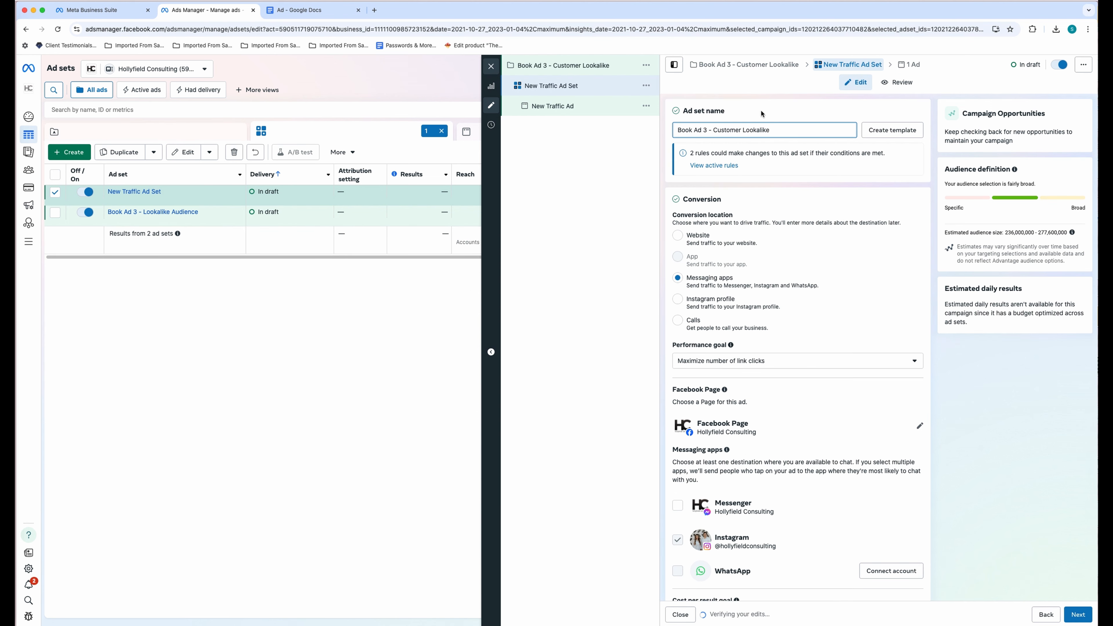
click(687, 237)
scroll(749, 245, down, 2)
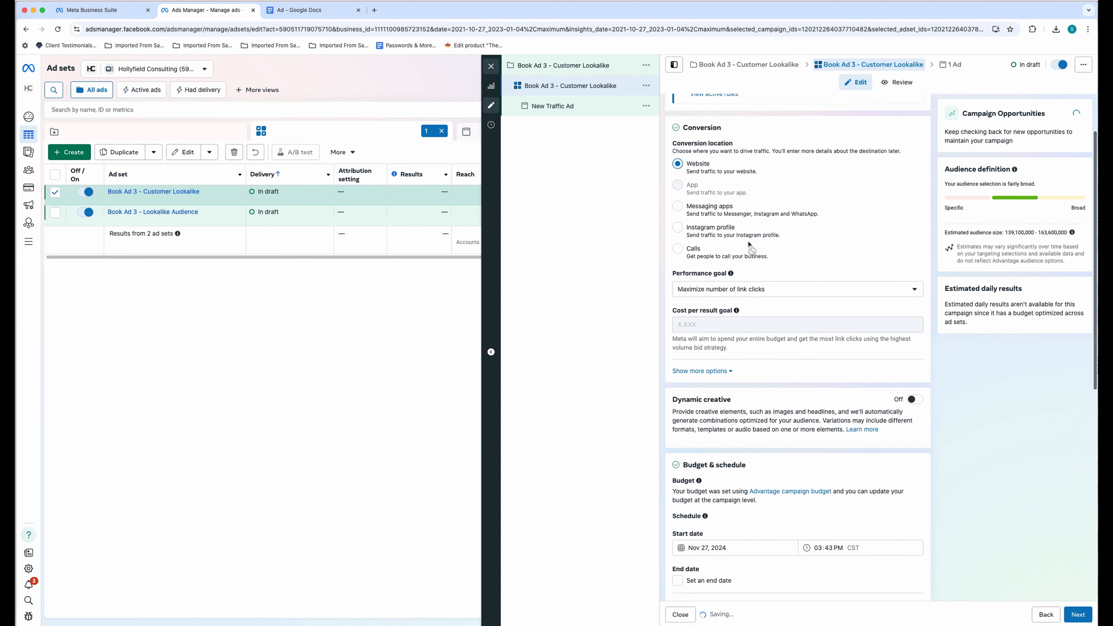
scroll(749, 245, down, 6)
- Give the ad set an end date of Dec 19, 2024 and open the audience suggestions
click(696, 360)
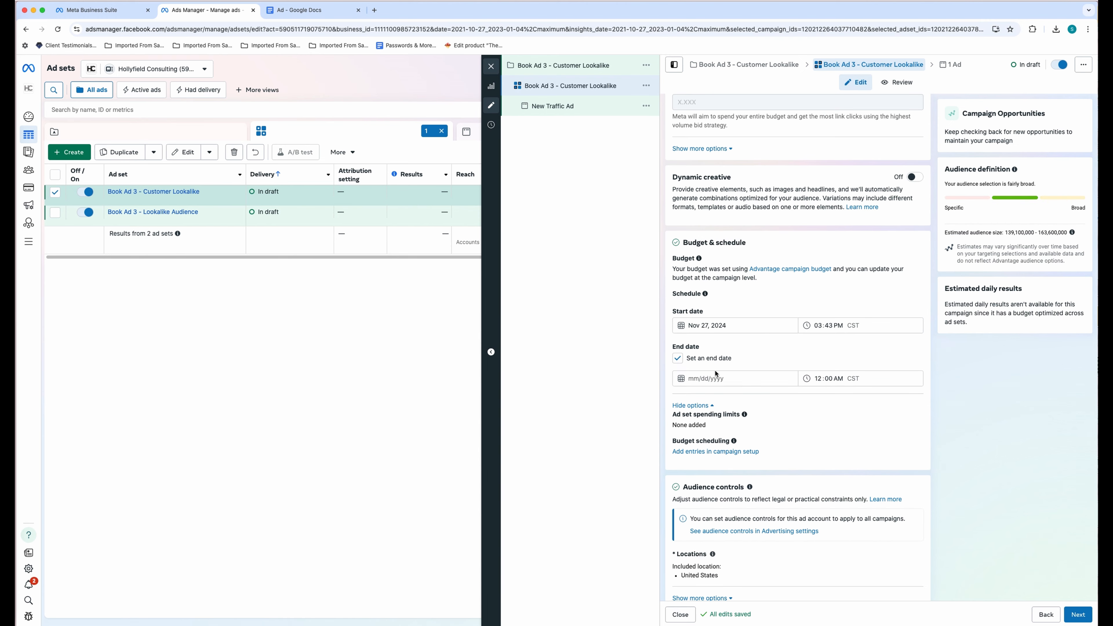
click(715, 376)
click(743, 453)
scroll(841, 414, down, 3)
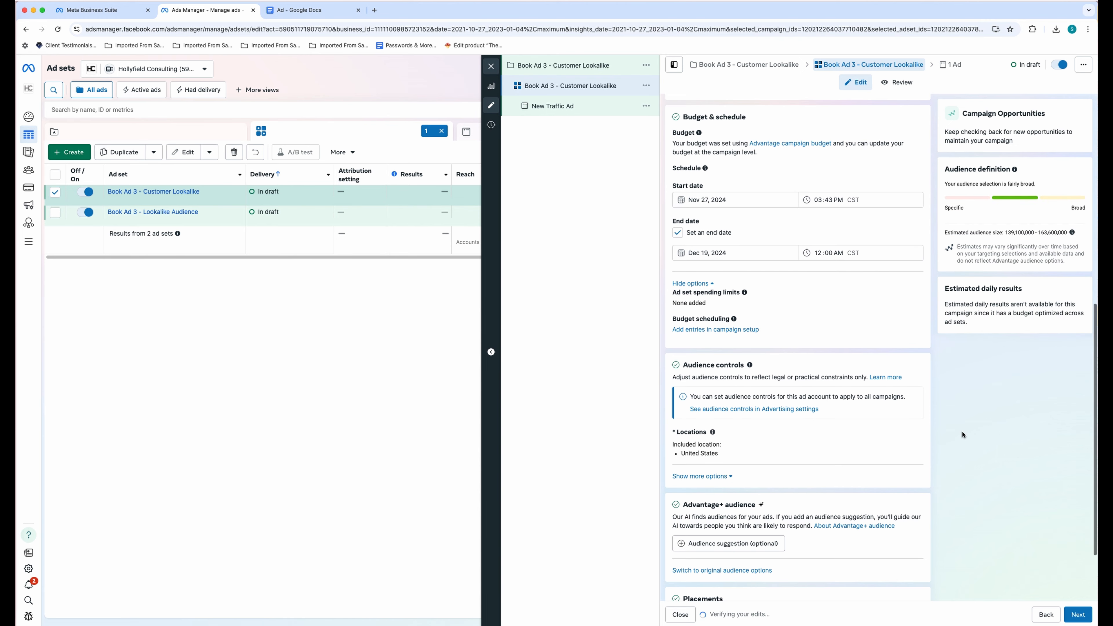
scroll(729, 459, down, 2)
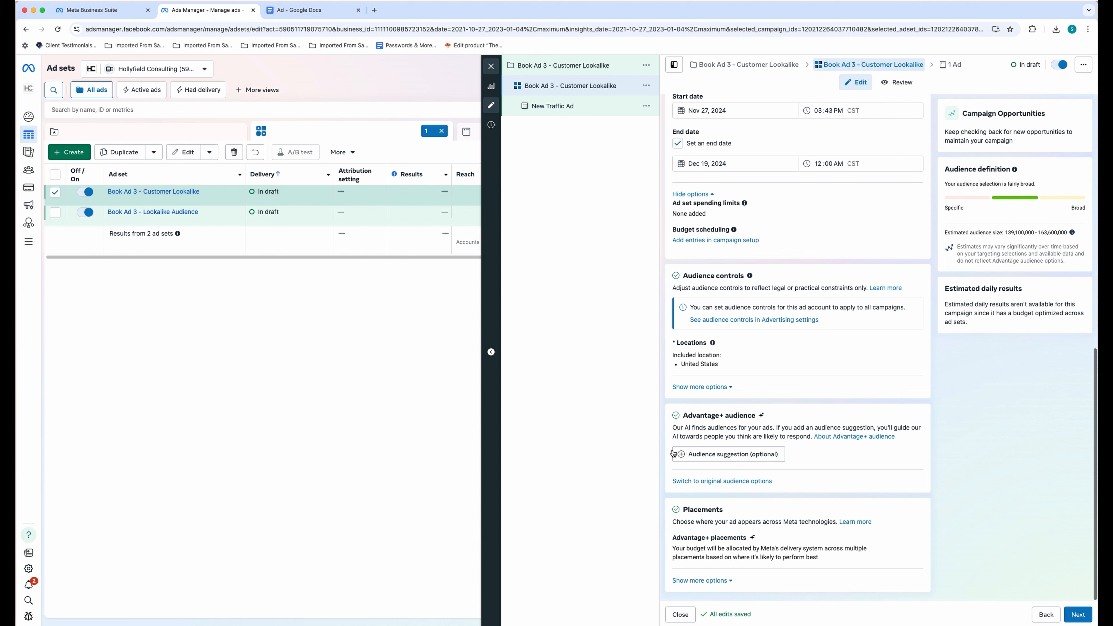
click(728, 456)
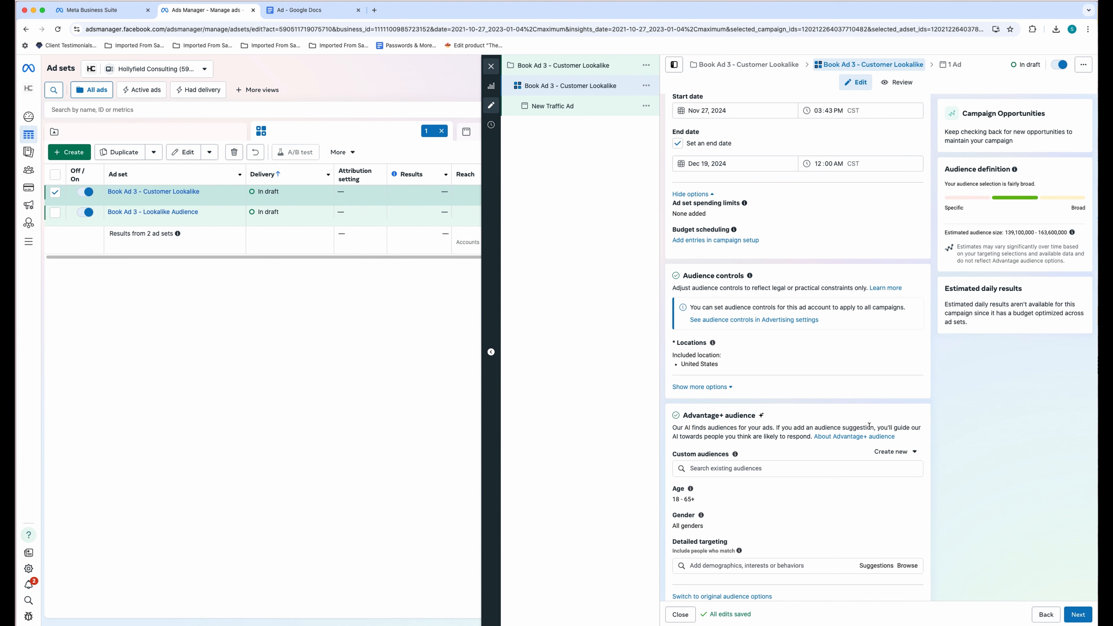
scroll(869, 426, down, 1)
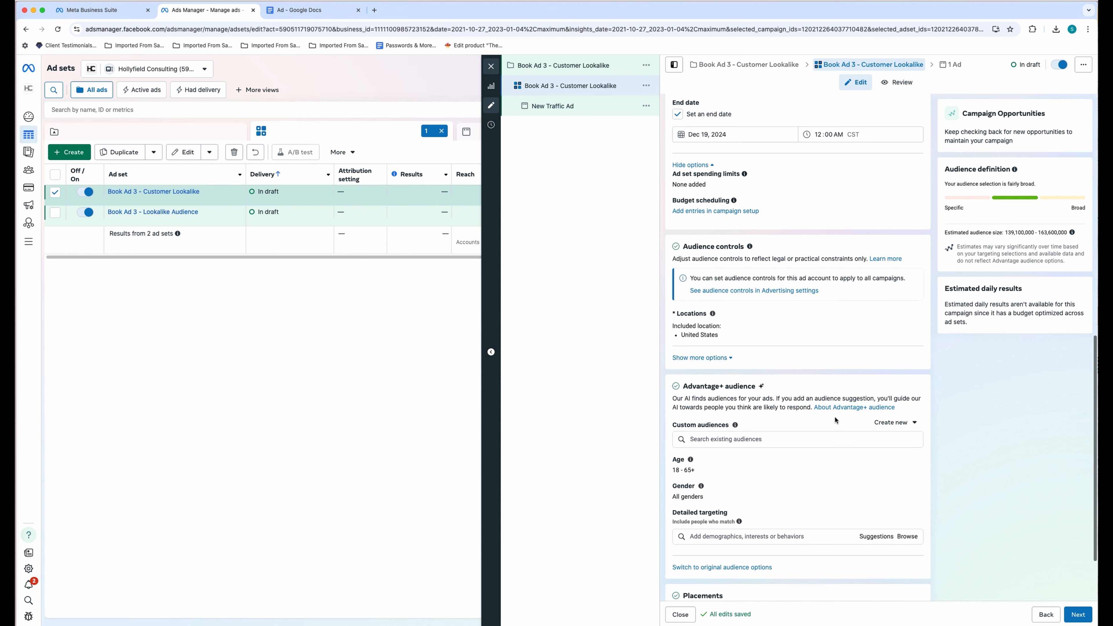
- Start a new lookalike audience whose source is a new customer-list custom audience
click(896, 422)
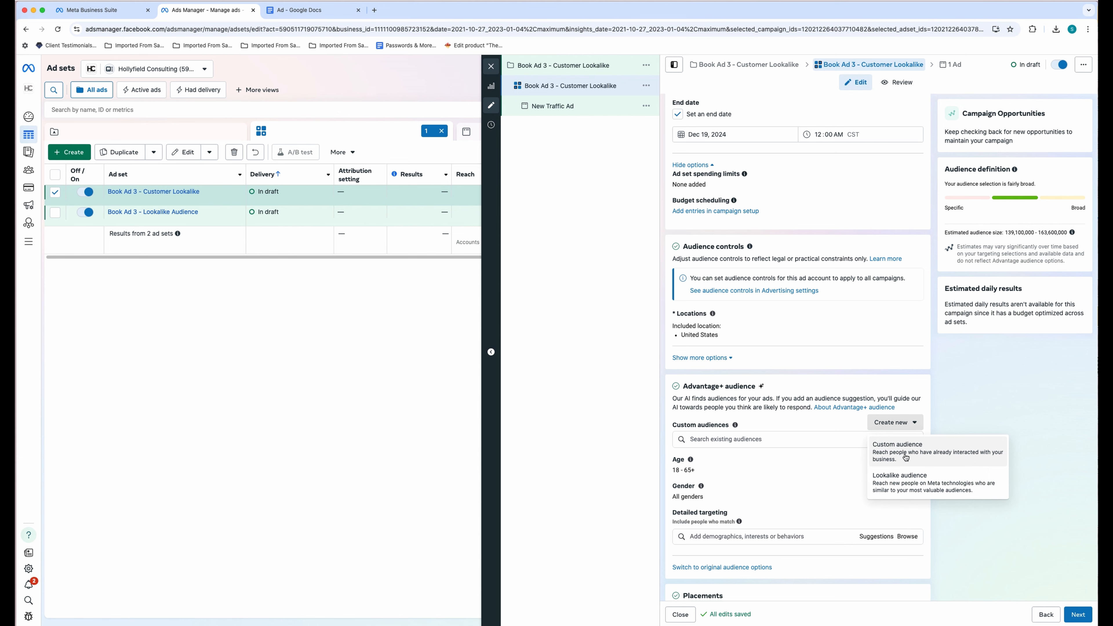
click(906, 482)
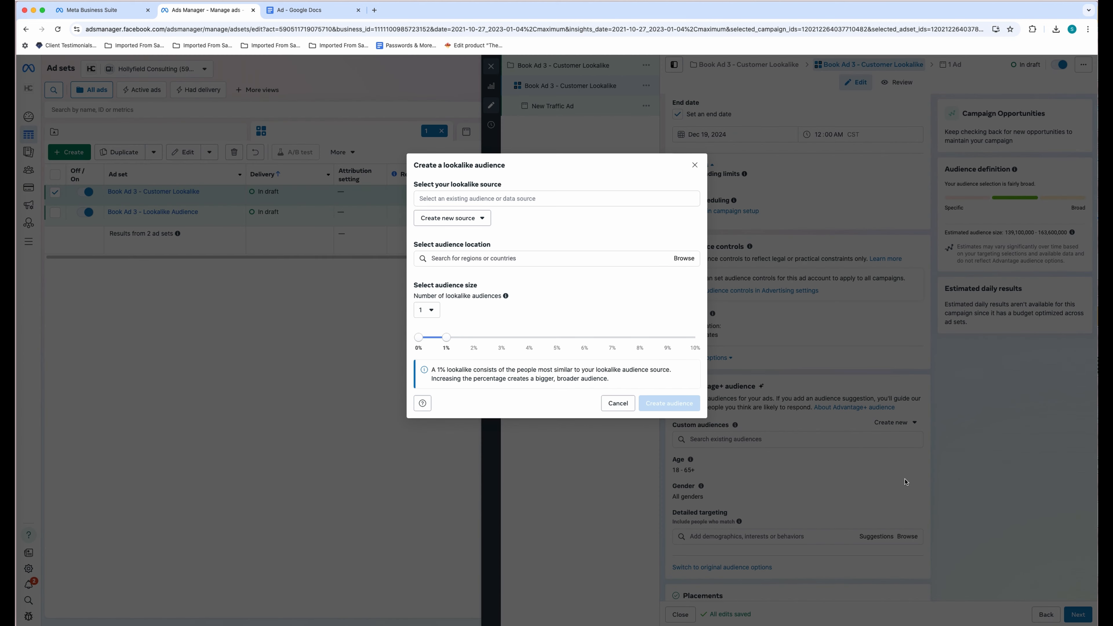
click(480, 218)
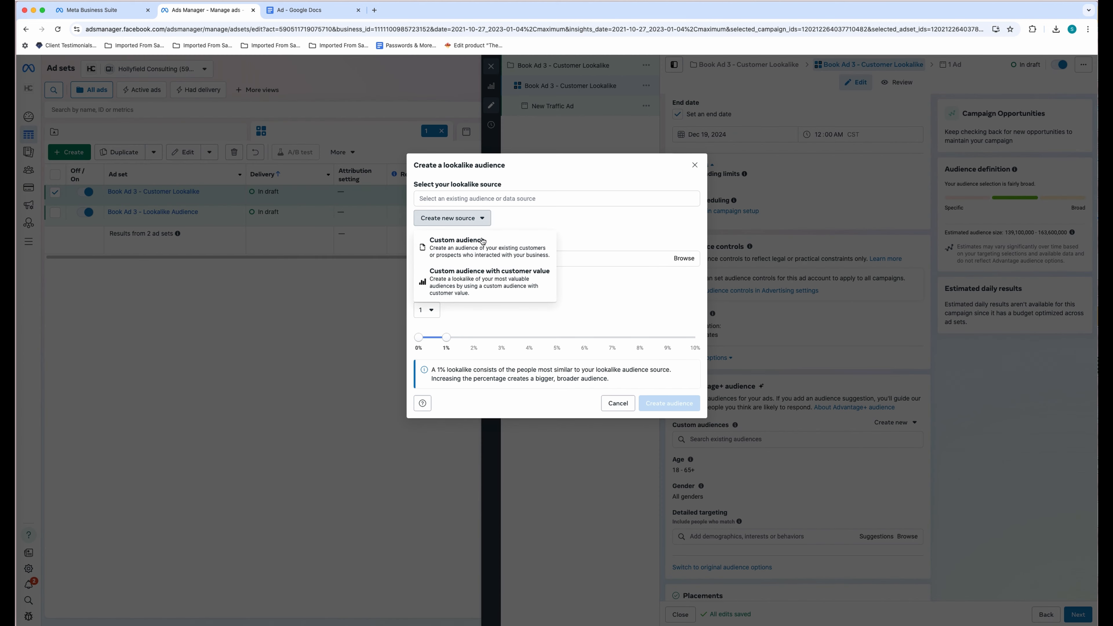
click(484, 249)
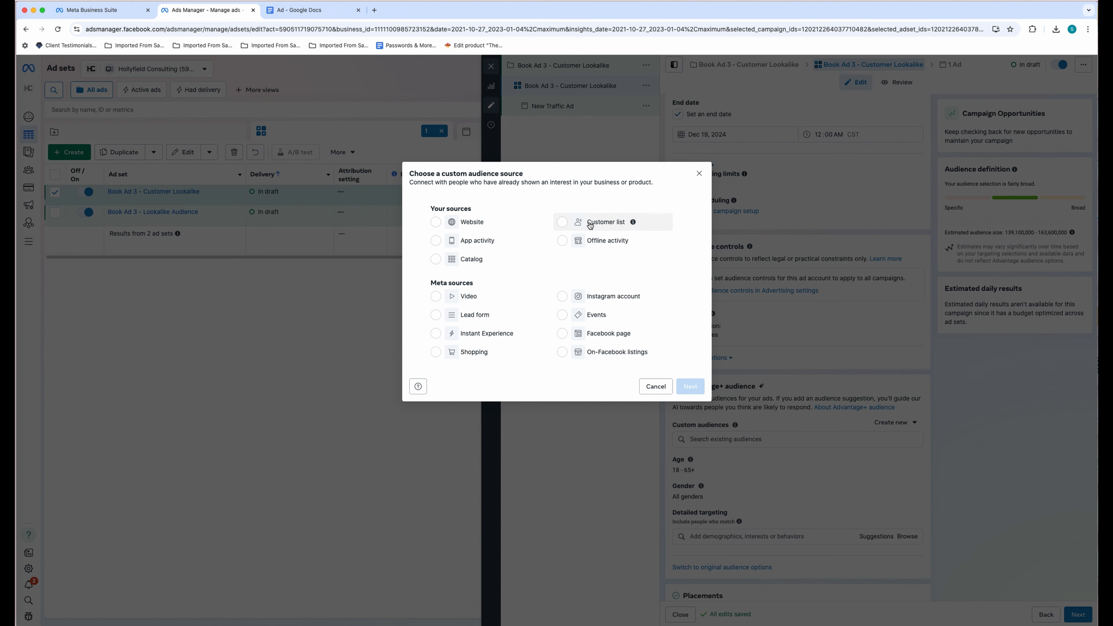
click(608, 225)
click(699, 385)
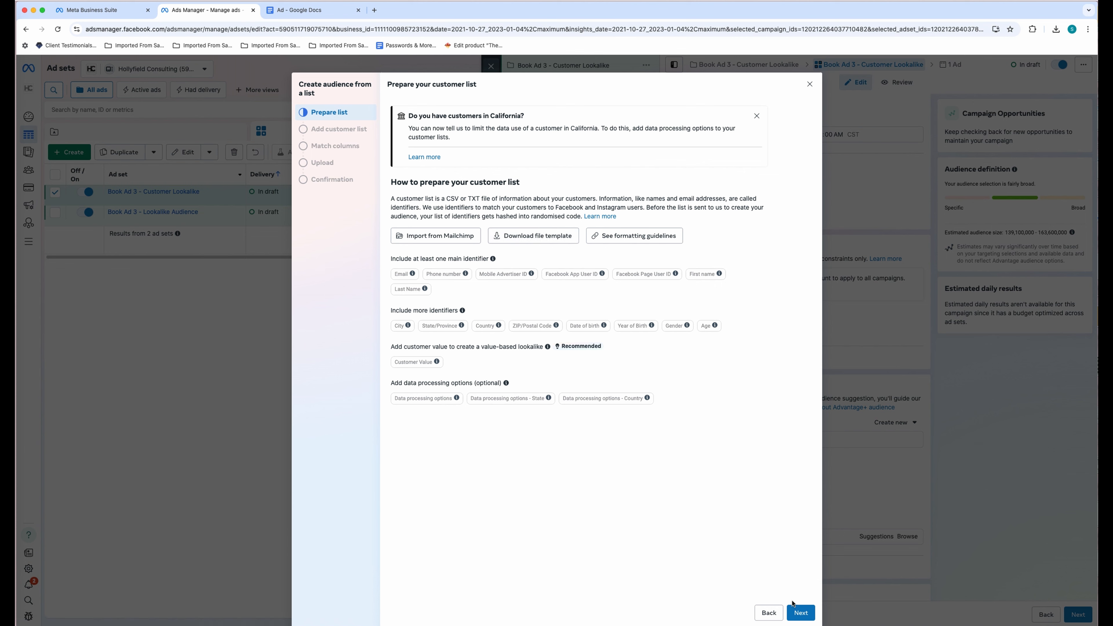
- Upload Customer List Example.csv as the customer list file
click(800, 613)
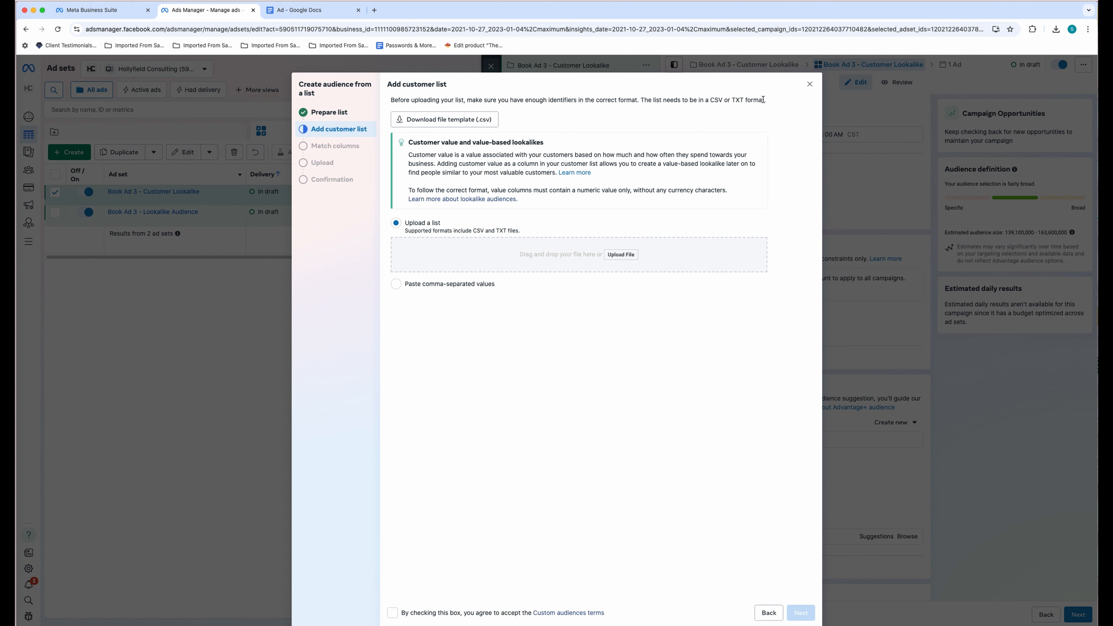
drag(762, 99, 389, 101)
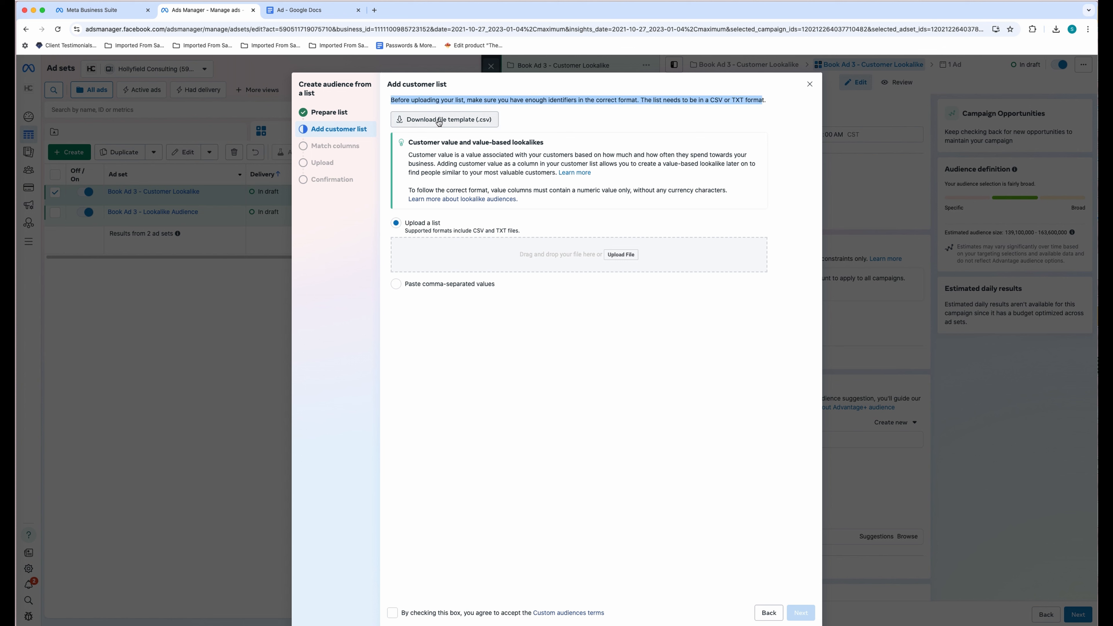
click(623, 258)
click(480, 73)
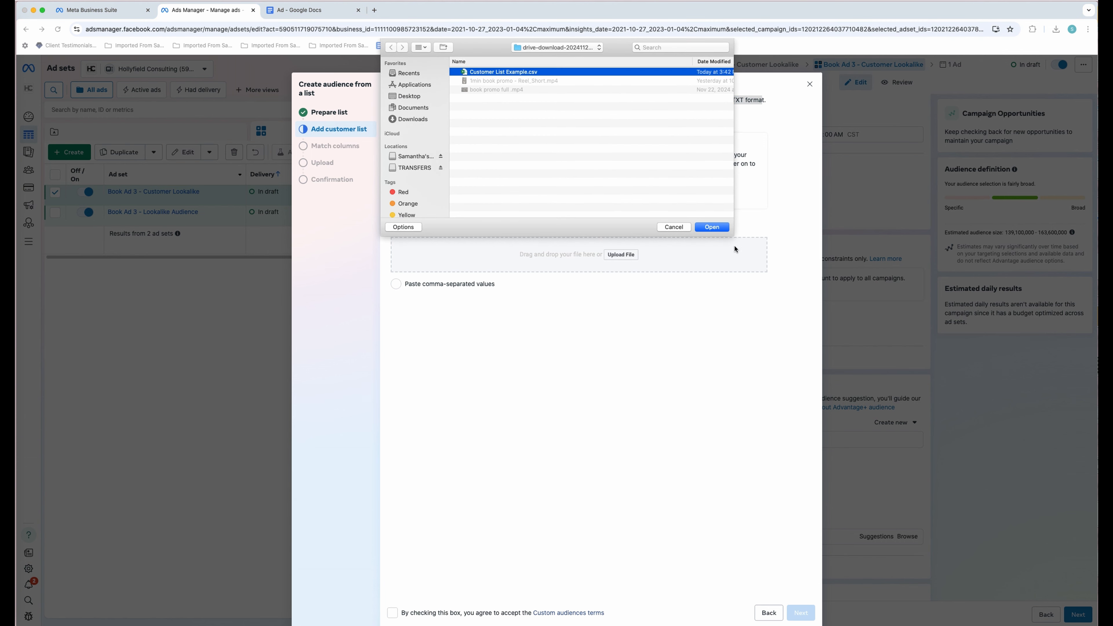
click(712, 227)
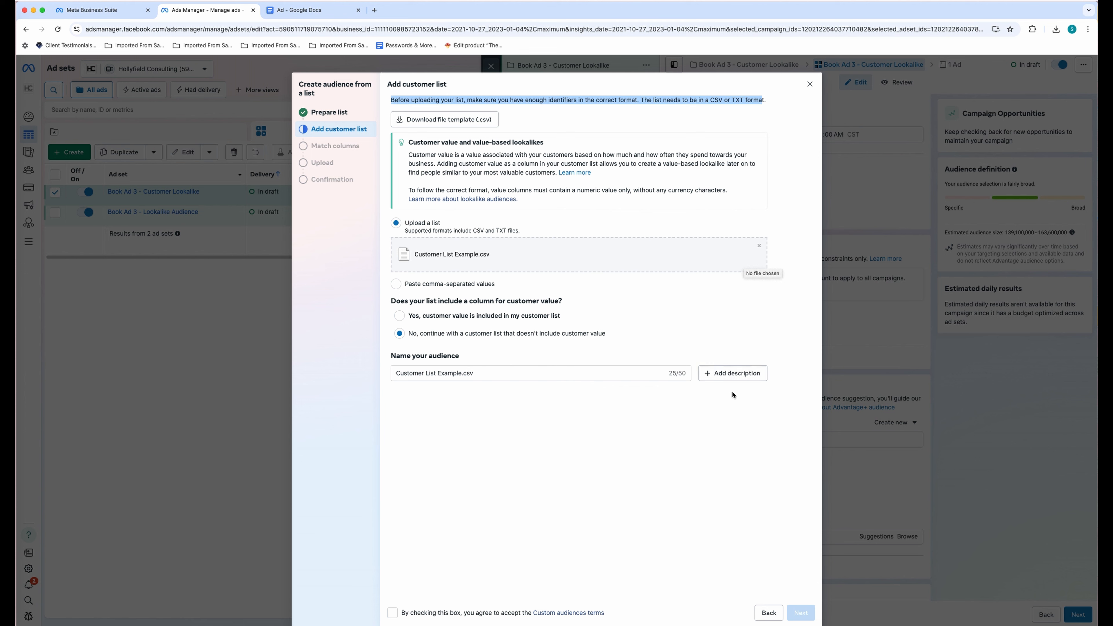
- Mark the list as having no customer value, add the description 'Customer list example', and name the audience Customer List Example
click(455, 317)
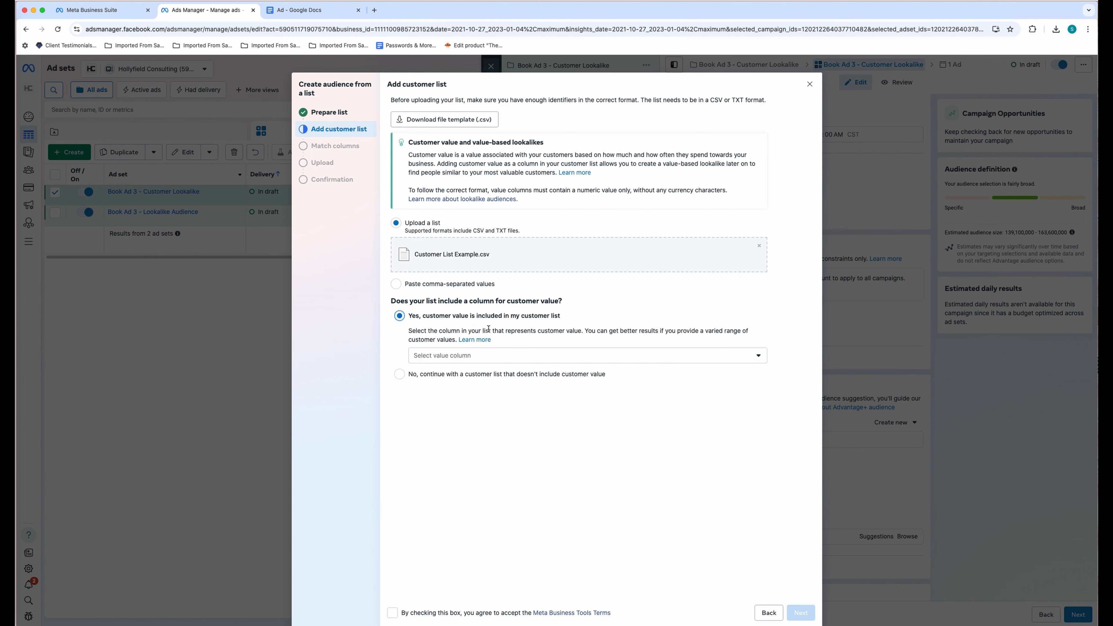
click(400, 374)
click(424, 374)
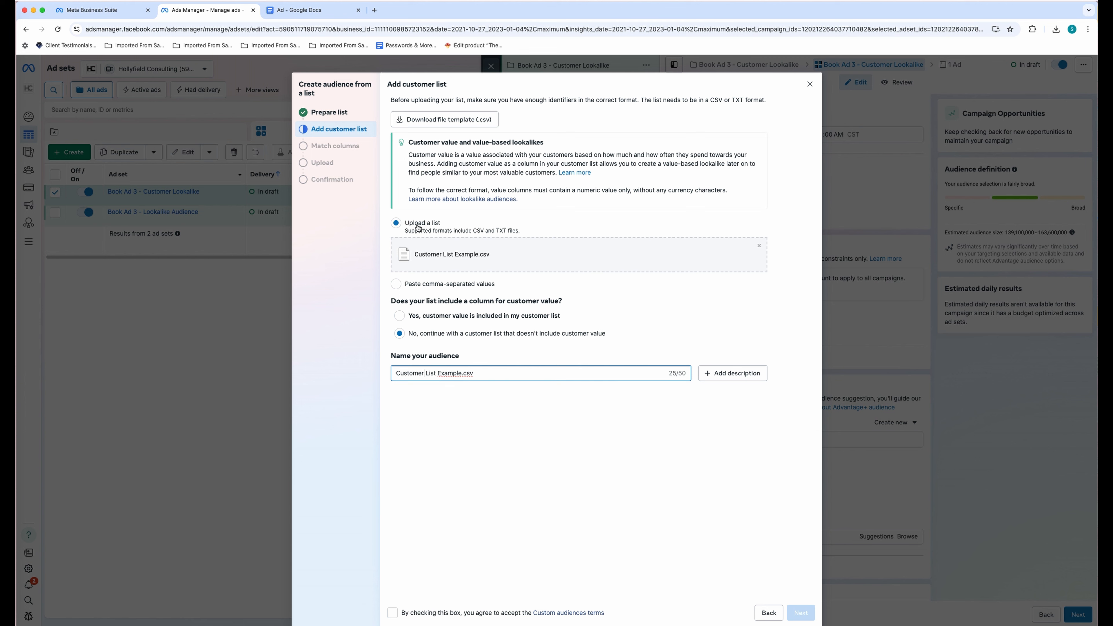
click(727, 373)
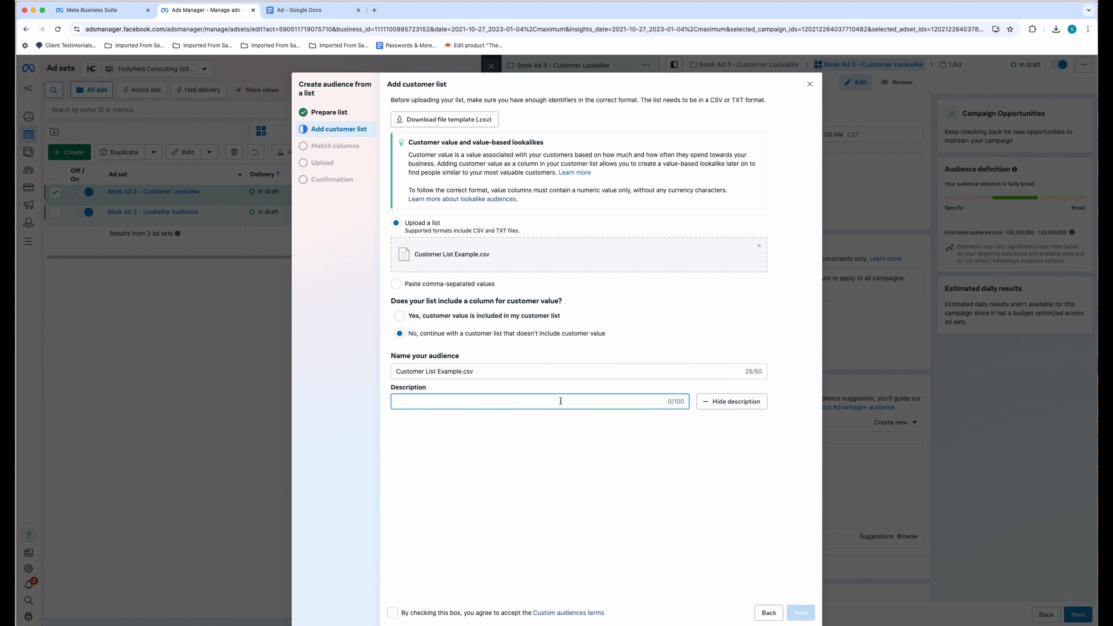
text(Customer list example)
click(587, 373)
key(BackSpace)
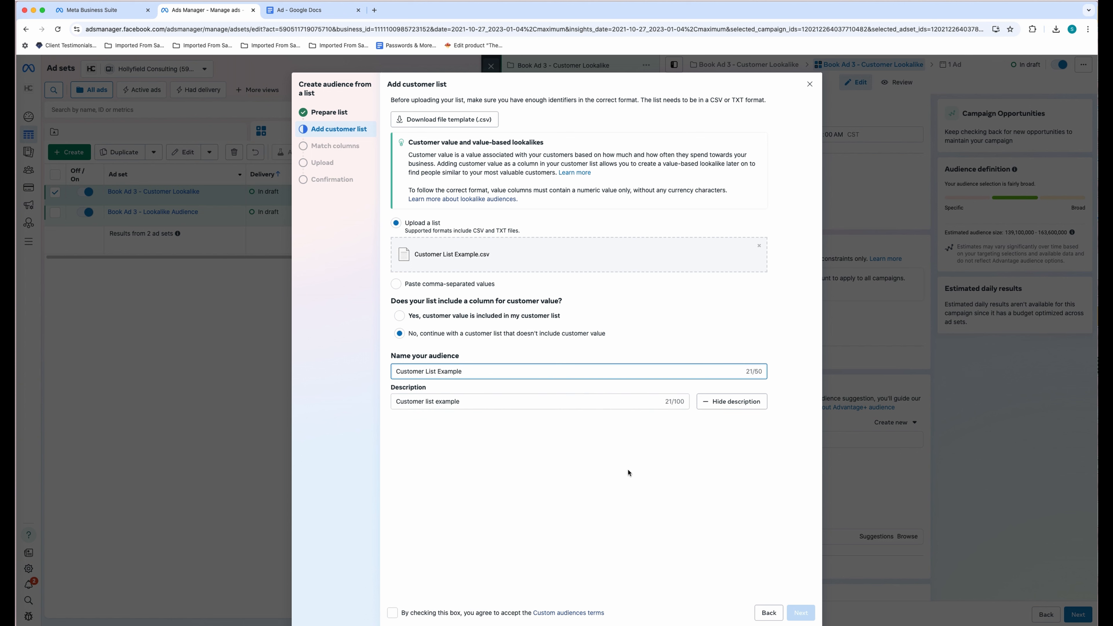
click(628, 472)
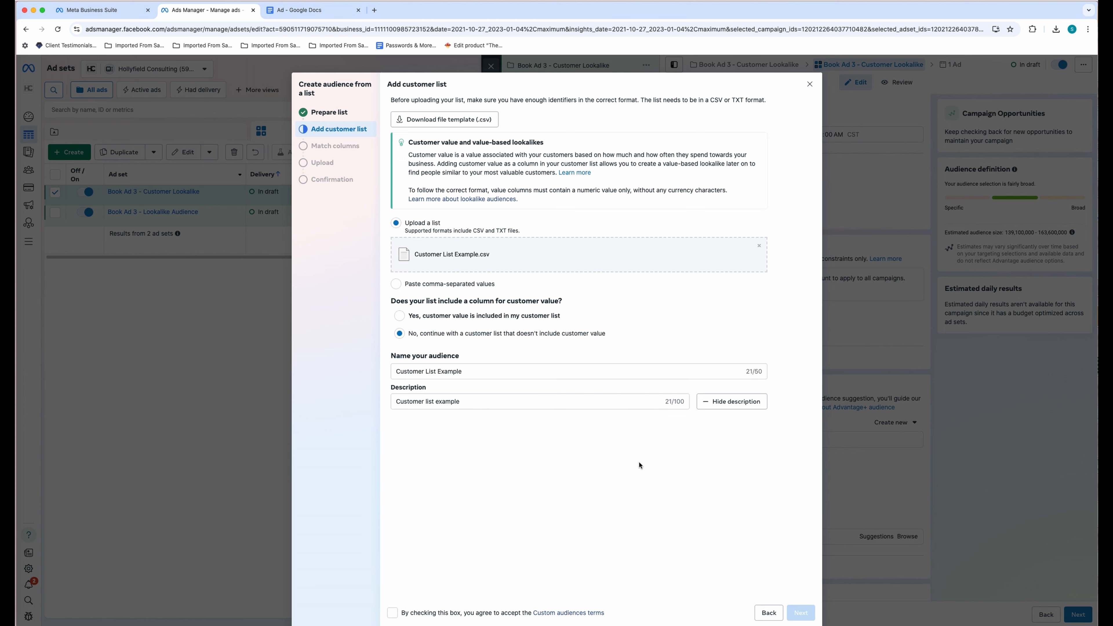
- Accept the Custom audiences terms and continue to the column-matching check
click(392, 612)
drag(401, 614, 604, 620)
click(680, 562)
click(801, 614)
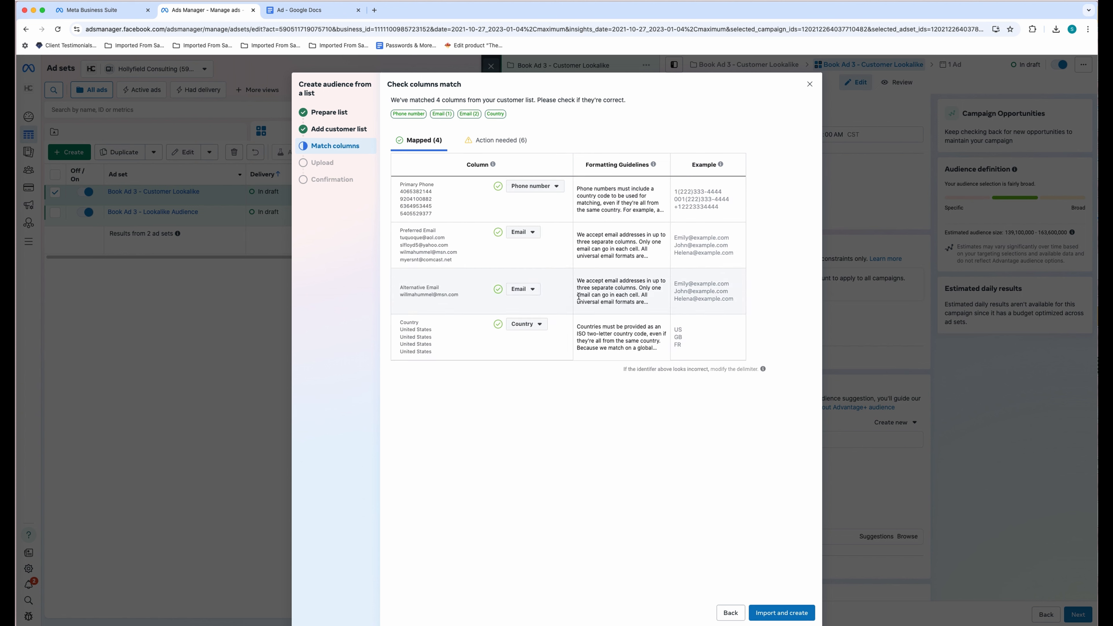
- Import the customer list and begin a lookalike sourced from Customer List Example
click(780, 613)
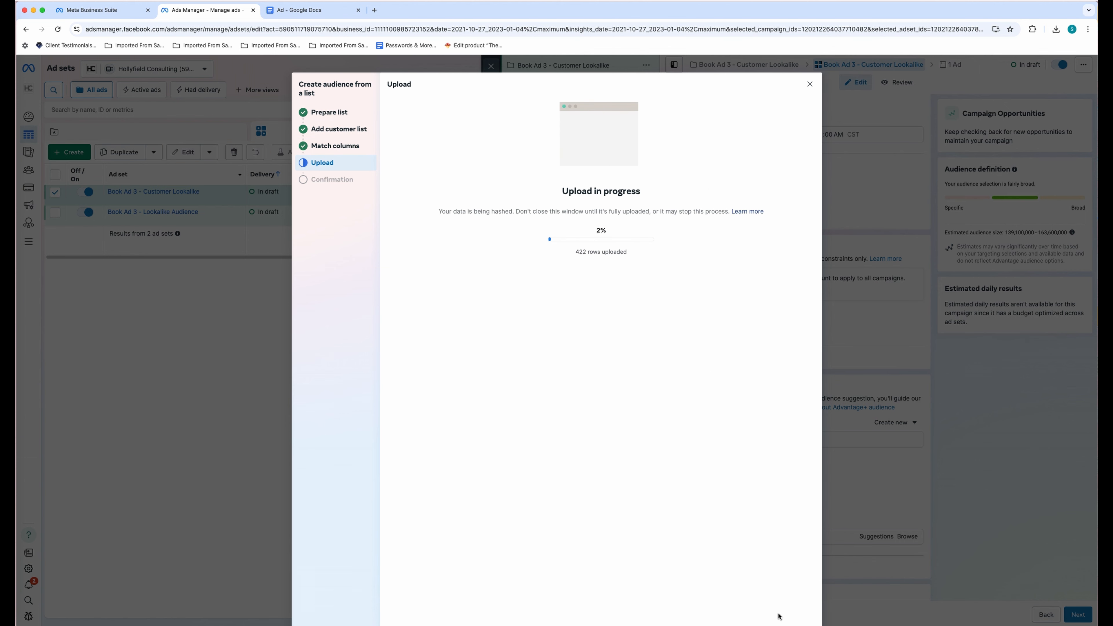
click(434, 202)
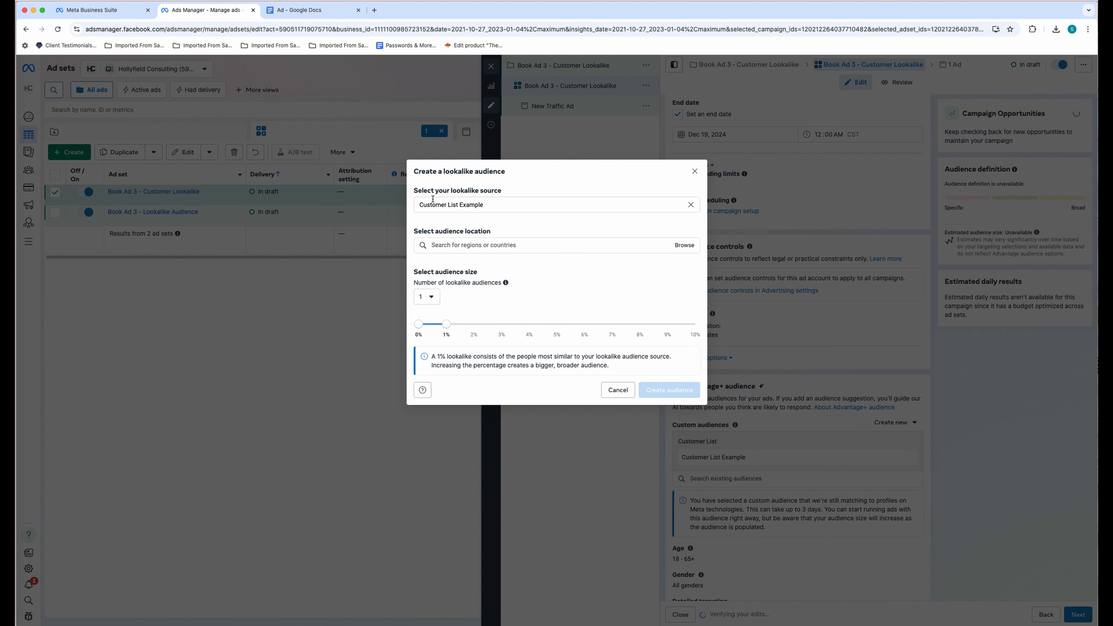
click(499, 206)
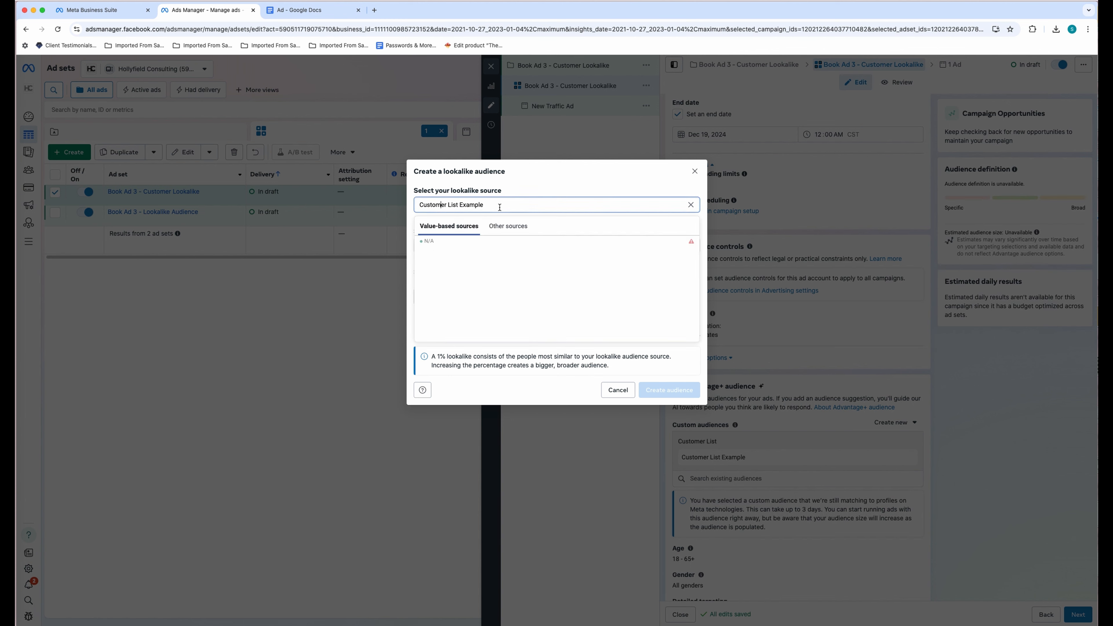
click(529, 191)
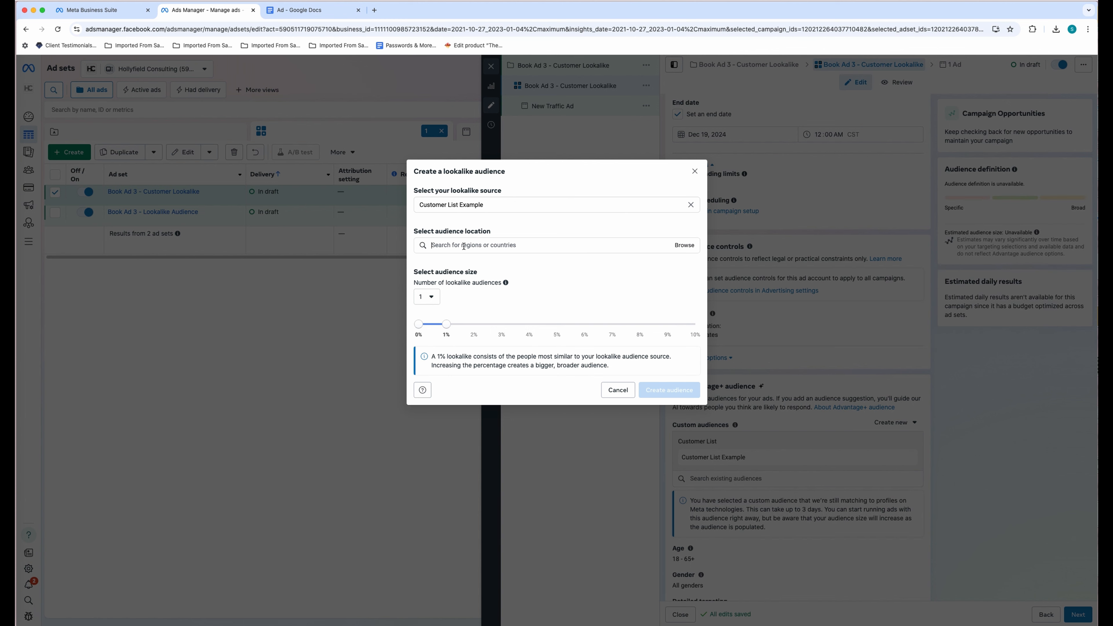
- Set the lookalike location to United States and its size to 5%, then create it
click(463, 246)
text(United States)
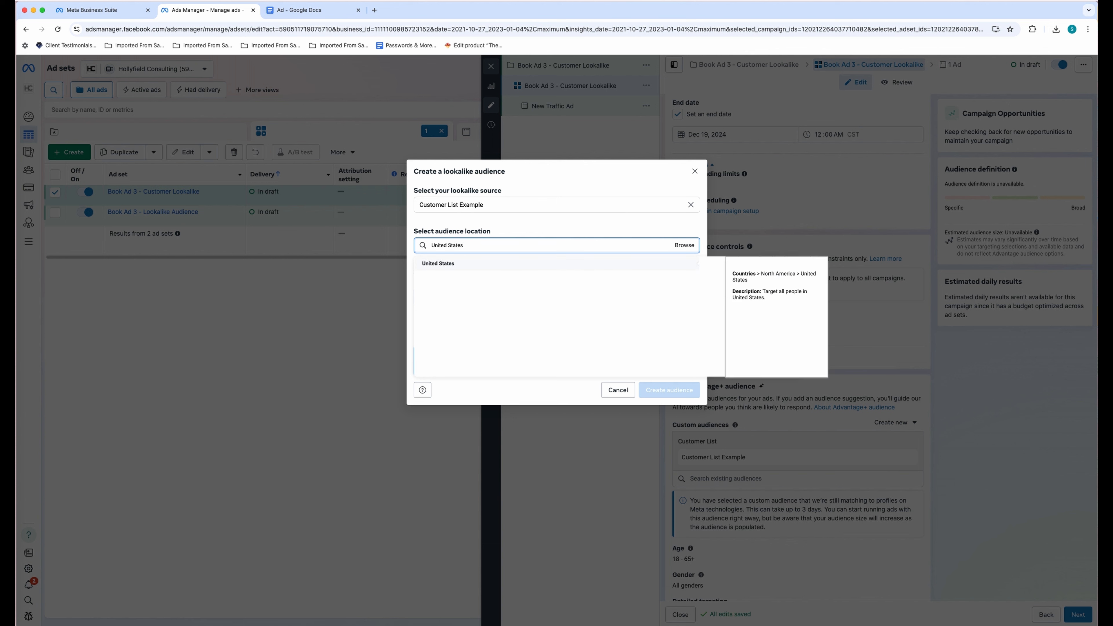
click(460, 267)
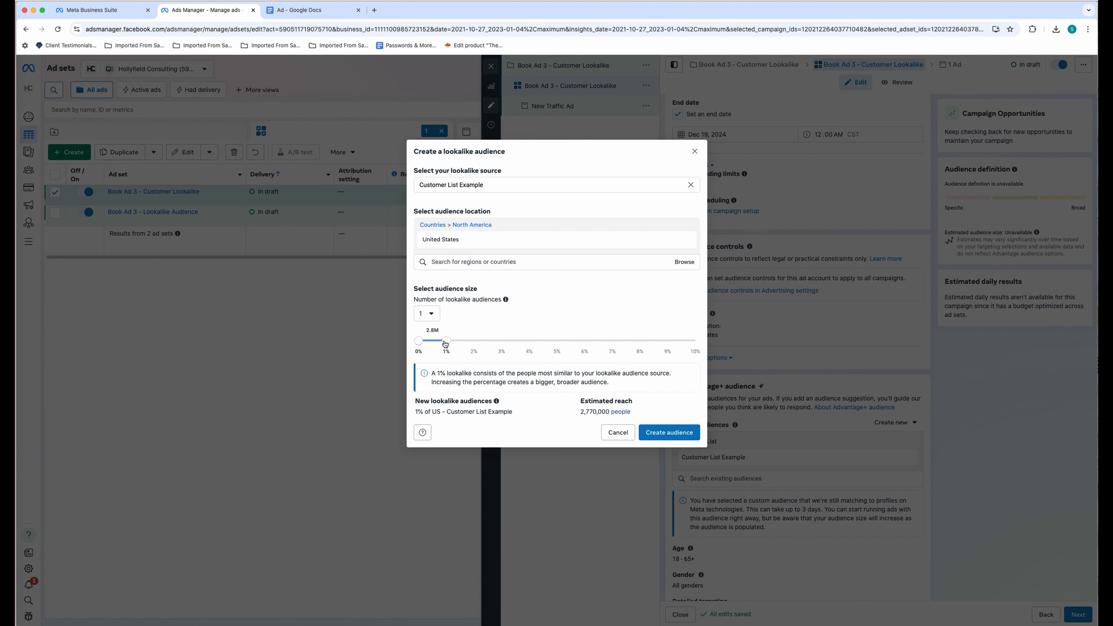
drag(445, 344, 557, 345)
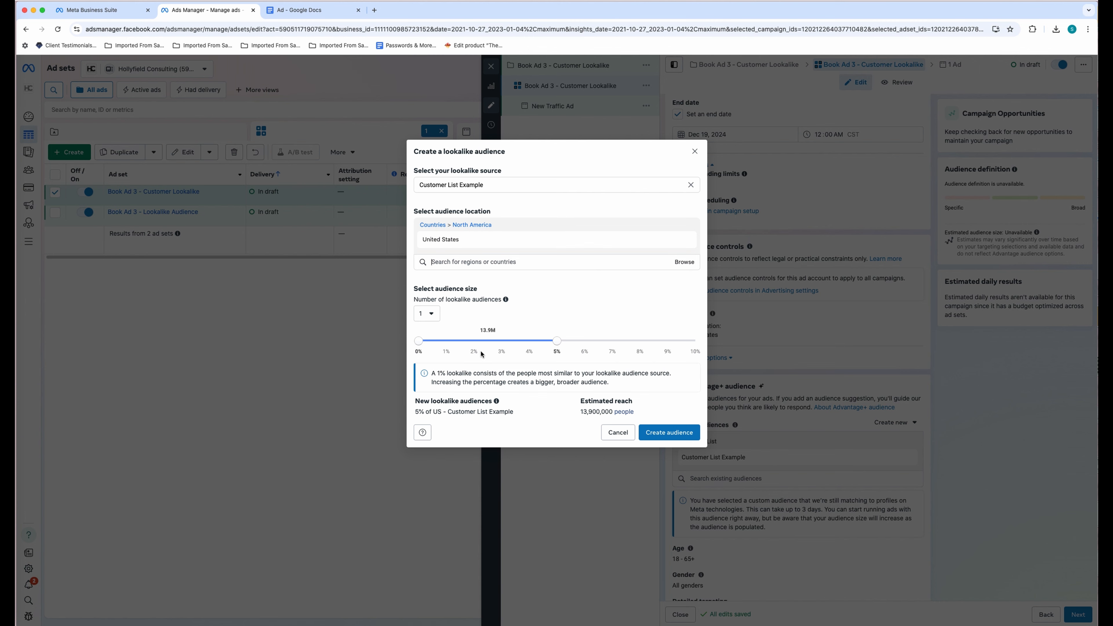
drag(579, 416, 656, 417)
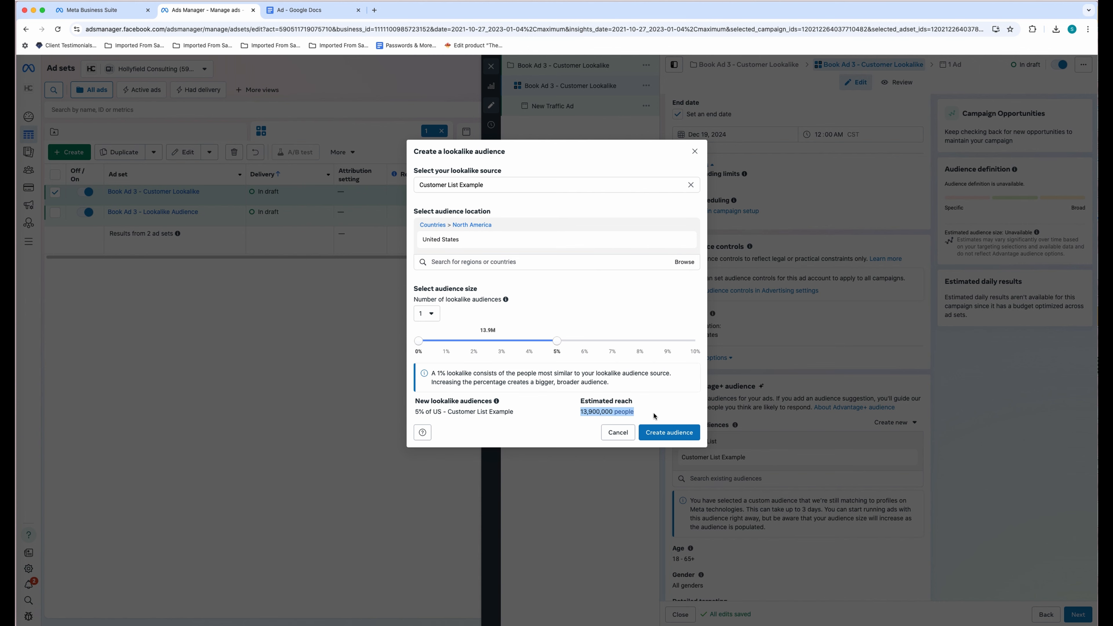
click(683, 434)
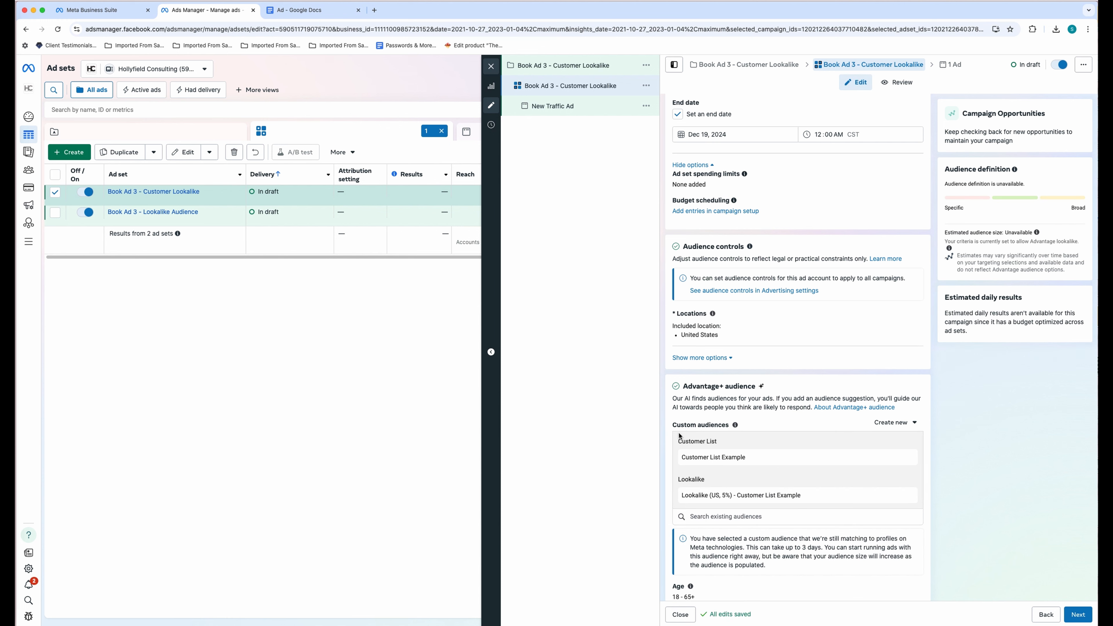
- Review the audience-size warning for the added lookalike, then leave the editor for the Campaigns table
scroll(729, 426, down, 5)
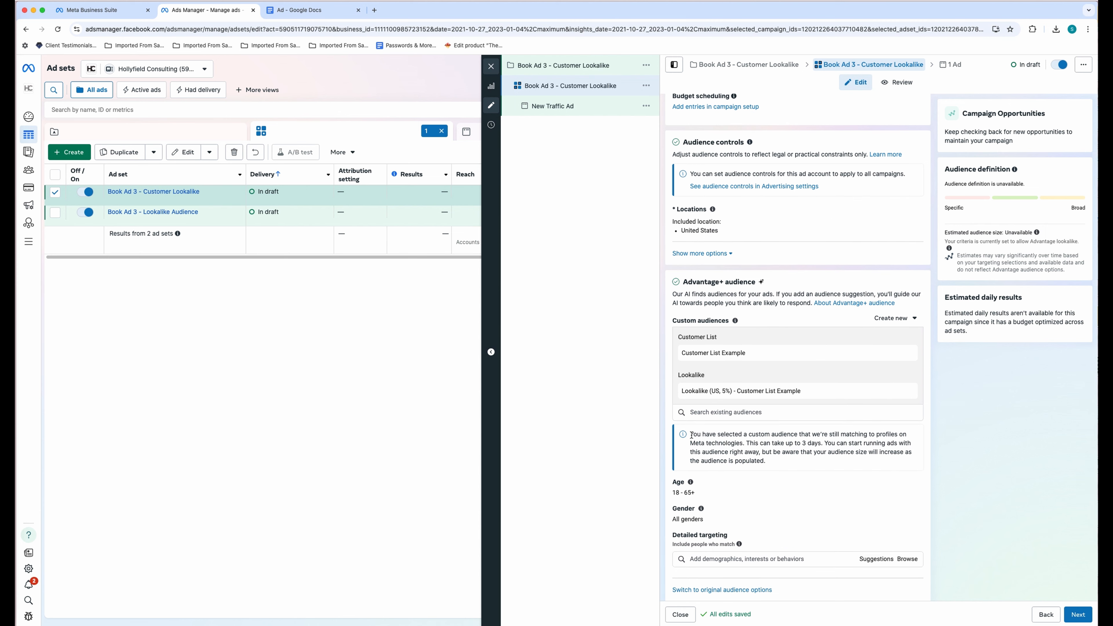
drag(691, 435, 774, 458)
click(771, 460)
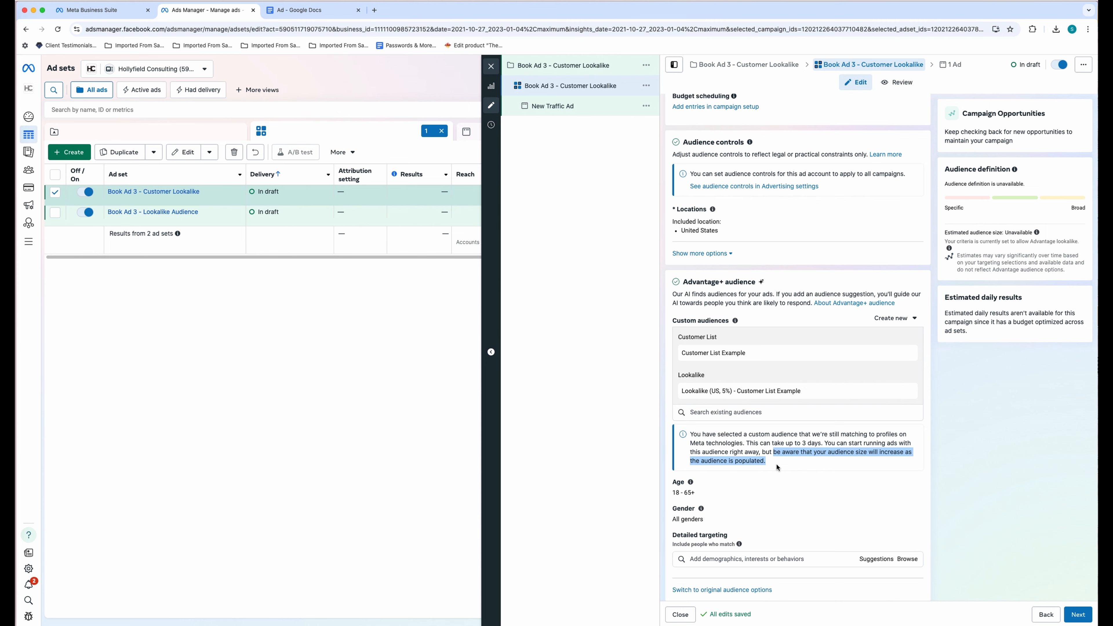
scroll(856, 475, down, 5)
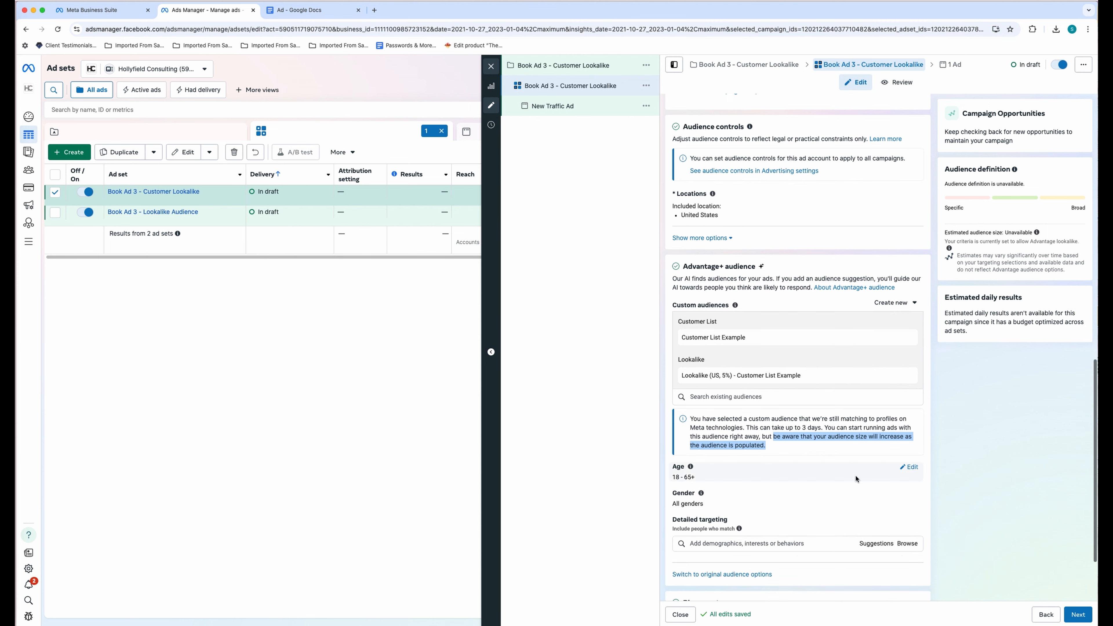
click(1080, 615)
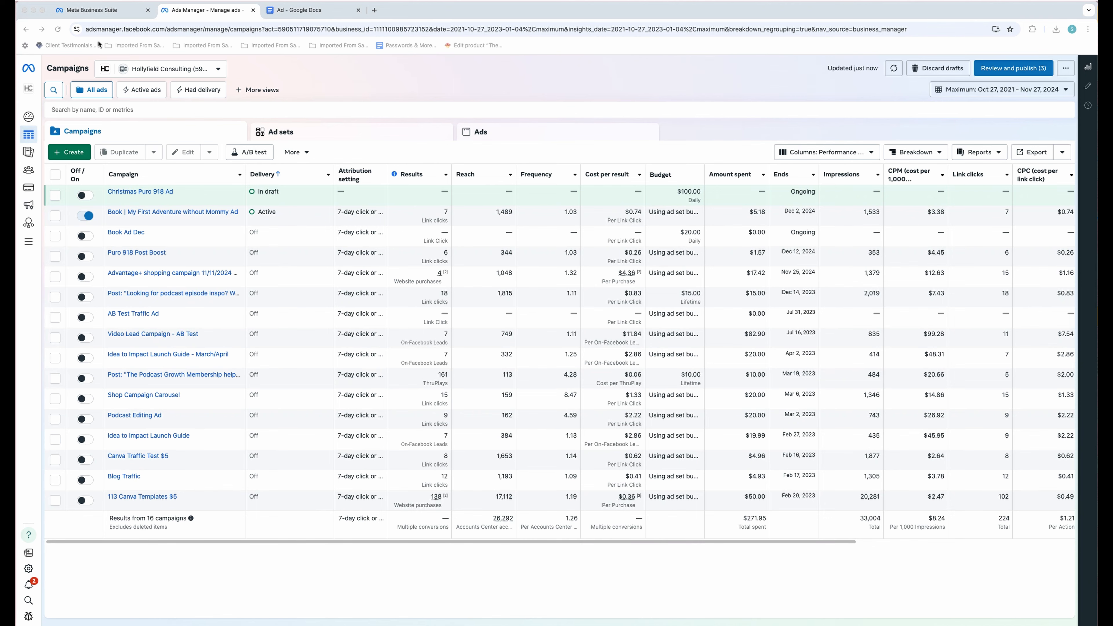
- Create a campaign with the Leads objective using the manual leads setup
click(75, 154)
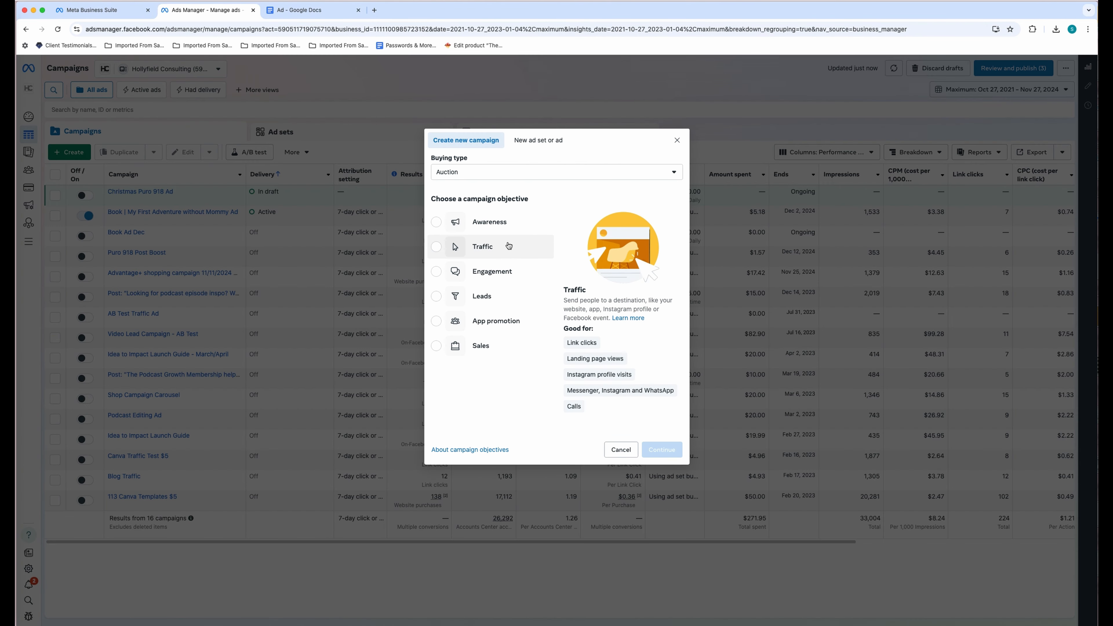
click(485, 296)
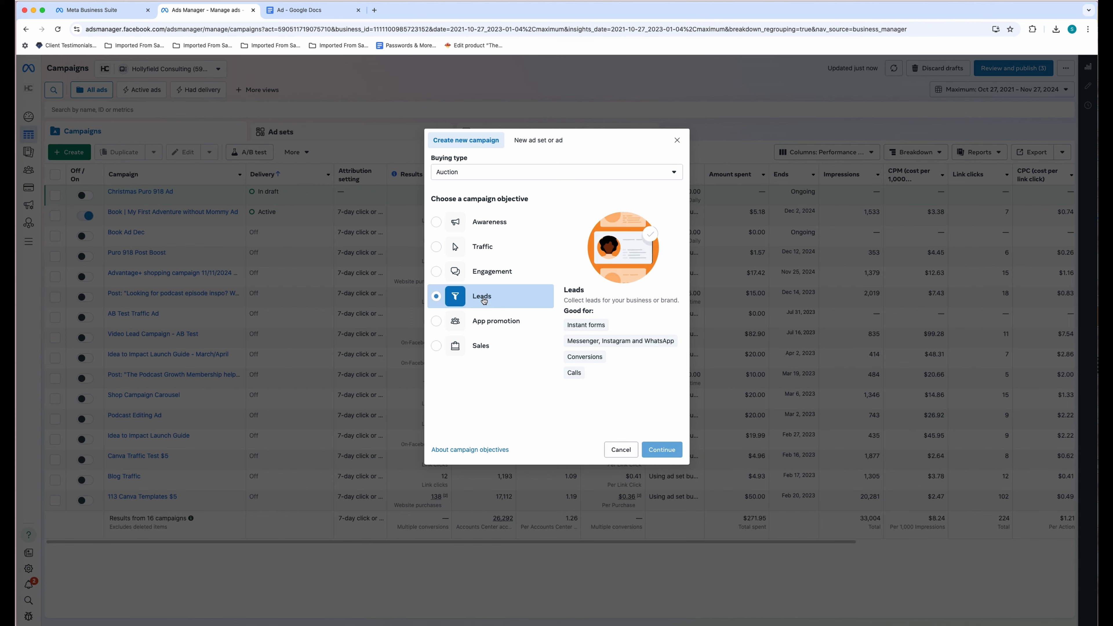
click(661, 450)
click(498, 317)
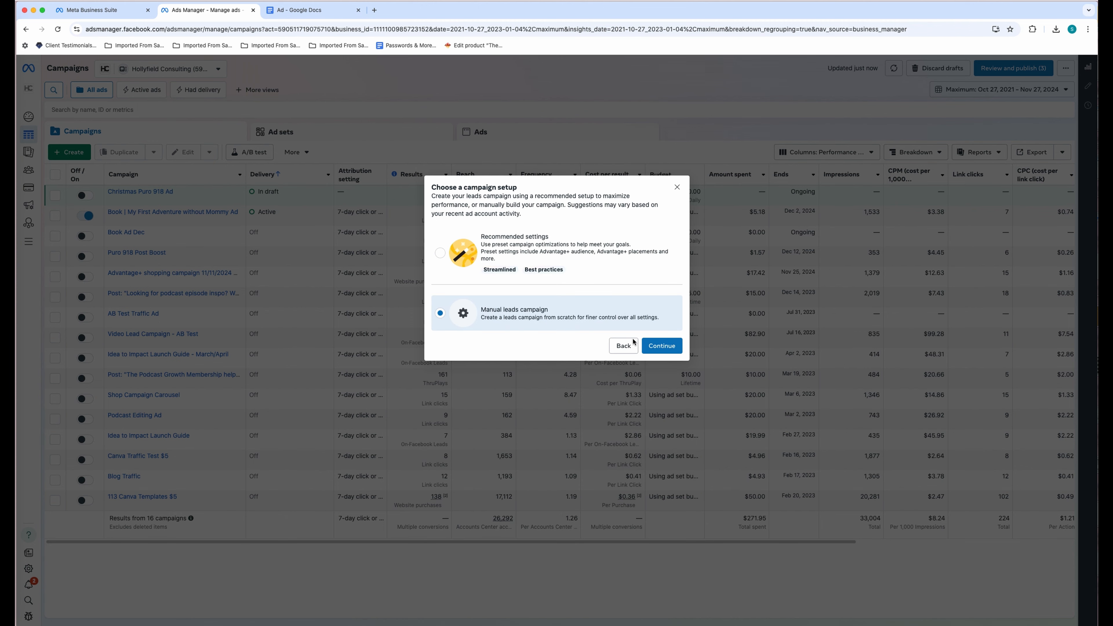
click(663, 349)
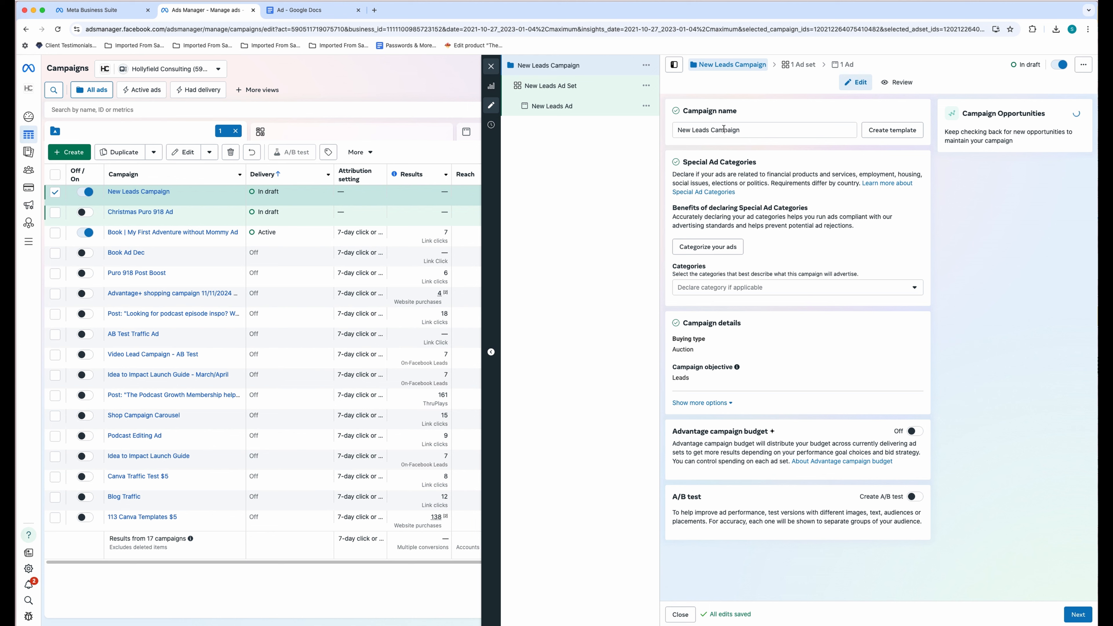
- Rename the campaign 'Book Ad Lead Gen', check special ad categories, and enable Advantage budget at $20.00 daily
triple_click(744, 134)
text(B)
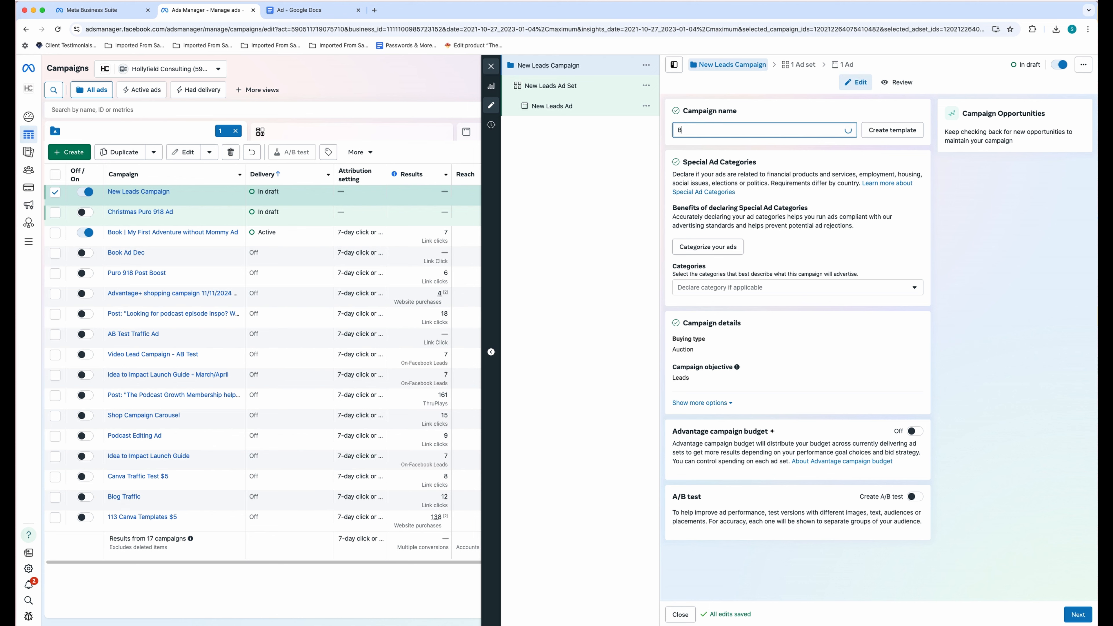
text(ook Ad Lead Gen)
click(764, 118)
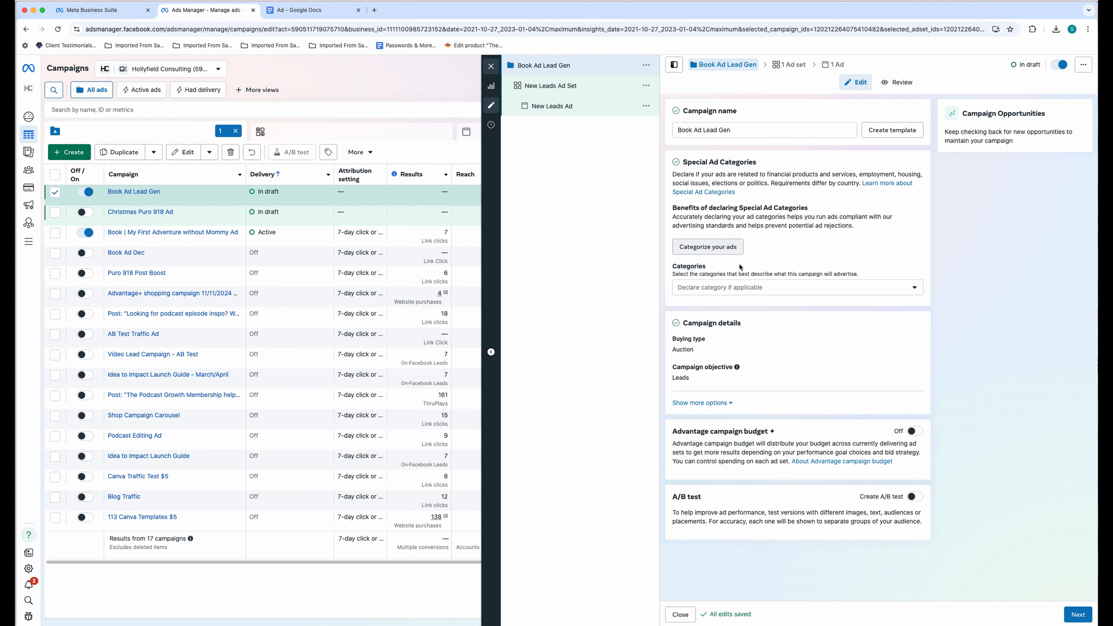
click(785, 287)
click(803, 258)
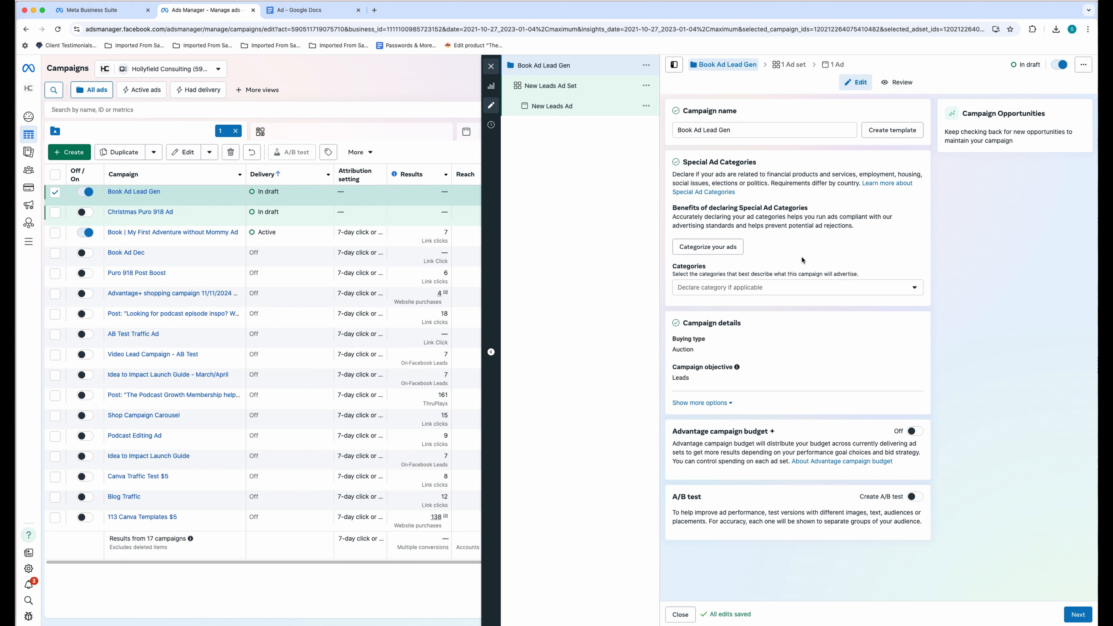
click(916, 432)
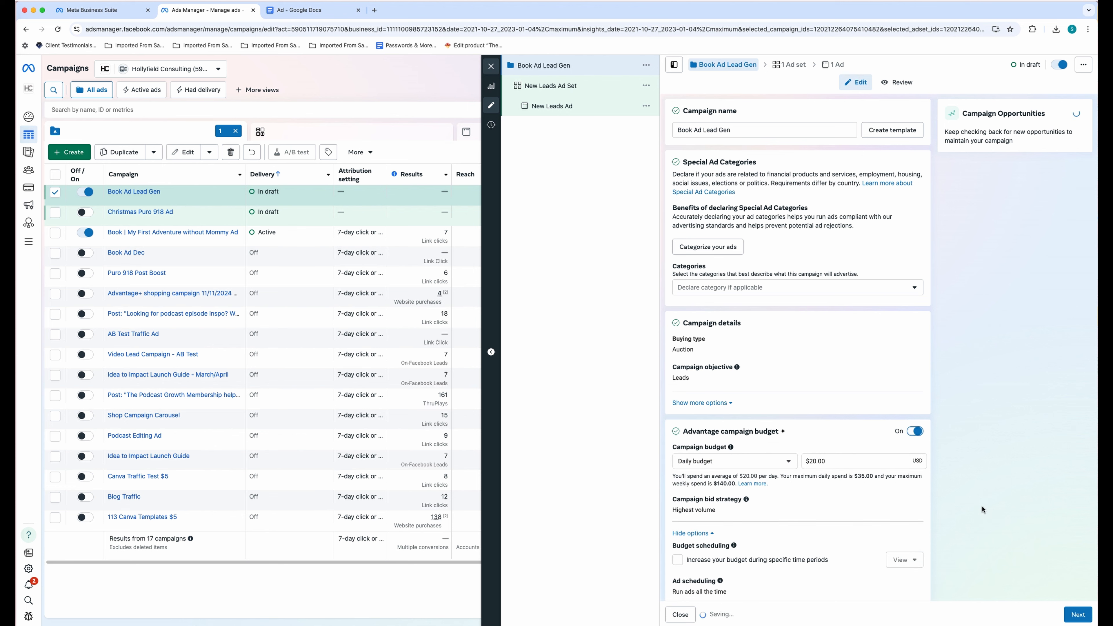
click(1085, 616)
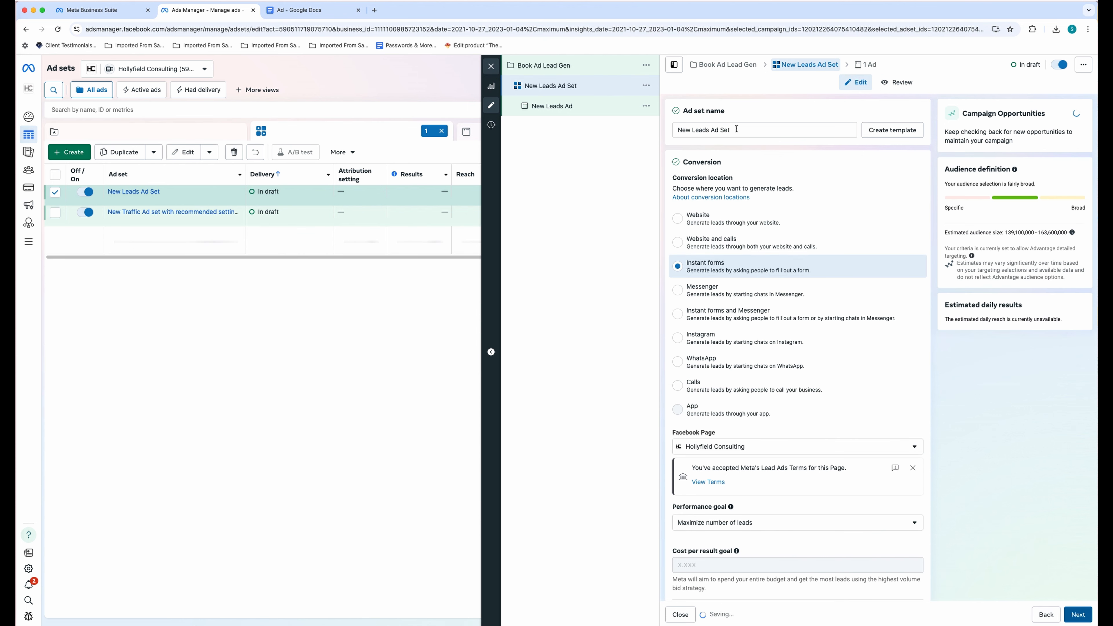
- Replace the ad set name with 'Book Ad Lead Gen'
click(738, 131)
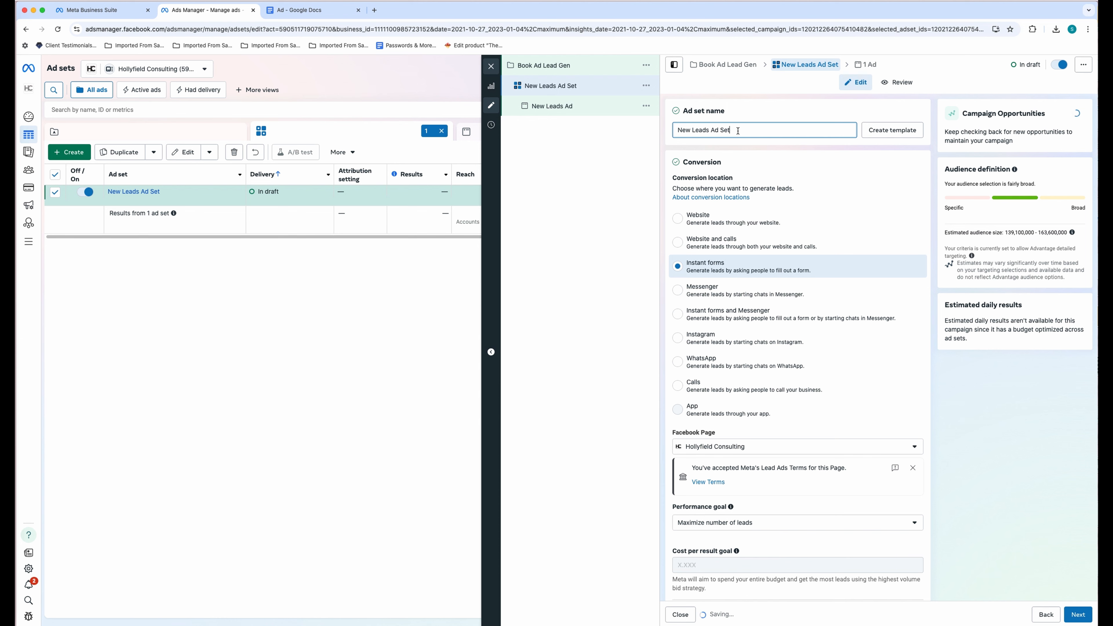
key(super+a)
text(Book Ad Lead Gen)
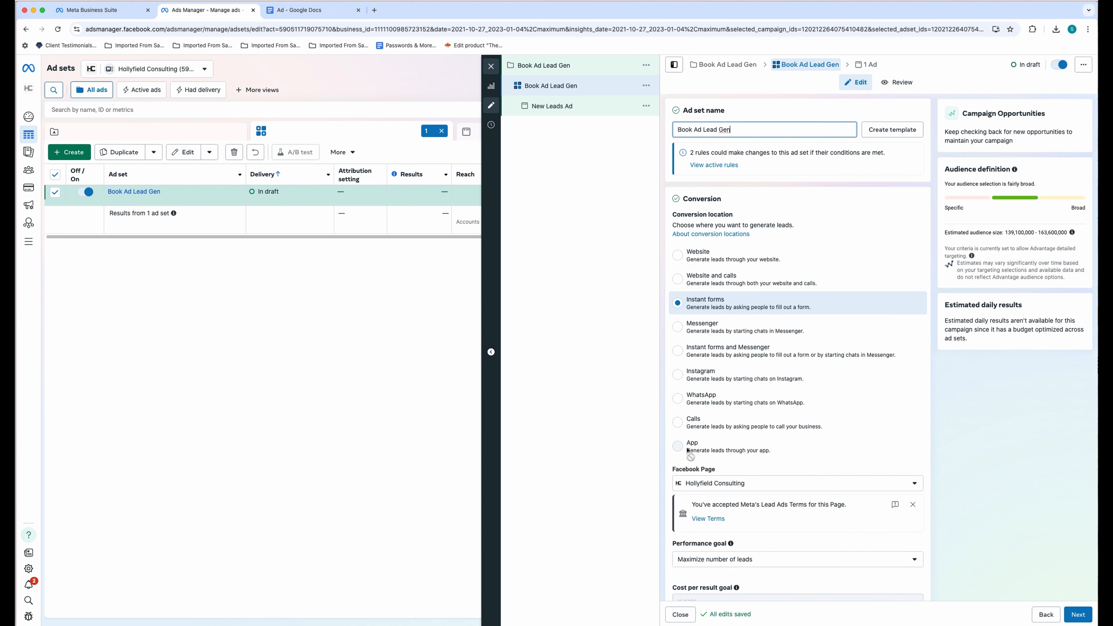
click(611, 332)
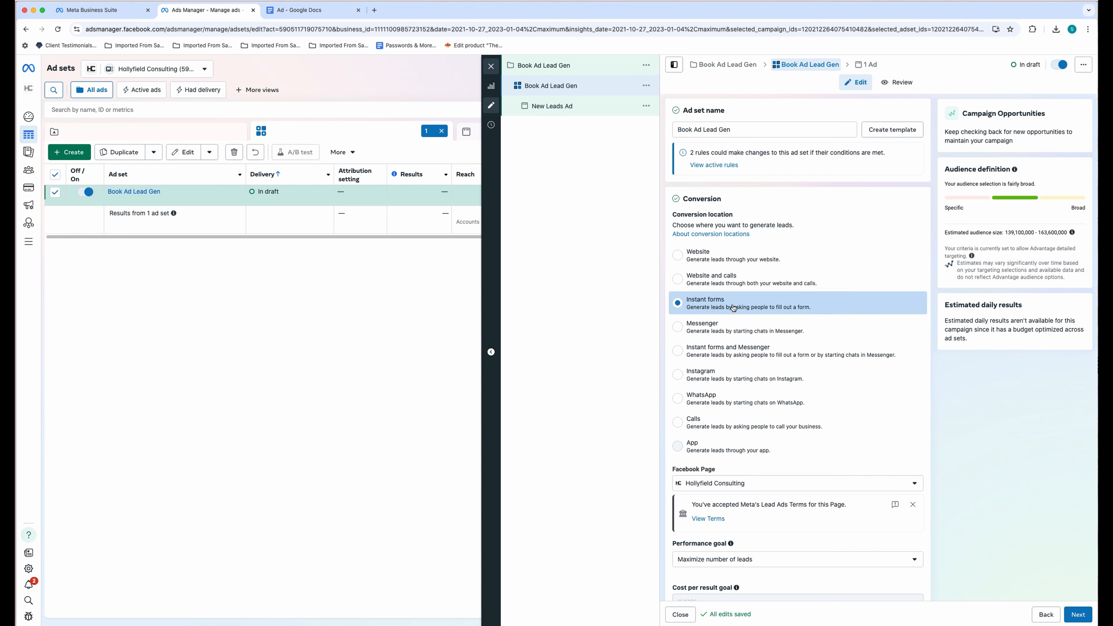
- Check the Catalog options and leave the catalog set to None
scroll(930, 358, down, 3)
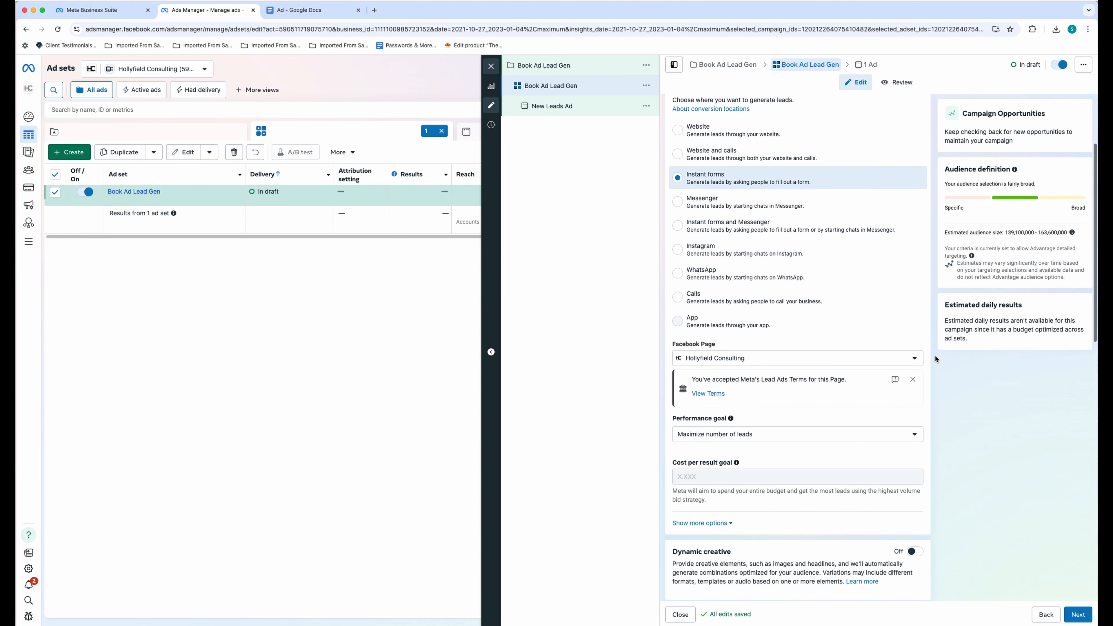
scroll(775, 335, down, 1)
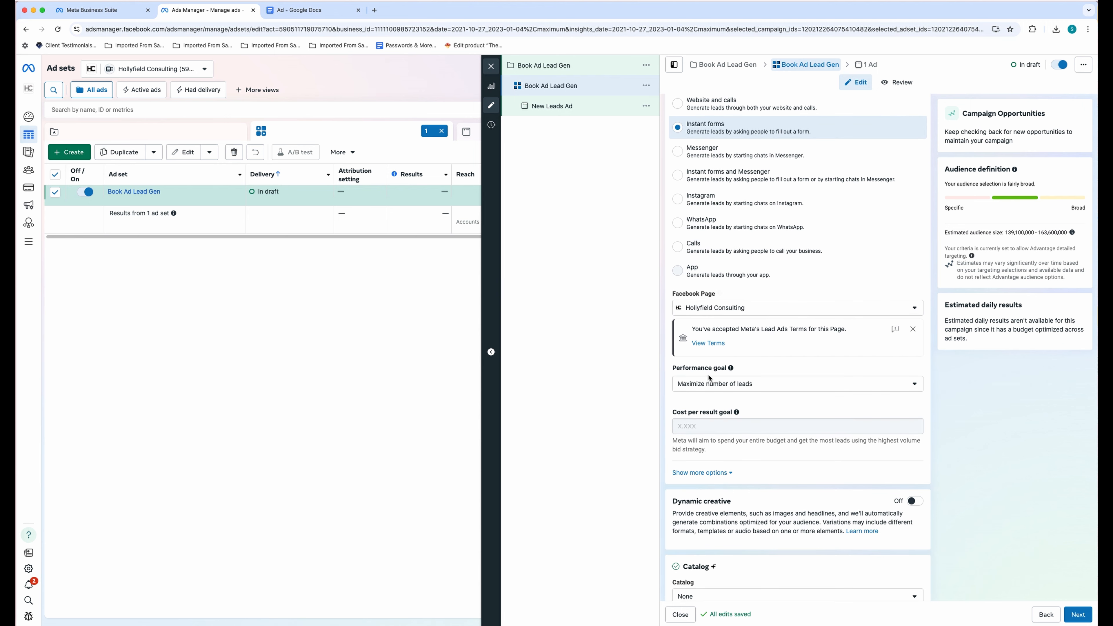
scroll(827, 375, down, 3)
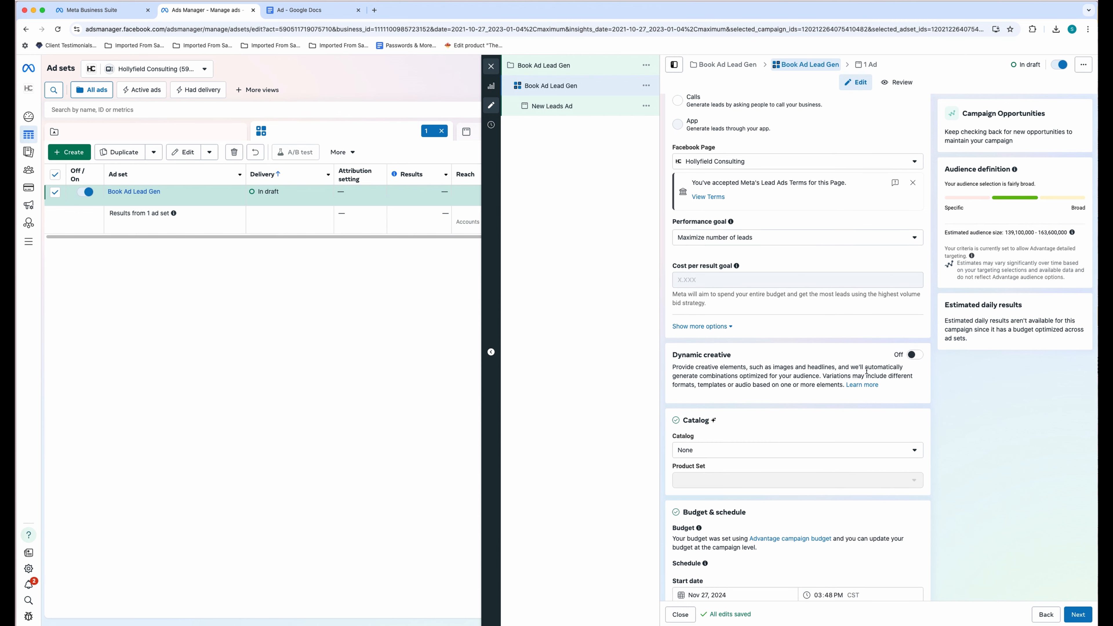
scroll(824, 377, down, 2)
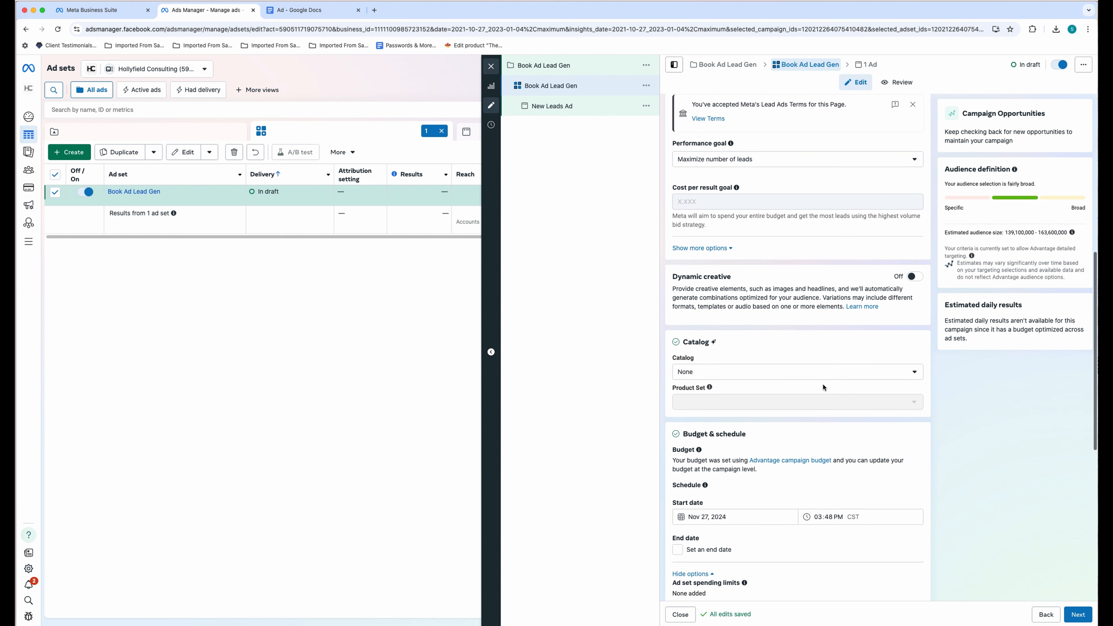
click(760, 377)
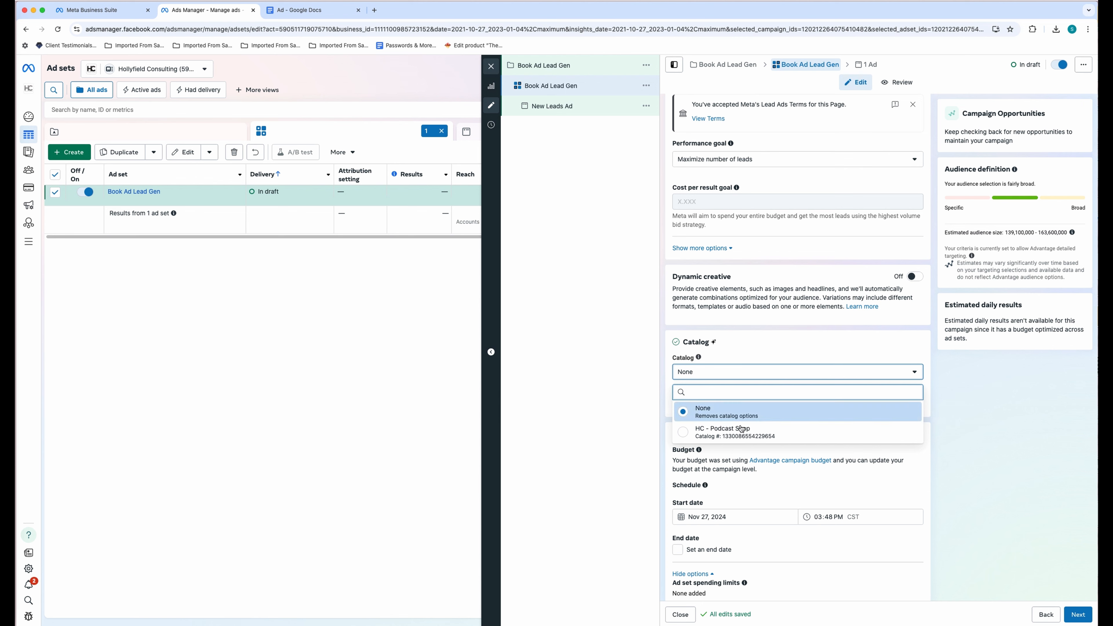
click(748, 361)
- Give the ad set an end date of December 12, 2024
scroll(787, 349, down, 5)
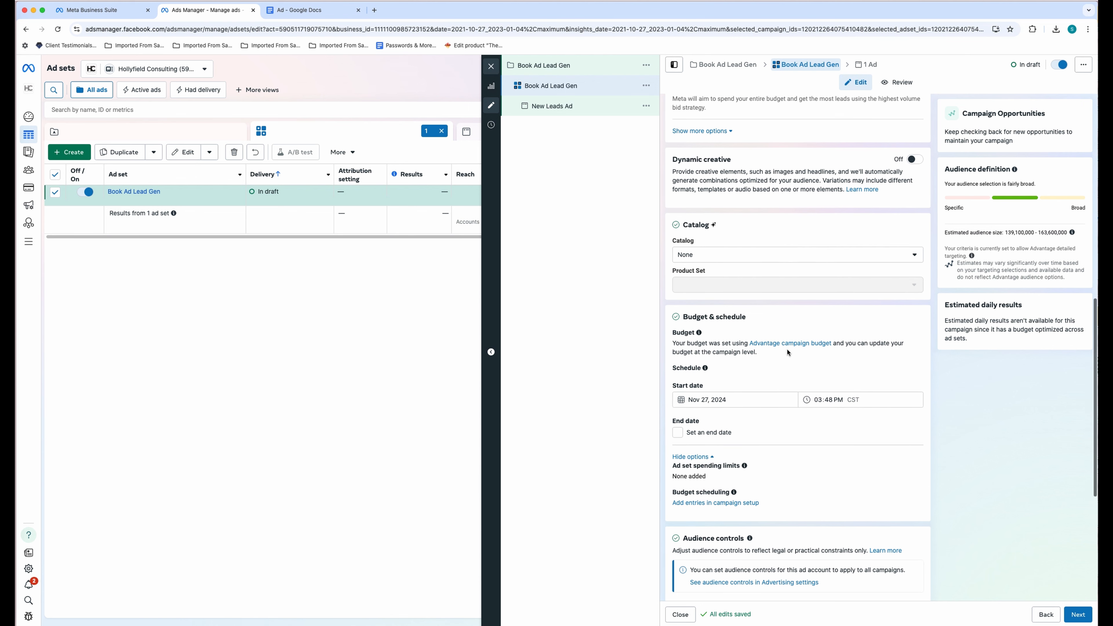
click(678, 356)
click(740, 375)
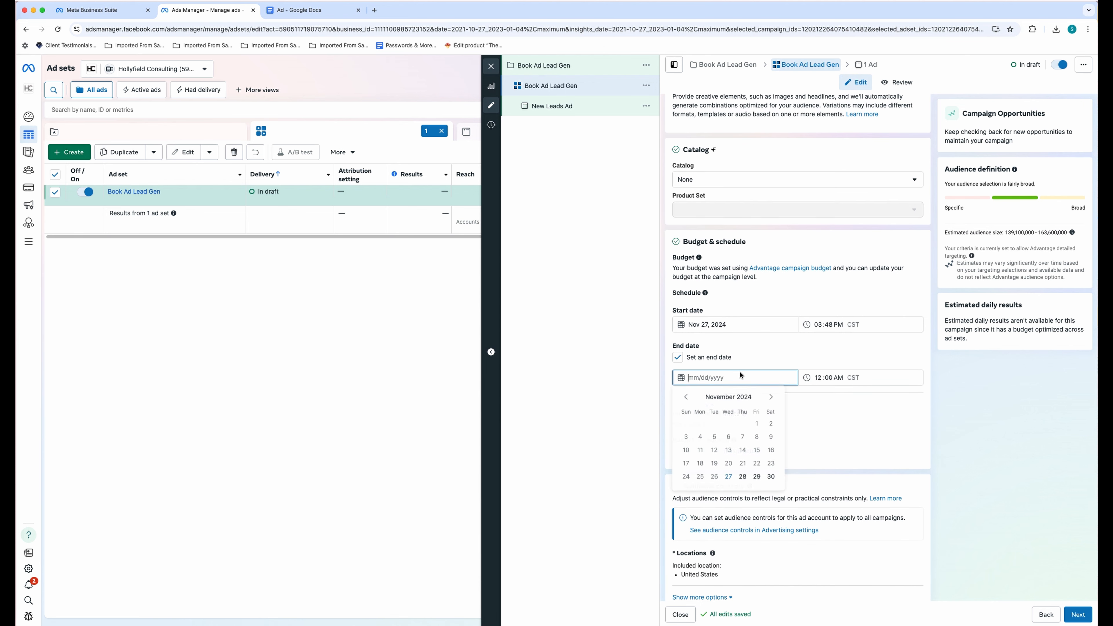
click(772, 397)
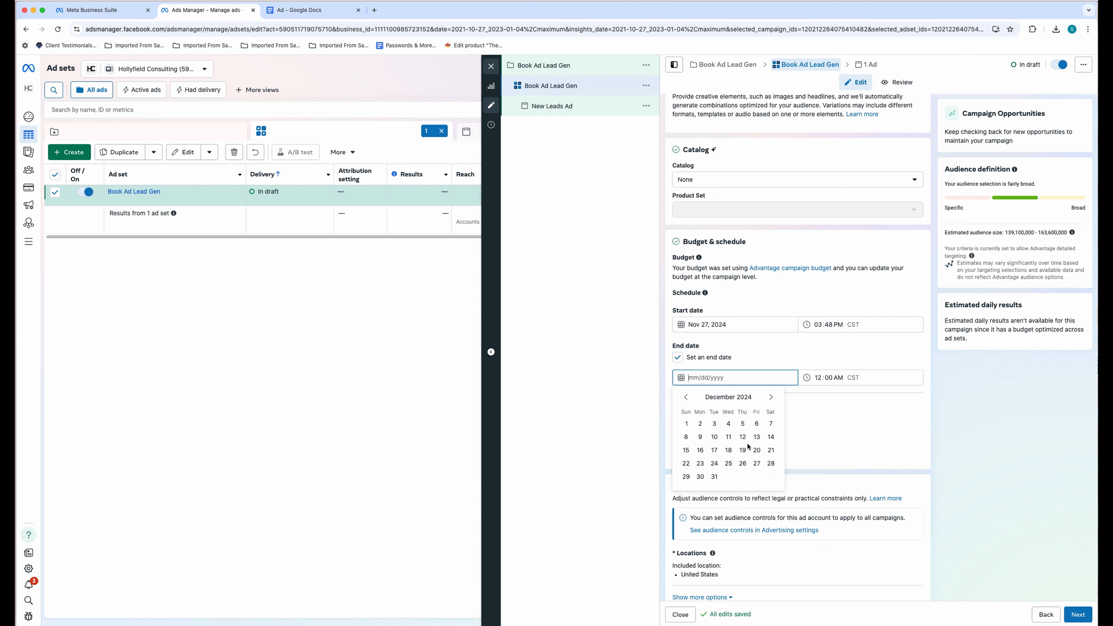
click(747, 435)
click(881, 407)
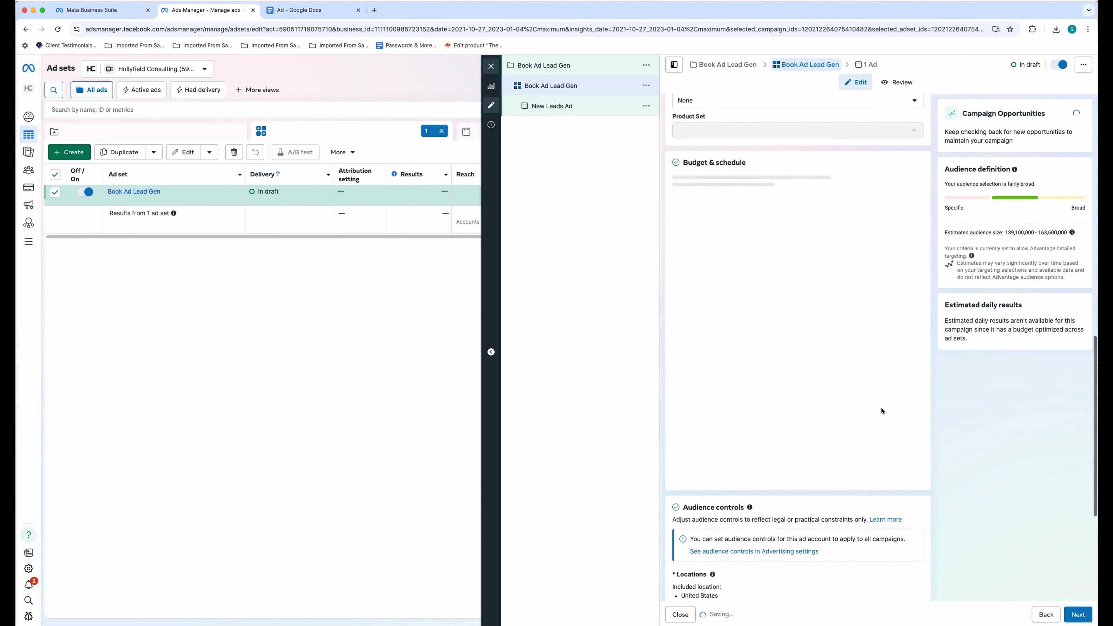
scroll(881, 406, down, 5)
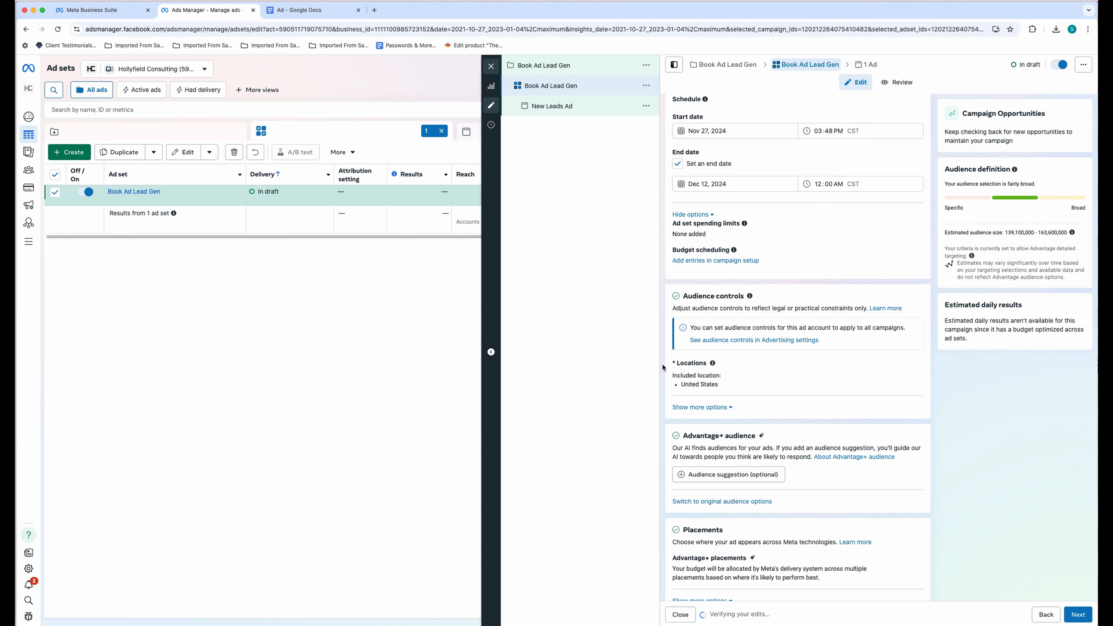
scroll(817, 425, down, 1)
- Search existing audiences for 'H', compare the Lookalike and Custom results, and close without adding any
click(759, 455)
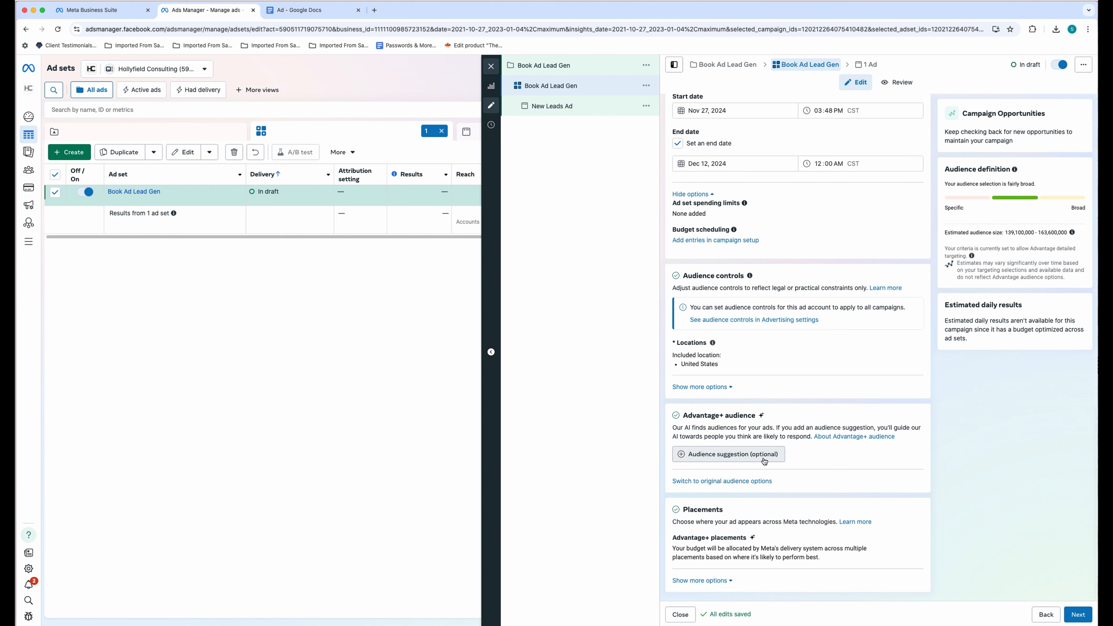
scroll(870, 434, down, 3)
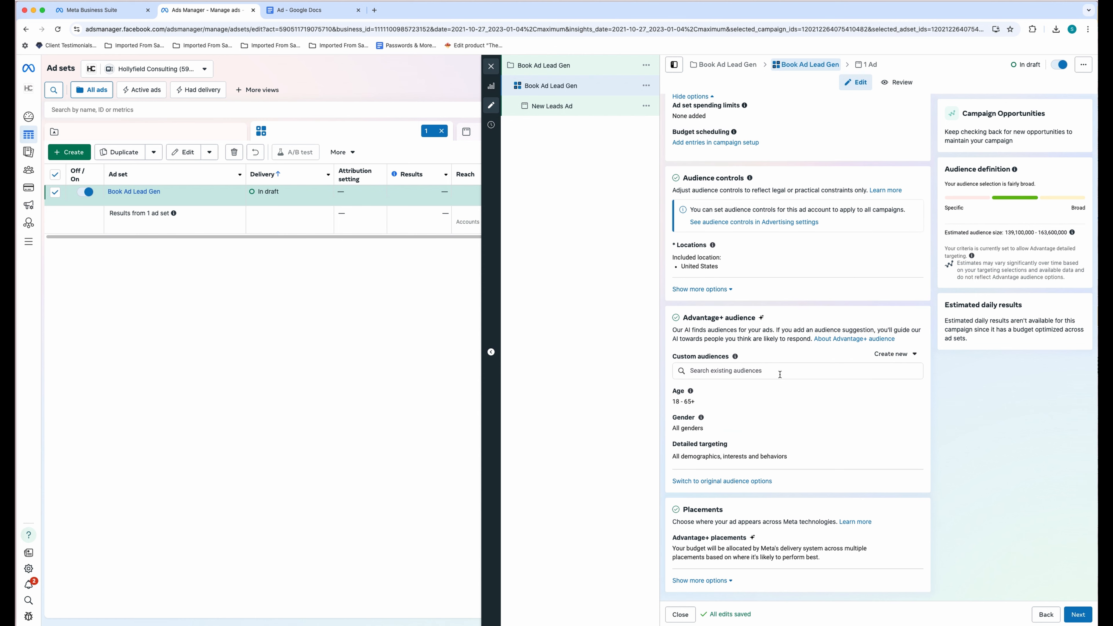
click(765, 373)
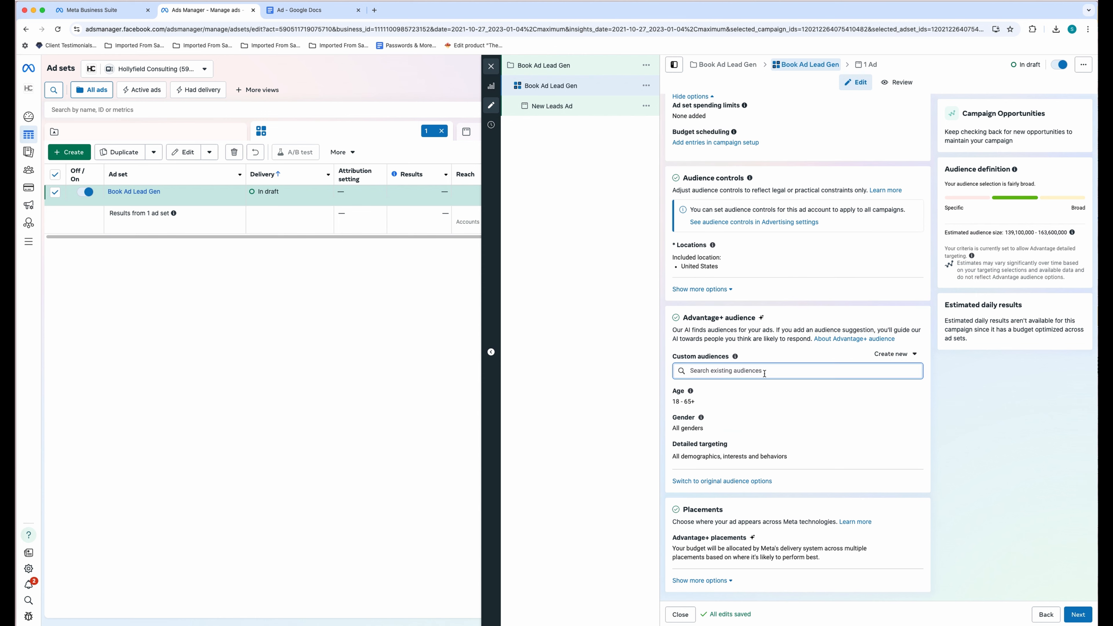
text(HC)
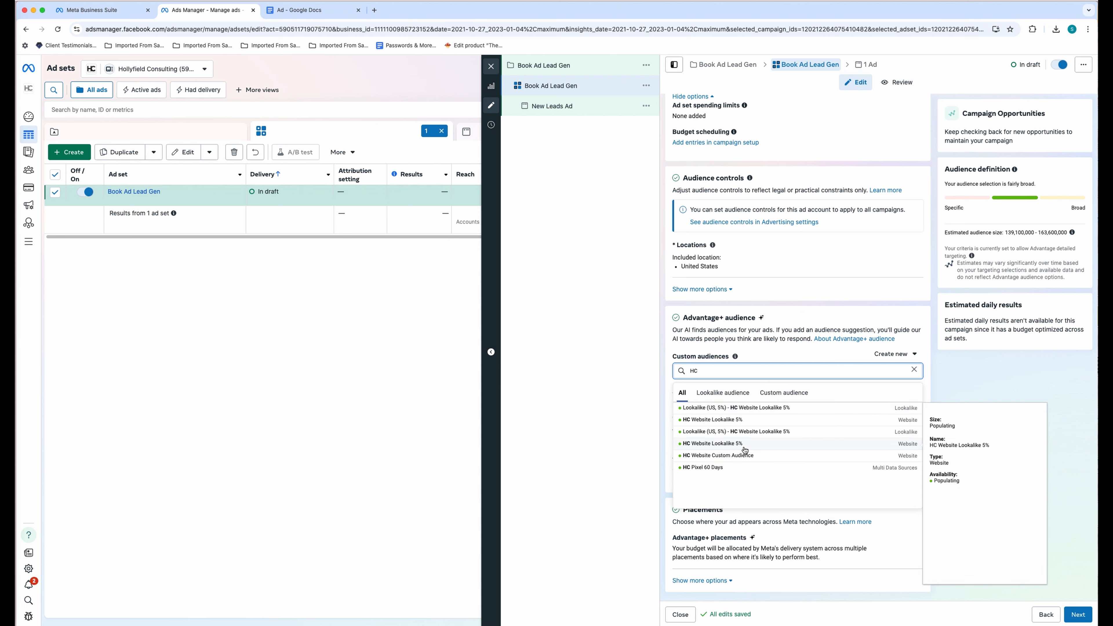
click(723, 392)
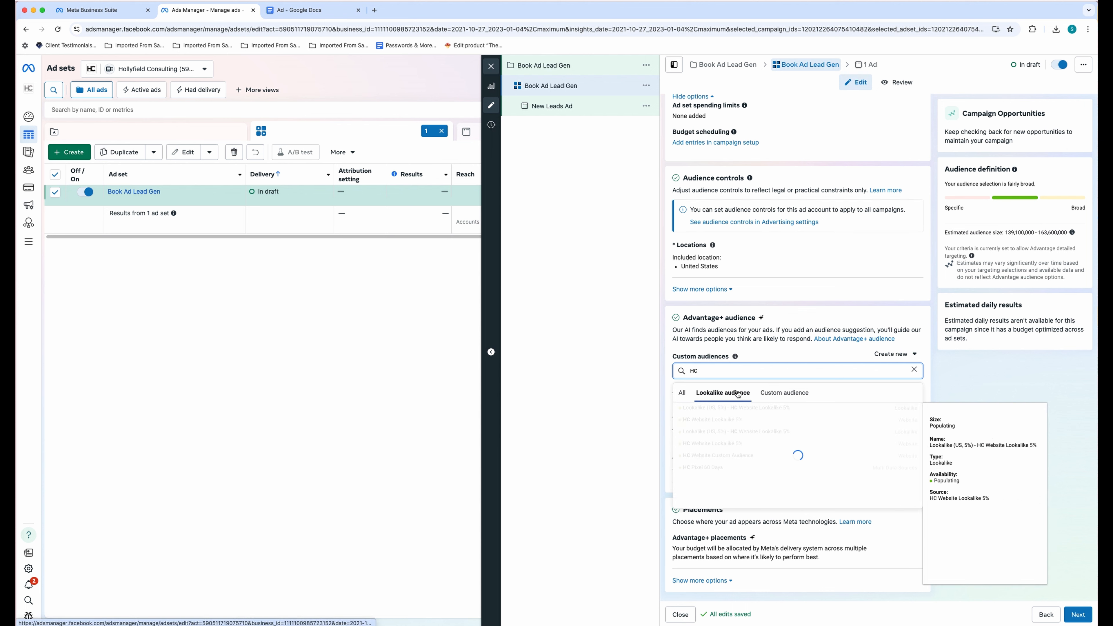
click(781, 397)
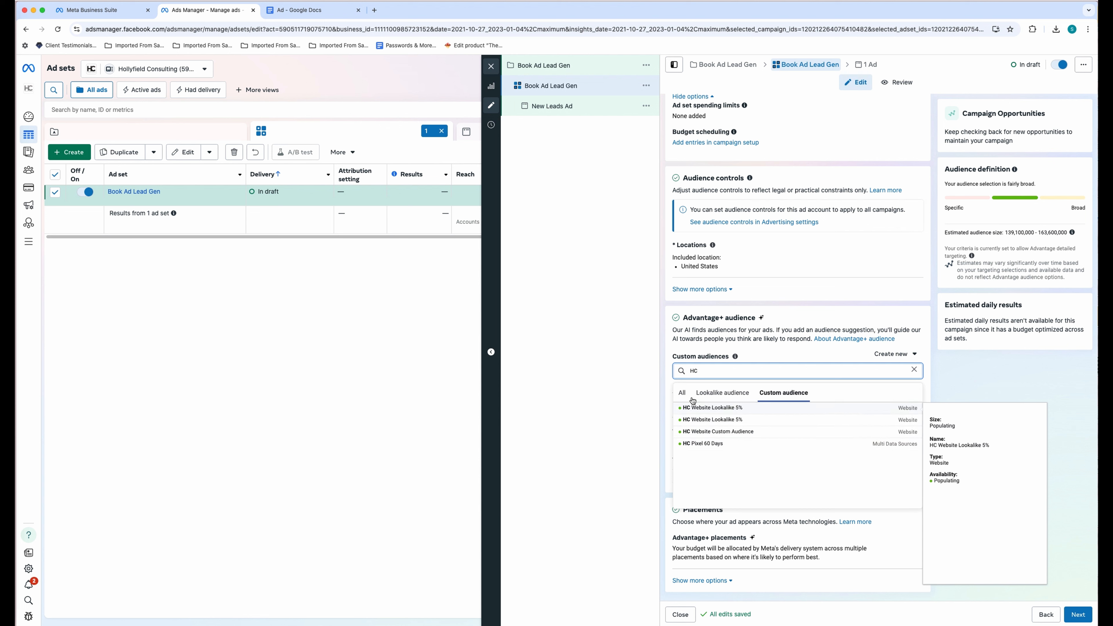
click(657, 395)
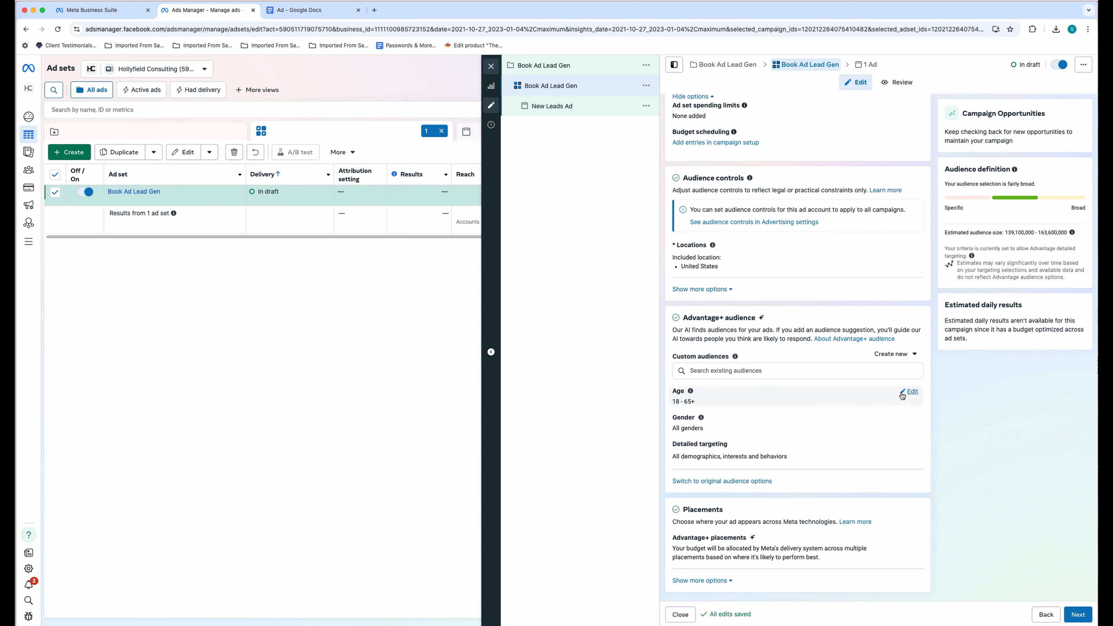
- Make age and detailed targeting editable, then browse Demographics down to Parents > All parents
click(910, 393)
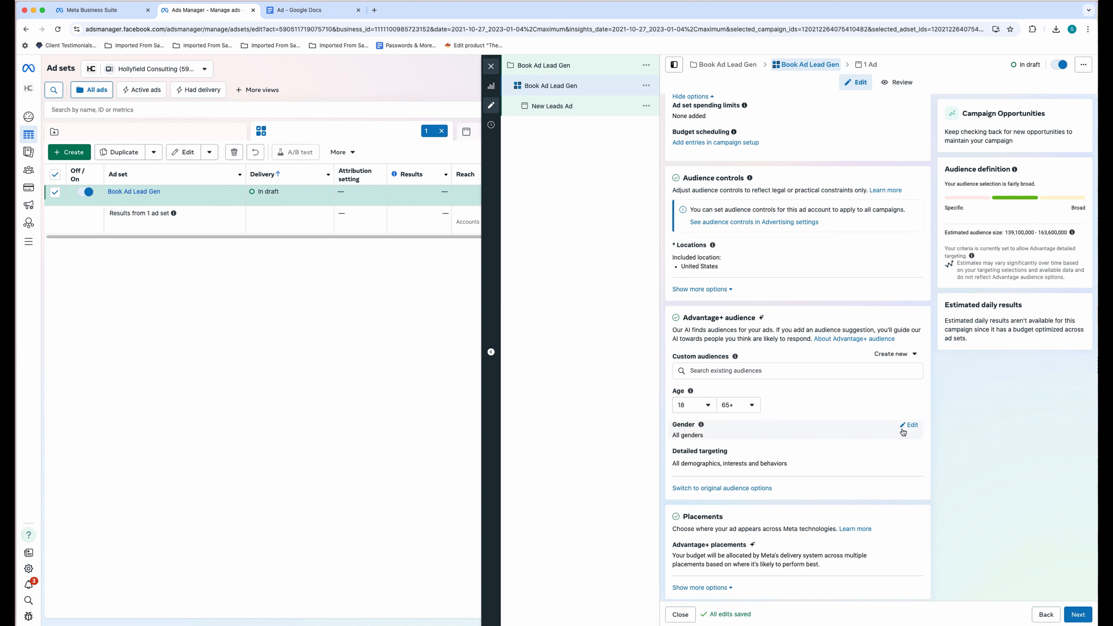
click(910, 454)
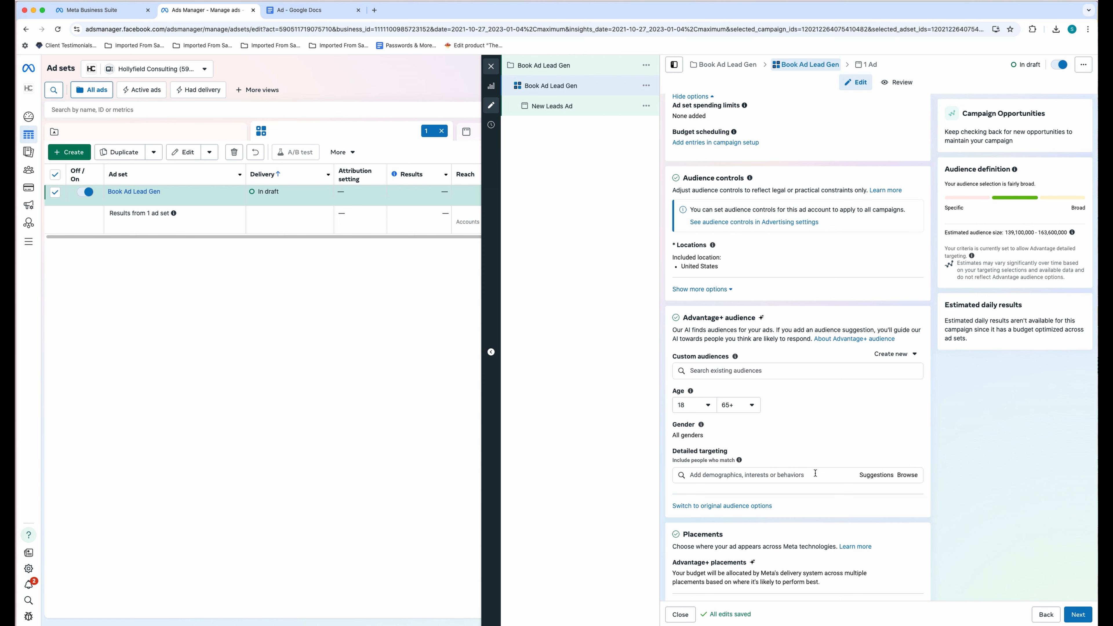
click(906, 476)
click(700, 472)
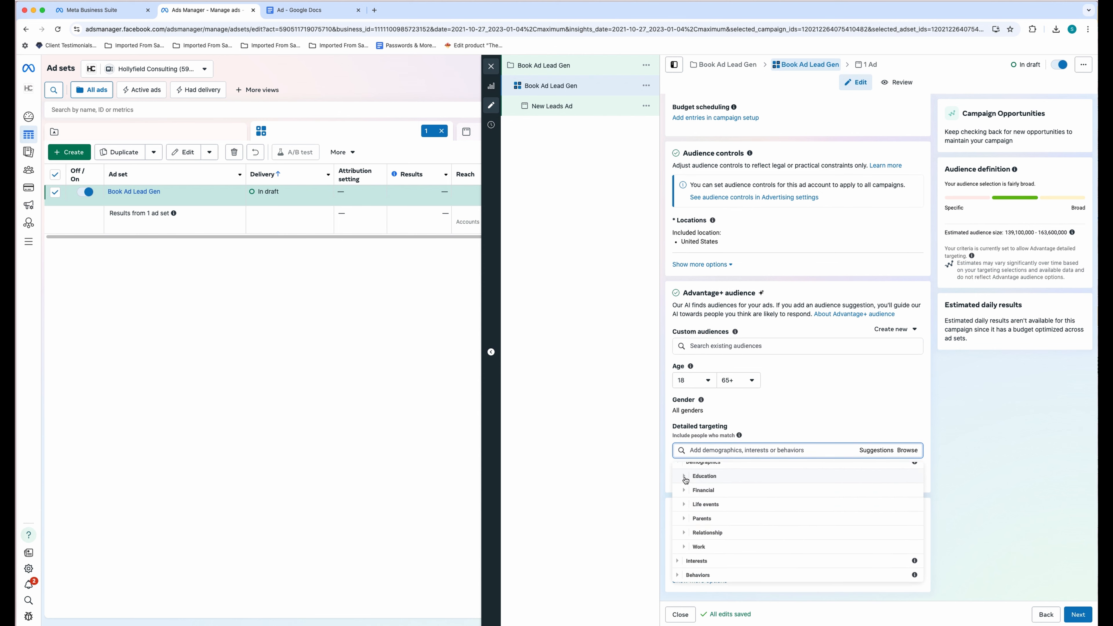
click(685, 477)
scroll(740, 508, down, 1)
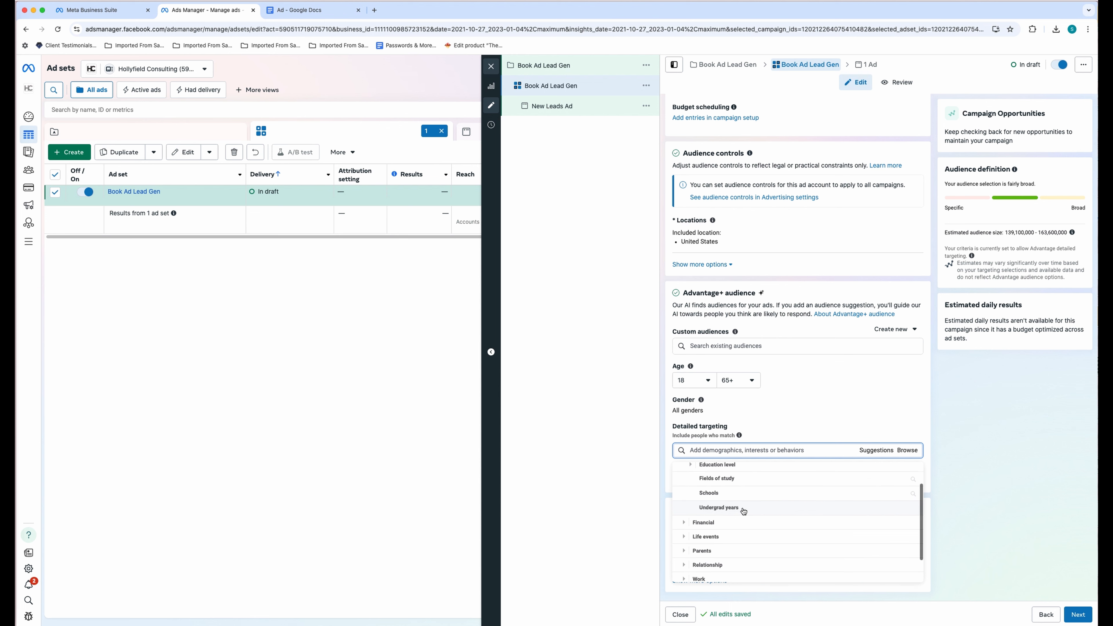
scroll(688, 524, down, 1)
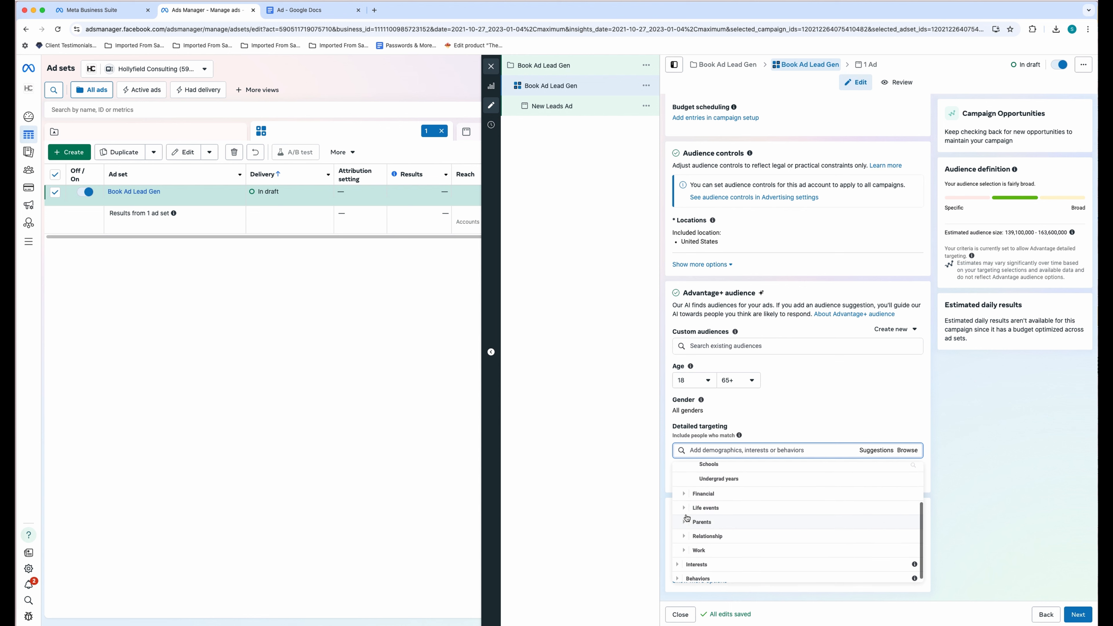
click(685, 524)
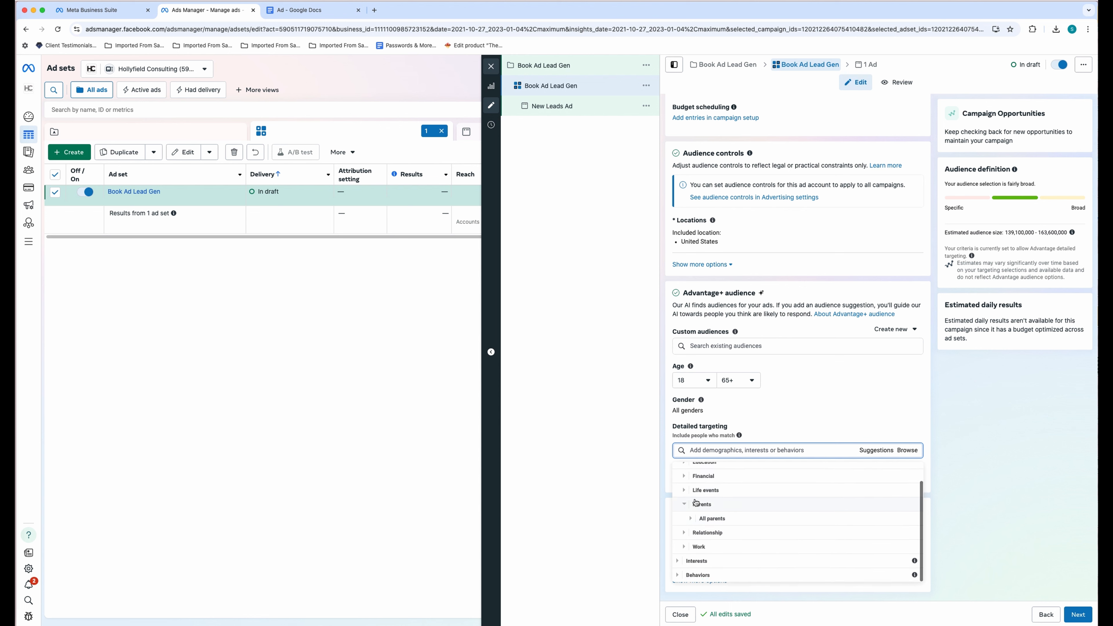
click(711, 527)
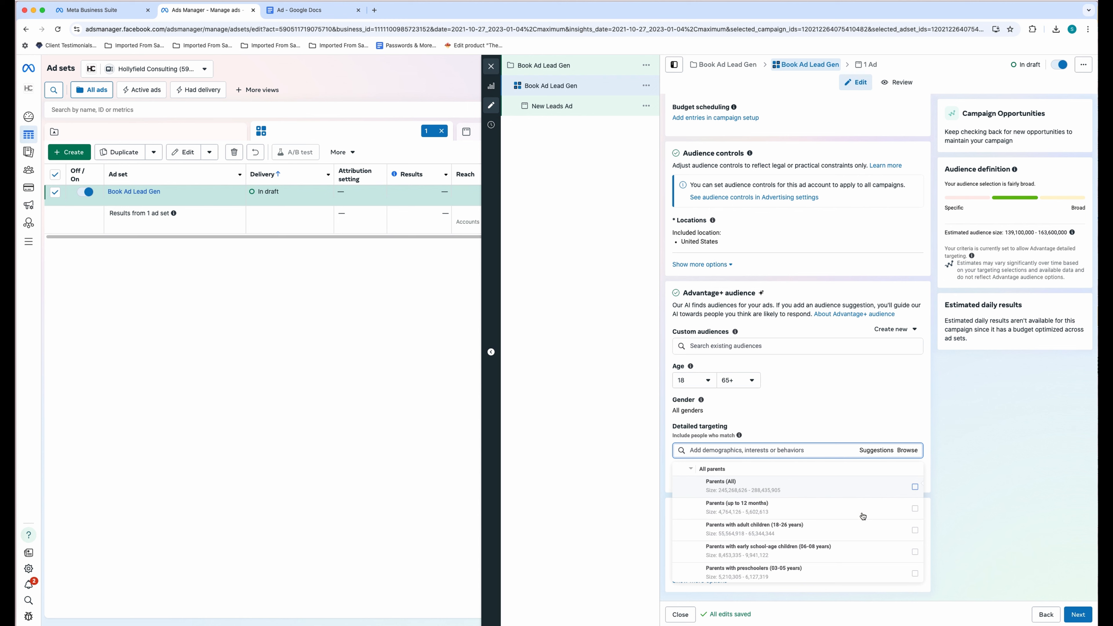
- Target parents of preschoolers (03-05) and toddlers (01-02), plus the Family and relationships interest
scroll(759, 510, down, 3)
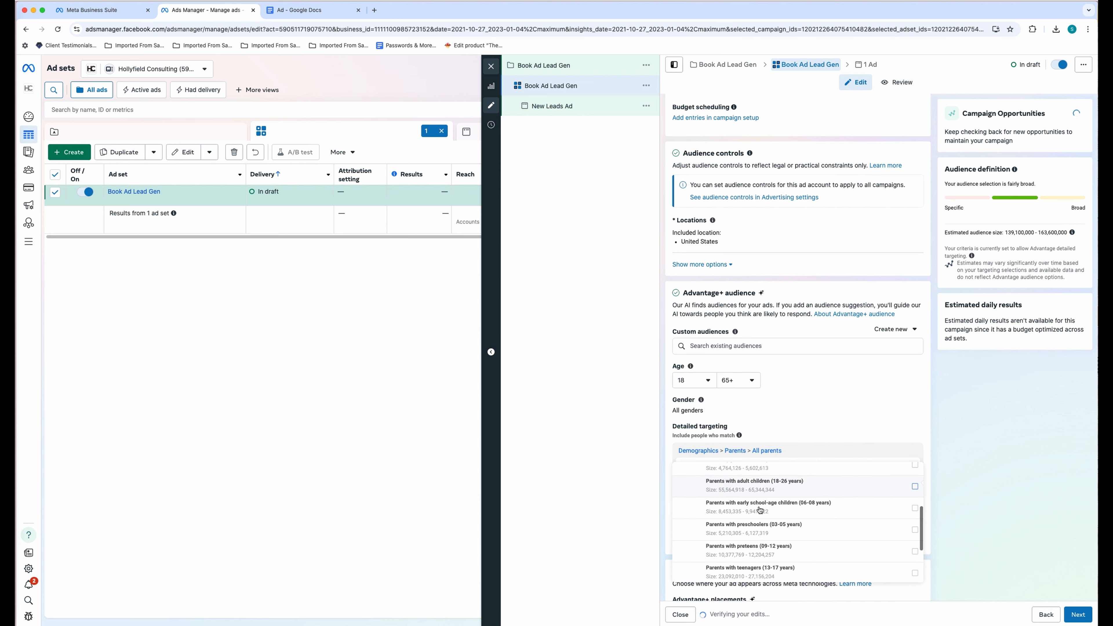
click(916, 504)
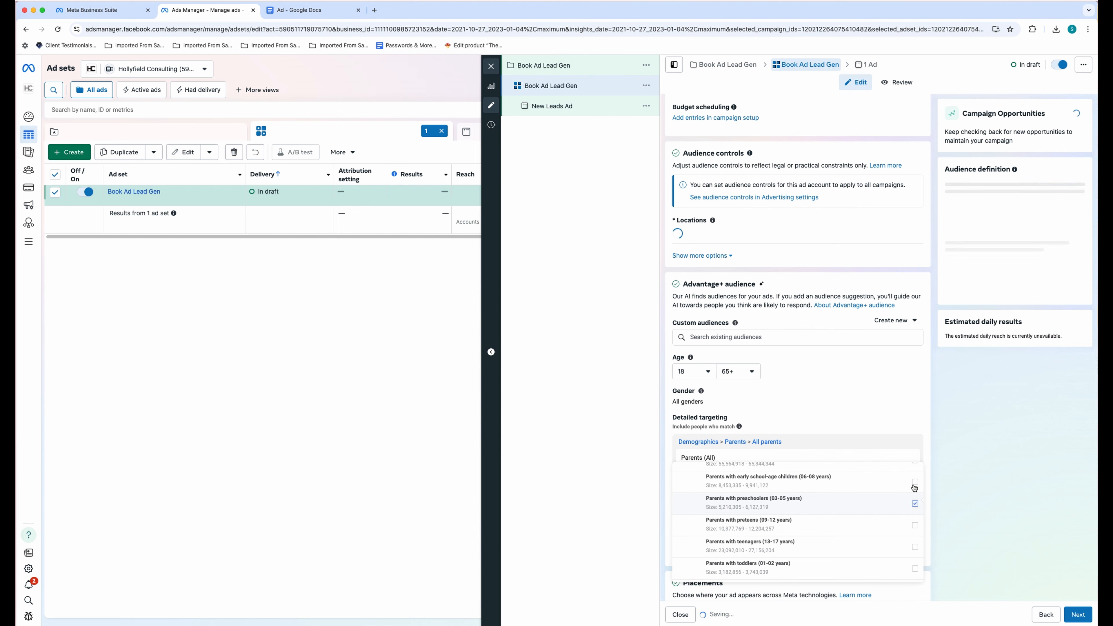
scroll(901, 531, down, 2)
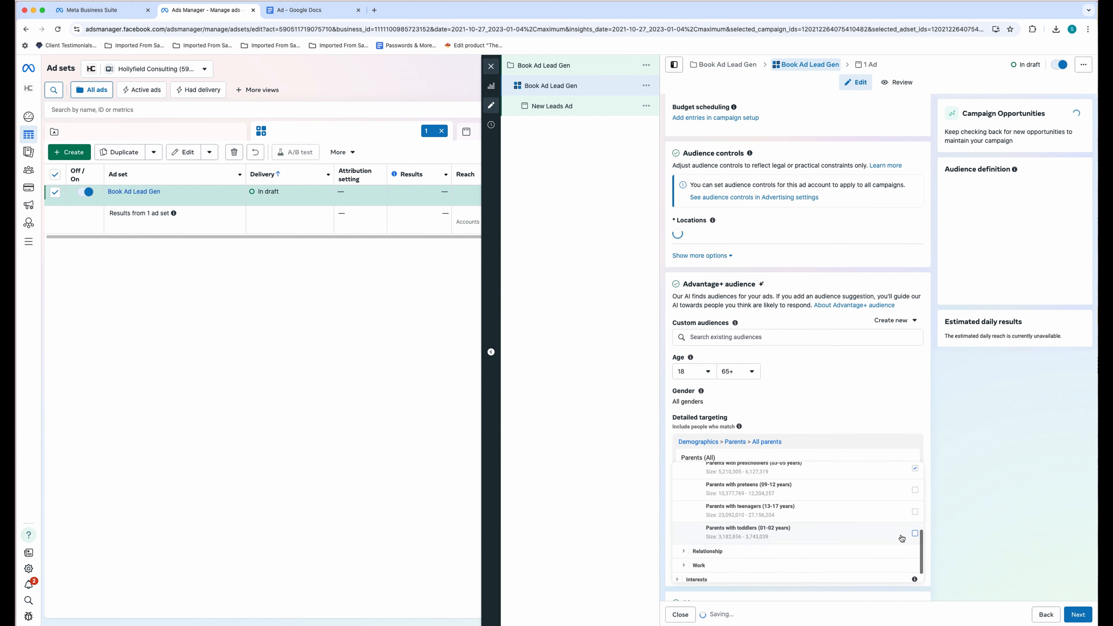
click(915, 533)
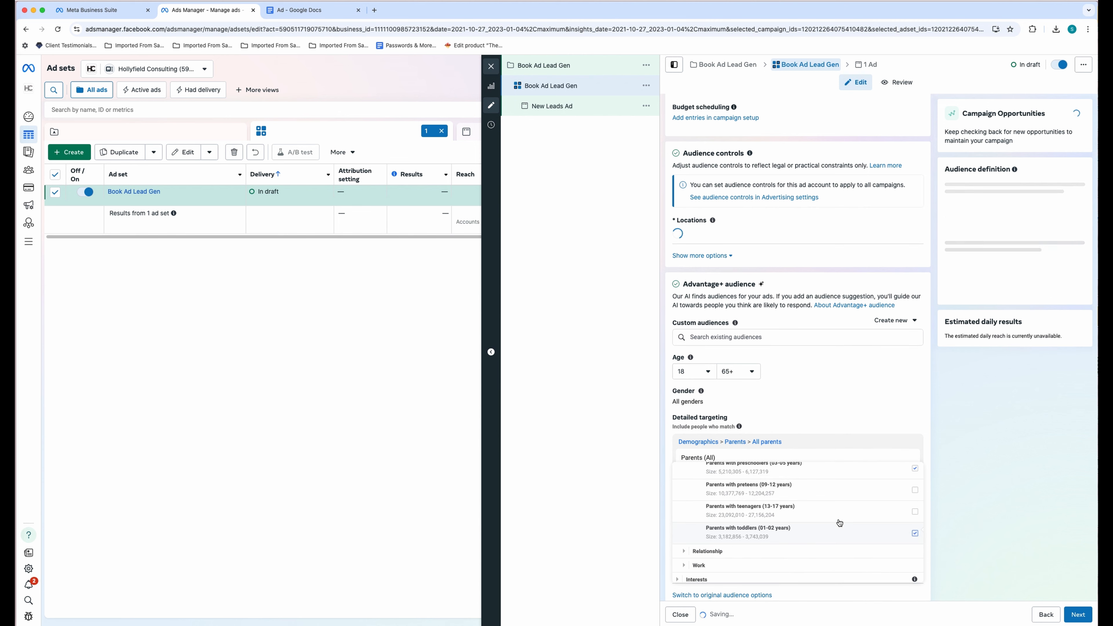
scroll(710, 543, down, 1)
click(680, 575)
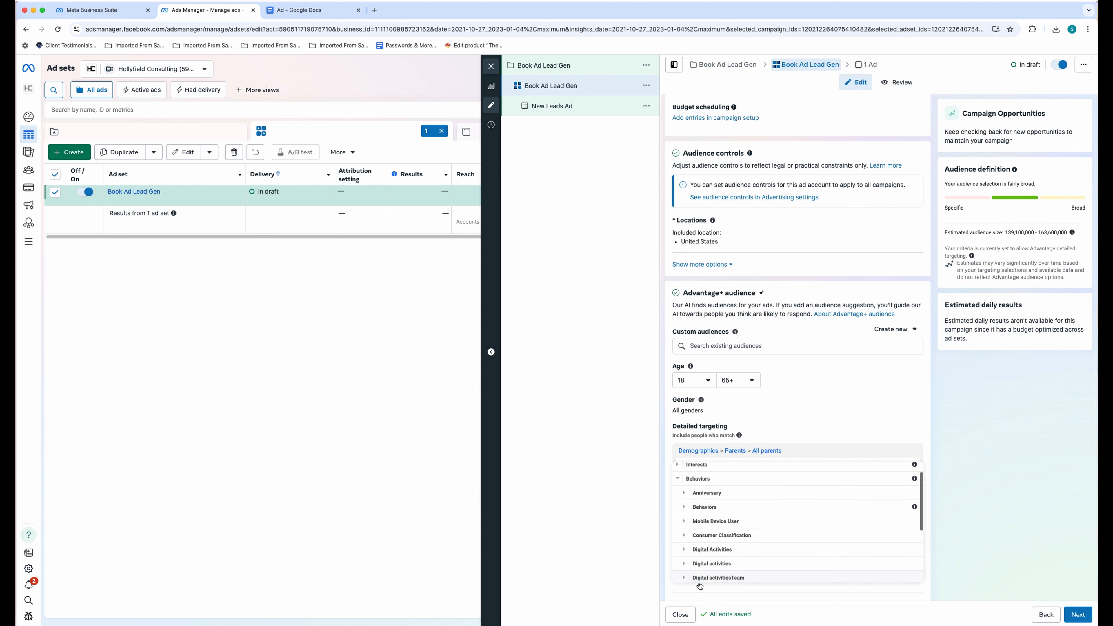
scroll(738, 518, down, 2)
scroll(705, 510, up, 3)
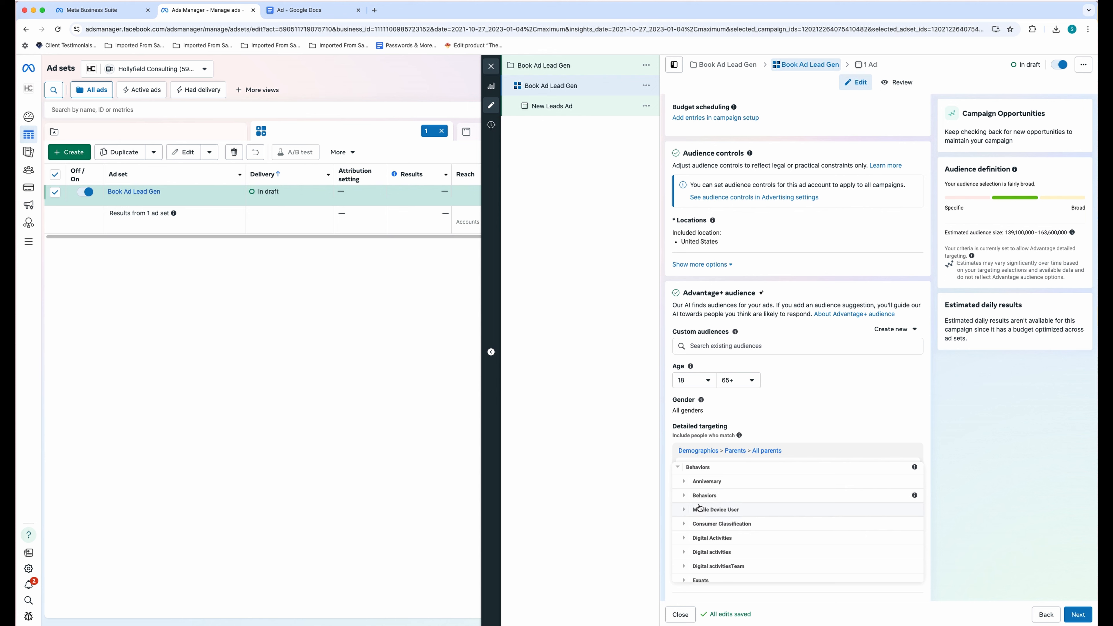
scroll(758, 509, up, 5)
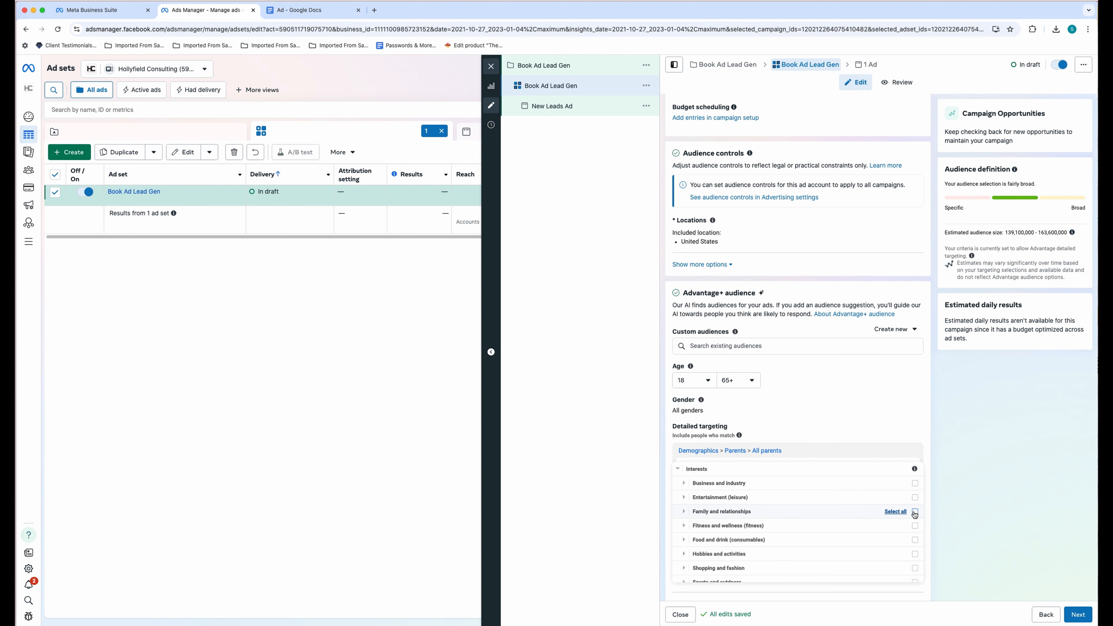
click(916, 513)
scroll(805, 520, down, 2)
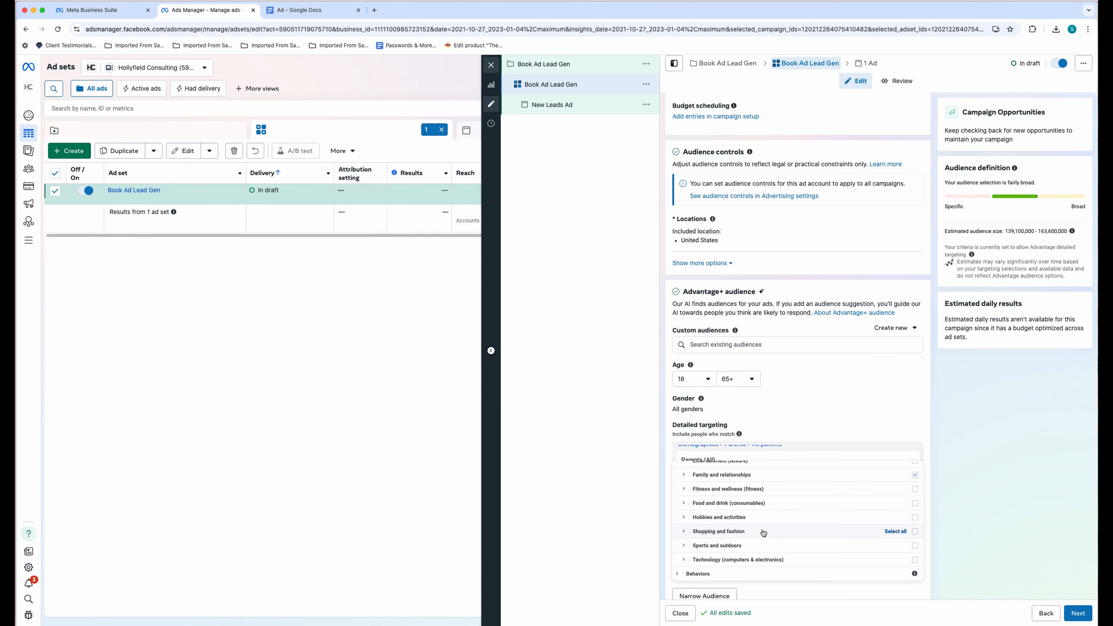
click(777, 431)
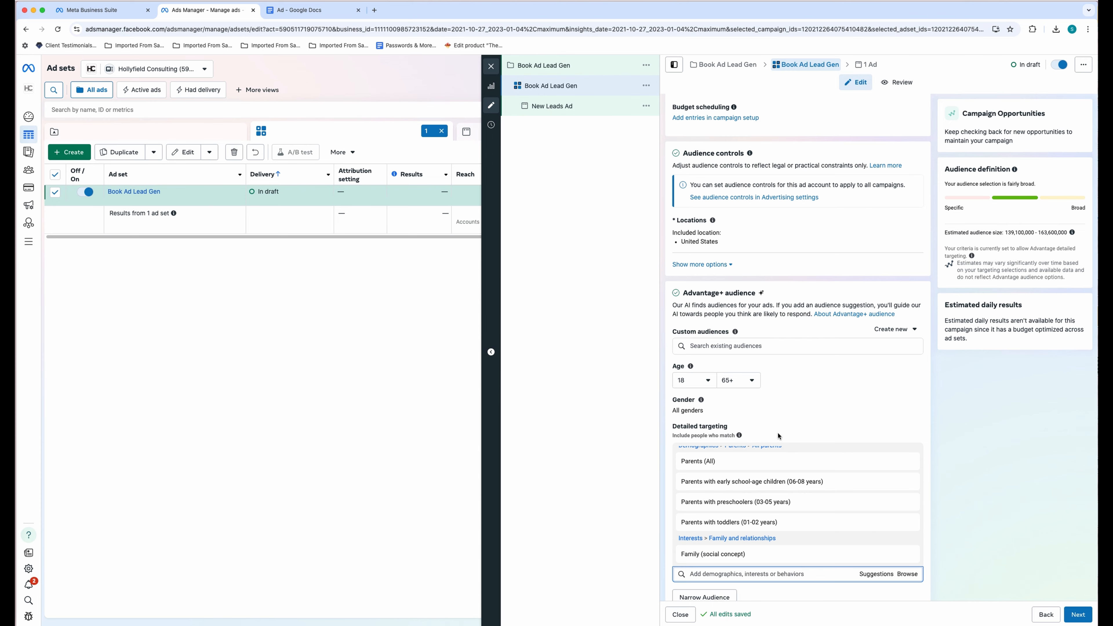
- Search and add Random House Children's Books and Graco as detailed targeting interests
click(874, 575)
scroll(879, 503, down, 3)
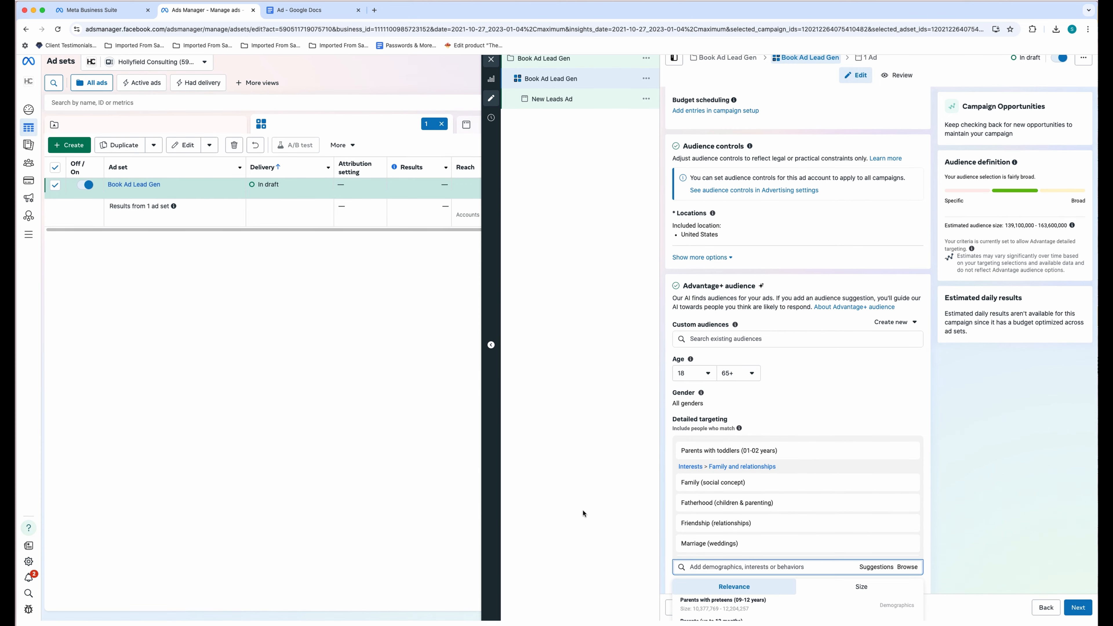
scroll(967, 472, down, 5)
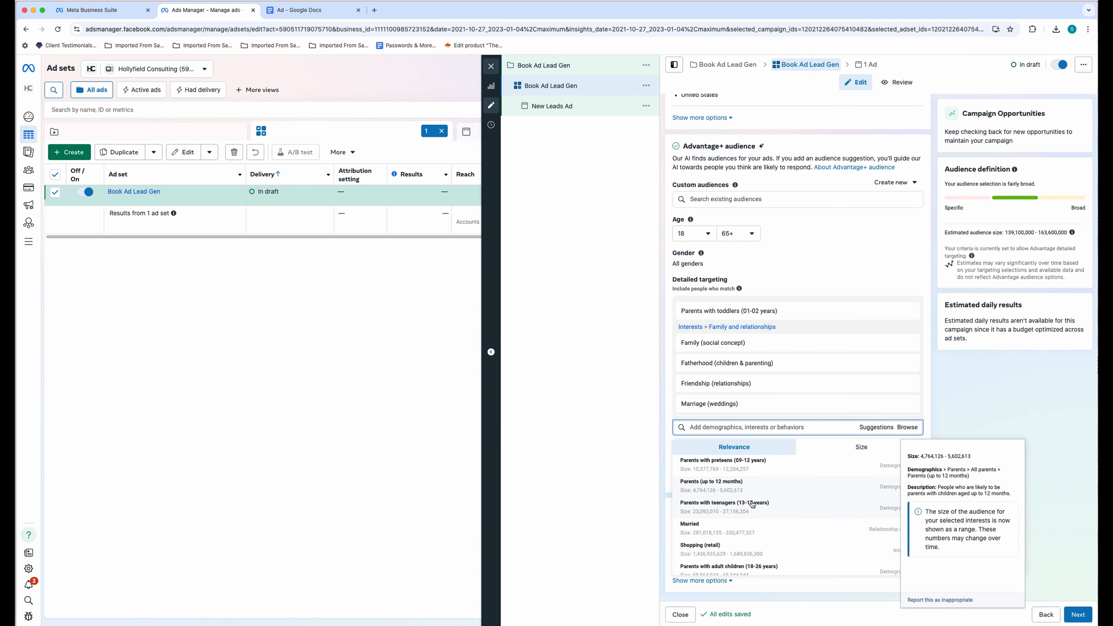
scroll(715, 523, down, 2)
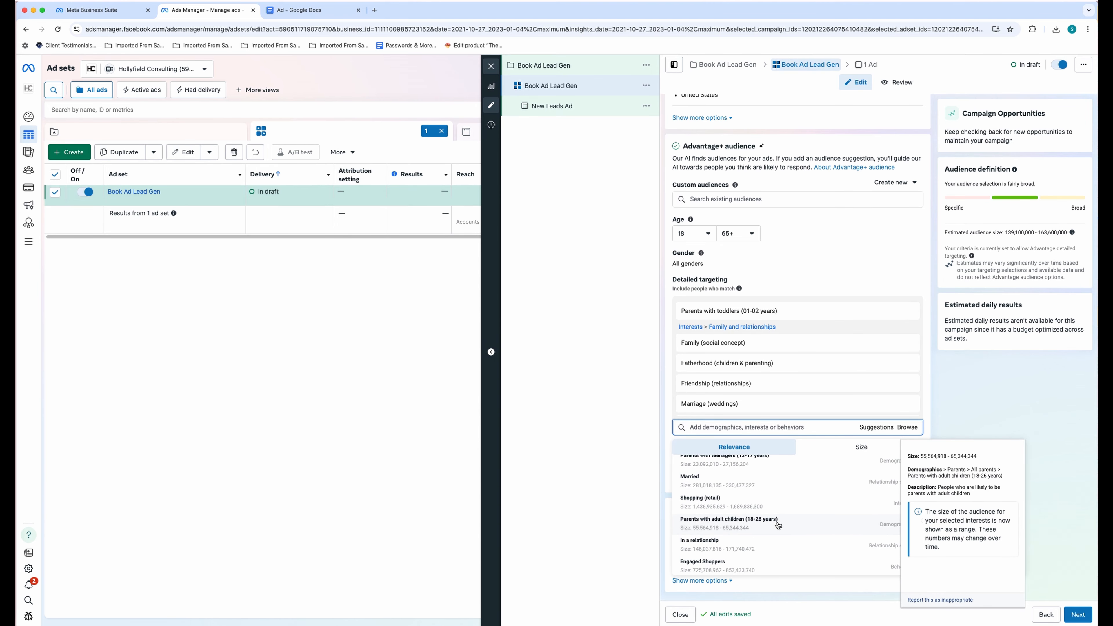
click(742, 427)
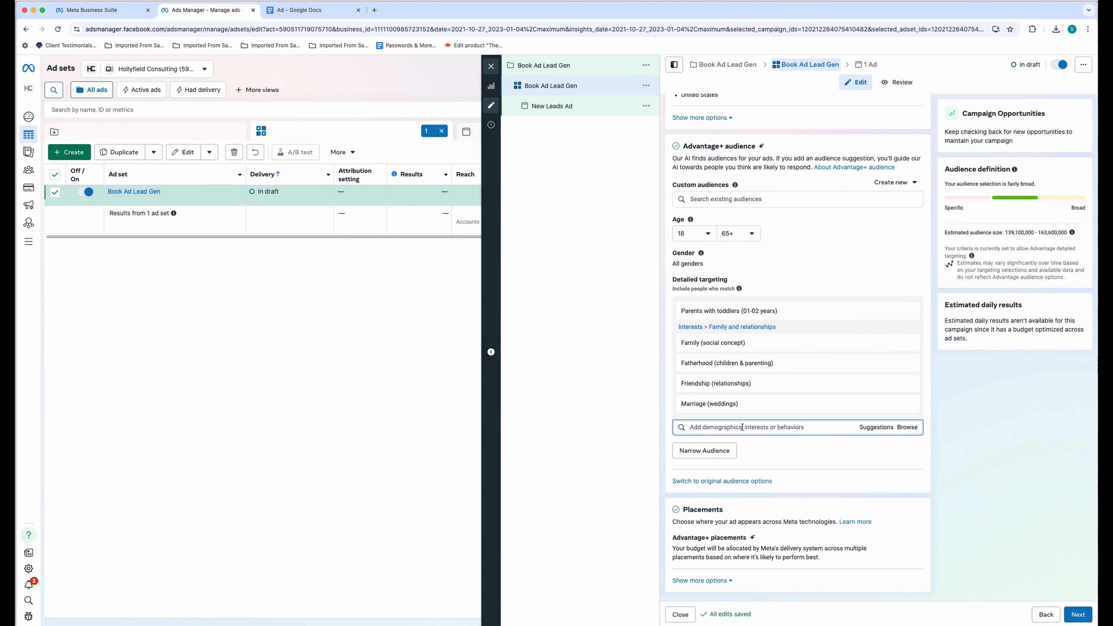
text(Childrens Books)
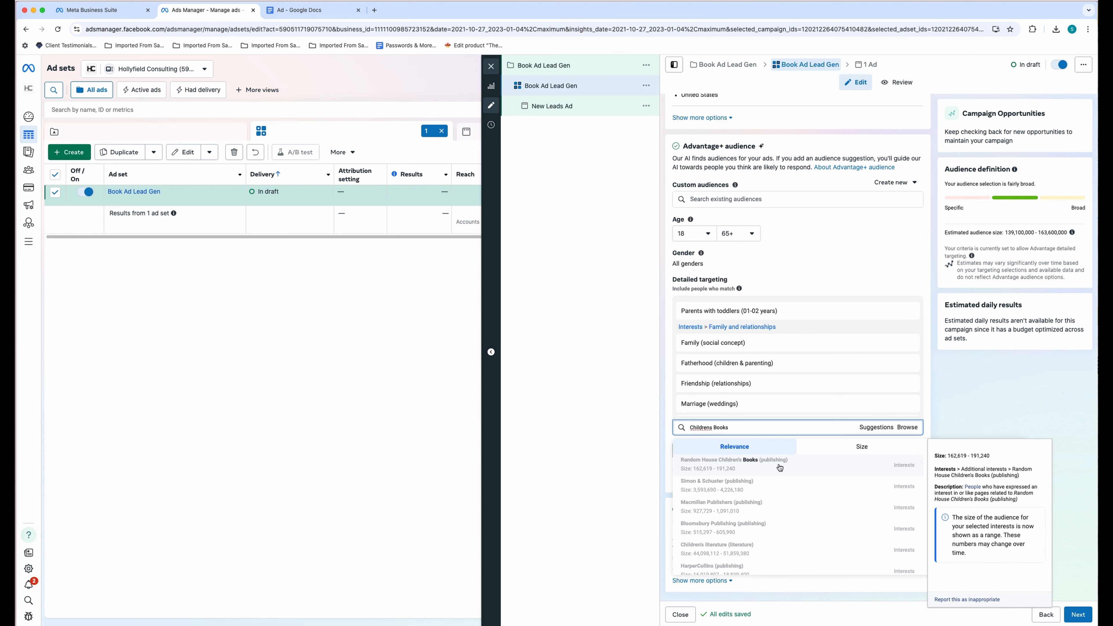
click(913, 466)
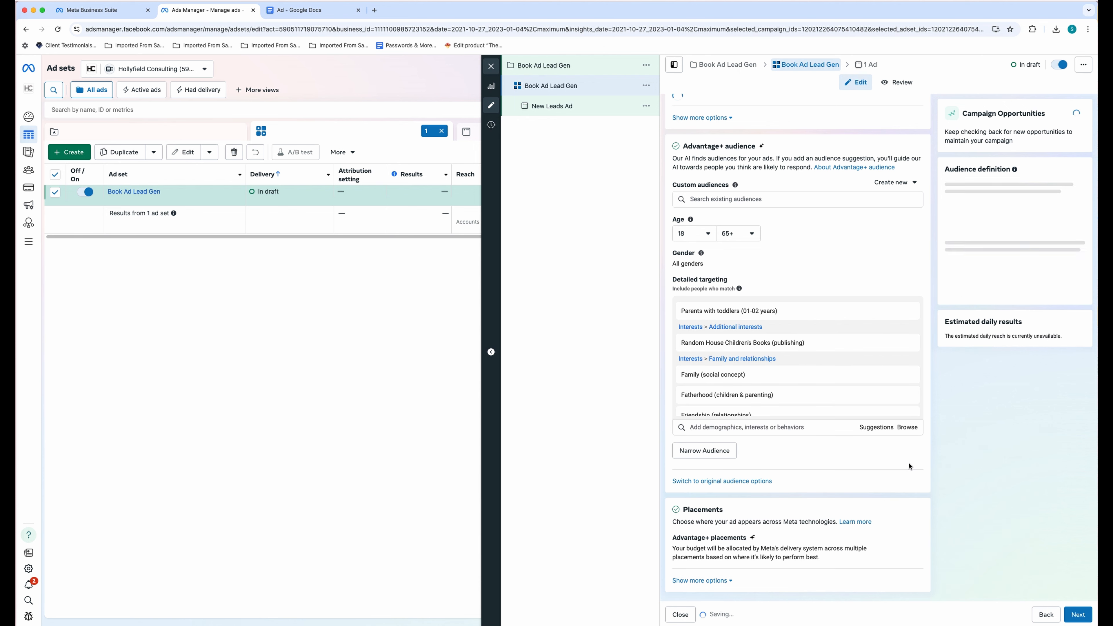
click(864, 428)
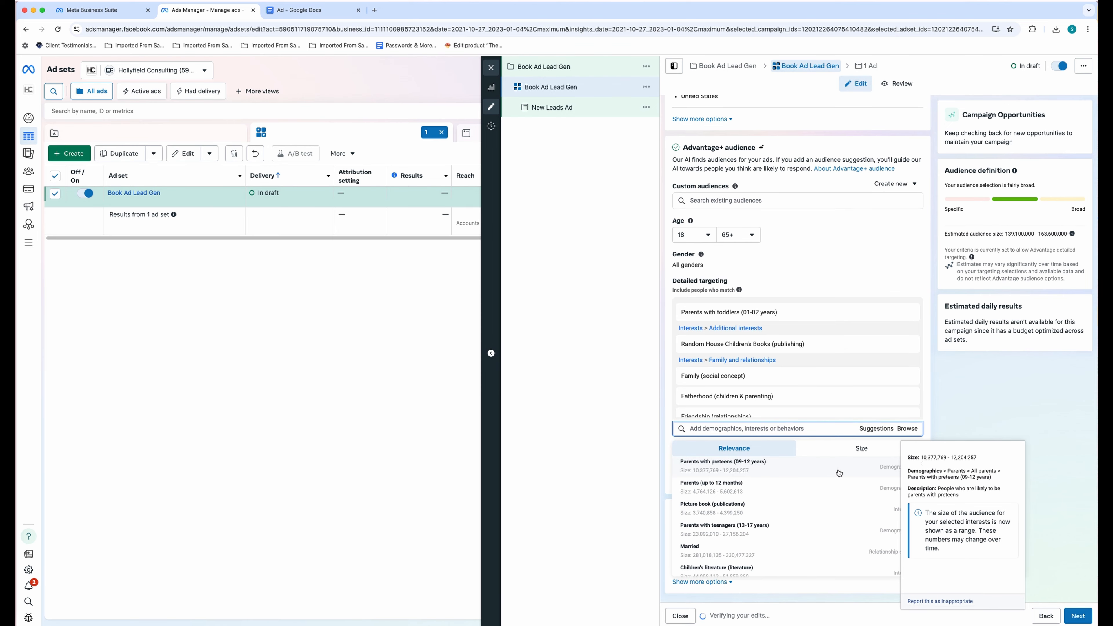
text(Graco)
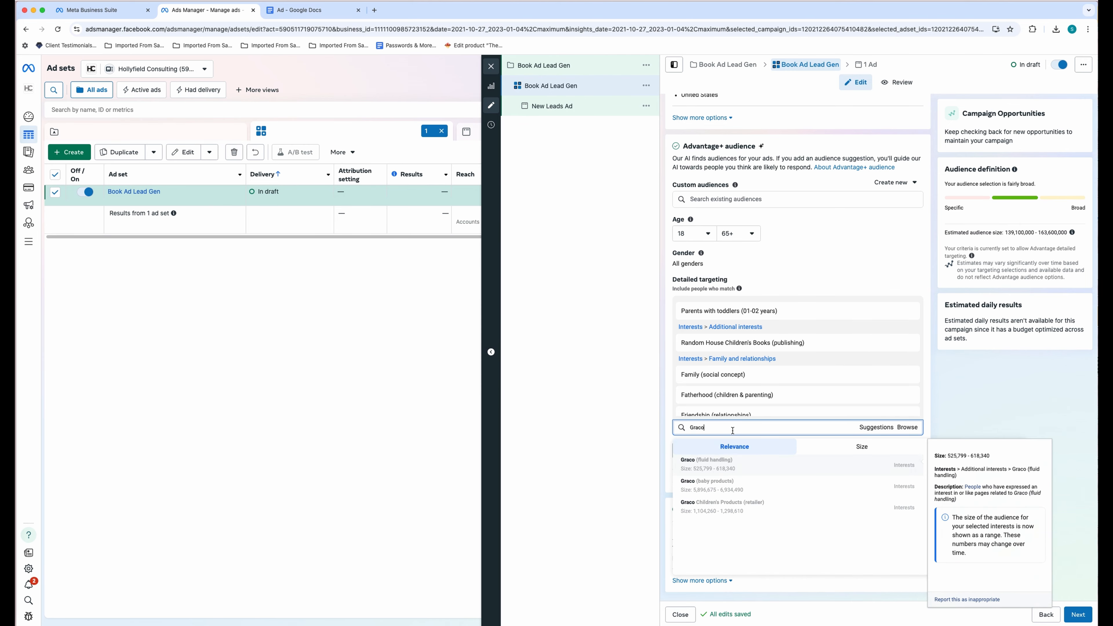
click(720, 488)
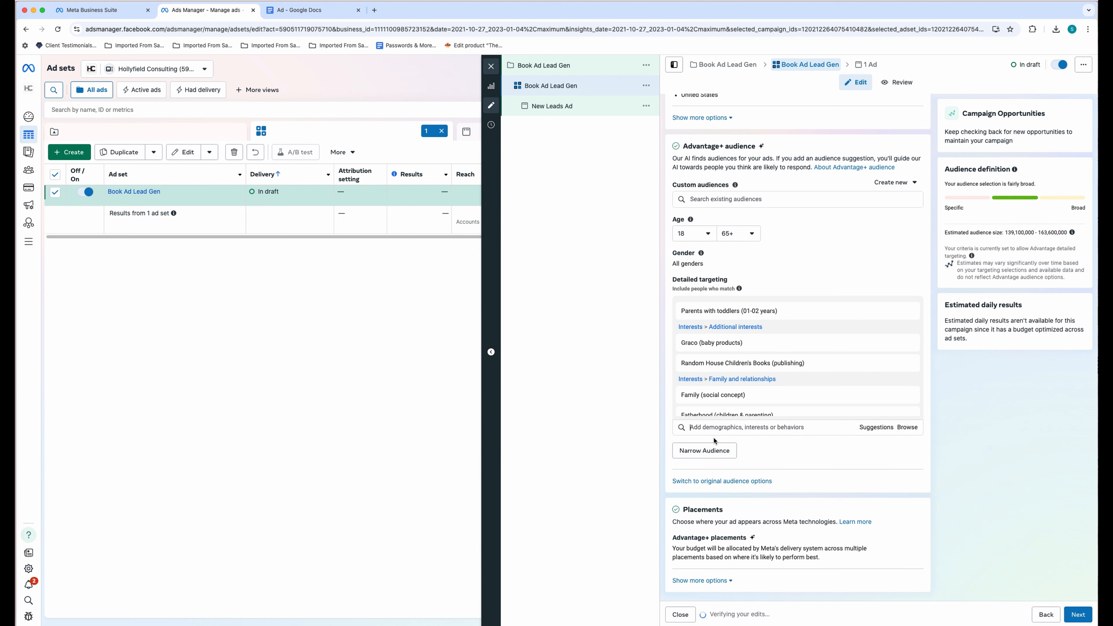
- Add Babyshop, Philips AVENT and Buy Buy Baby from the suggested interests
click(871, 432)
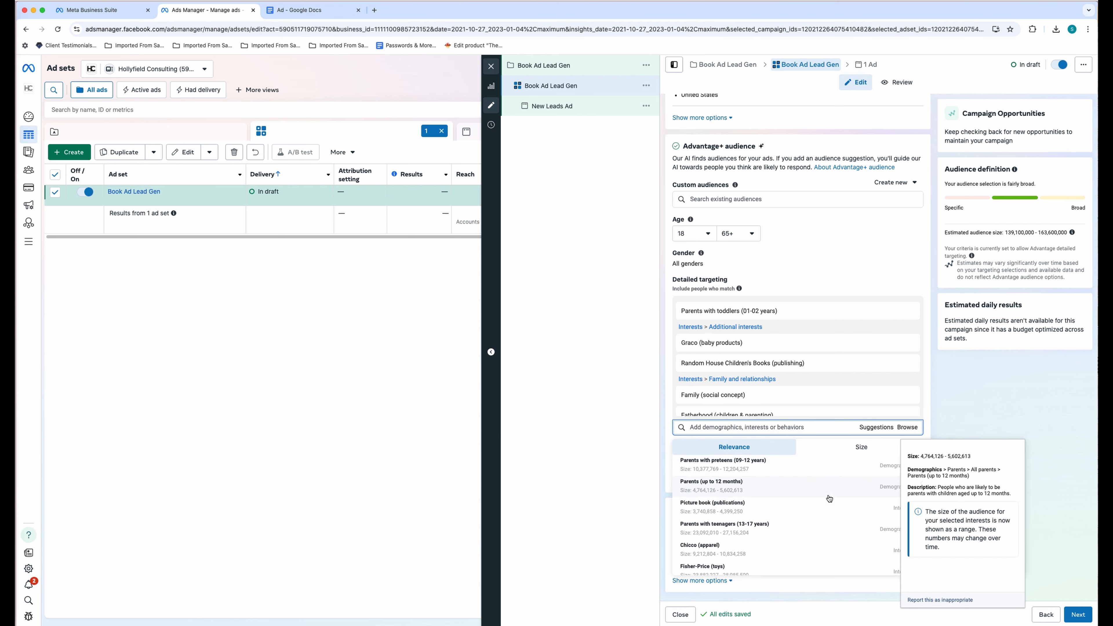
scroll(828, 500, down, 3)
scroll(833, 505, down, 3)
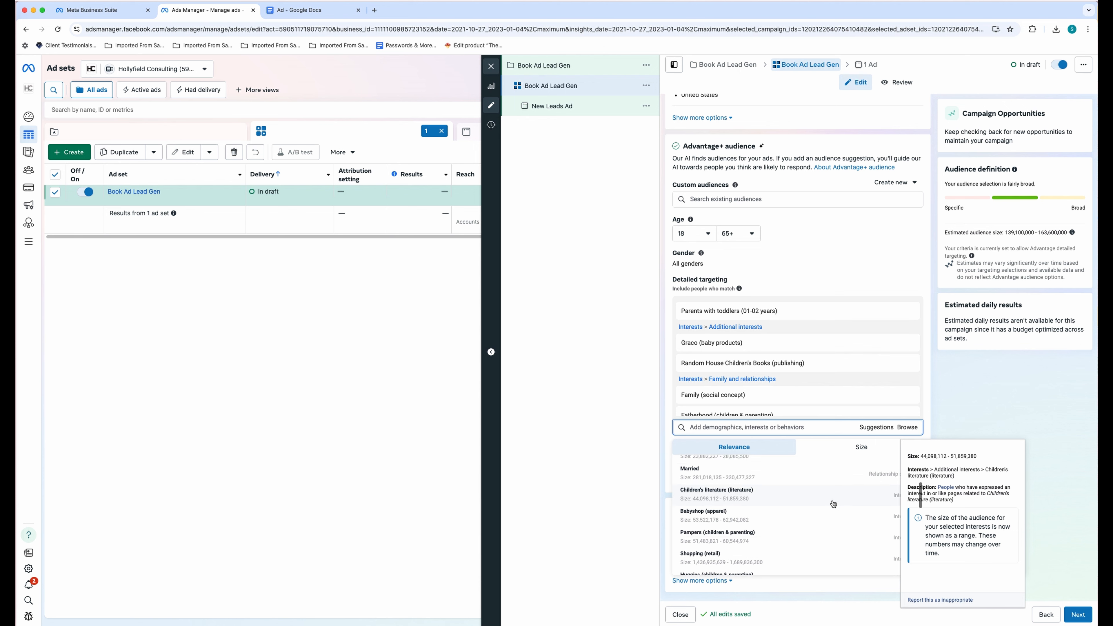
click(690, 496)
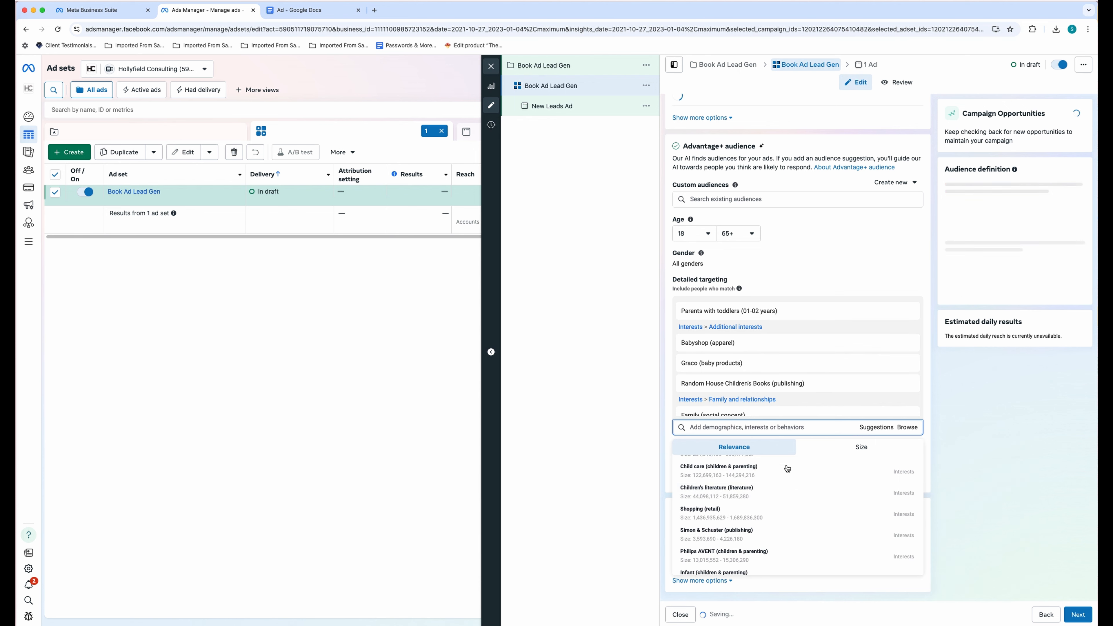
scroll(745, 499, down, 5)
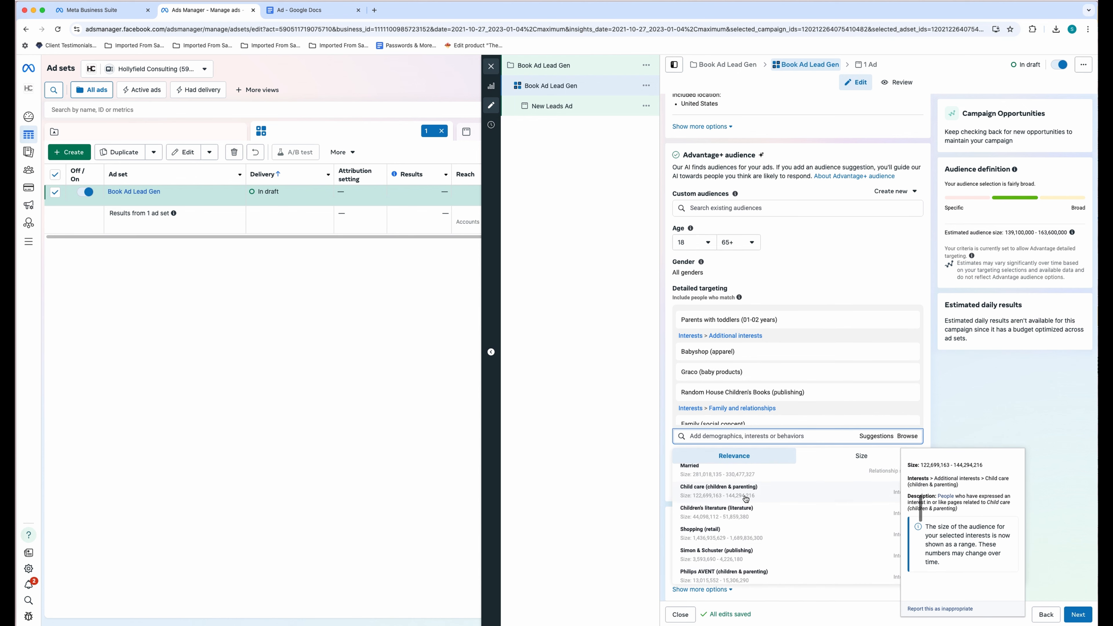
click(742, 504)
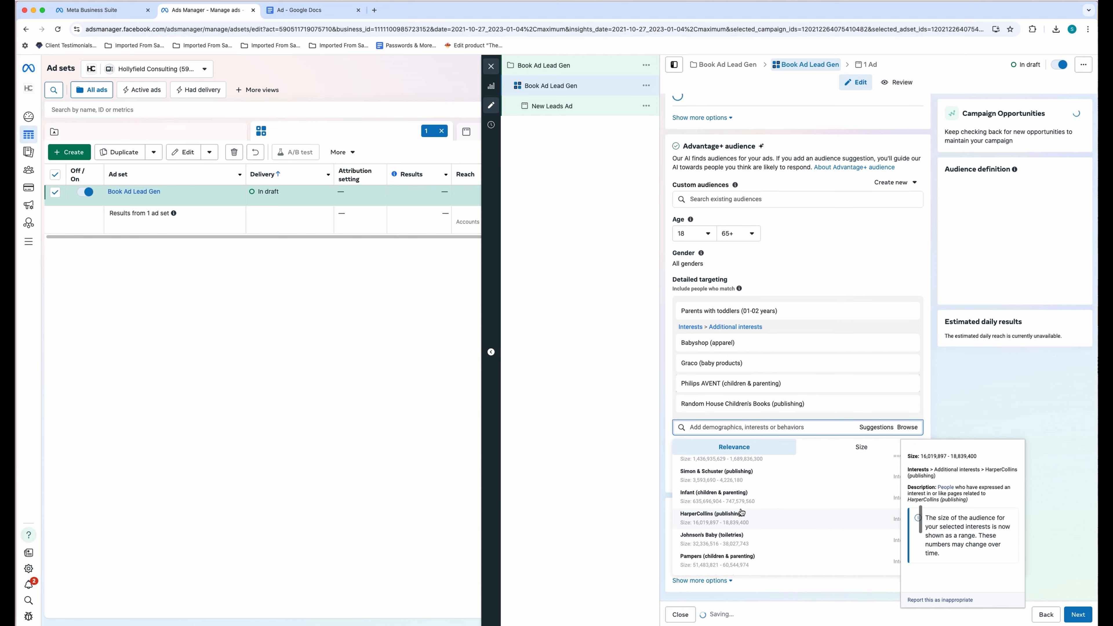
scroll(781, 503, down, 3)
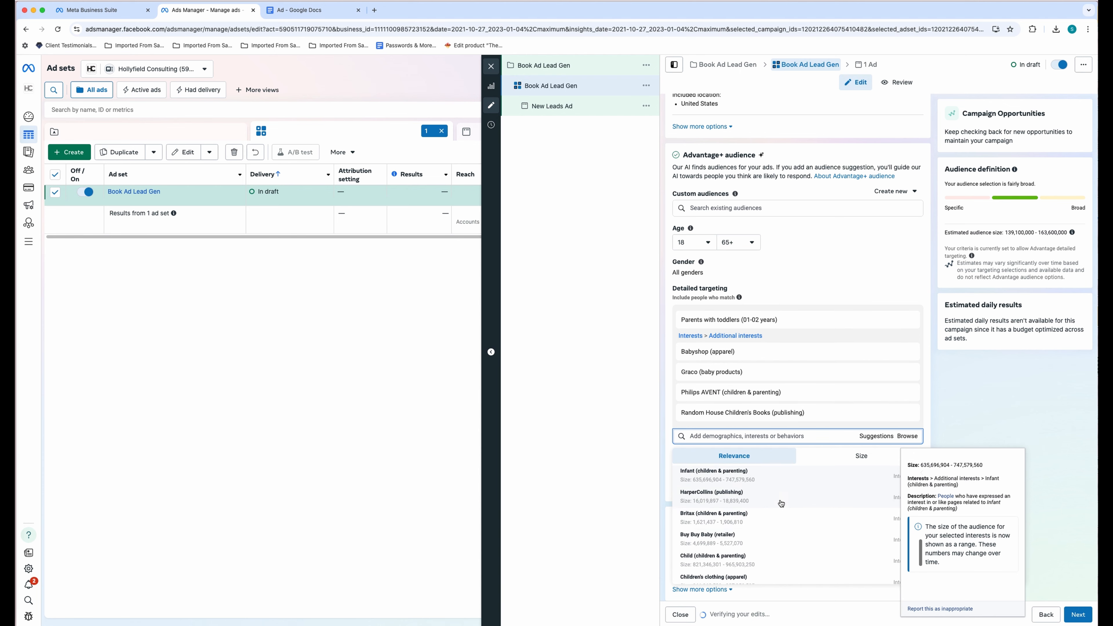
scroll(780, 503, down, 2)
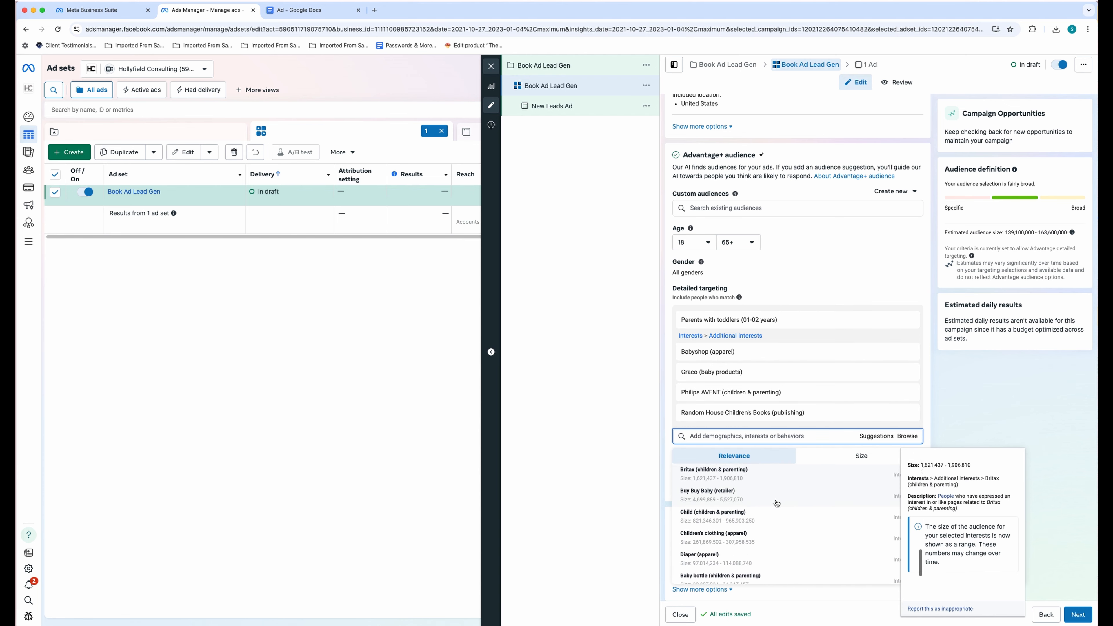
click(729, 500)
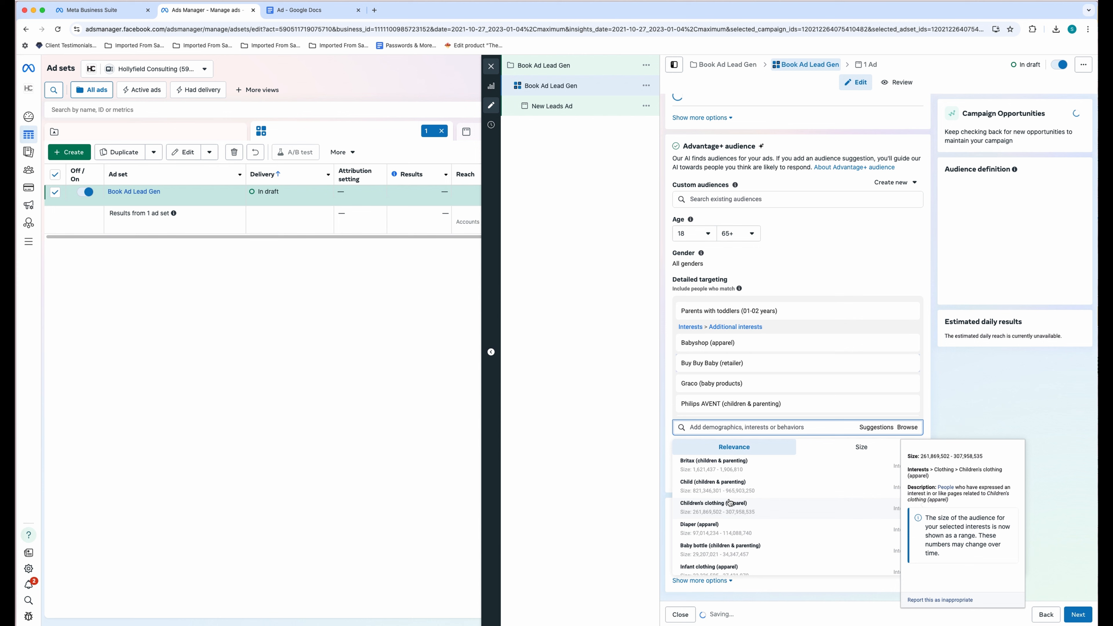
click(590, 474)
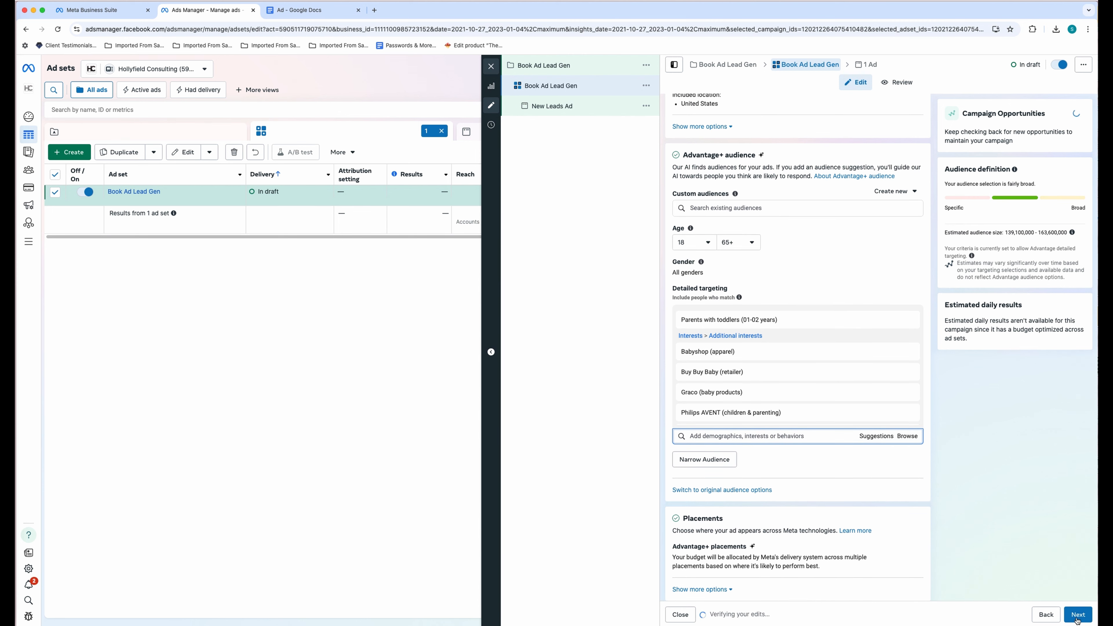
- Advance to the New Leads Ad settings and scroll down to the ad creative
click(1076, 621)
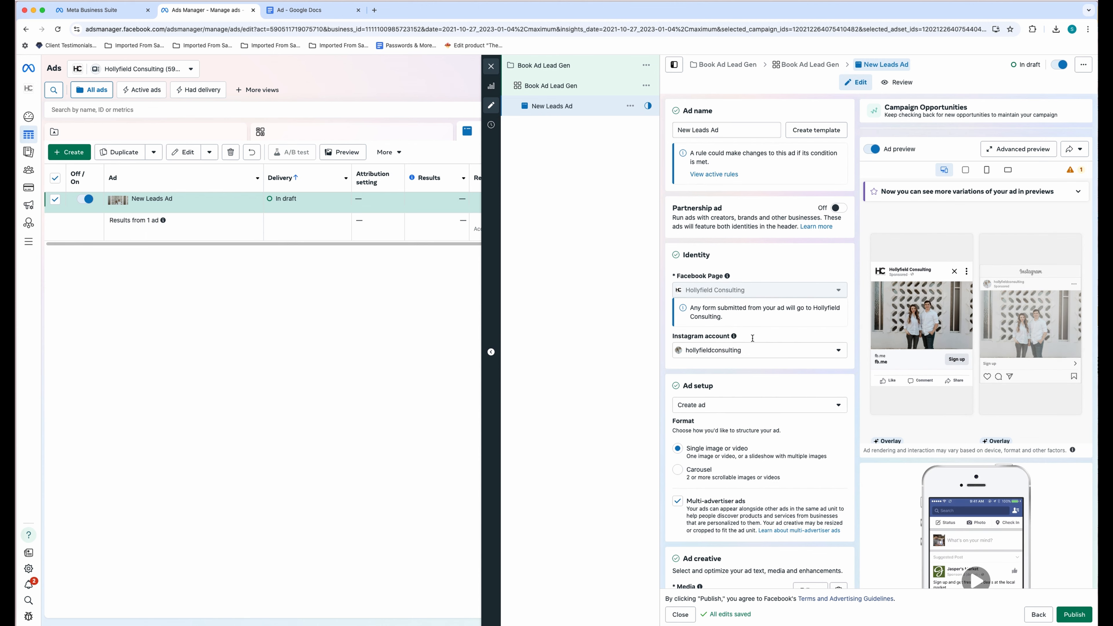
scroll(752, 341, down, 3)
scroll(753, 341, down, 2)
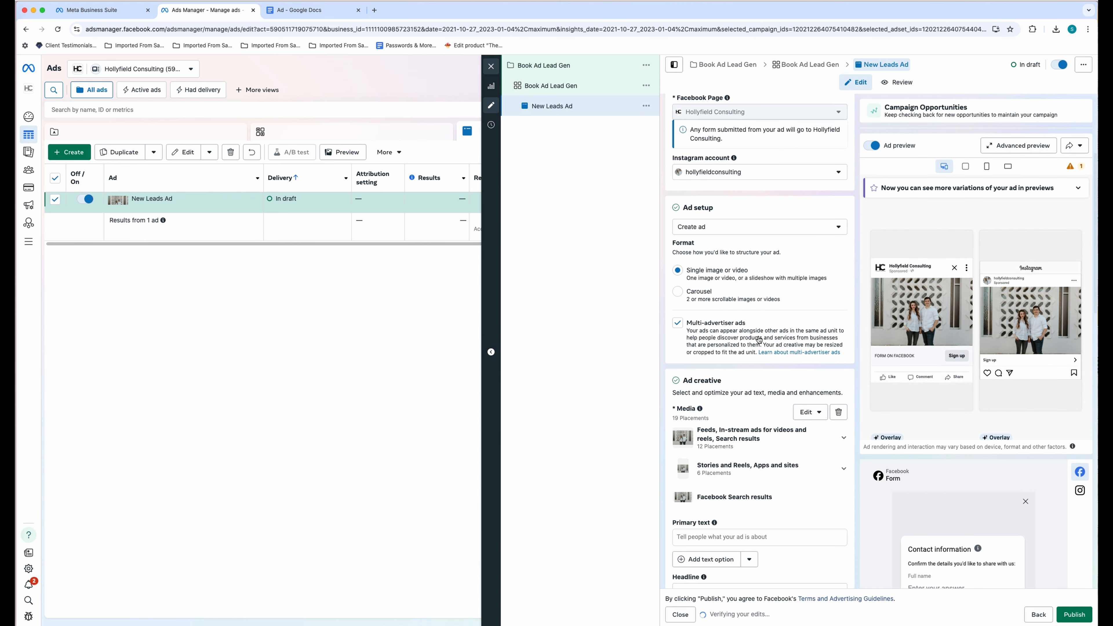
scroll(710, 251, down, 5)
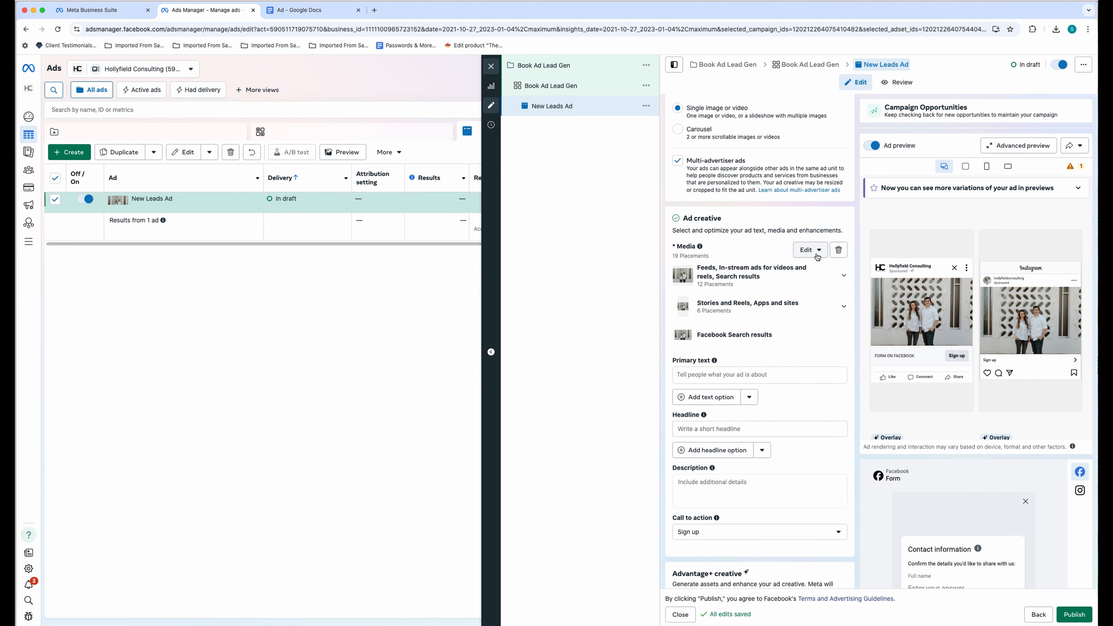
- Look through the Edit media > Select media picker and close it without choosing
click(817, 256)
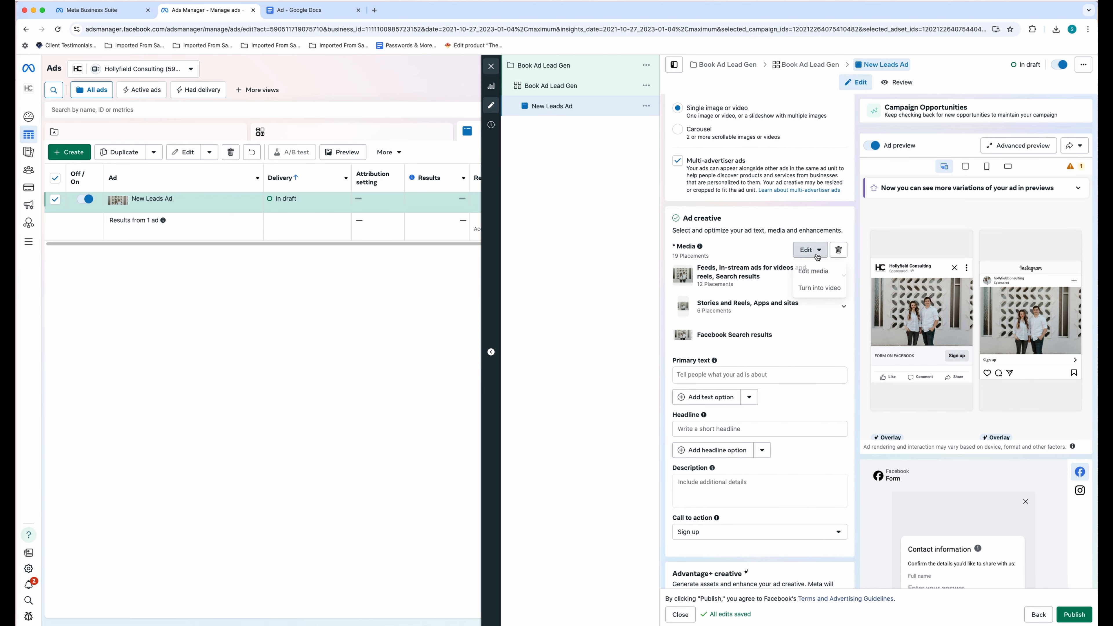
click(819, 275)
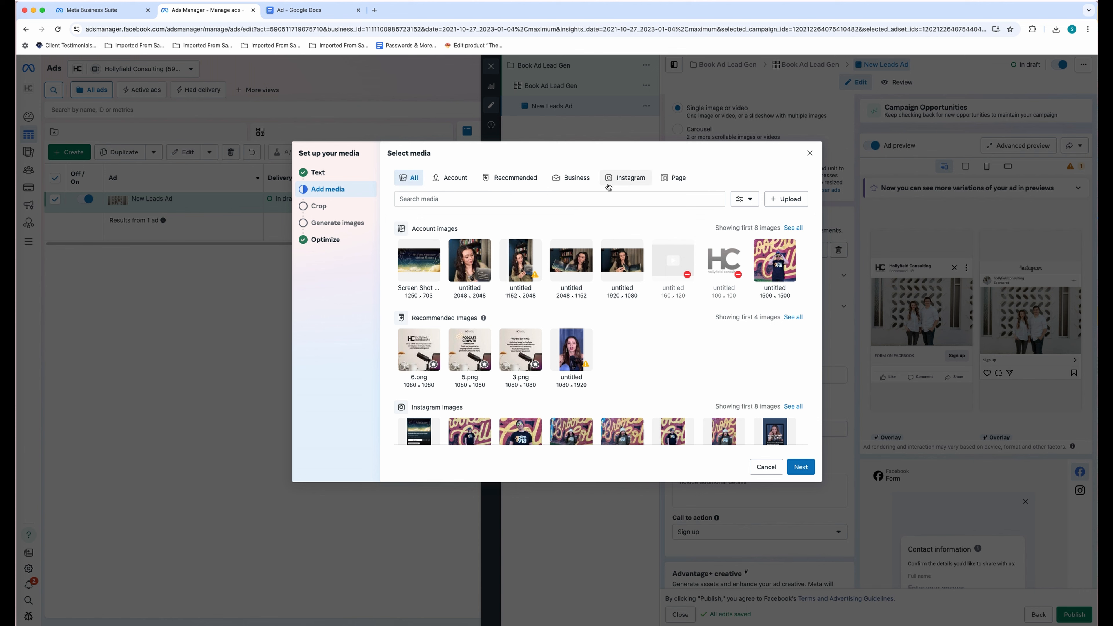
scroll(689, 253, down, 3)
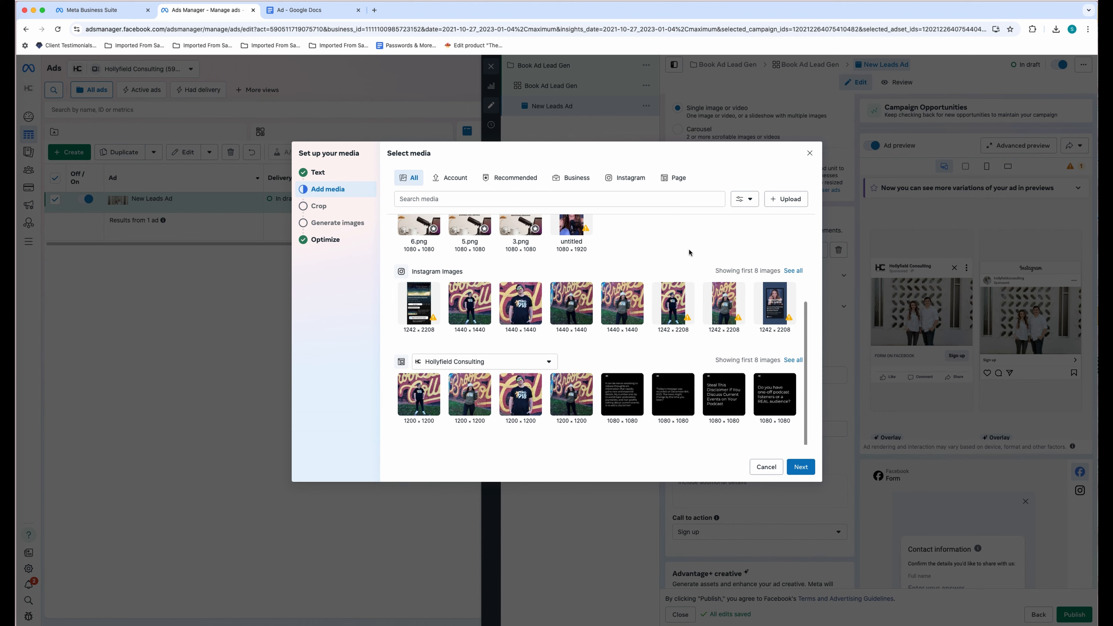
scroll(689, 249, up, 3)
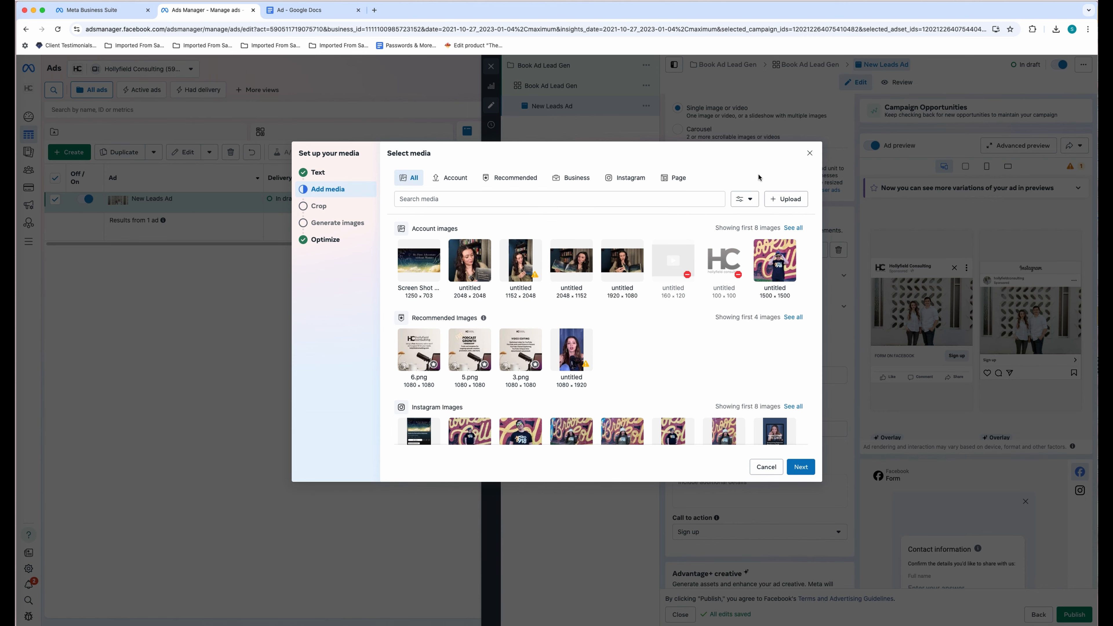
click(809, 153)
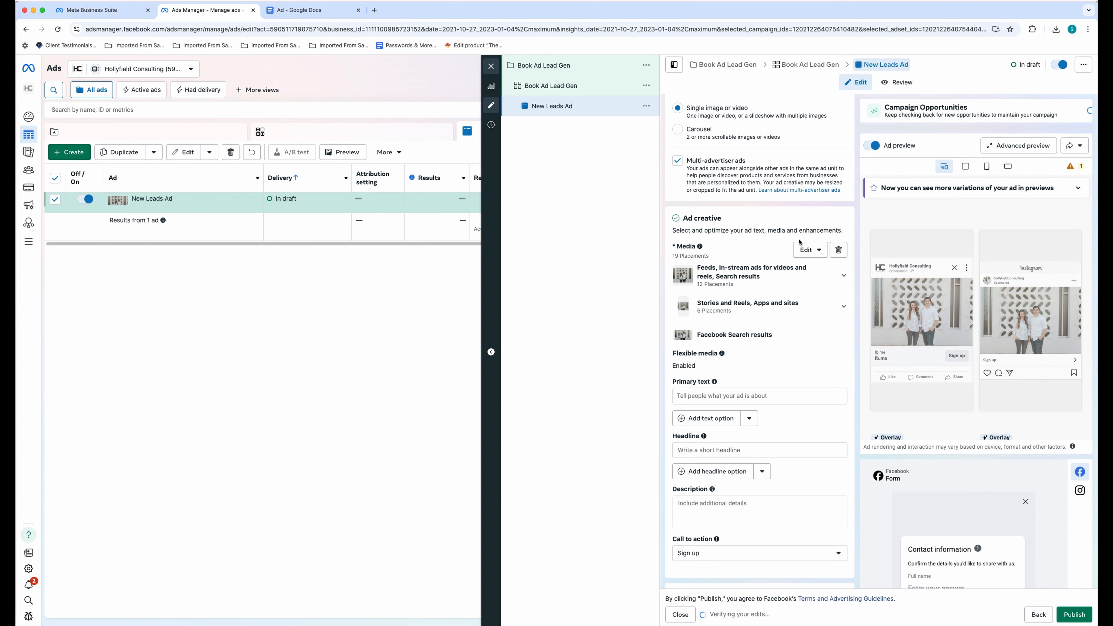
click(804, 256)
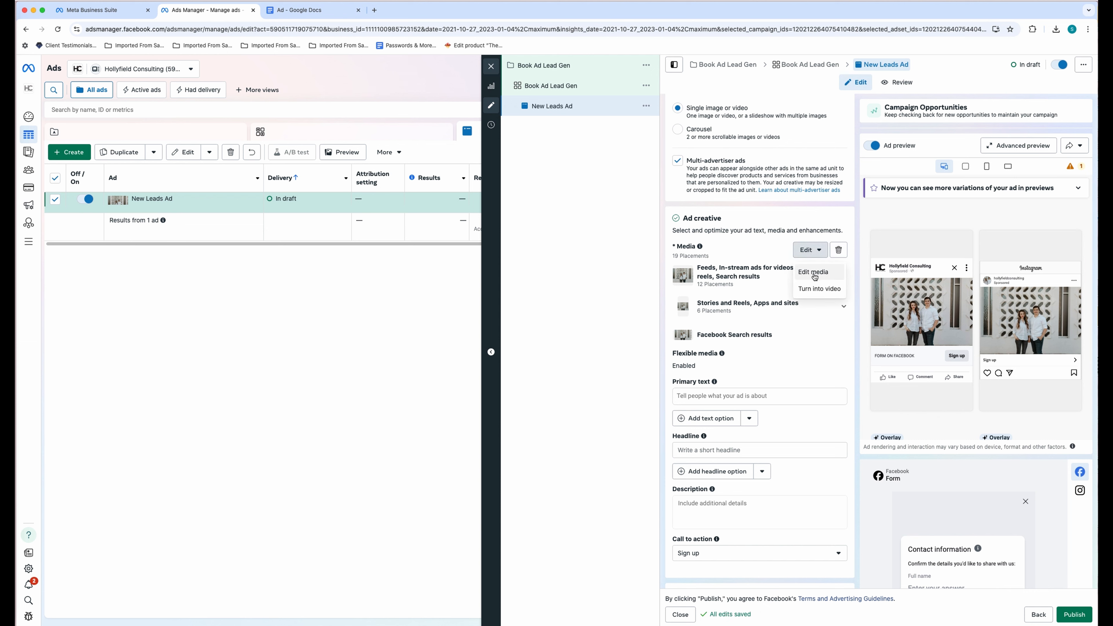
click(816, 289)
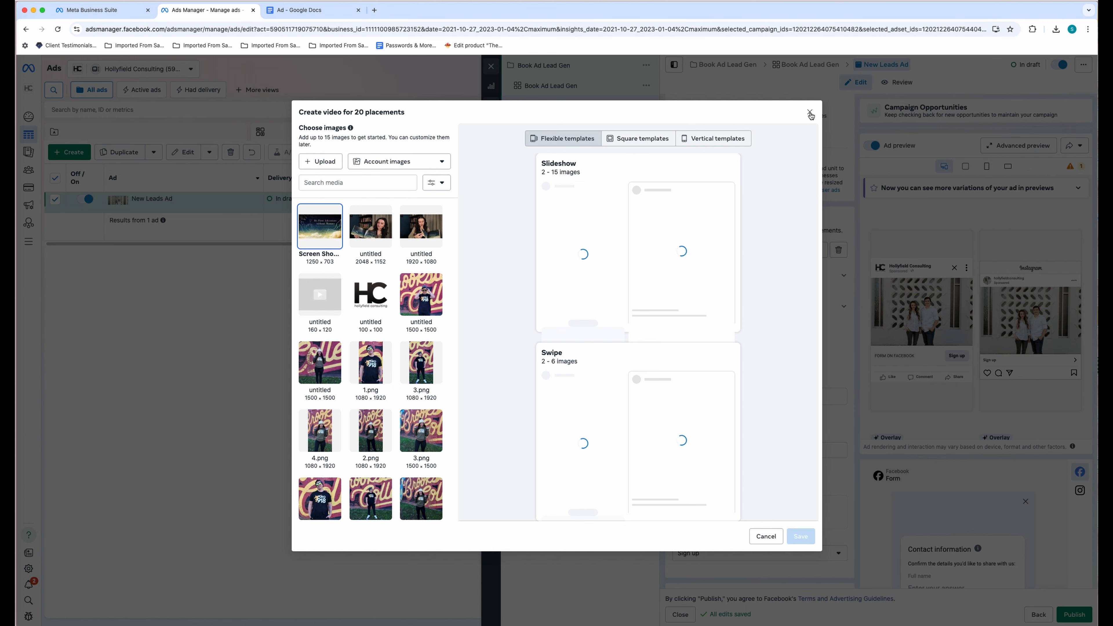
click(810, 113)
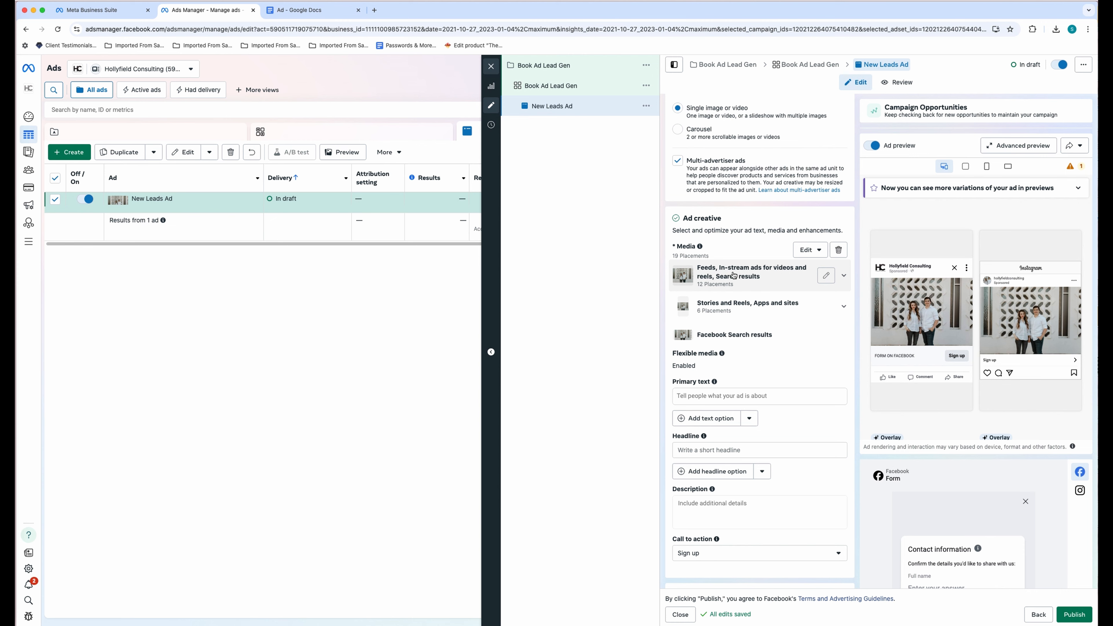
- Replace the Feeds placement image with the book cover screenshot and save
click(826, 276)
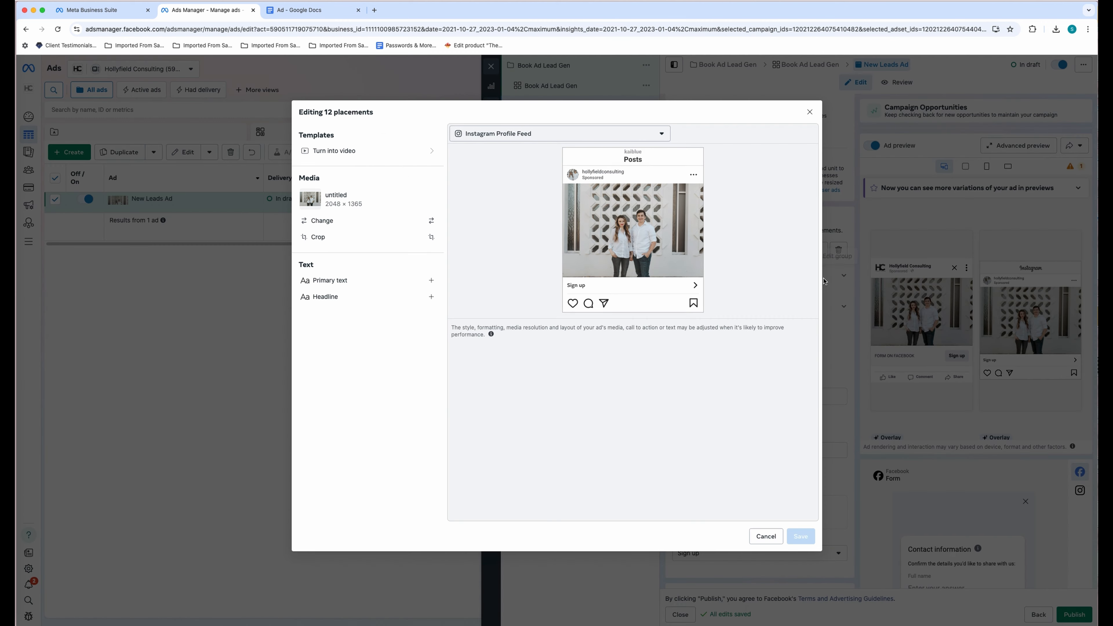
click(382, 230)
click(458, 228)
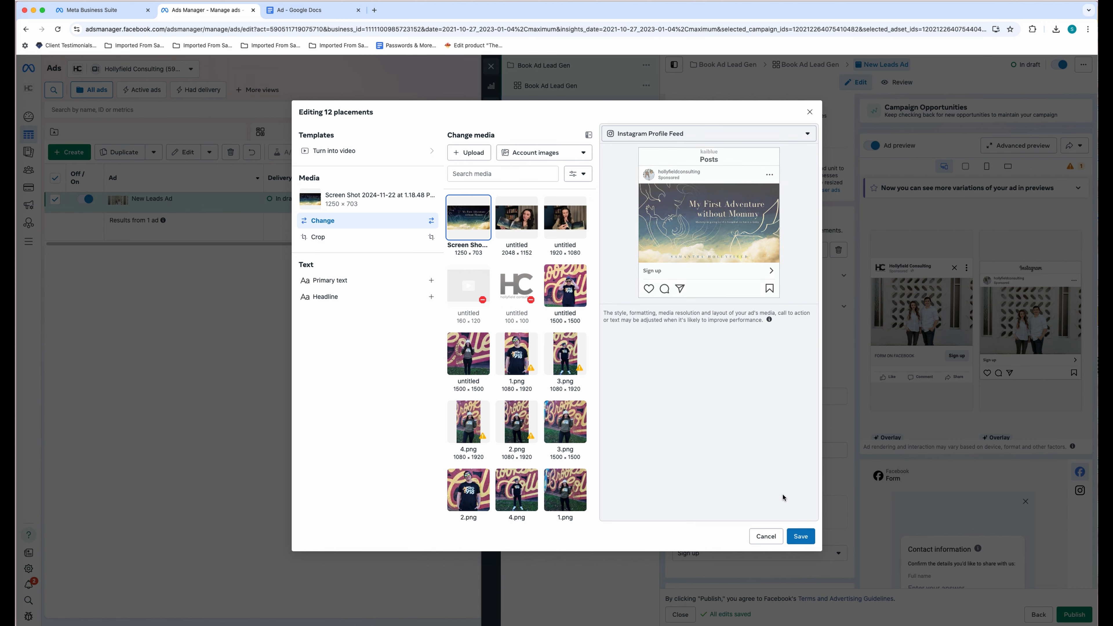
click(800, 536)
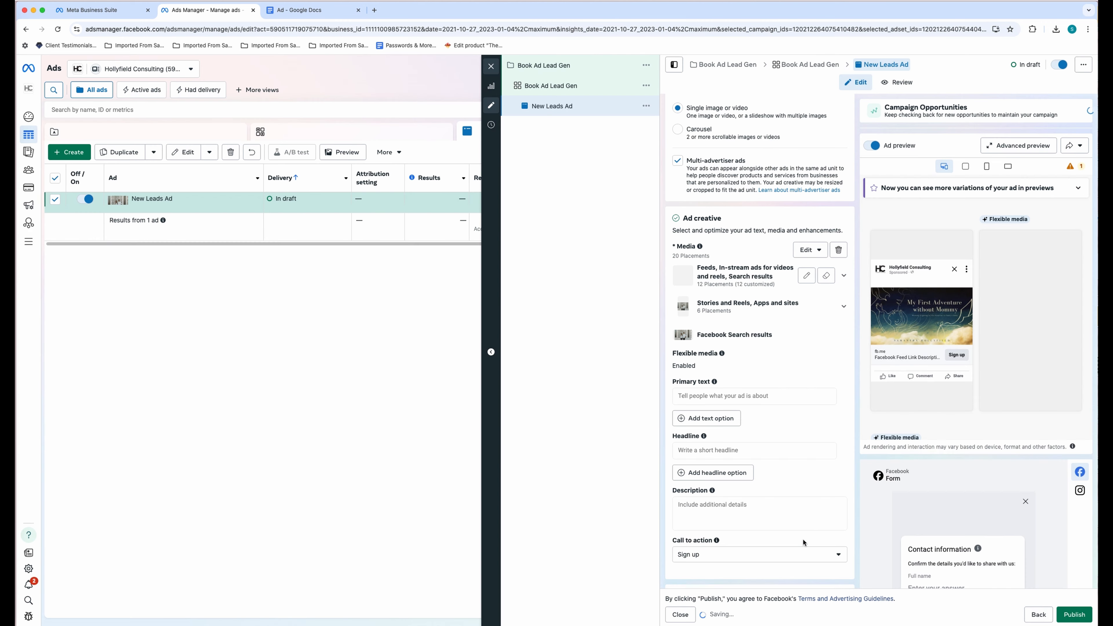
- Set the Facebook Search results placement image to the book cover screenshot
click(844, 311)
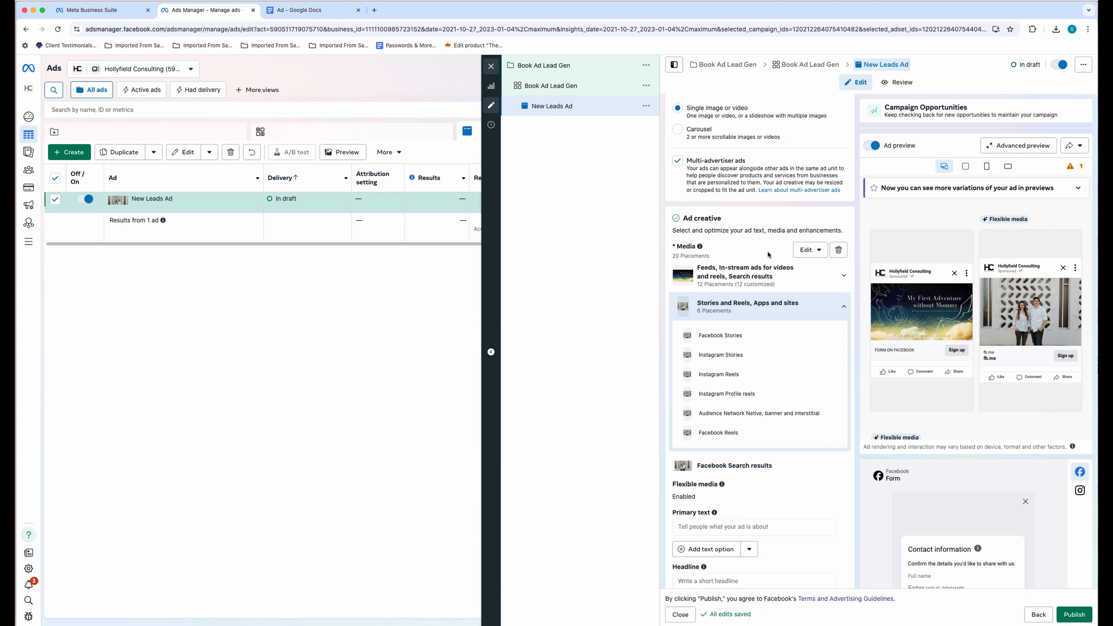
click(788, 308)
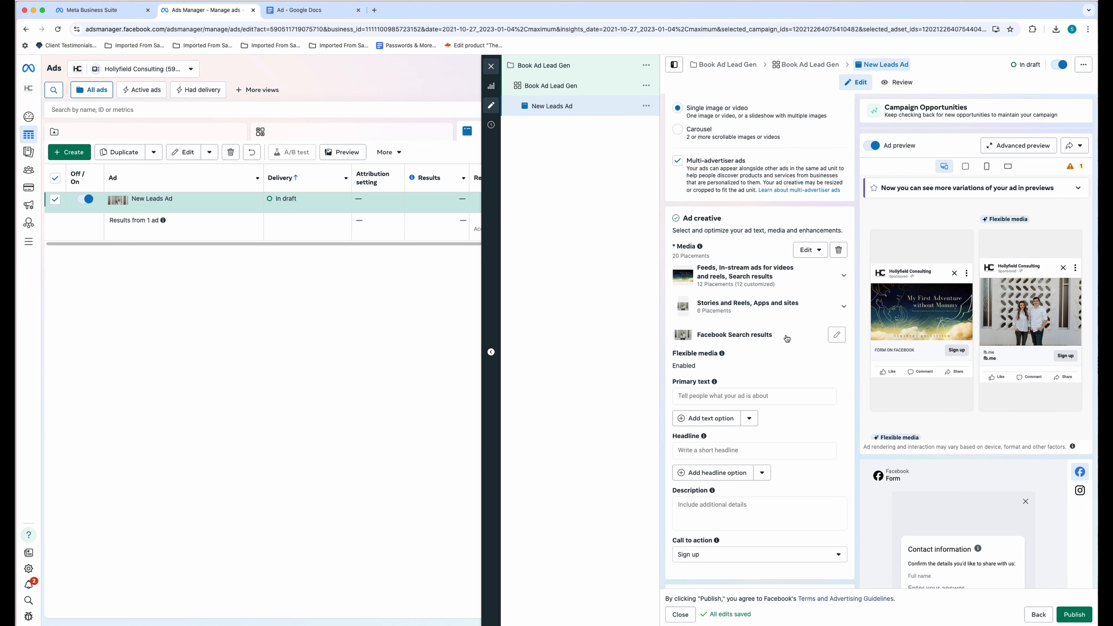
click(837, 335)
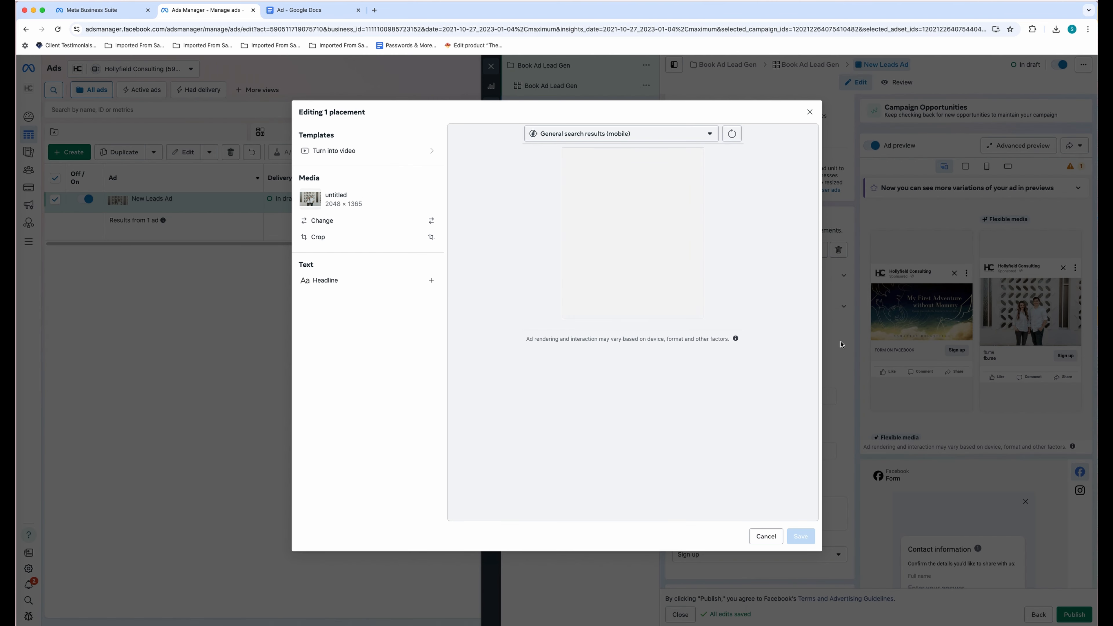
click(346, 222)
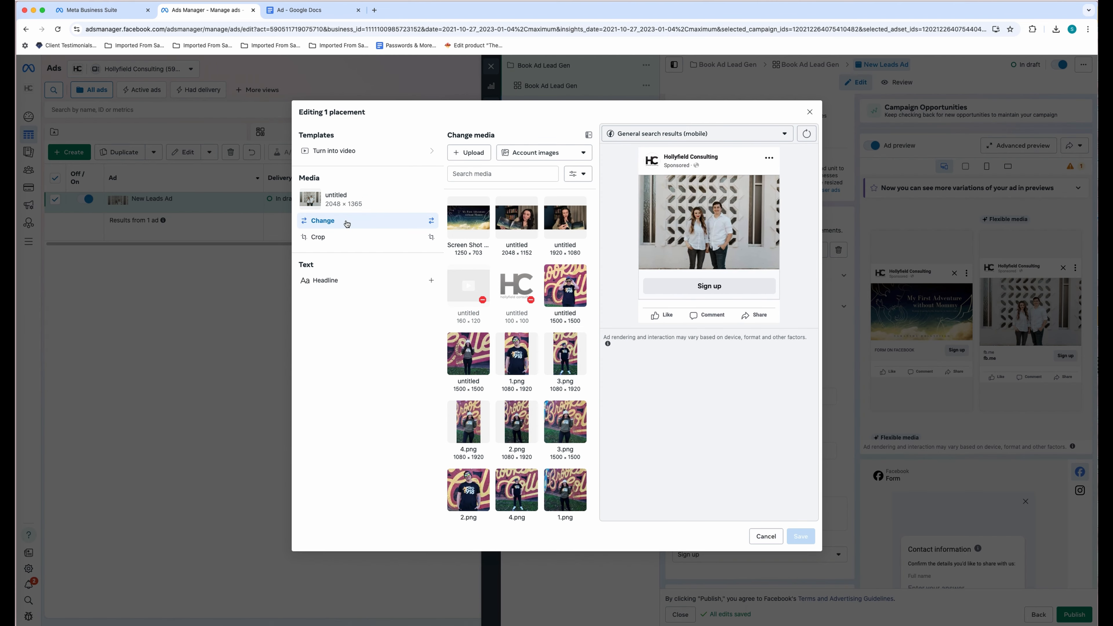
click(482, 220)
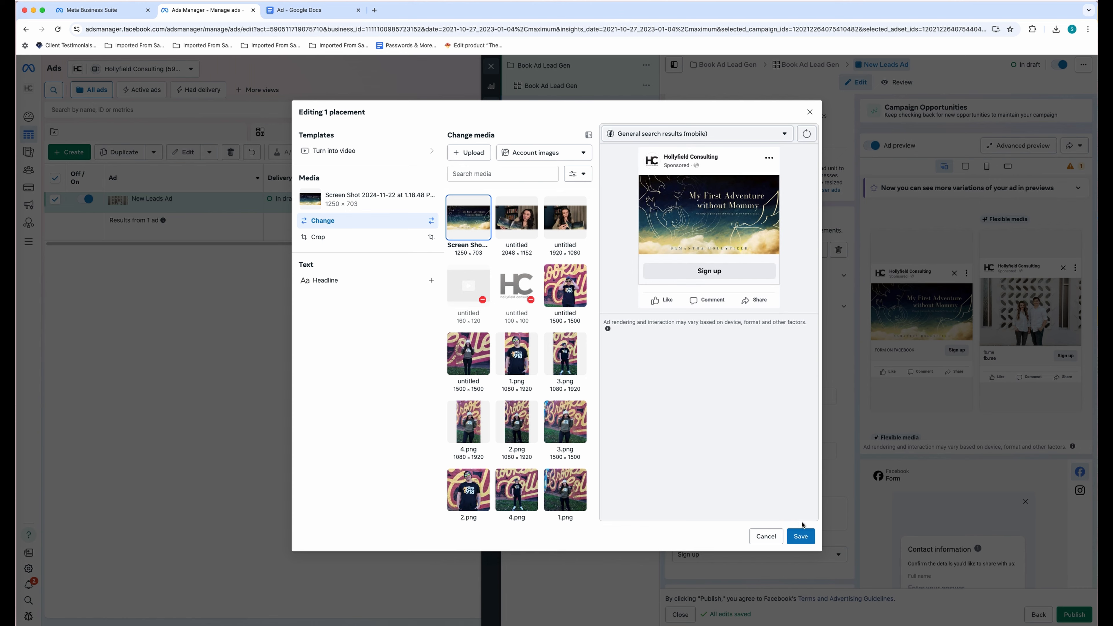
click(801, 537)
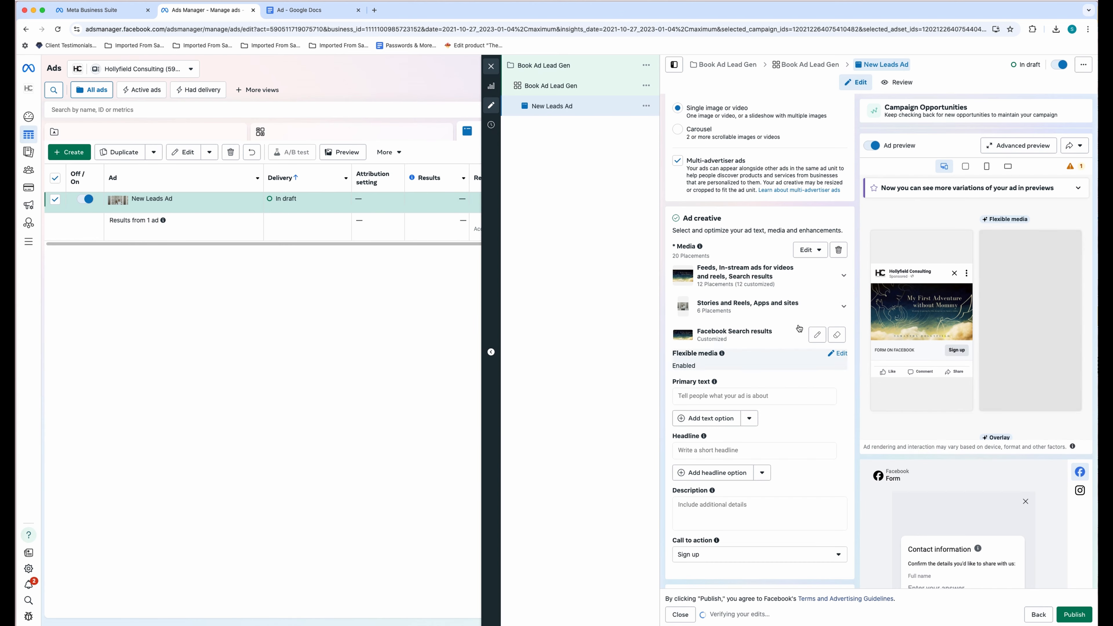
- Pick the book cover screenshot for the Stories and Reels placements
click(826, 308)
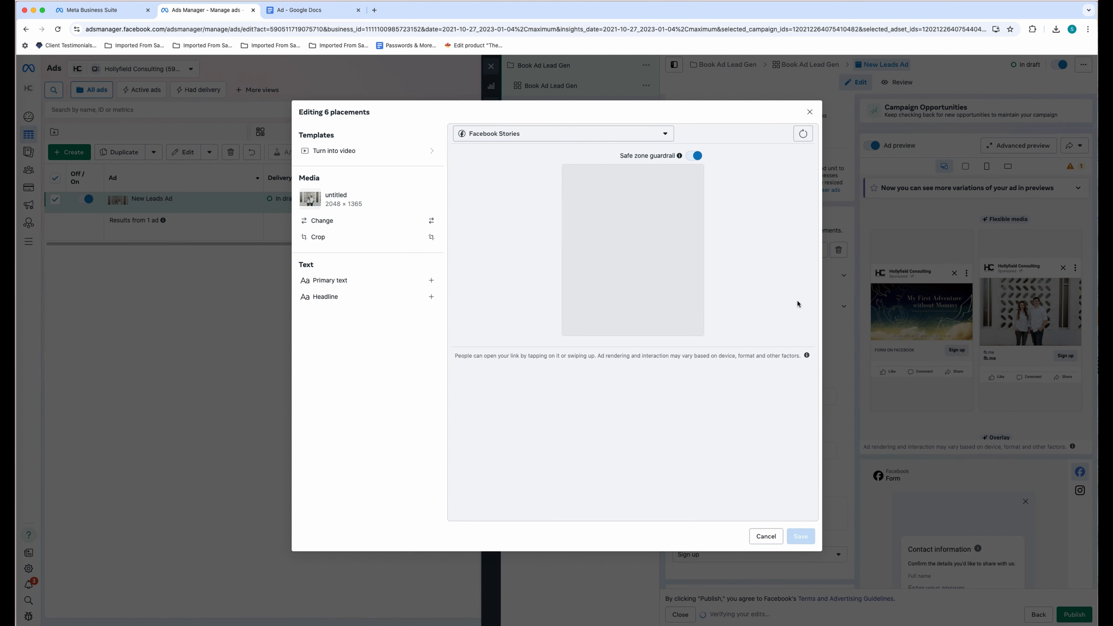
click(350, 224)
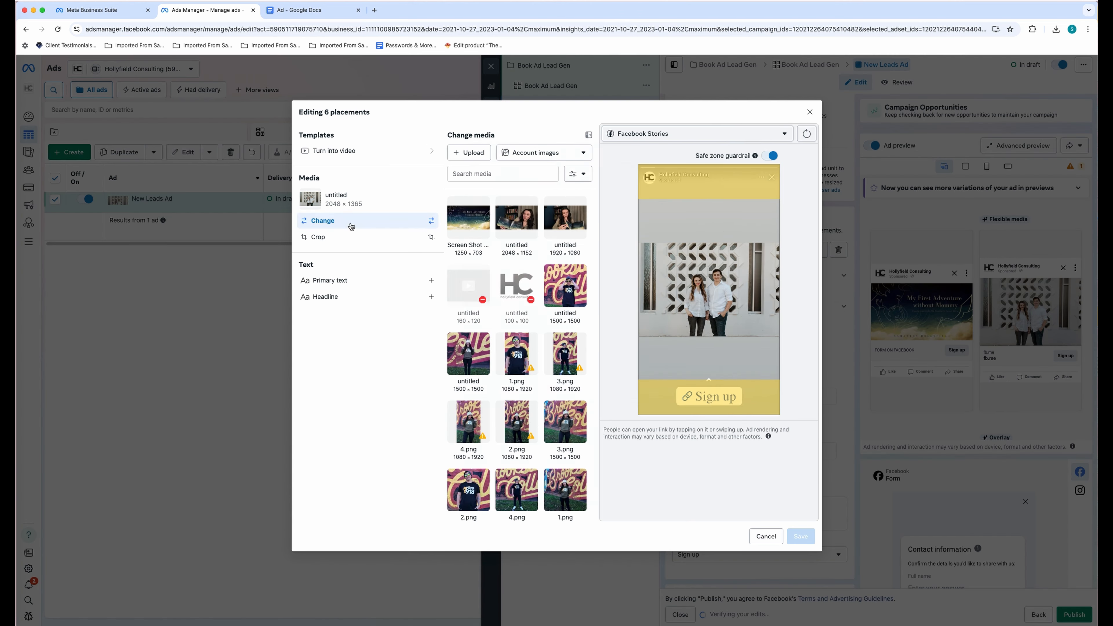
click(471, 226)
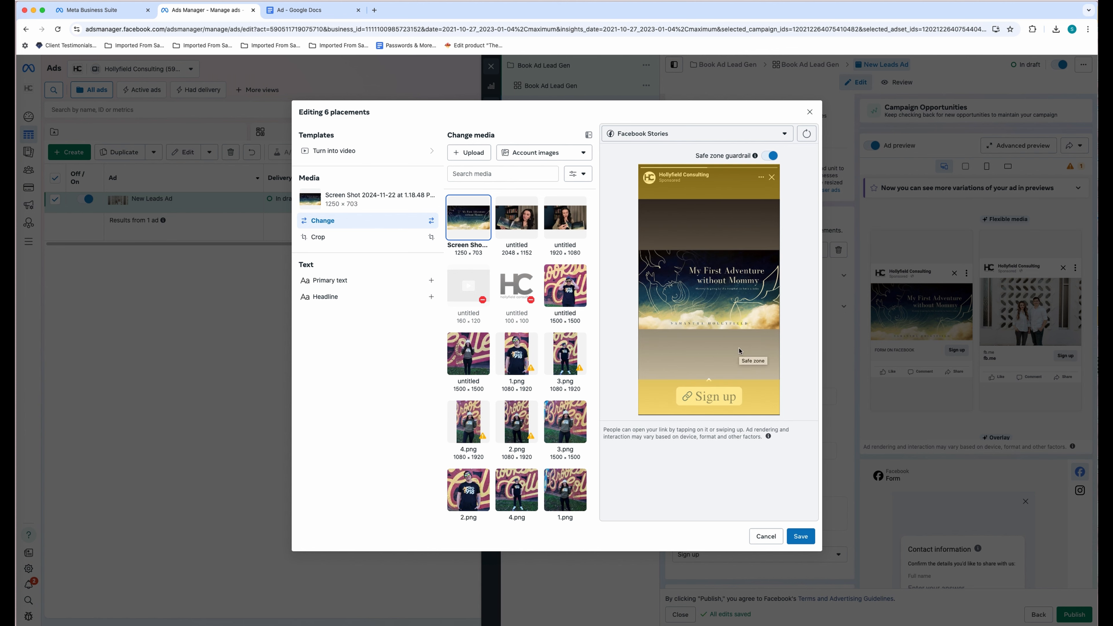
scroll(537, 314, down, 3)
scroll(536, 314, down, 7)
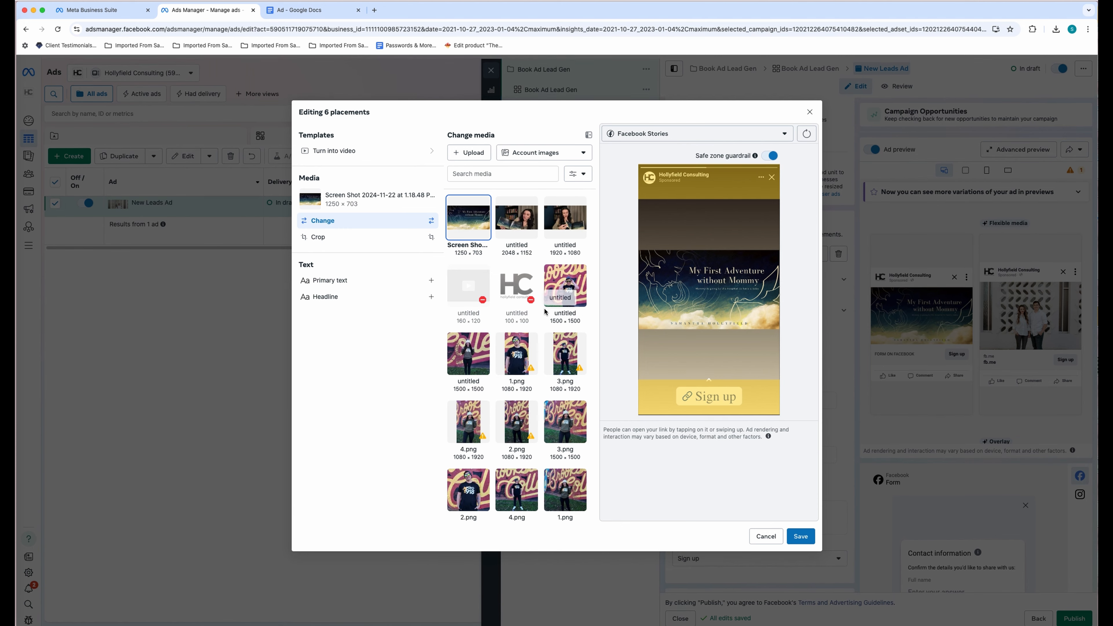
scroll(545, 312, down, 10)
scroll(545, 312, up, 10)
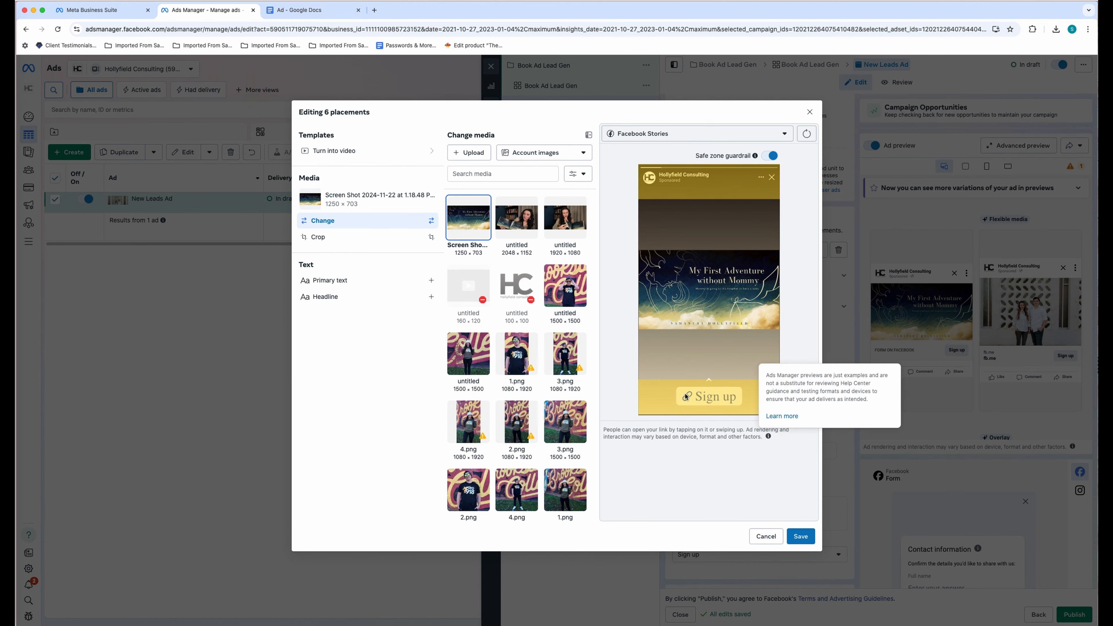
- Browse the recommended, business and account image sources, then discard the Stories and Reels edit
click(560, 154)
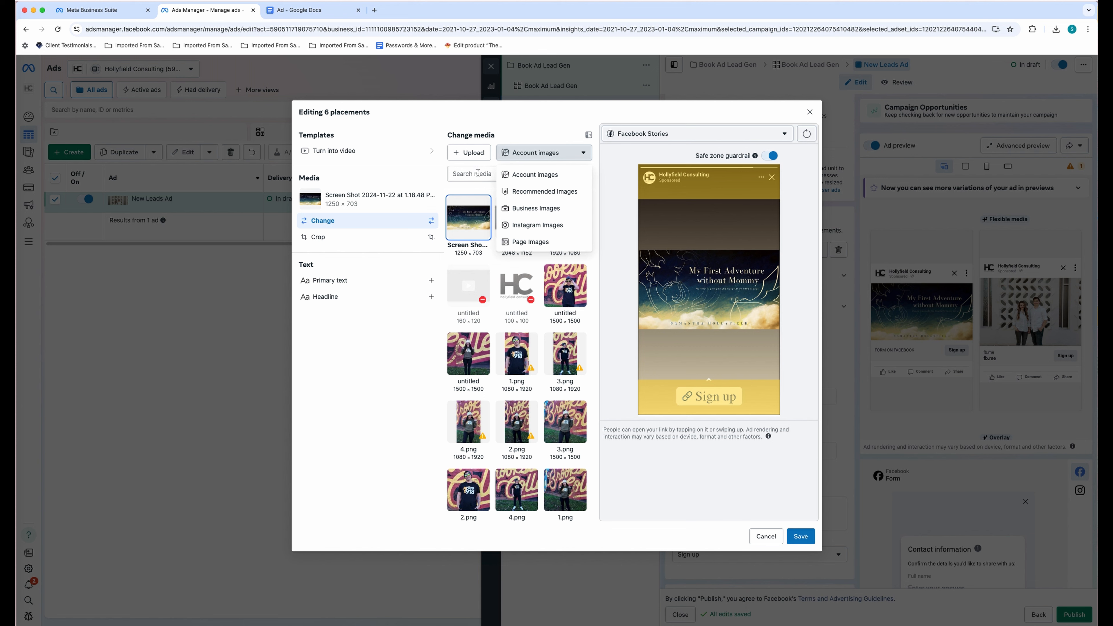
click(532, 192)
click(563, 158)
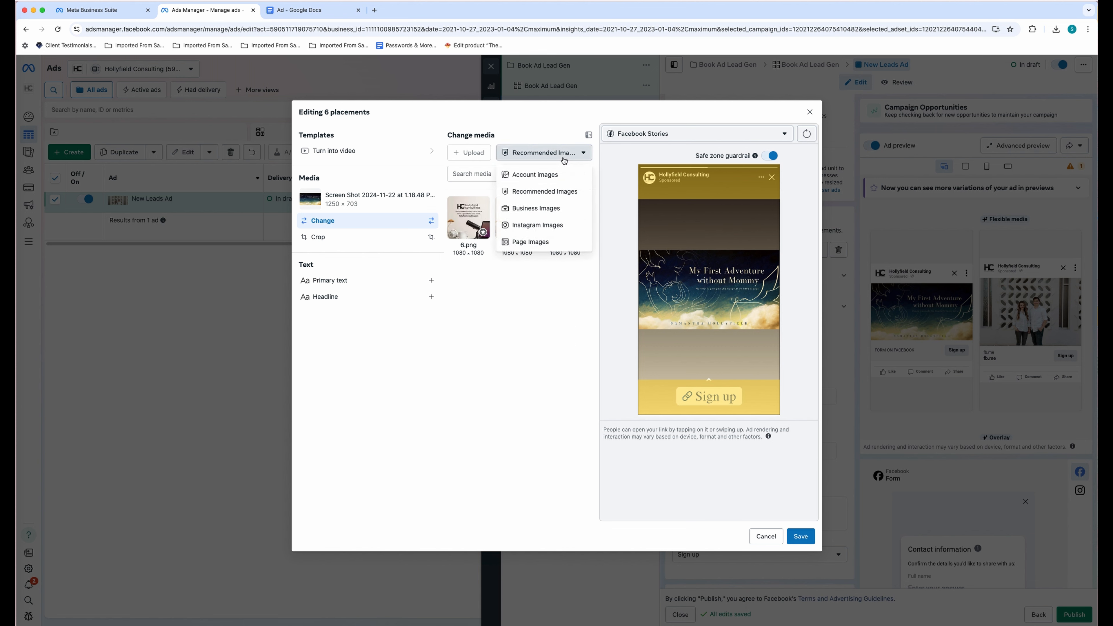
click(559, 211)
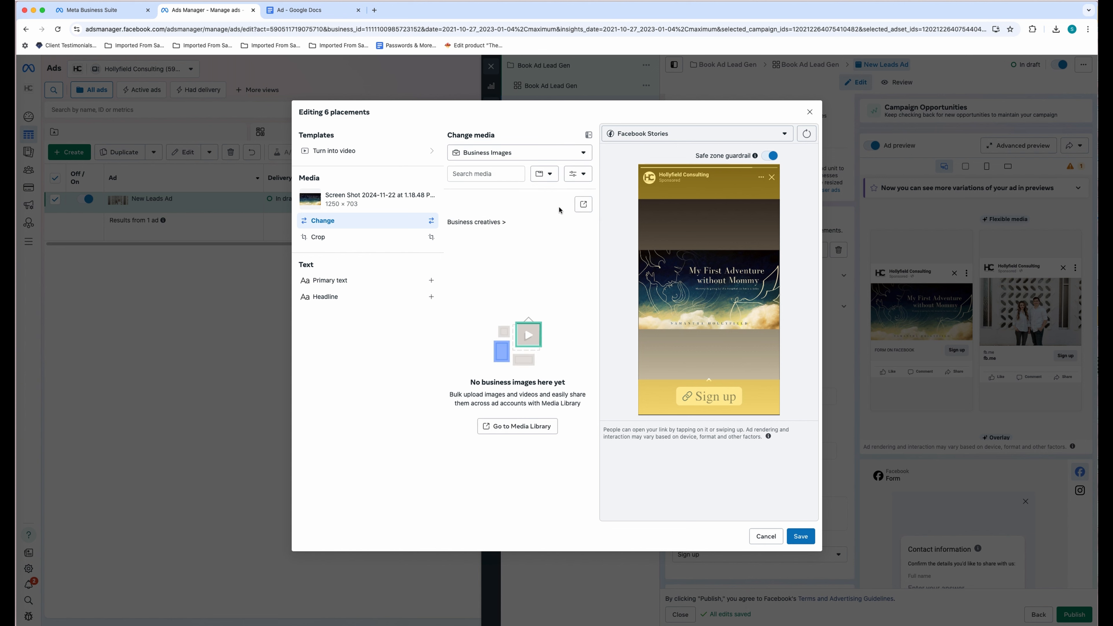
click(559, 159)
click(537, 173)
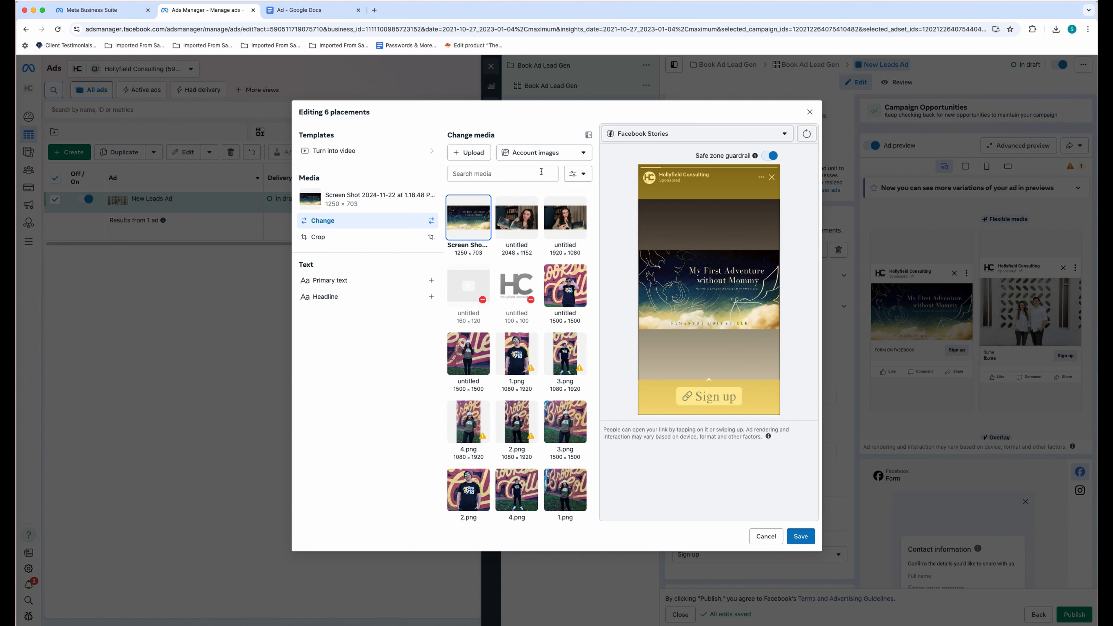
scroll(536, 321, down, 2)
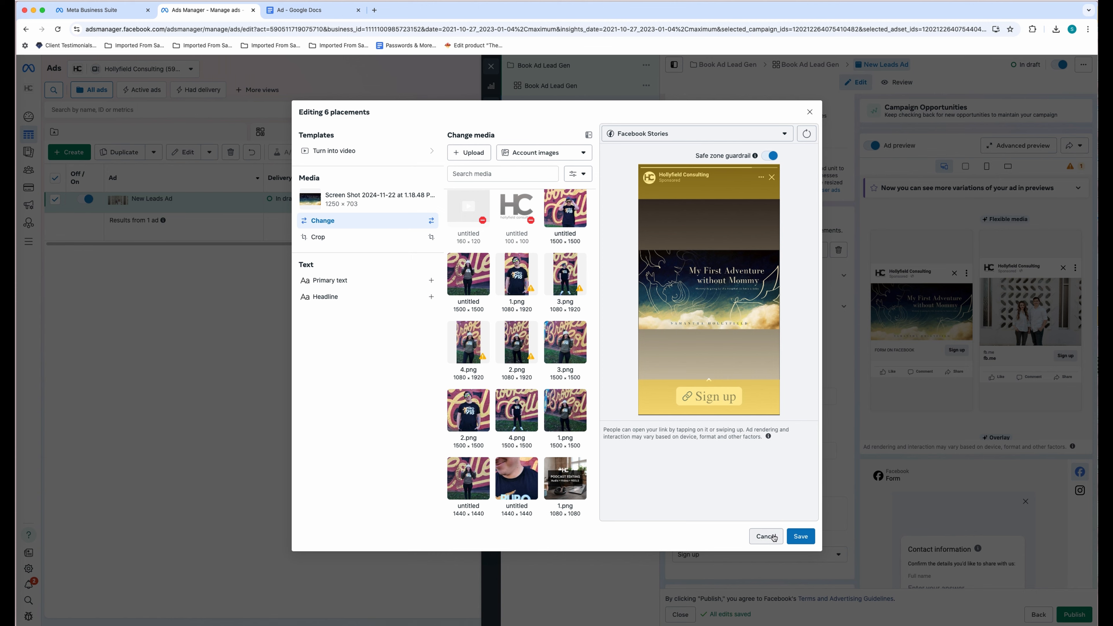
scroll(466, 378, up, 2)
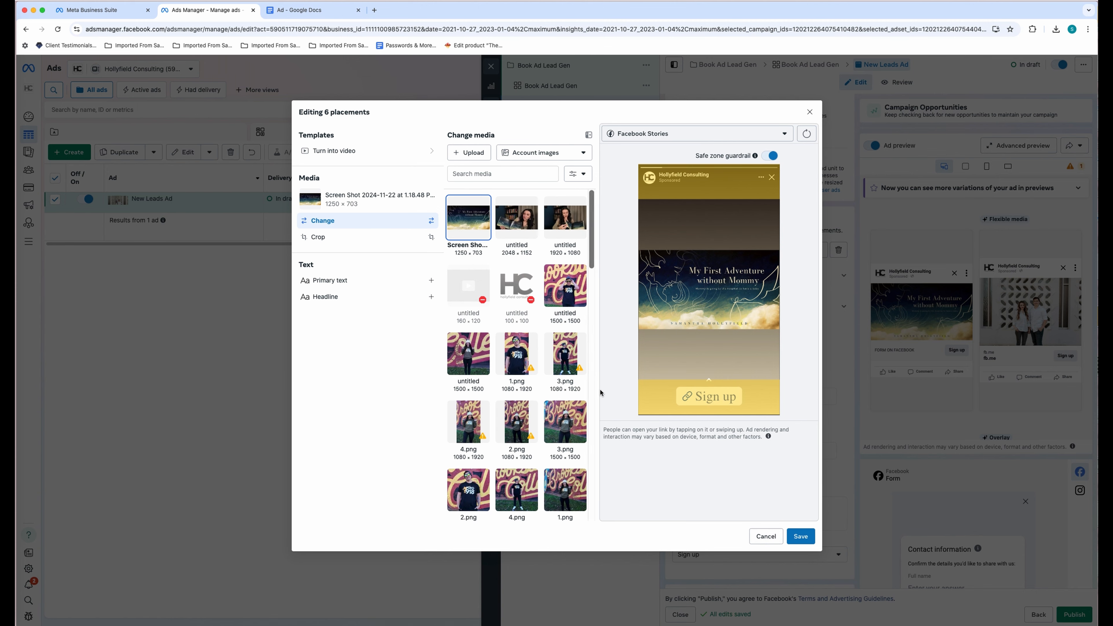
click(773, 537)
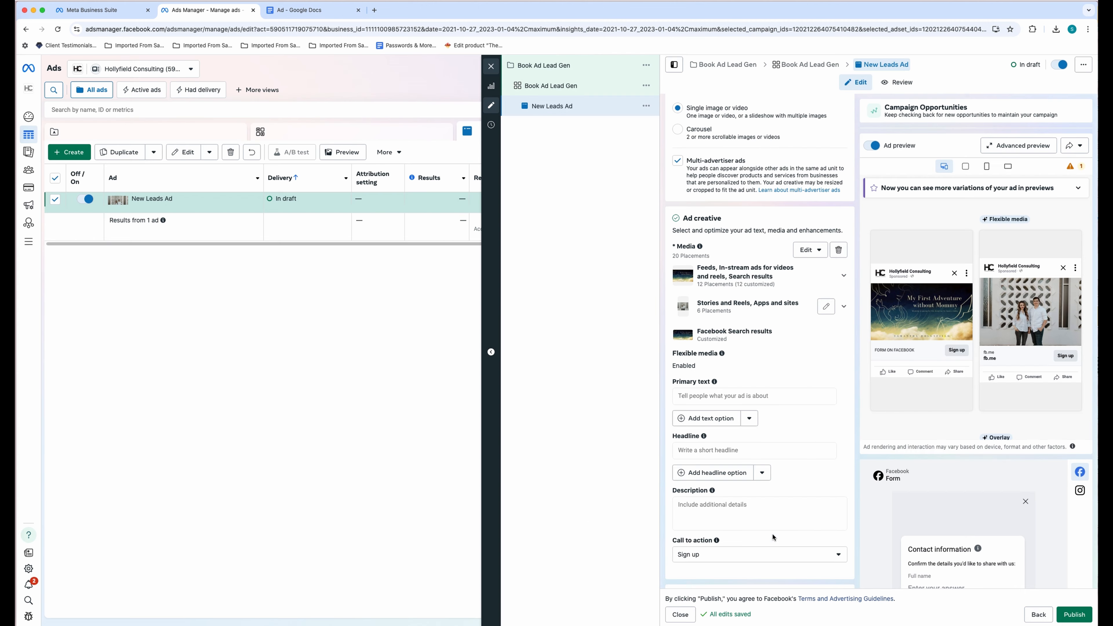
- Redo the Stories and Reels placements with the book cover screenshot and save
click(827, 306)
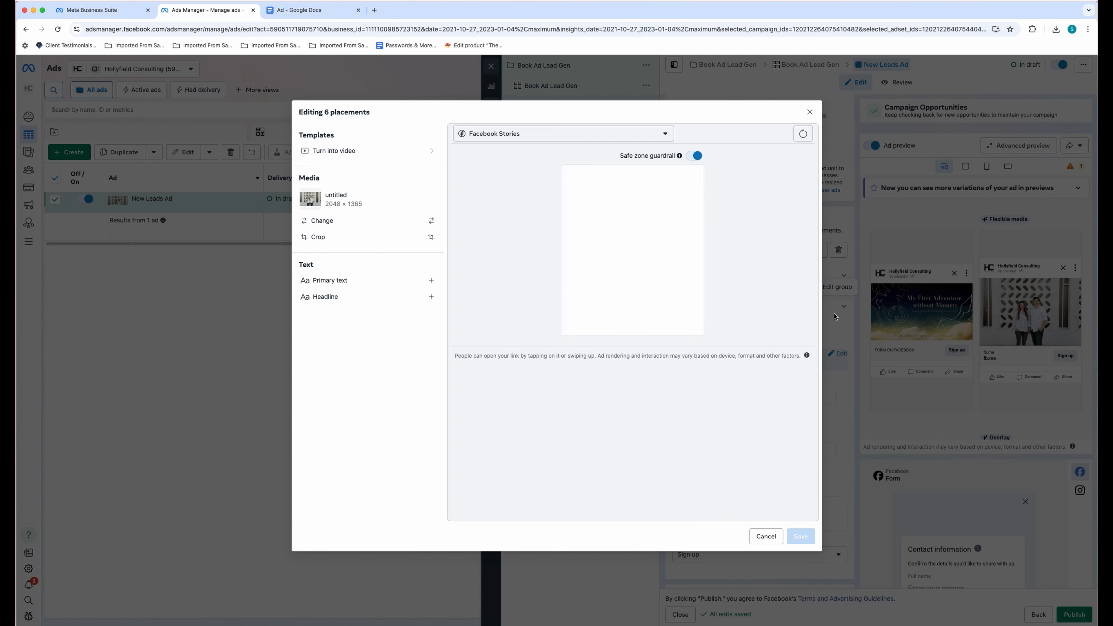
click(320, 221)
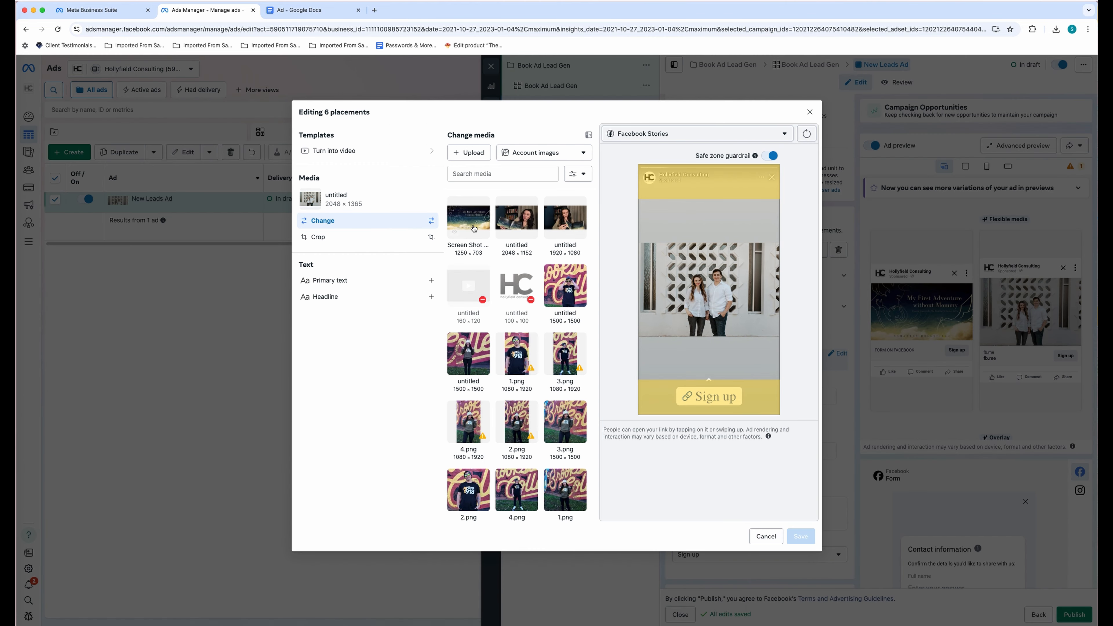
click(473, 228)
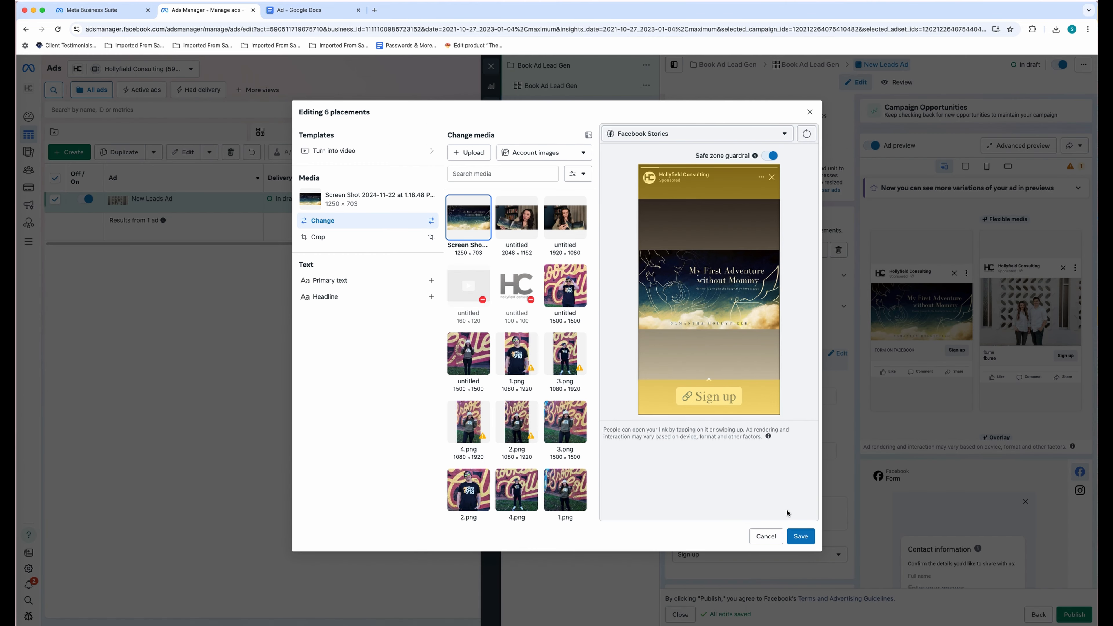
click(801, 536)
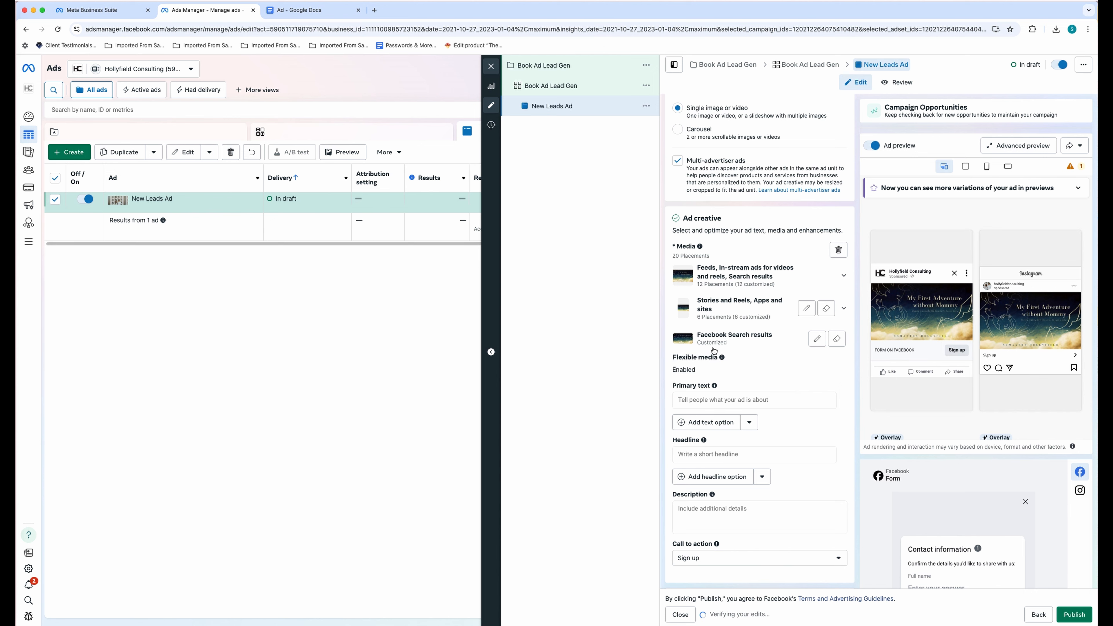
- Copy the ad text through the 'Get your copy' line from the Google Doc
click(700, 400)
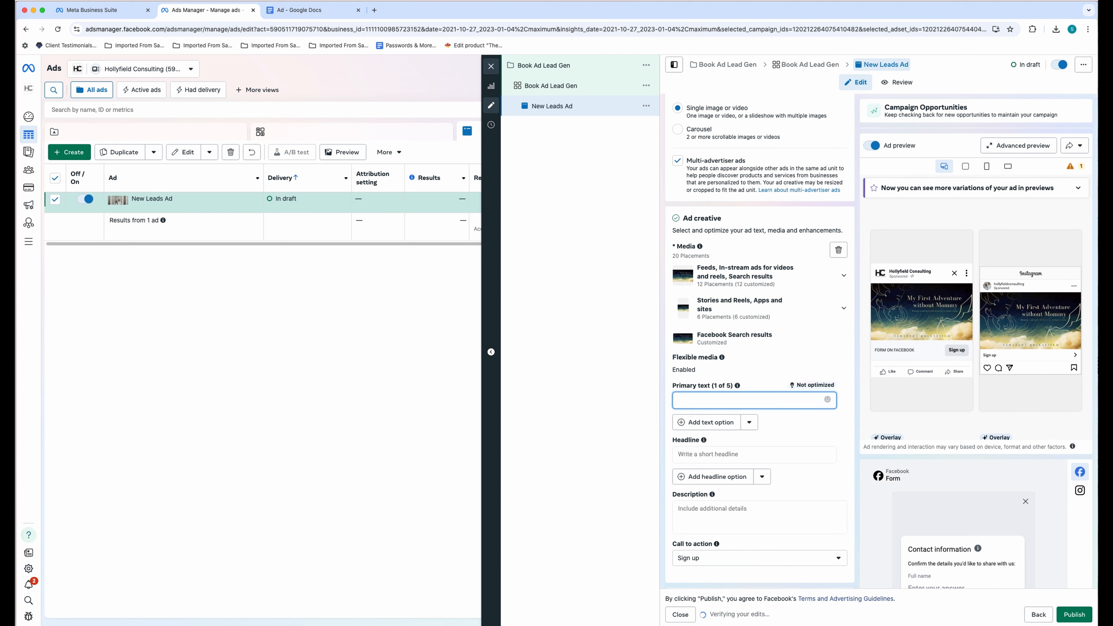
click(289, 12)
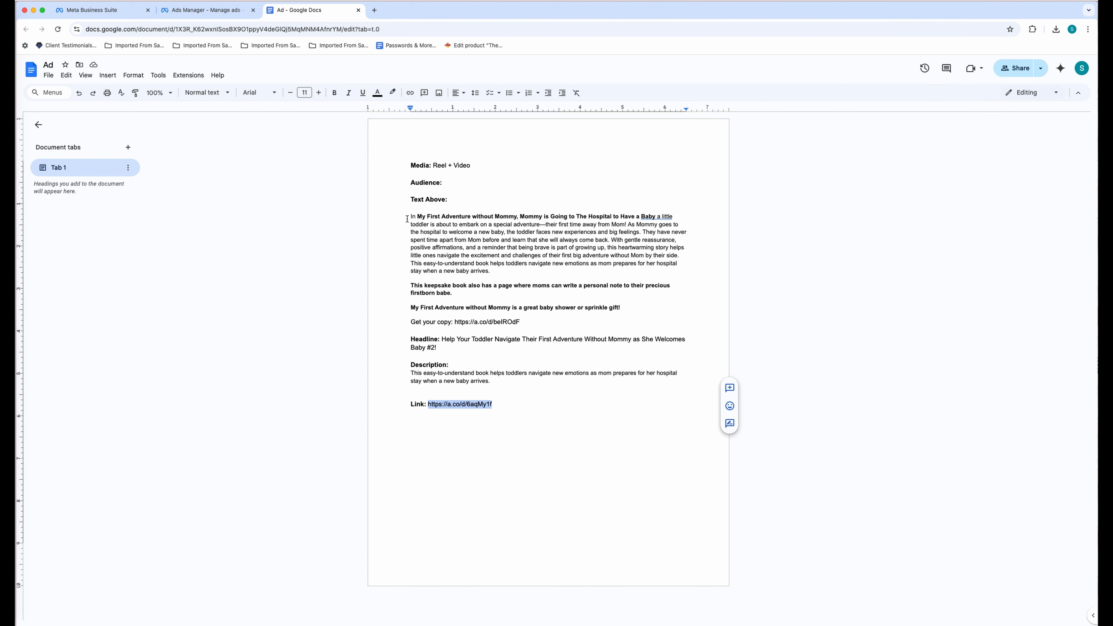
drag(409, 218, 528, 328)
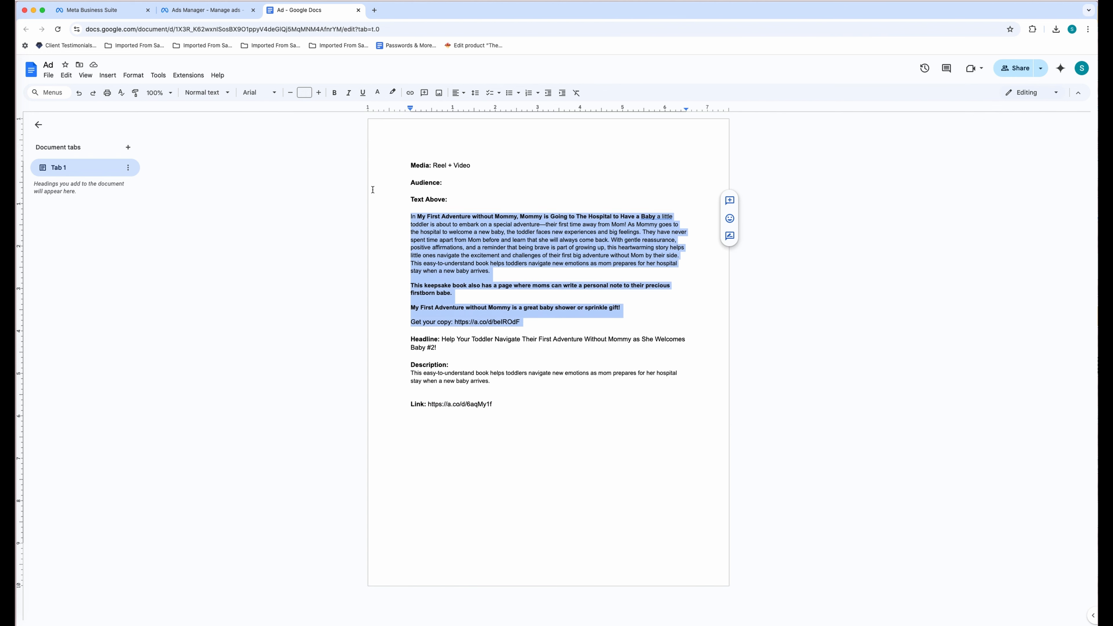
key(super+c)
- Paste the ad text into Primary text and delete the 'Get your copy' link line
click(206, 9)
key(super+v)
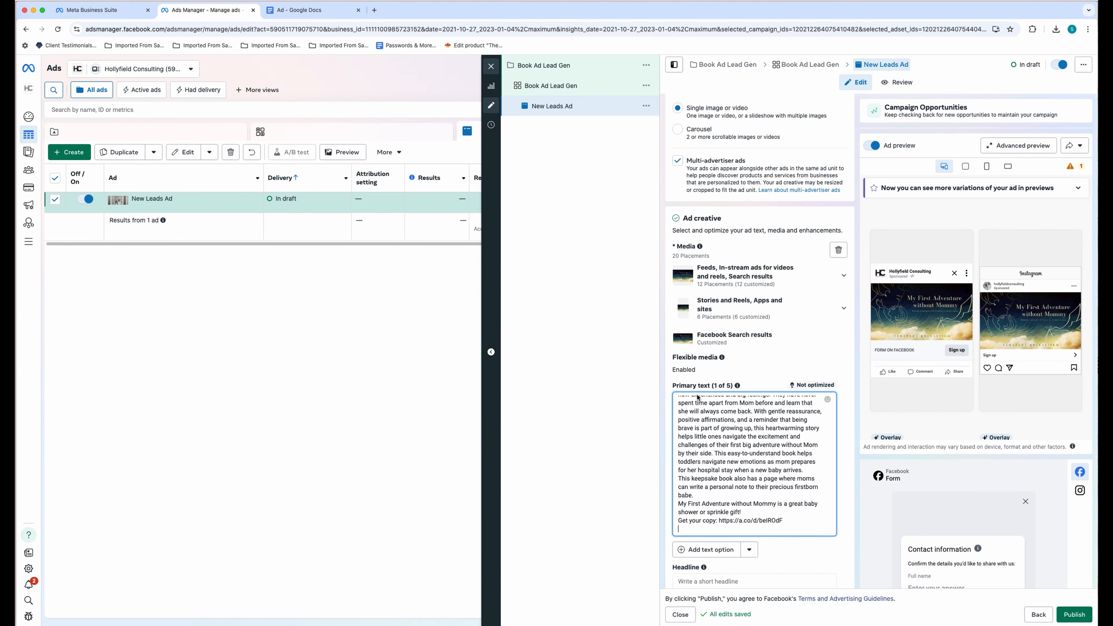
click(679, 521)
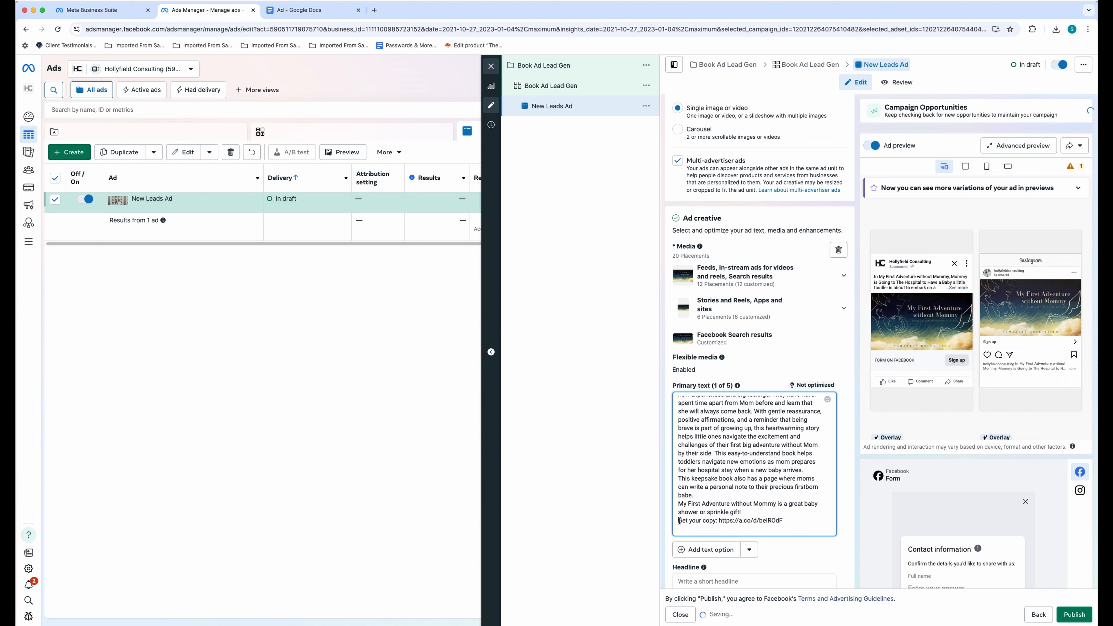
key(Return)
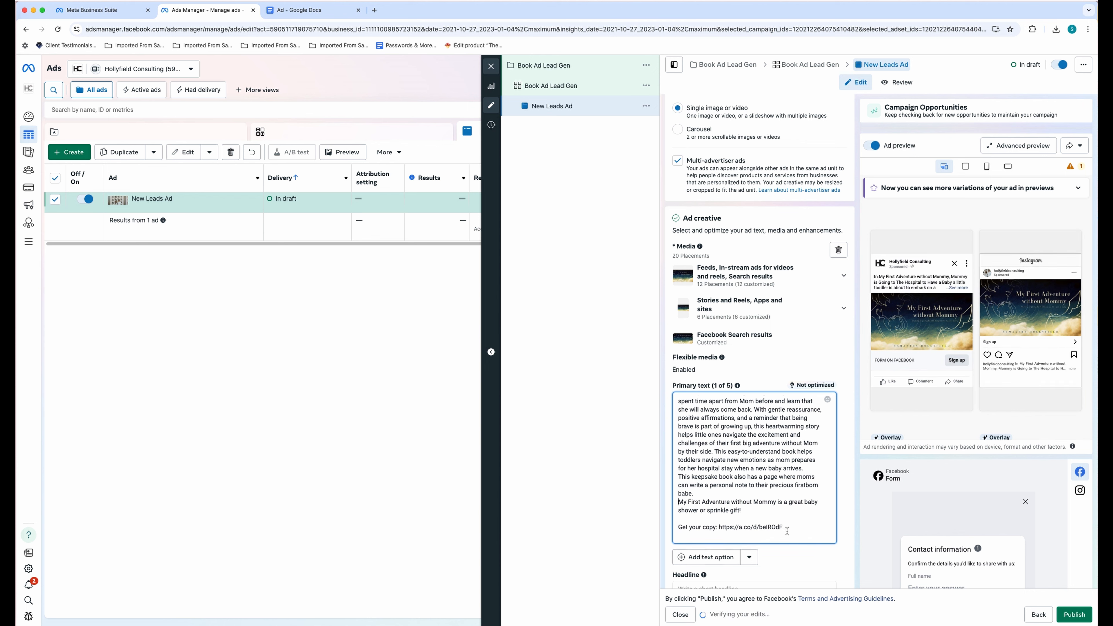
key(Return)
drag(787, 531, 677, 535)
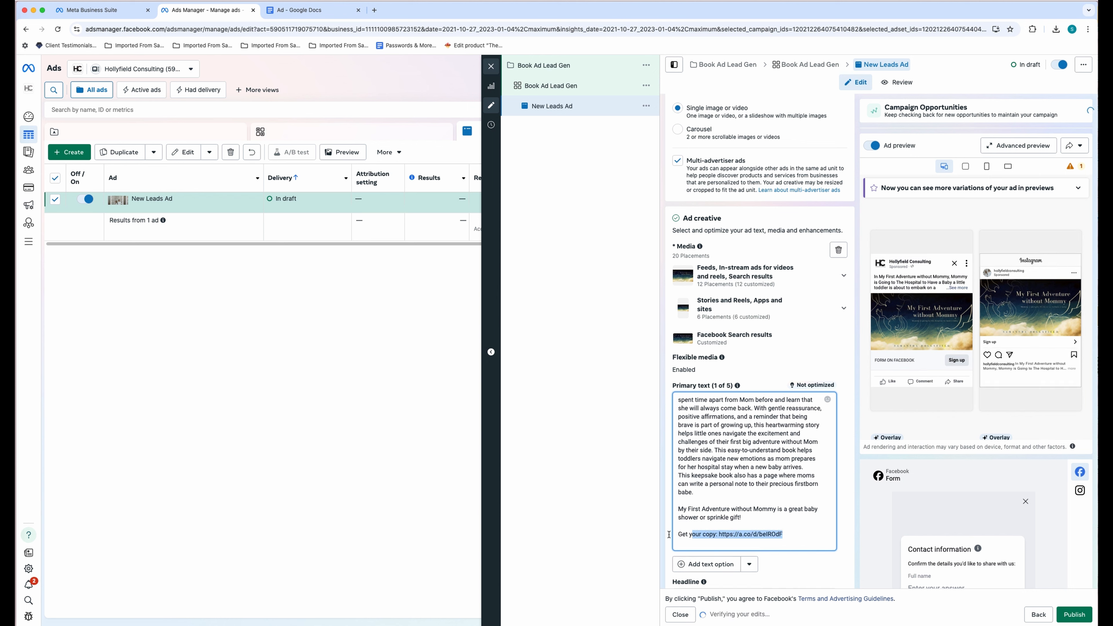
key(BackSpace)
key(BackSpace)
key(BackSpace)
key(BackSpace)
key(BackSpace)
key(BackSpace)
key(BackSpace)
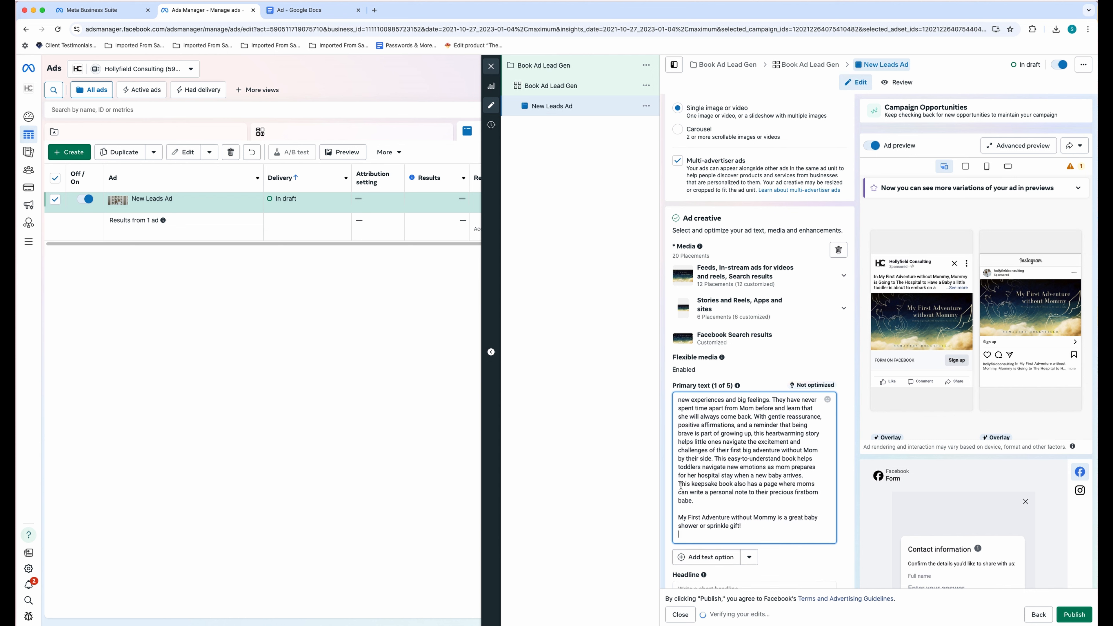
- Start new paragraphs at 'This keepsake book', 'They have never' and 'This easy-to-understand'
click(680, 485)
key(BackSpace)
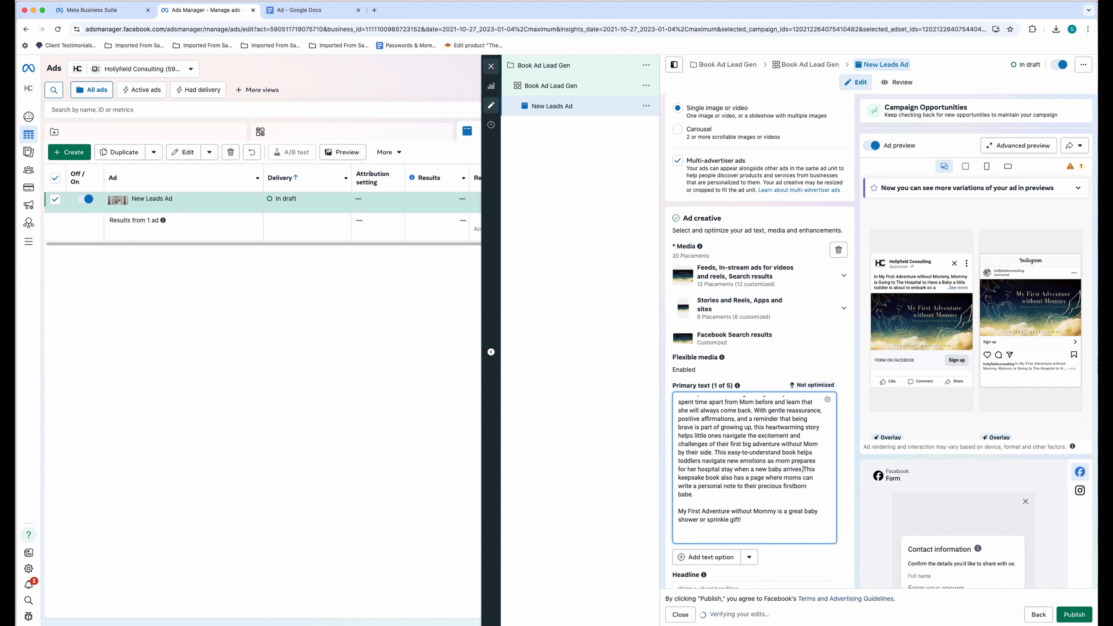
key(Return)
key(Return)
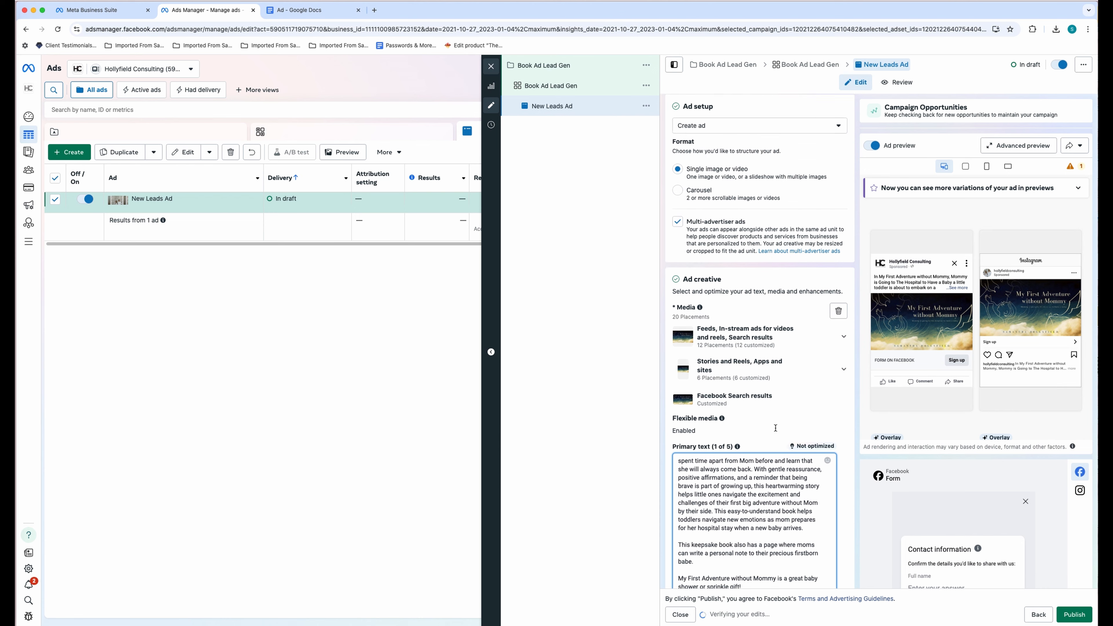
drag(686, 540, 686, 469)
click(687, 505)
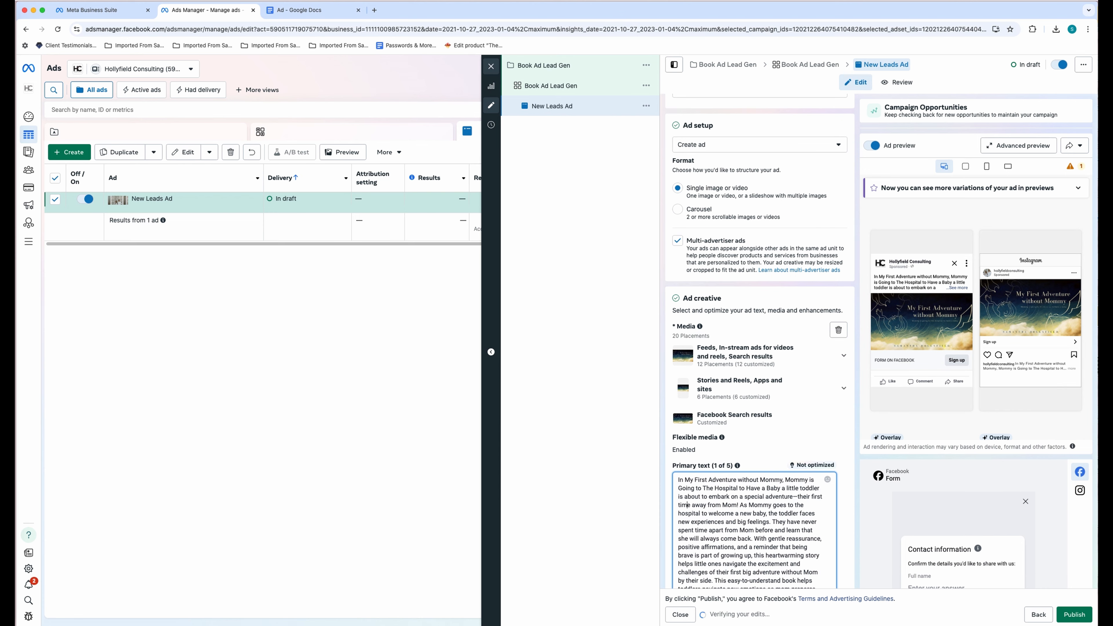
click(773, 522)
key(Return)
key(Return)
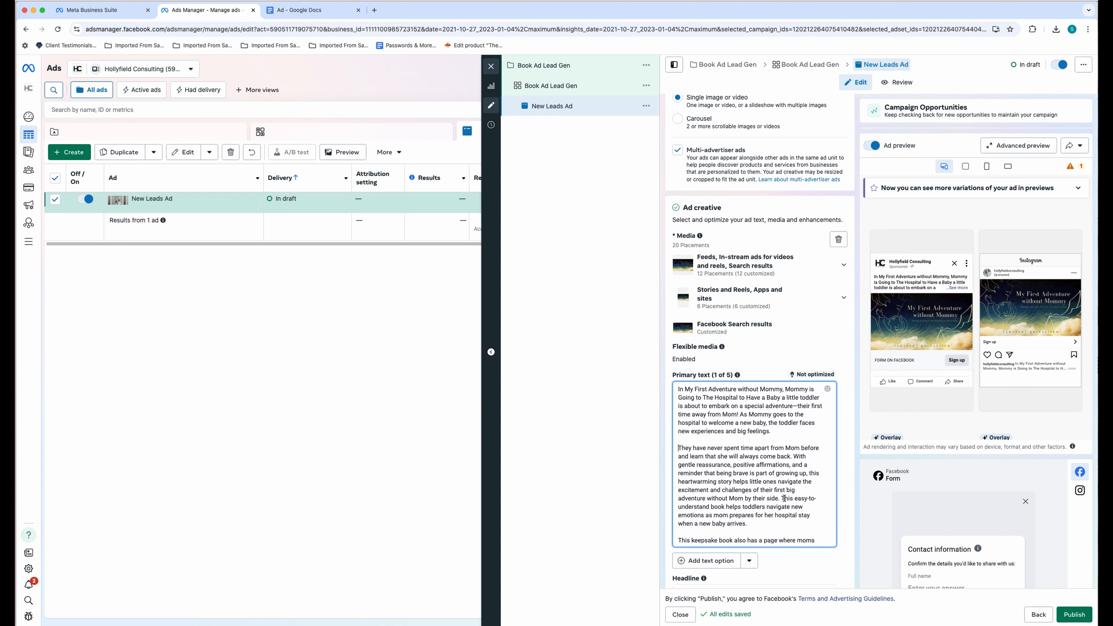
click(782, 499)
key(Return)
key(Return)
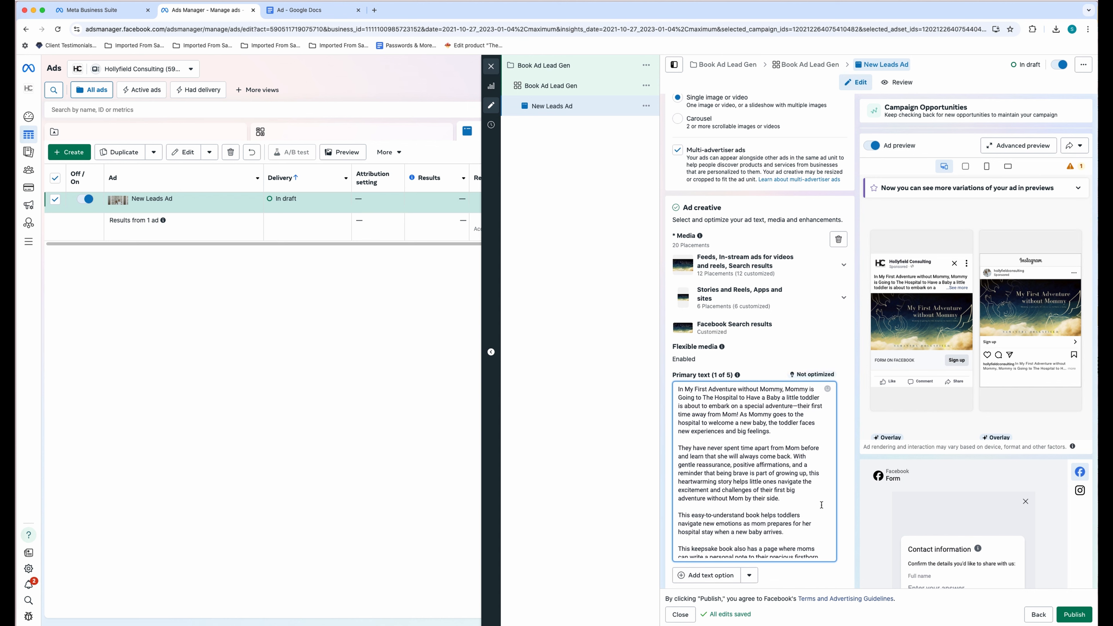
- Select the headline text in the Google Doc ad copy
click(307, 12)
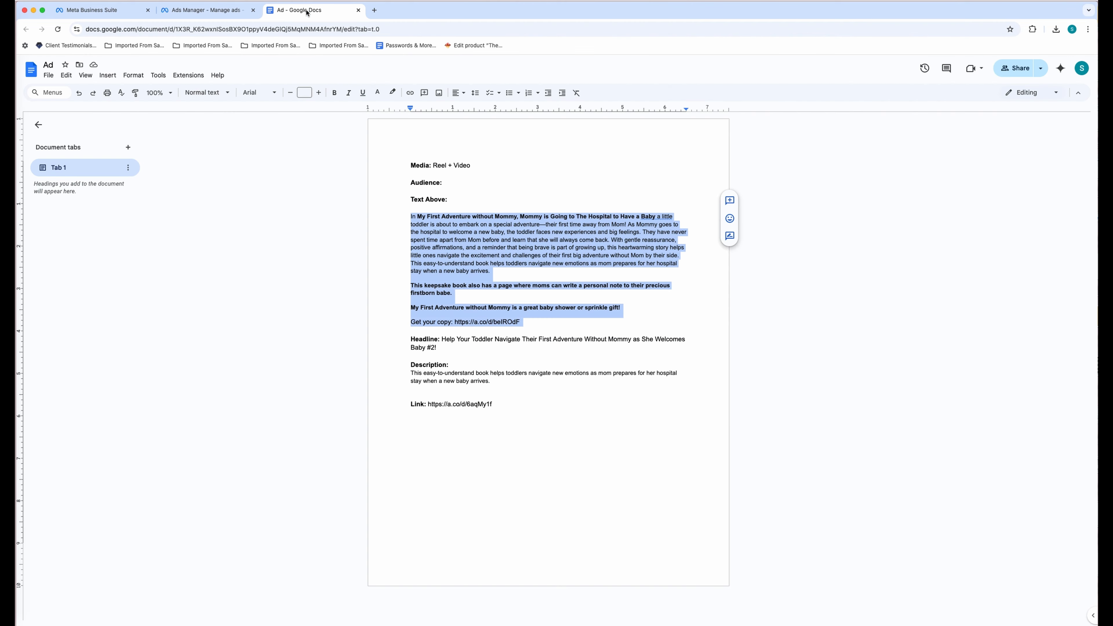
click(456, 339)
triple_click(442, 342)
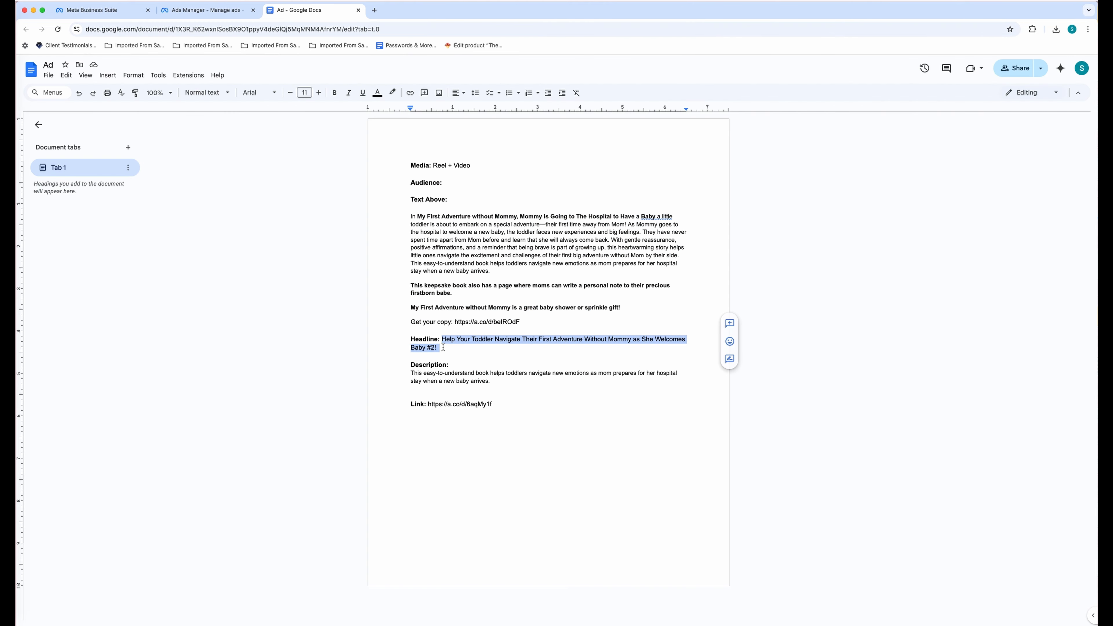
click(228, 14)
- Enter the headline as 'FREE CHAPTER |' plus the pasted headline, then select the Doc's description
scroll(764, 503, down, 2)
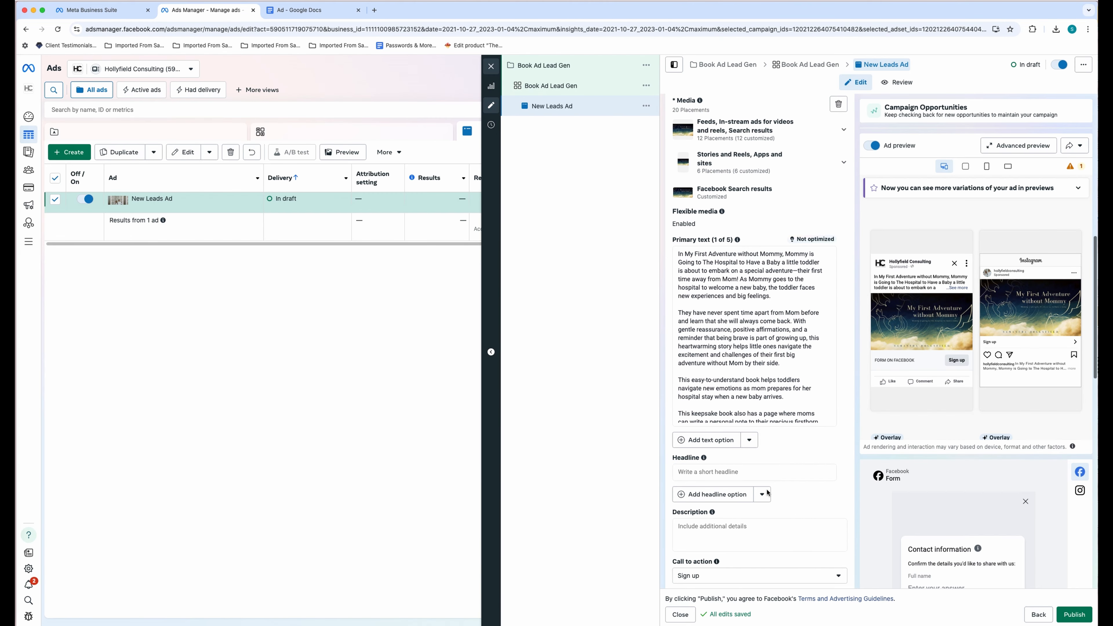
click(767, 473)
text(FREE CHAP)
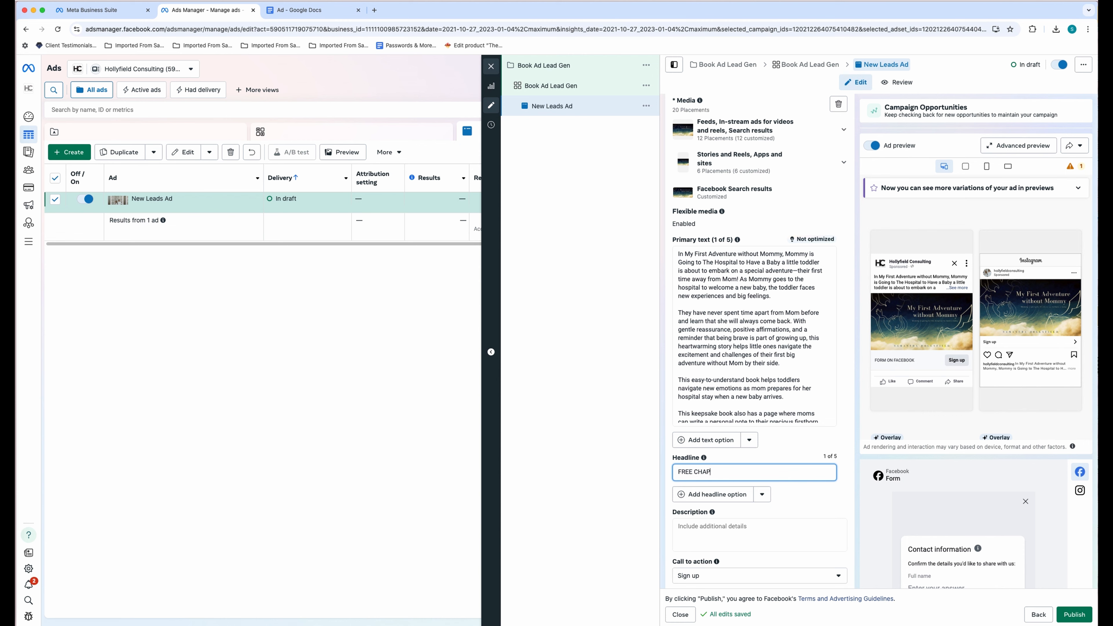
text(TER |)
key(super+v)
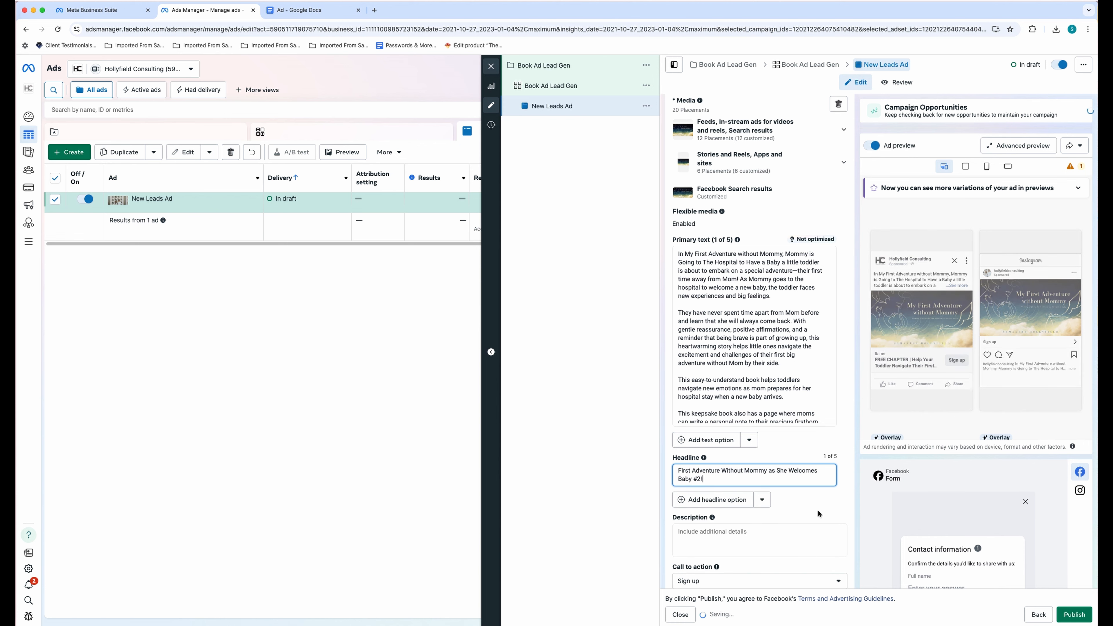
click(320, 12)
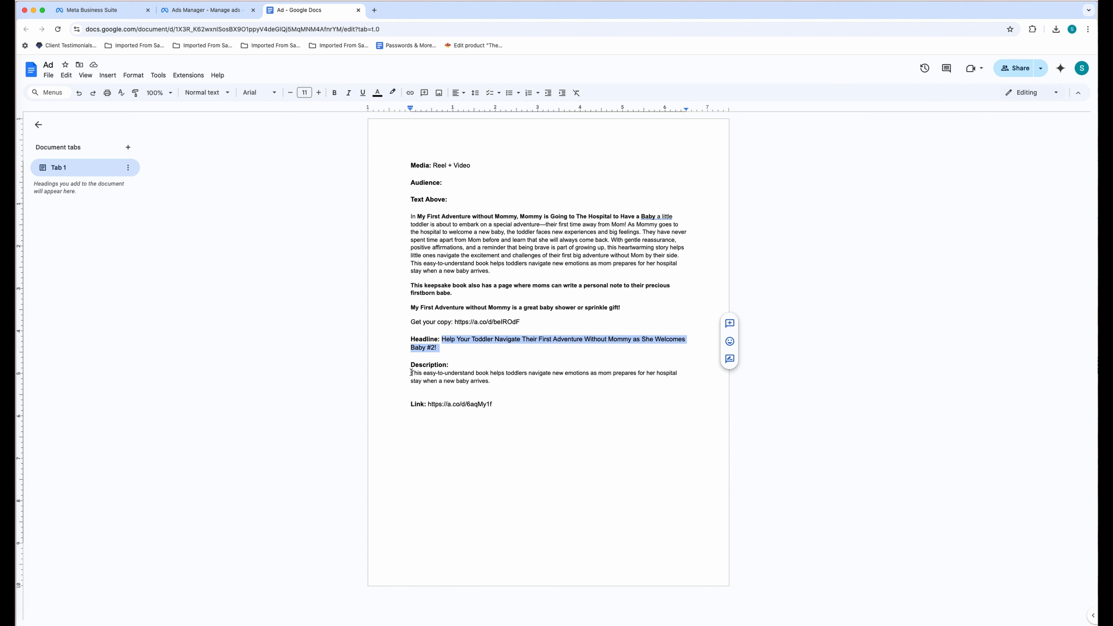
drag(412, 373, 490, 382)
key(super+c)
- Back in the ad editor, paste the copied book paragraph into the Description field
click(202, 10)
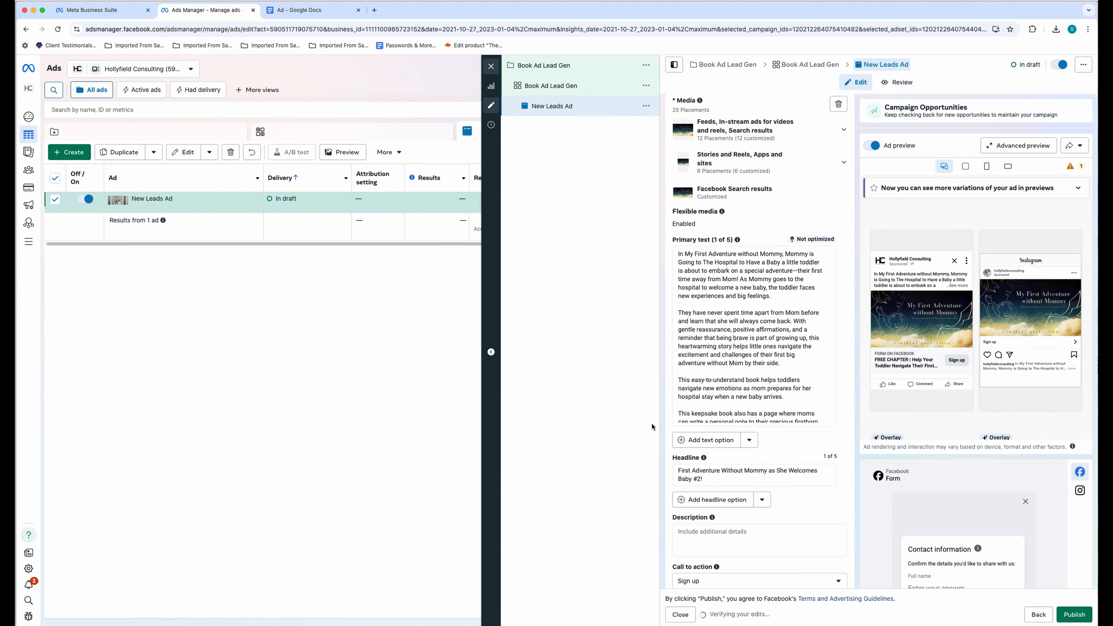
click(760, 542)
key(super+v)
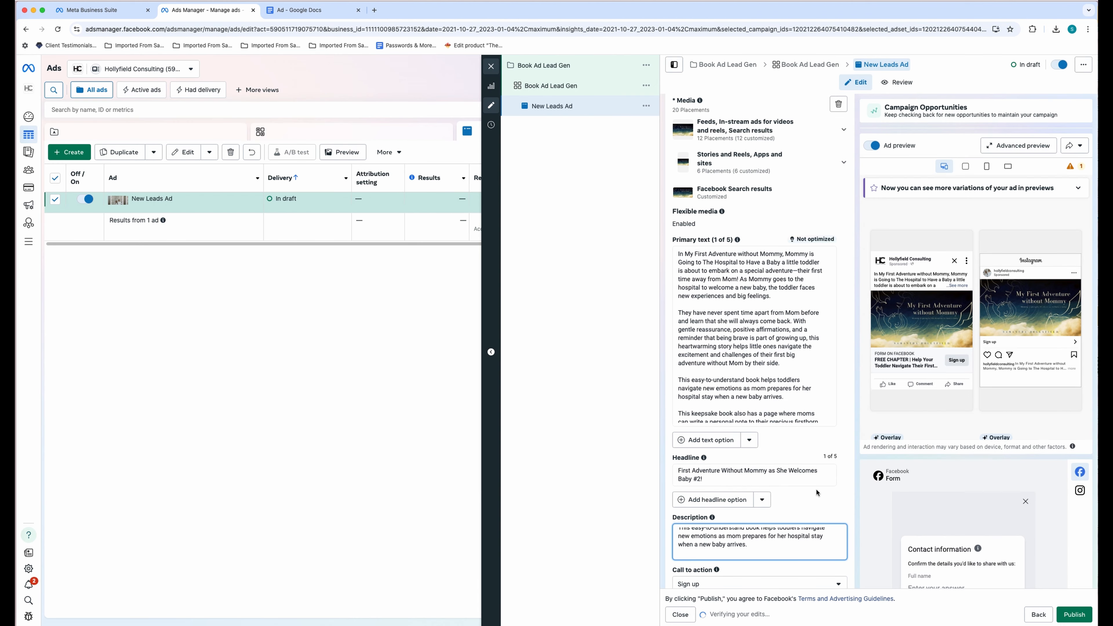
scroll(818, 493, down, 2)
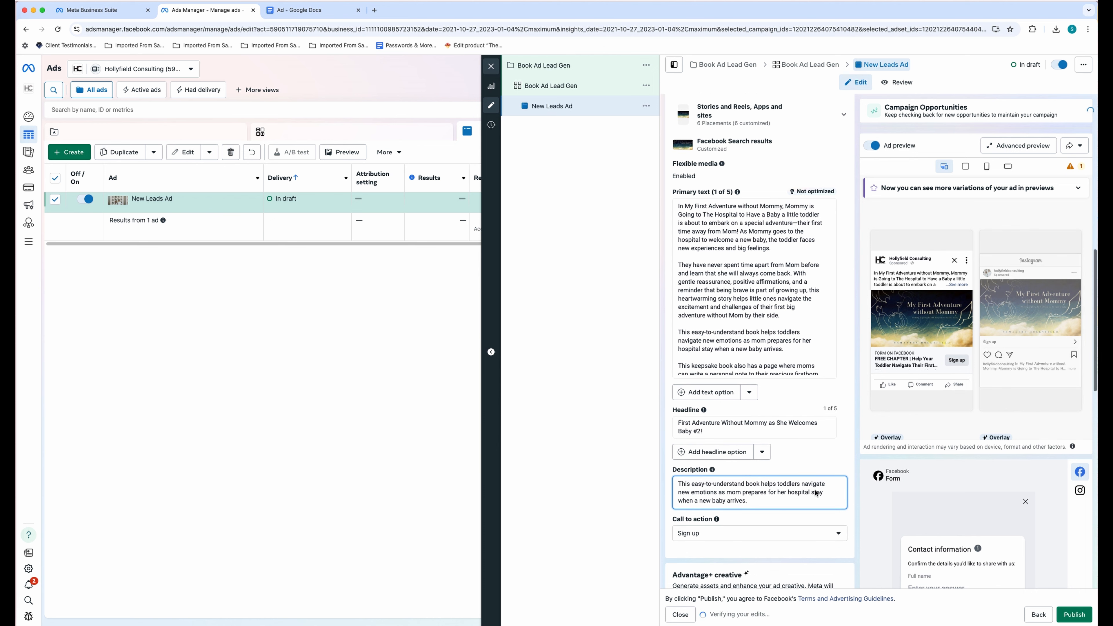
scroll(810, 456, down, 3)
- Set the ad's call to action to Download
click(839, 454)
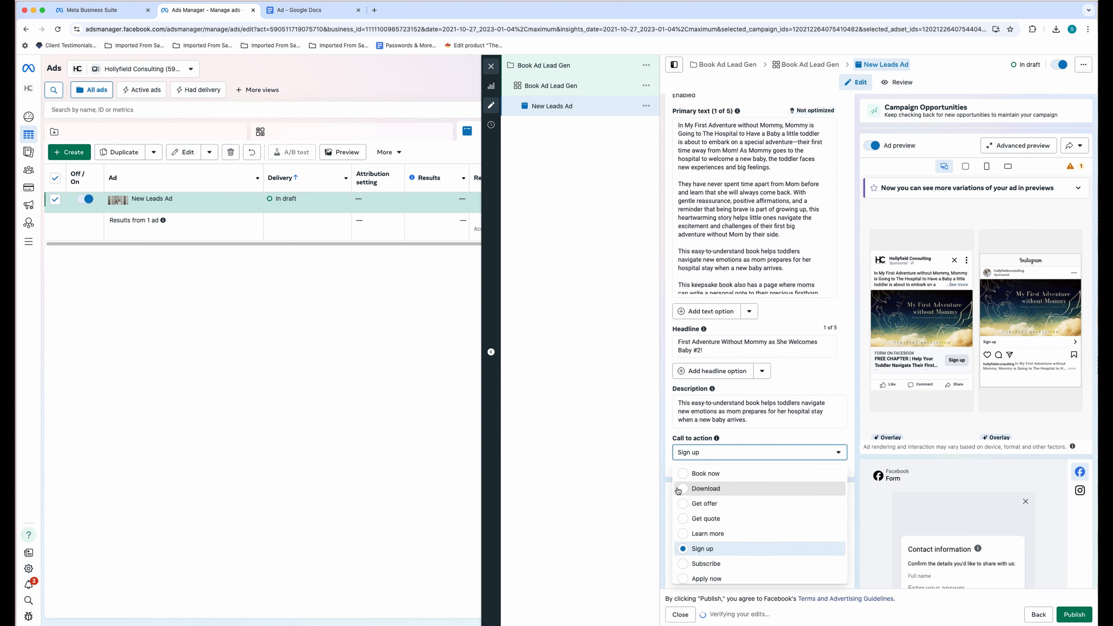
click(713, 489)
scroll(677, 421, down, 2)
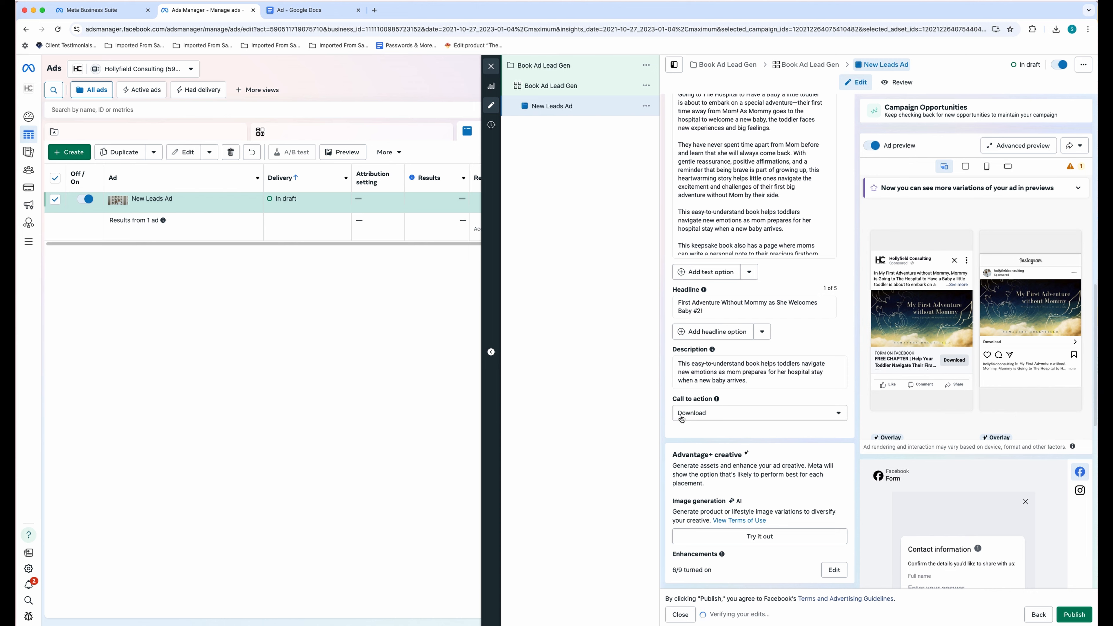
scroll(739, 456, down, 5)
scroll(739, 456, down, 6)
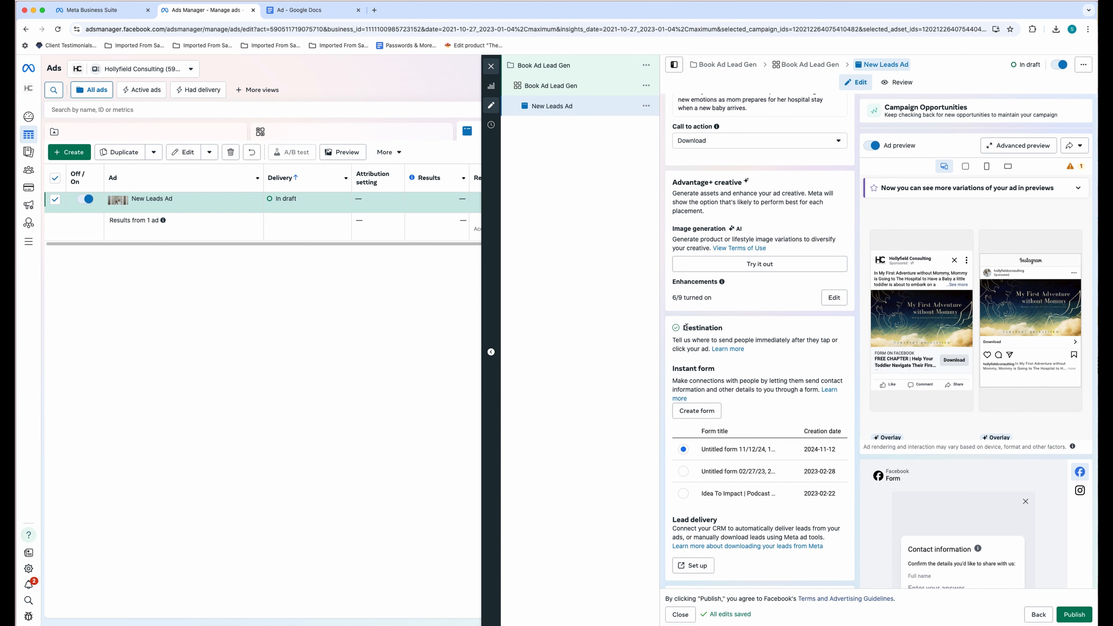
drag(675, 340, 791, 398)
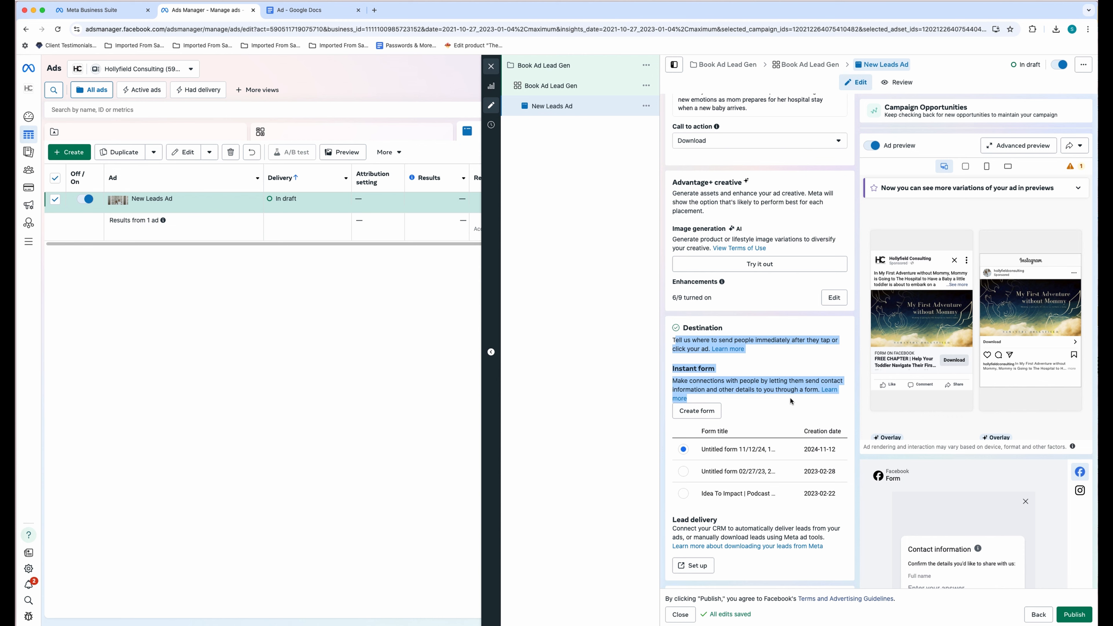
click(787, 354)
- Create a new instant form and name it 'Free Chapter | Children's Book'
click(715, 420)
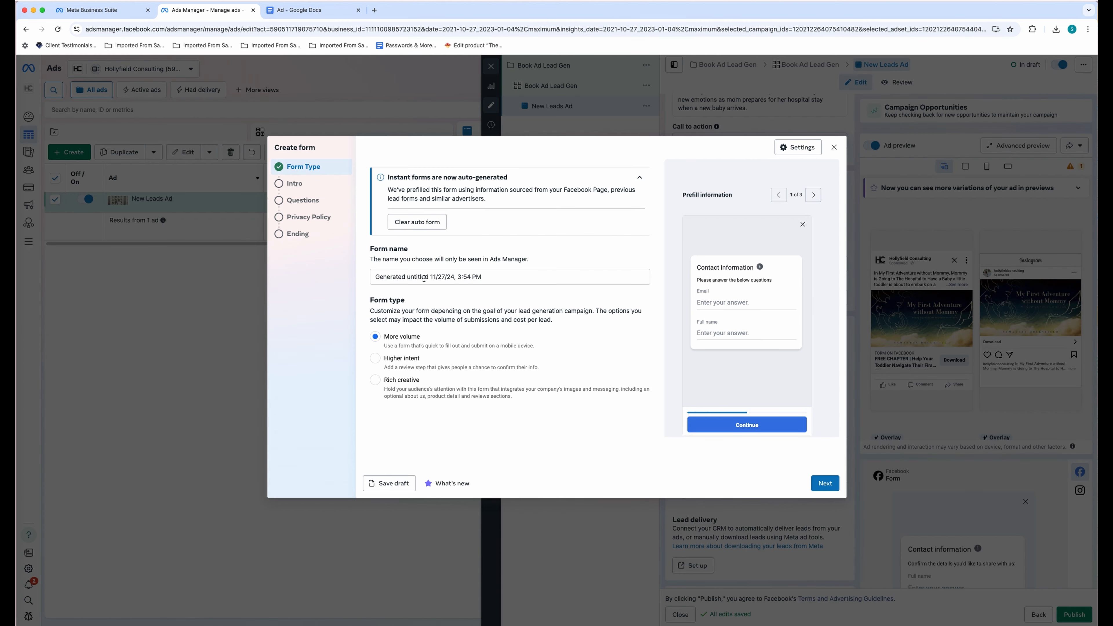
triple_click(424, 278)
text(F)
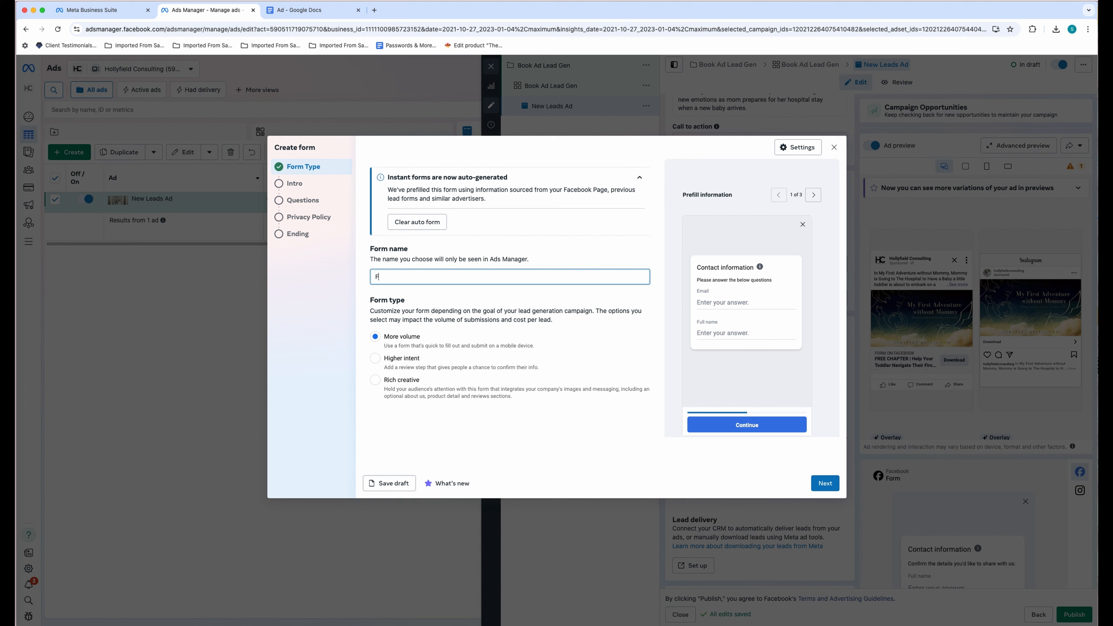
text(ree Chapter | Children's Book)
click(463, 300)
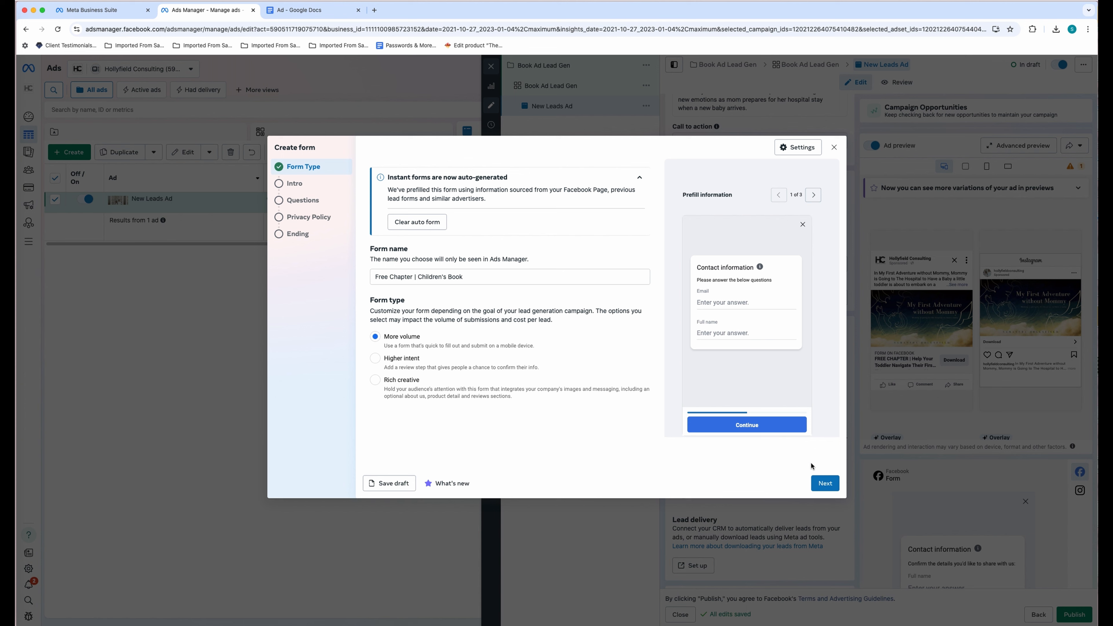
- Move the lead form through Intro to the Questions step, leaving Background Image off
click(826, 484)
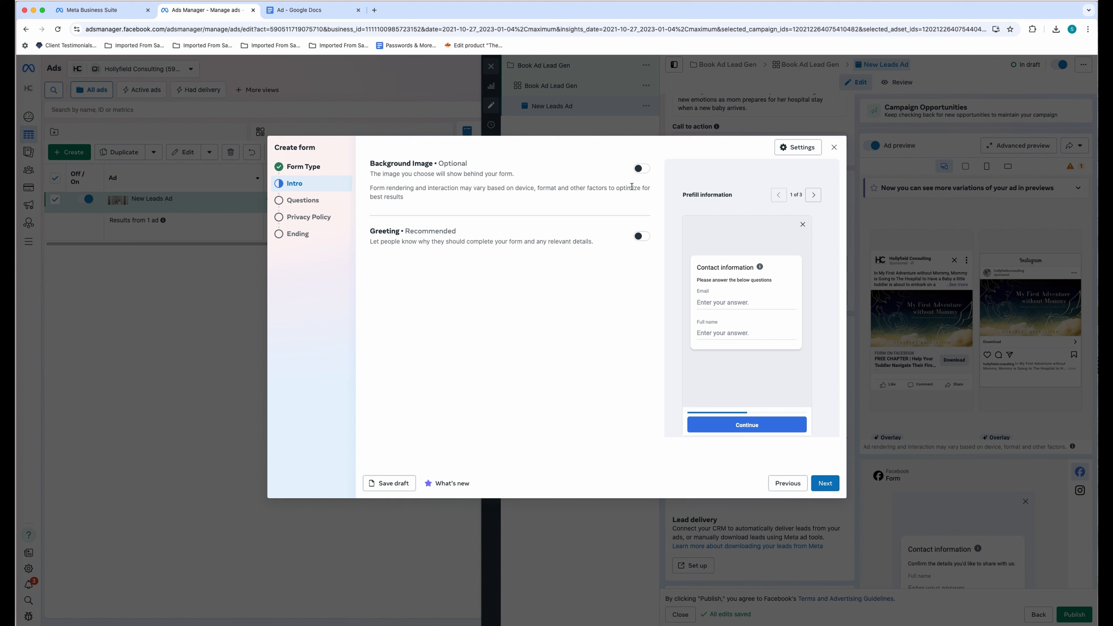
click(642, 169)
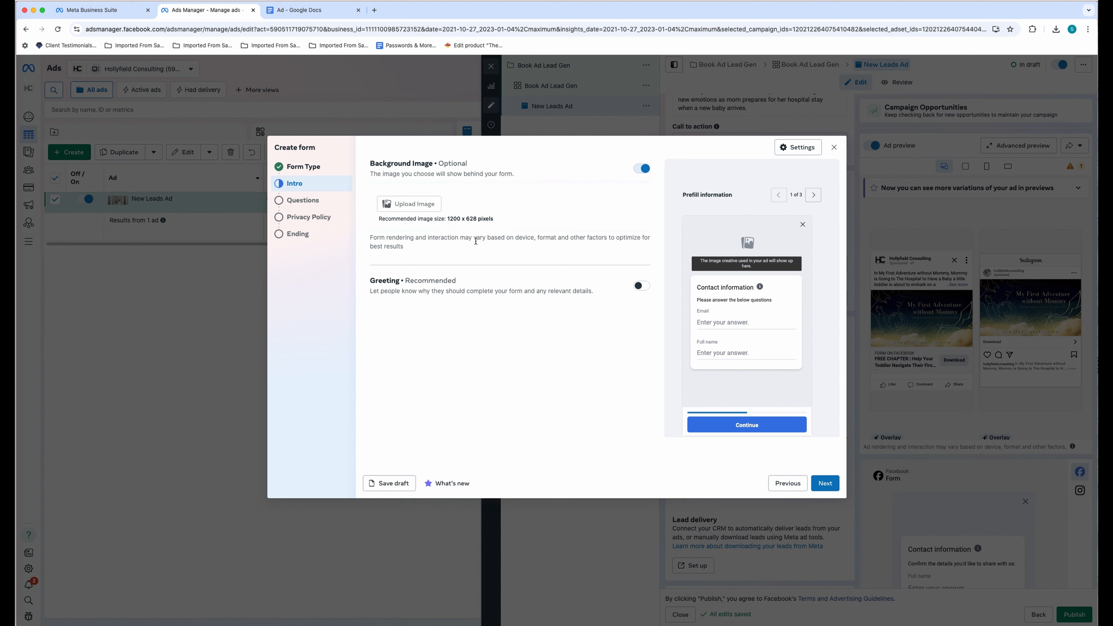
click(642, 169)
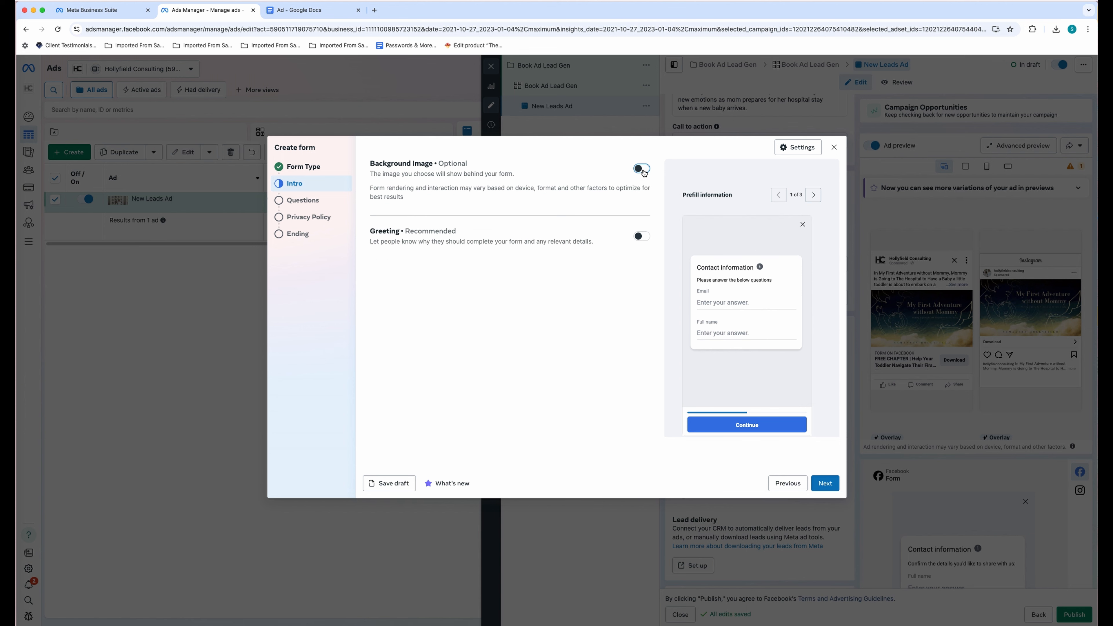
click(826, 485)
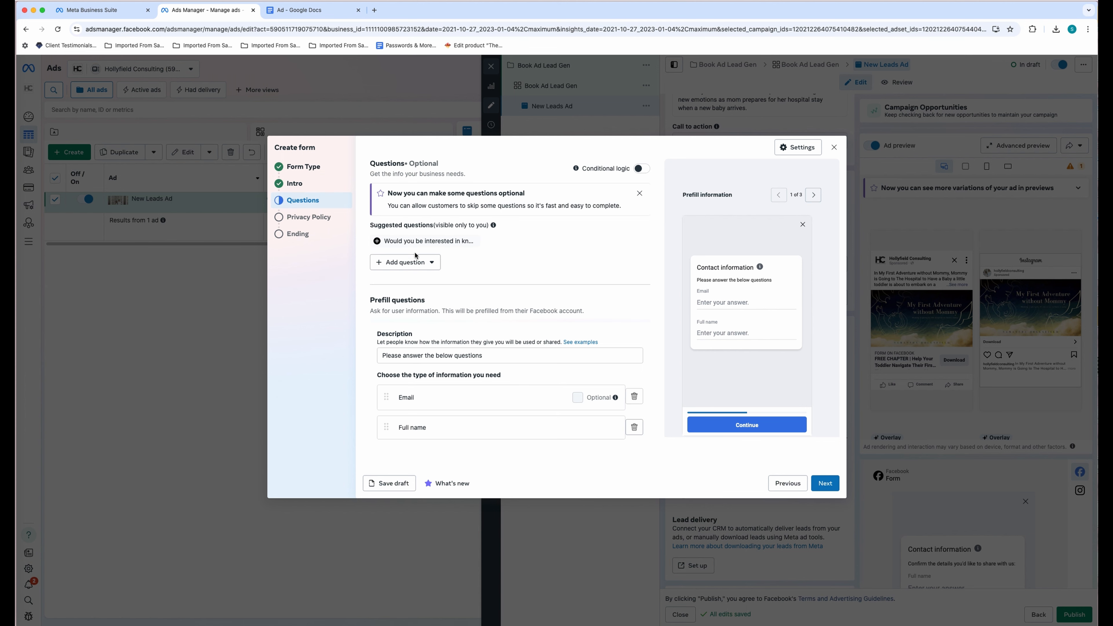
- Keep the Email and Full name questions unchanged and continue to the Privacy Policy step
scroll(559, 287, down, 1)
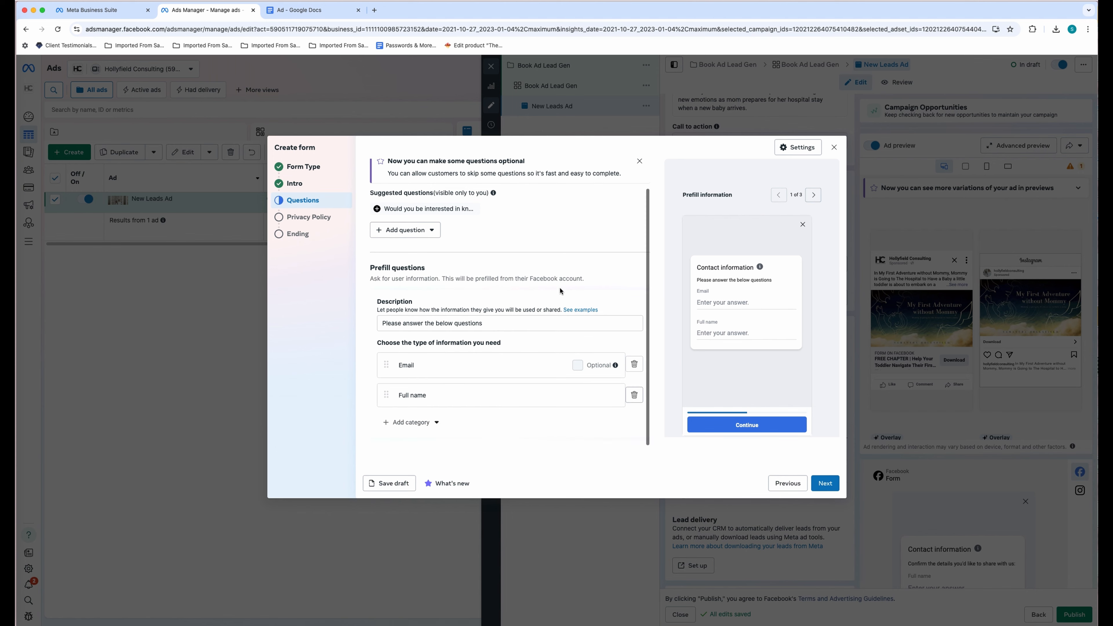
scroll(476, 259, up, 1)
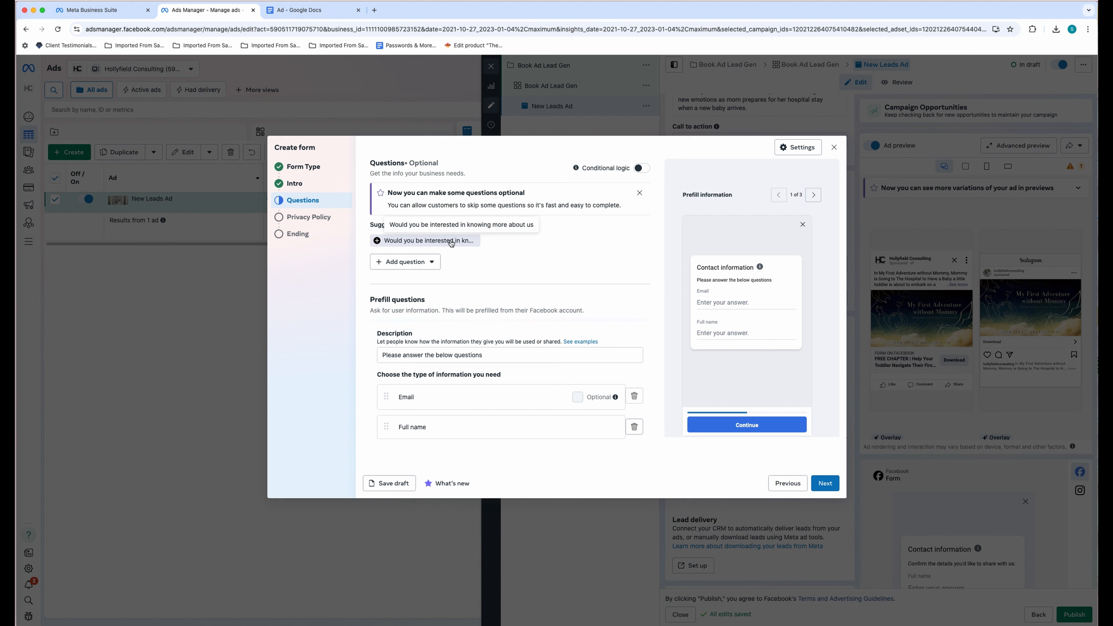
scroll(484, 271, down, 1)
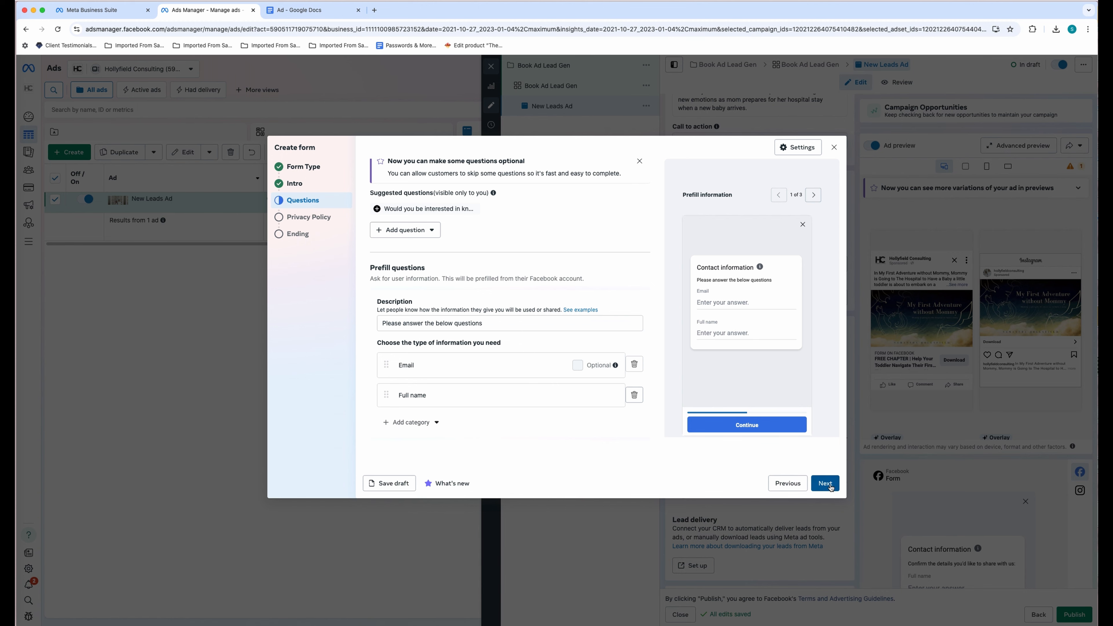
click(825, 484)
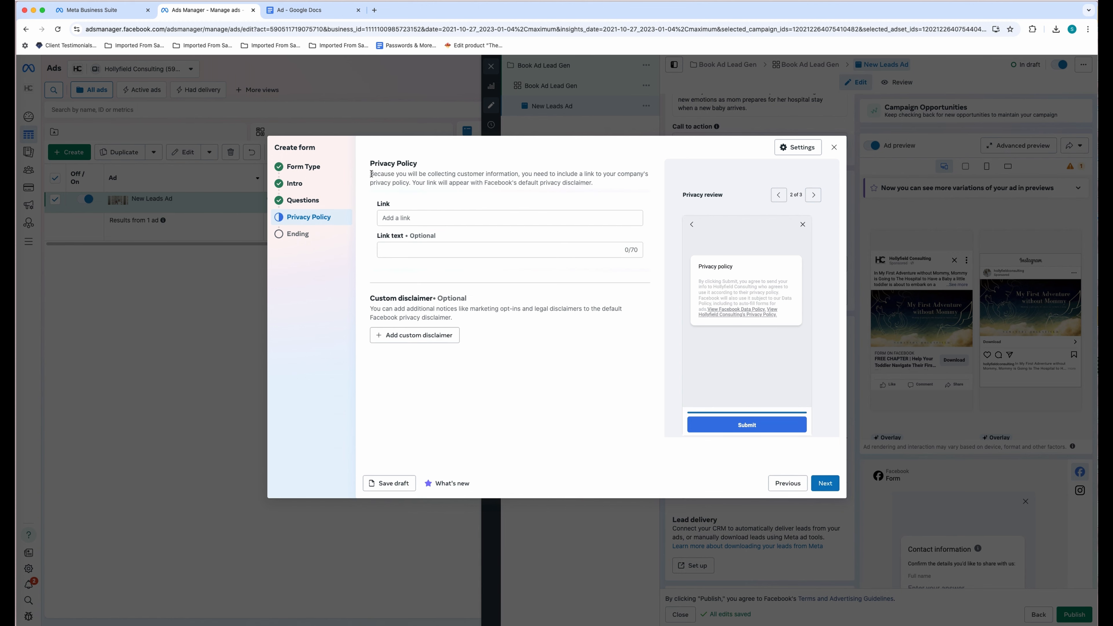
- Set the privacy policy link to hollyfieldconsulting.com/privacy with link text 'HC Privacy Policy'
drag(372, 174, 527, 220)
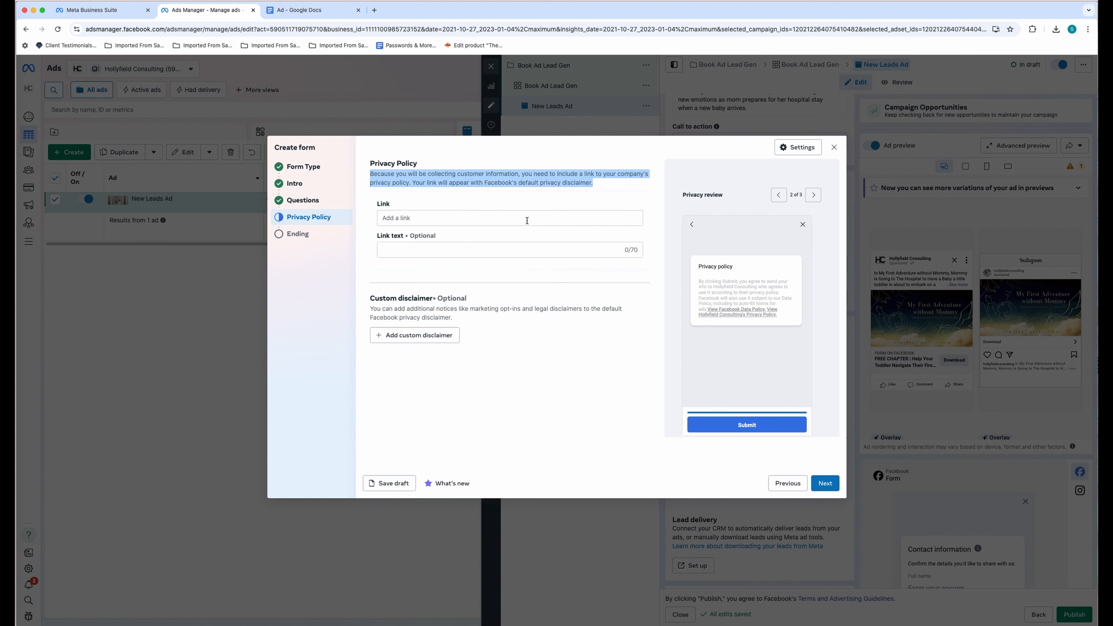
click(527, 220)
text(hollyfiel)
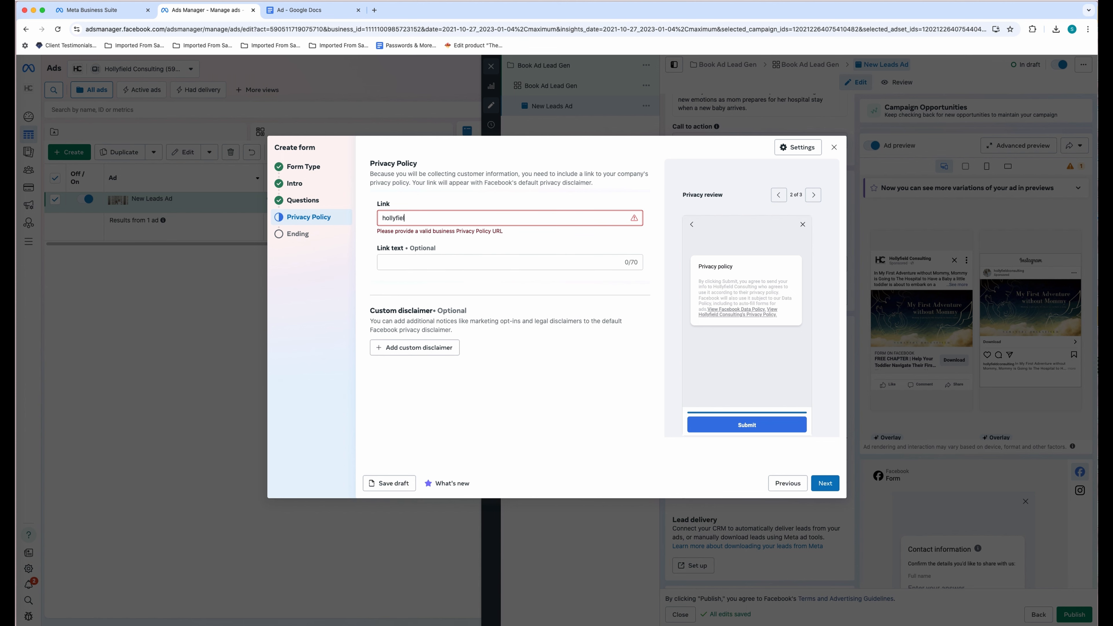
text(dconsulting.com/)
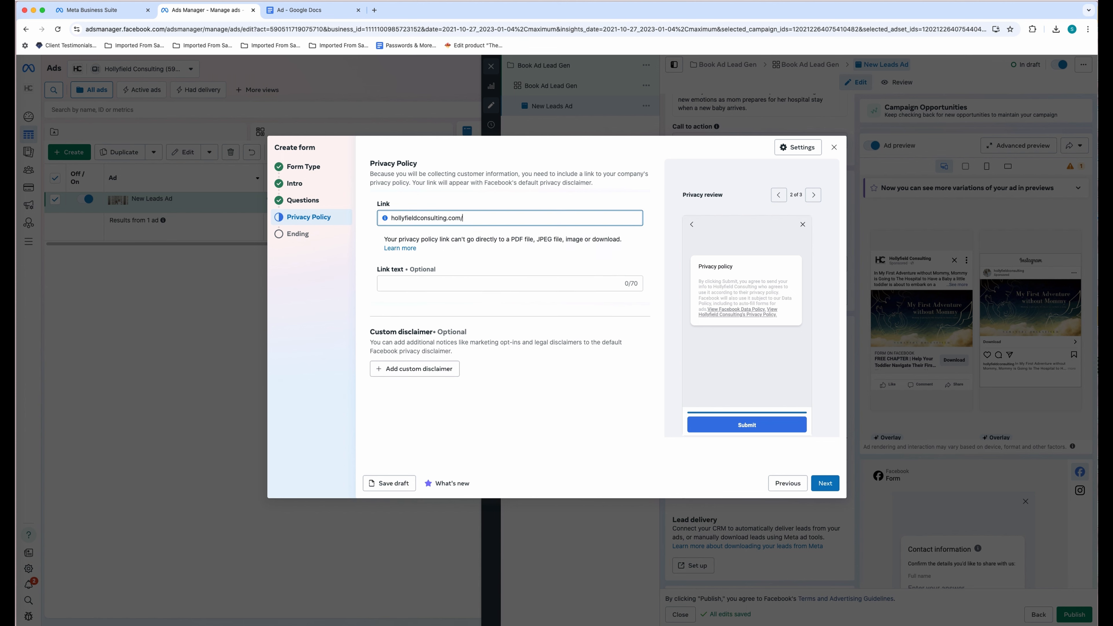
text(privacy)
click(490, 277)
text(P)
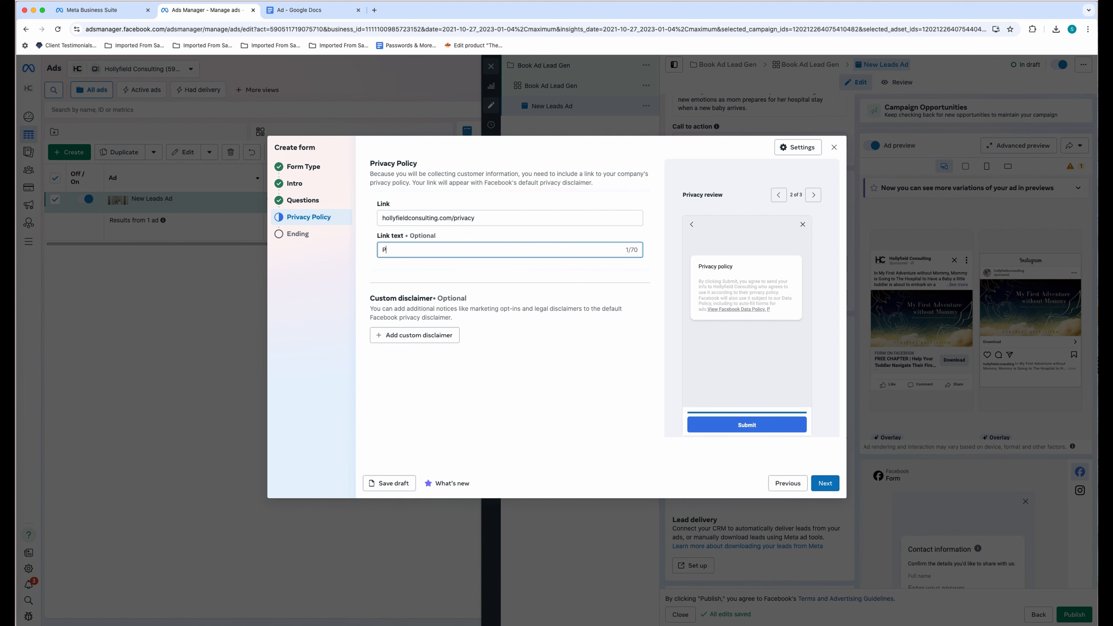
text(ri)
key(BackSpace)
key(BackSpace)
key(BackSpace)
text(HC Privacy Policy)
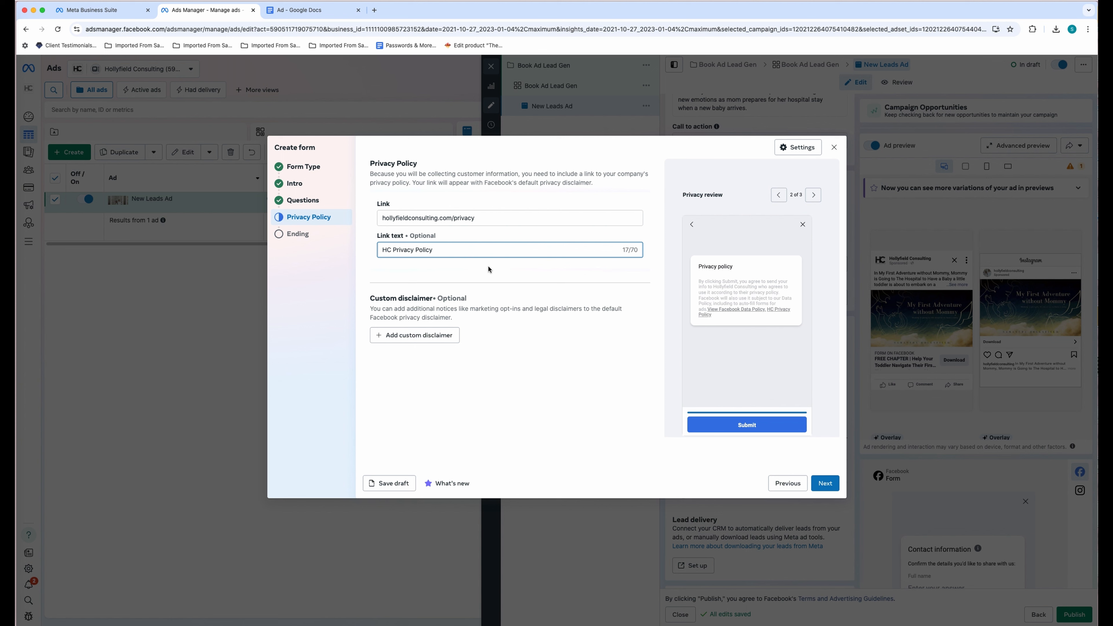
click(488, 267)
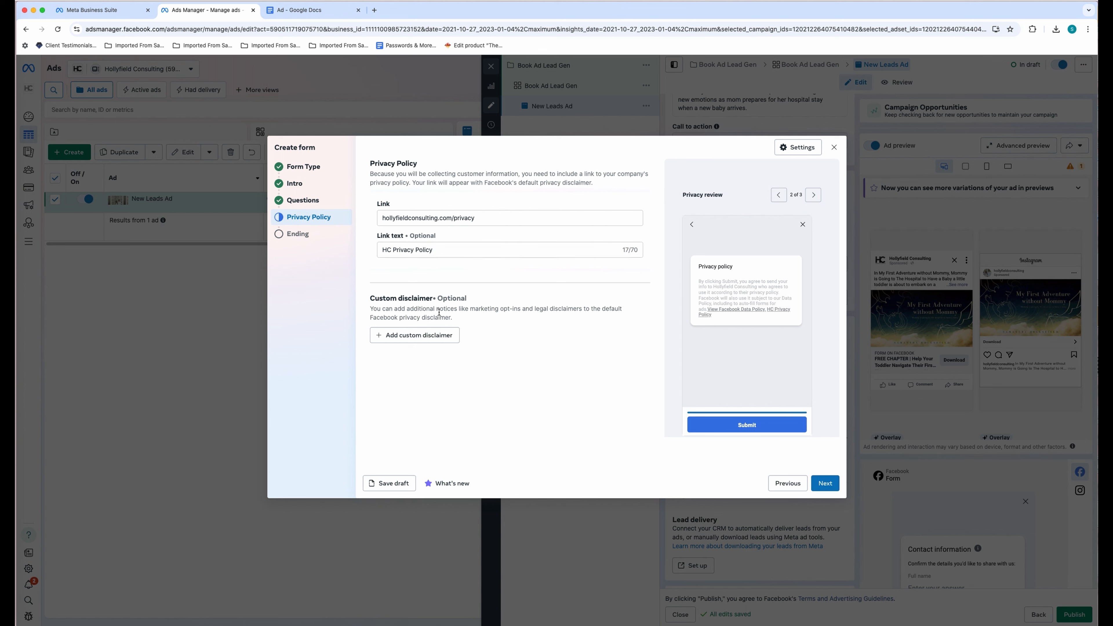
drag(370, 310, 464, 318)
click(532, 290)
- On the Ending step, type a placeholder note about adding the free chapter link
click(823, 485)
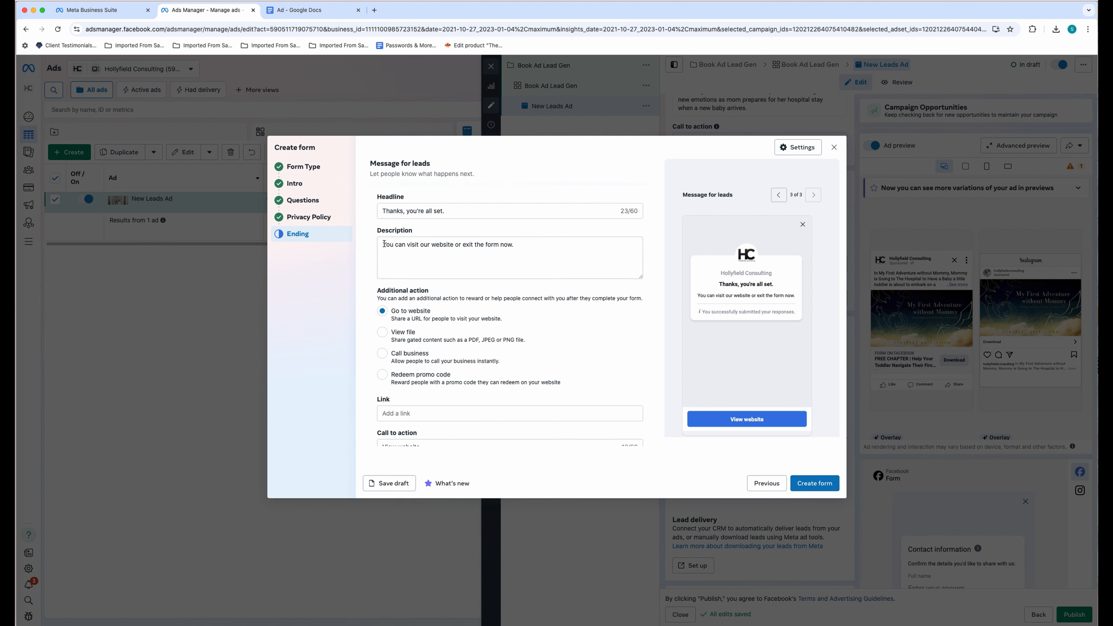
drag(384, 244, 533, 250)
scroll(575, 259, down, 1)
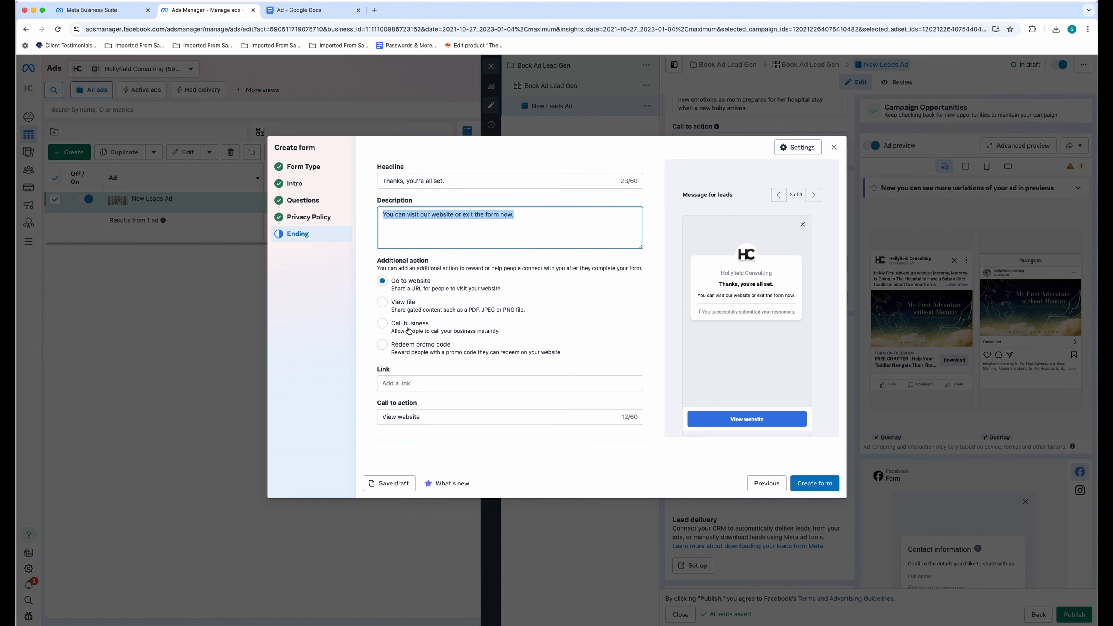
scroll(410, 333, down, 1)
click(408, 363)
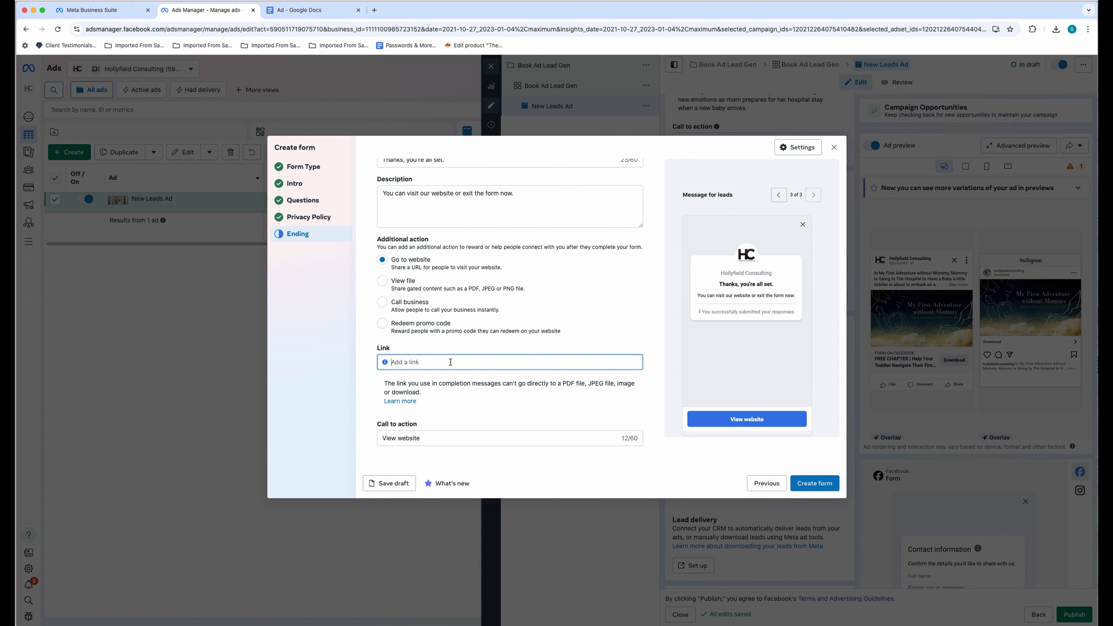
text(Add yo)
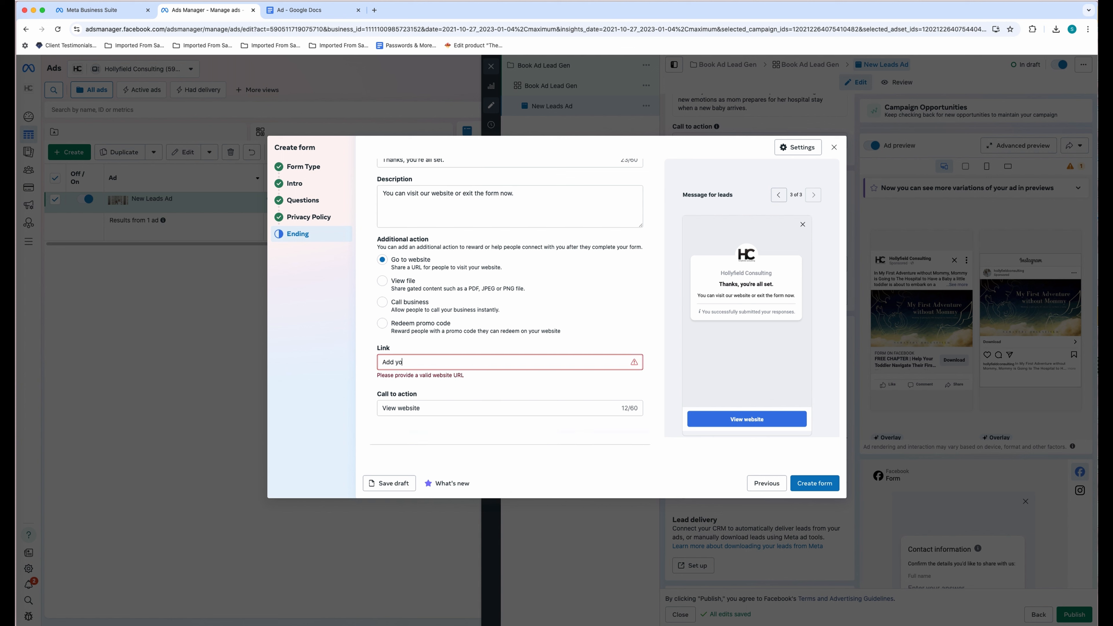
text(ur link to your free chapter.... could be a google link or)
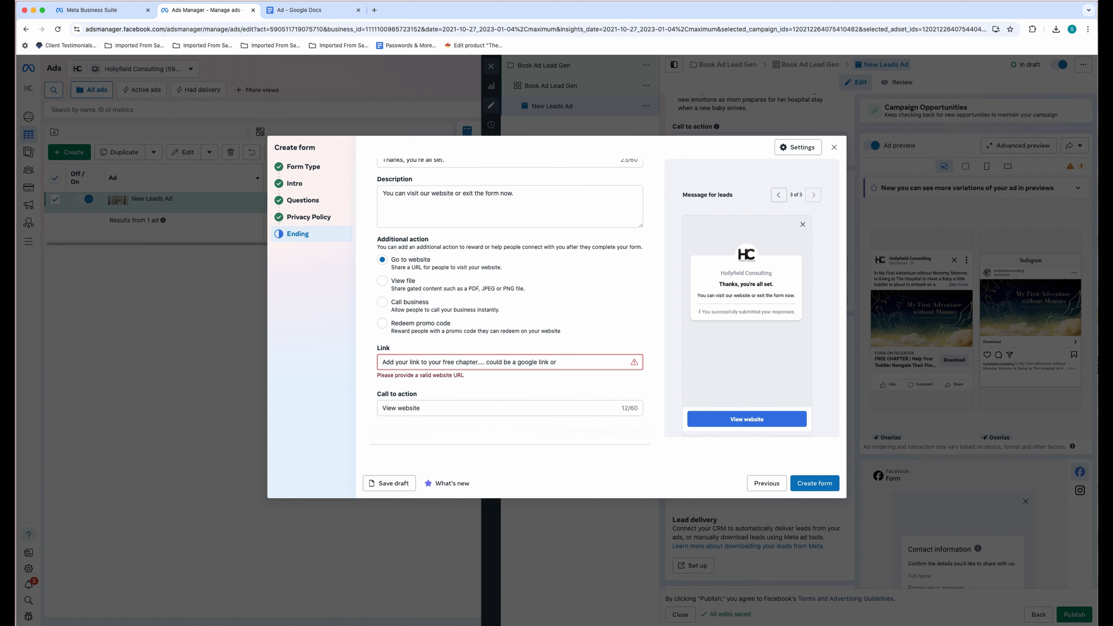
key(BackSpace)
key(BackSpace)
key(BackSpace)
- Change the ending call to action to Download and the link to hollyfieldconsulting.com/childrens-book-chapter
triple_click(436, 408)
text(Downloa)
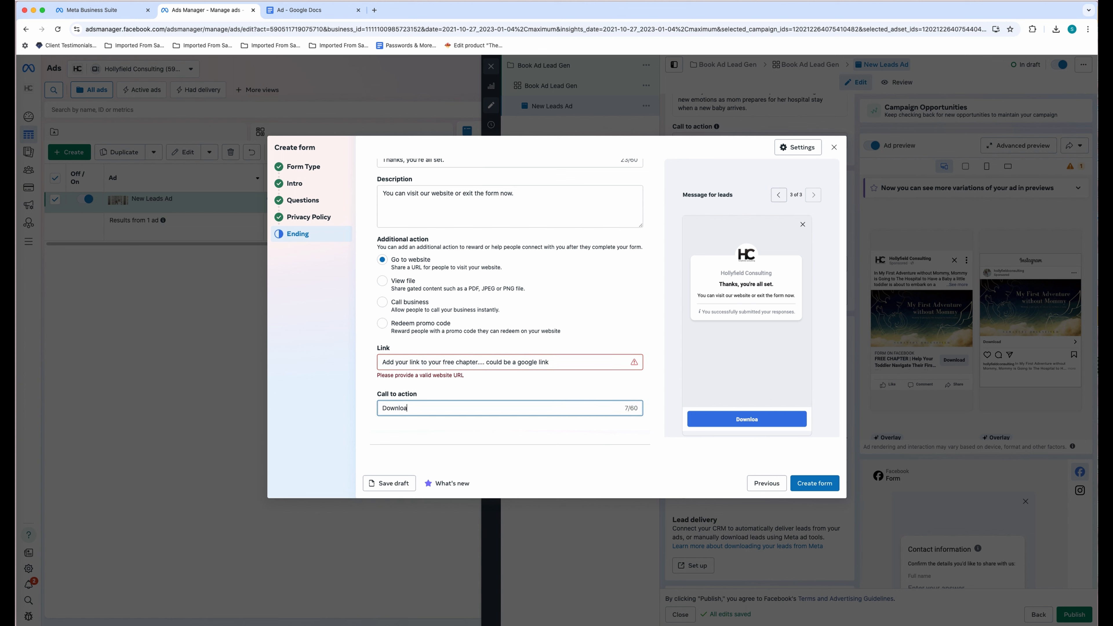
text(d)
click(554, 362)
key(super+a)
text(holl)
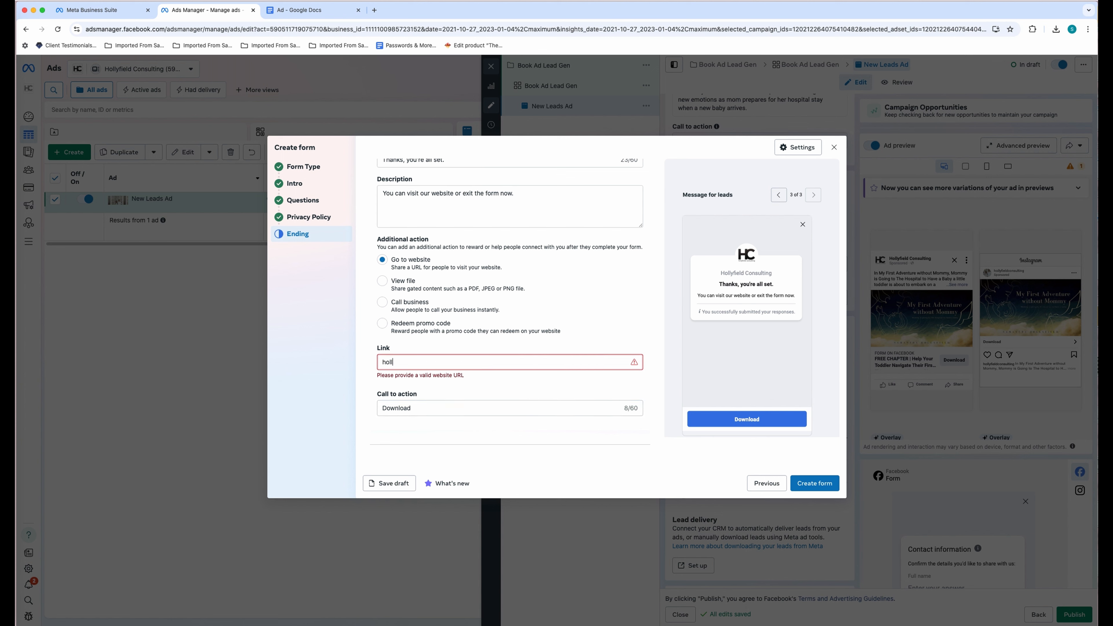
text(yfieldconsulting.com)
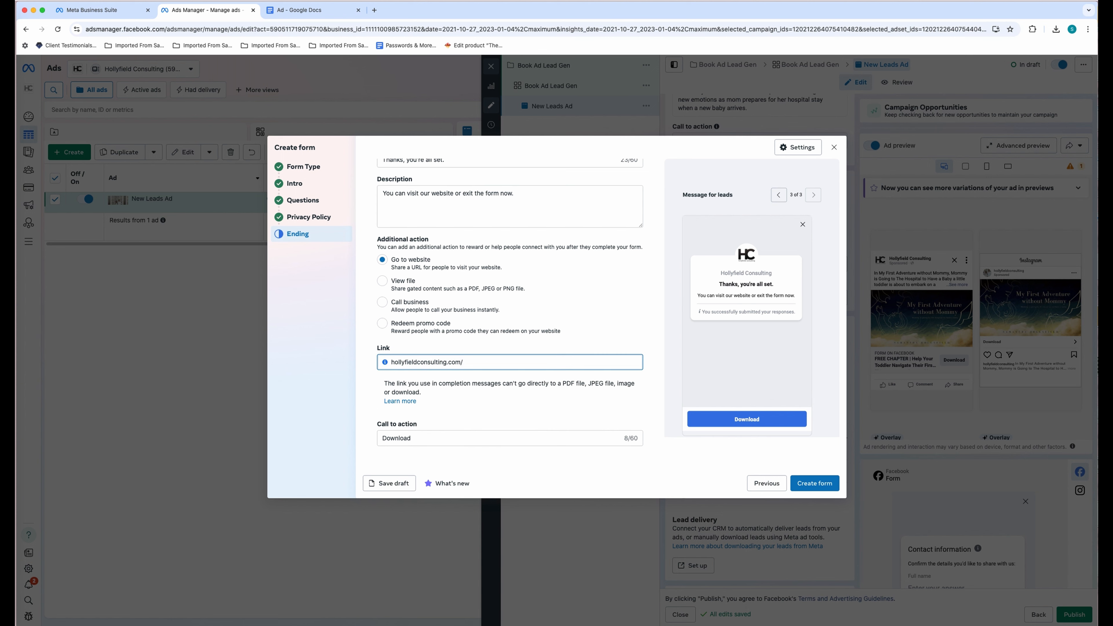
text(/childrens-book-chapter)
- Keep Go to website as the ending action and leave Messenger conversations with leads off
click(566, 330)
scroll(631, 384, down, 3)
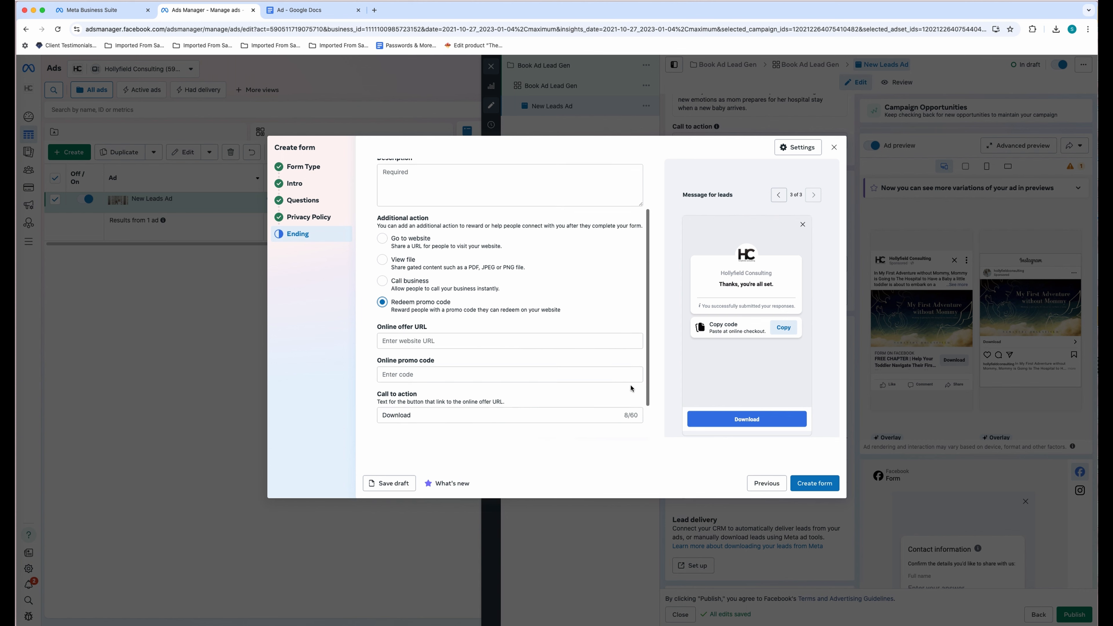
click(410, 204)
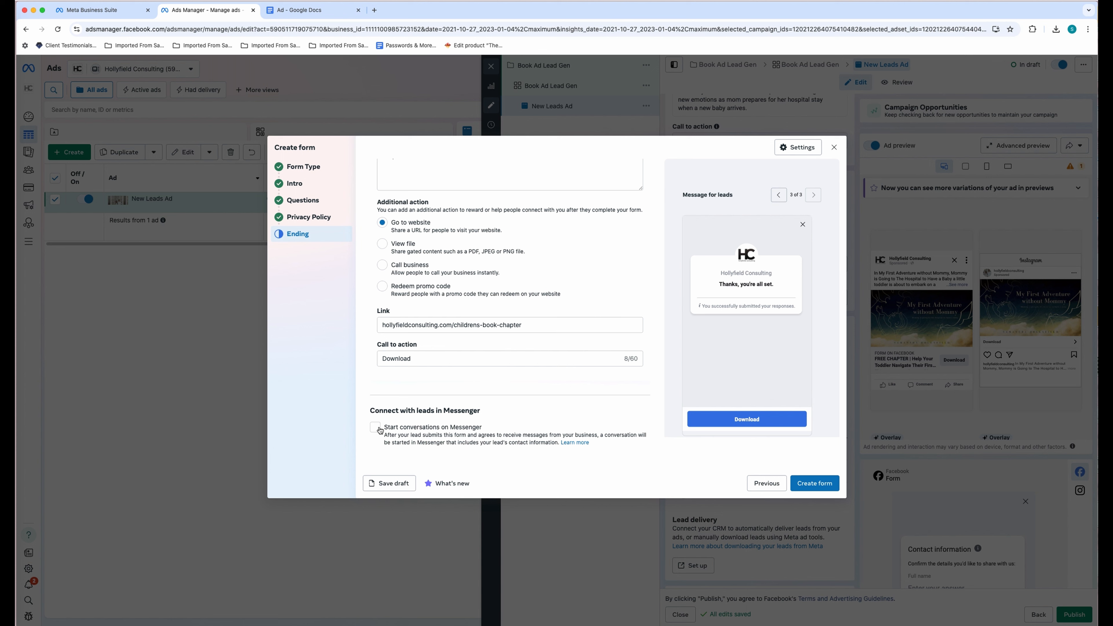
click(375, 427)
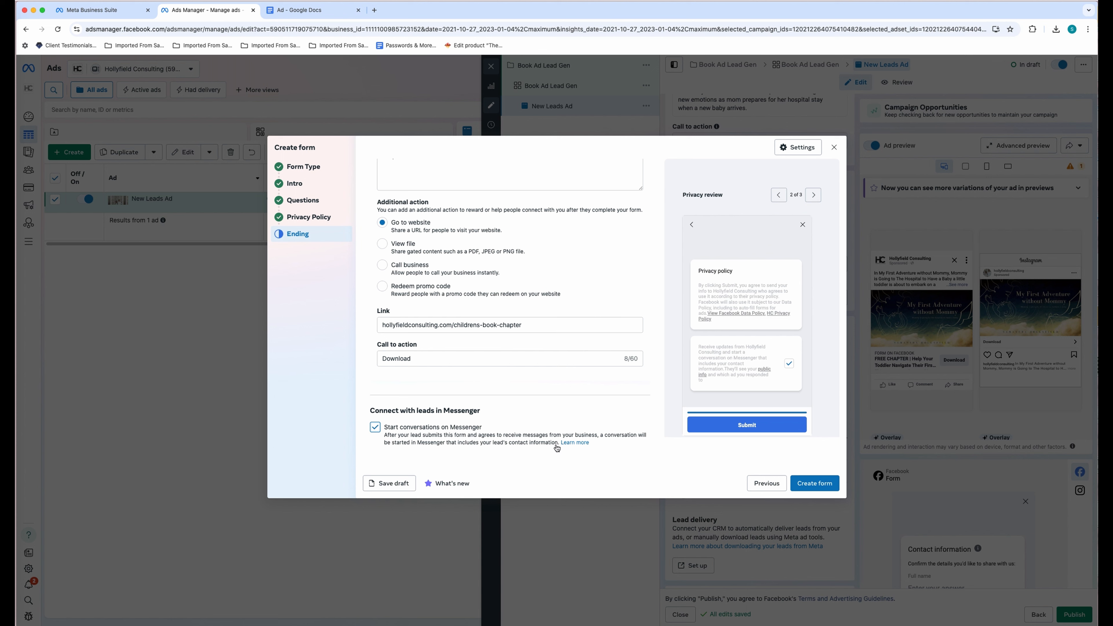
click(374, 428)
scroll(482, 351, up, 3)
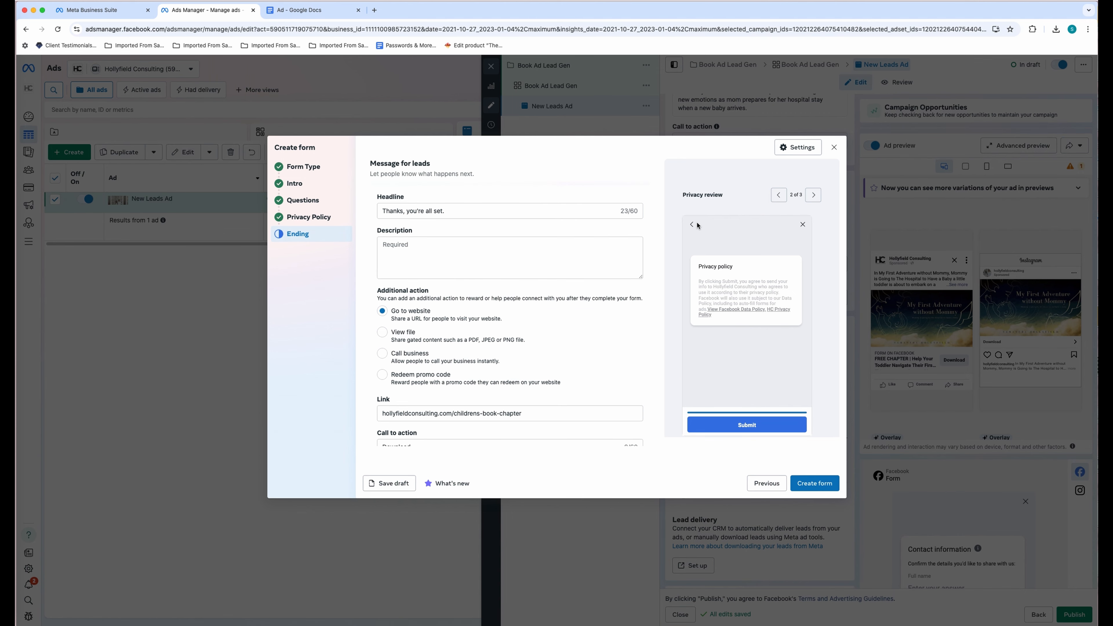
- Add the ending description 'Click the button below to download your free chapter!' and create the form
click(513, 212)
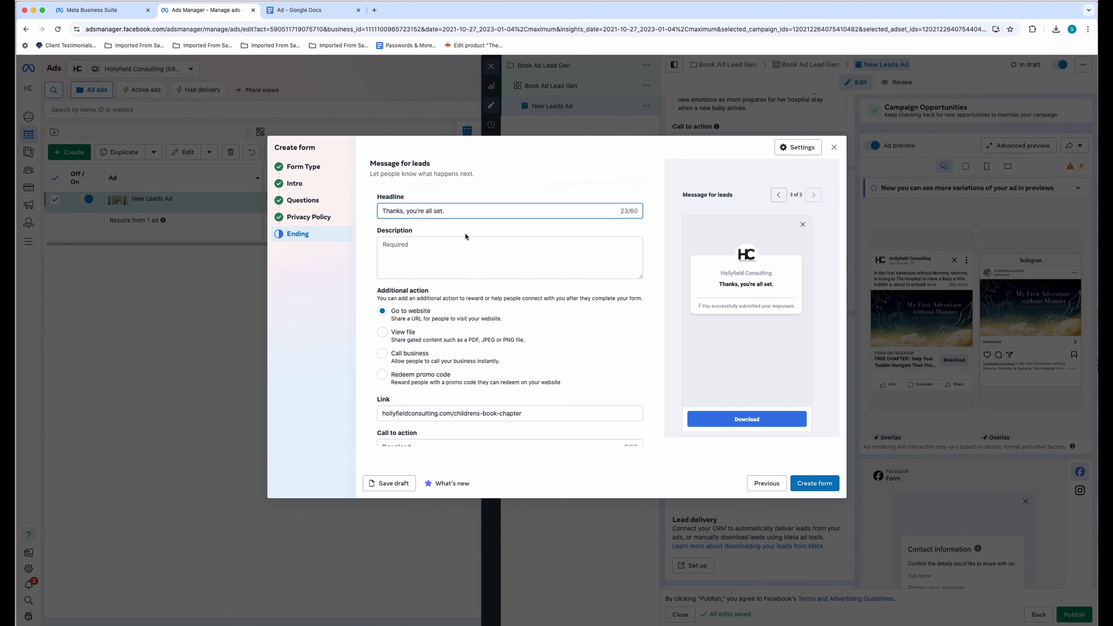
click(474, 250)
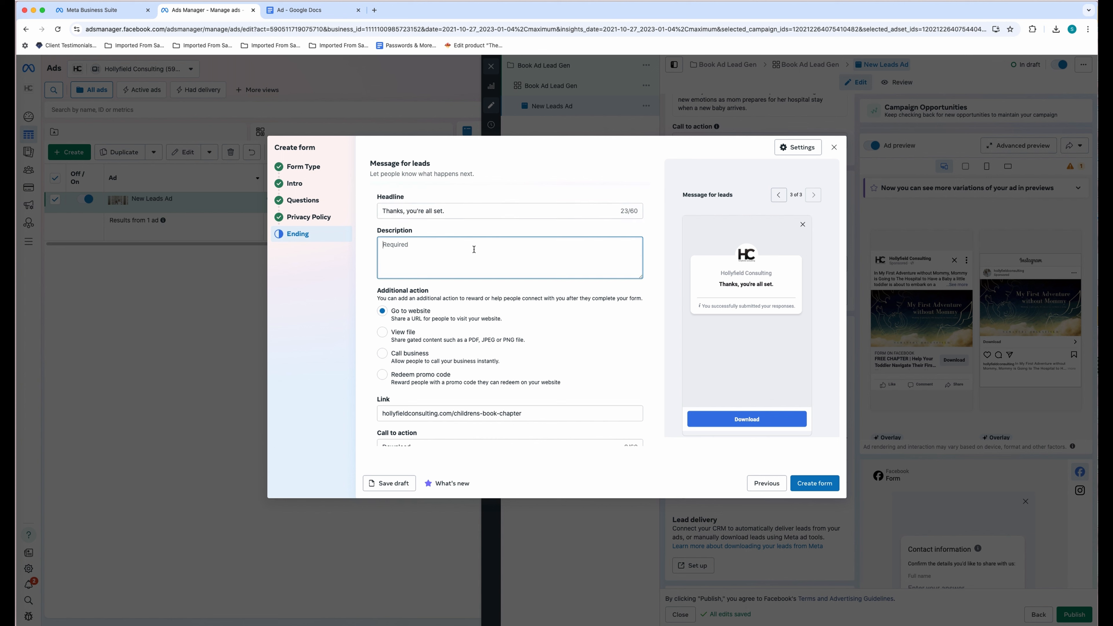
text(Click the b)
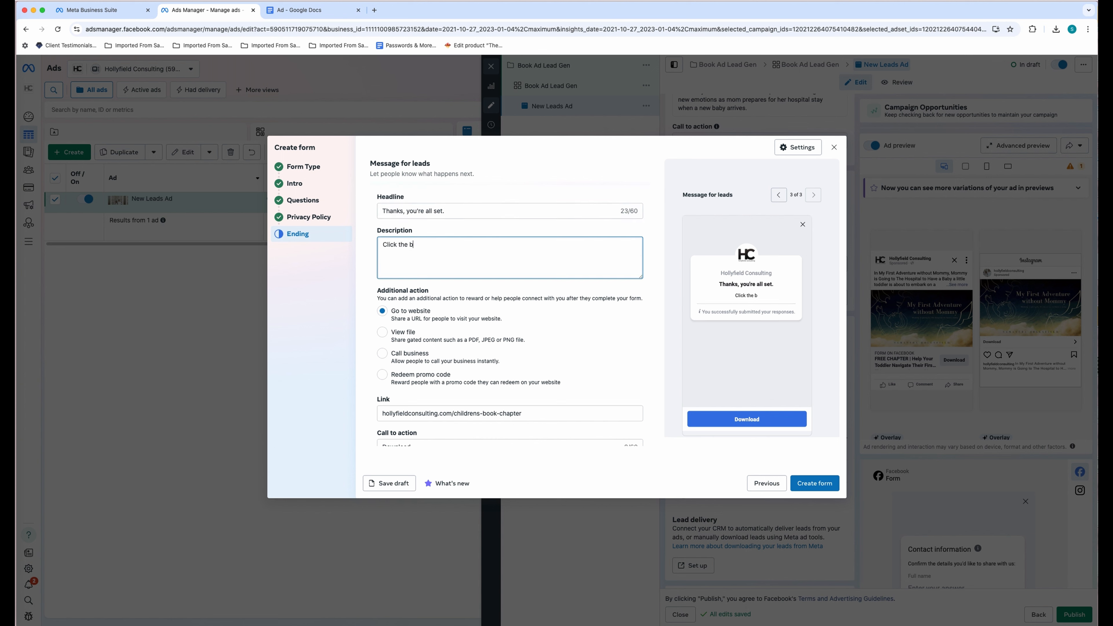
text(utton below to download your free ch)
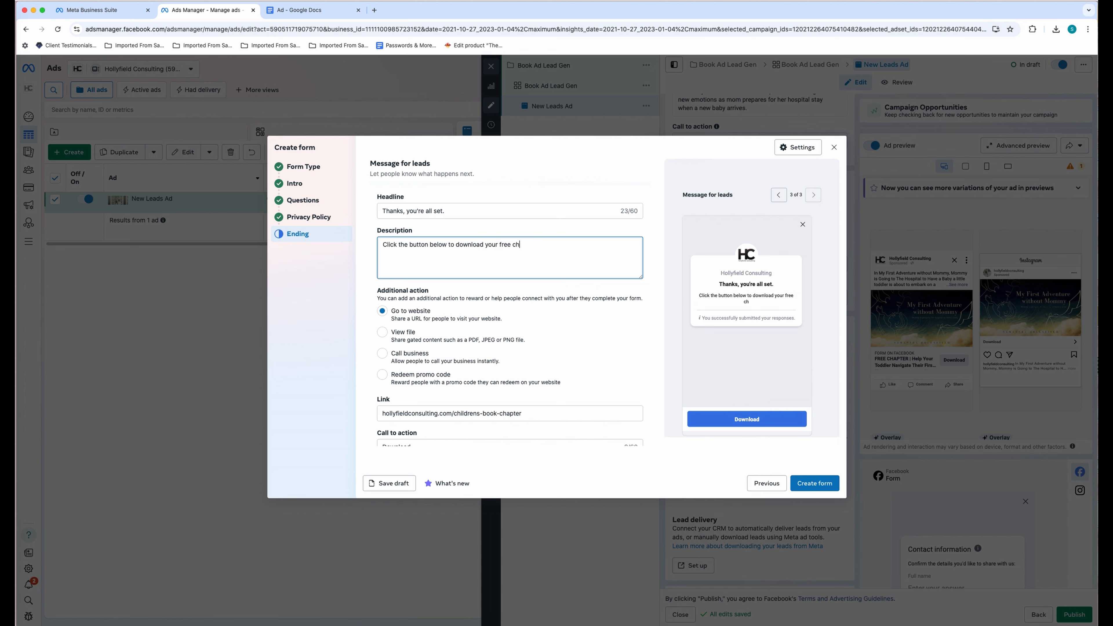
text(apter!)
click(826, 486)
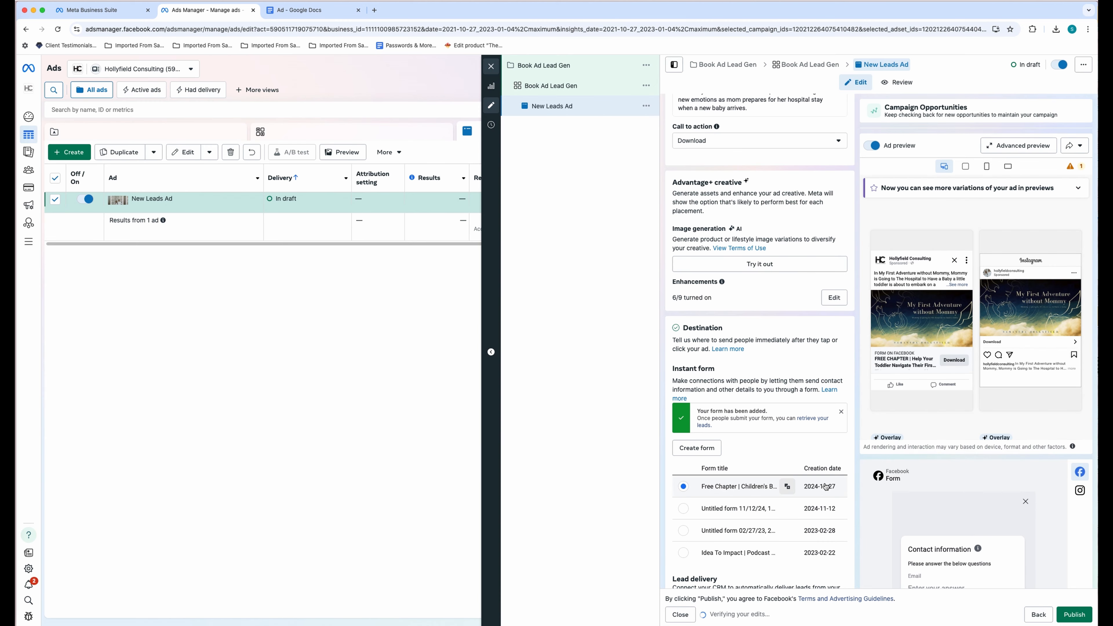
- Check the pixel under Tracking's Website events and publish the lead ad
scroll(825, 482, down, 5)
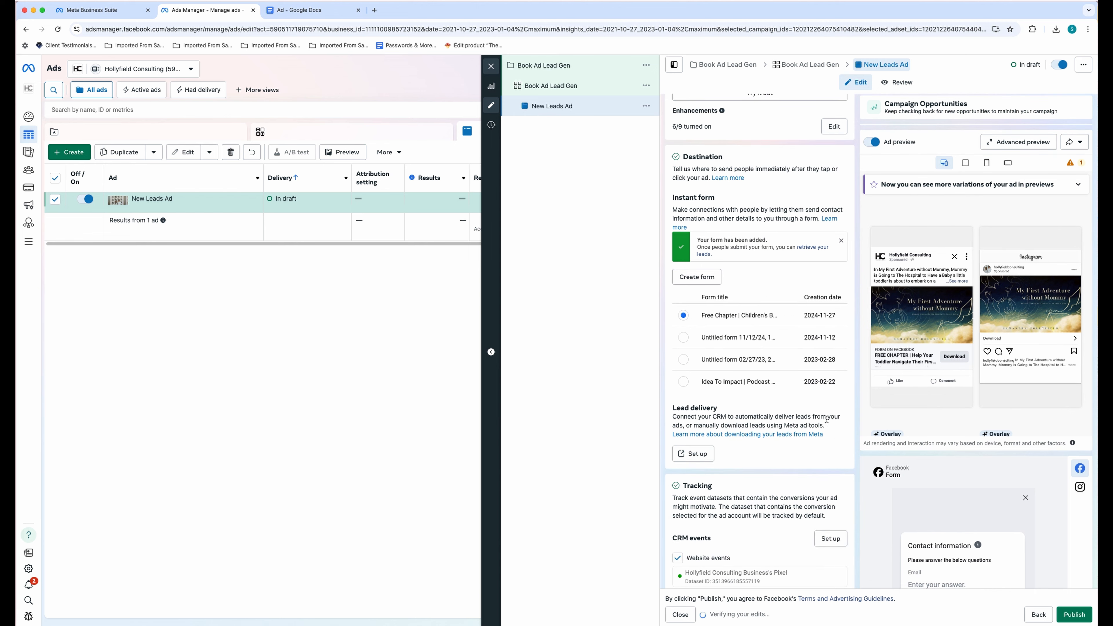
scroll(756, 456, down, 3)
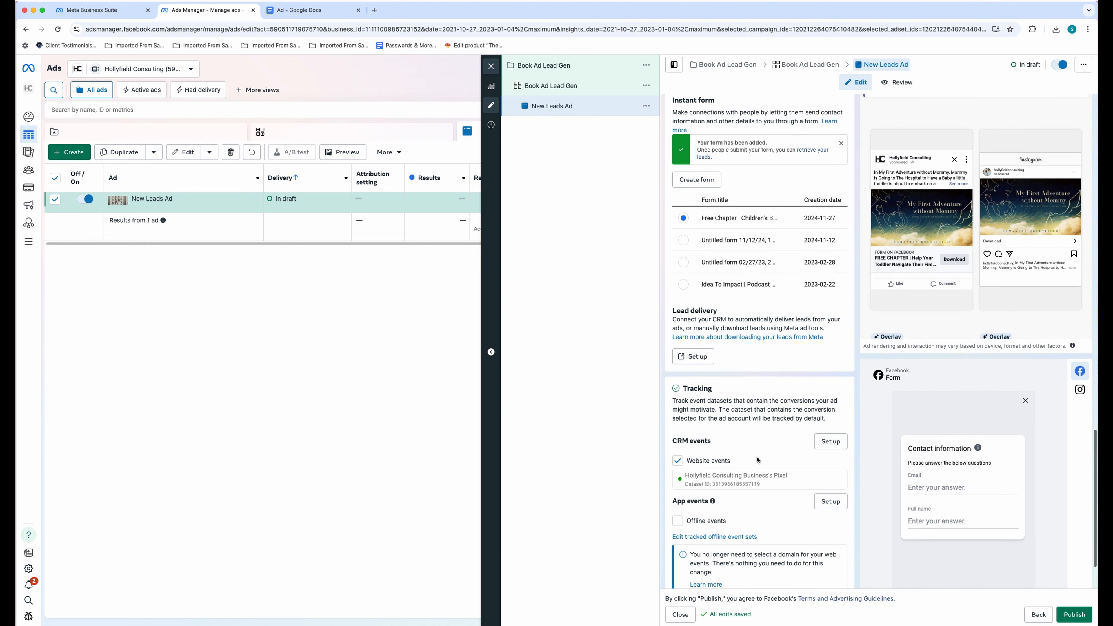
scroll(758, 460, down, 2)
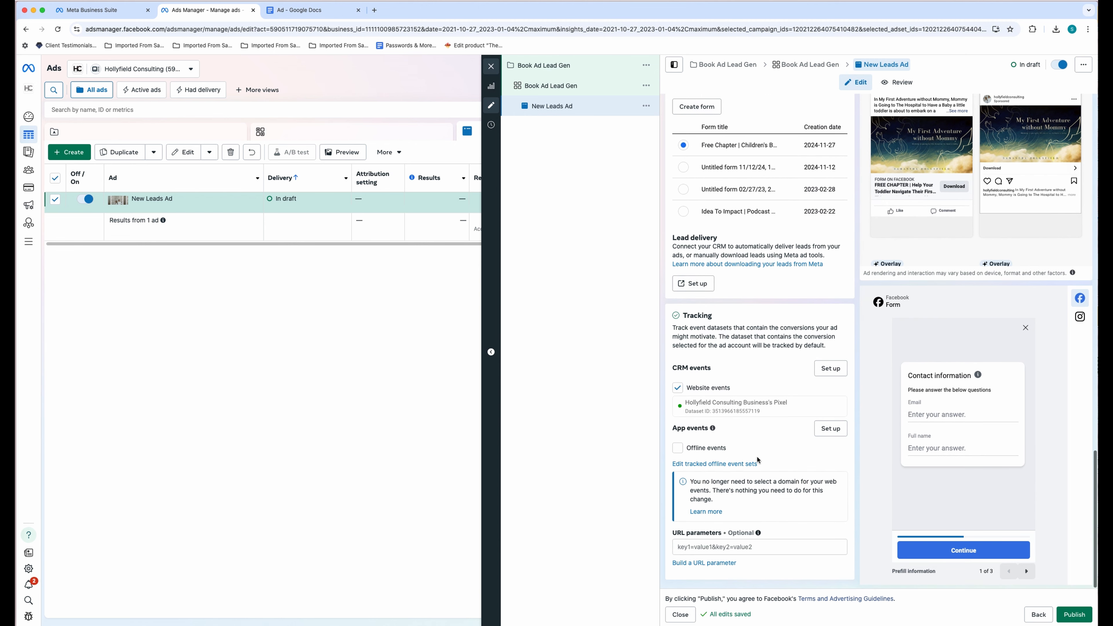
click(1074, 615)
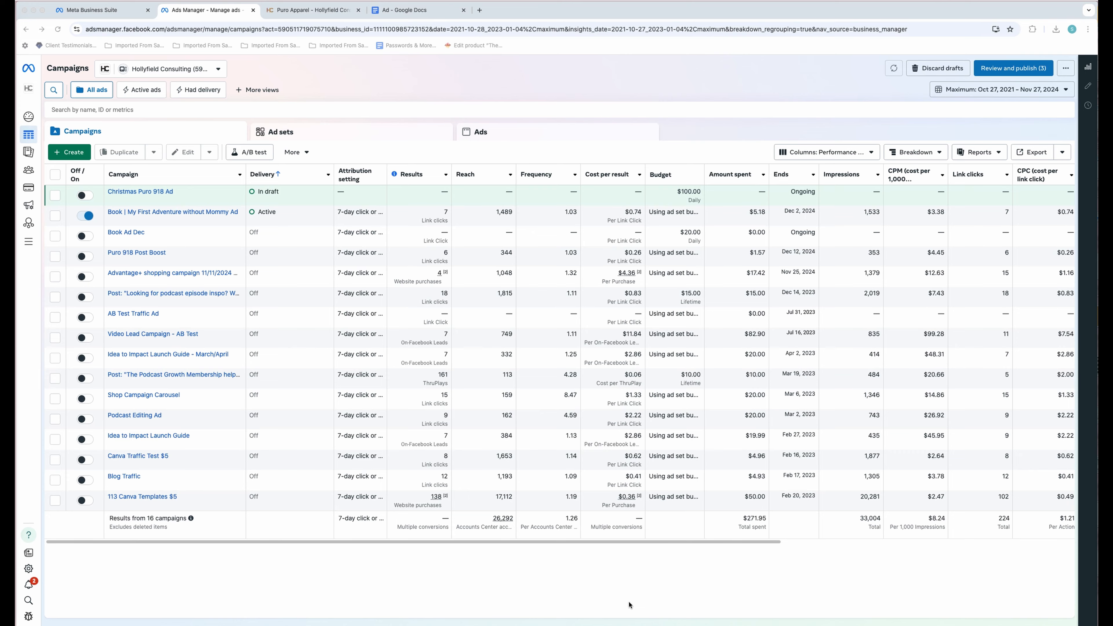
- Create a new campaign with the Sales objective and manual sales campaign setup
click(81, 154)
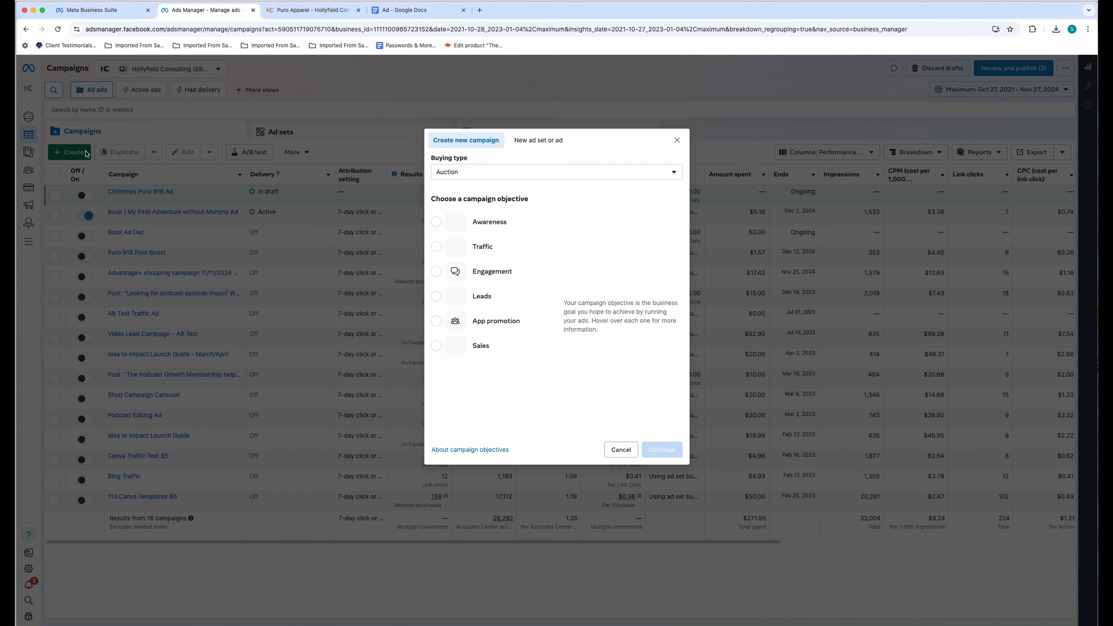
click(490, 346)
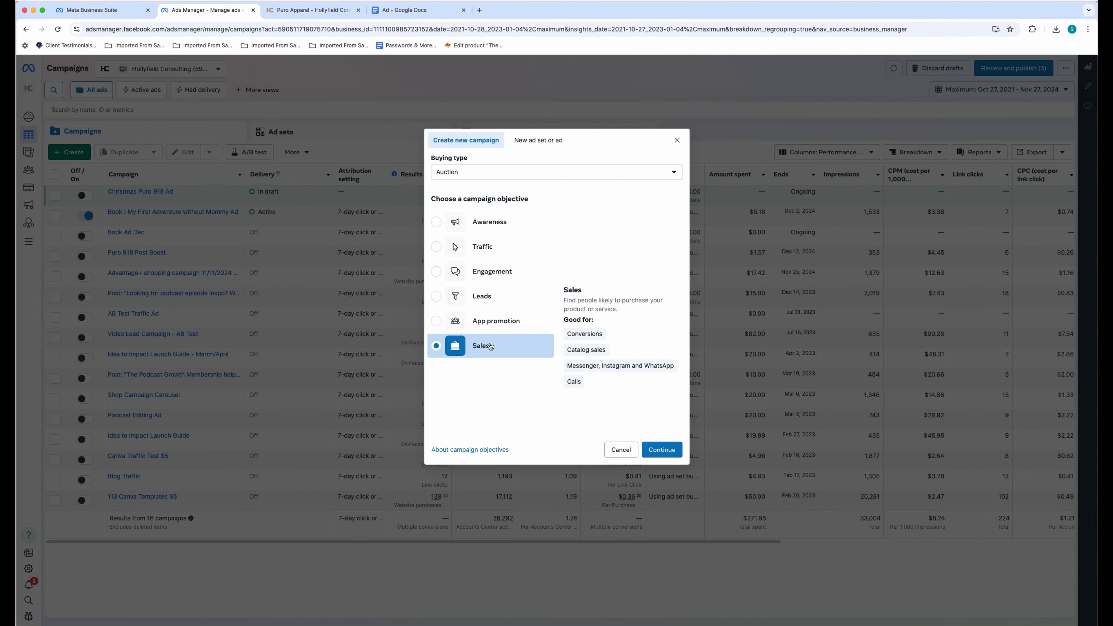
click(672, 452)
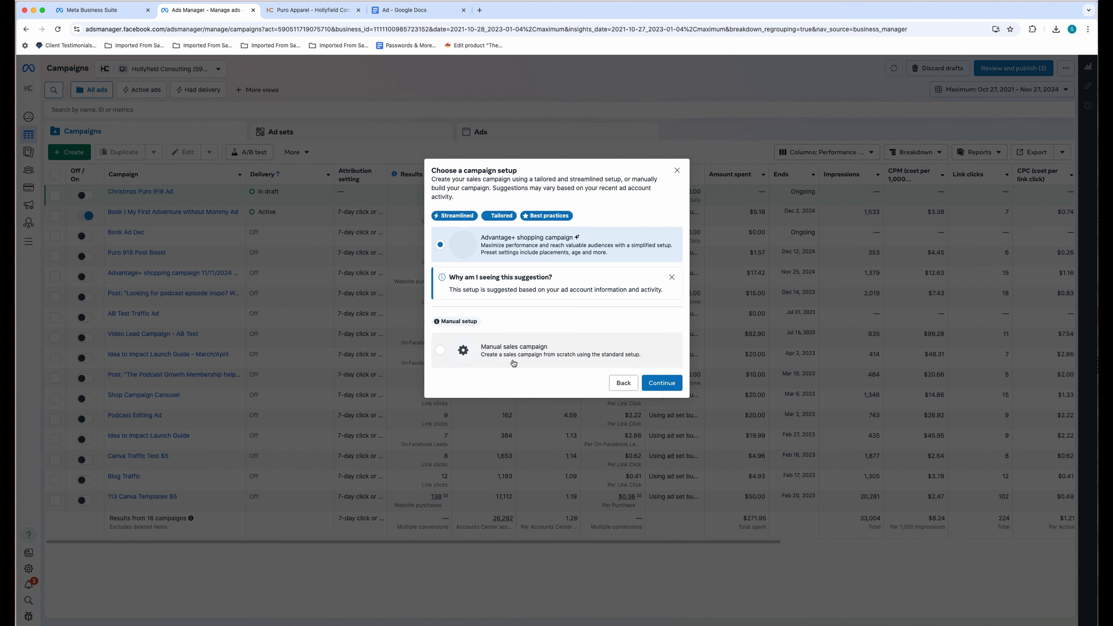
click(513, 363)
click(662, 383)
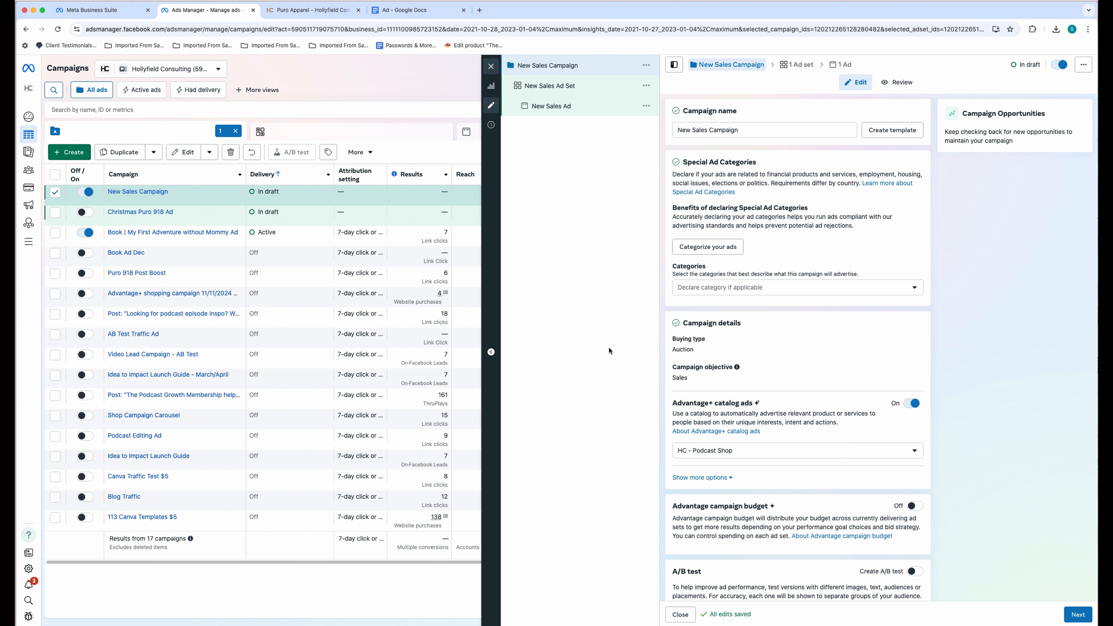
- Rename it 'New Sales Campaign - Dec', declare no special ad category, and keep HC - Podcast Shop catalog
click(746, 129)
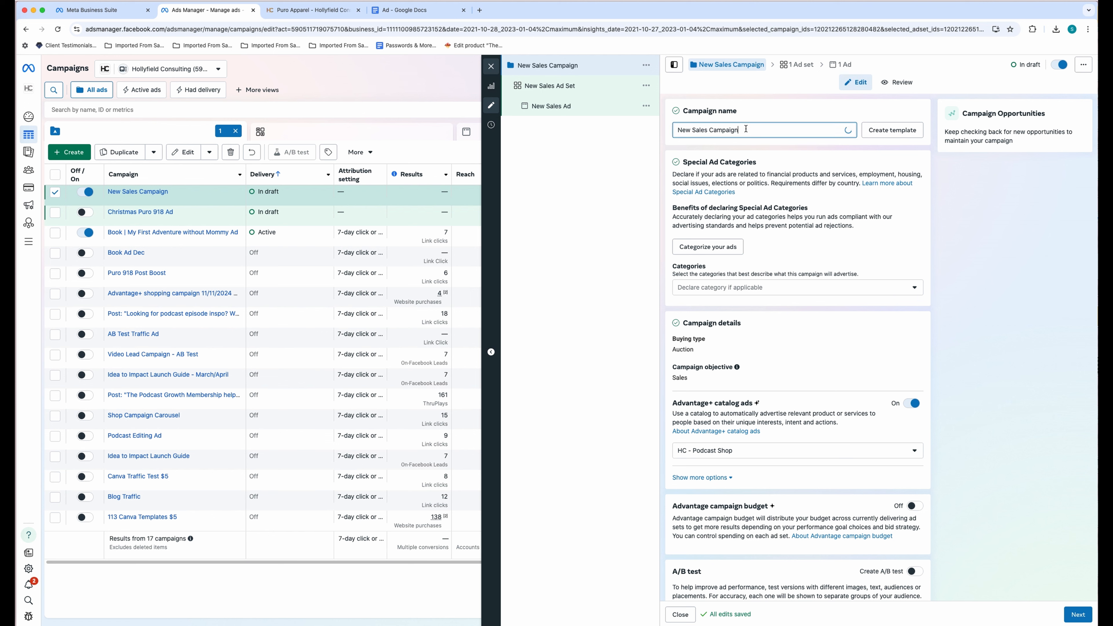
text(- Dec)
click(589, 175)
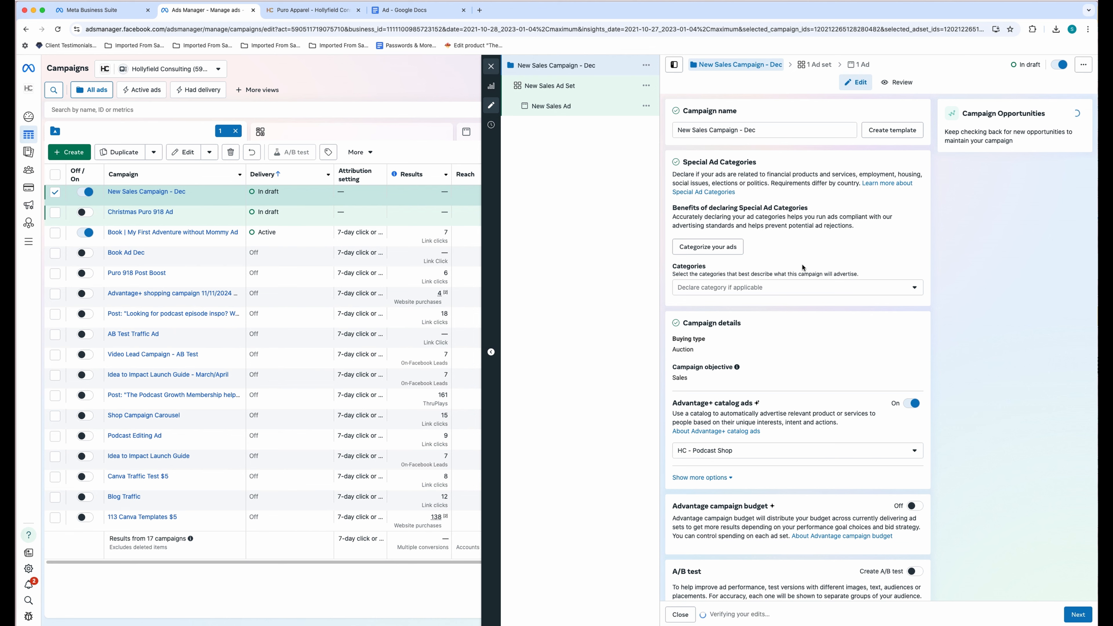
click(805, 286)
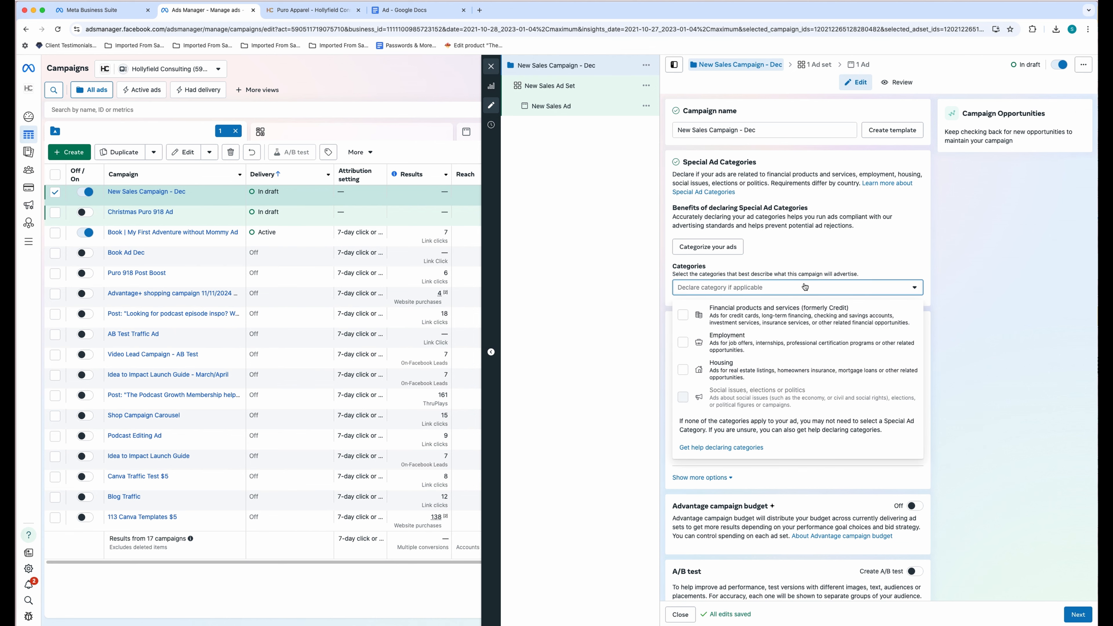
click(804, 287)
scroll(815, 340, down, 3)
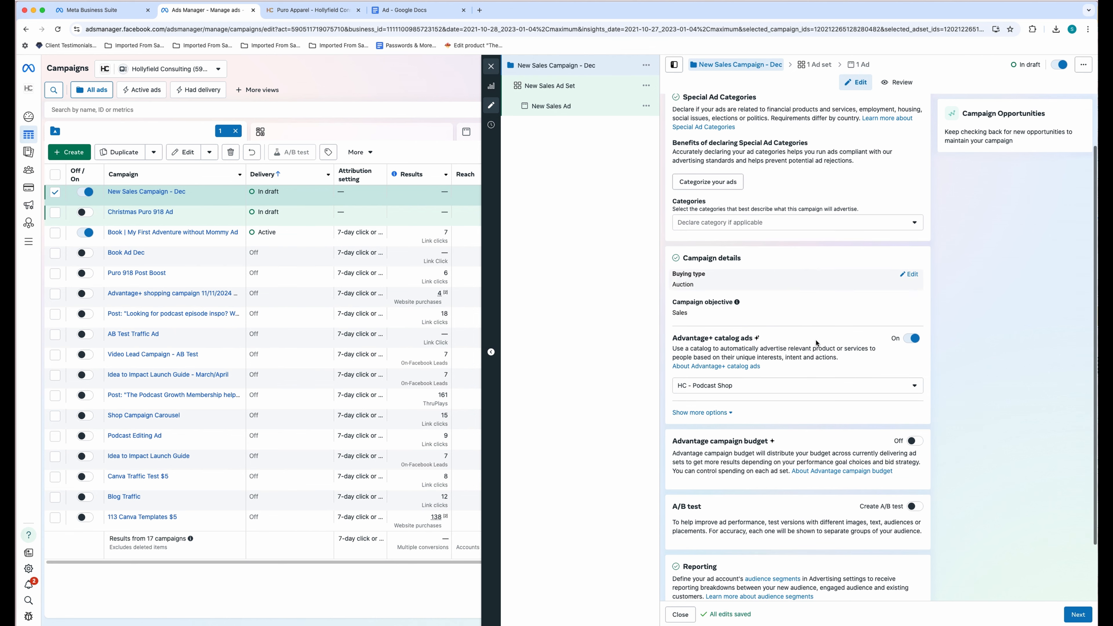
click(795, 316)
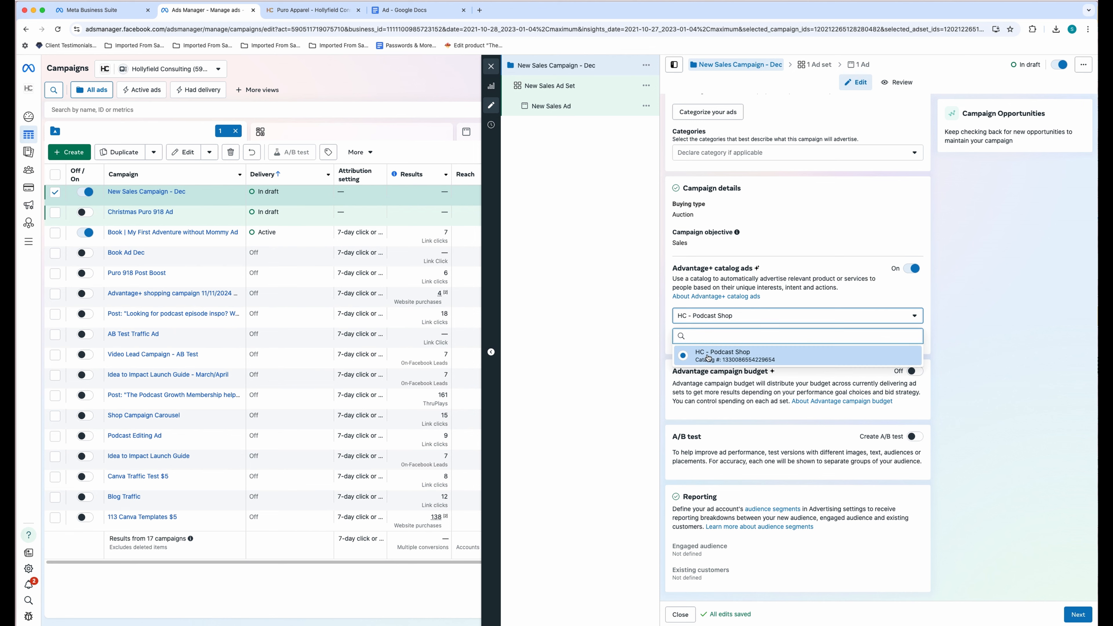
click(726, 360)
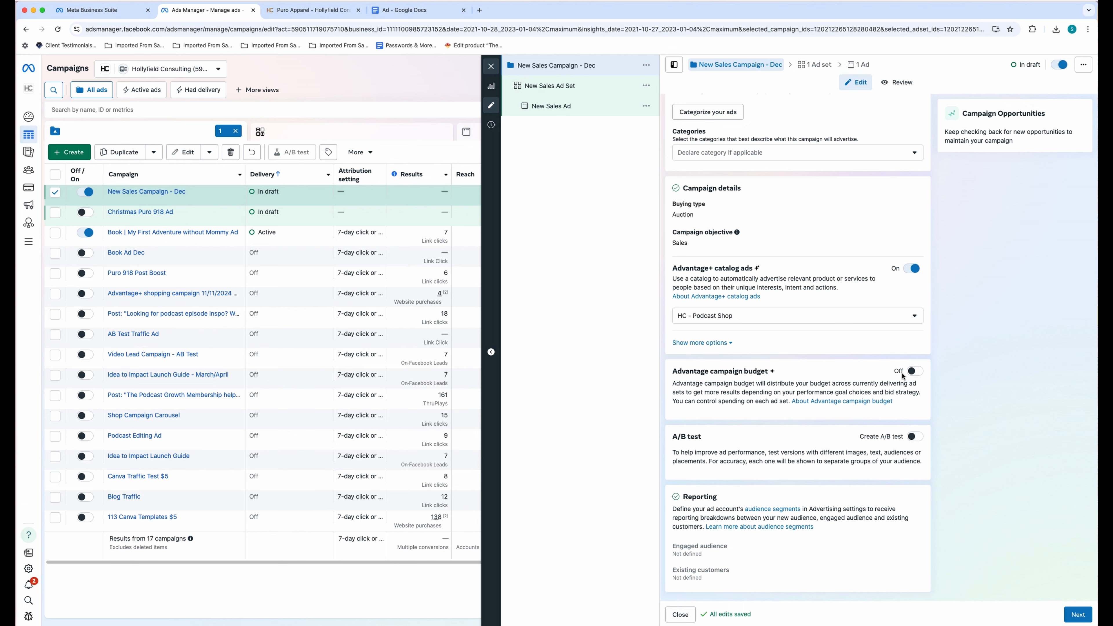
- Turn on Advantage campaign budget and set the daily budget to $50.00
click(919, 385)
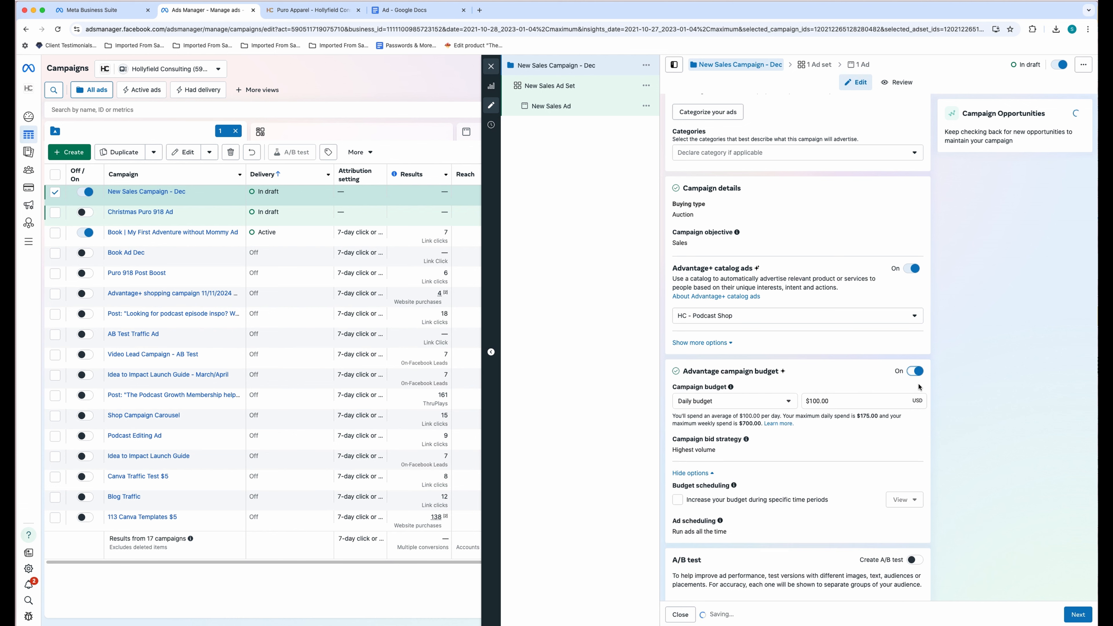
scroll(807, 430, down, 1)
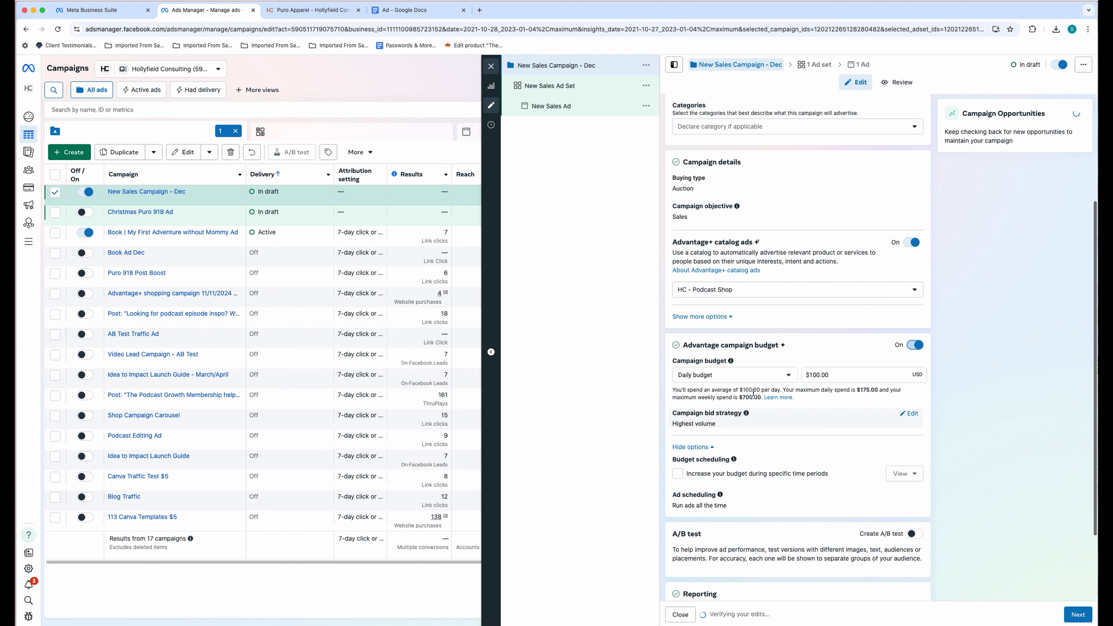
drag(818, 374, 811, 375)
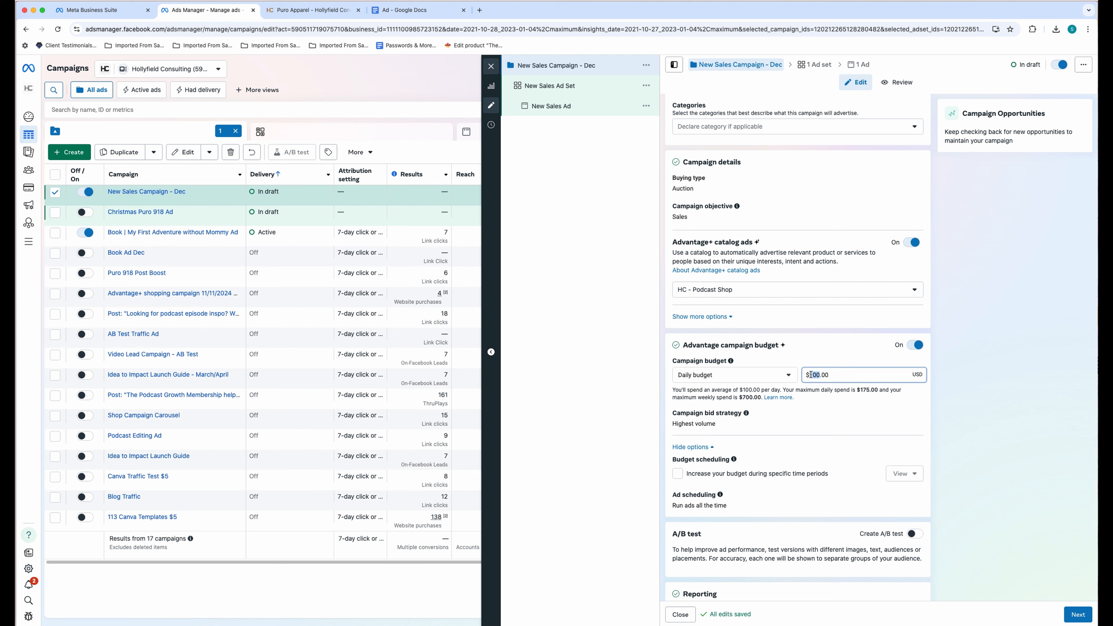
text(59)
click(942, 399)
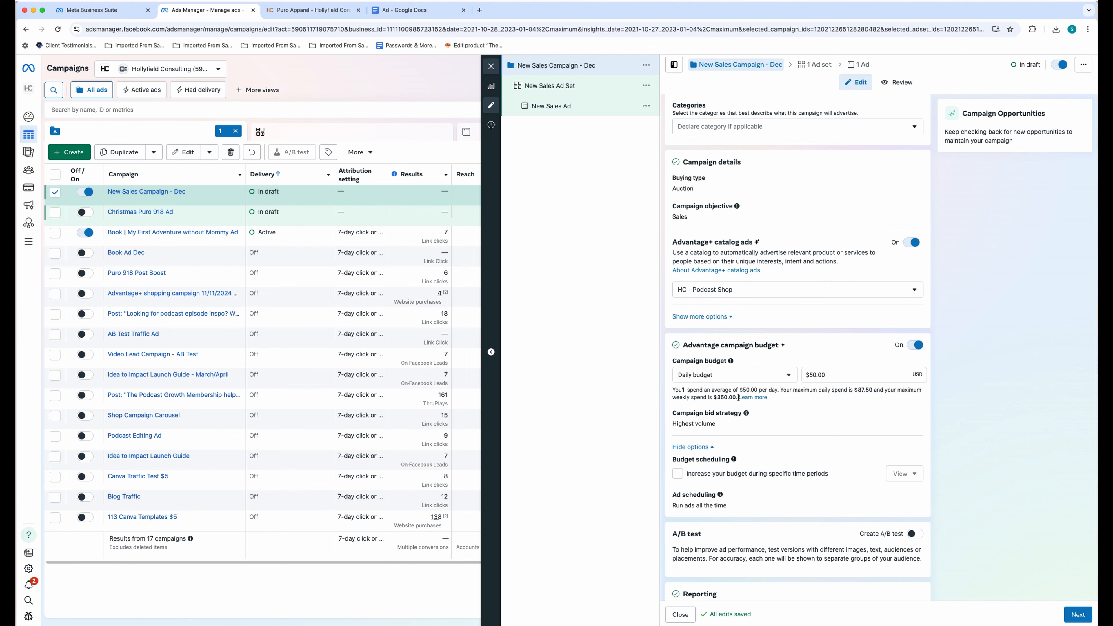
scroll(739, 398, down, 1)
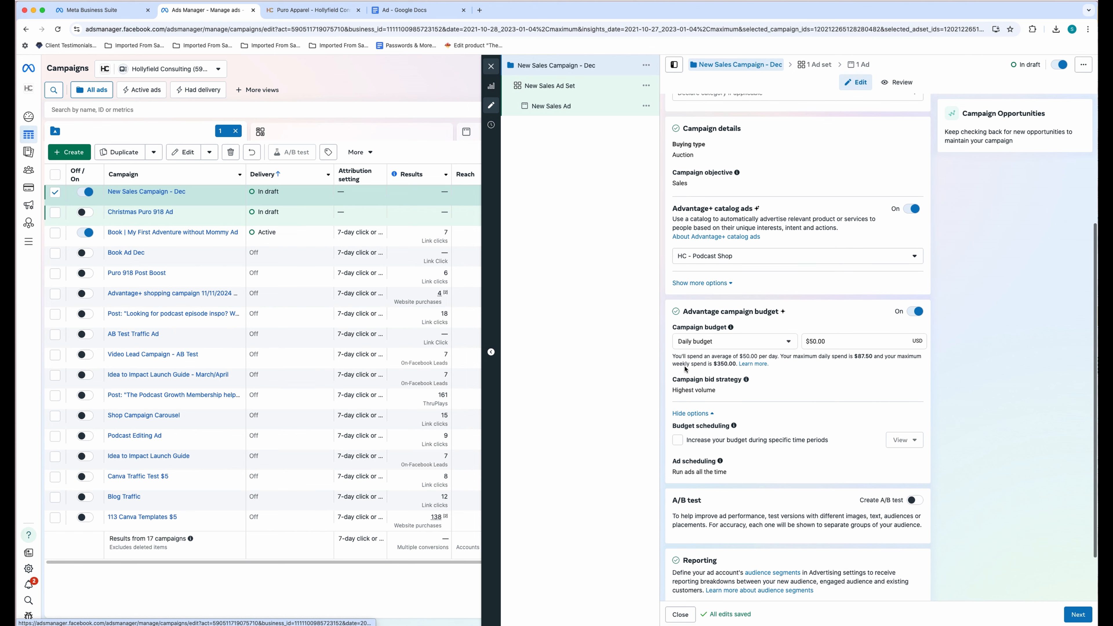
drag(673, 356, 736, 363)
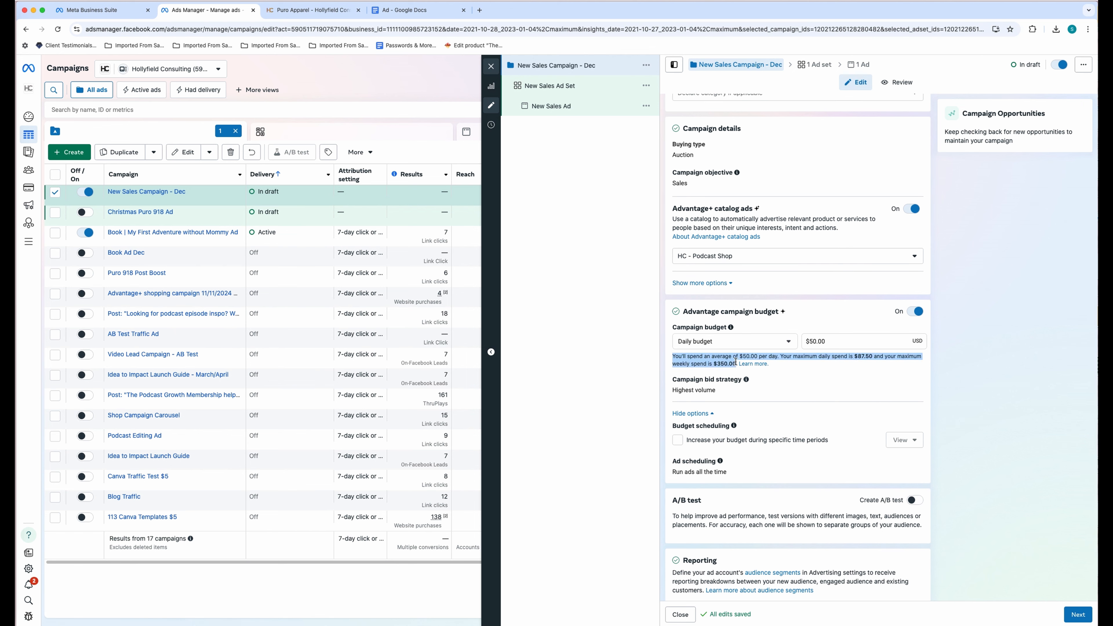
click(1001, 404)
scroll(972, 422, down, 2)
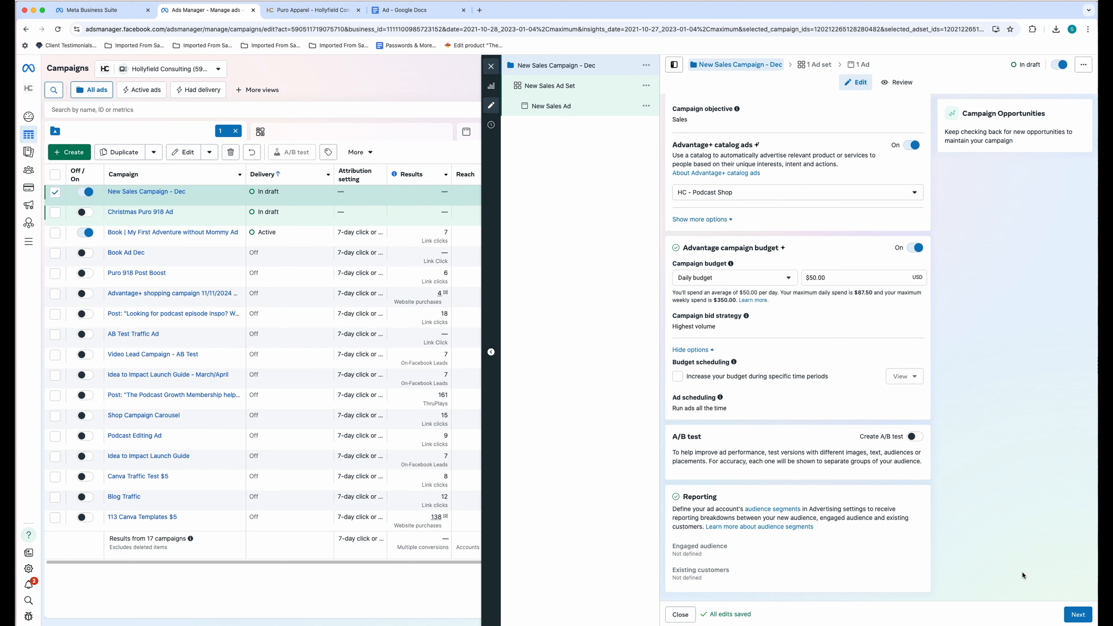
- In the ad set settings, rename the ad set 'New Sales Ad Set - Dec'
click(1078, 619)
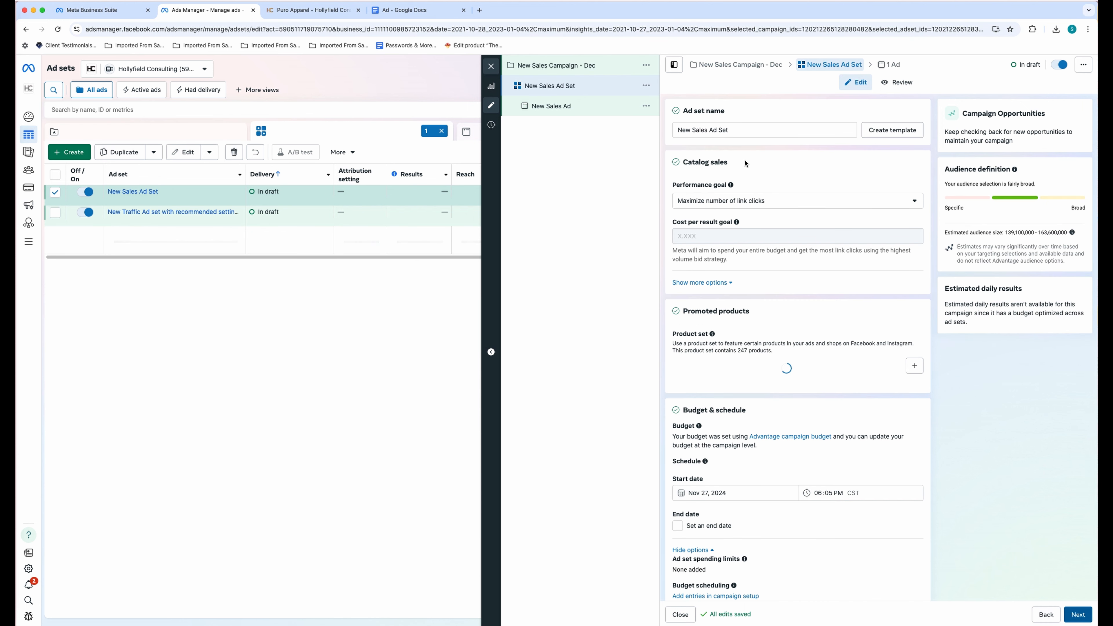
click(733, 131)
text(- Dec)
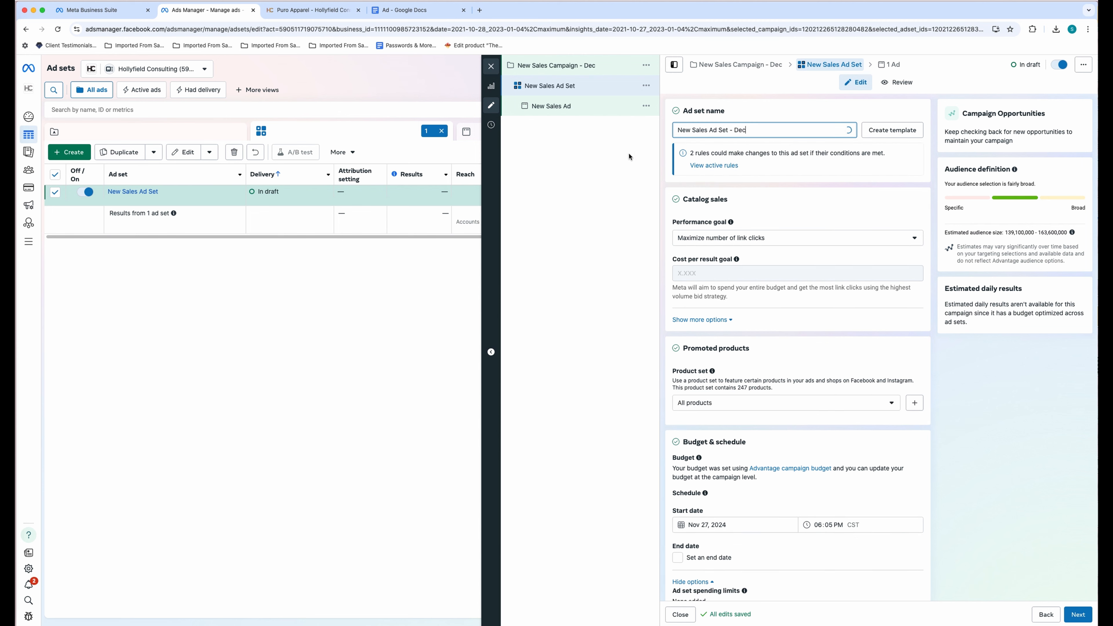
click(628, 156)
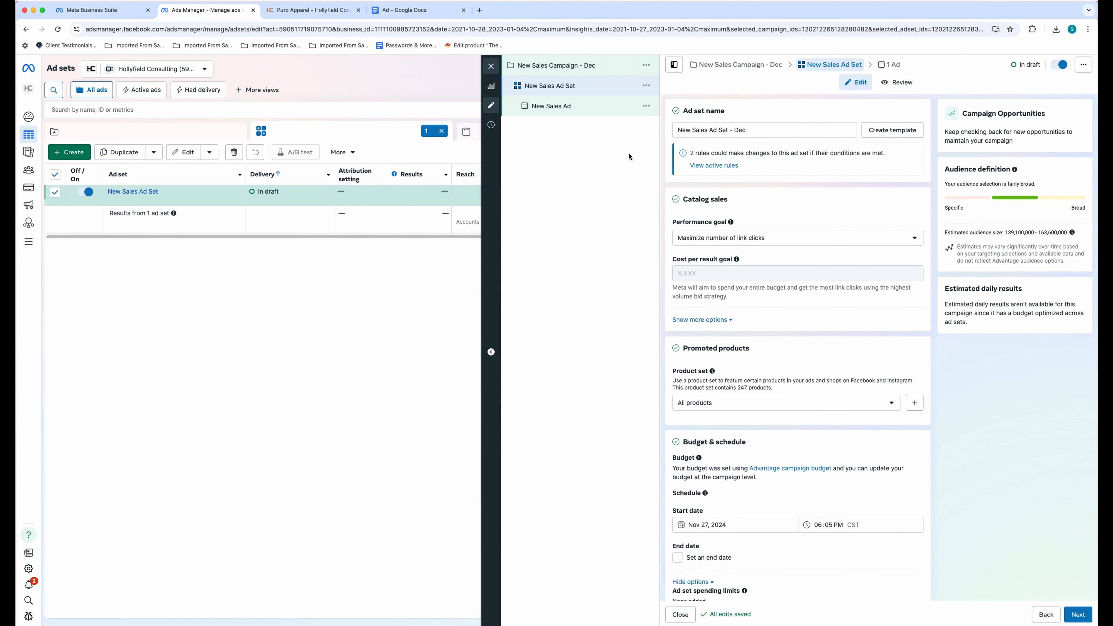
- Set the performance goal to maximize number of conversions and review promoted products and schedule
click(748, 242)
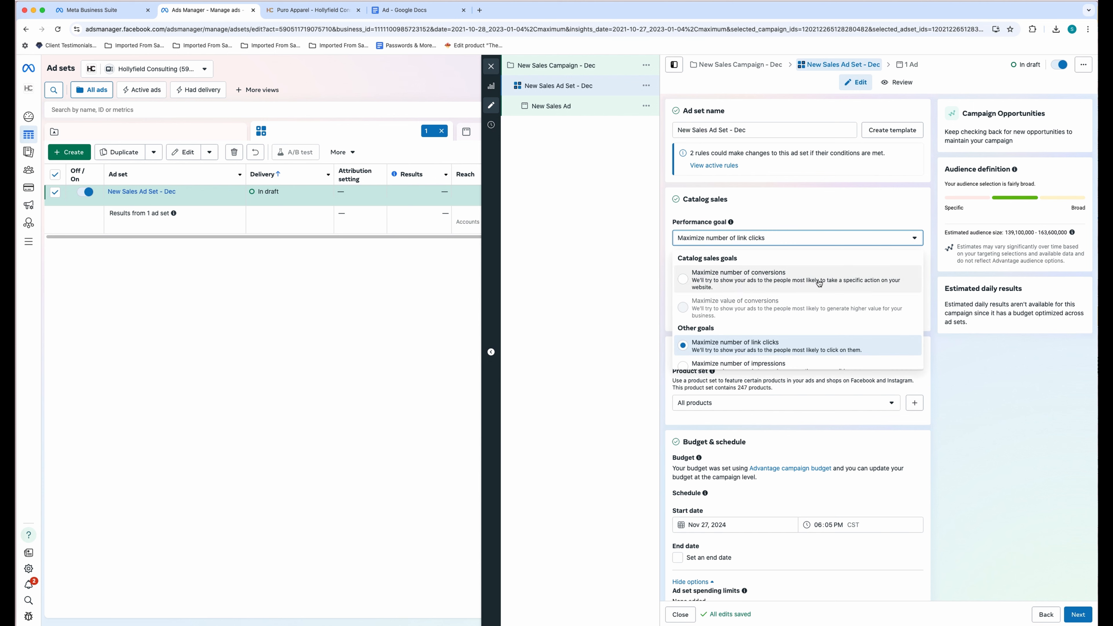
scroll(719, 303, down, 1)
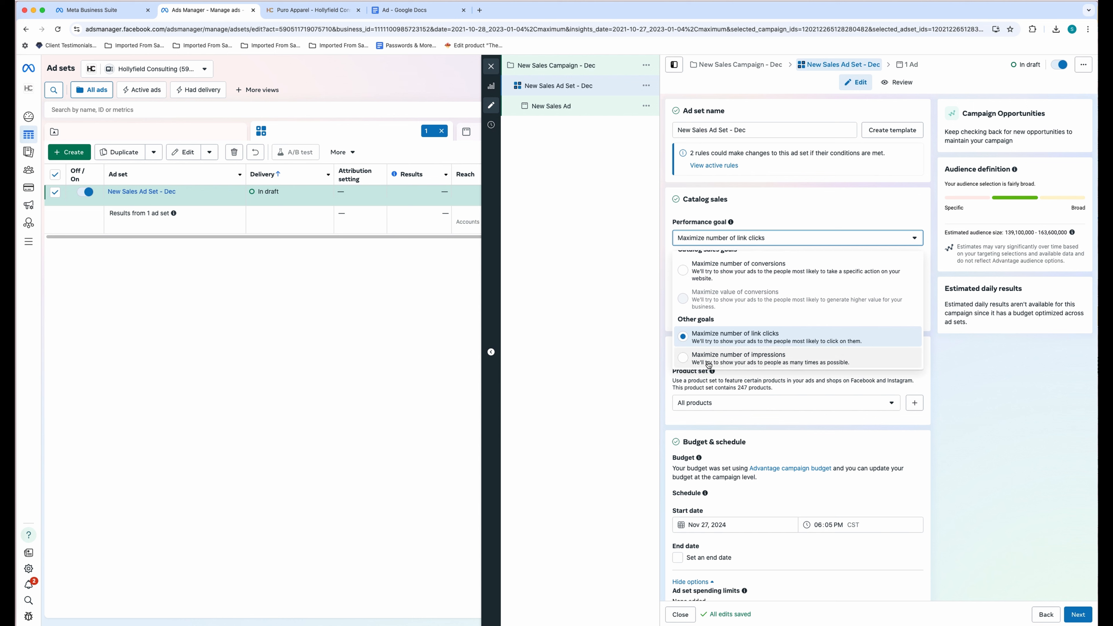
scroll(737, 340, up, 1)
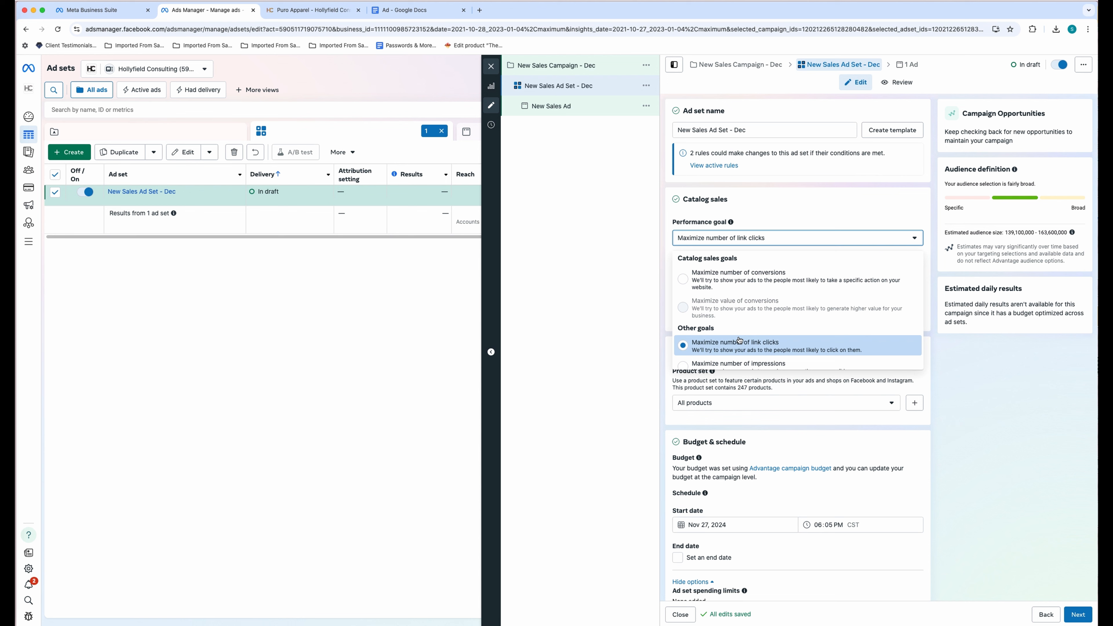
click(688, 284)
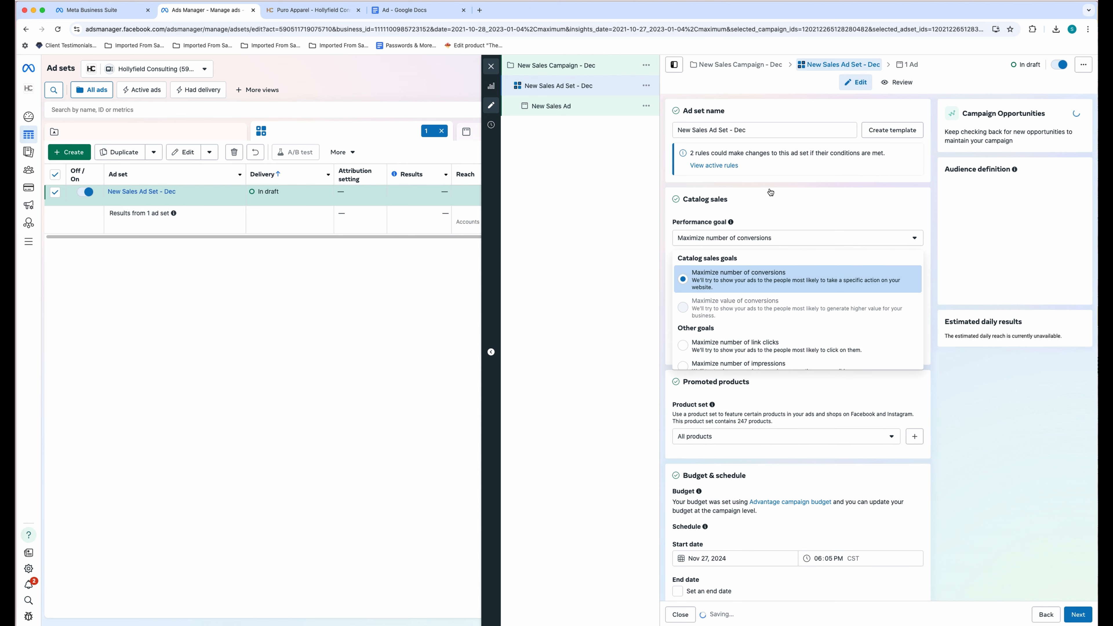
scroll(819, 300, down, 2)
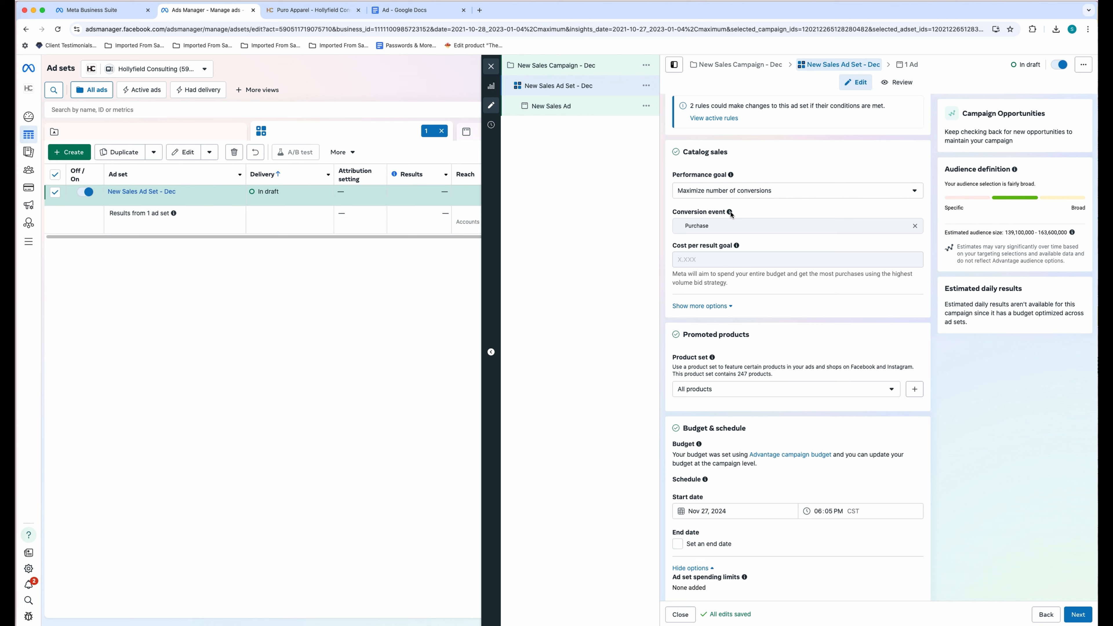
mouse_move(730, 213)
scroll(789, 327, down, 3)
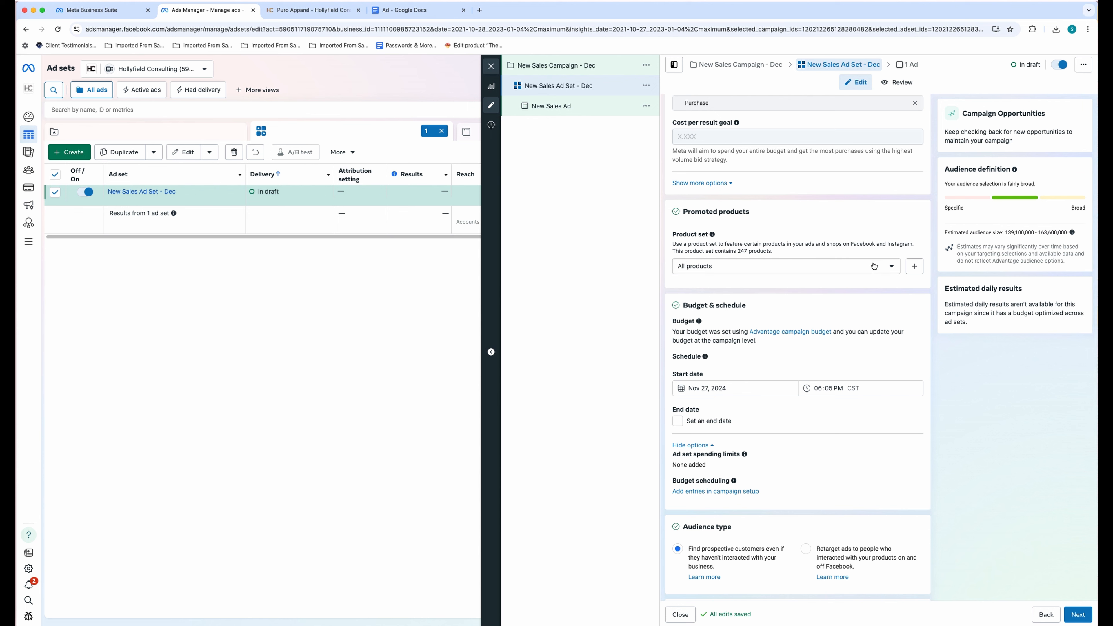
- Review the available product sets, then close the list
click(890, 267)
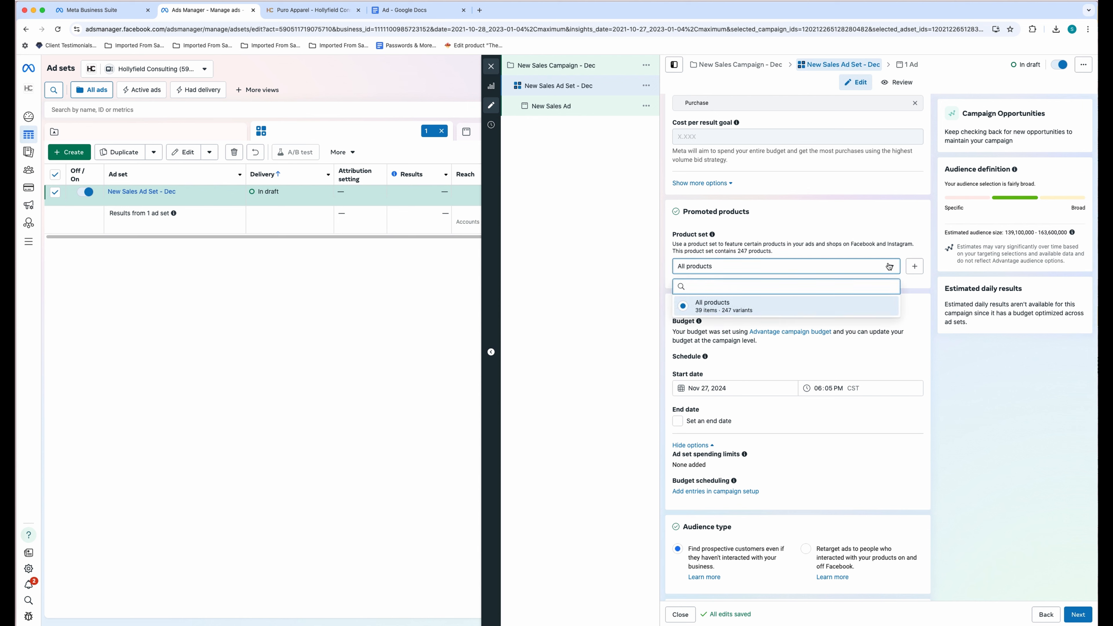
click(634, 268)
scroll(656, 312, down, 2)
- Enable an ad set end date and pick December 19, 2024, then switch it off
click(677, 366)
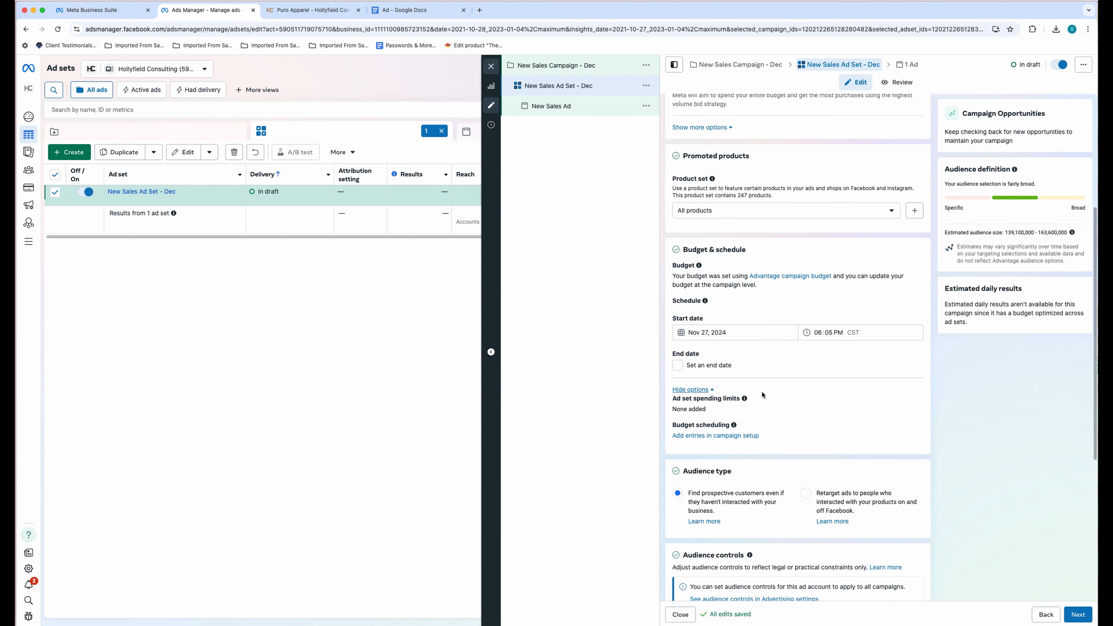
click(762, 388)
click(771, 405)
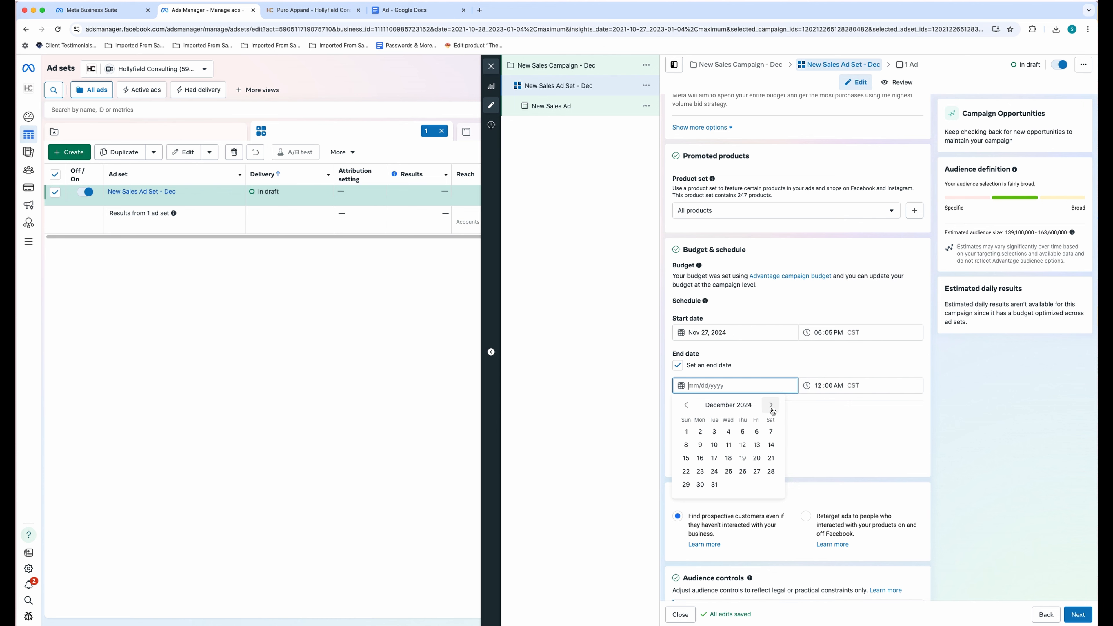
click(742, 458)
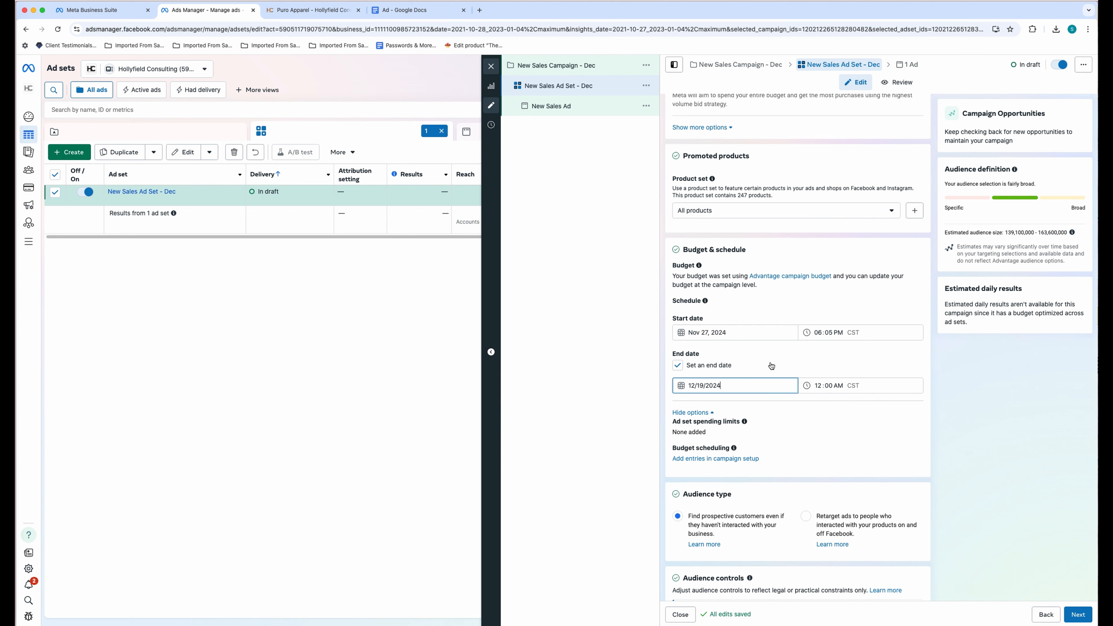
click(771, 366)
scroll(850, 433, down, 1)
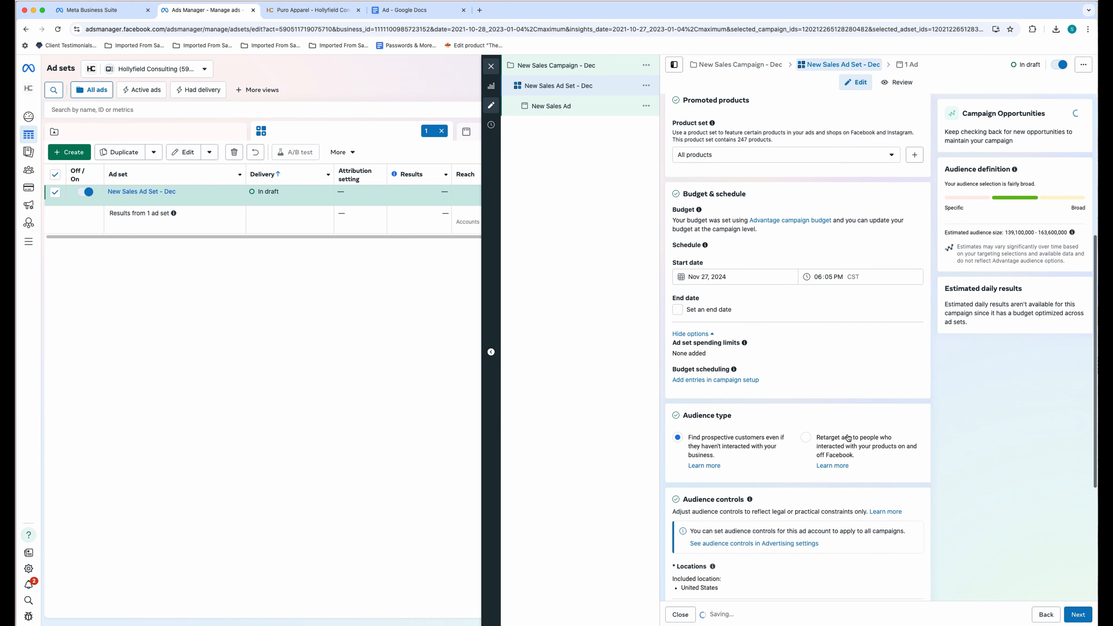
- Re-enable the end date and confirm December 19, 2024 at 12:00 AM
click(692, 310)
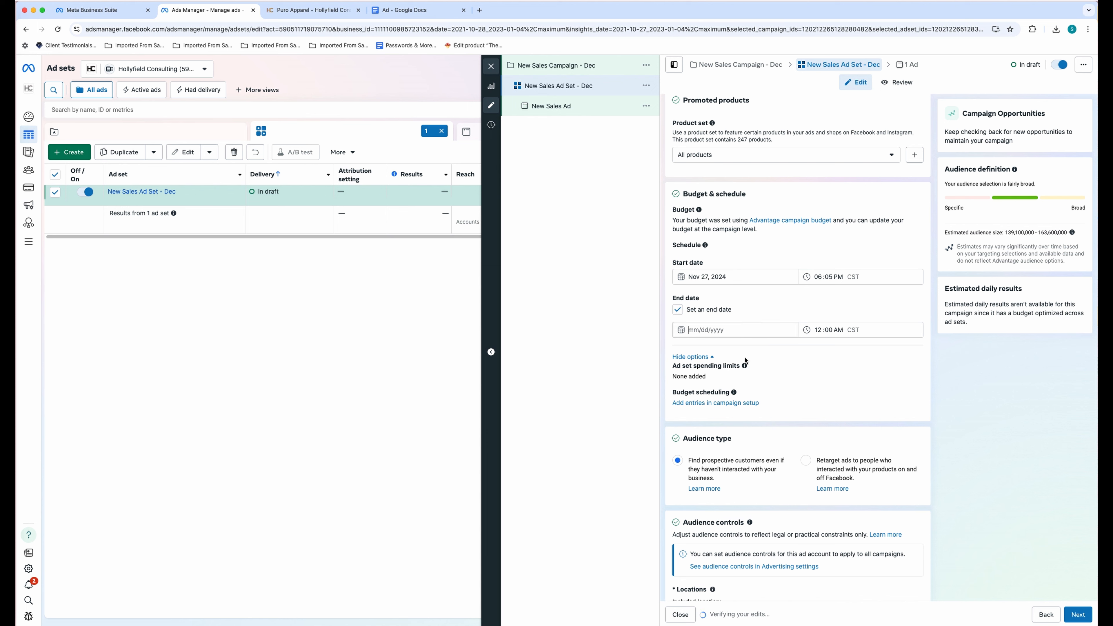
click(771, 349)
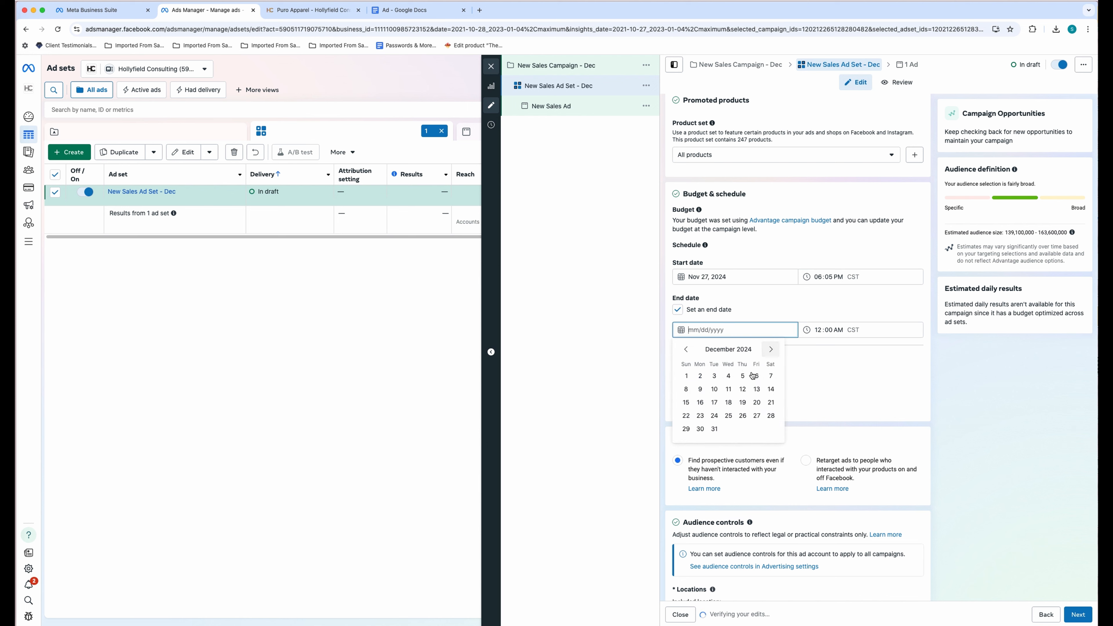
click(742, 403)
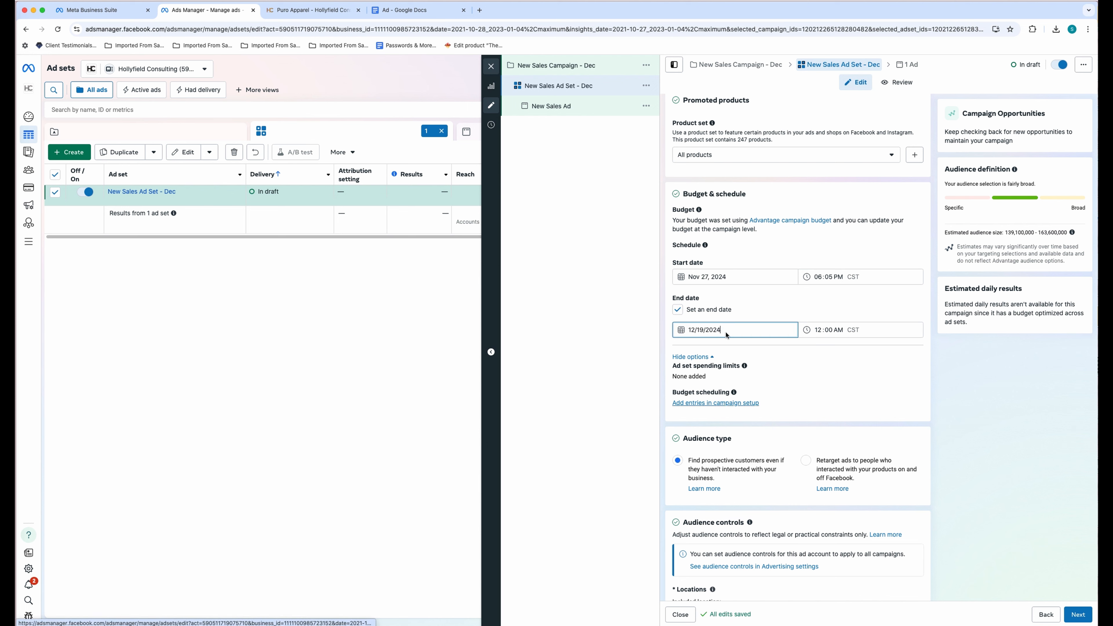
click(736, 310)
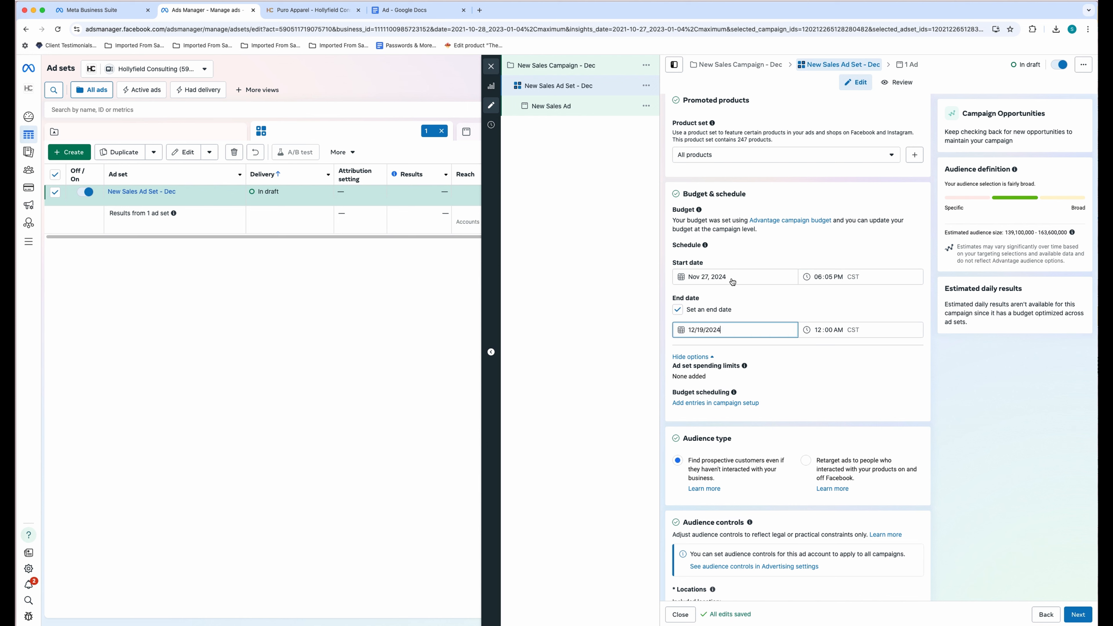
click(768, 333)
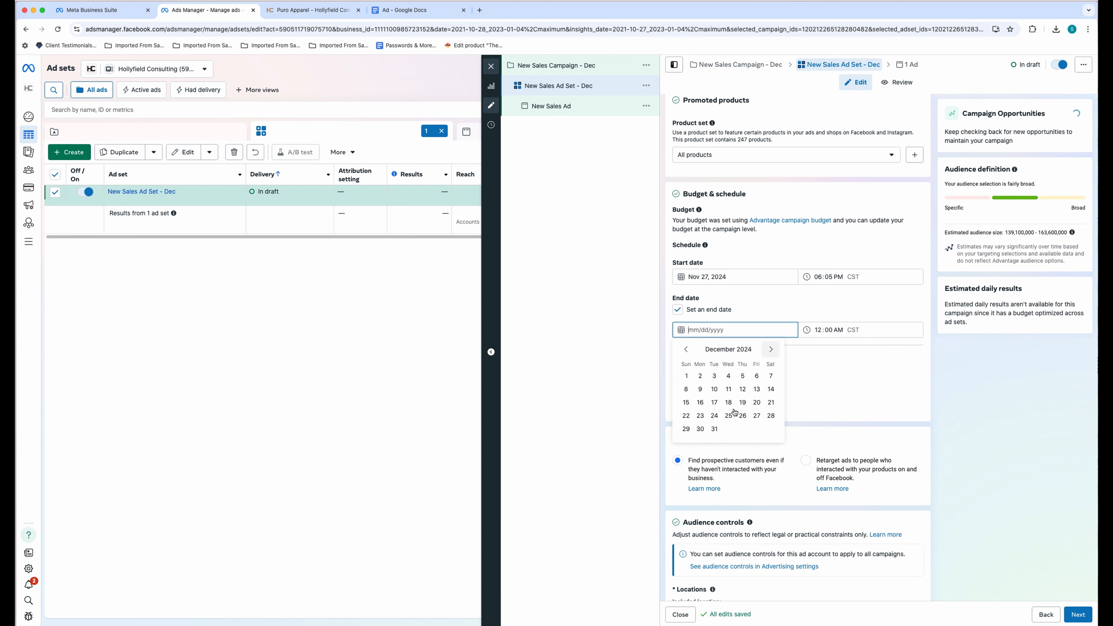
click(743, 403)
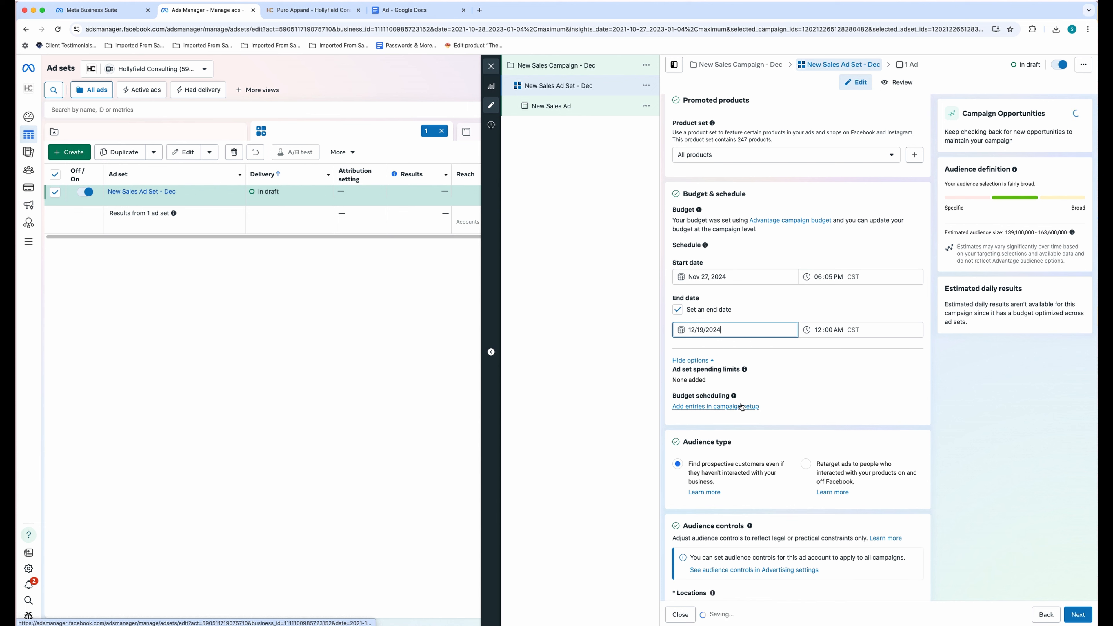
click(861, 329)
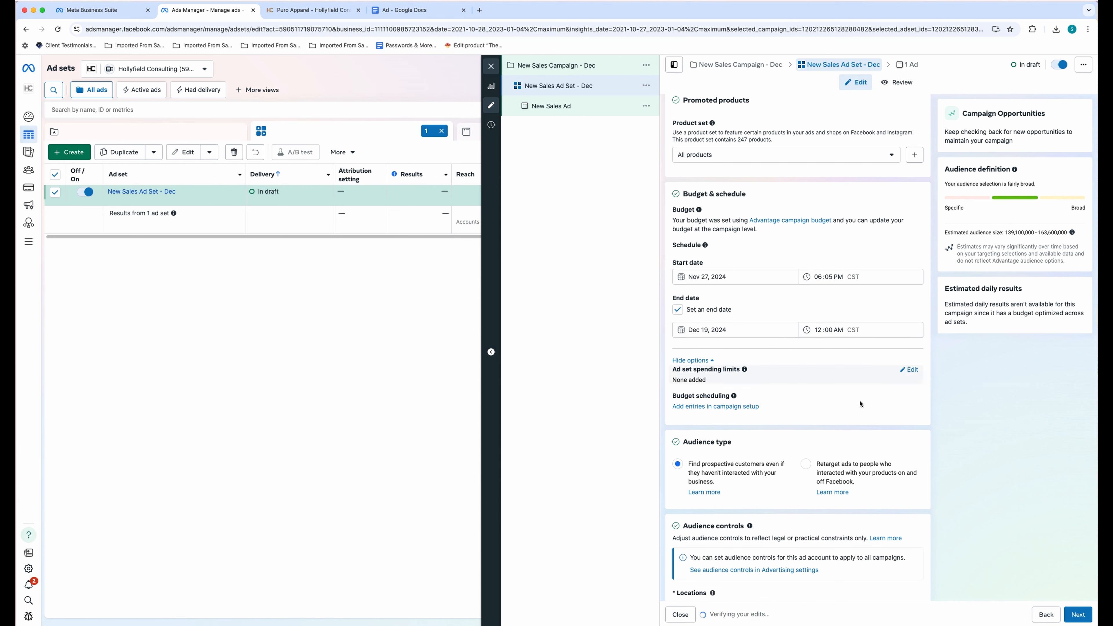
scroll(859, 399, down, 3)
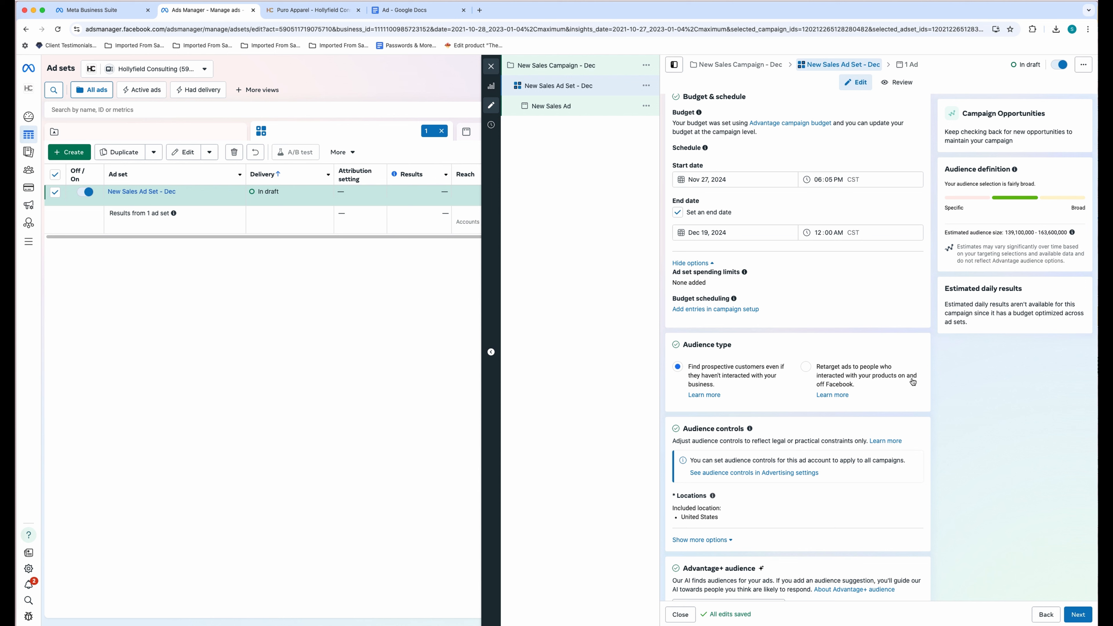
click(838, 383)
scroll(839, 384, down, 7)
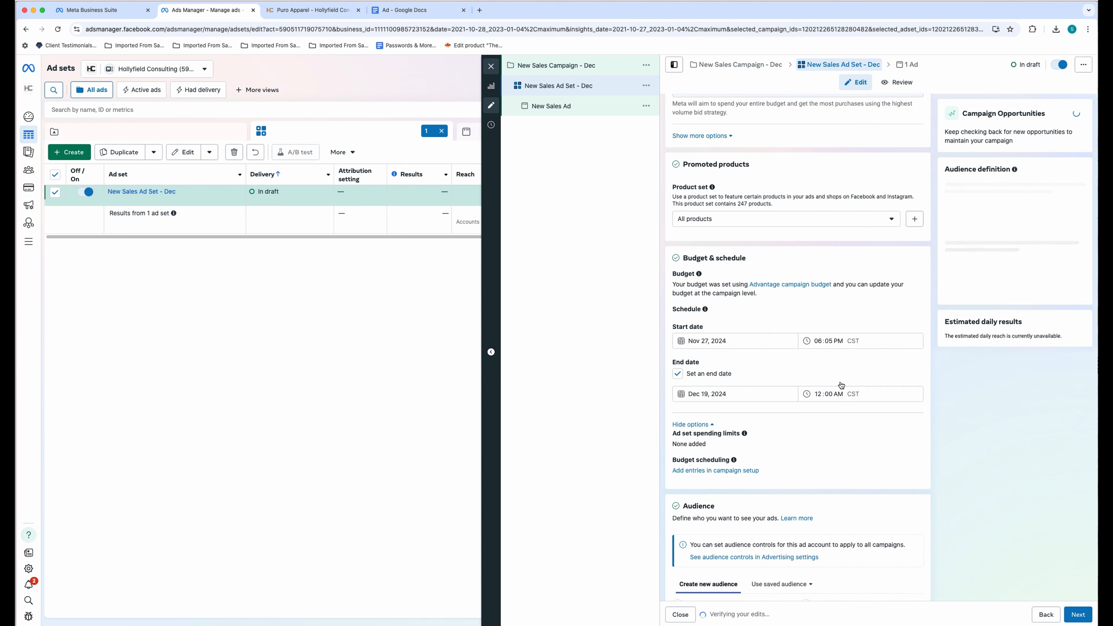
scroll(840, 384, down, 4)
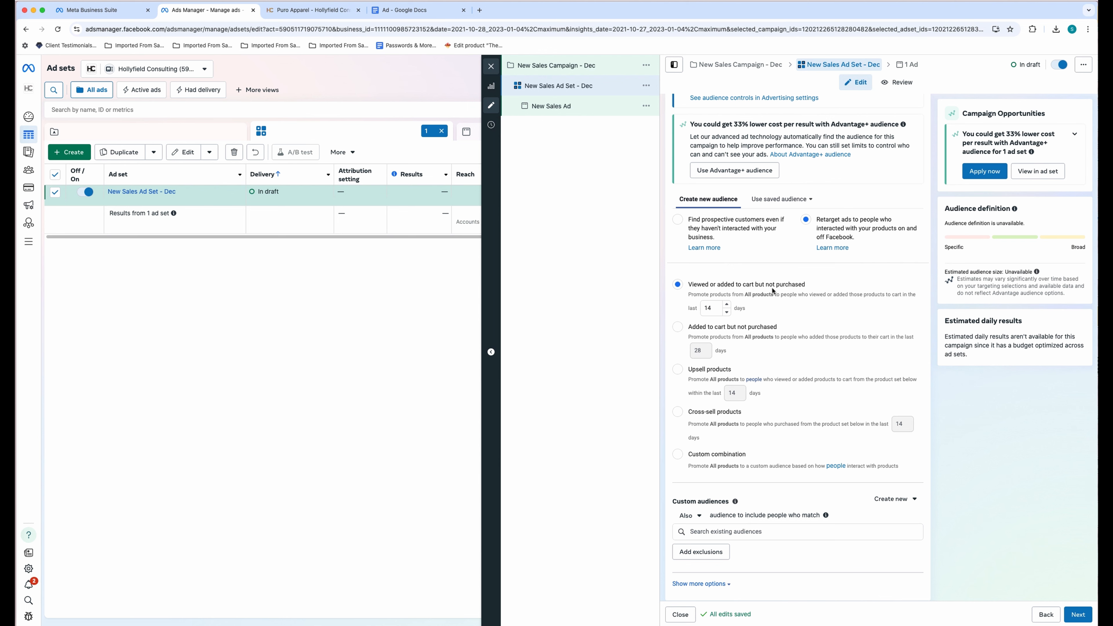
drag(804, 284, 688, 286)
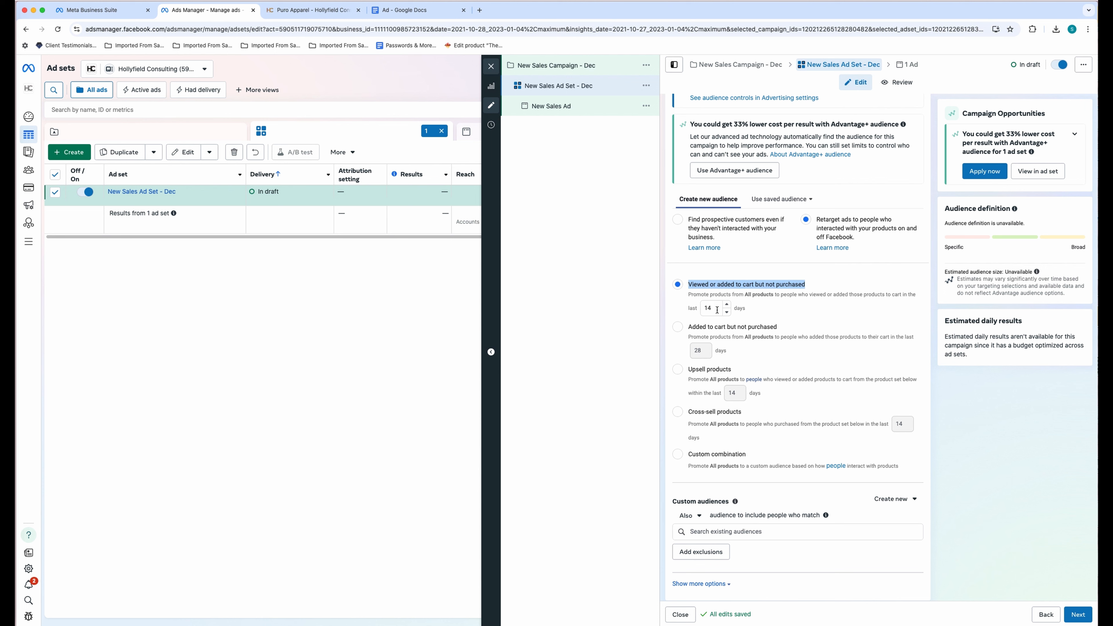
click(775, 311)
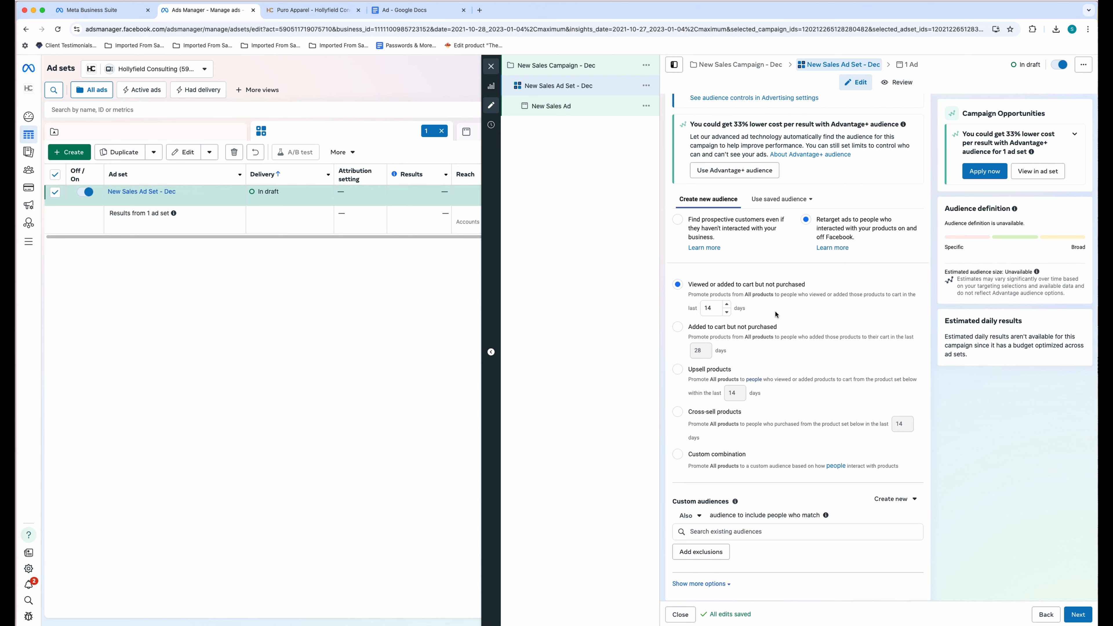
click(743, 231)
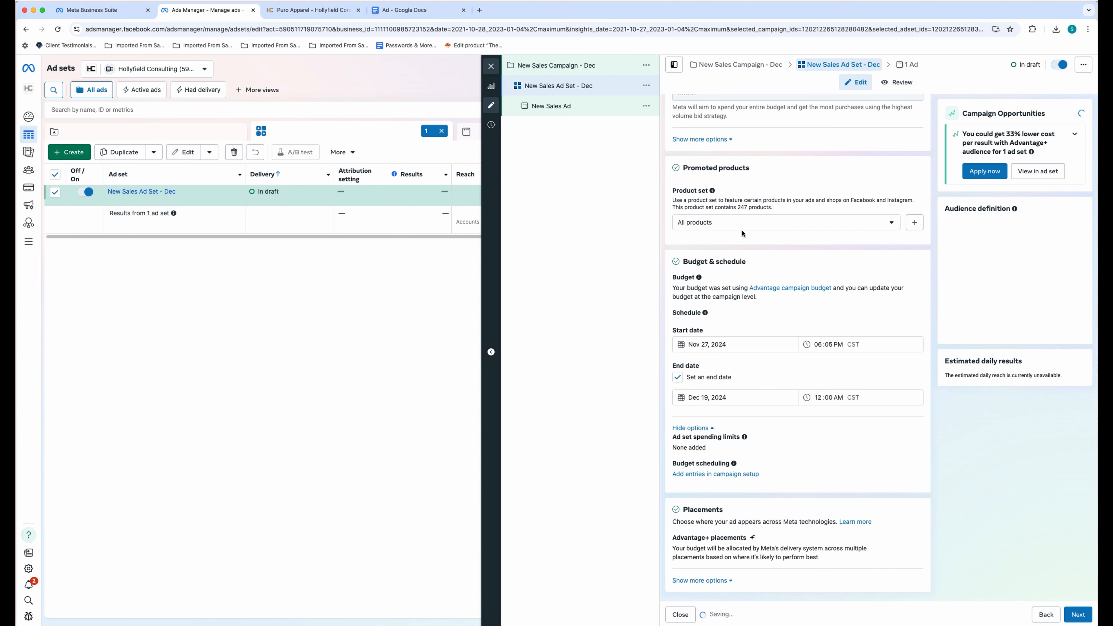
scroll(813, 327, down, 5)
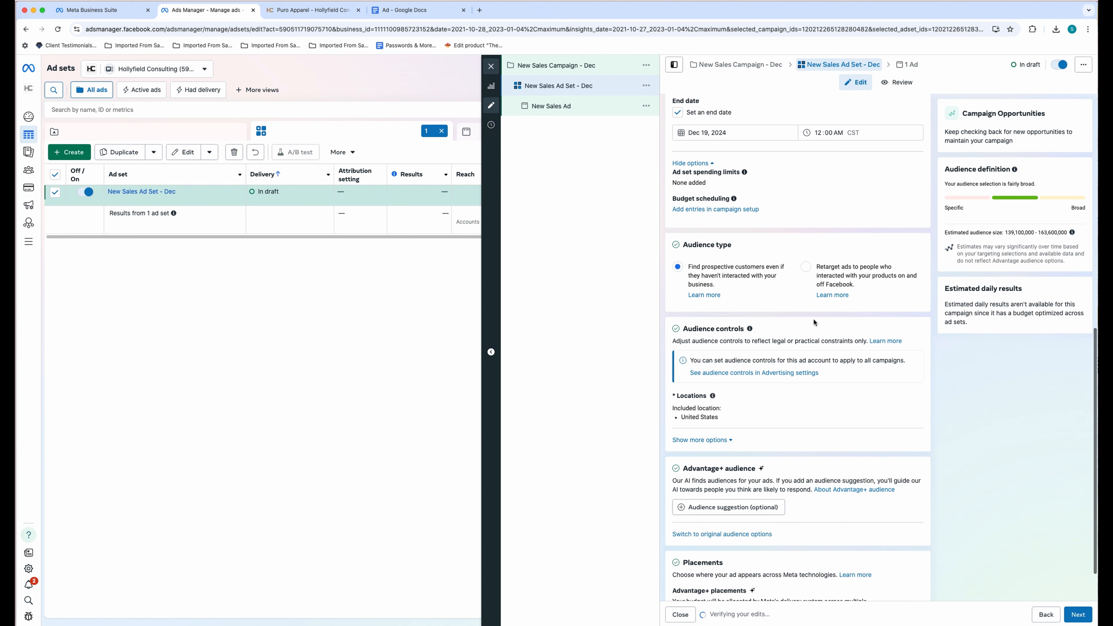
scroll(813, 320, down, 2)
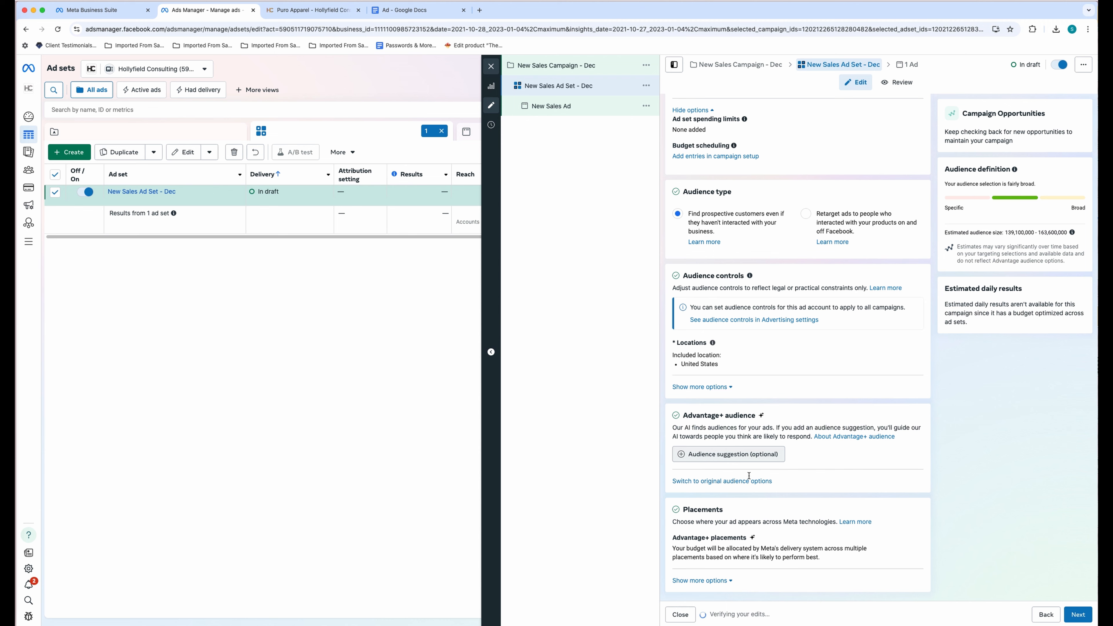
- Expand the audience suggestion and search detailed targeting for 'Retail', then 'shopping'
click(702, 456)
scroll(793, 454, down, 4)
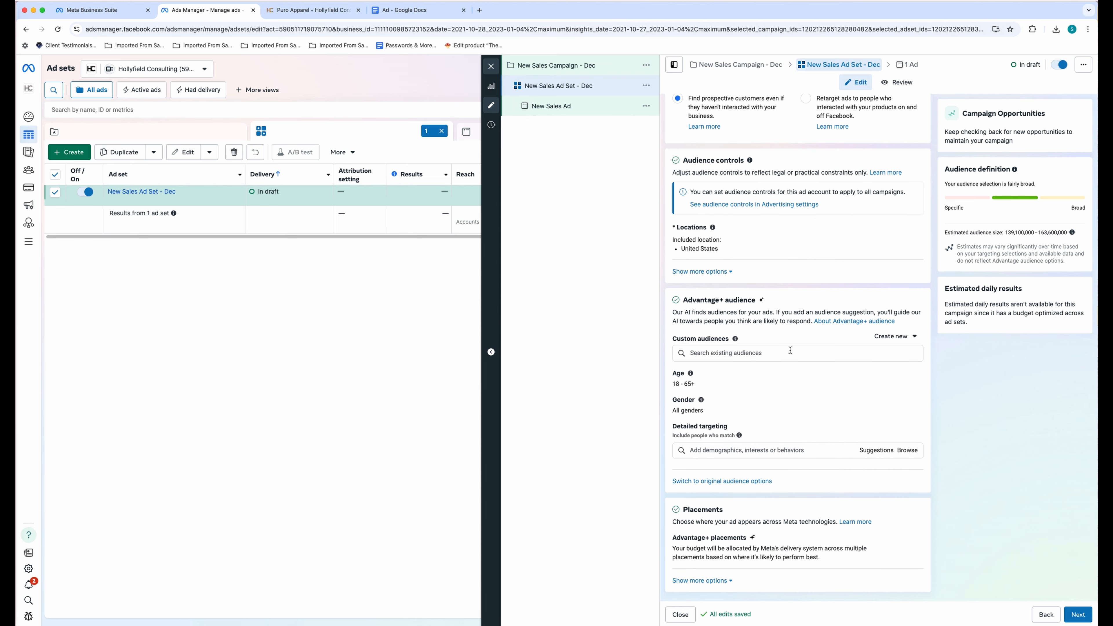
click(746, 452)
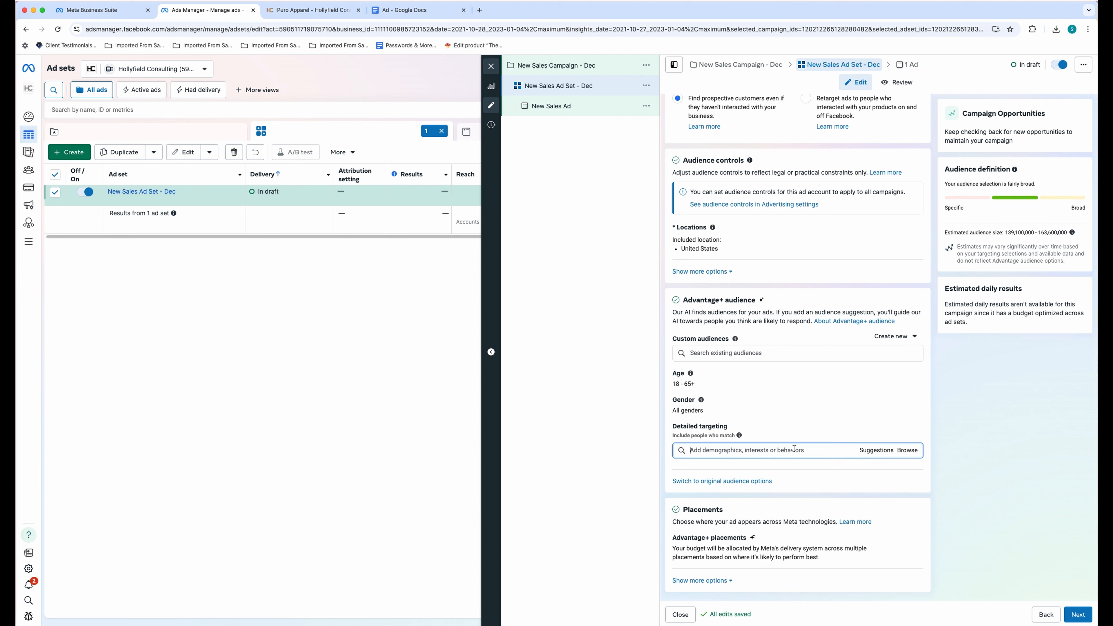
text(Retail)
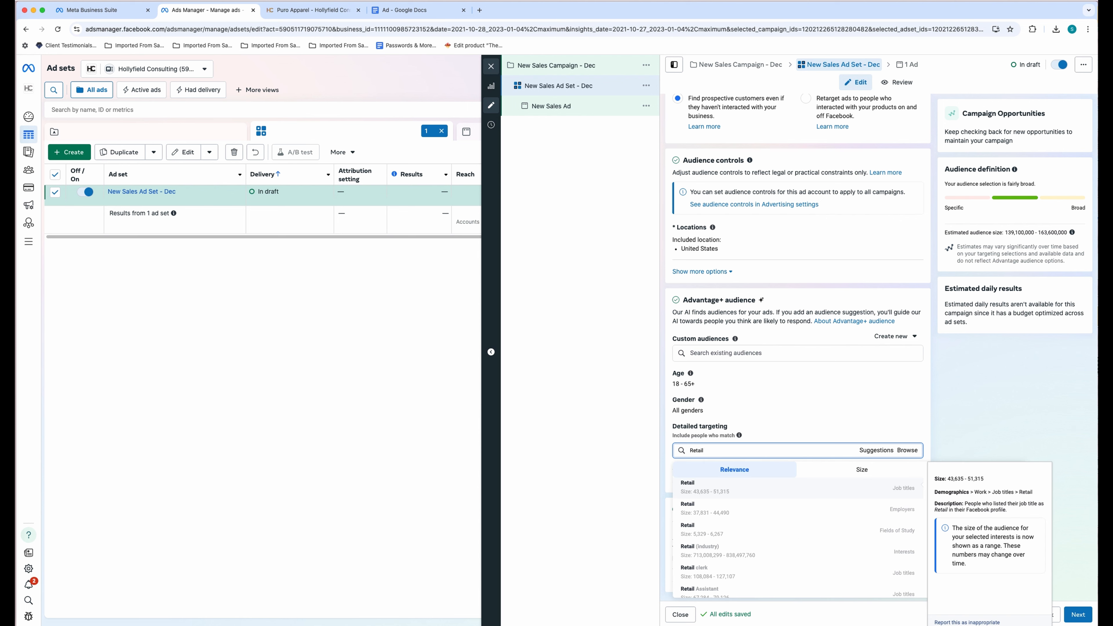
scroll(789, 522, down, 5)
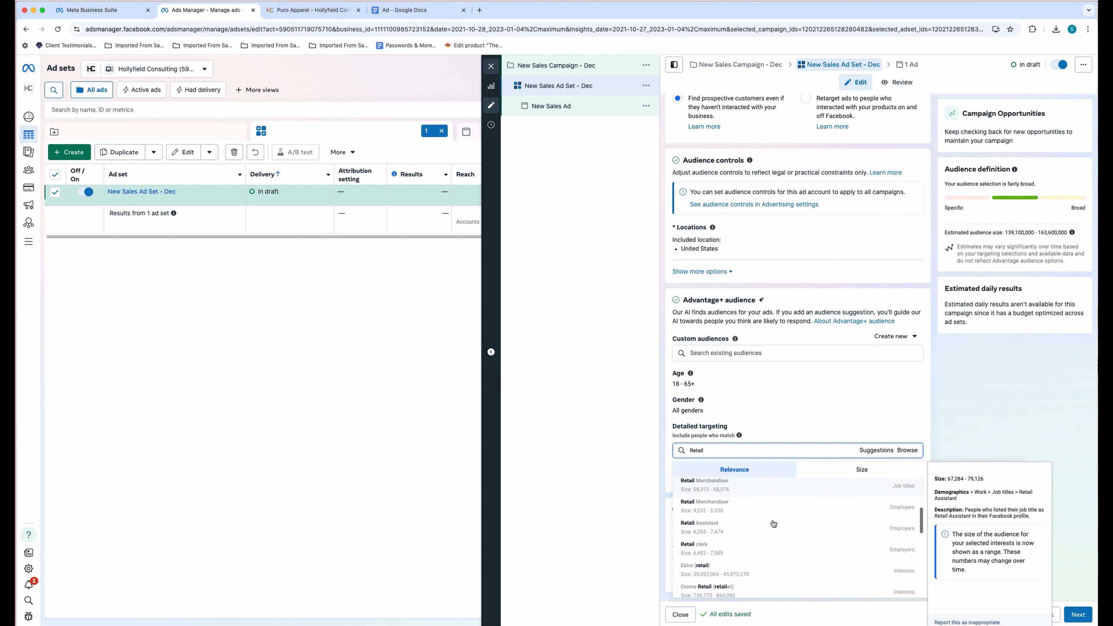
key(super+a)
text(shopp)
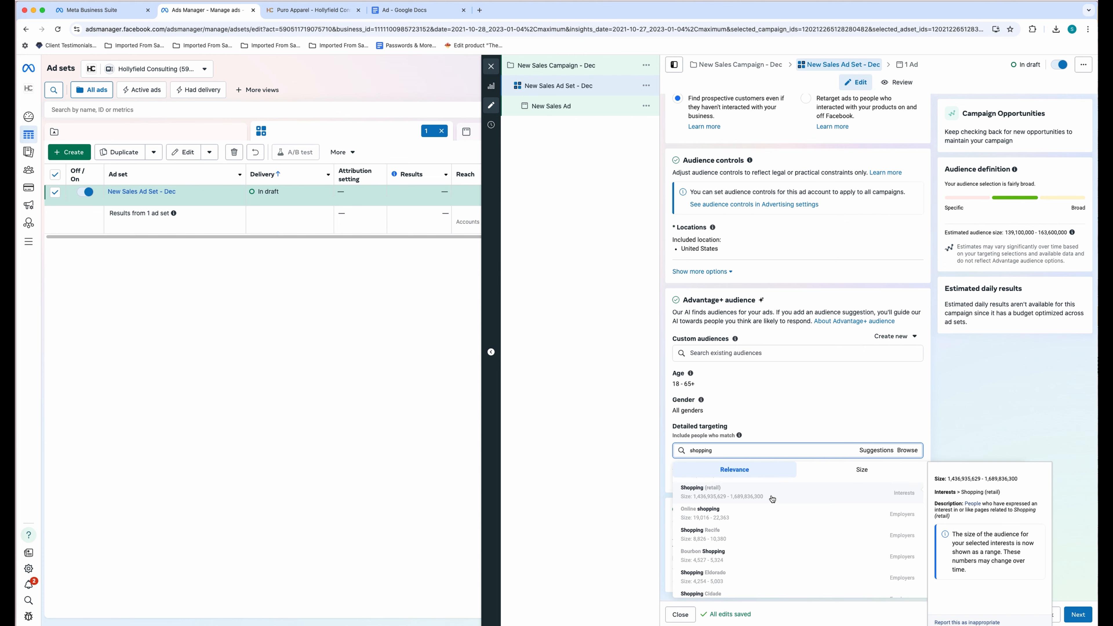
- Add Shopping (retail) and Engaged Shoppers from Purchase behavior to detailed targeting
click(773, 499)
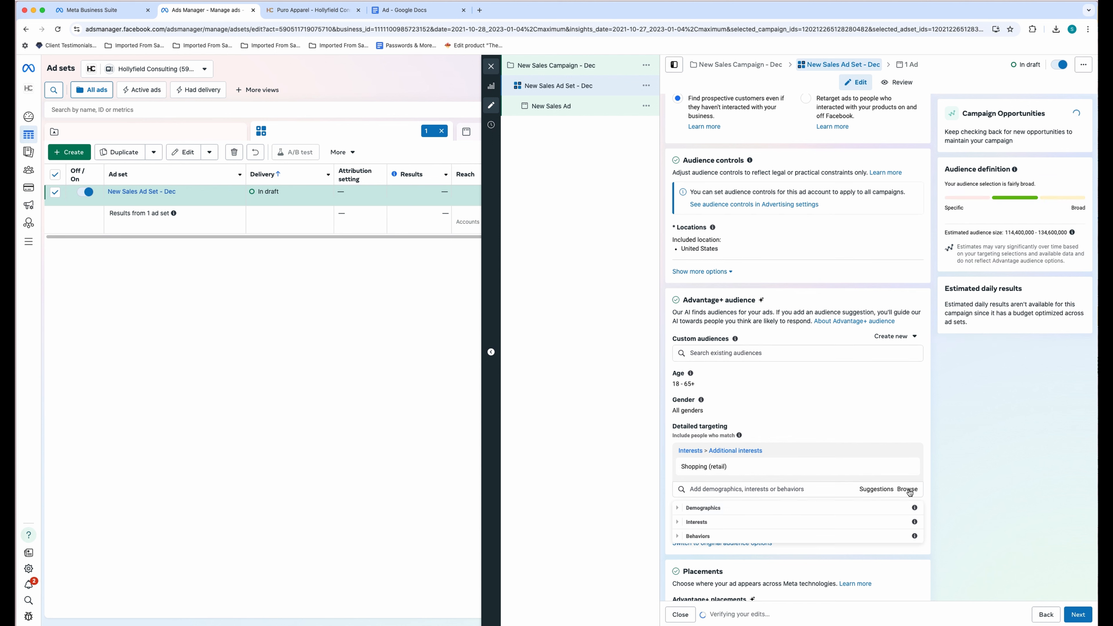
click(679, 536)
click(723, 588)
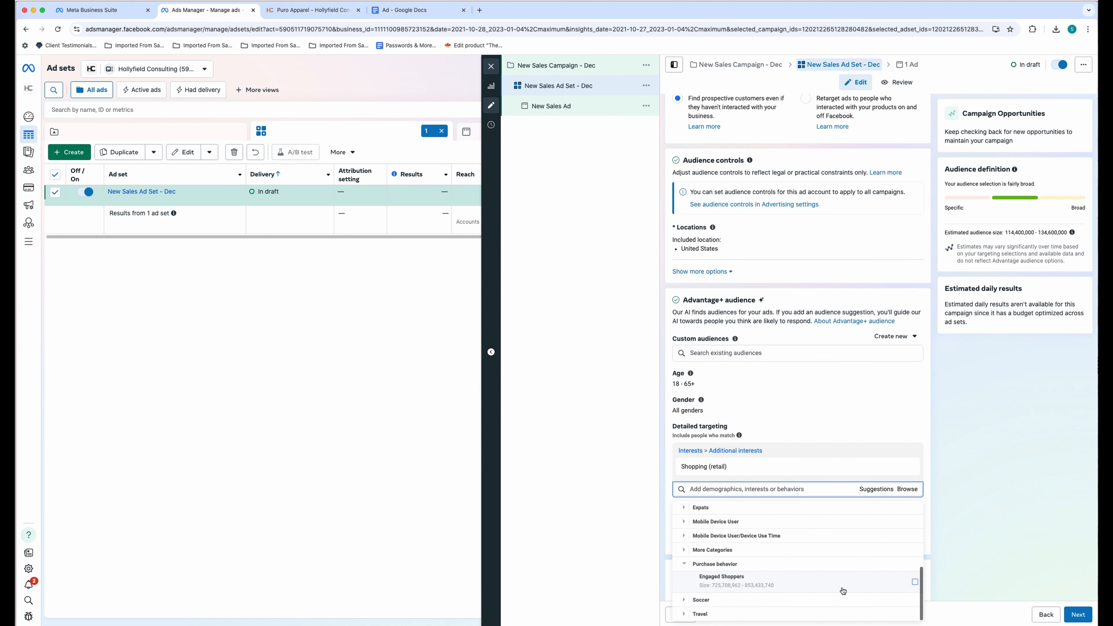
click(915, 584)
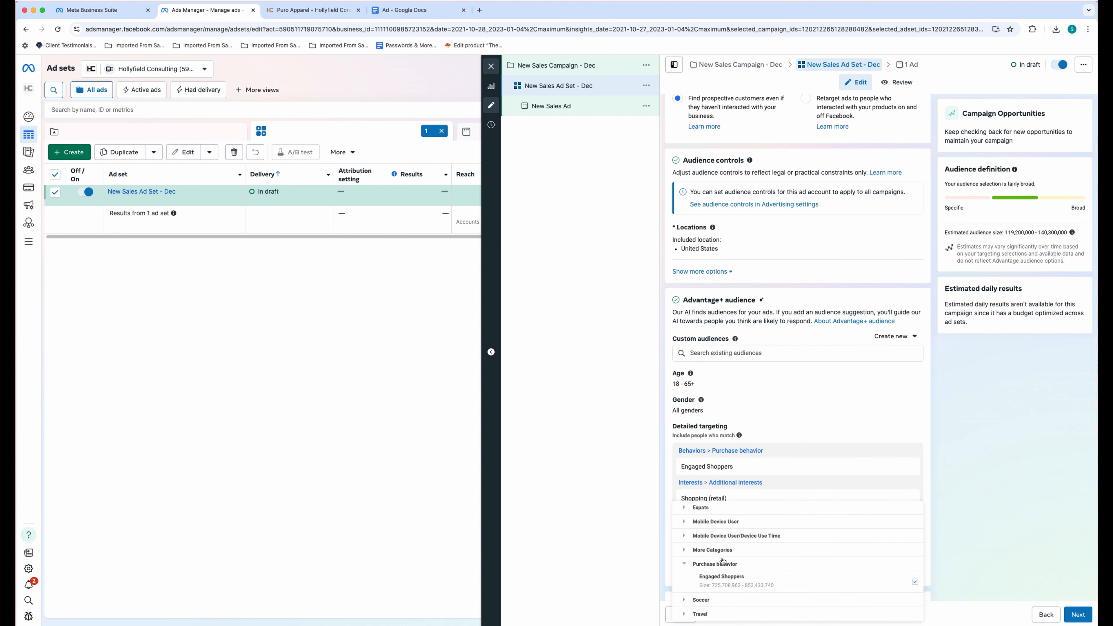
- Browse the Digital activities, Purchase behavior and Demographics targeting categories
scroll(724, 563, up, 3)
scroll(724, 562, down, 1)
click(685, 557)
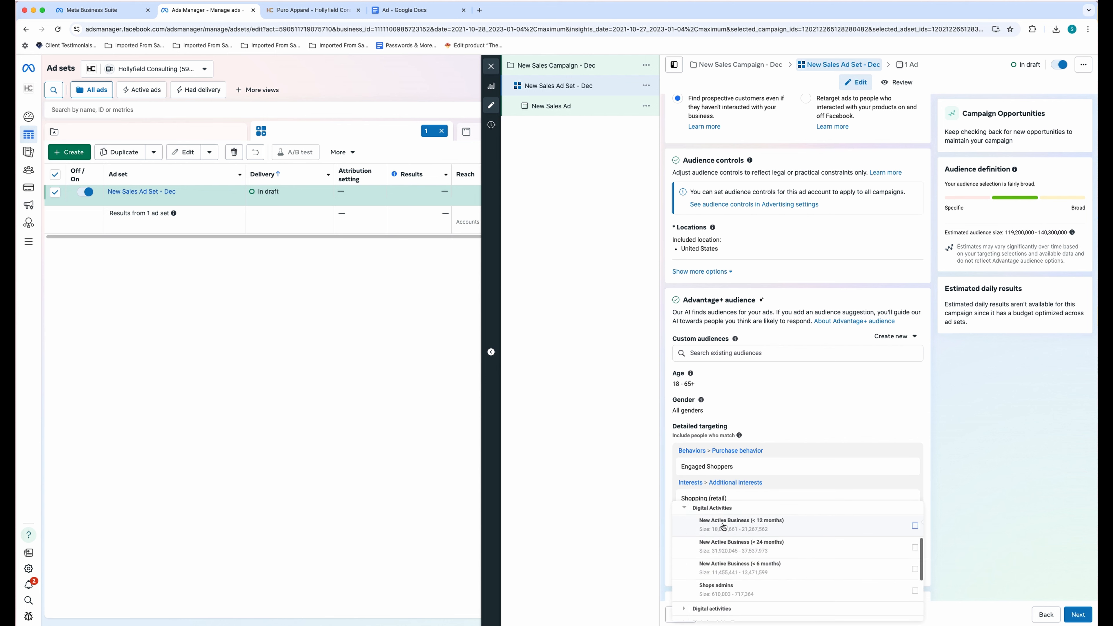
scroll(730, 589, down, 1)
click(710, 566)
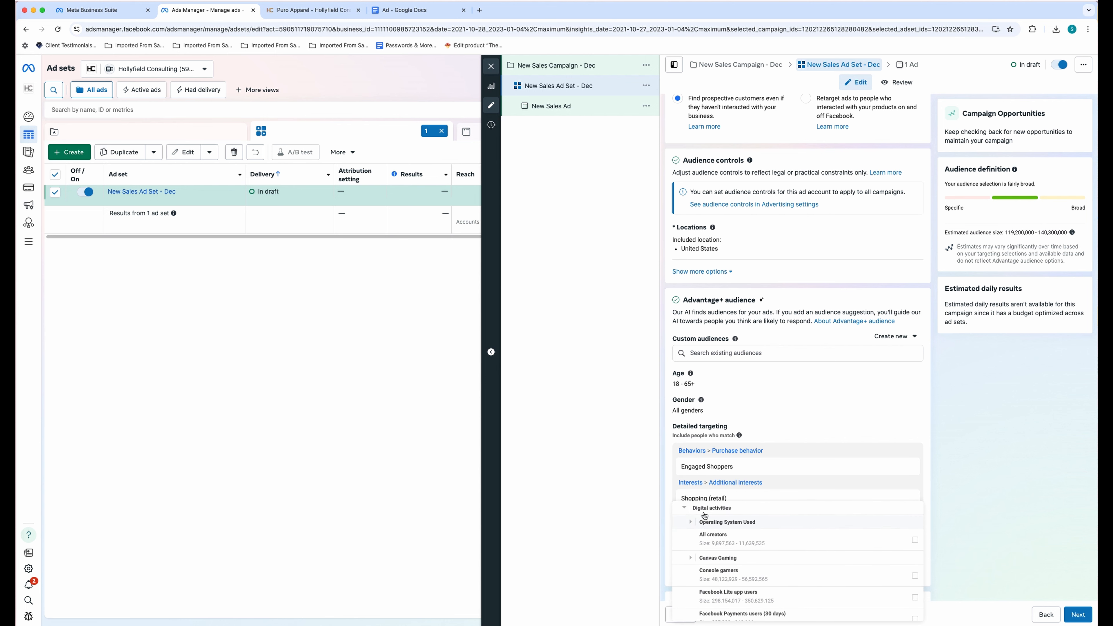
scroll(713, 546, down, 1)
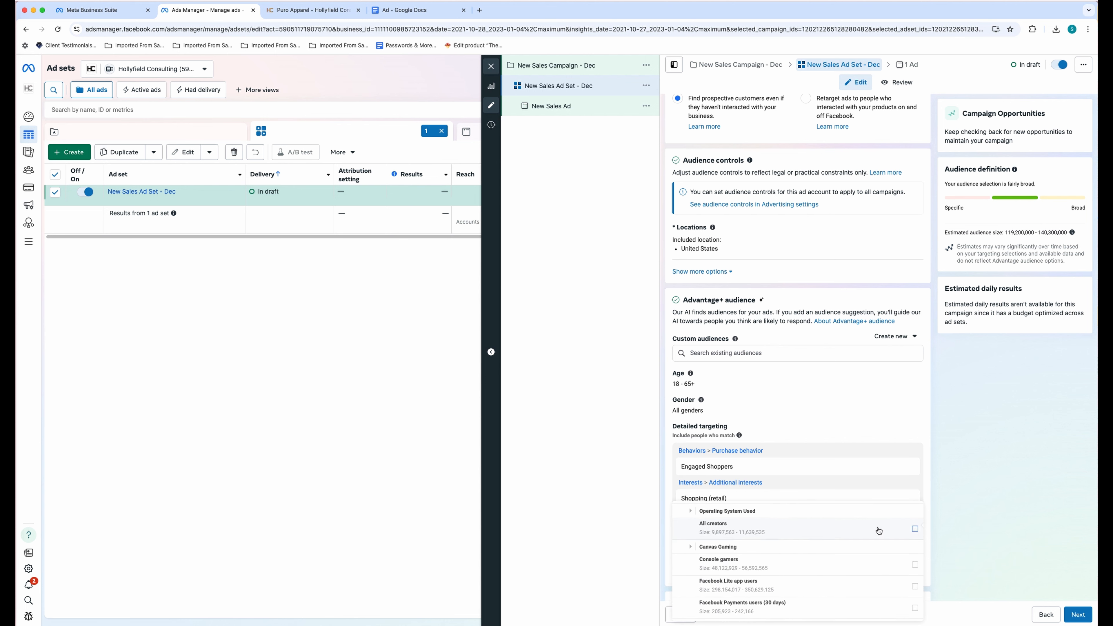
mouse_move(727, 540)
scroll(736, 538, down, 1)
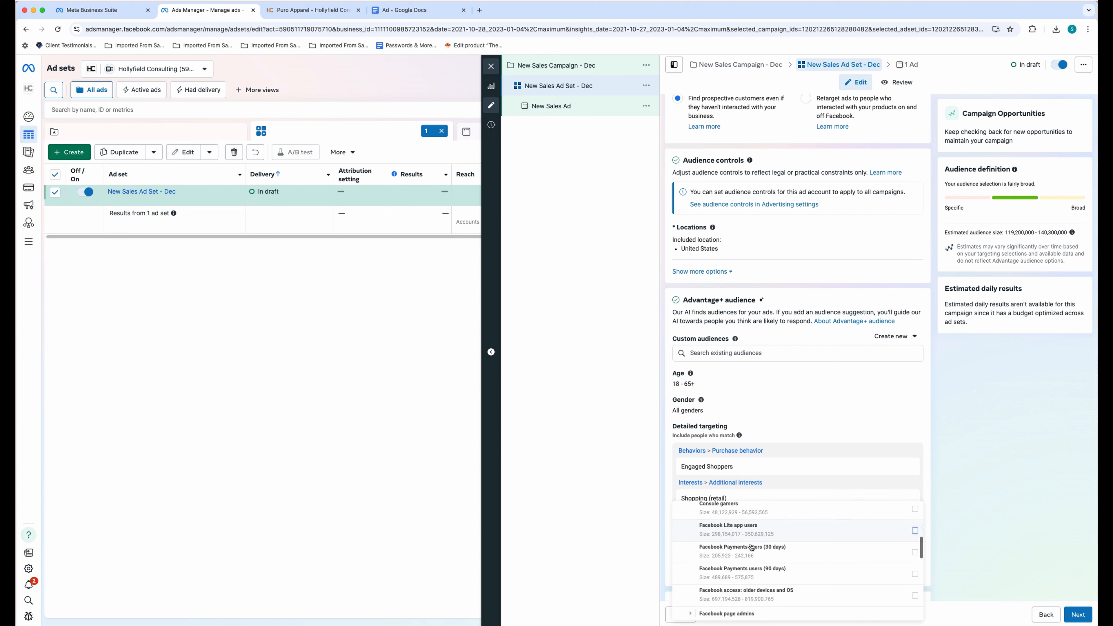
scroll(765, 561, down, 2)
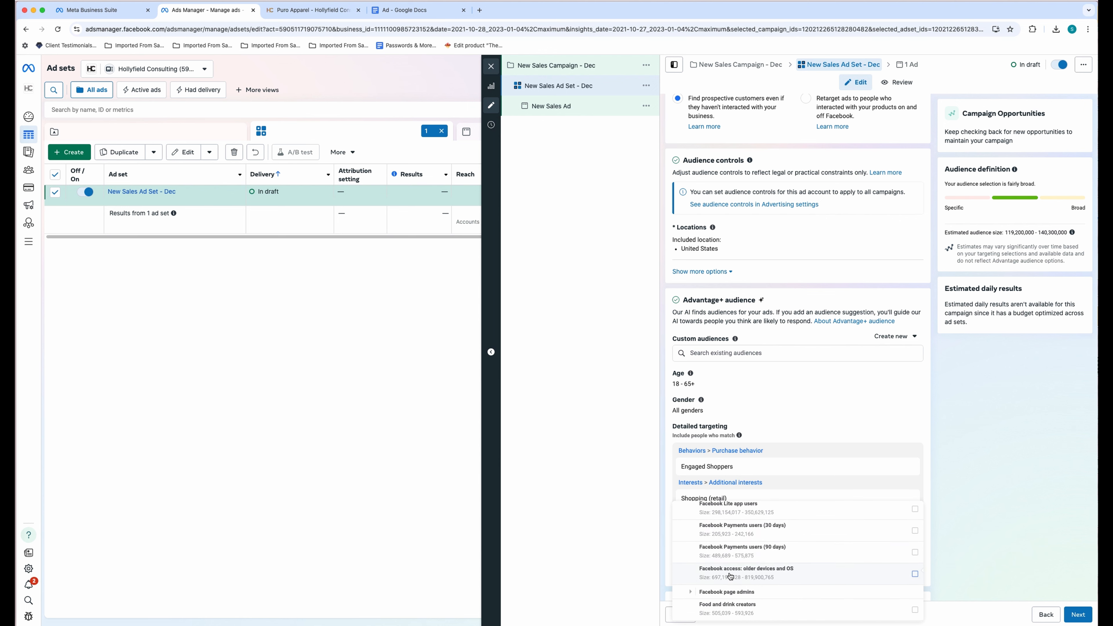
scroll(756, 552, down, 1)
scroll(715, 531, down, 2)
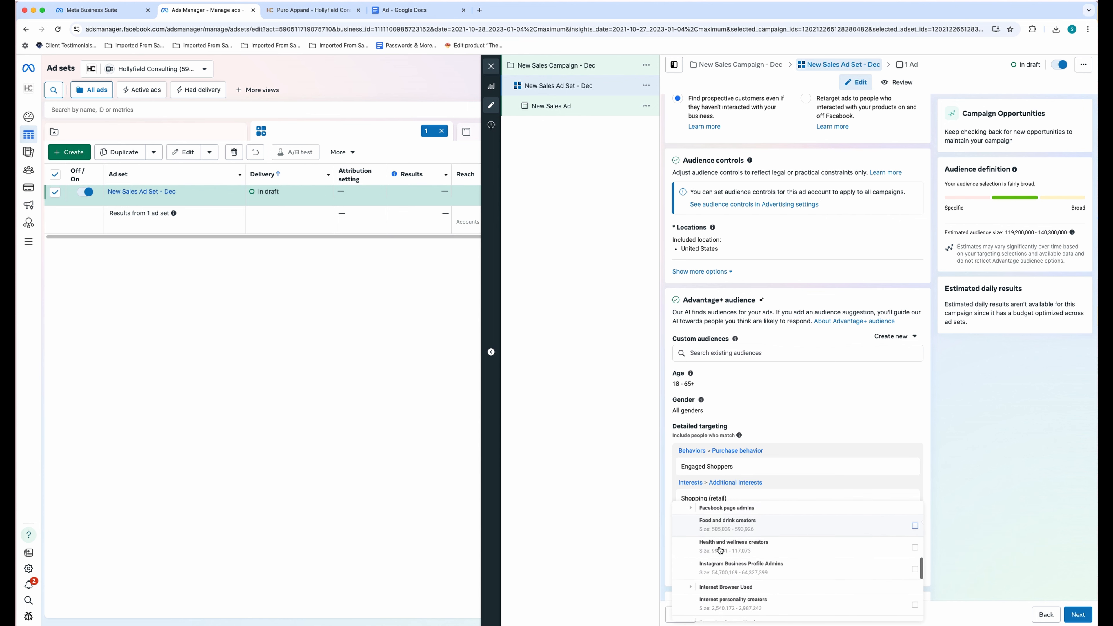
scroll(750, 549, down, 3)
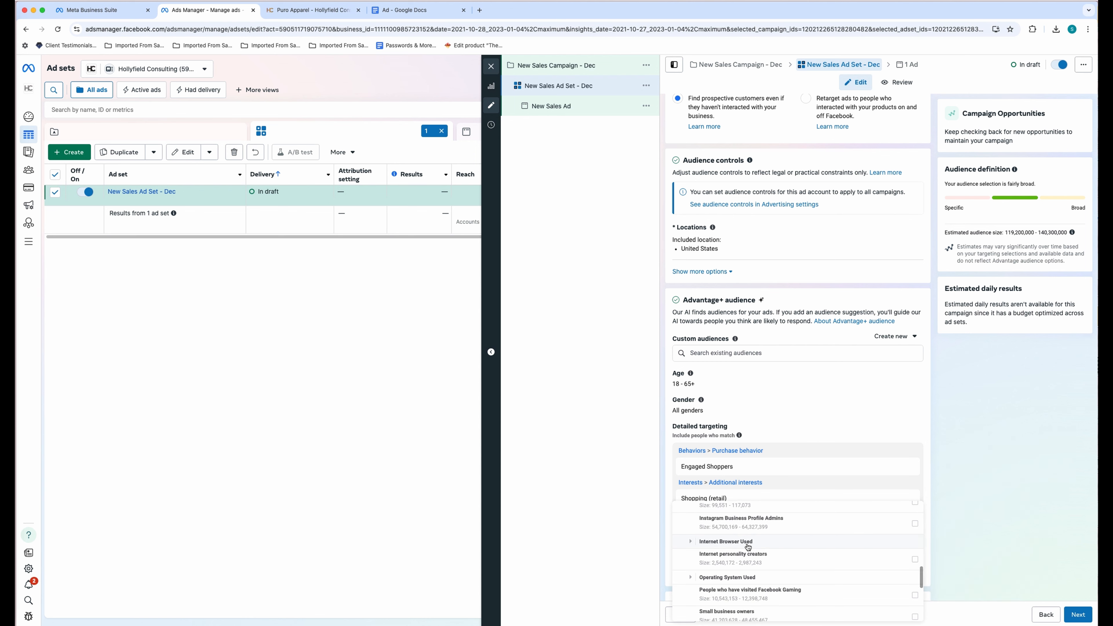
scroll(754, 549, down, 2)
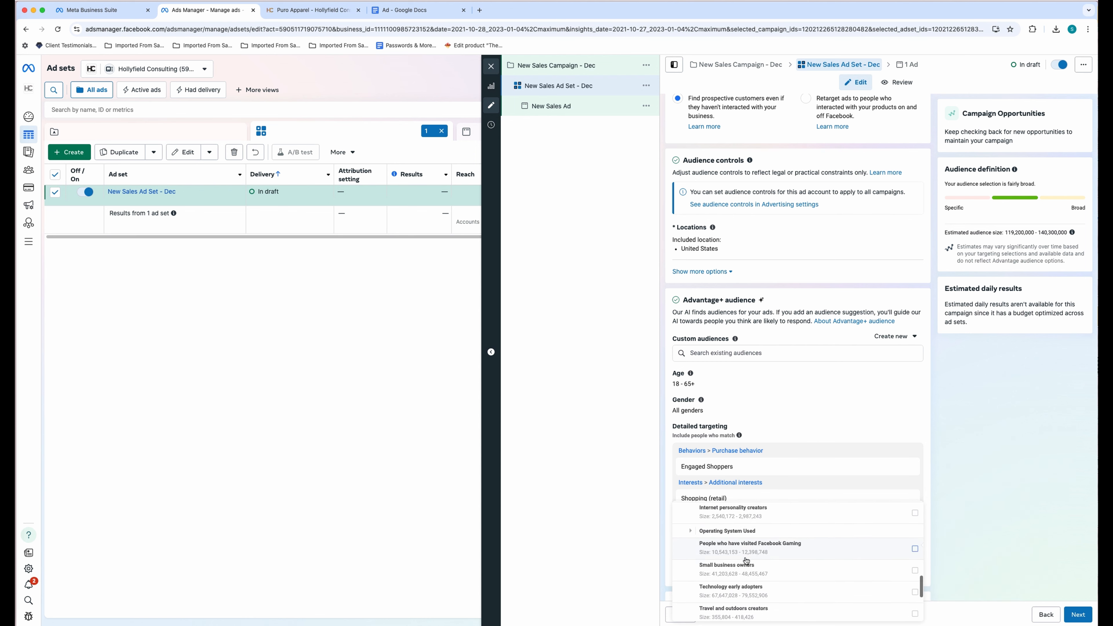
mouse_move(750, 575)
scroll(745, 570, down, 5)
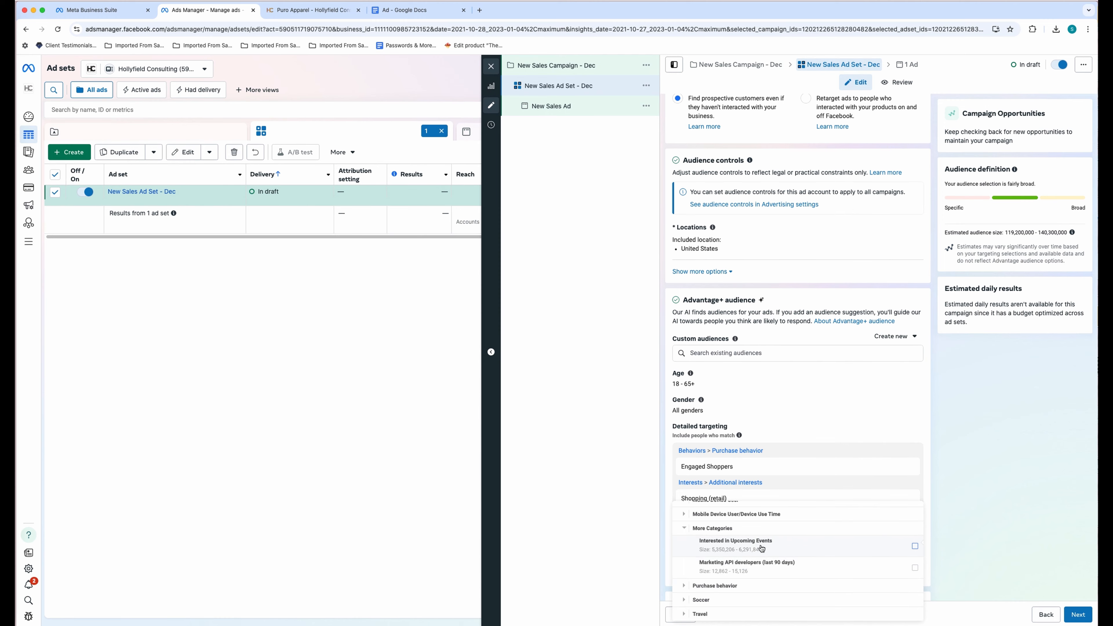
click(694, 585)
scroll(766, 559, up, 5)
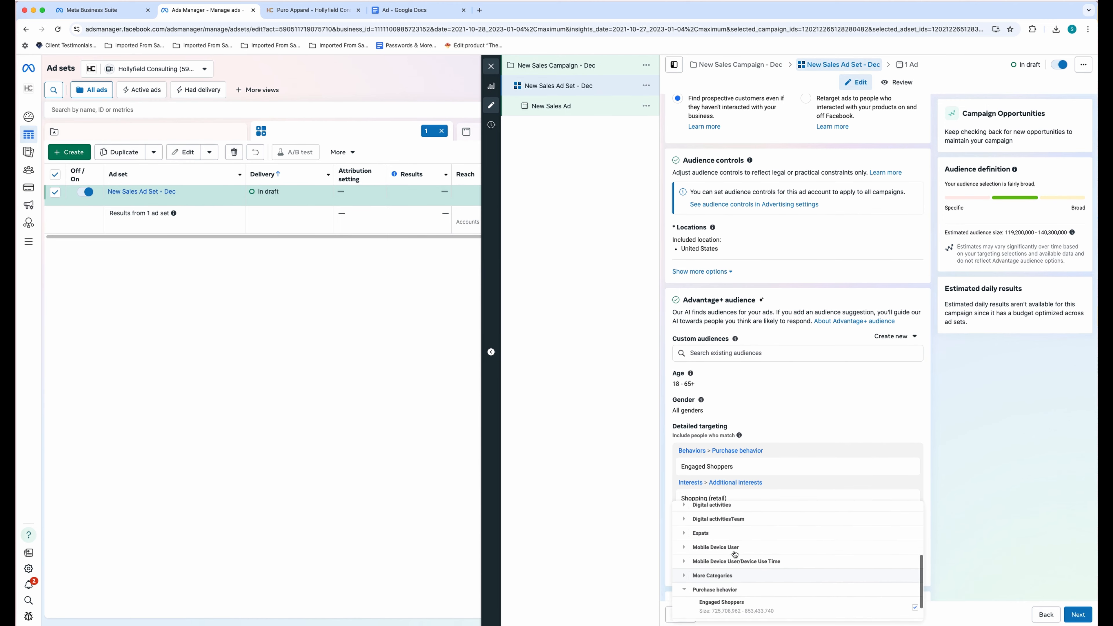
click(678, 509)
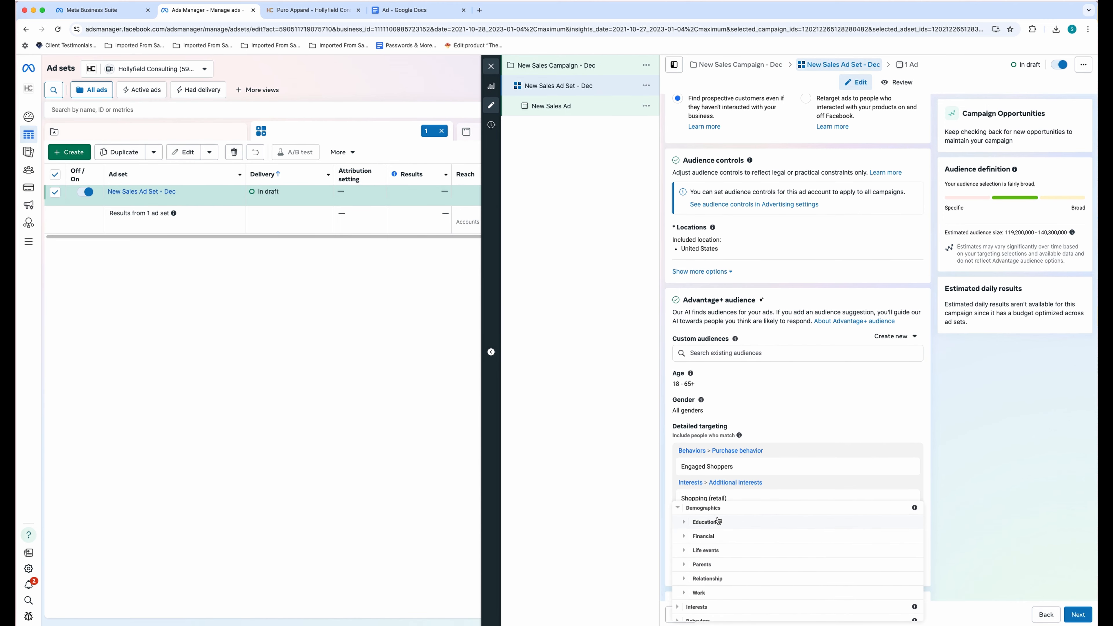
- Add OSU-Tulsa, Oklahoma City, UTRGV and McAllen, Texas to detailed targeting
click(766, 428)
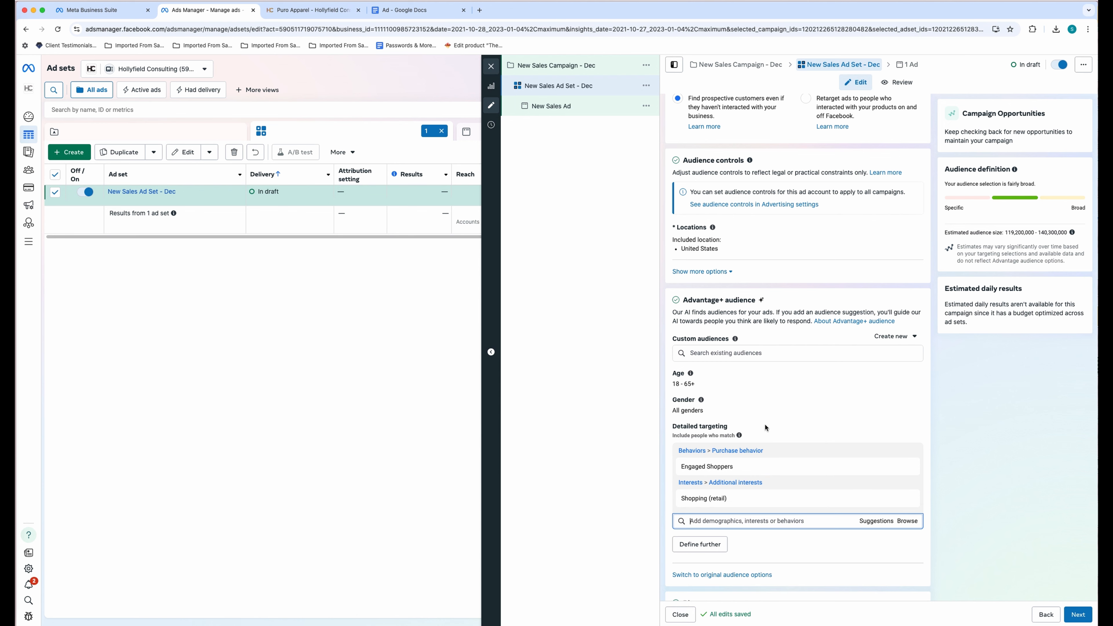
text(Tulsa)
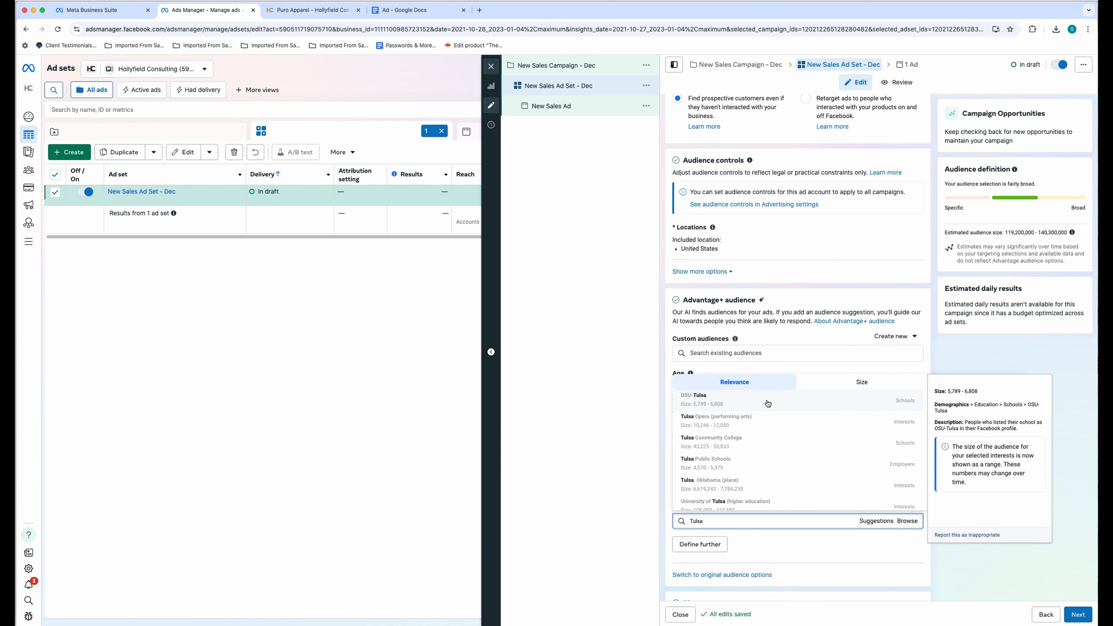
click(767, 402)
click(715, 546)
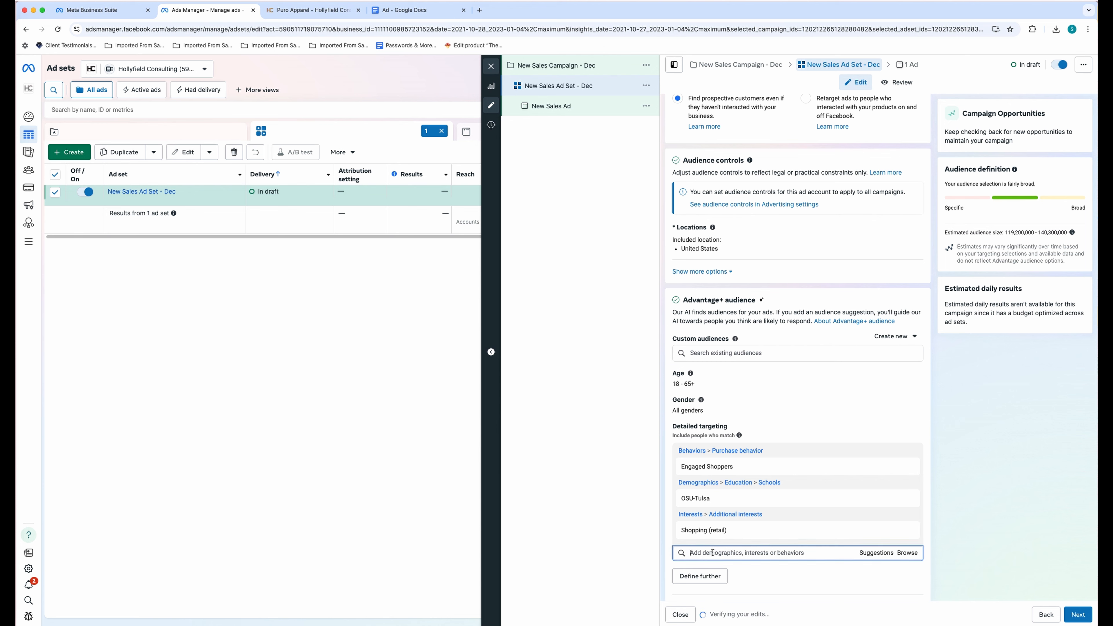
text(Oklaho)
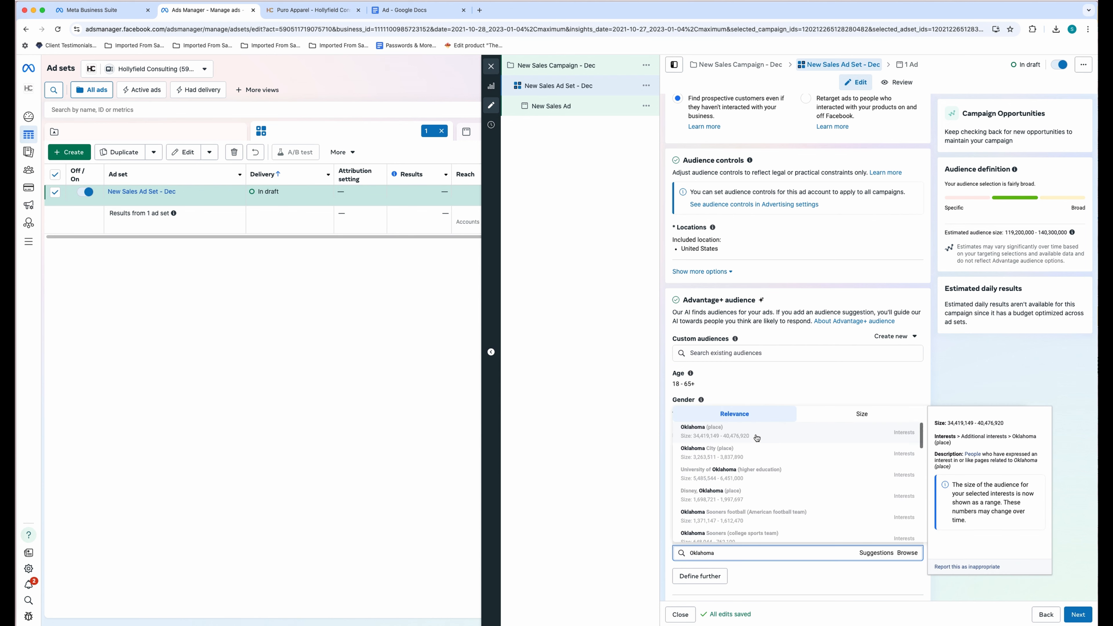
text(ma)
click(753, 455)
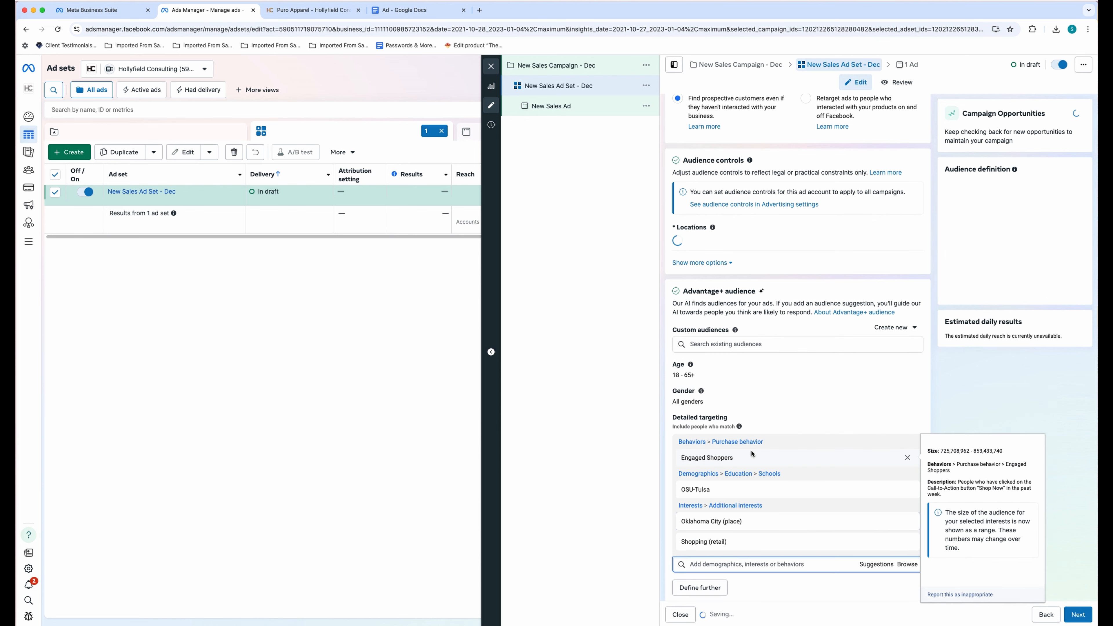
text(Rio G)
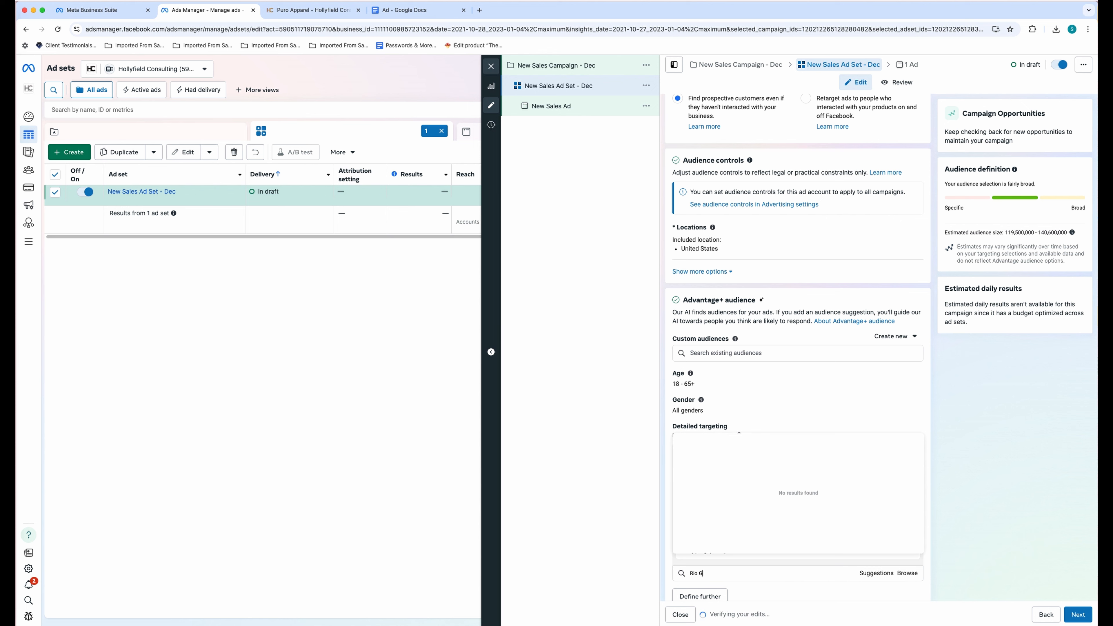
text(rande B)
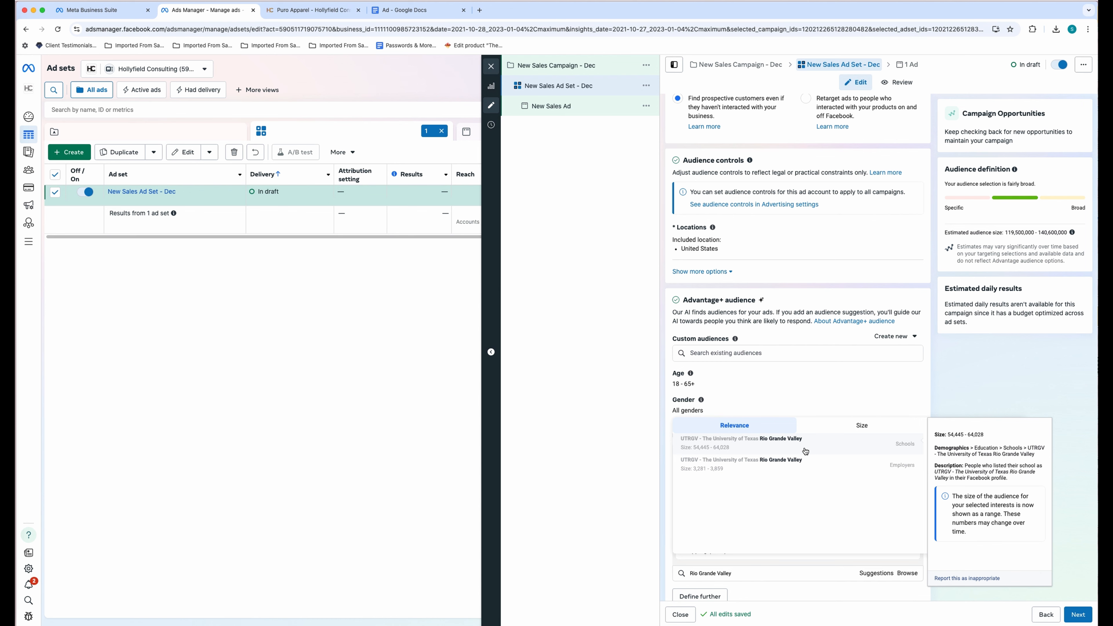
click(805, 447)
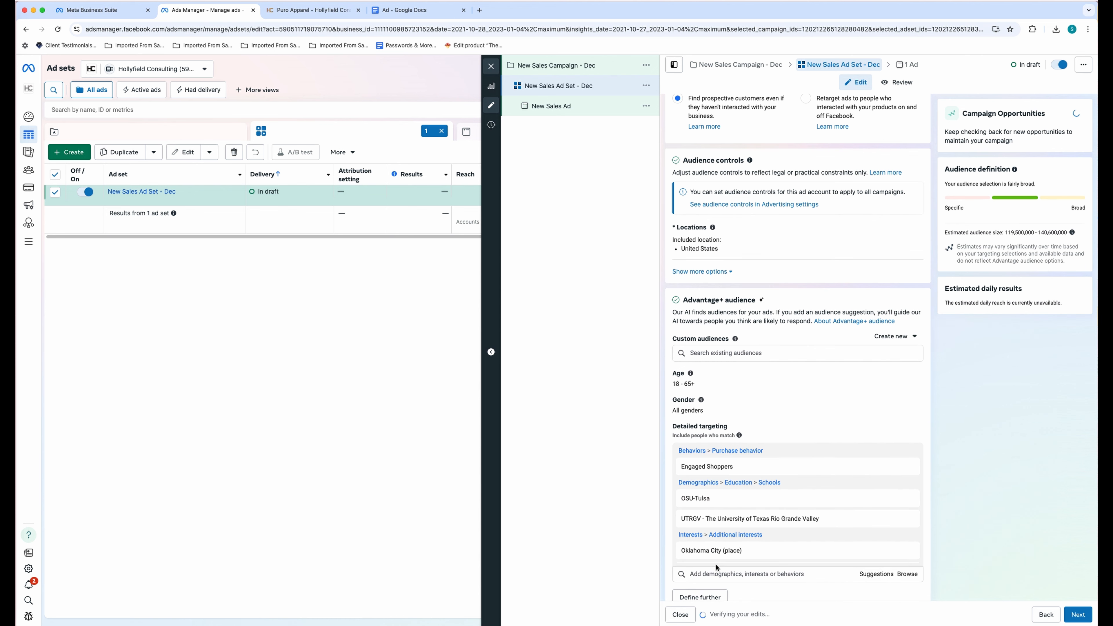
text(McAllen)
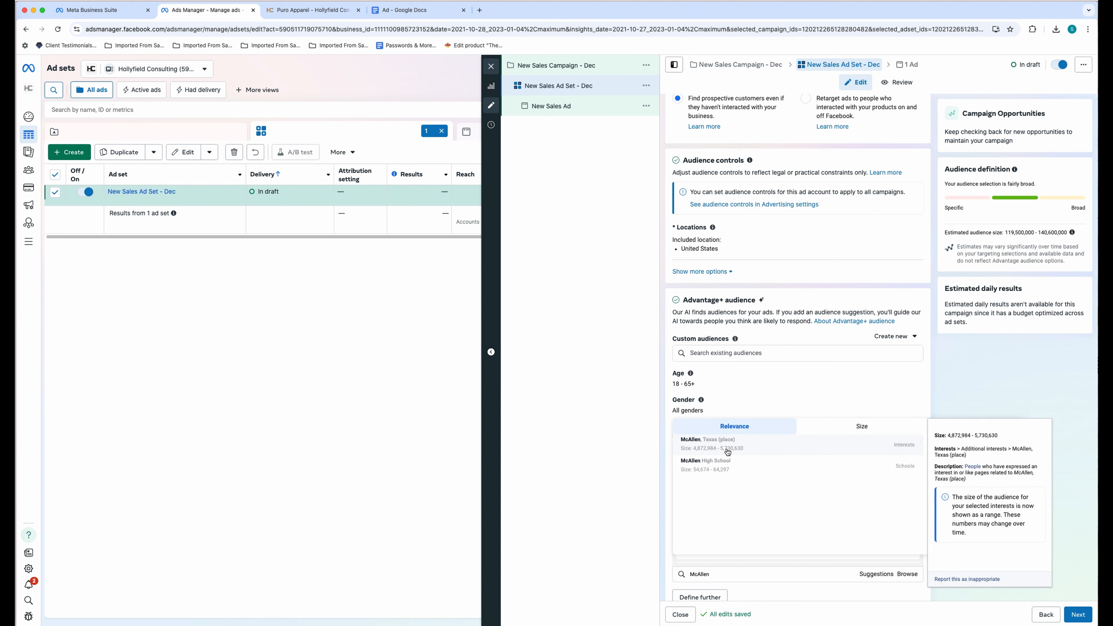
click(728, 452)
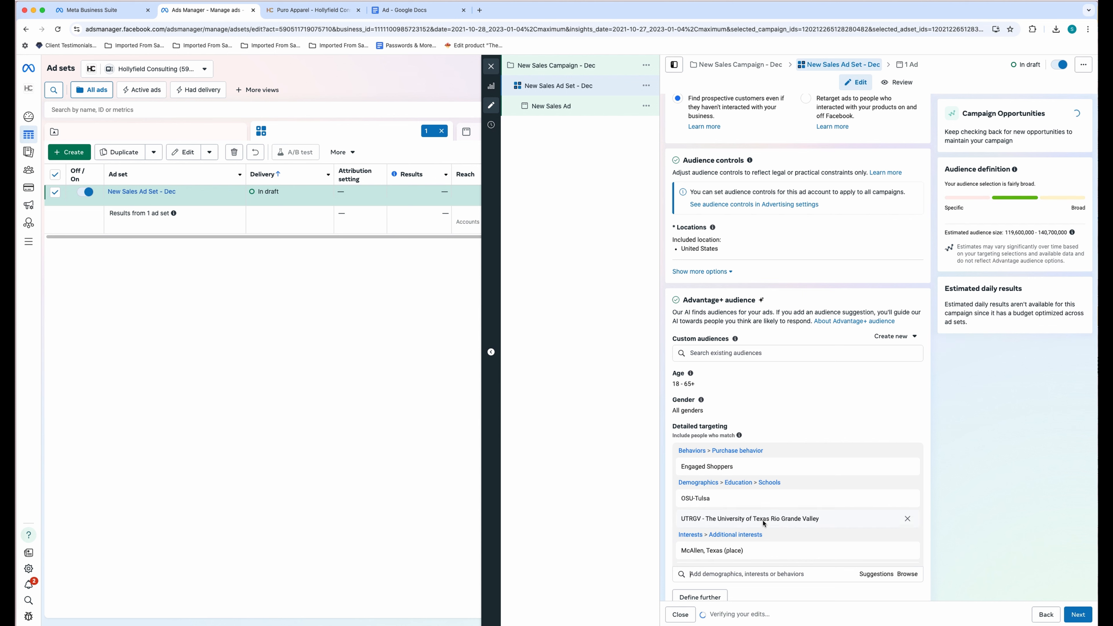
scroll(764, 524, down, 2)
click(738, 574)
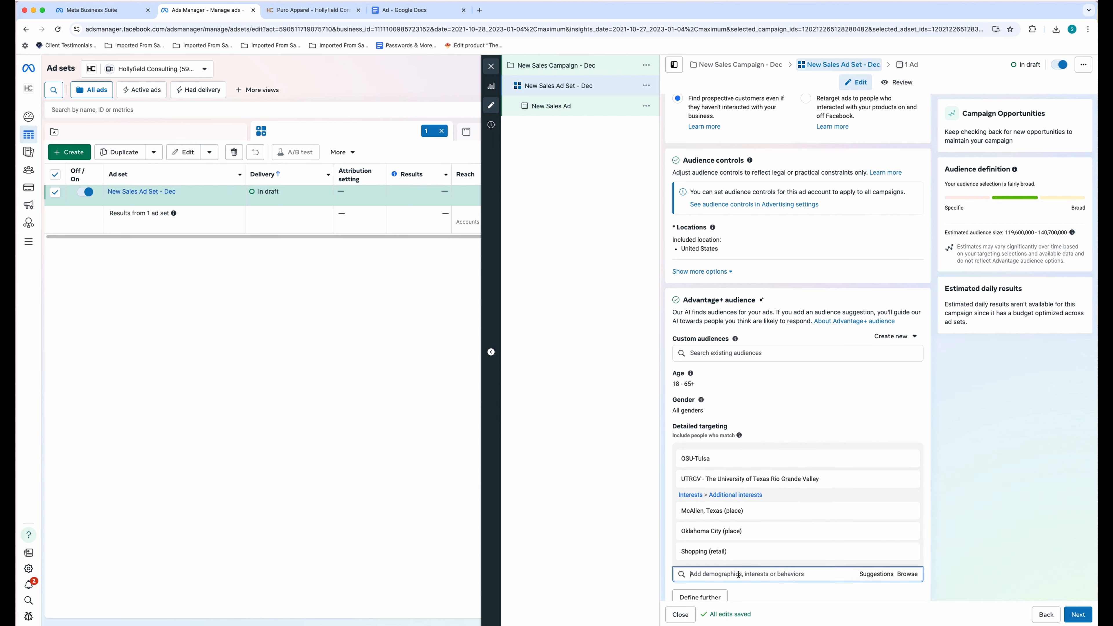
- Add Juan Gabriel, Tulsa, Oklahoma and Luis Miguel to detailed targeting
text(Juan)
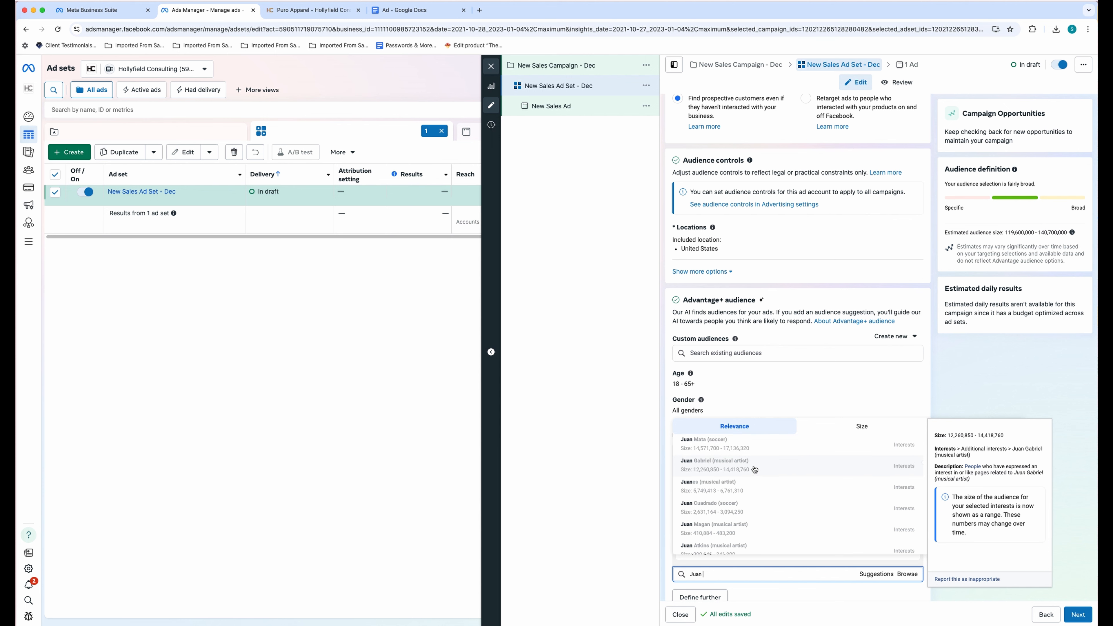
click(754, 468)
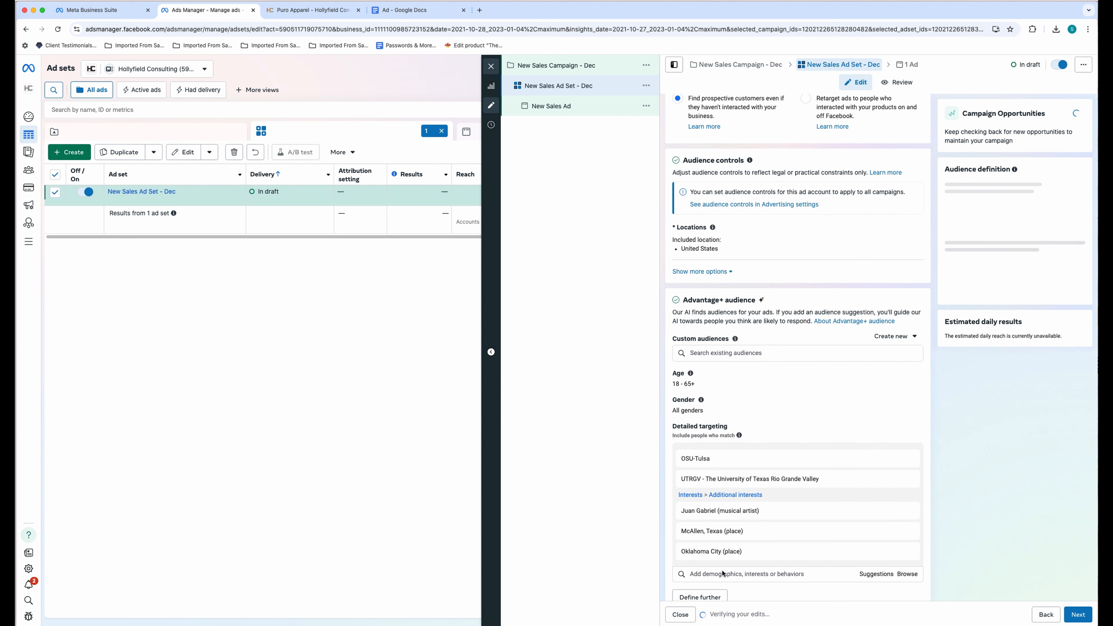
click(707, 574)
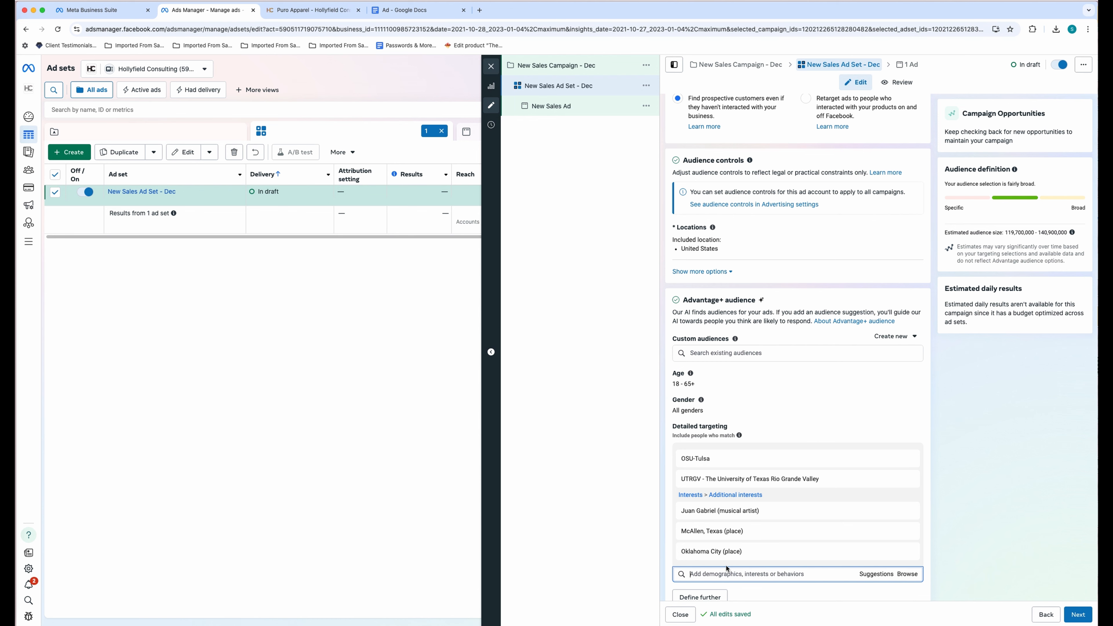
click(869, 577)
scroll(973, 558, down, 3)
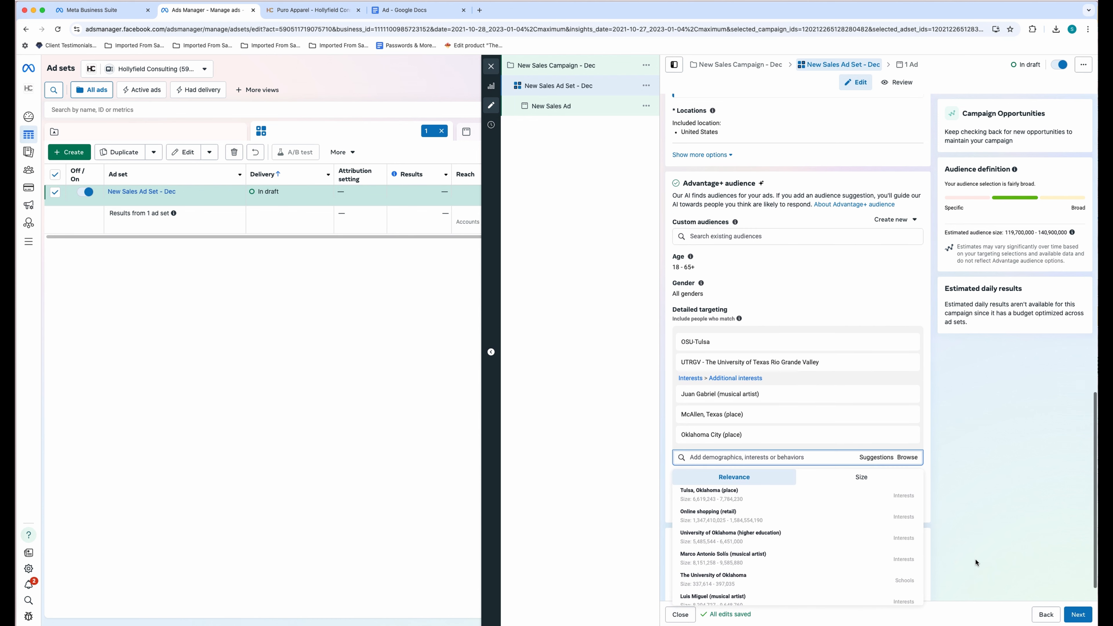
click(773, 505)
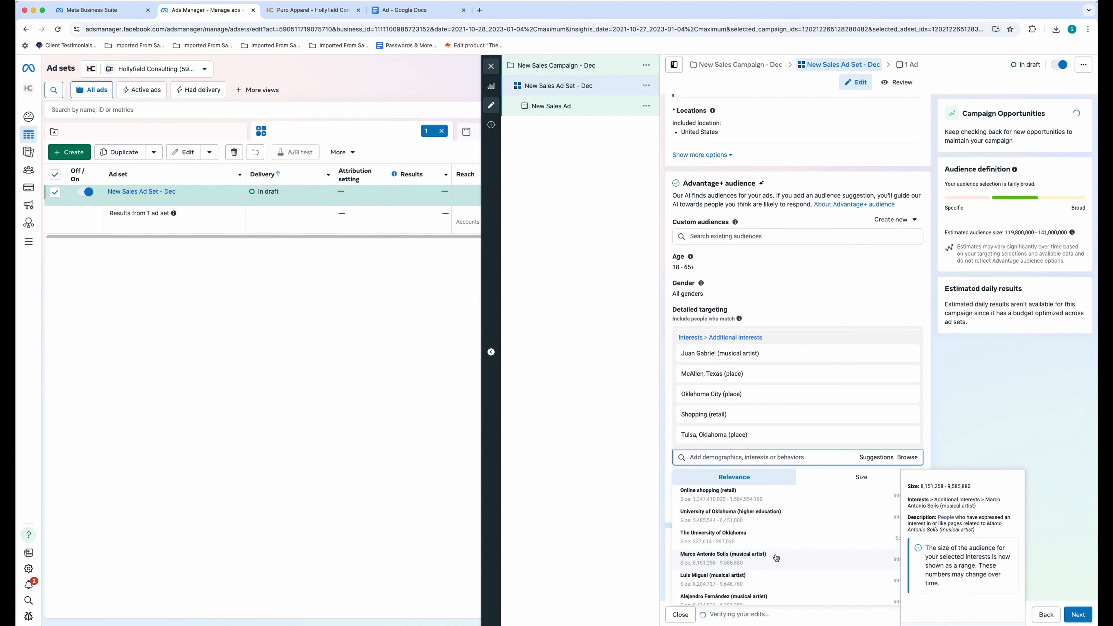
click(759, 578)
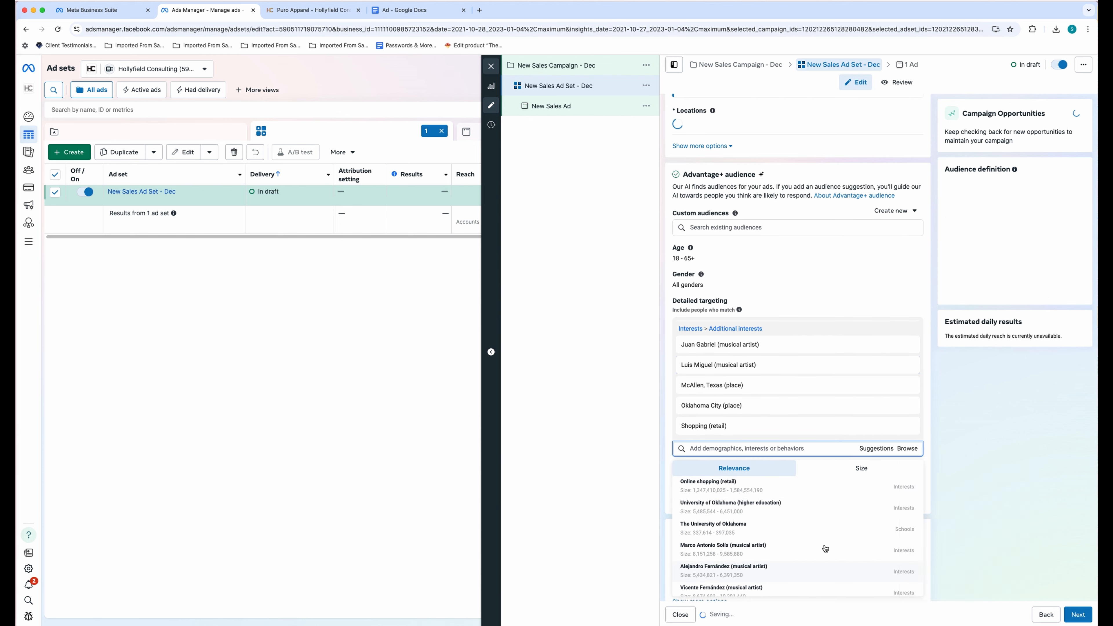
scroll(828, 549, down, 3)
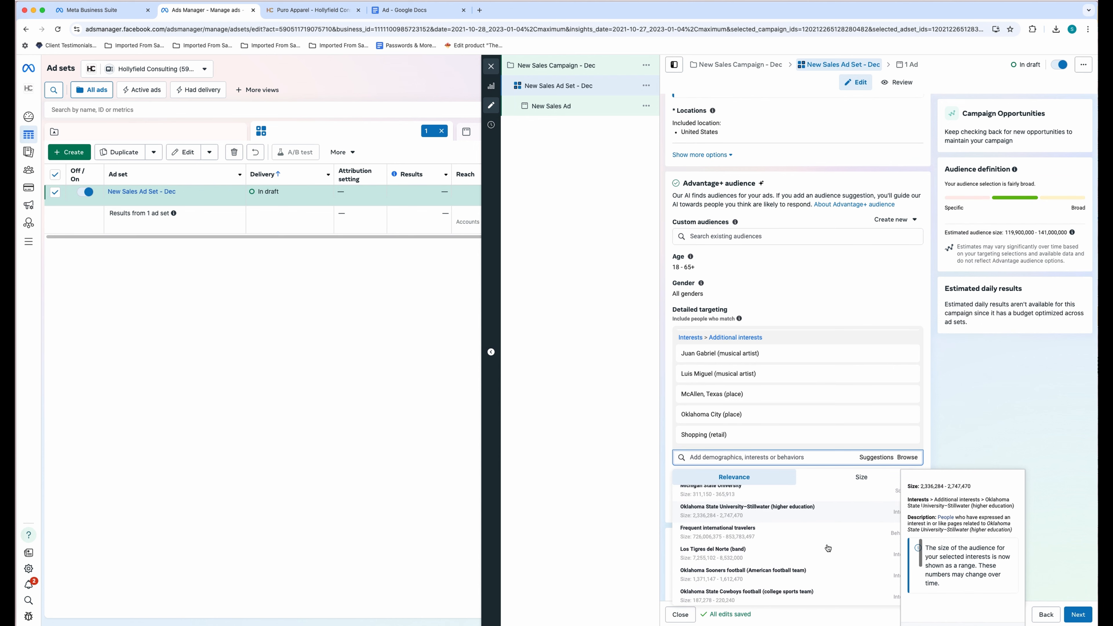
scroll(824, 544, down, 2)
- Add Shakira and Selena Gomez as interests, adding then removing Miley Cyrus
click(701, 458)
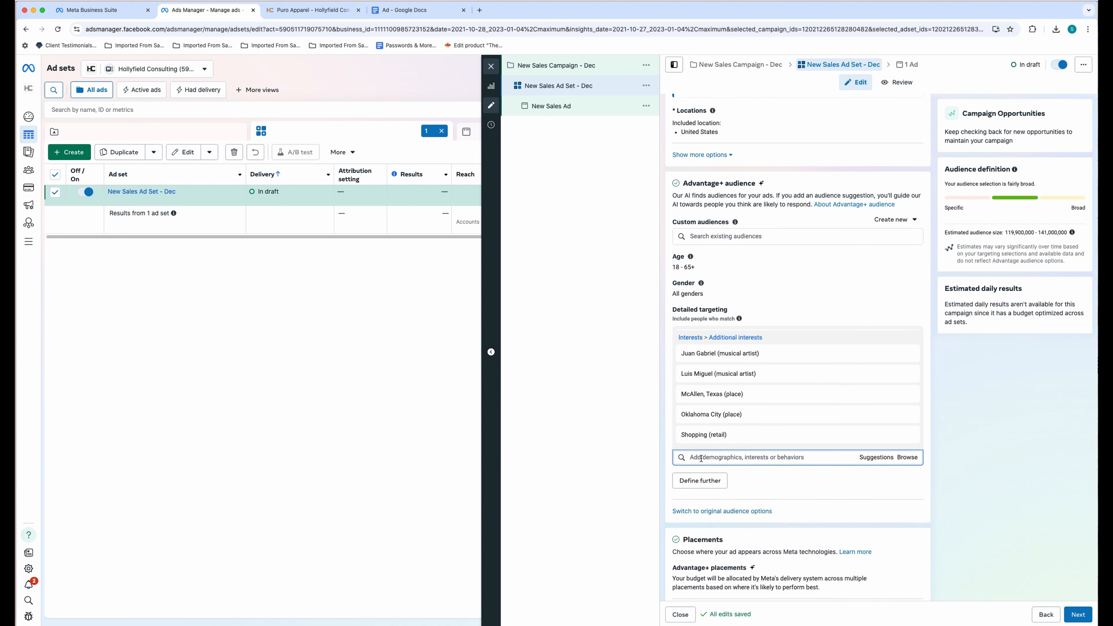
text(Shakira)
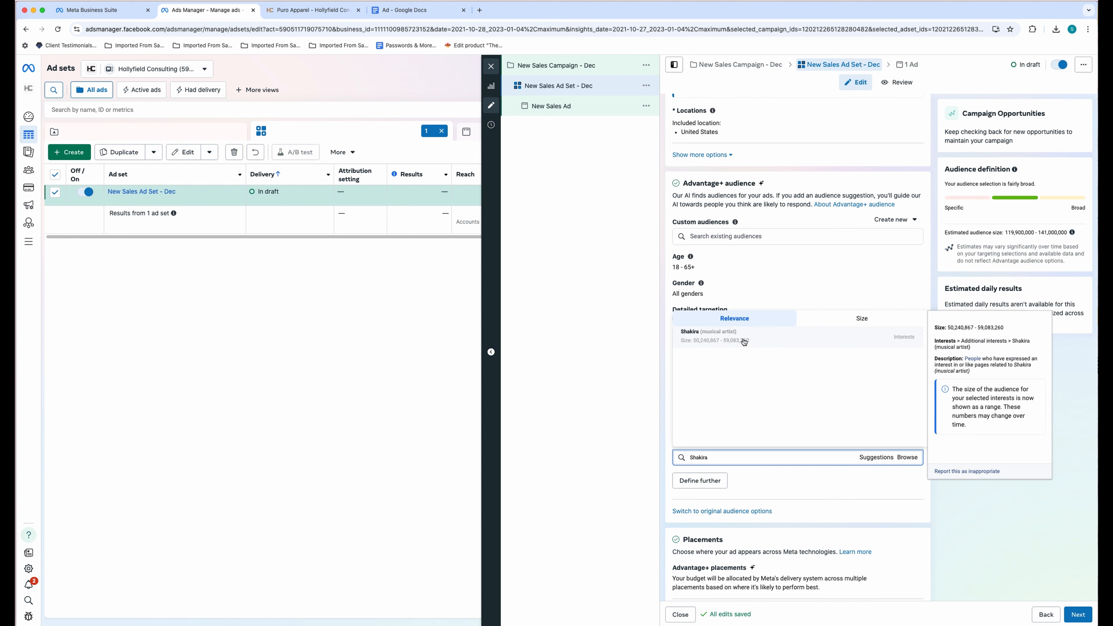
click(744, 341)
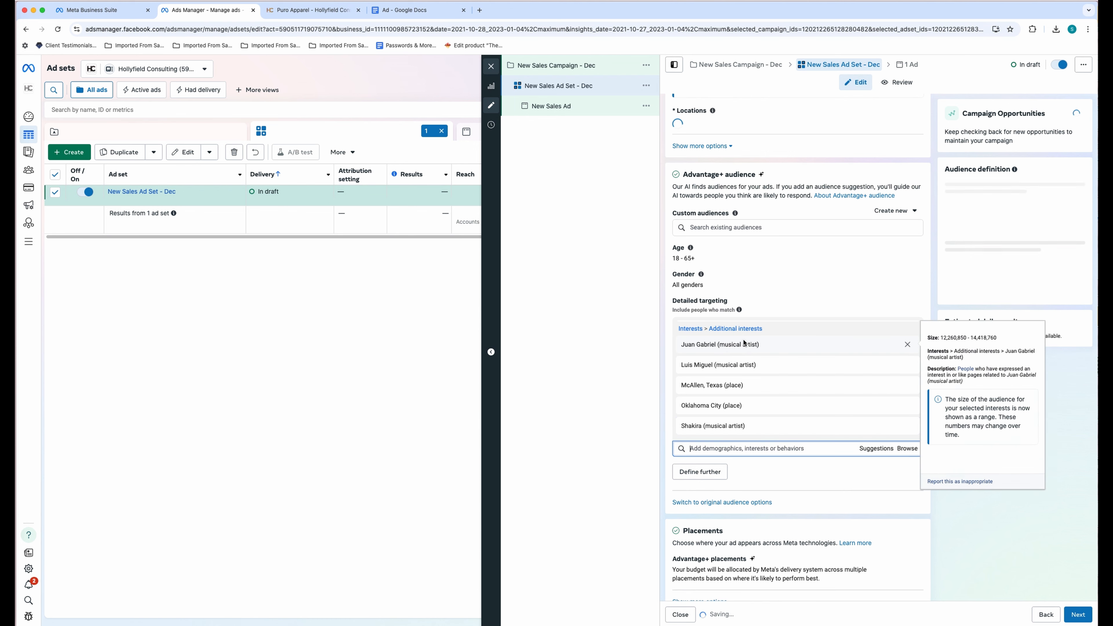
click(876, 458)
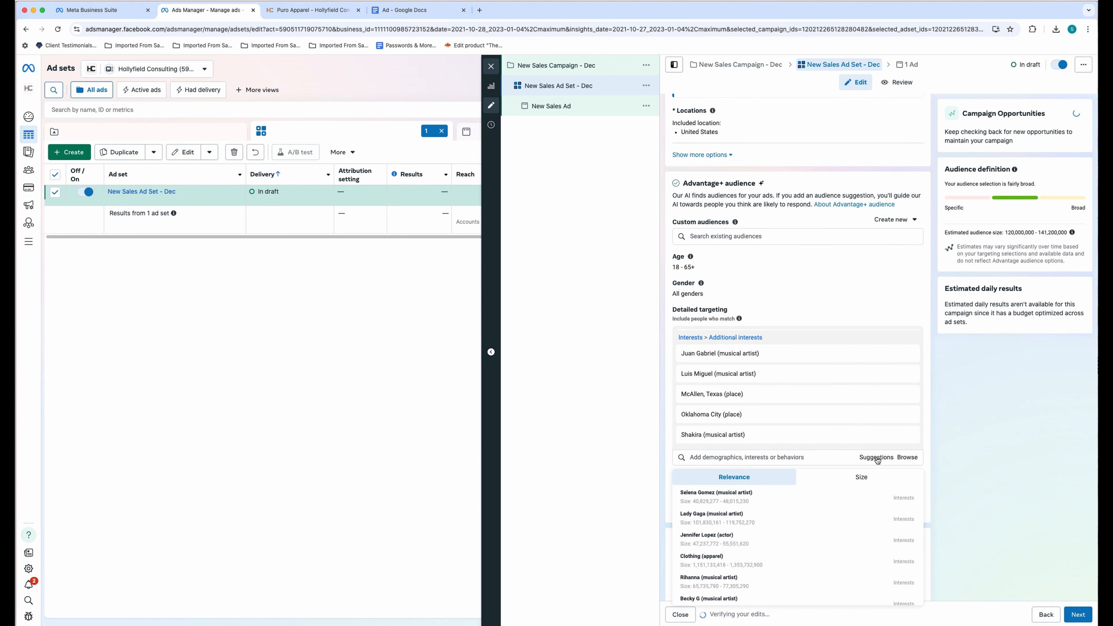
click(837, 499)
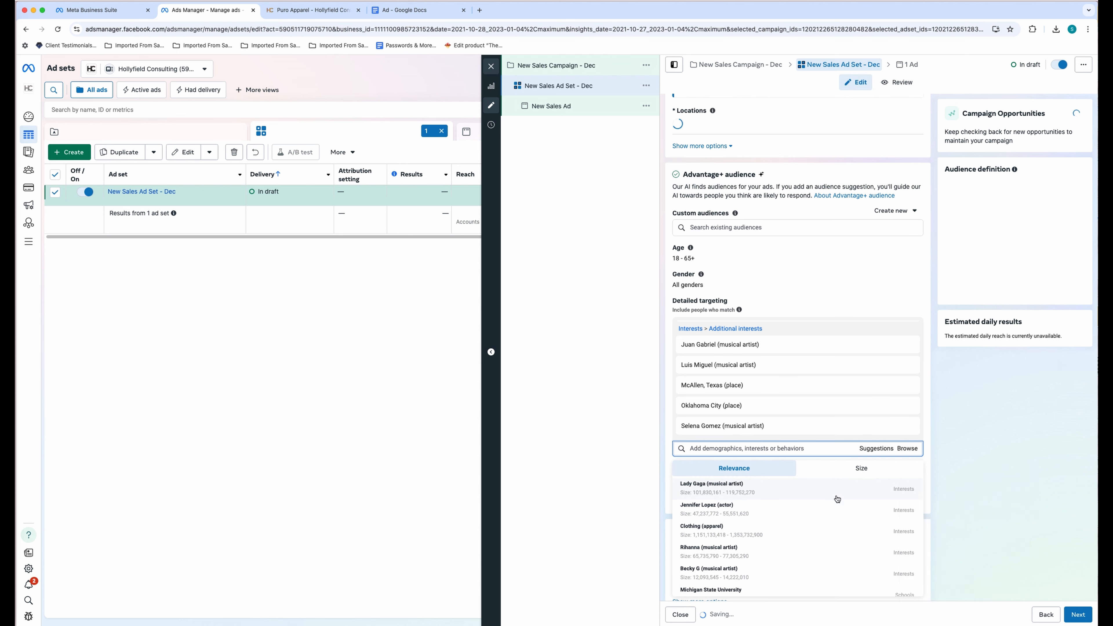
click(737, 520)
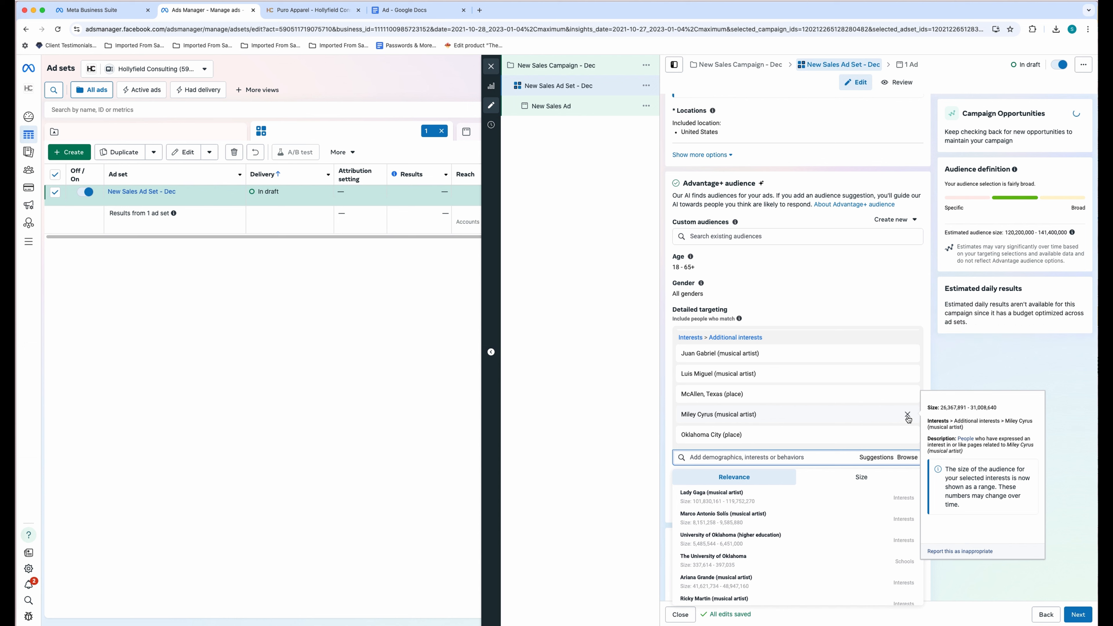
click(907, 415)
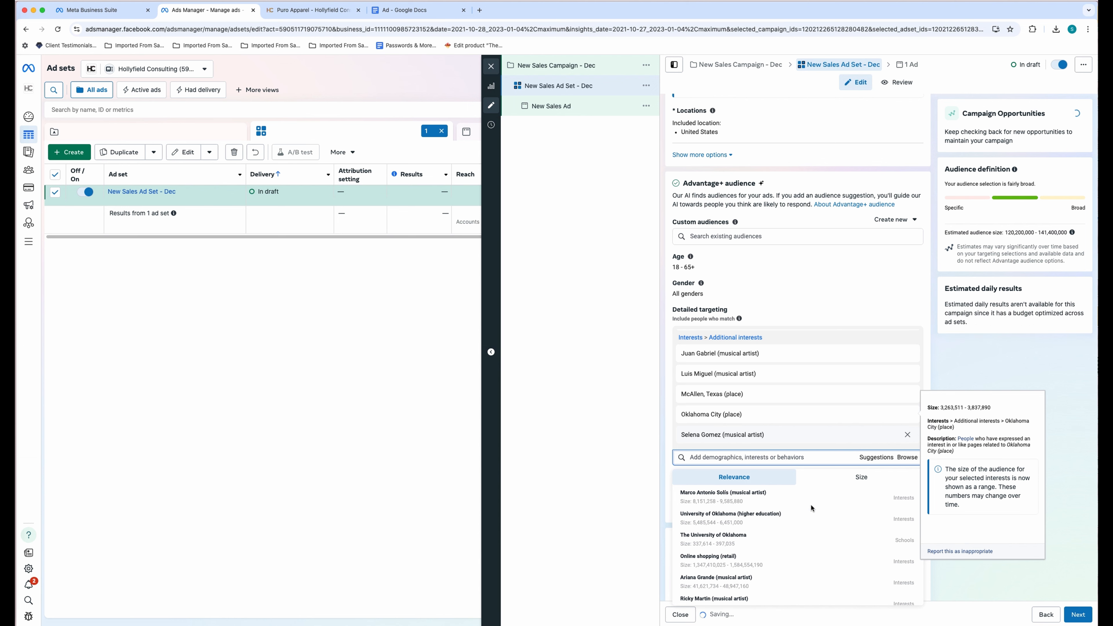
- Add Latin music, Reggaeton, Enrique Iglesias and Marc Anthony from the suggestions
scroll(824, 530, down, 3)
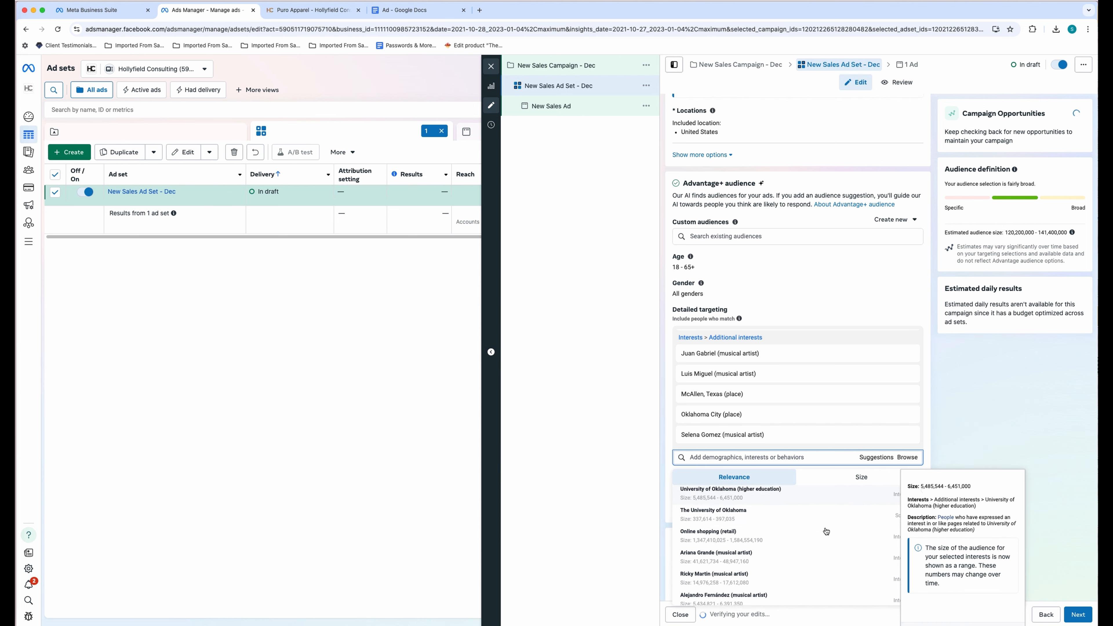
scroll(802, 517, down, 3)
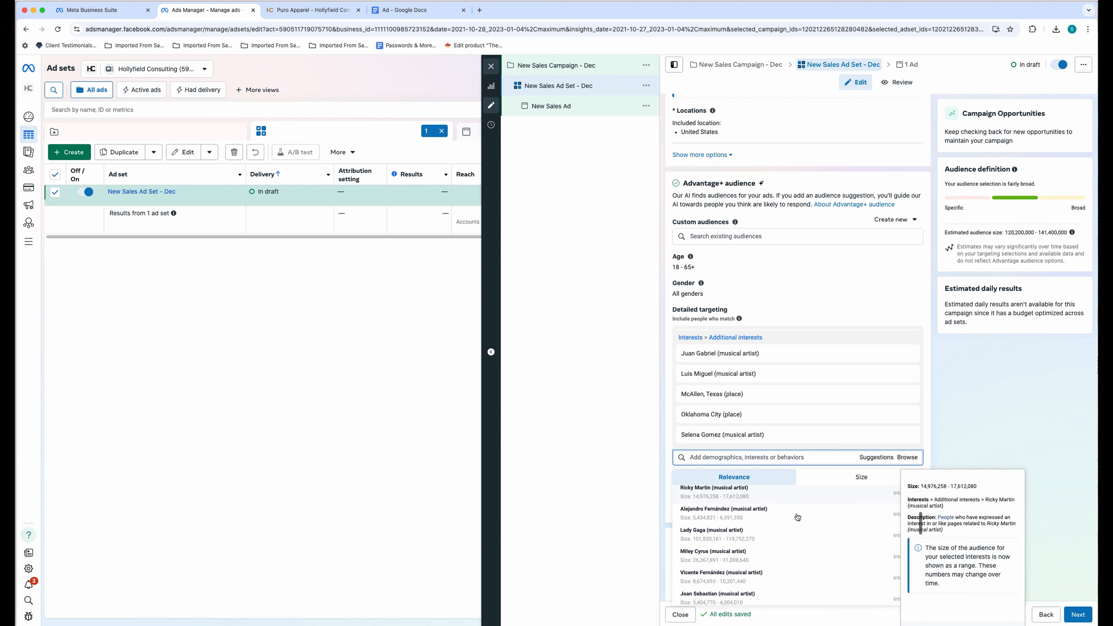
scroll(801, 518, down, 3)
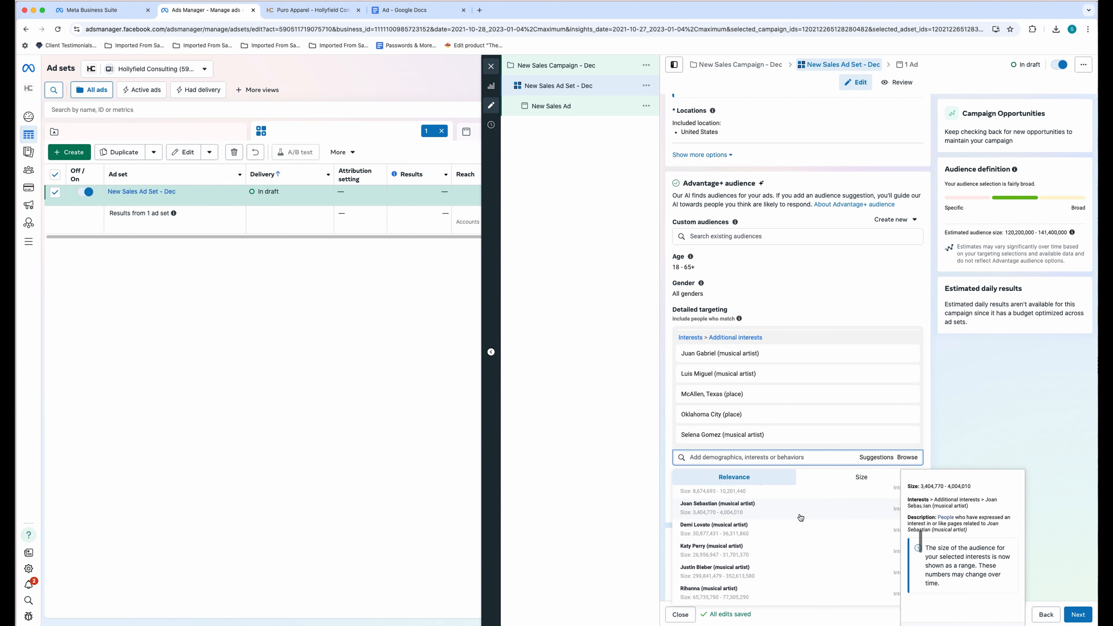
scroll(802, 517, down, 2)
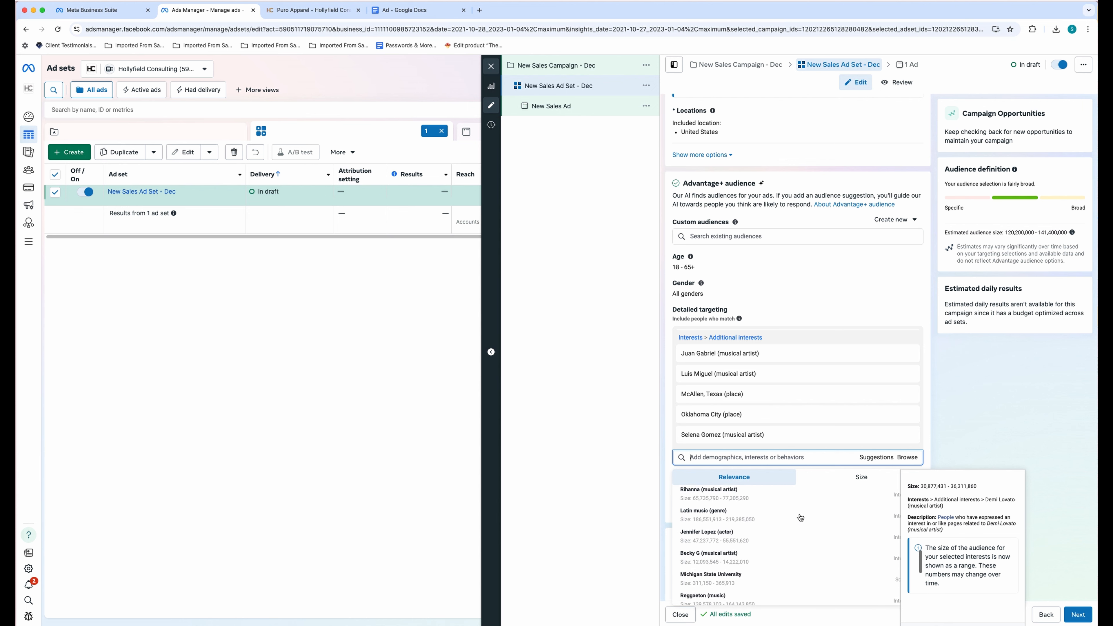
click(757, 521)
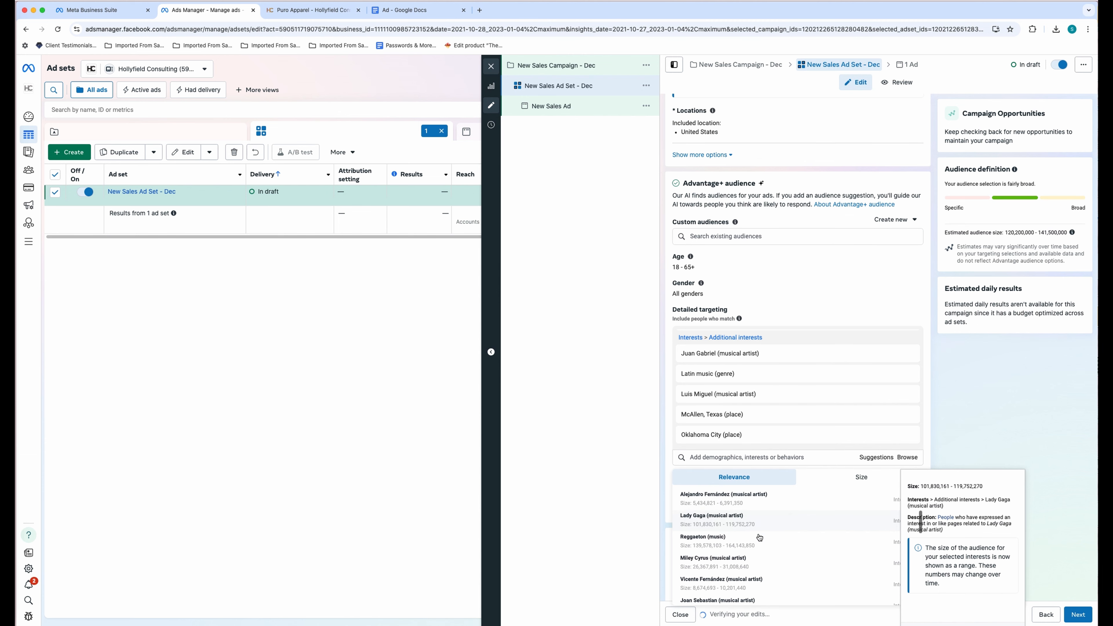
click(791, 532)
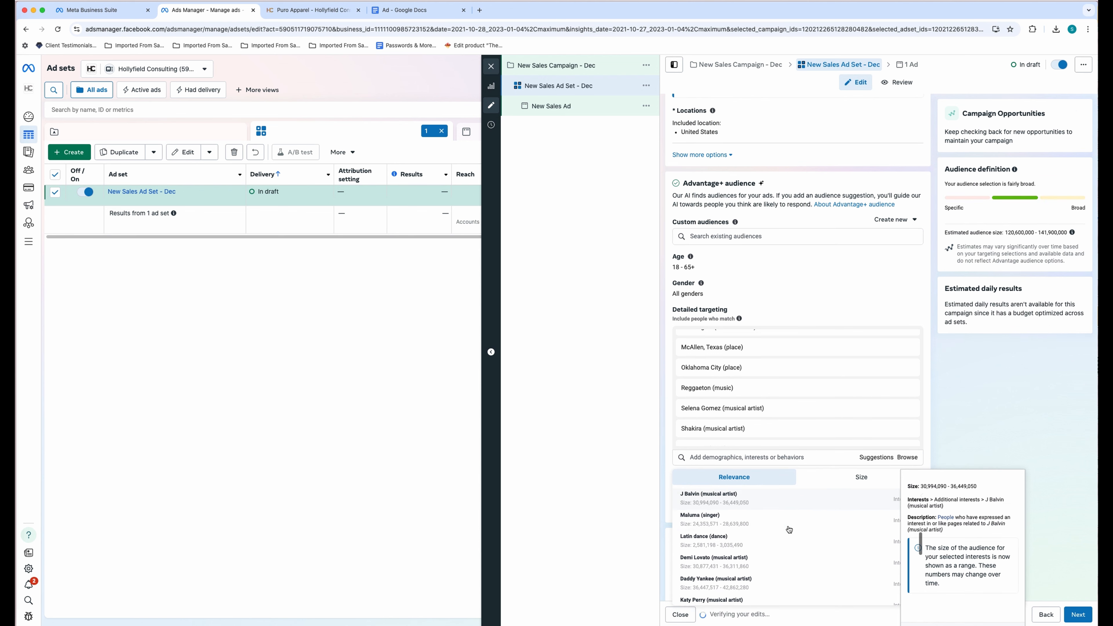
scroll(789, 530, down, 2)
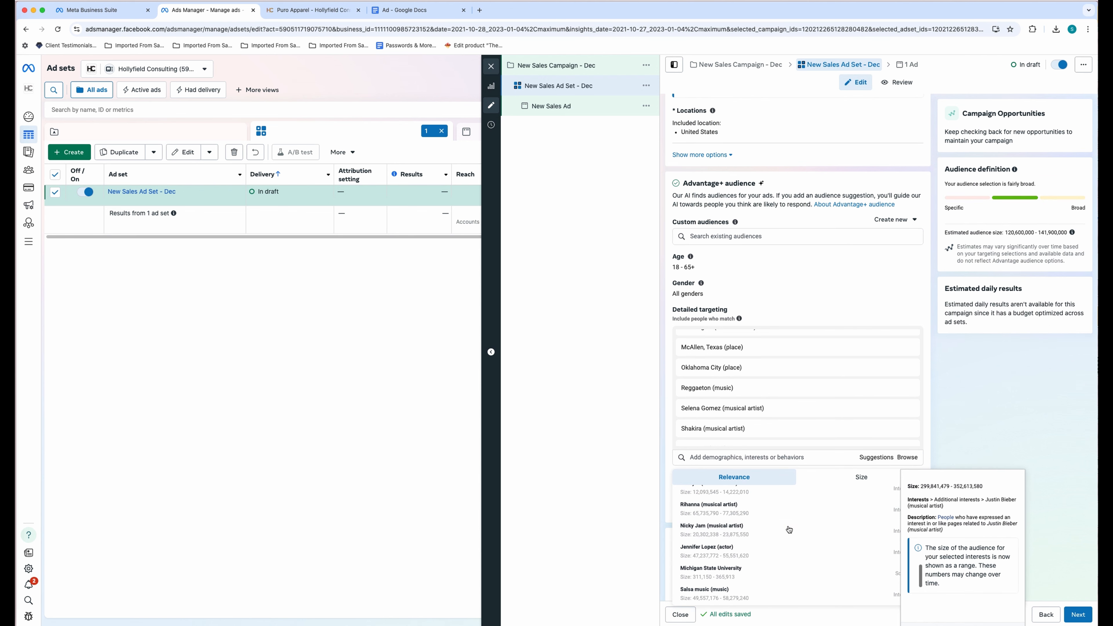
scroll(790, 531, down, 3)
scroll(790, 530, down, 1)
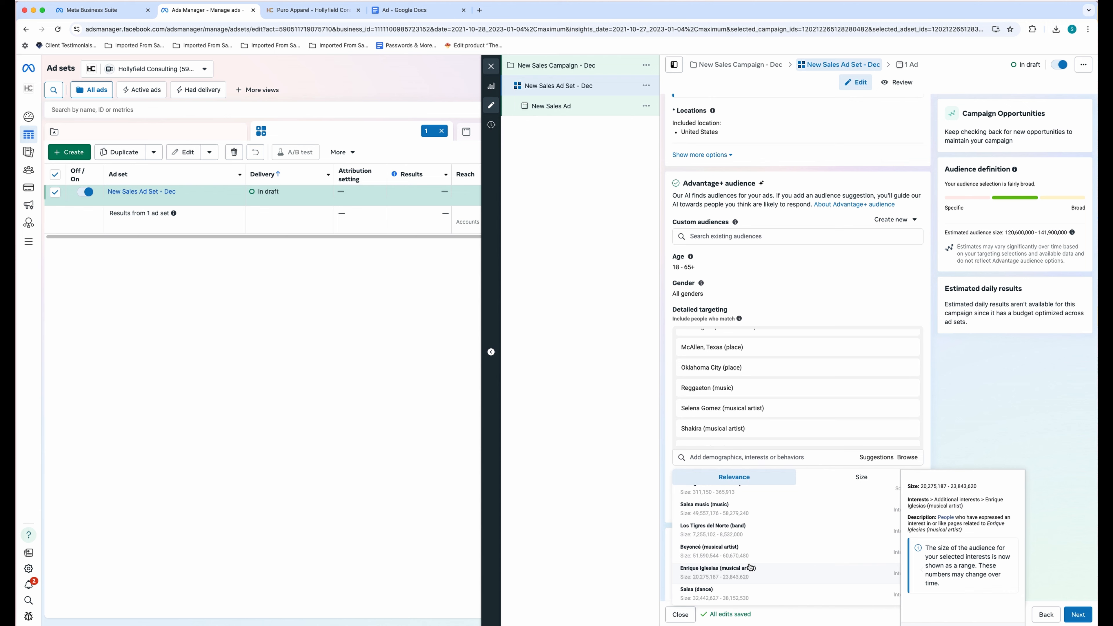
click(780, 539)
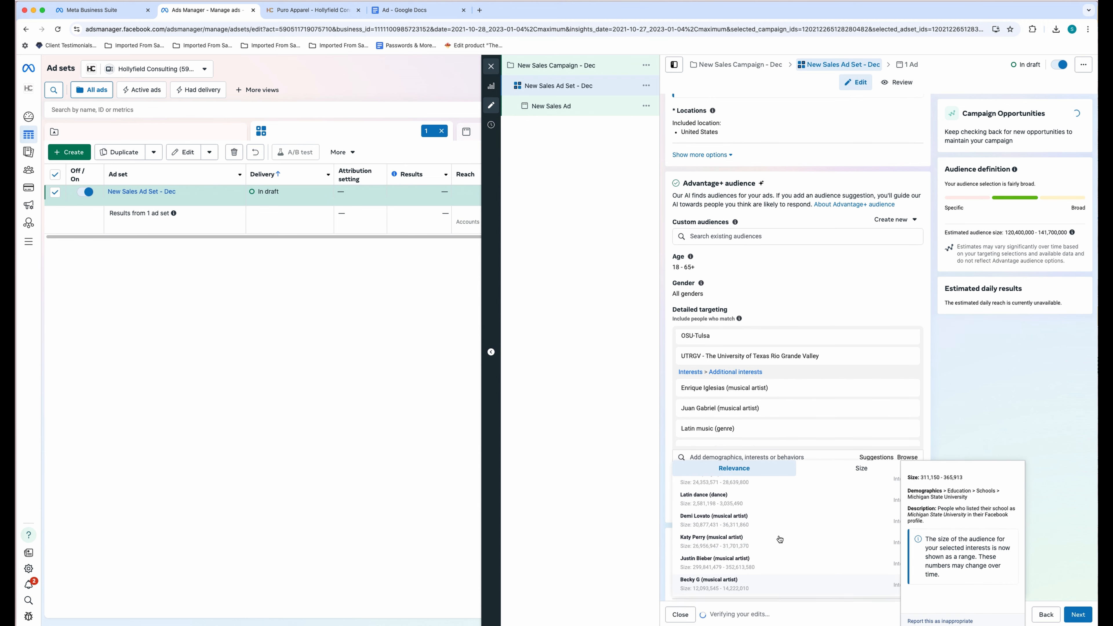
scroll(779, 540, up, 5)
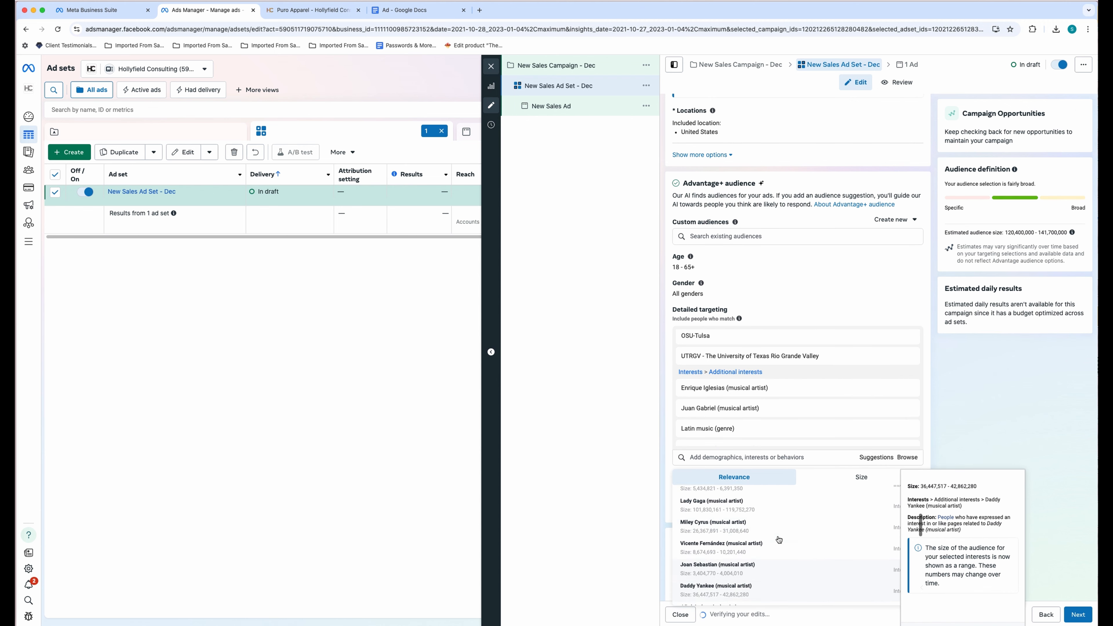
scroll(763, 531, up, 3)
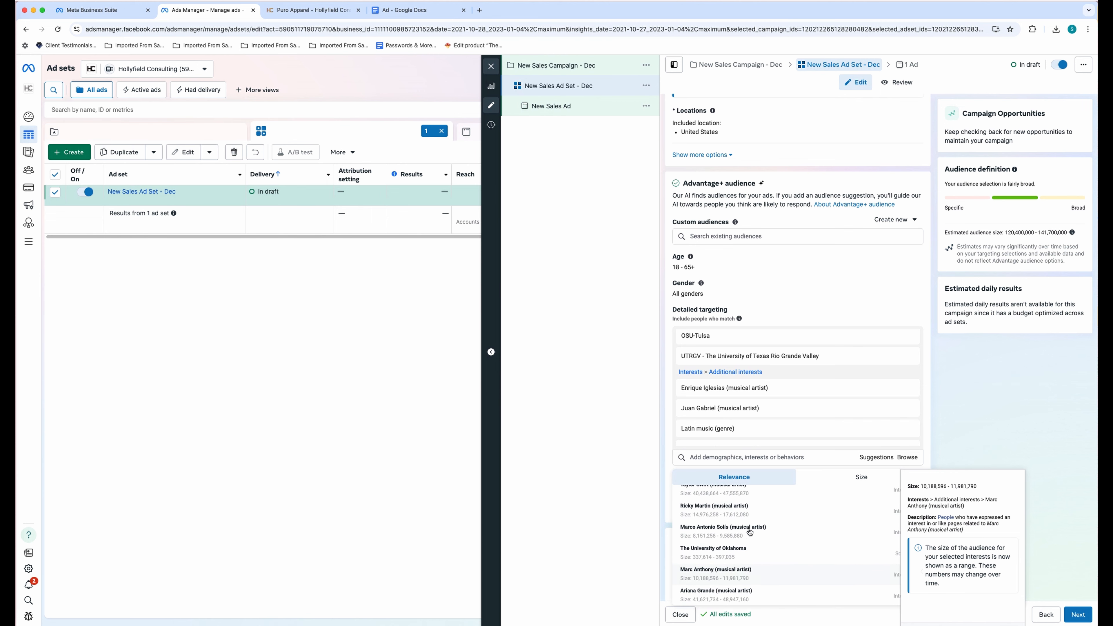
click(780, 533)
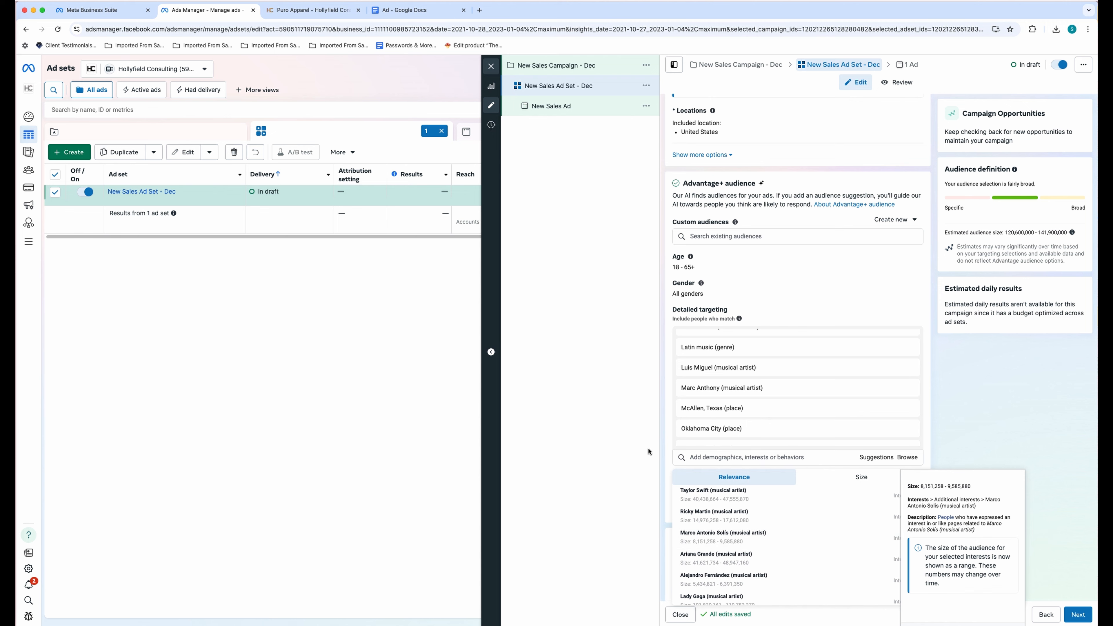
click(631, 449)
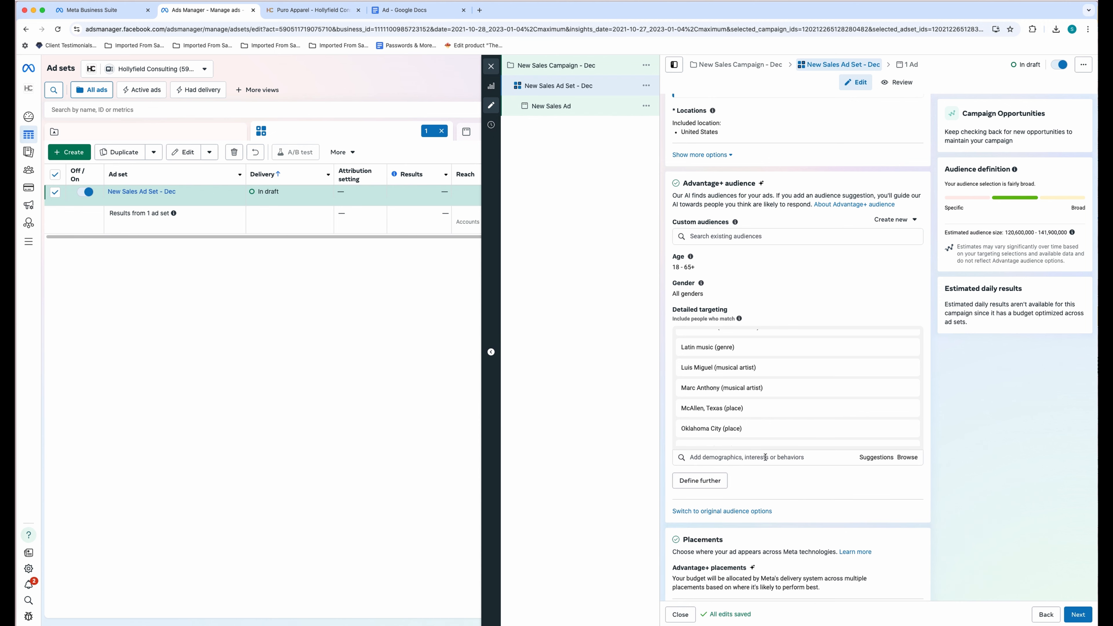
- Search 'Tulsa' and add Tulsa Opera, Tulsa Public Schools and University of Tulsa
scroll(765, 422, down, 3)
scroll(764, 422, up, 5)
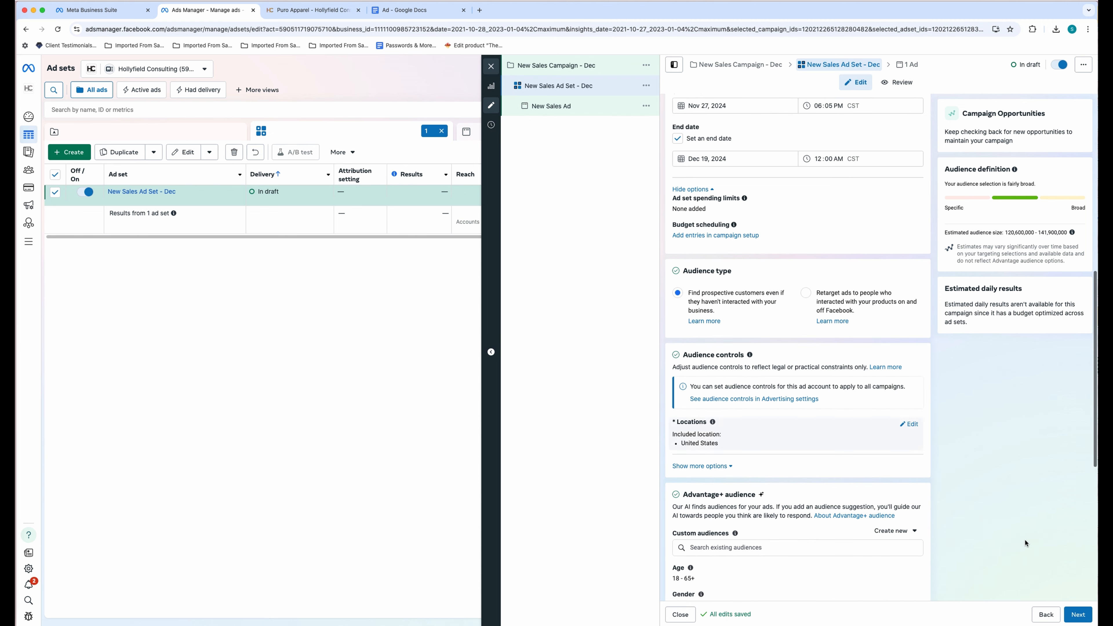
scroll(882, 482, down, 3)
scroll(797, 464, up, 3)
scroll(799, 466, down, 5)
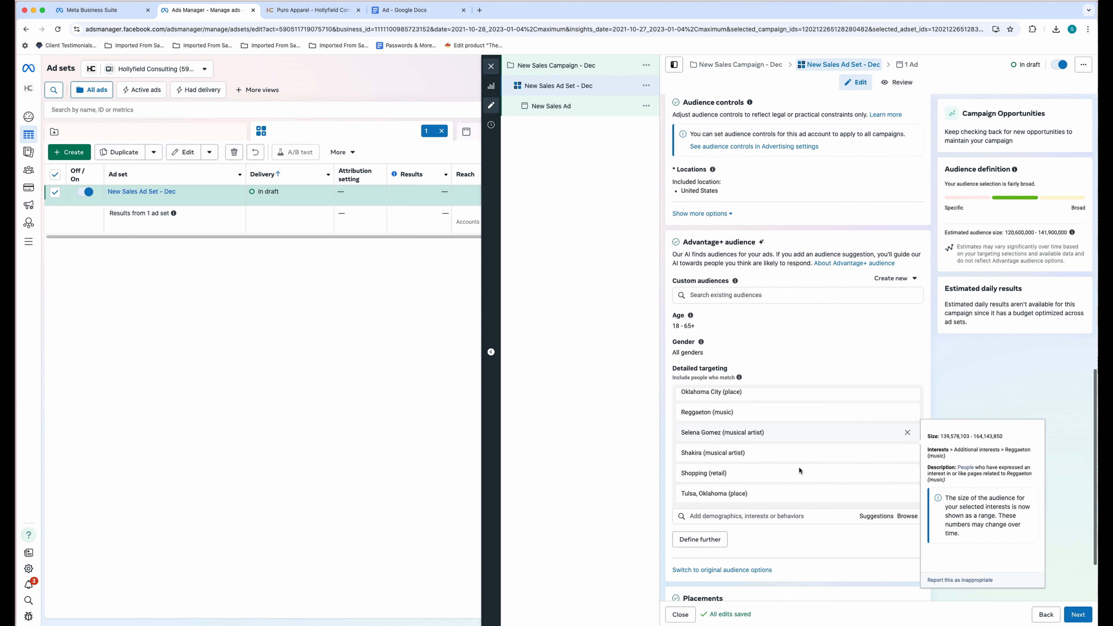
click(738, 502)
text(Oj)
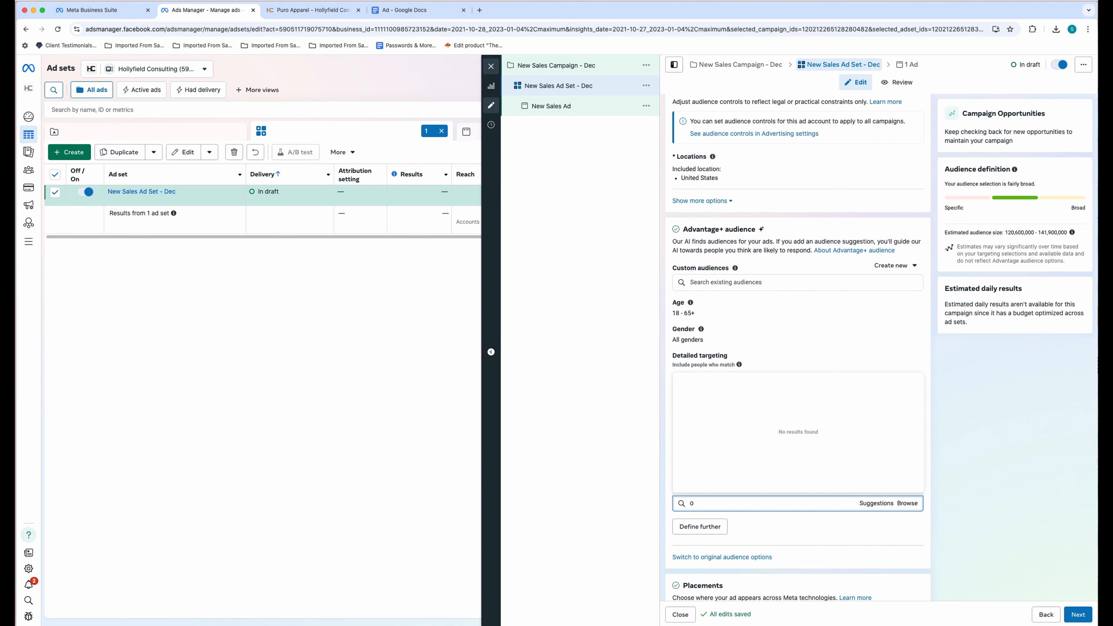
key(BackSpace)
text(Tulsa)
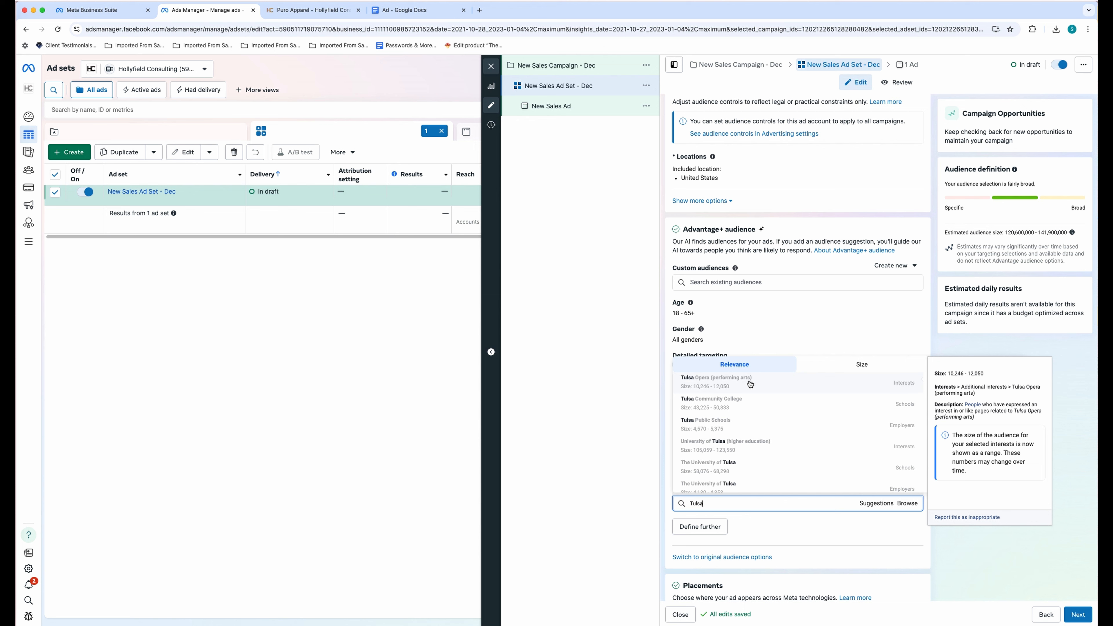
click(775, 387)
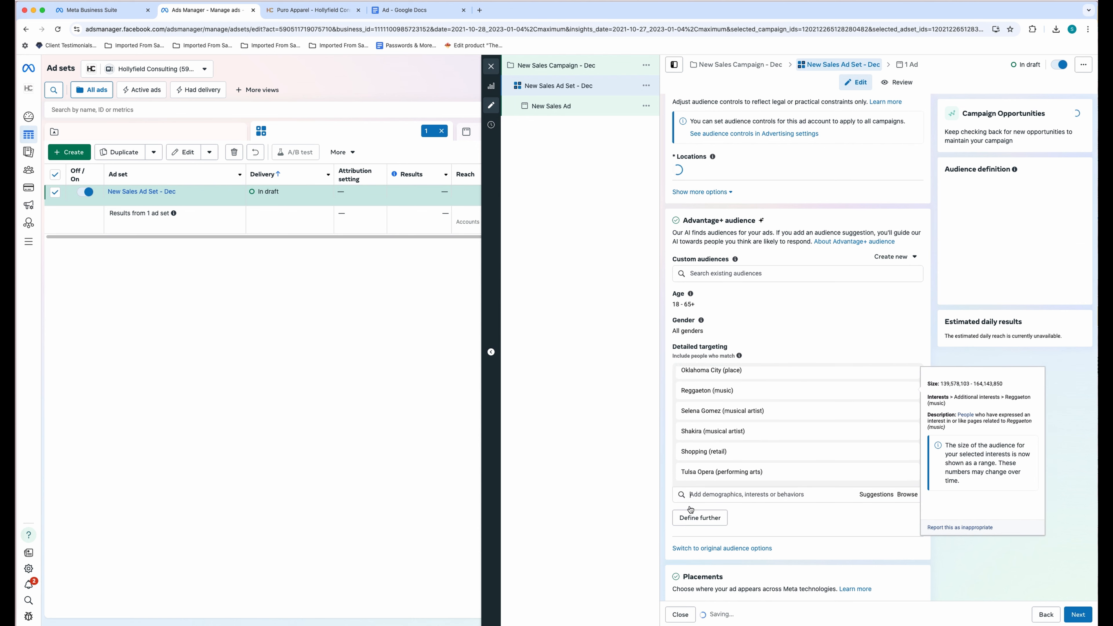
text(Tulsa)
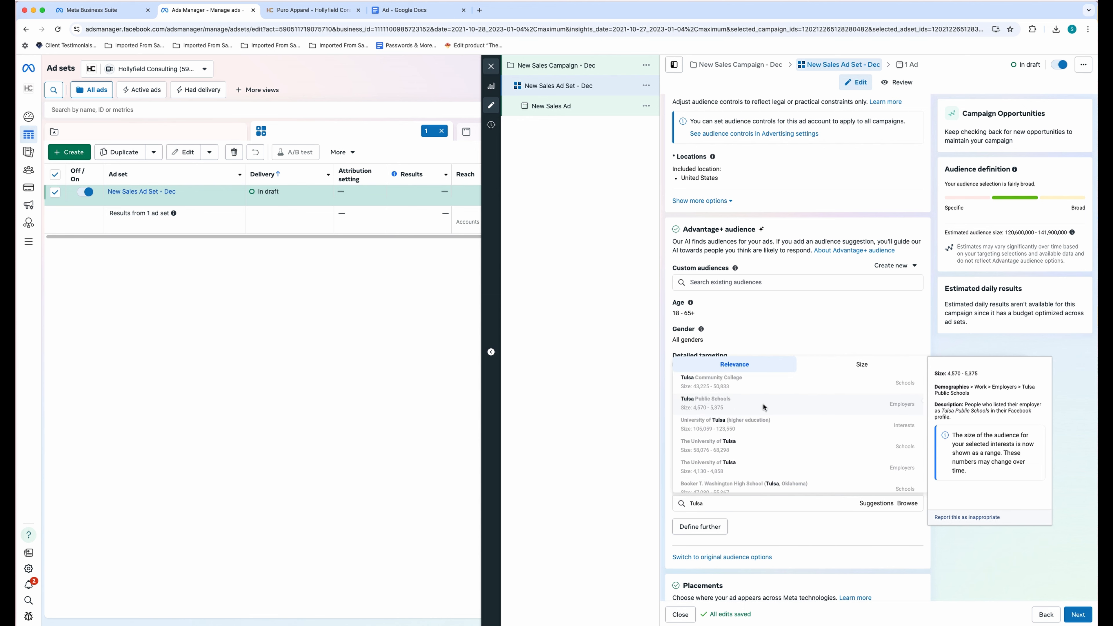
click(765, 408)
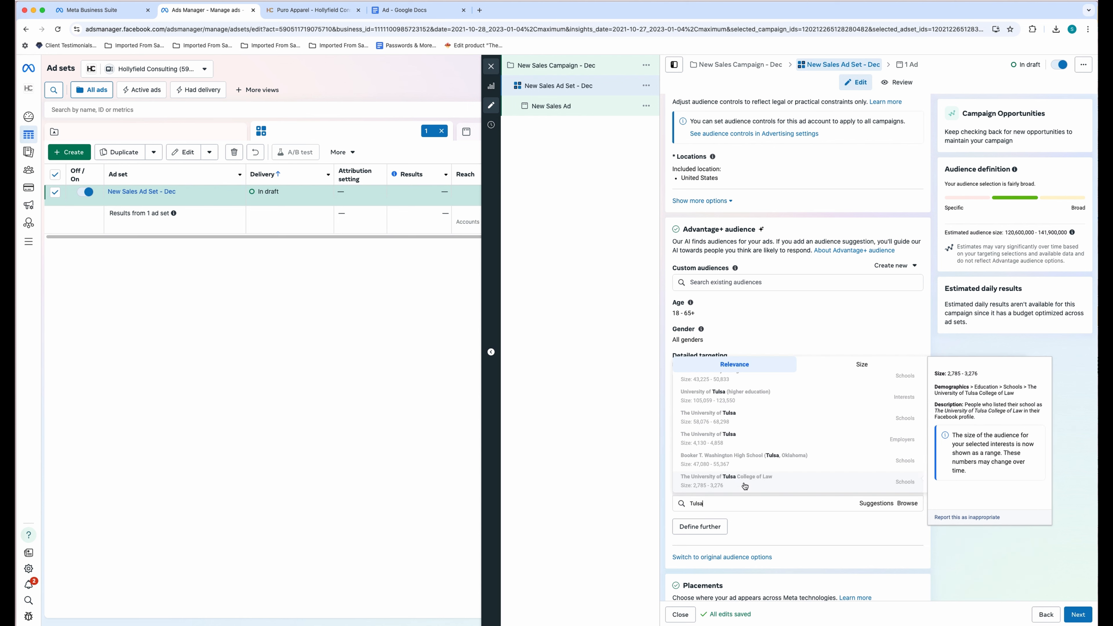
click(724, 397)
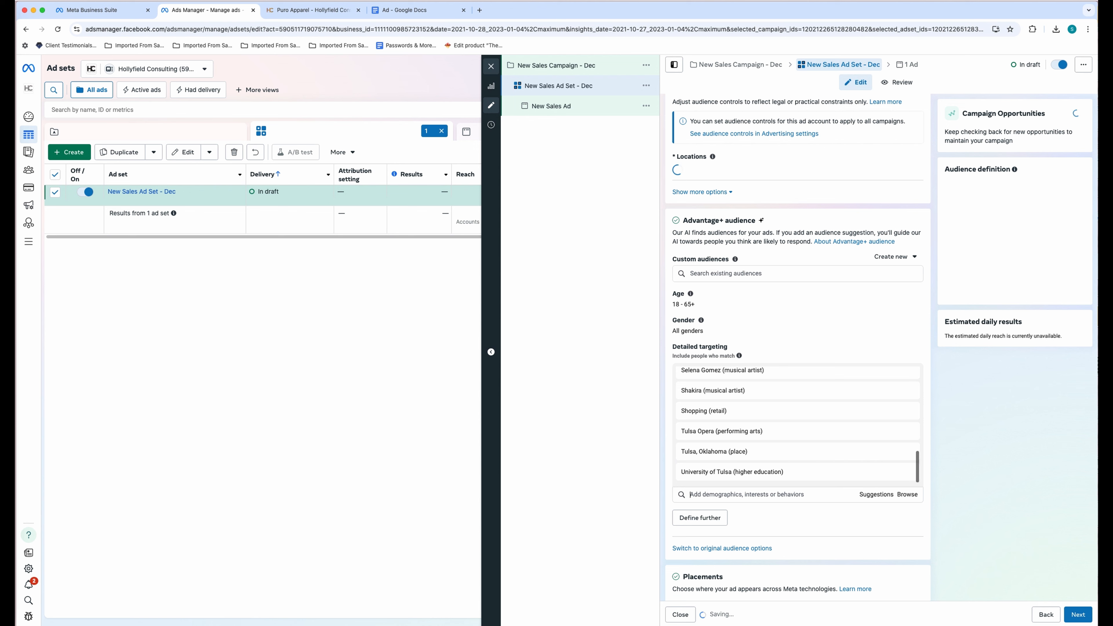
- Add Spanish language, Spanish Teacher and Spanish field of study to targeting
text(Spanish)
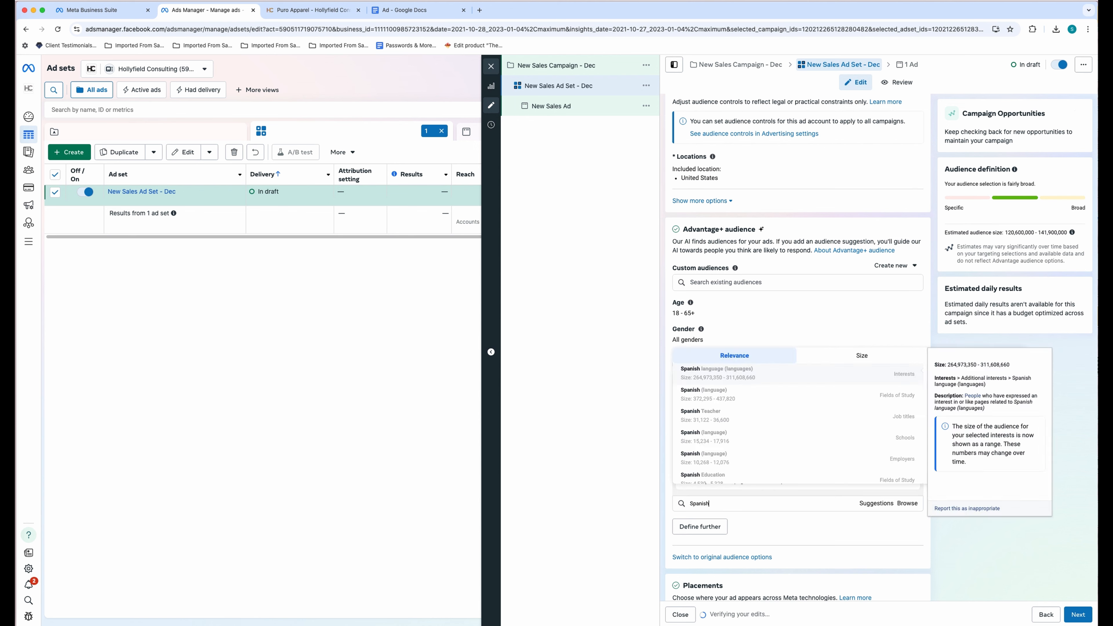
click(738, 374)
key(BackSpace)
key(BackSpace)
key(BackSpace)
key(BackSpace)
key(BackSpace)
key(BackSpace)
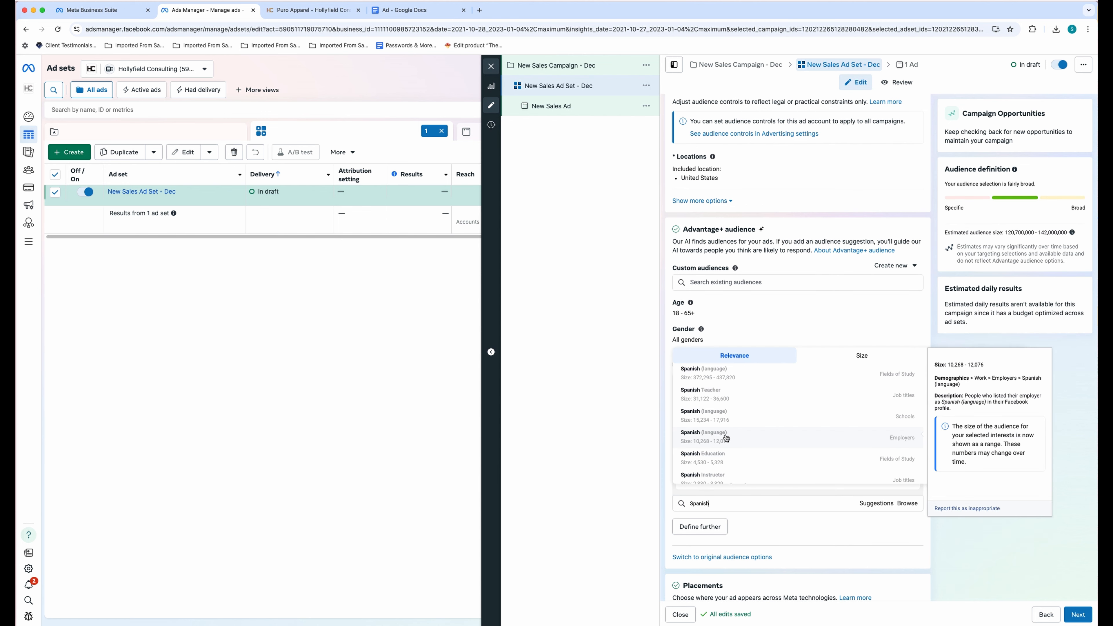
click(716, 396)
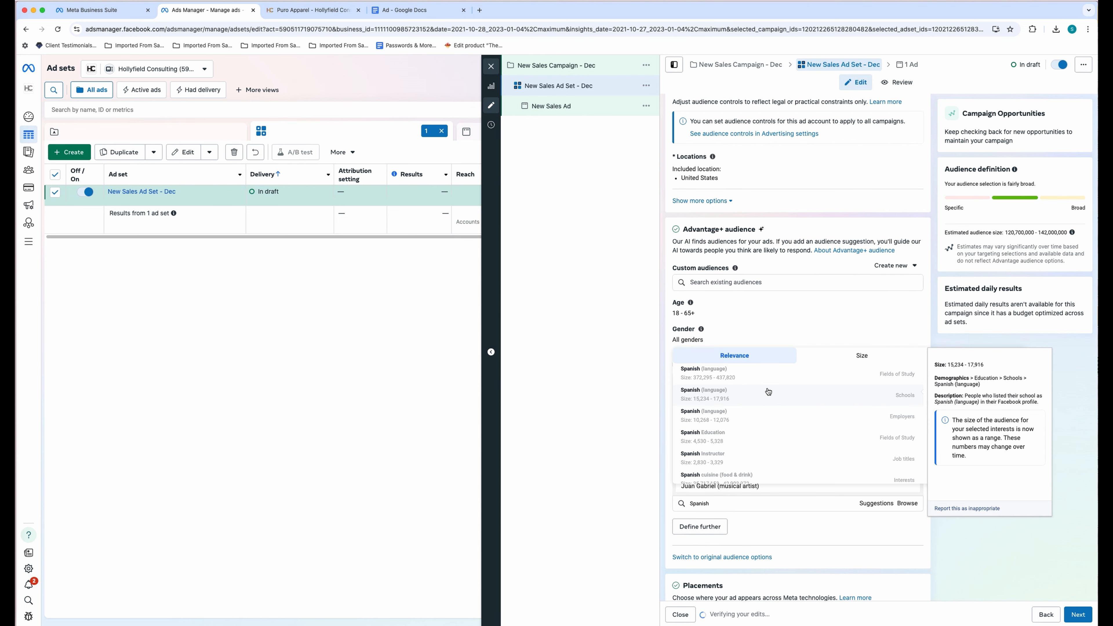
click(741, 373)
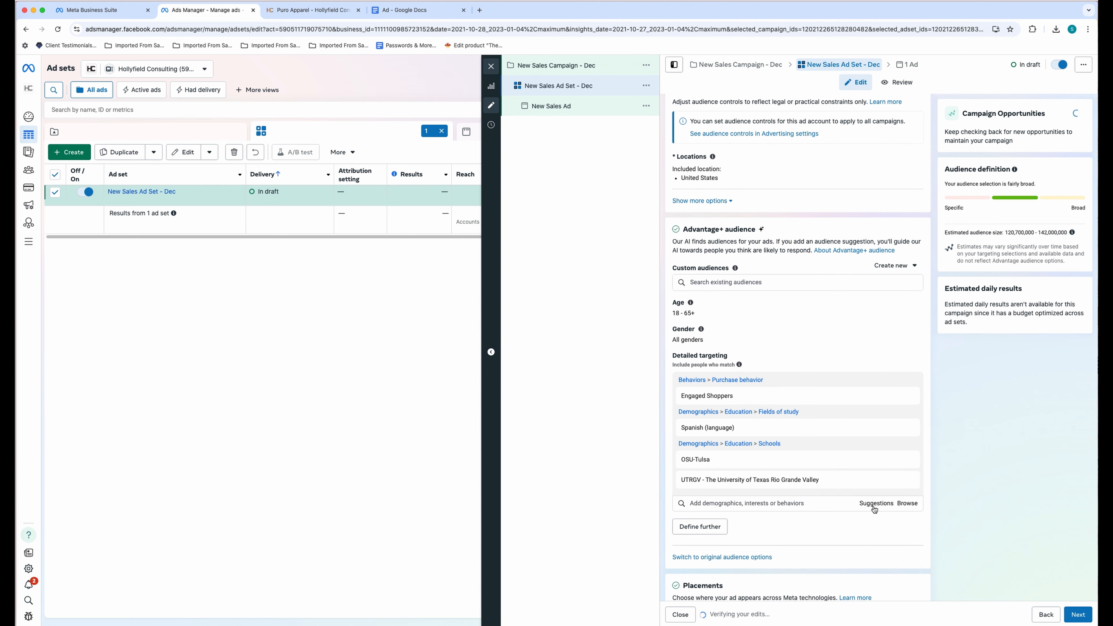
- Add Foreign language, Frequent international travelers, Jennifer Lopez, The University of Tulsa, Spanish as a second language and Language education
click(875, 504)
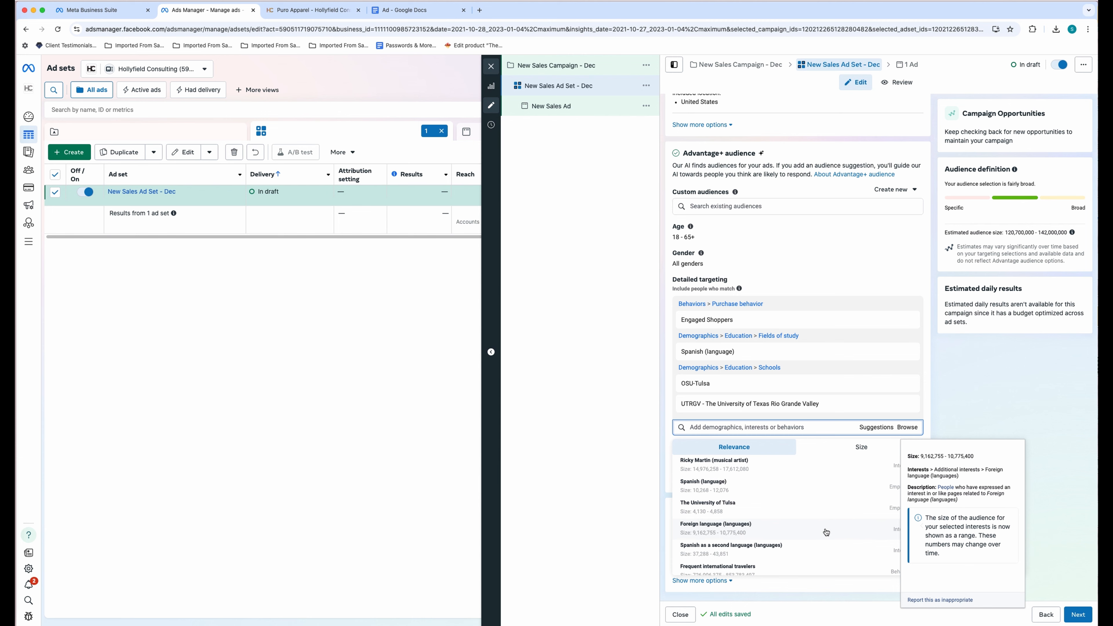
click(827, 530)
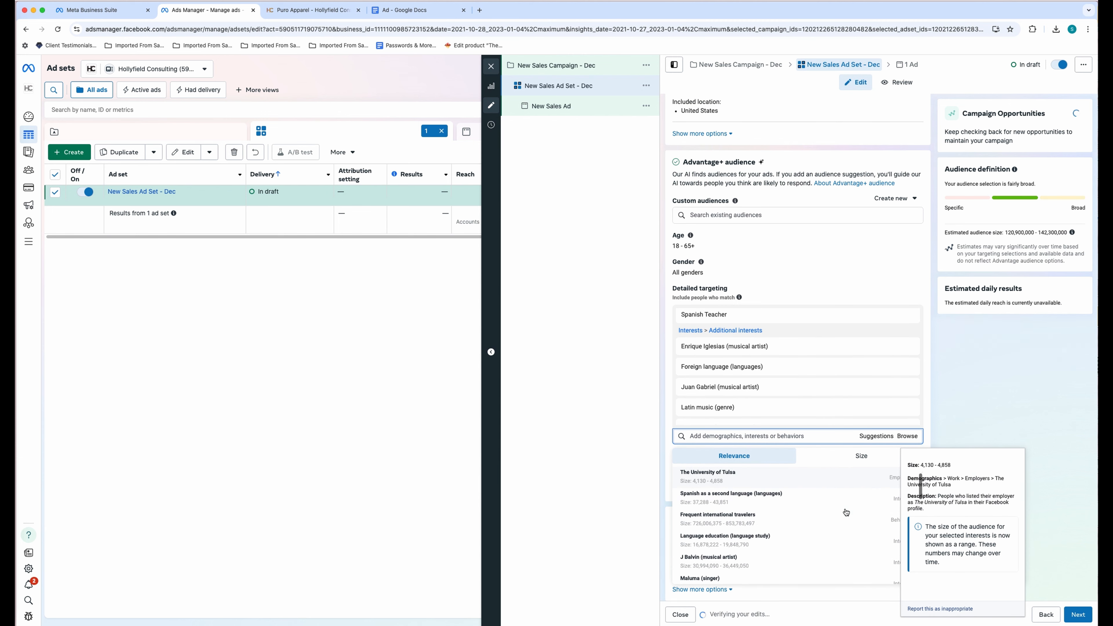
click(810, 524)
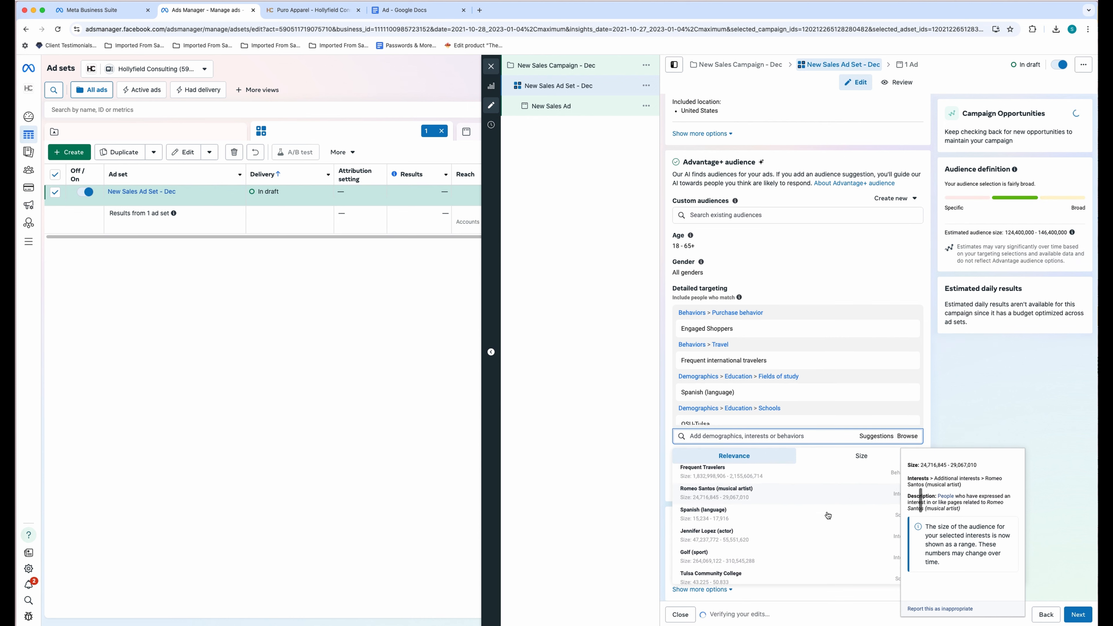
scroll(828, 515, down, 1)
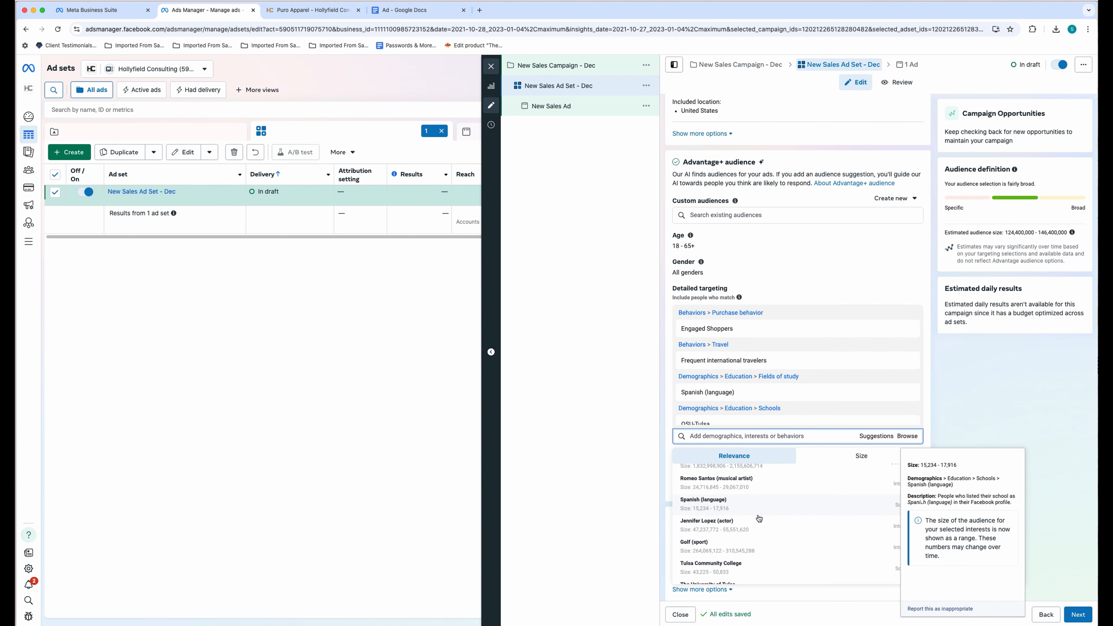
click(758, 533)
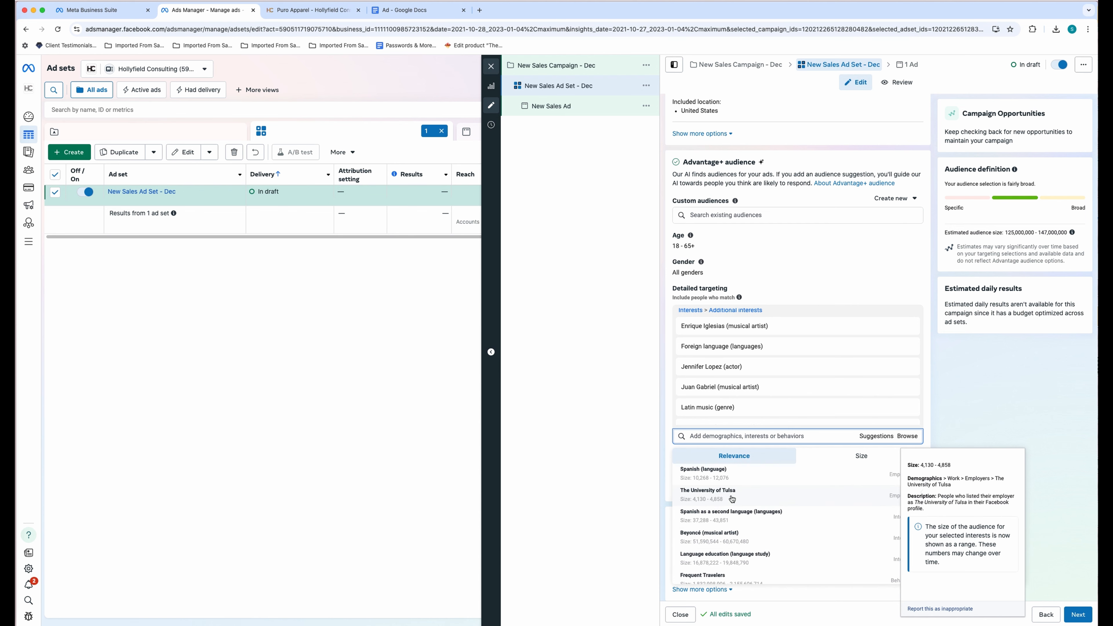
click(760, 501)
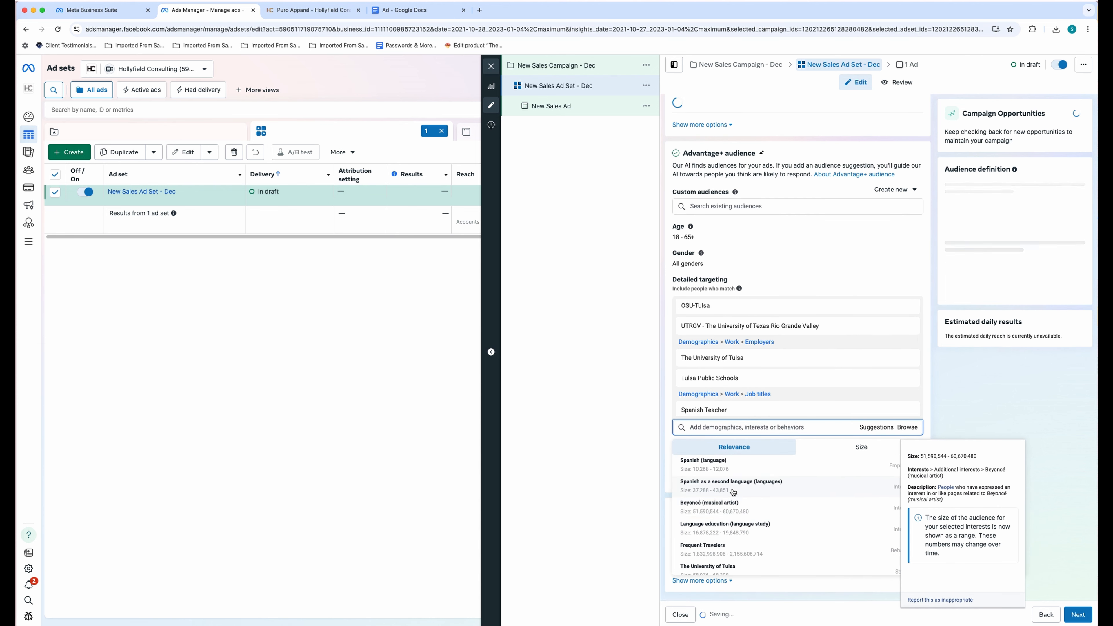
click(798, 505)
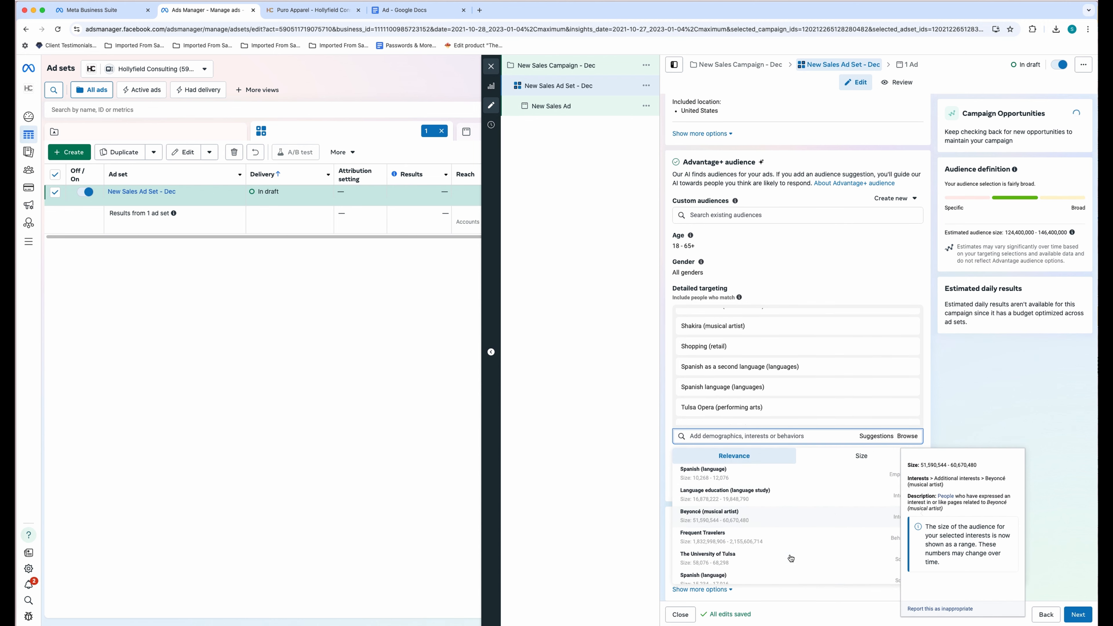
click(738, 502)
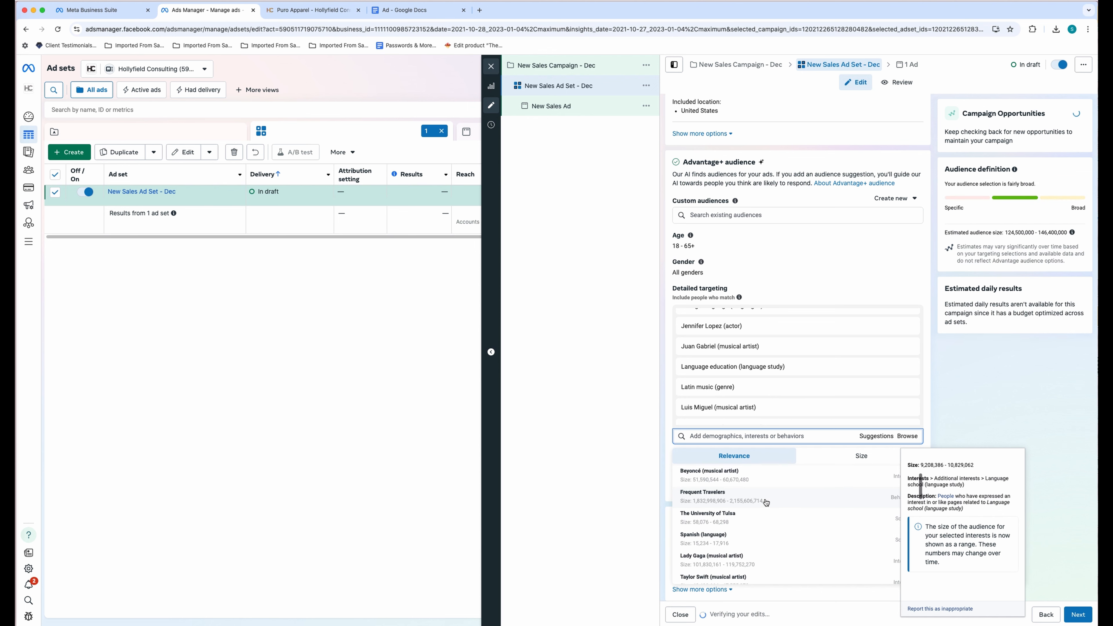
- Add Duolingo, then search 'Ro' and add Rosetta Stone (software)
scroll(773, 519, down, 1)
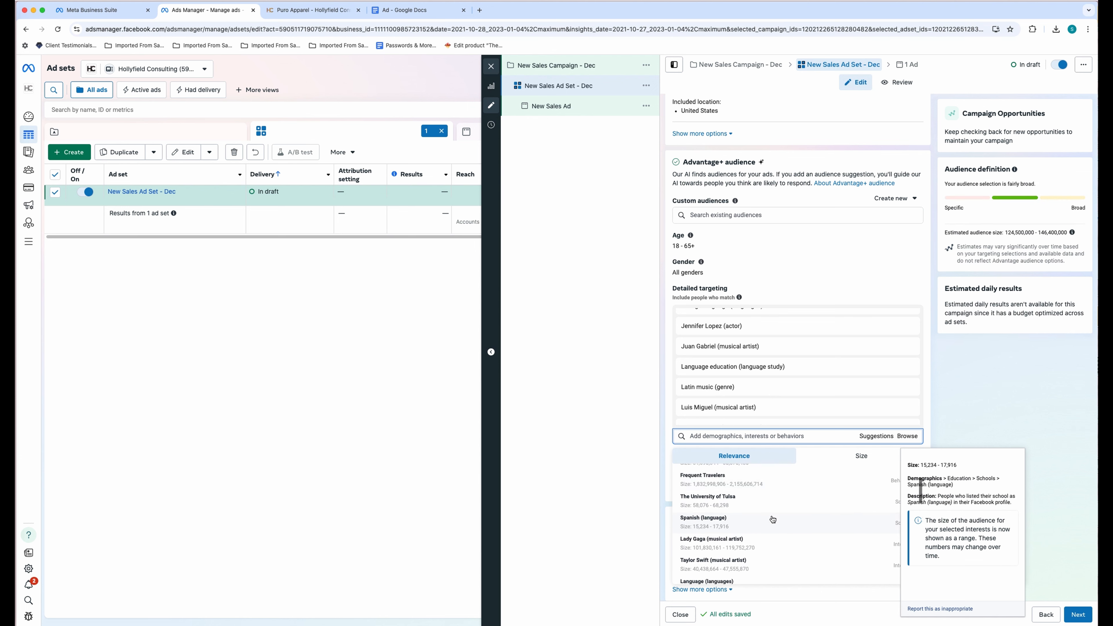
scroll(773, 519, down, 8)
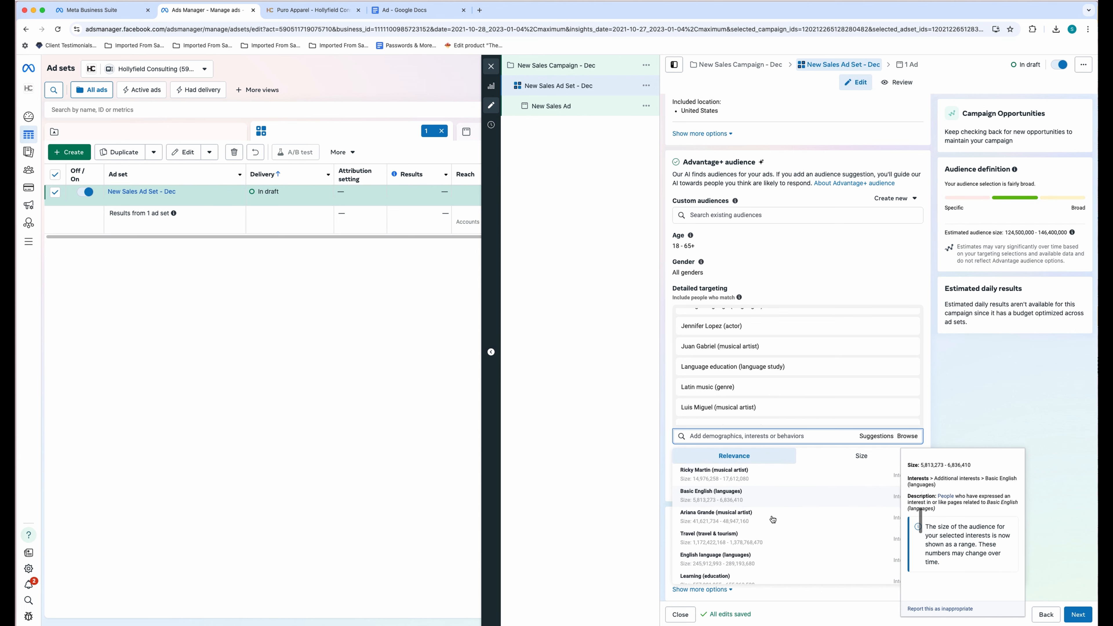
scroll(774, 519, down, 4)
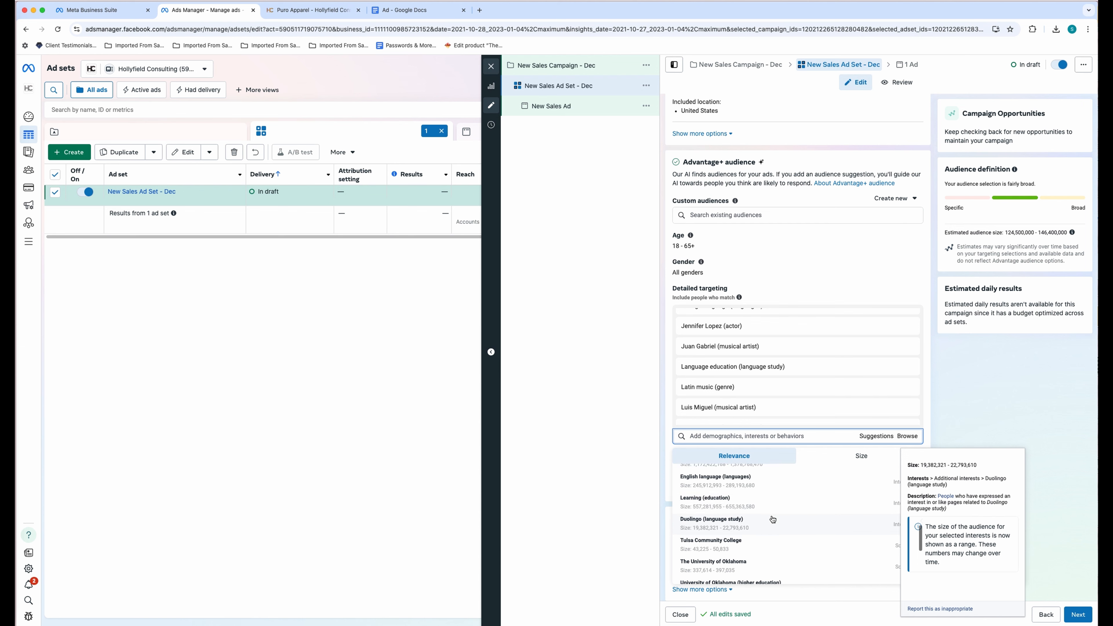
click(765, 518)
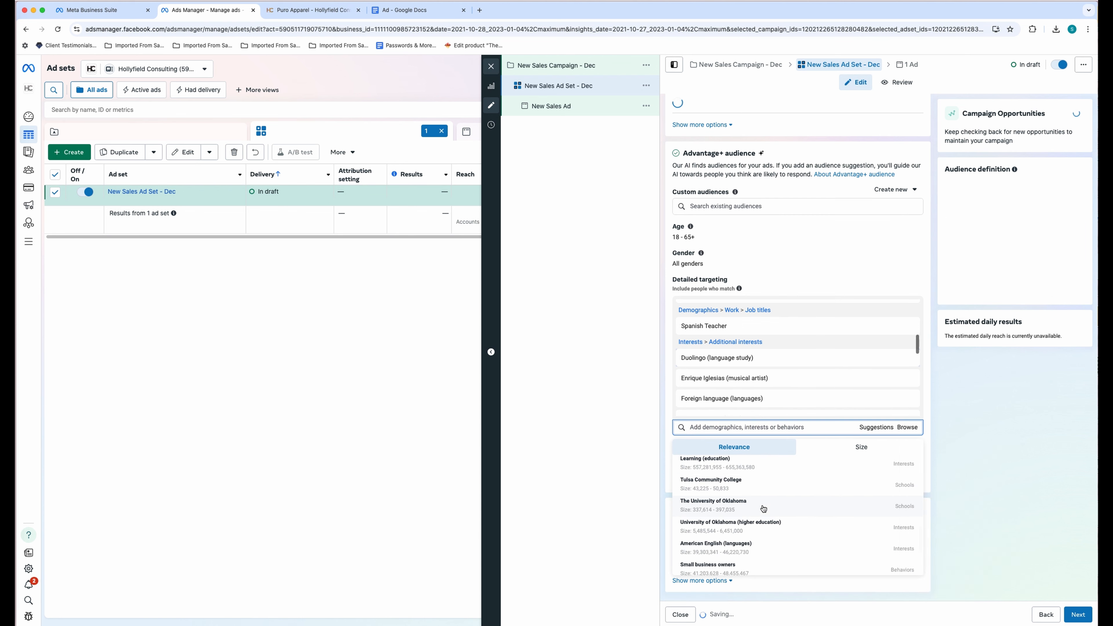
scroll(768, 508, down, 3)
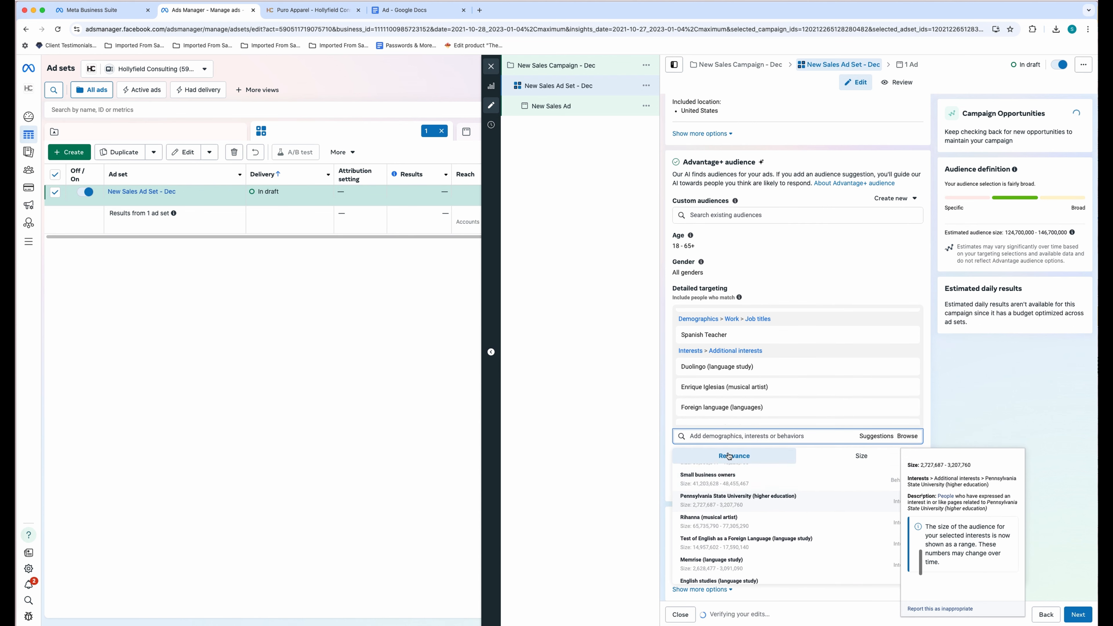
text(Rosett)
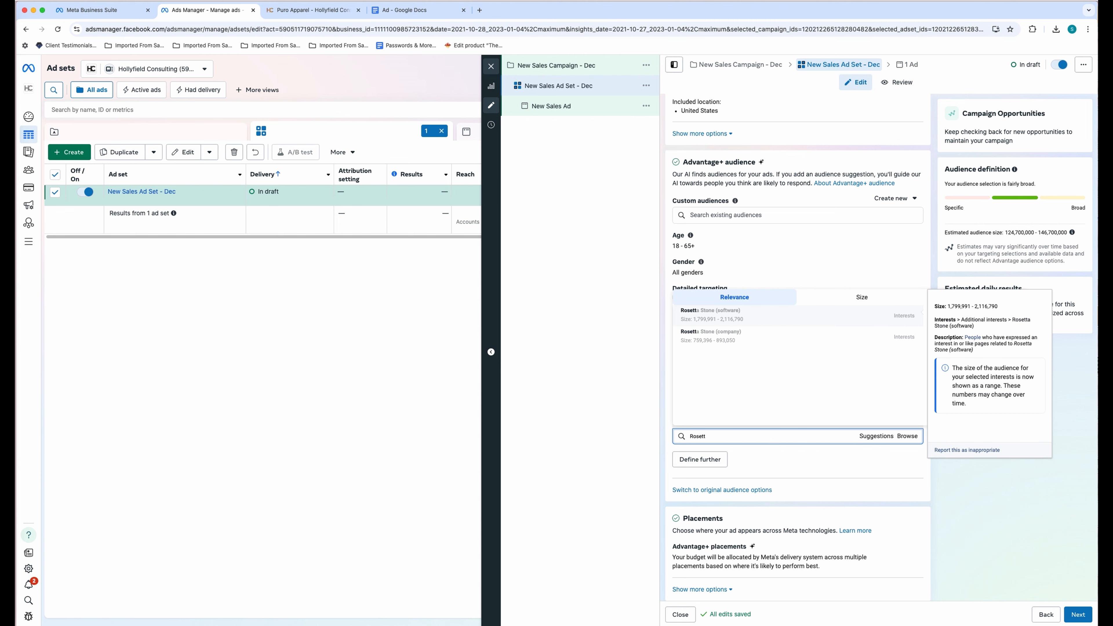
click(757, 317)
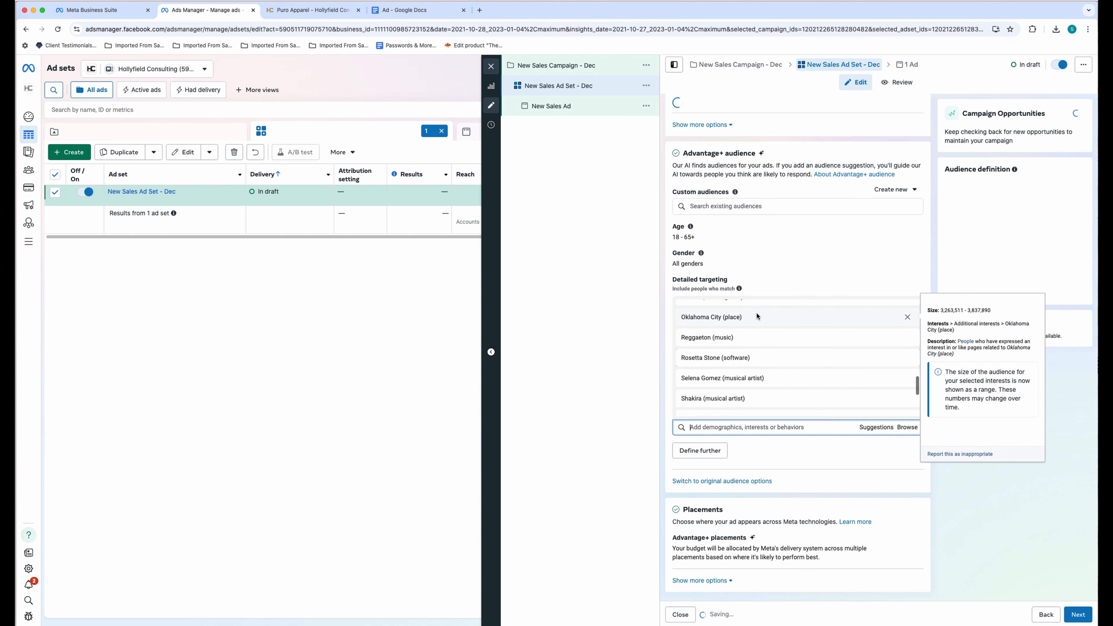
scroll(793, 360, up, 10)
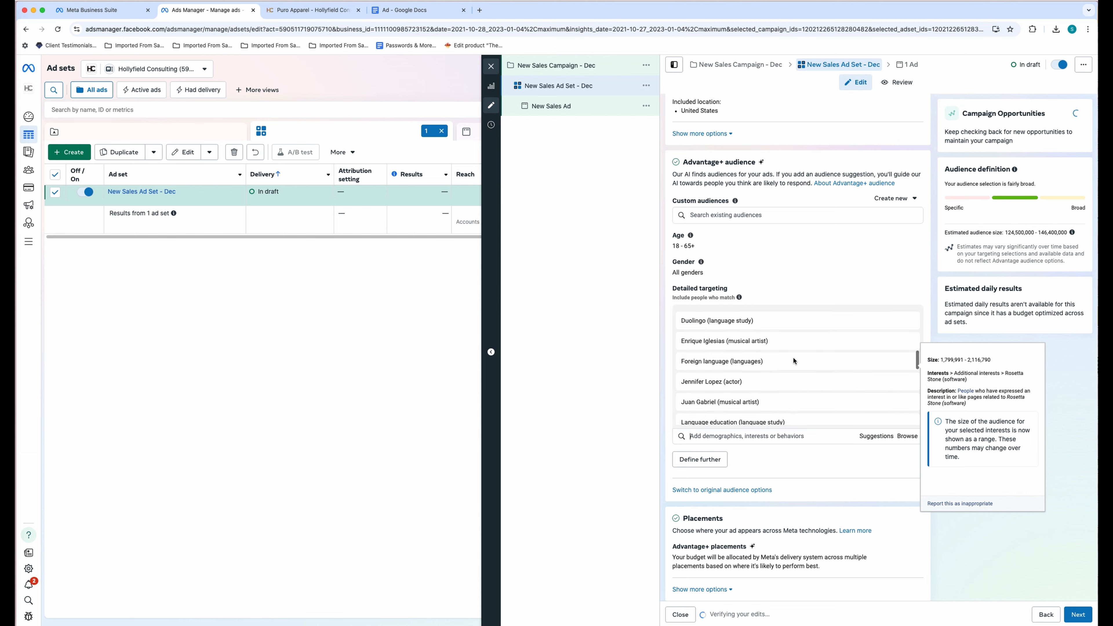
scroll(793, 360, down, 9)
scroll(794, 360, up, 5)
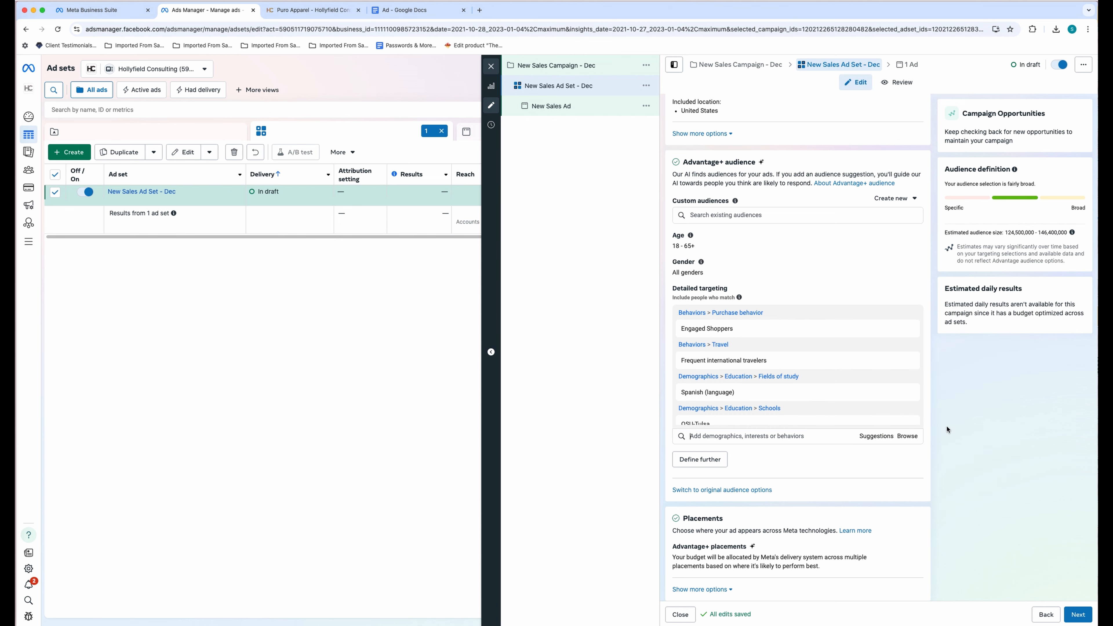
scroll(948, 429, down, 2)
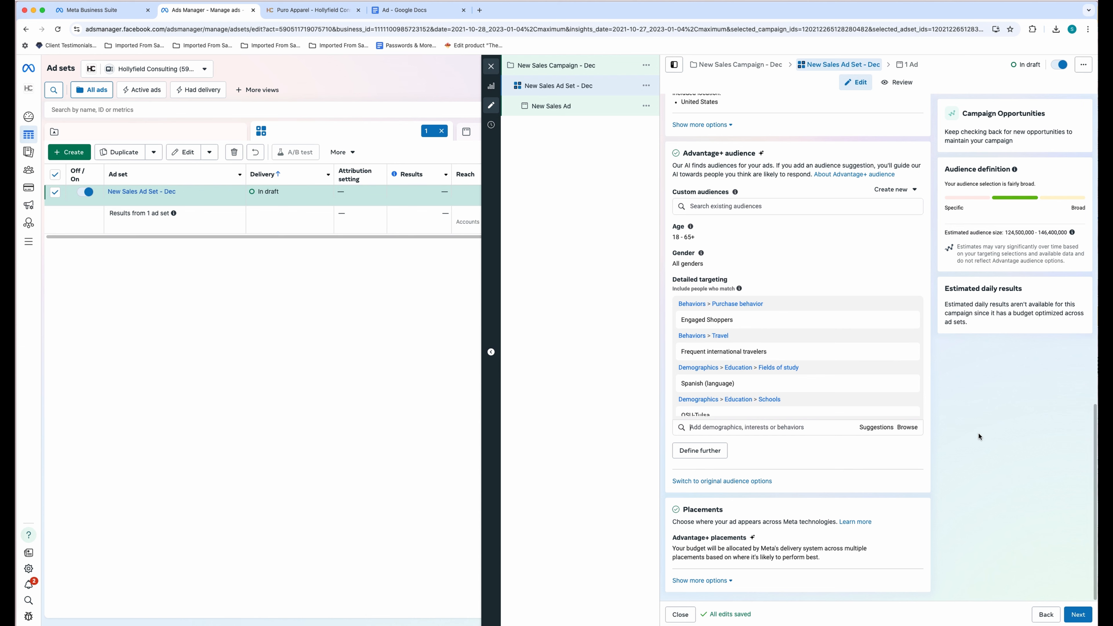
scroll(728, 453, up, 5)
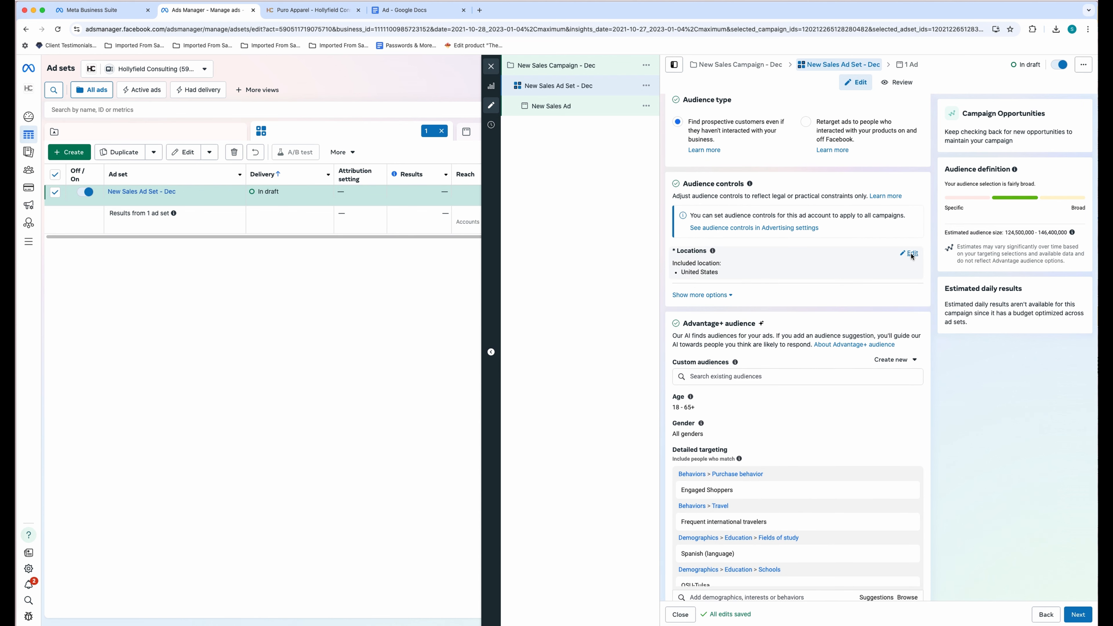
- Replace the ad set's location with Tulsa, Oklahoma
click(910, 253)
click(775, 321)
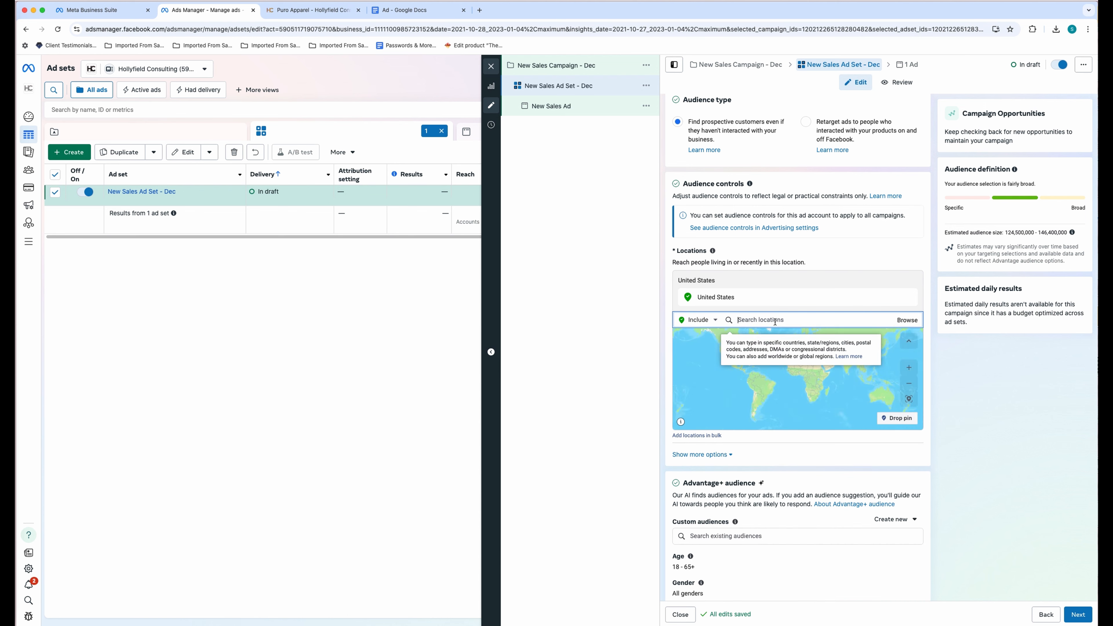
text(Tulsa)
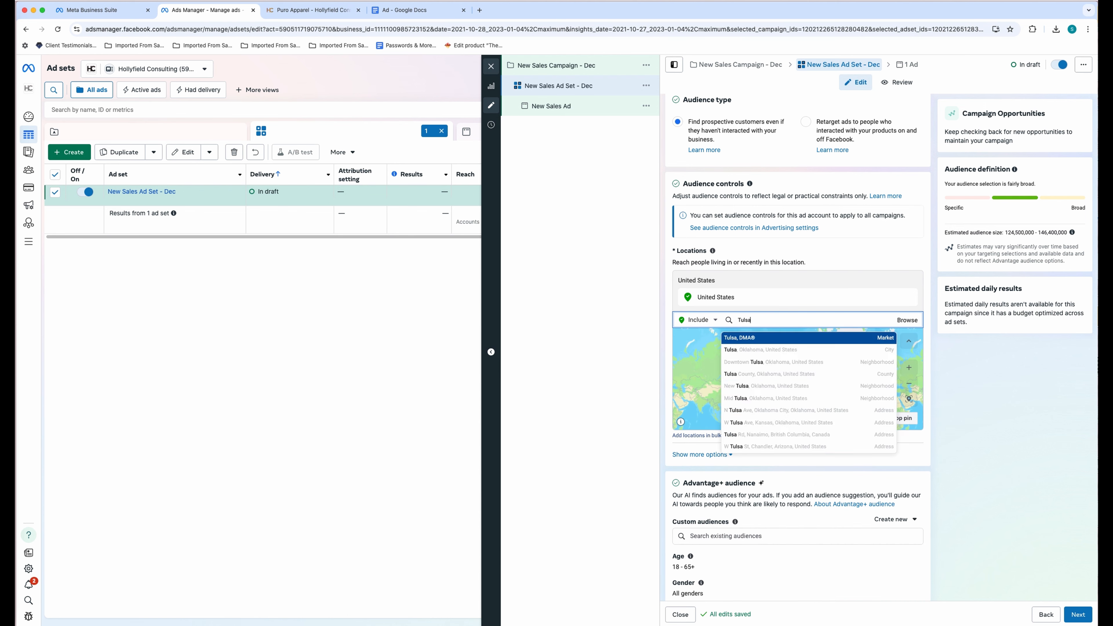
key(BackSpace)
key(BackSpace)
key(BackSpace)
key(BackSpace)
text(Tu)
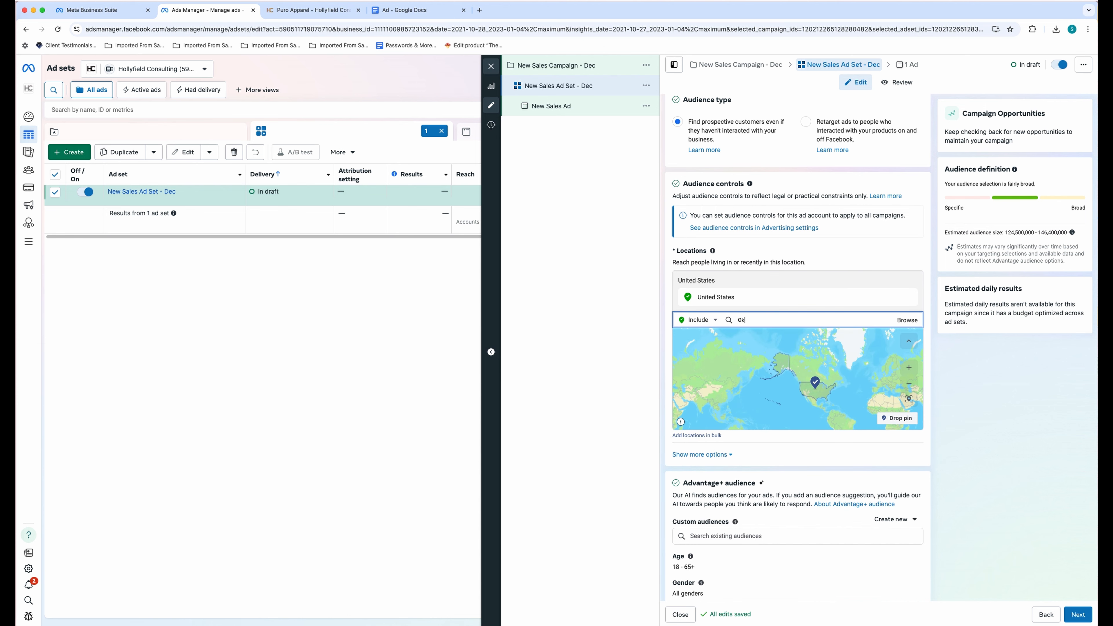
key(BackSpace)
key(BackSpace)
text(Tulsa)
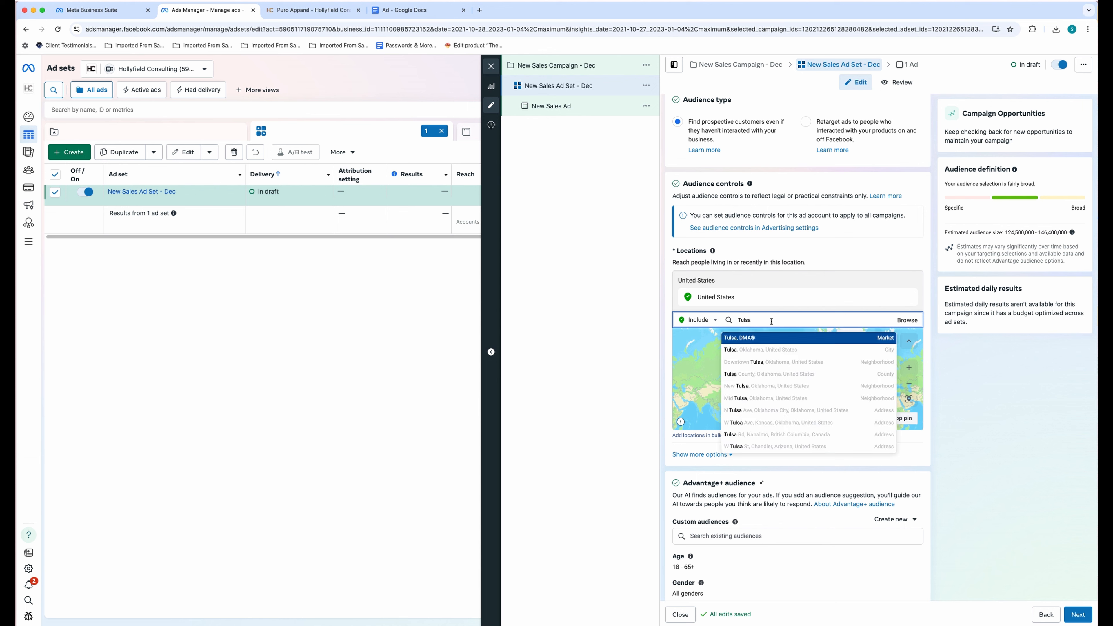
click(788, 353)
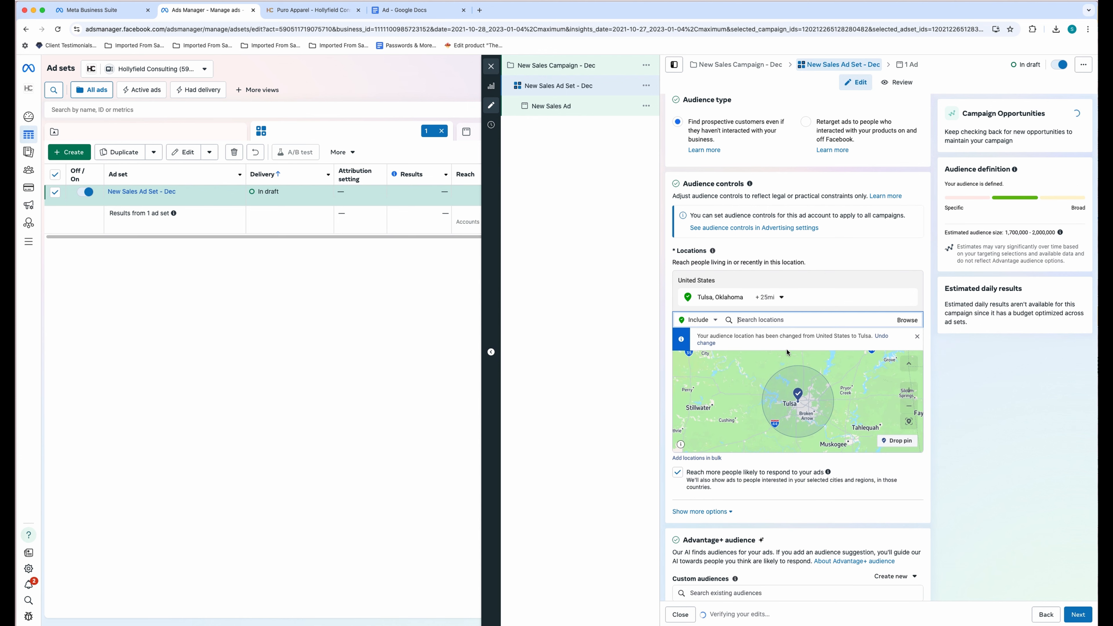
- Give Tulsa a 50-mile radius and remove the dropped pin location
click(910, 408)
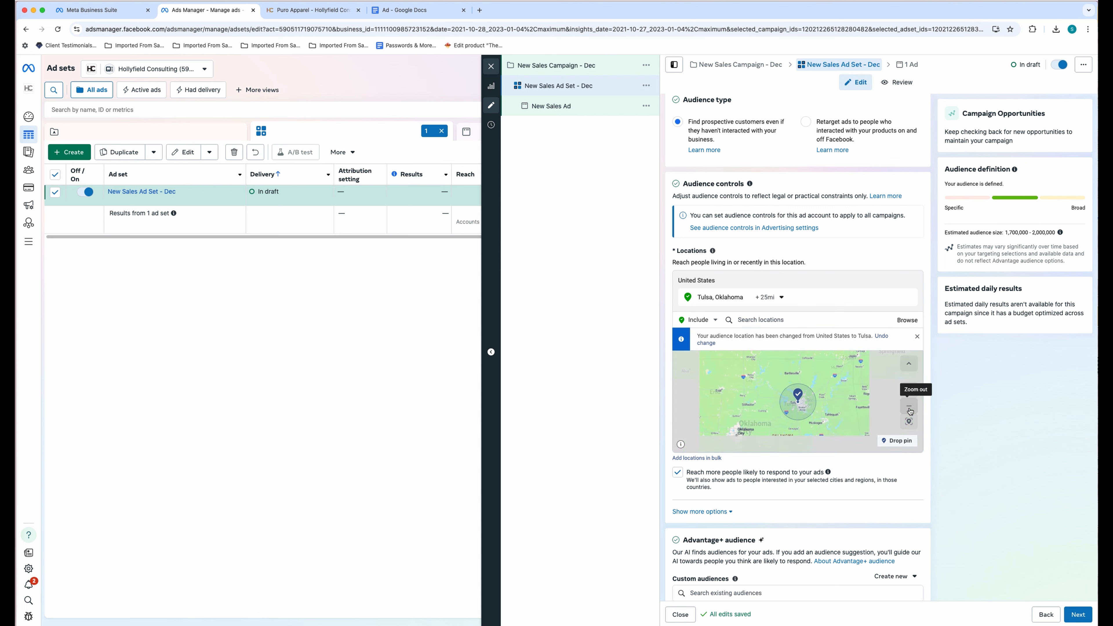
click(909, 409)
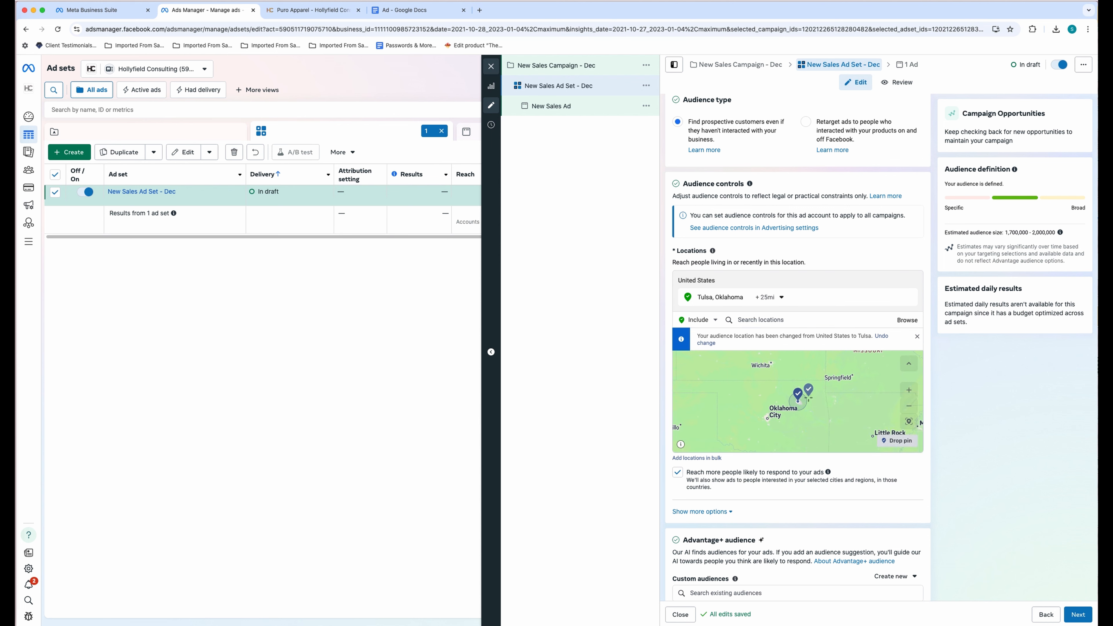
click(807, 397)
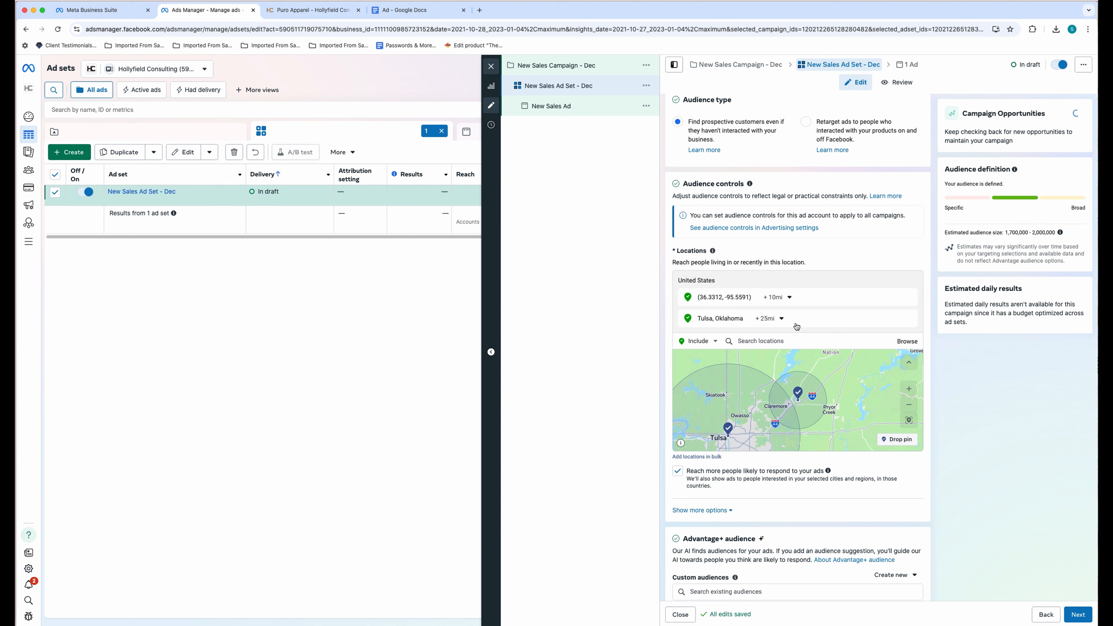
click(789, 299)
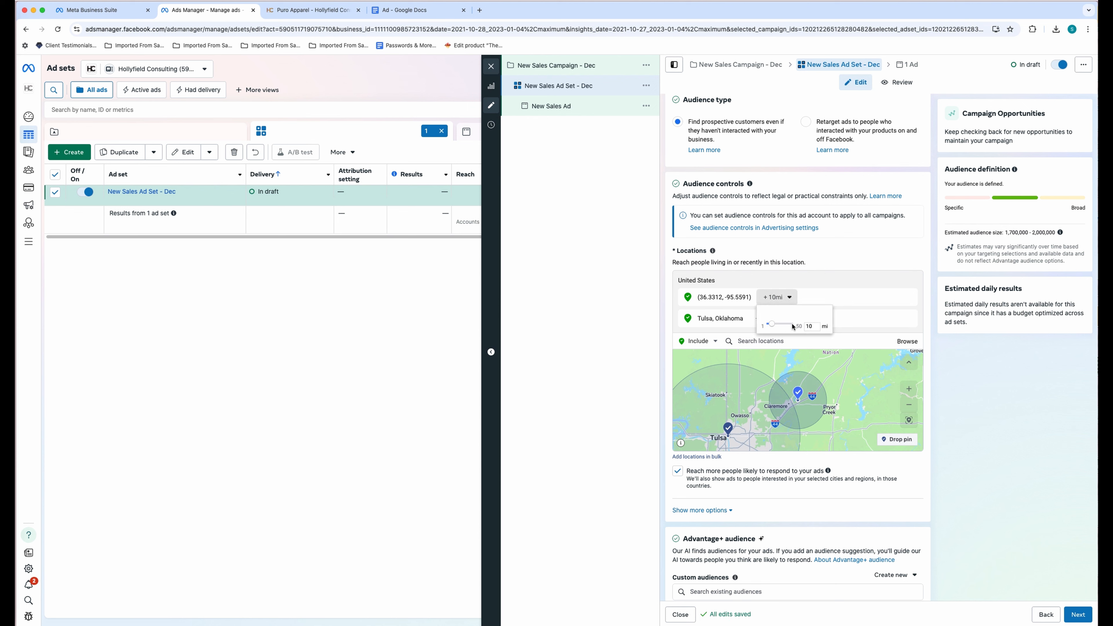
click(820, 299)
click(776, 318)
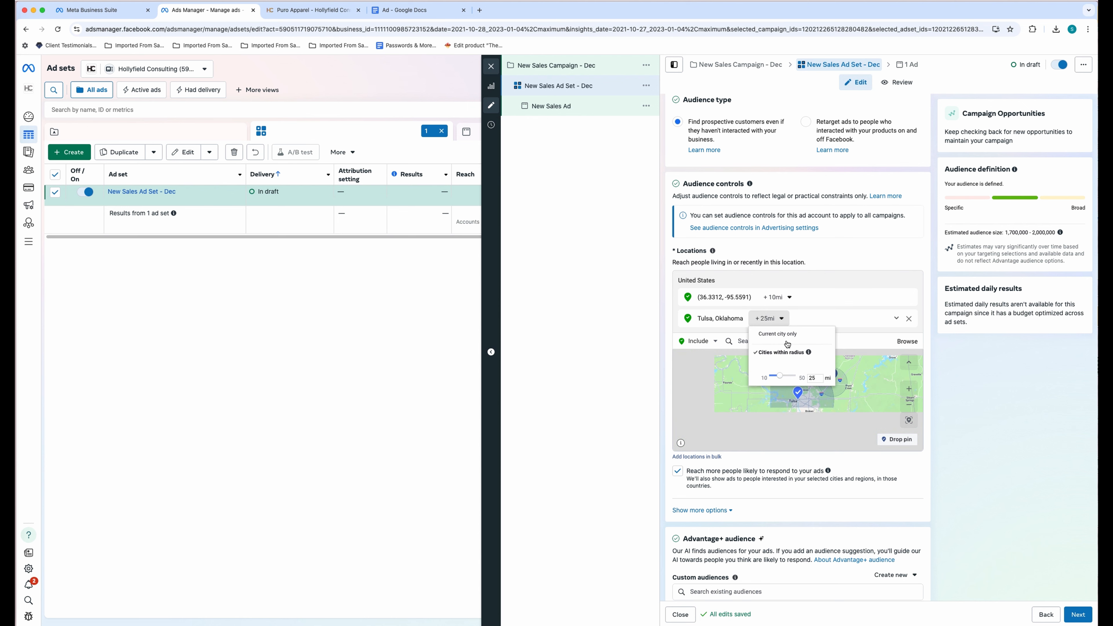
click(871, 385)
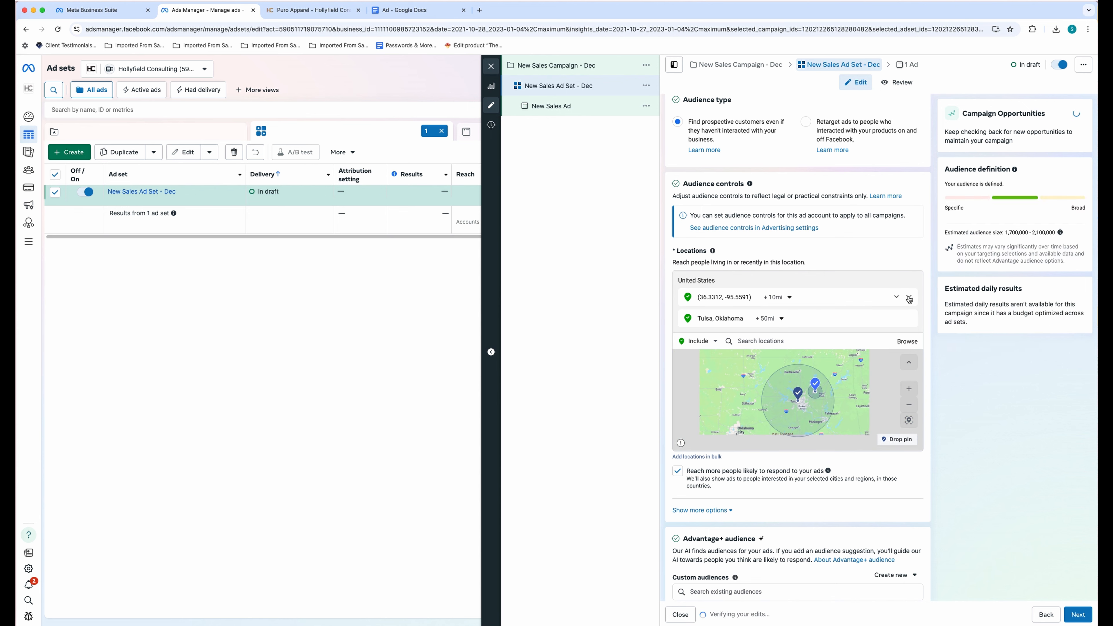
click(909, 297)
click(768, 321)
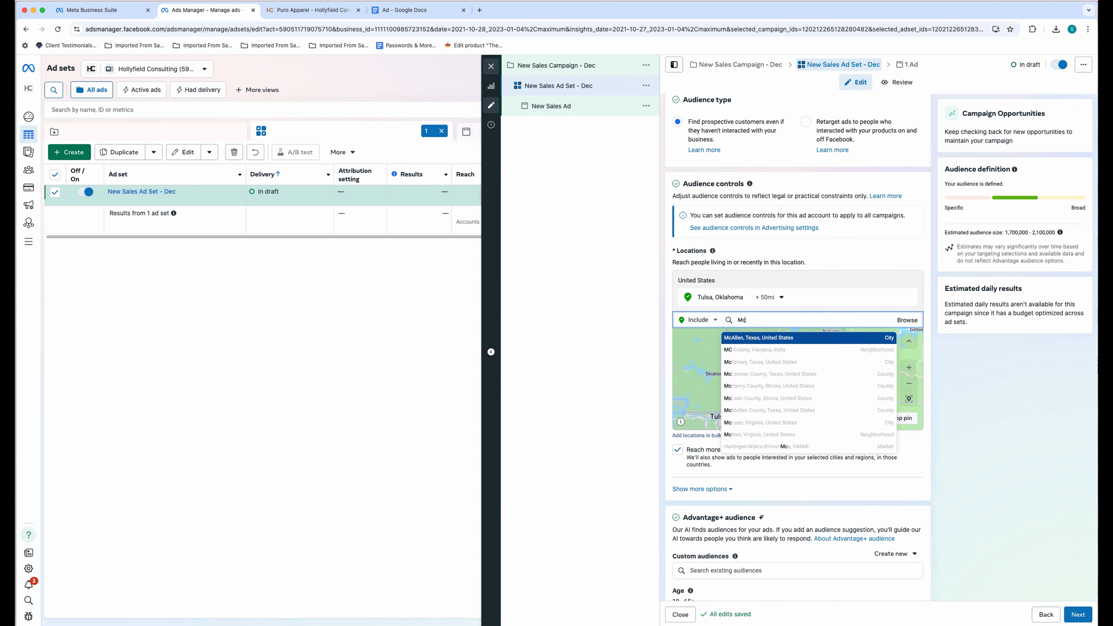
- Add McAllen, Texas as a location and adjust its targeting radius
text(Mcall)
key(Return)
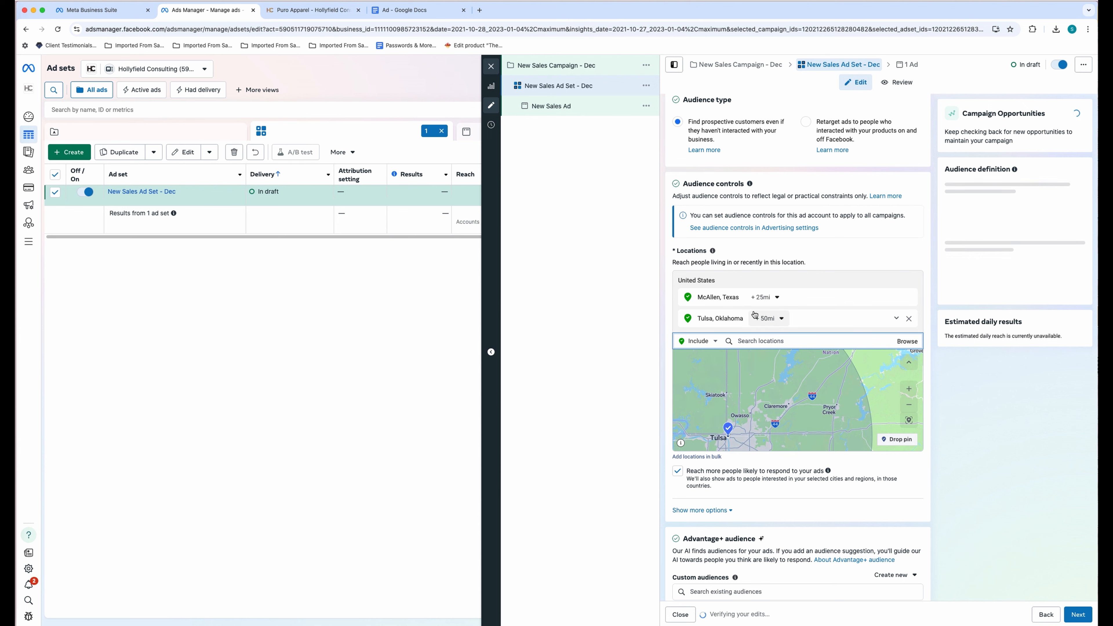
click(778, 299)
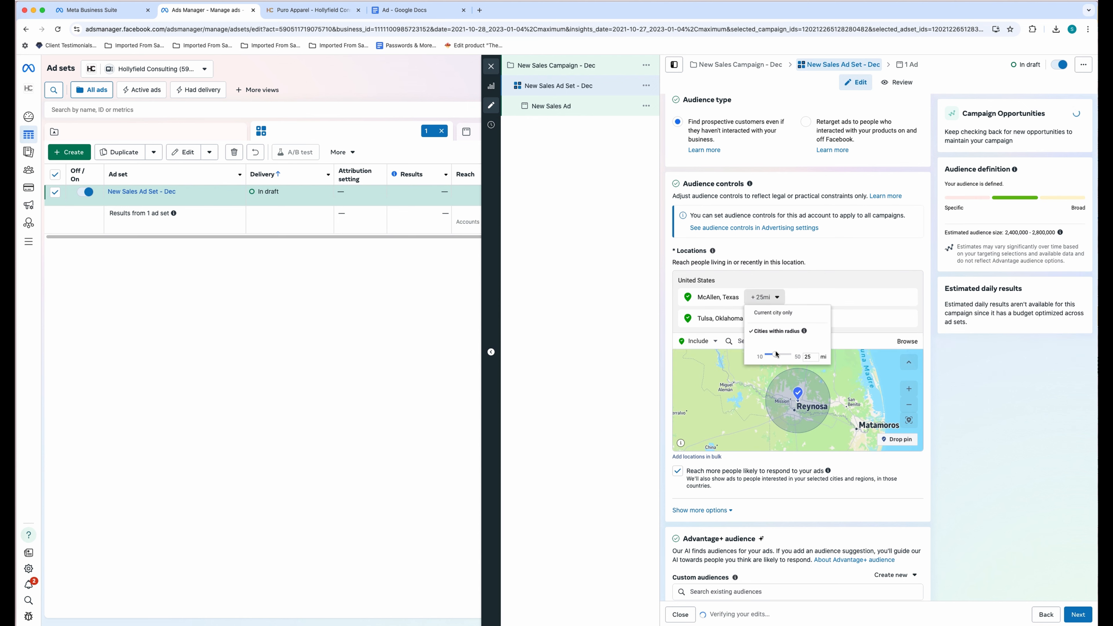
drag(777, 354, 801, 352)
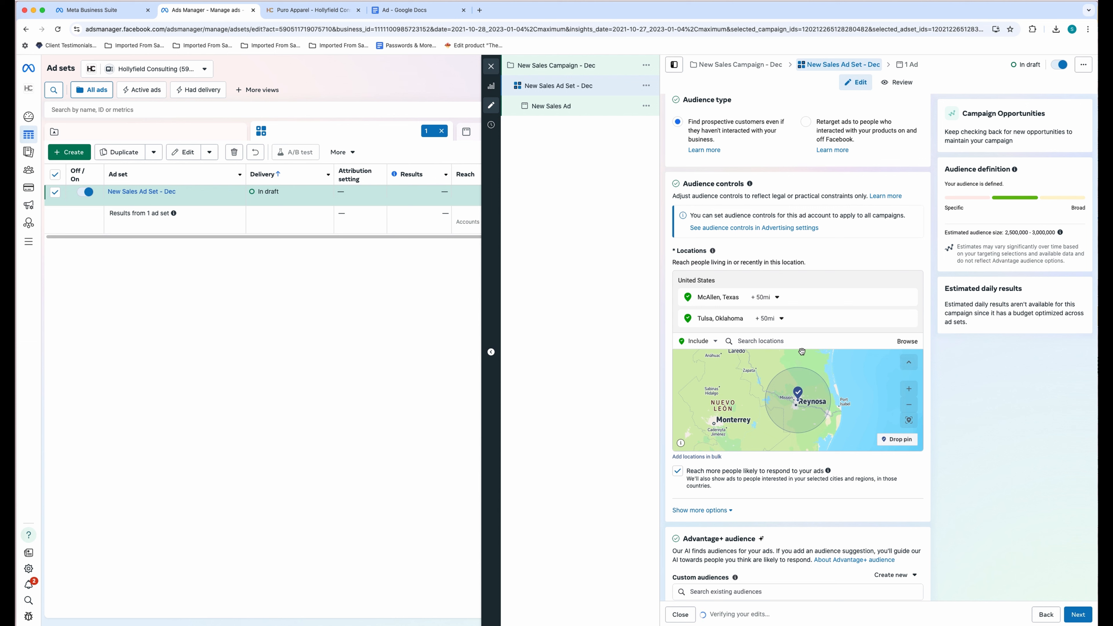
- Drop a pin near Port Isabel (26.0164, -97.3499) with a 50 mi radius
click(900, 447)
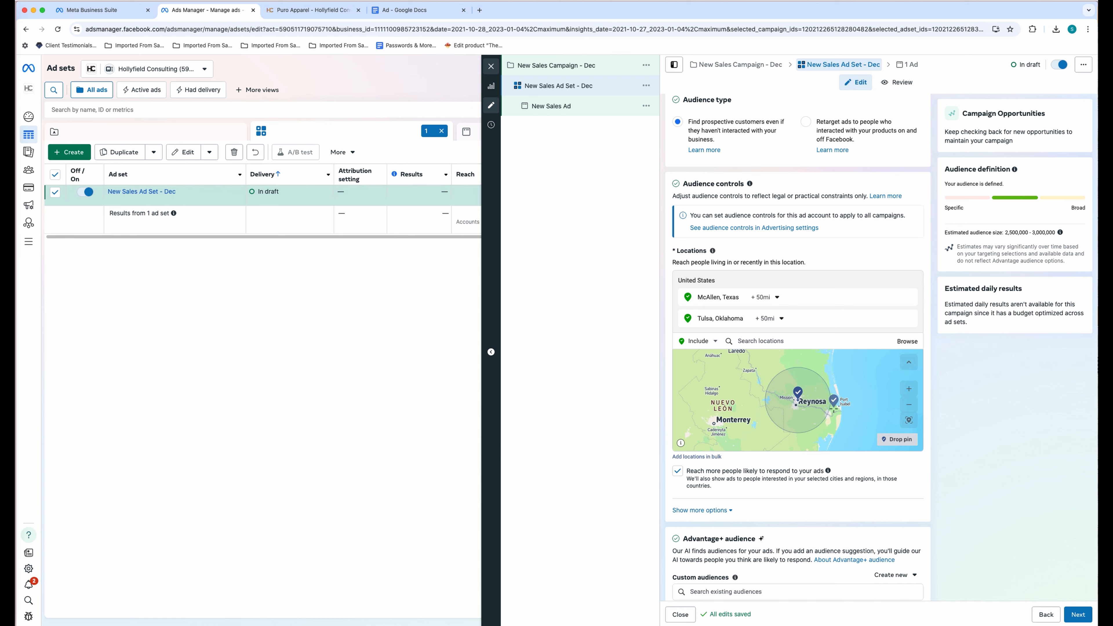
click(834, 405)
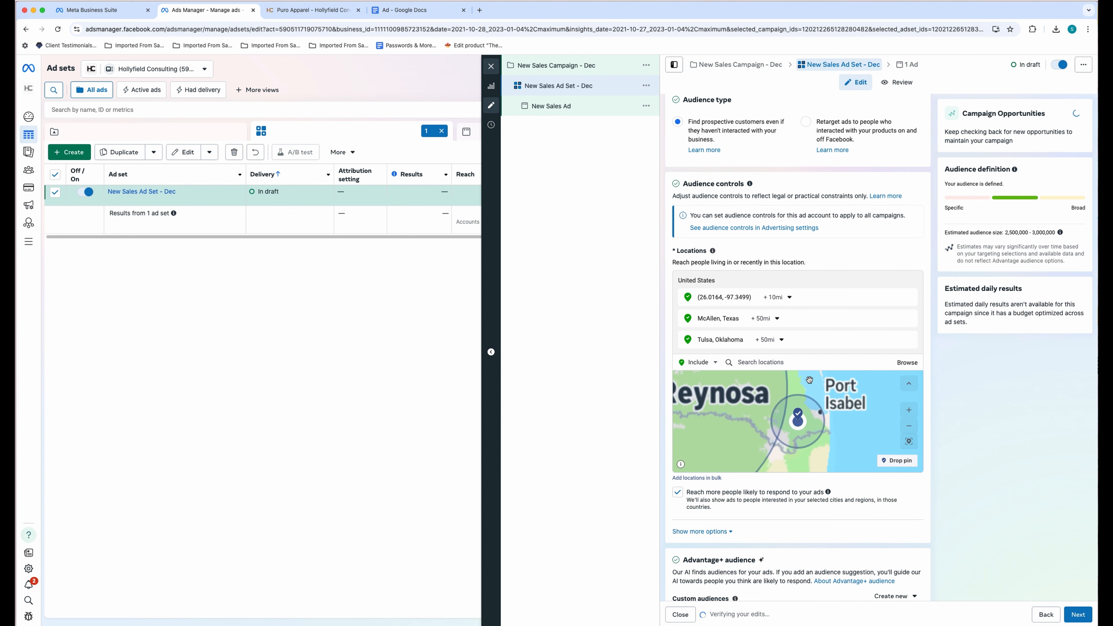
click(789, 298)
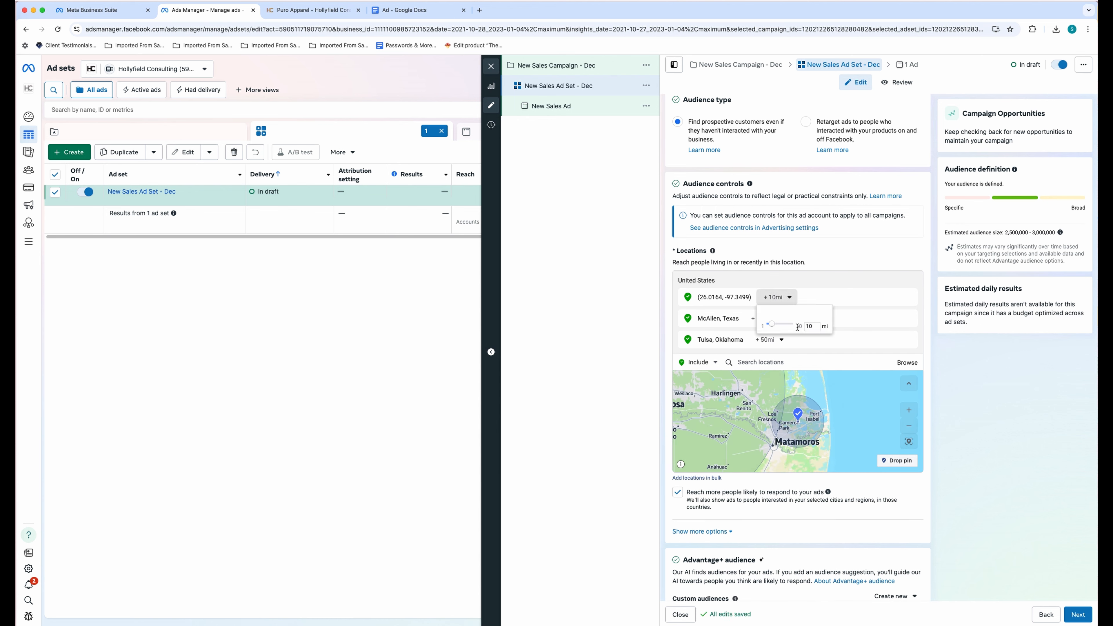
click(833, 329)
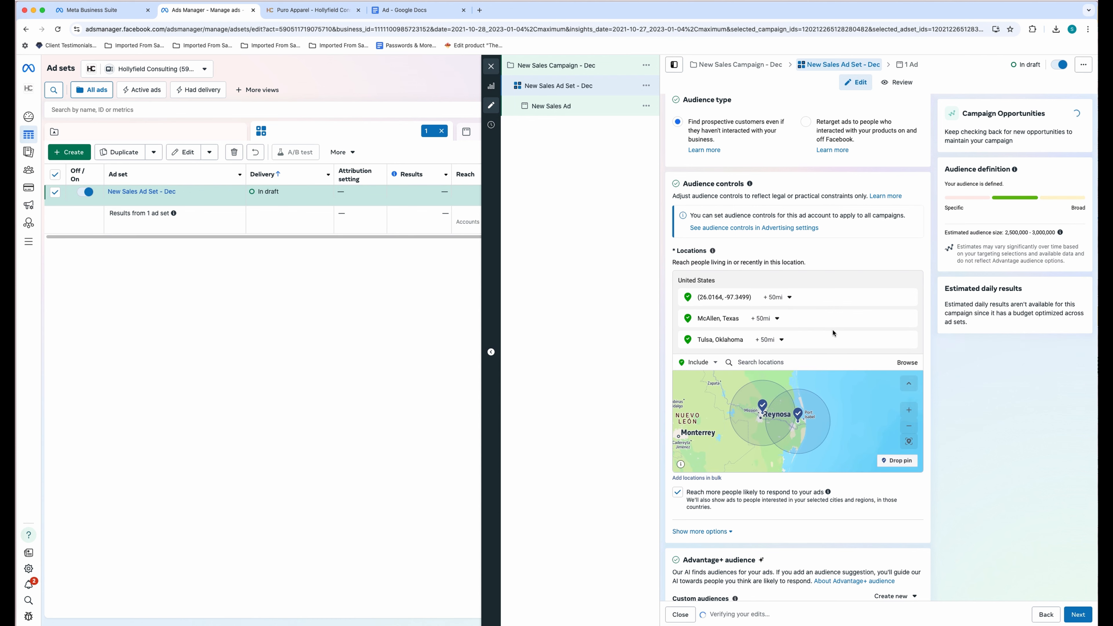
scroll(784, 429, up, 2)
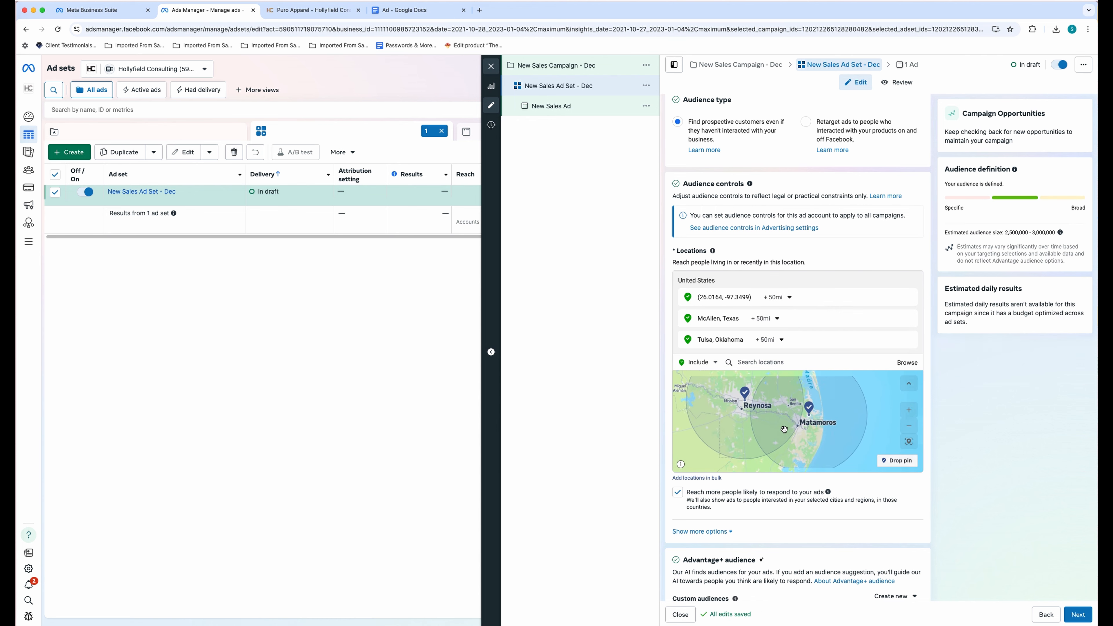
scroll(784, 429, down, 3)
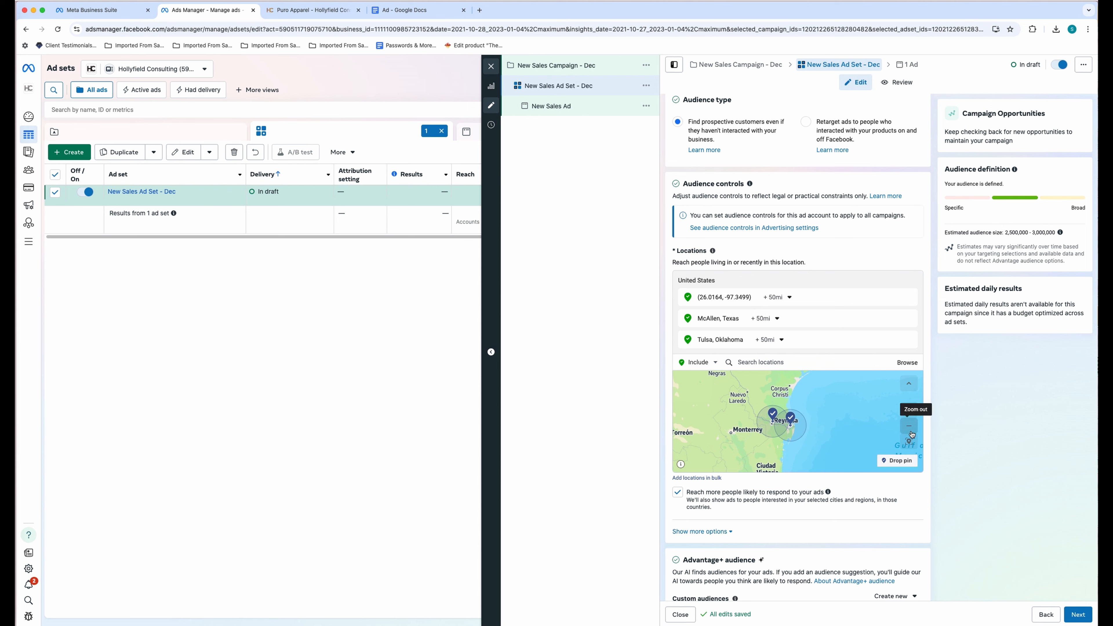
- Zoom the map out to the Gulf and check the 2,500,000–3,000,000 audience estimate
click(911, 433)
click(912, 433)
click(911, 433)
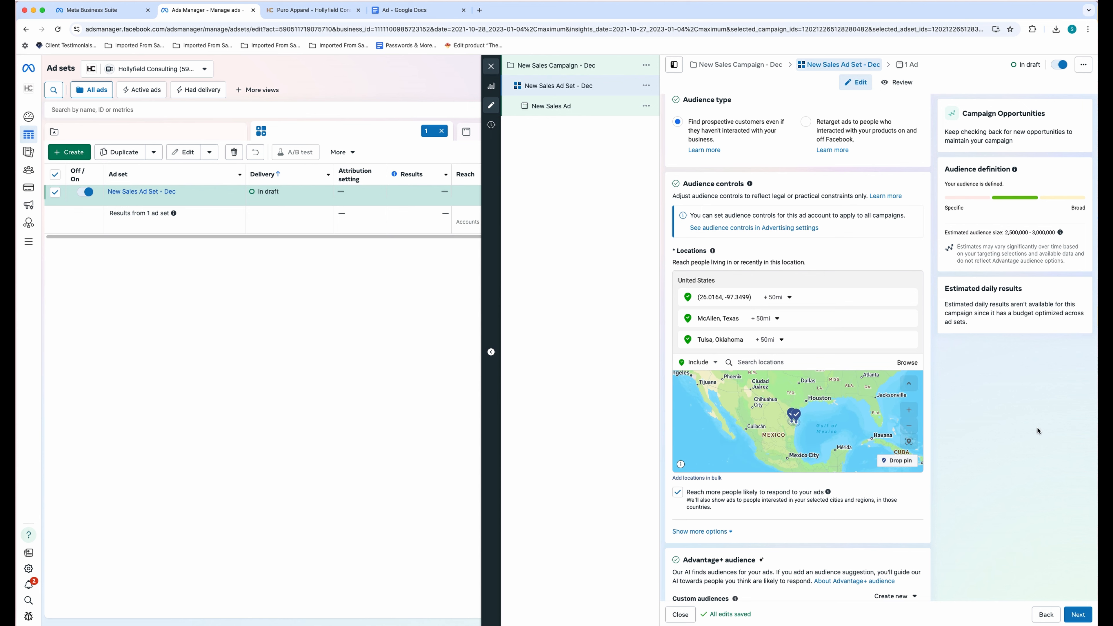
drag(1007, 232, 1063, 235)
click(1008, 444)
scroll(1007, 465, down, 6)
scroll(1007, 468, down, 4)
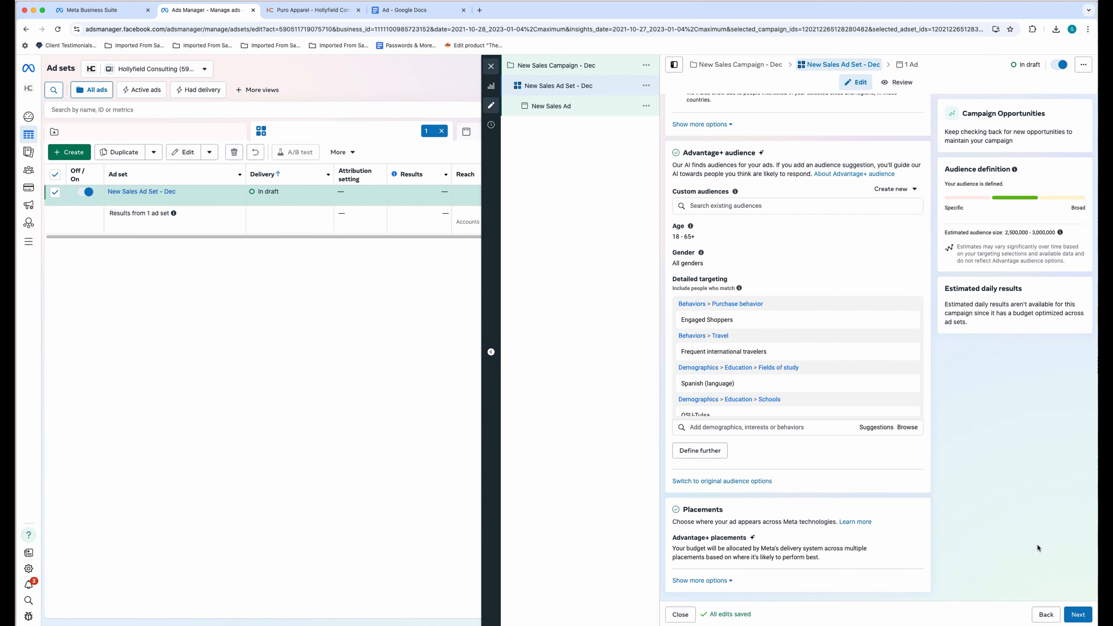
- Go to the New Sales Ad and scroll past its HC - Podcast Shop carousel creative to Primary text
click(1079, 616)
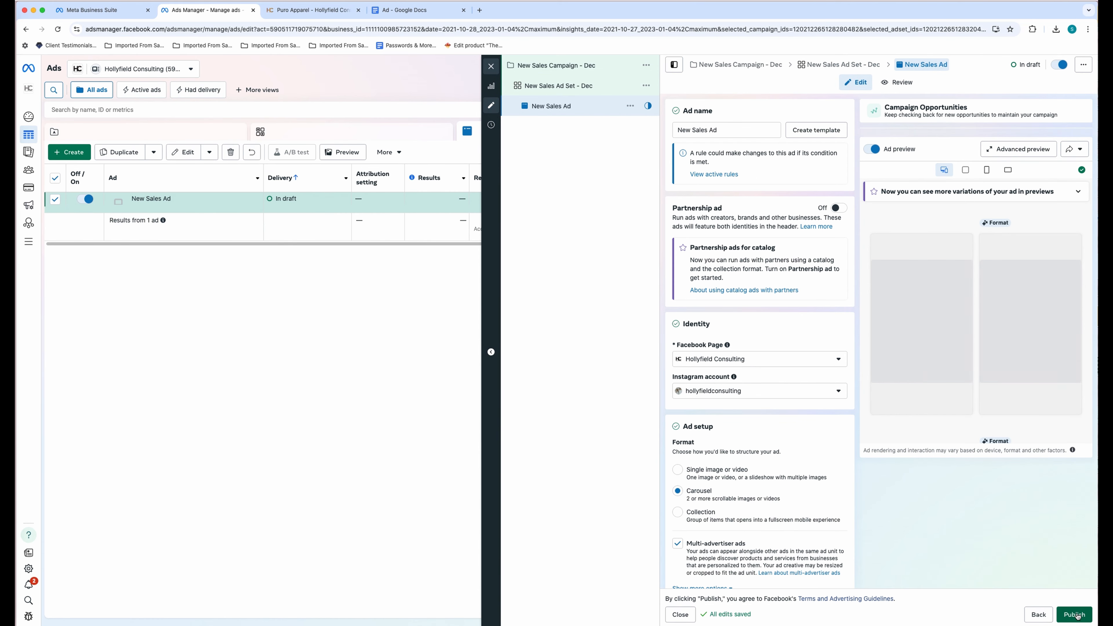
scroll(811, 482, down, 3)
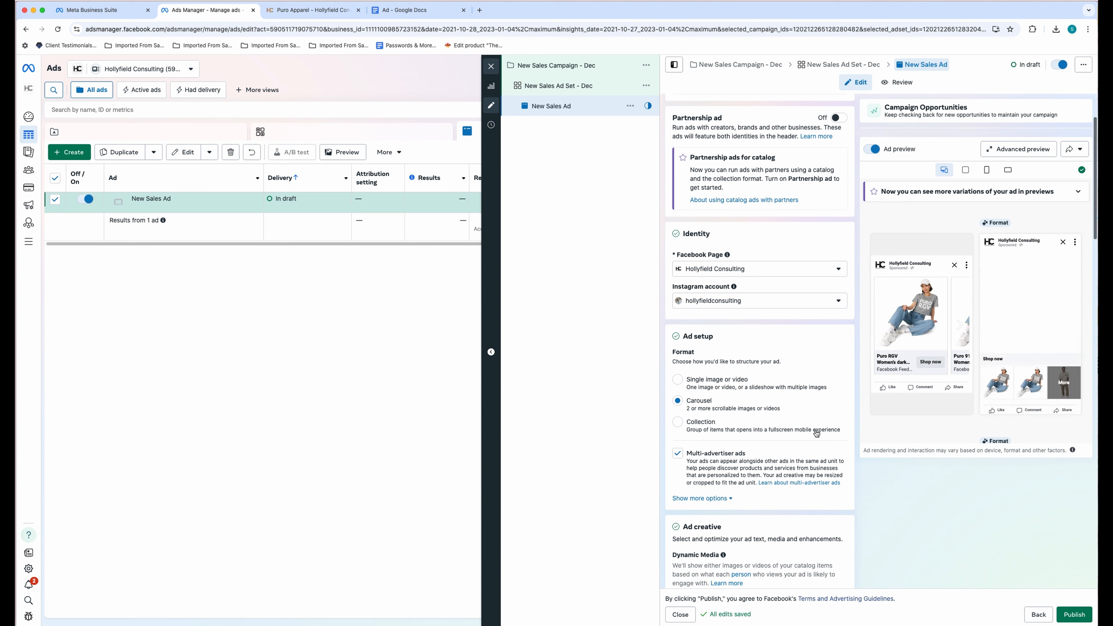
scroll(771, 425, down, 3)
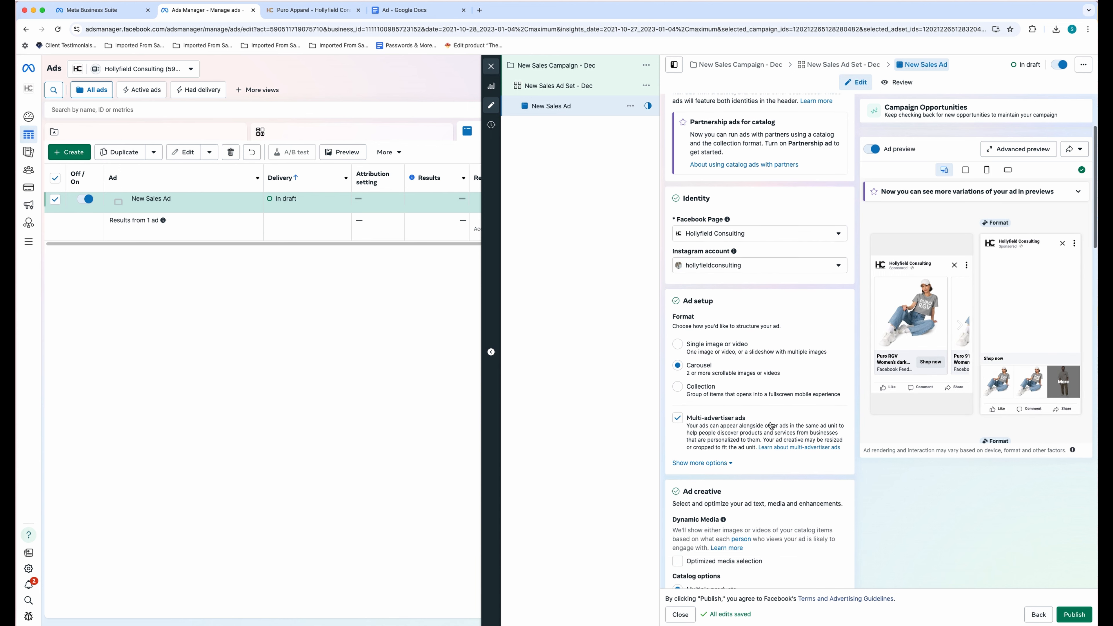
scroll(773, 426, down, 3)
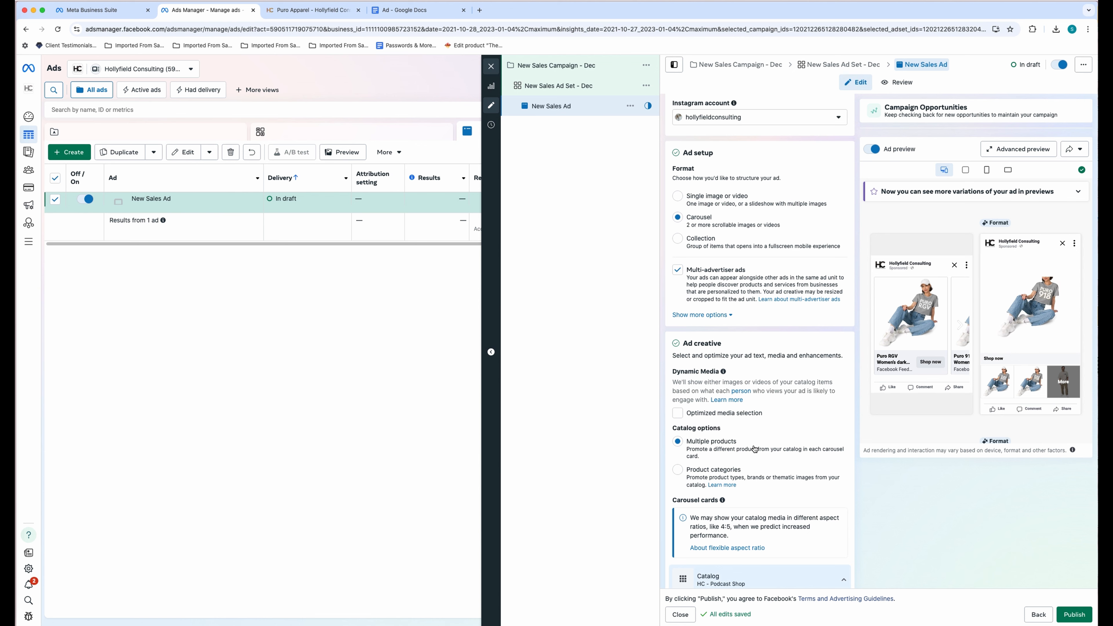
scroll(793, 447, down, 3)
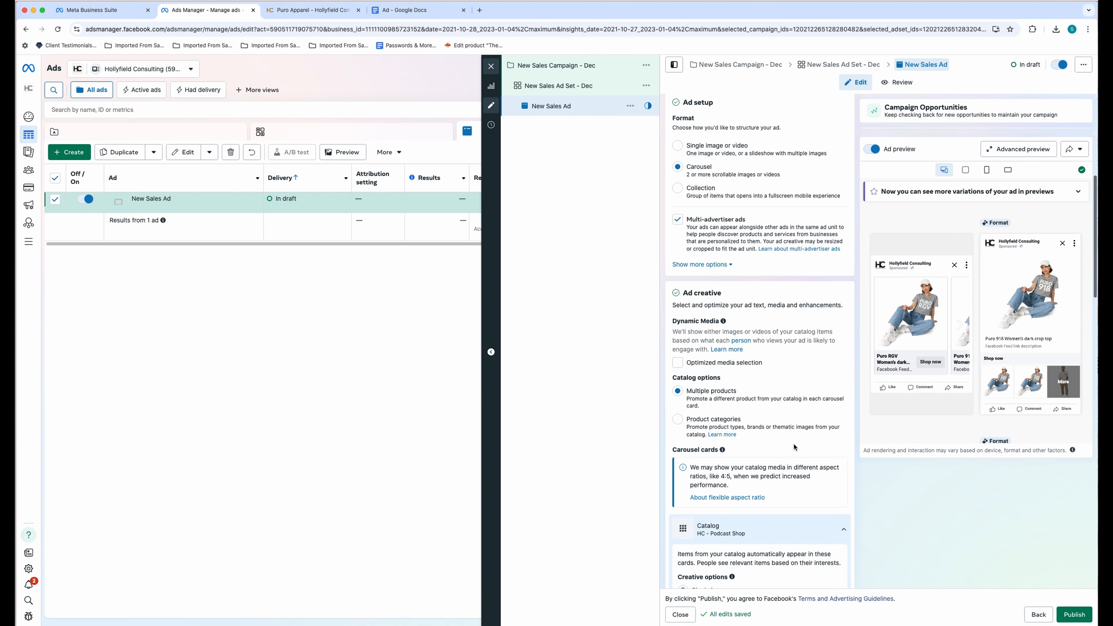
scroll(795, 448, down, 2)
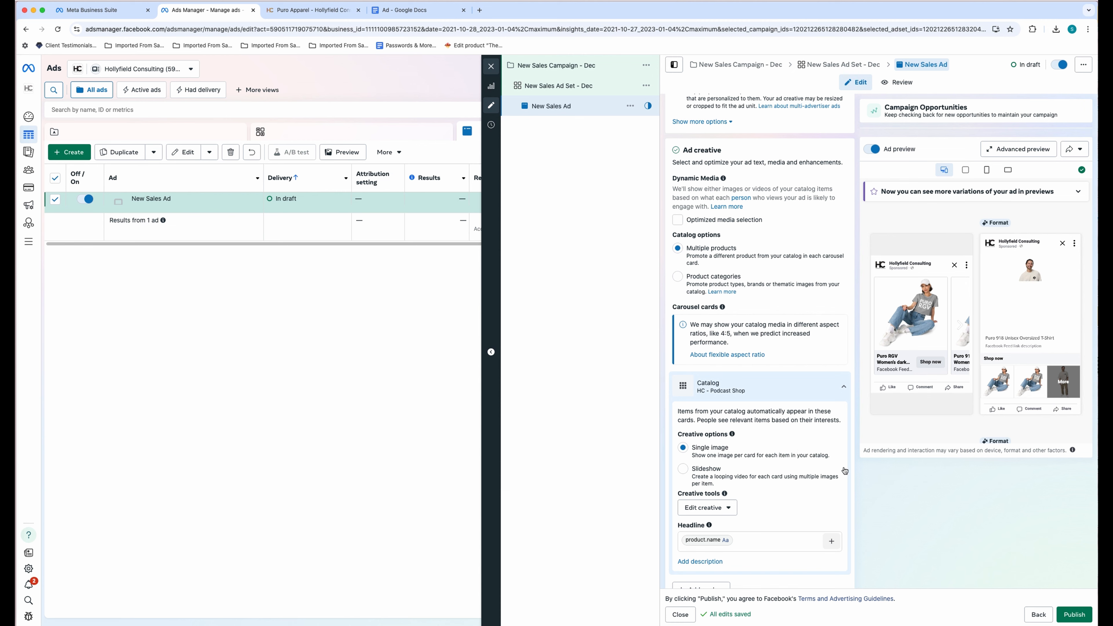
scroll(852, 479, down, 3)
scroll(853, 478, down, 2)
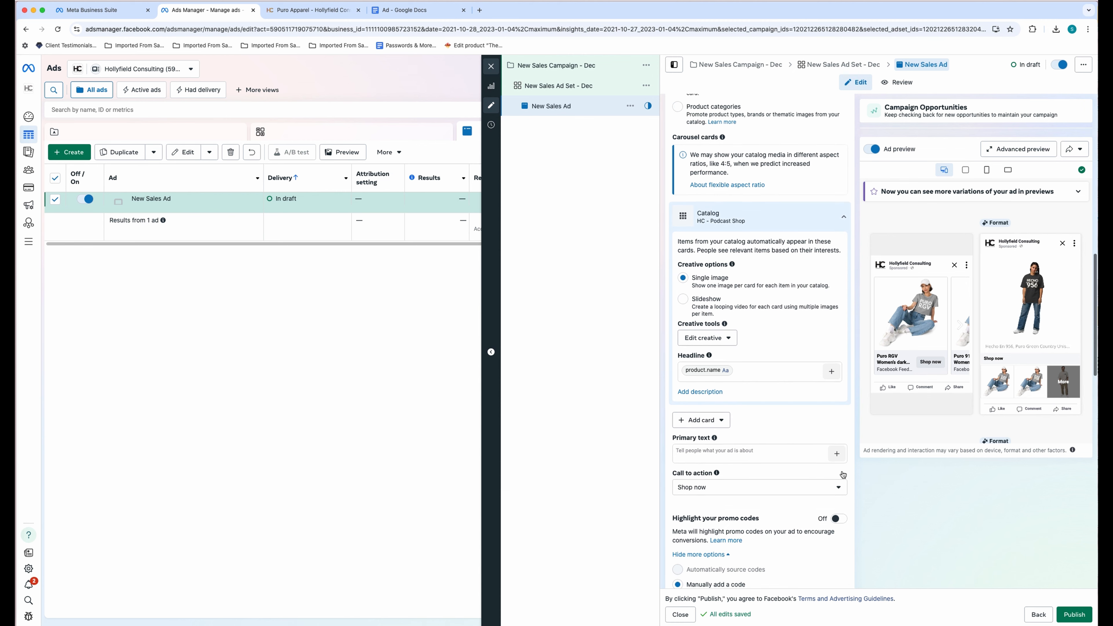
- Paste the Puro Apparel site's paragraph about Hollyfield's co-founders as the Primary text
click(735, 434)
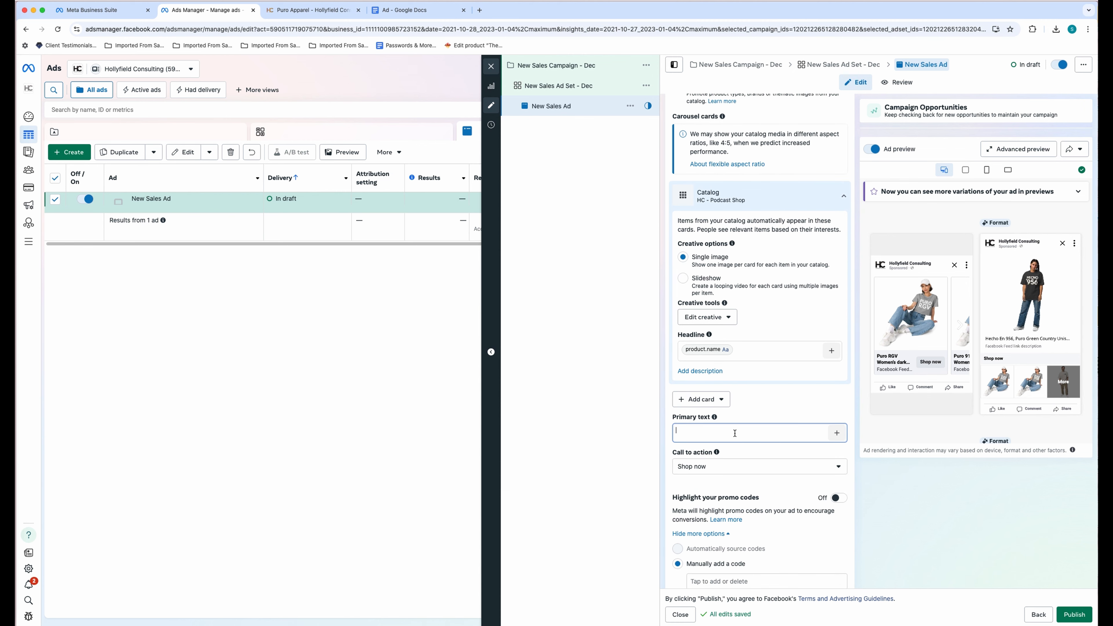
click(301, 13)
drag(667, 291, 256, 166)
key(super+c)
click(182, 12)
key(super+v)
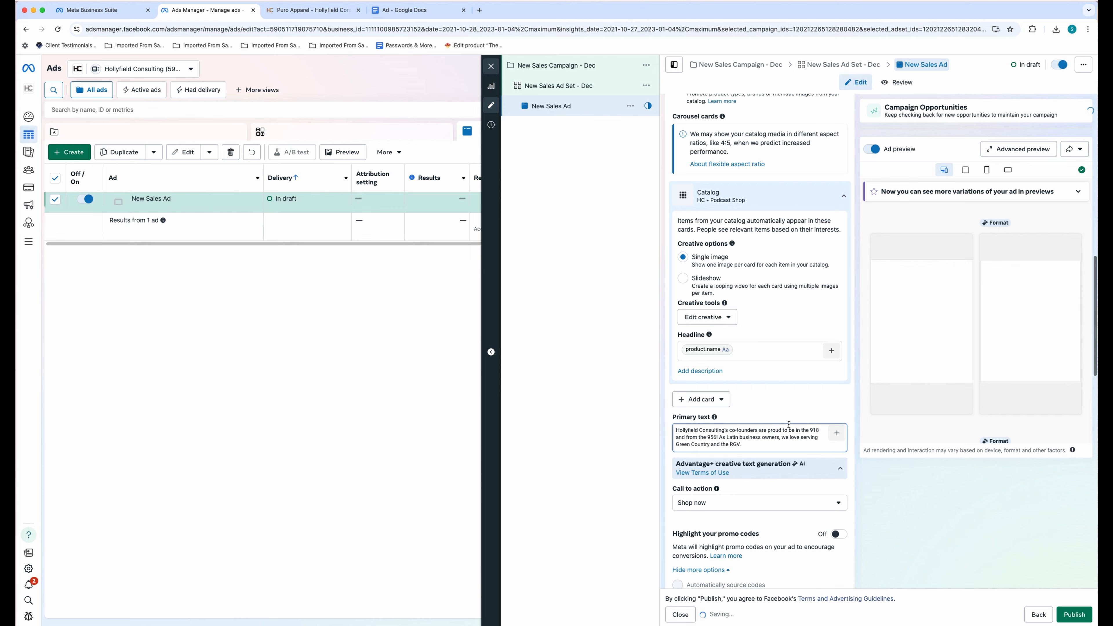
- In the second variation, delete 'Meet your local experts!', drop the leading 'As', and change Latinx to Latin
scroll(889, 474, down, 3)
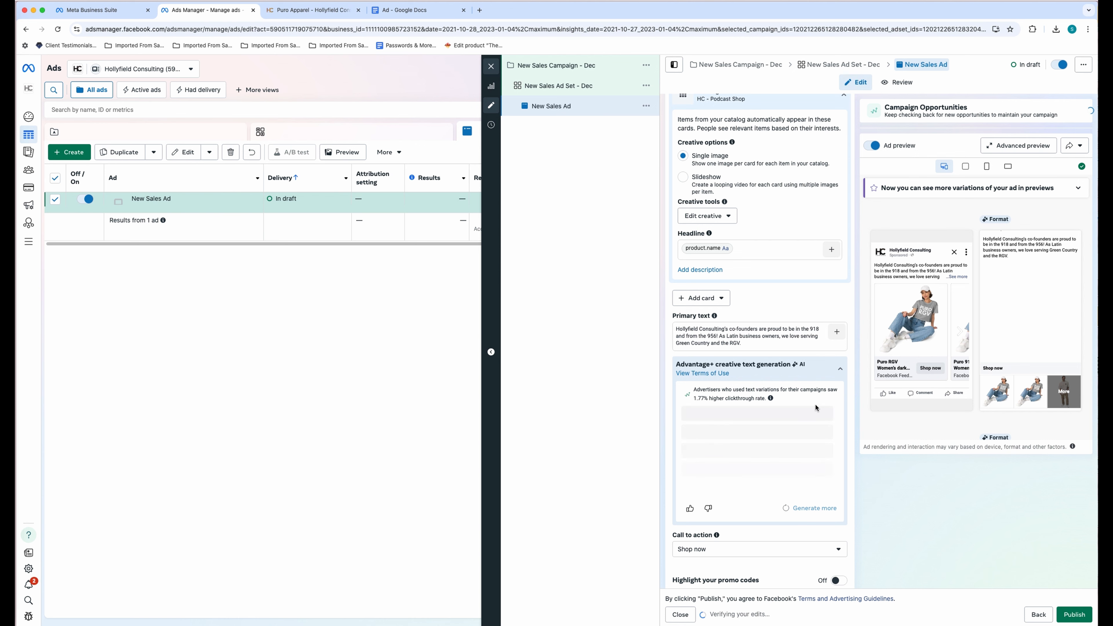
scroll(819, 411, down, 2)
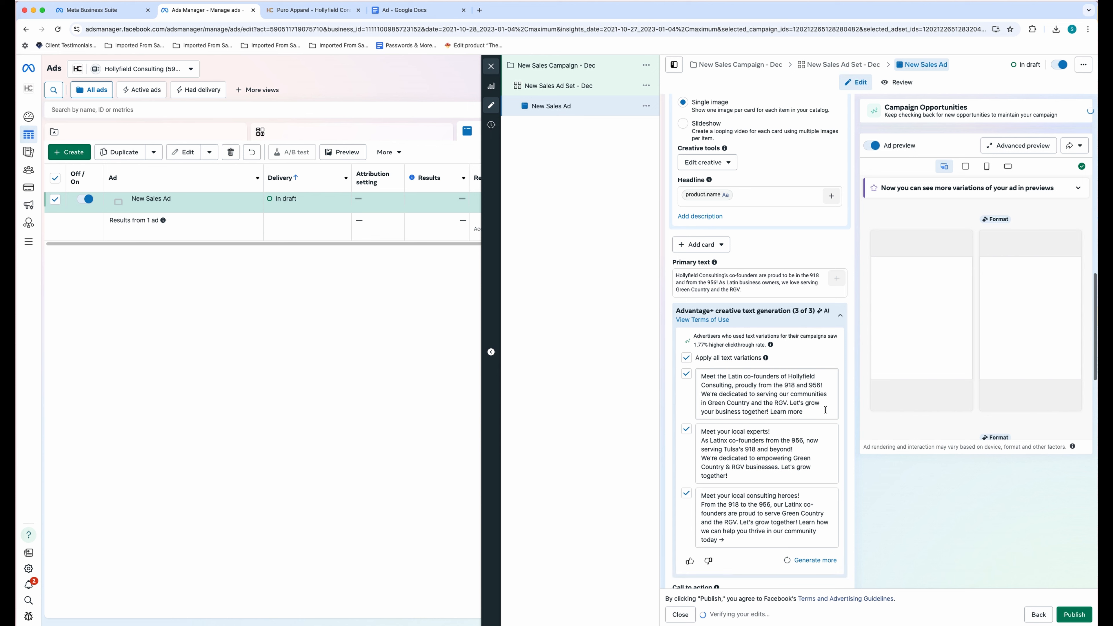
scroll(825, 410, down, 2)
scroll(834, 453, down, 1)
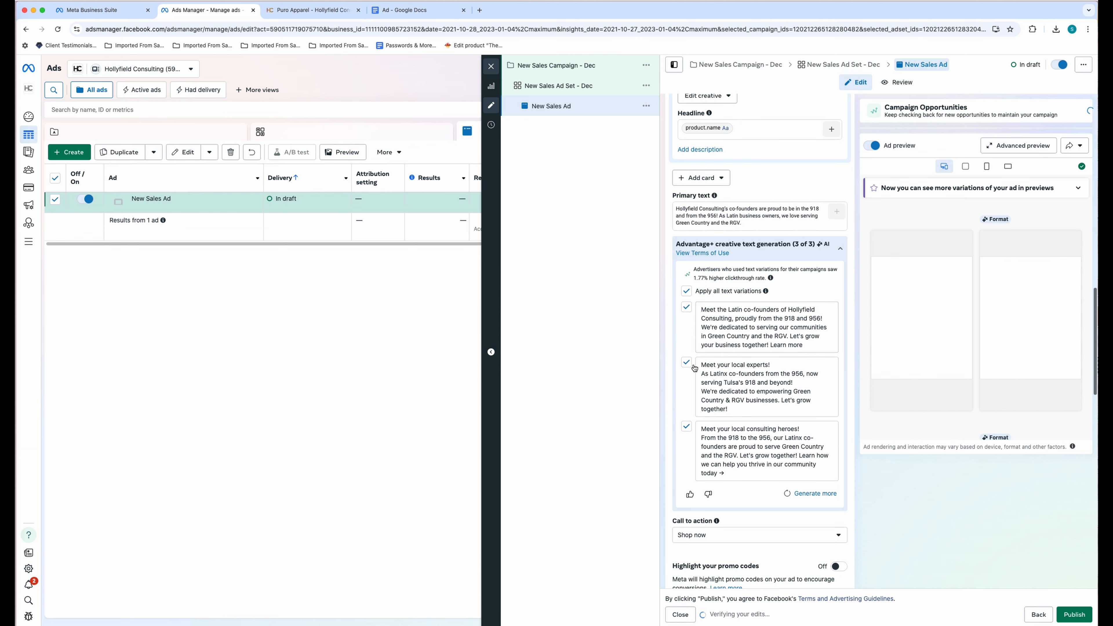
triple_click(703, 368)
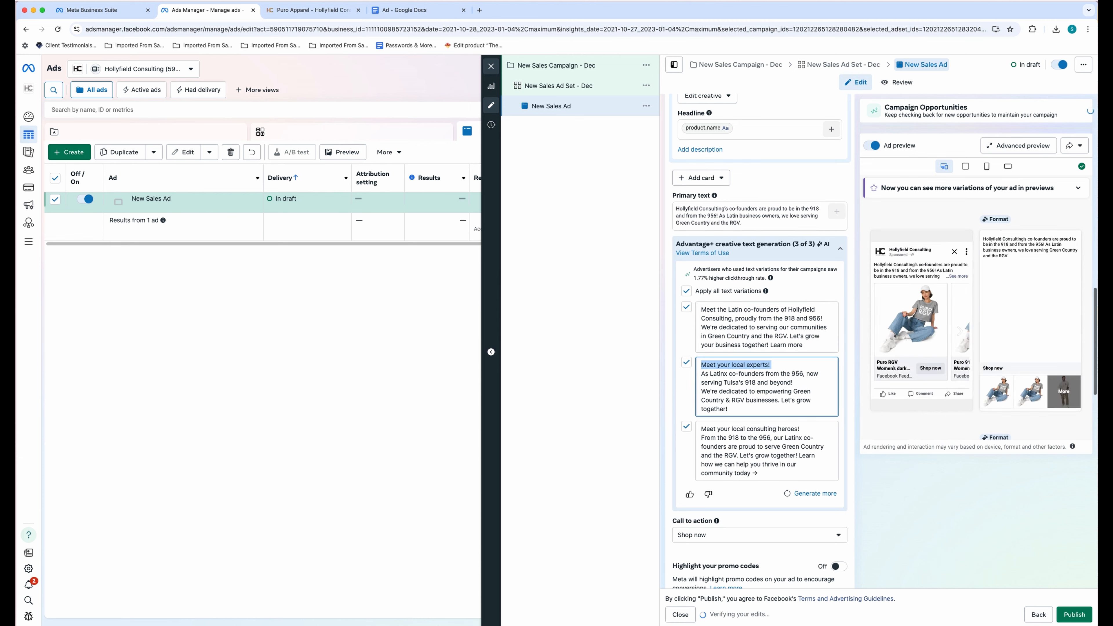
key(BackSpace)
key(BackSpace)
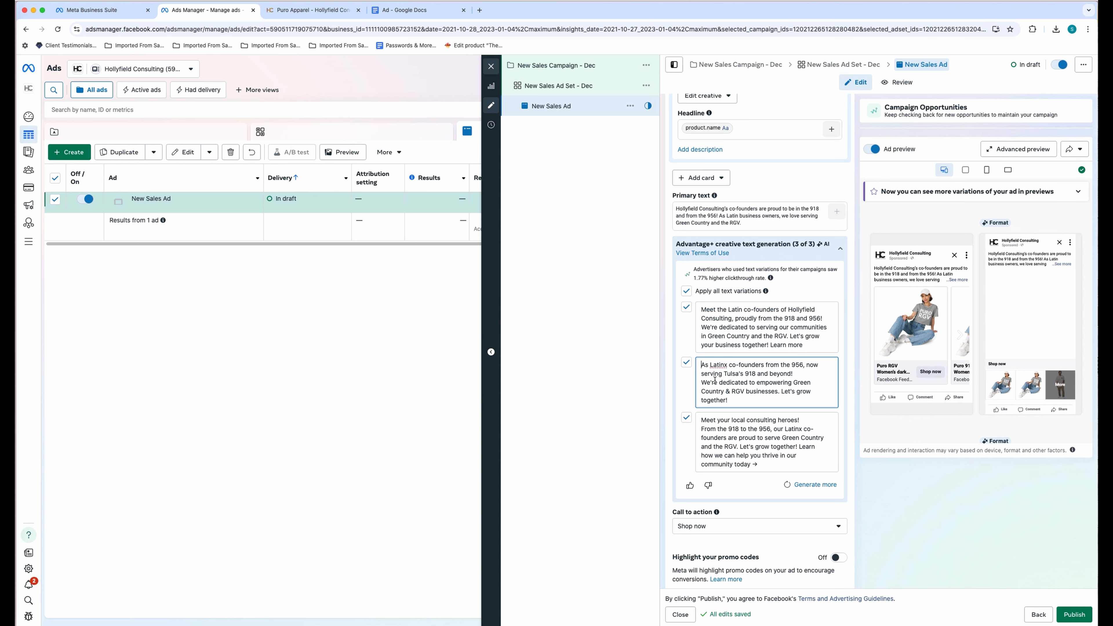
drag(710, 365, 696, 363)
key(BackSpace)
click(718, 366)
key(BackSpace)
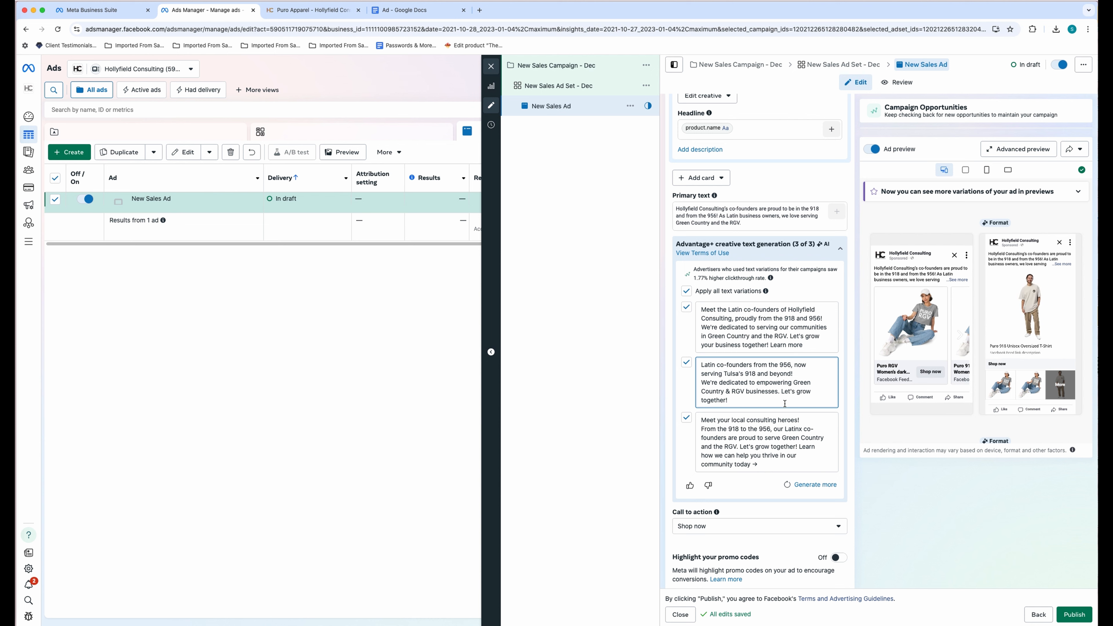
- Make the closing line 'Let's grow together and wear our local love!' and add a blank line after 'beyond!'
click(783, 392)
key(Return)
key(Return)
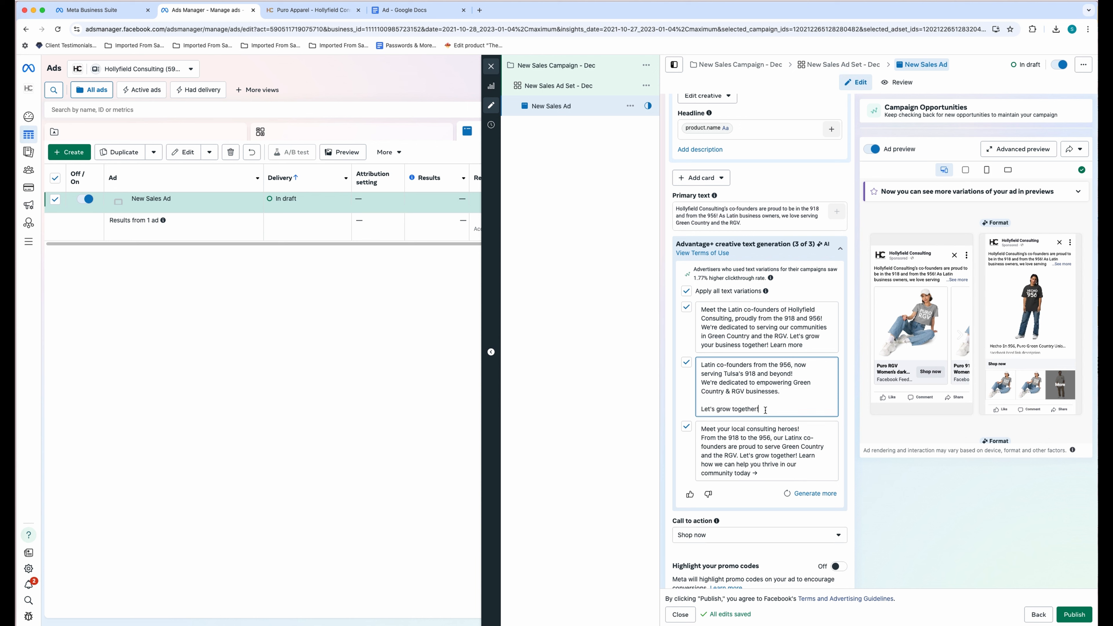
text(and we)
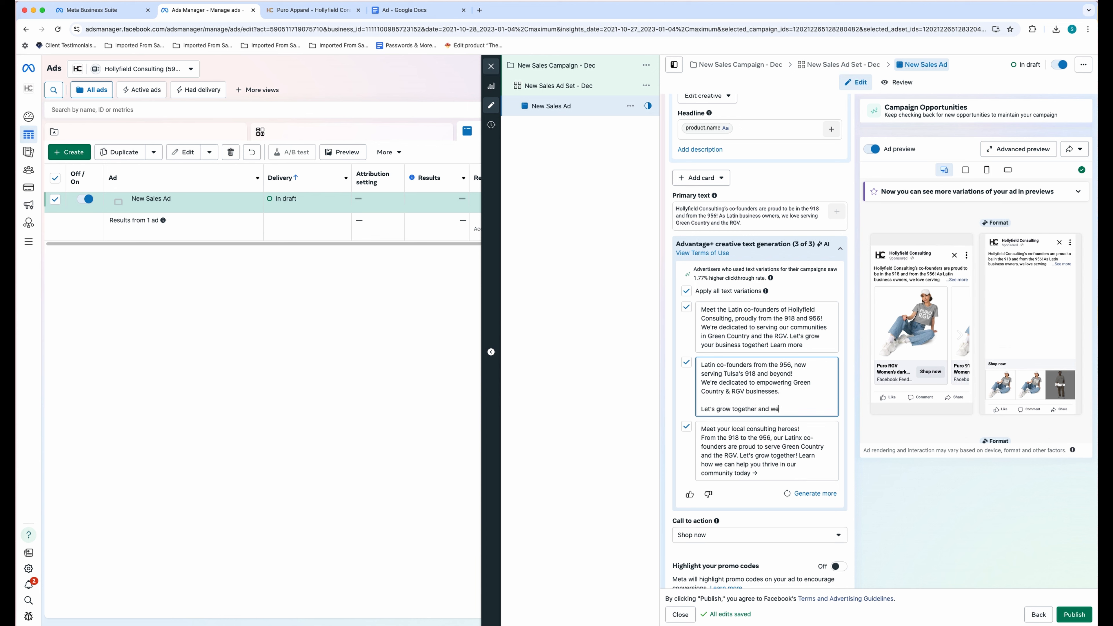
text(ar our local)
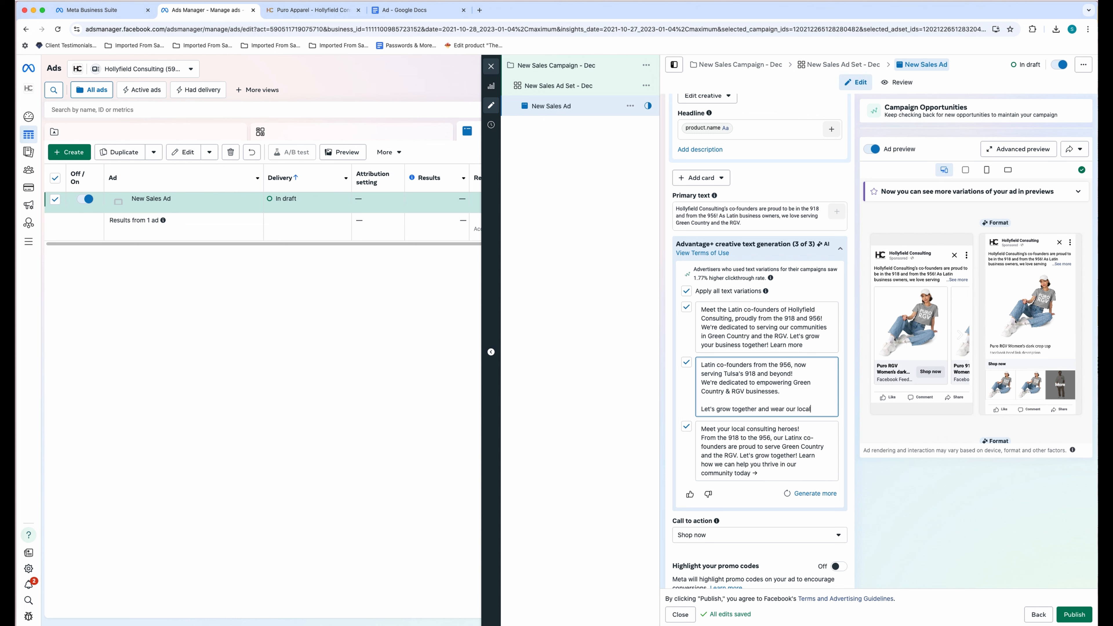
text( love!)
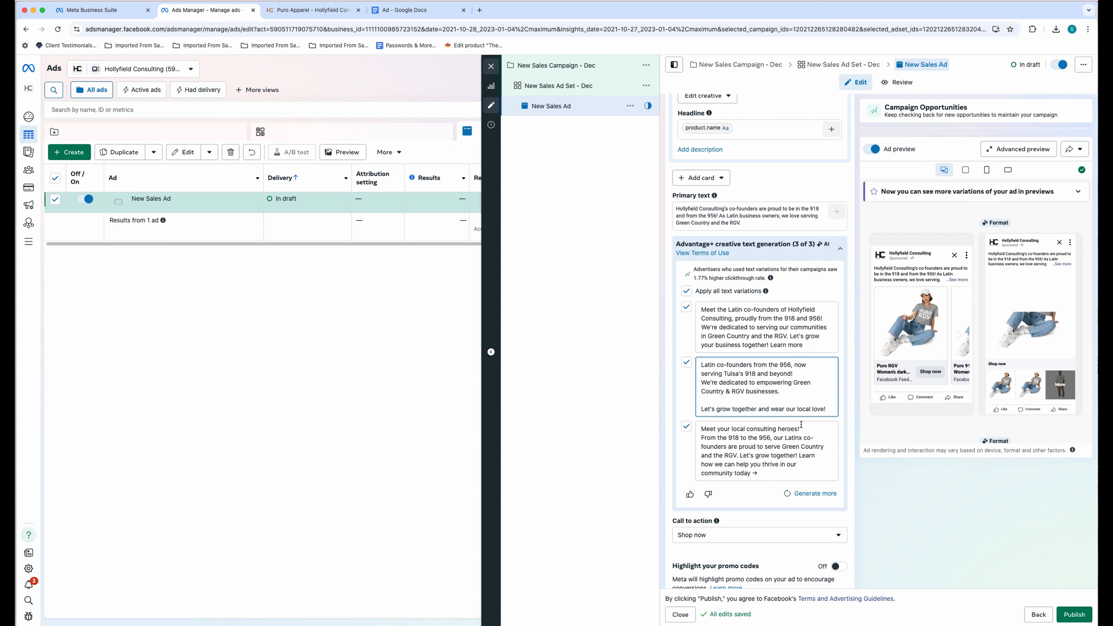
click(794, 374)
key(Return)
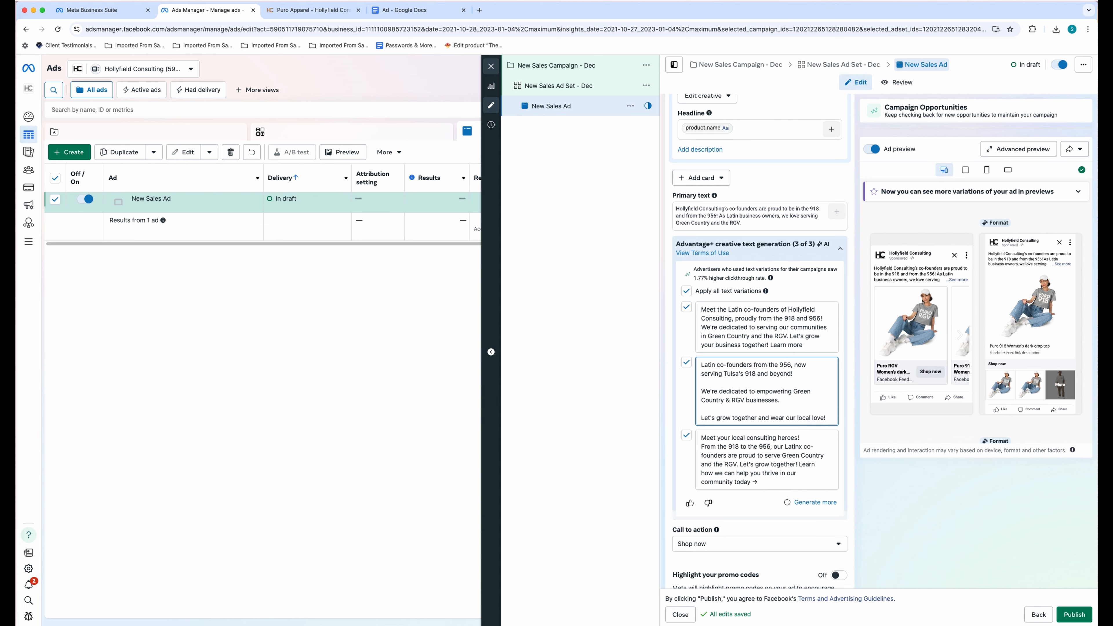
- In the first variation, add a blank line after '956!' and delete 'Learn more'
click(702, 326)
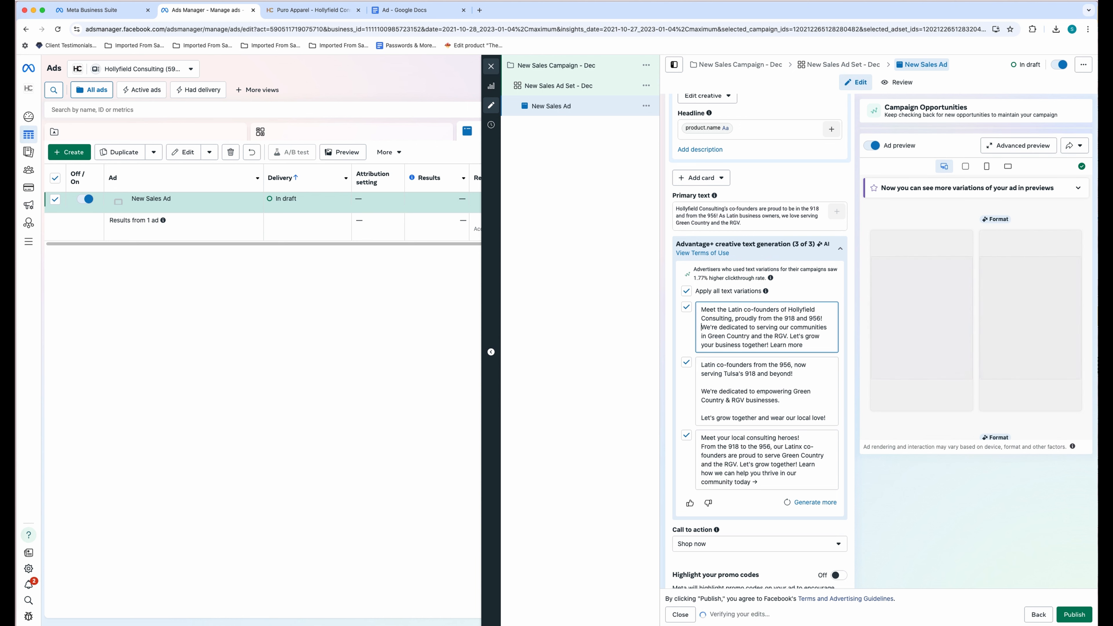
key(Return)
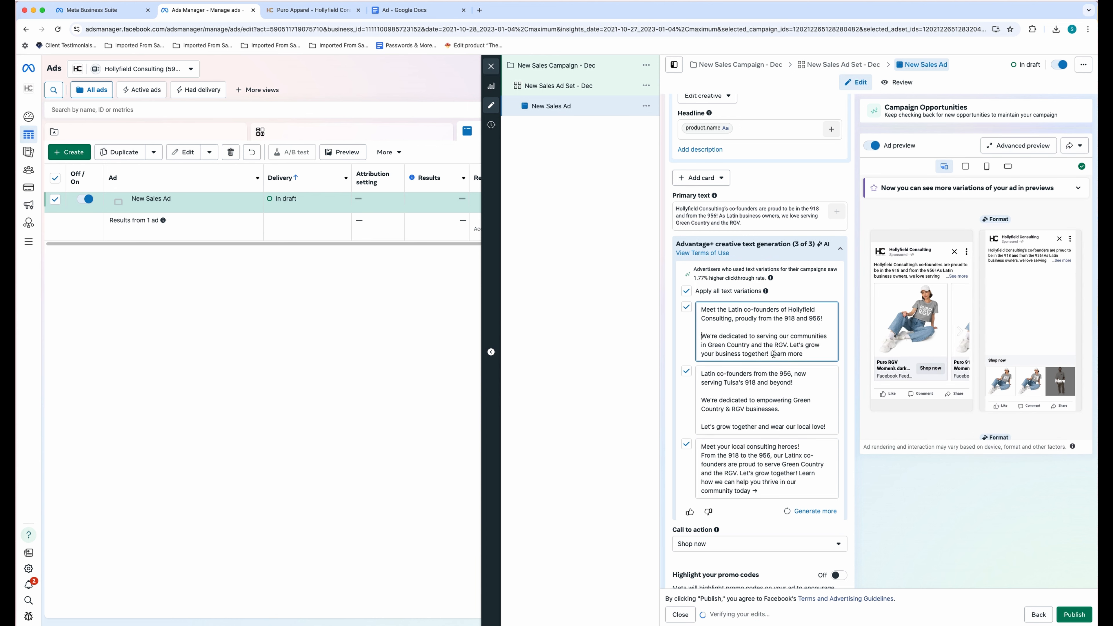
double_click(807, 353)
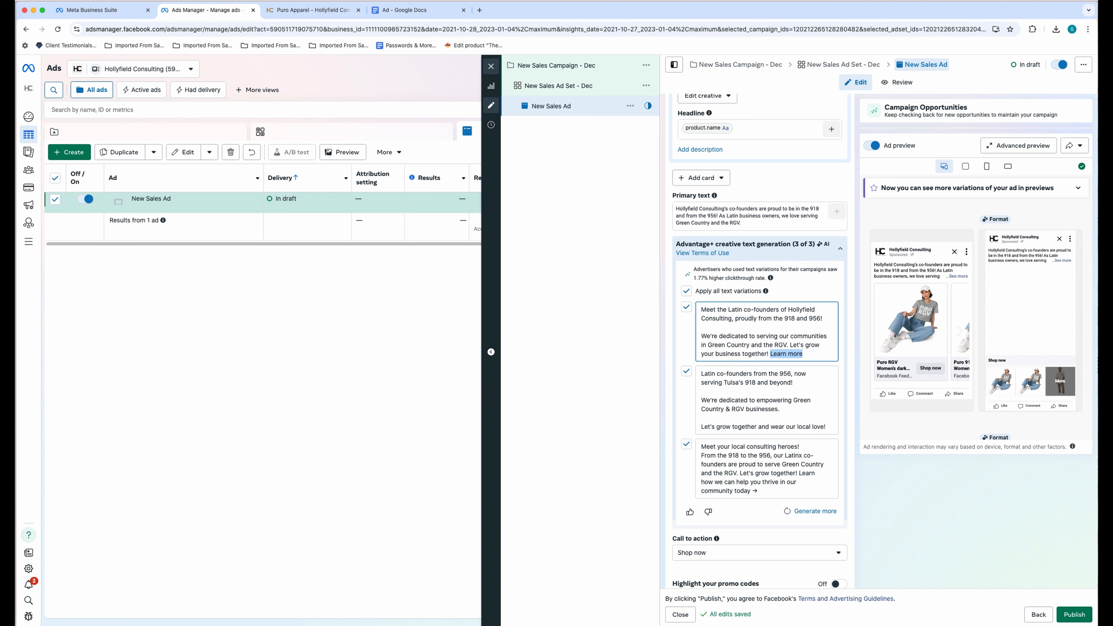
key(BackSpace)
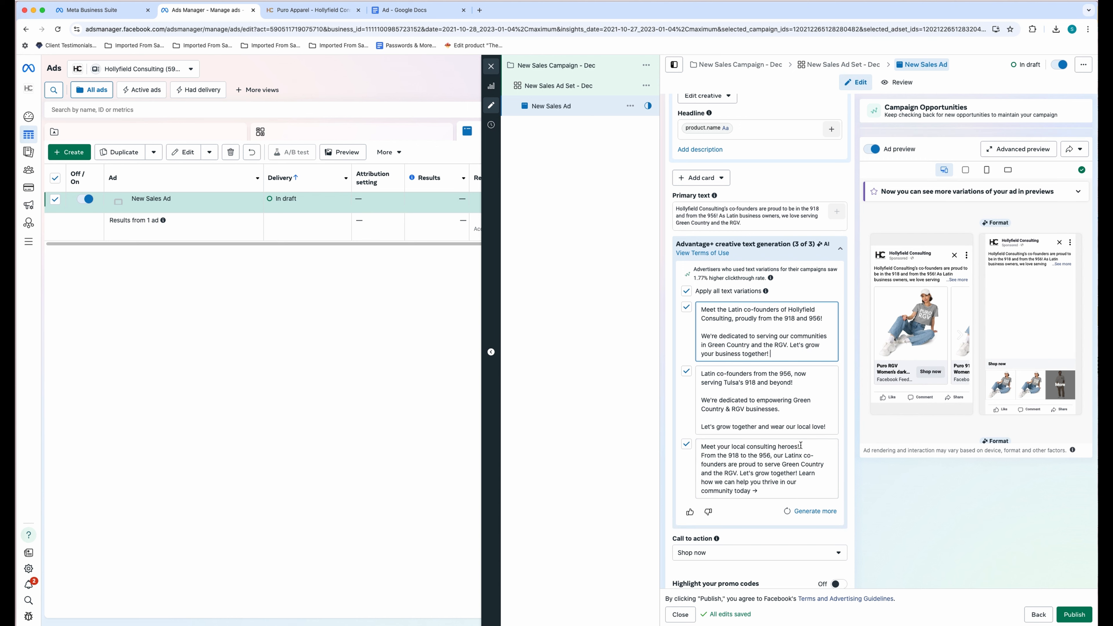
- In the third variation, delete the opening and closing sentences and end it with the local love line
triple_click(700, 446)
key(BackSpace)
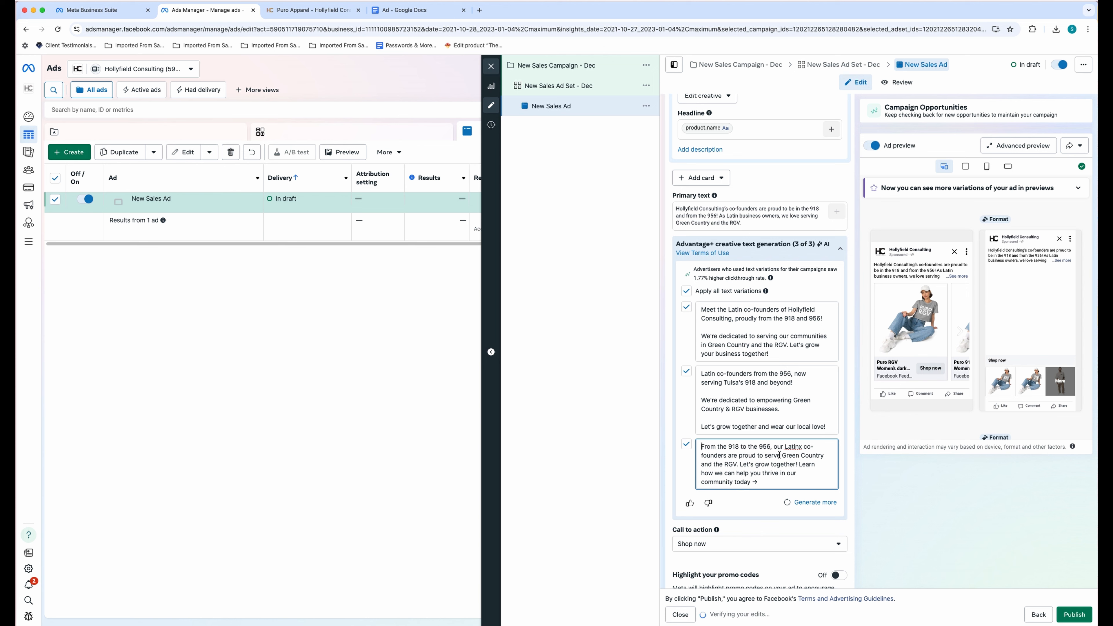
click(741, 463)
key(Return)
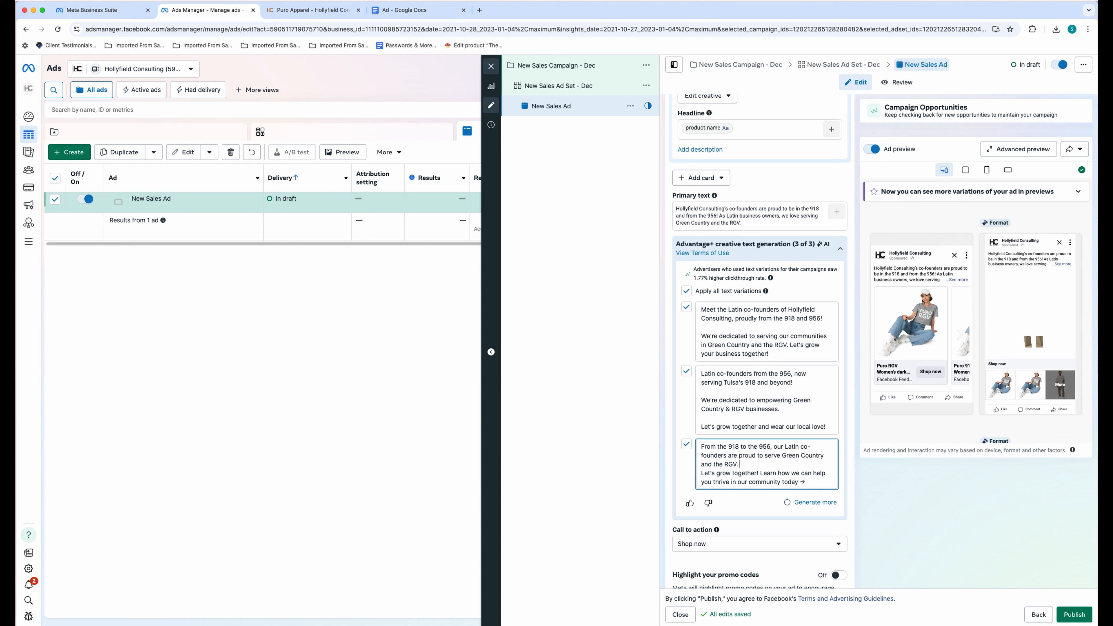
key(Return)
scroll(796, 473, down, 1)
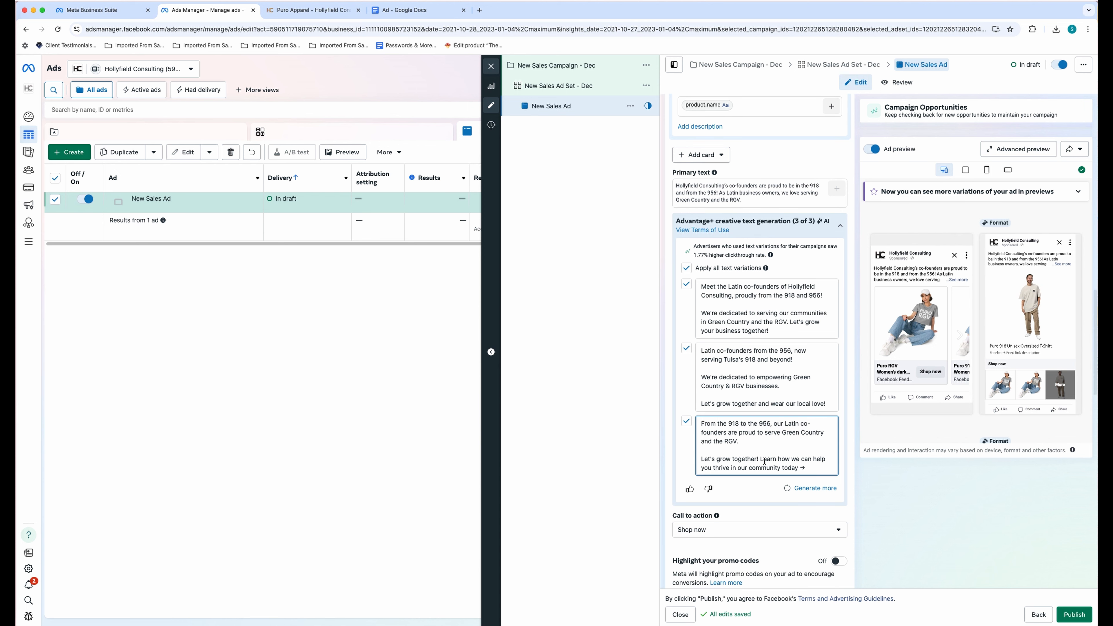
drag(826, 468, 735, 459)
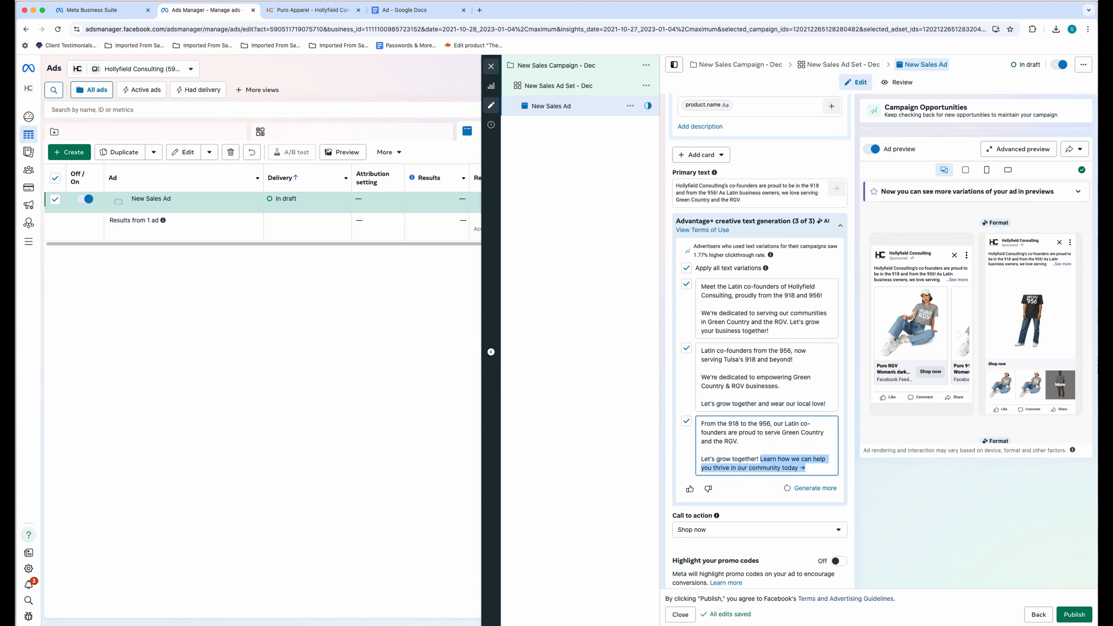
key(BackSpace)
triple_click(698, 404)
key(ctrl+c)
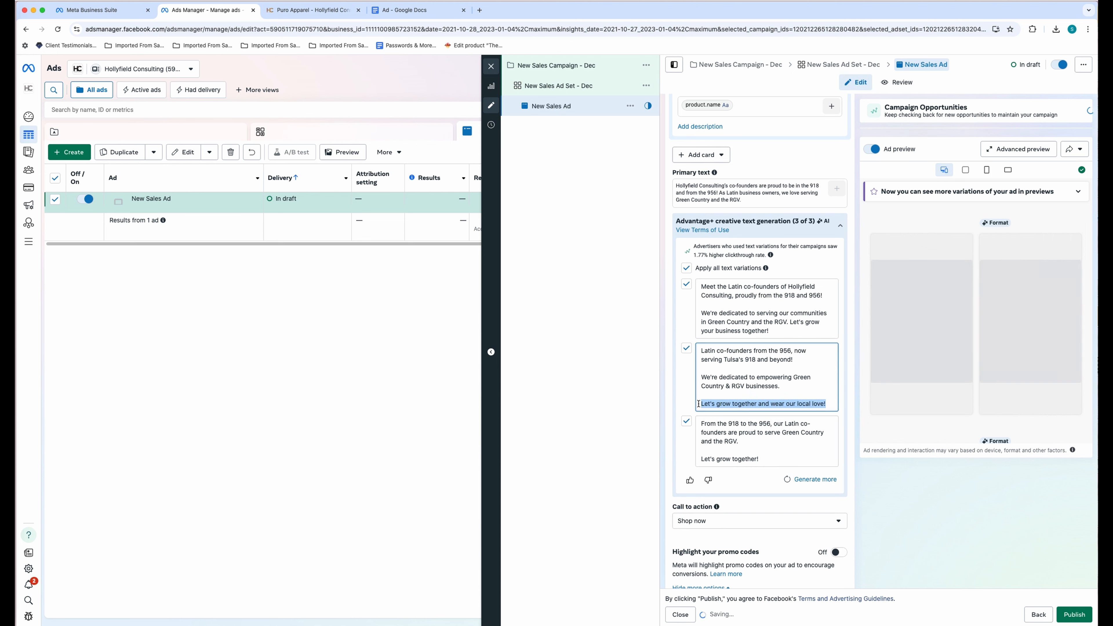
triple_click(740, 458)
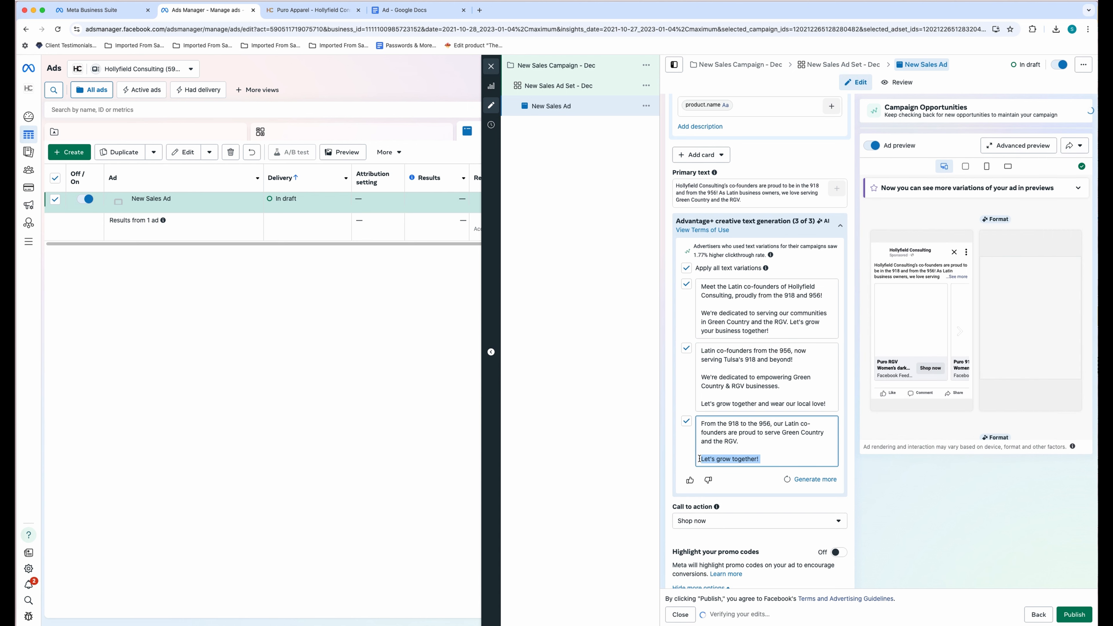
key(ctrl+v)
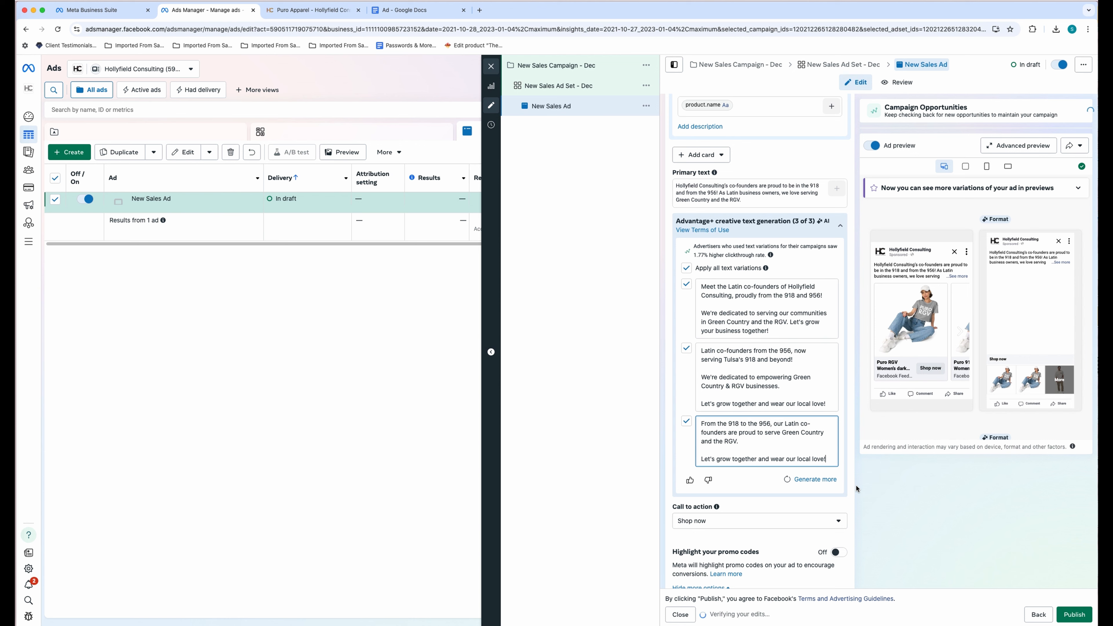
- Scroll down to the empty Destination and Website URL fields, then bring up the Puro Apparel page
scroll(829, 464, down, 4)
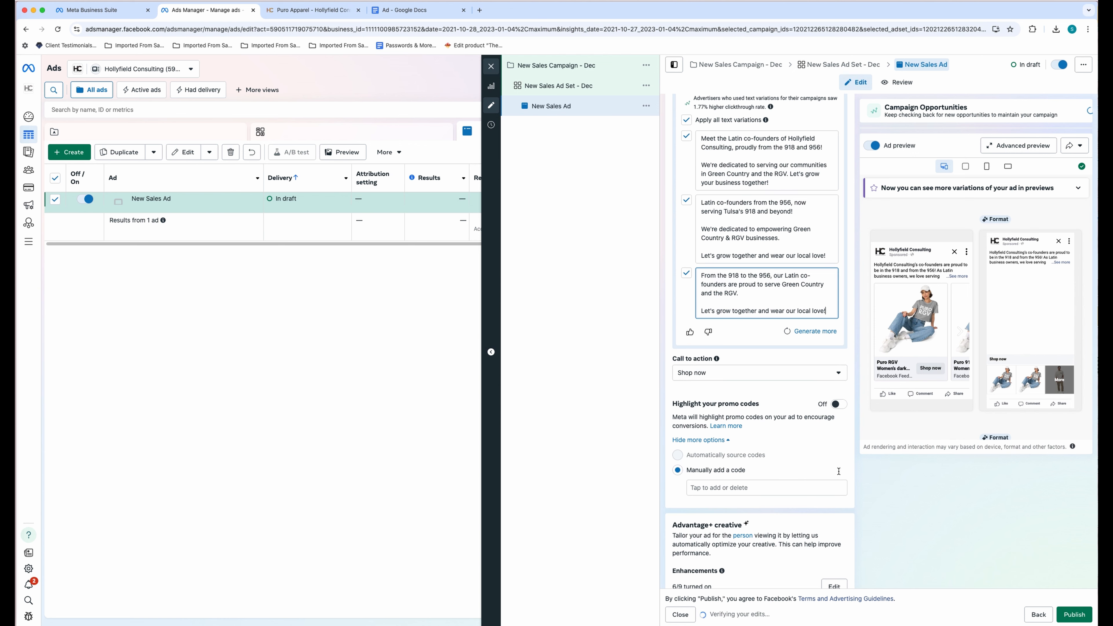
scroll(797, 395, down, 5)
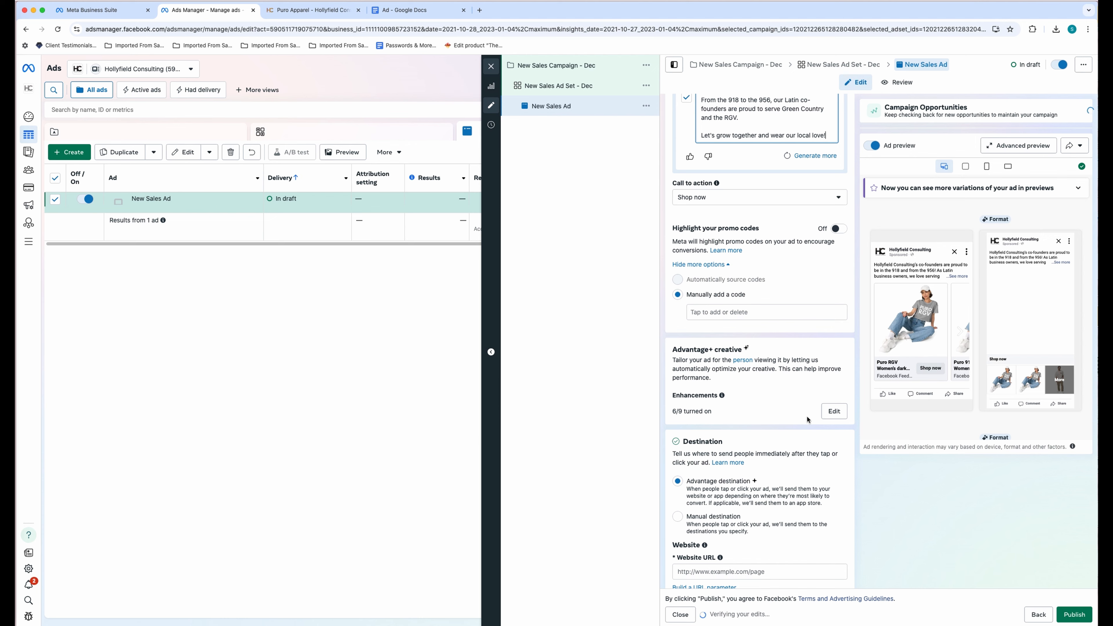
scroll(809, 420, down, 4)
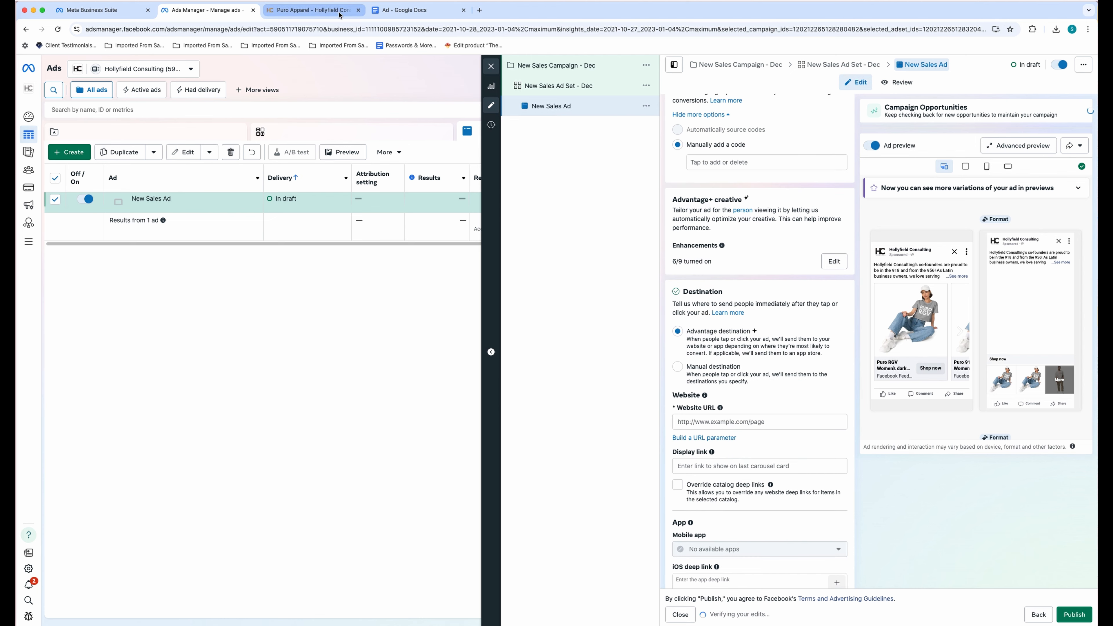
click(313, 9)
- Copy the hollyfieldconsulting.com/puro-apparel/ page address and return to the ad editor
click(343, 27)
key(super+c)
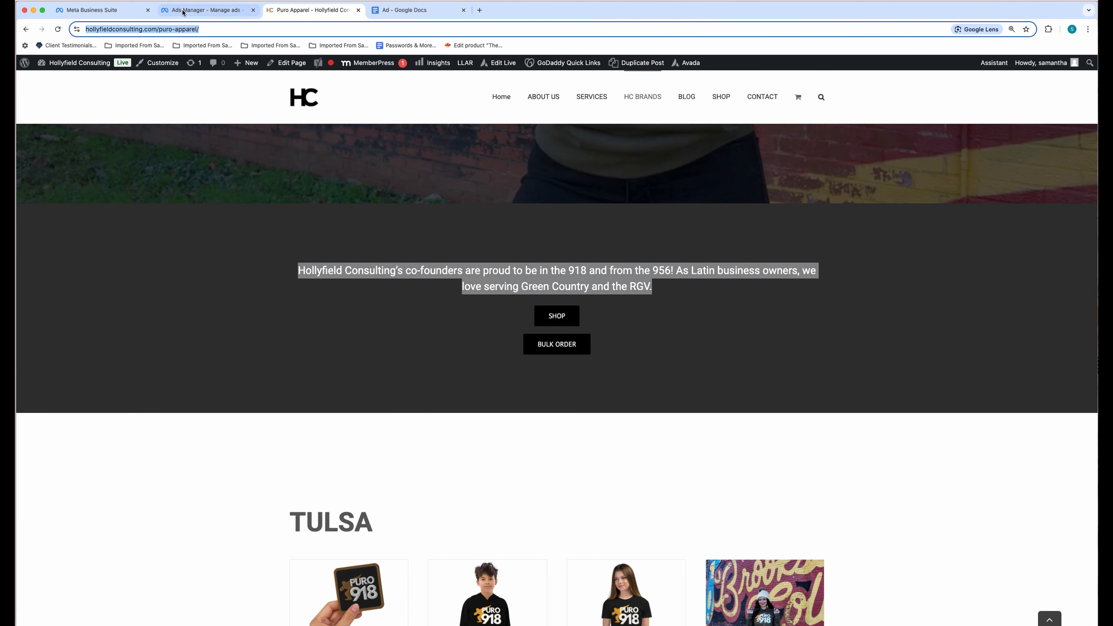
click(206, 10)
click(314, 9)
scroll(648, 214, up, 10)
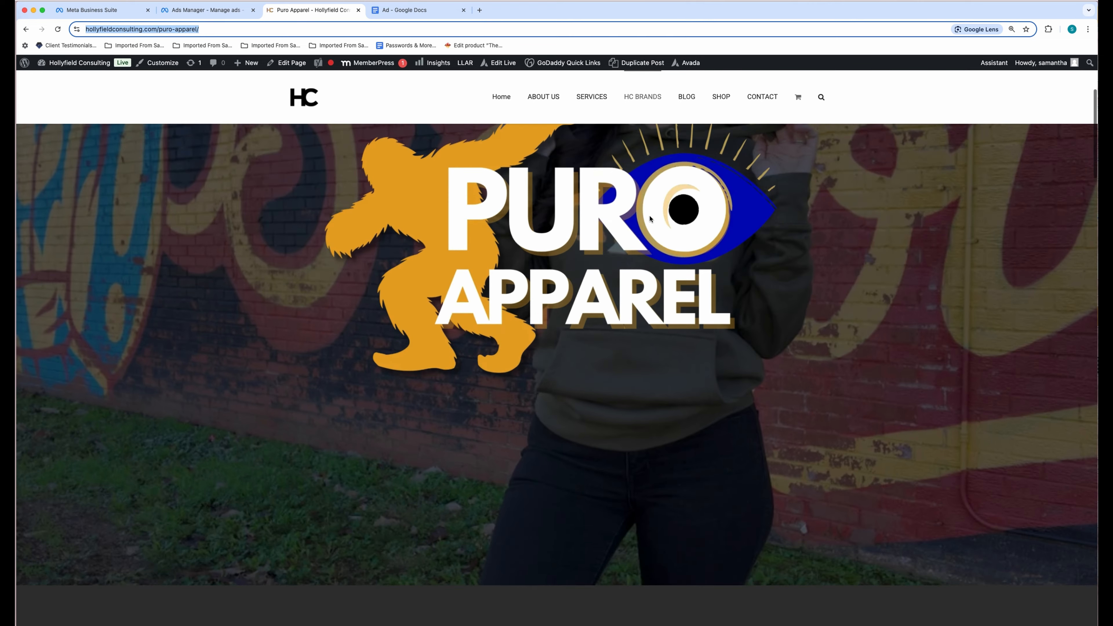
scroll(651, 218, down, 8)
scroll(651, 219, down, 10)
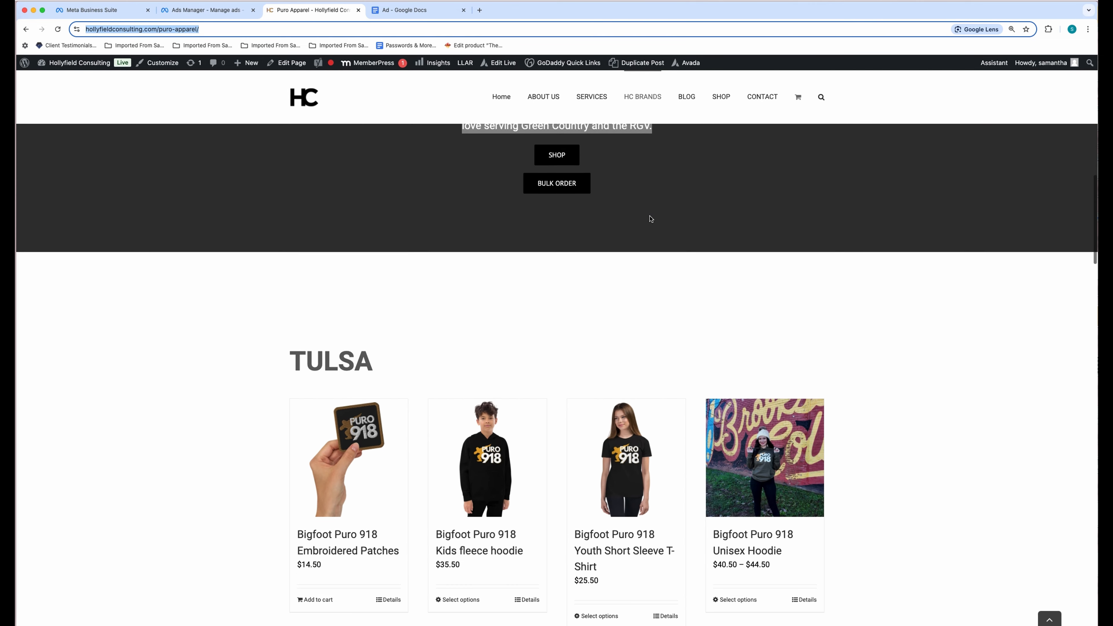
scroll(651, 219, down, 10)
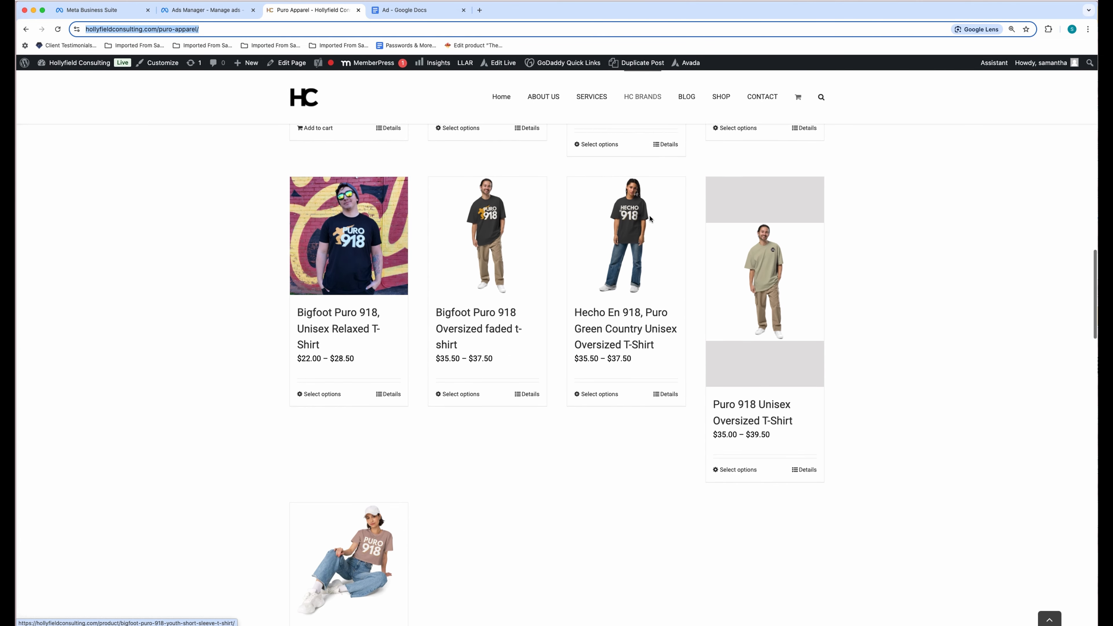
click(216, 12)
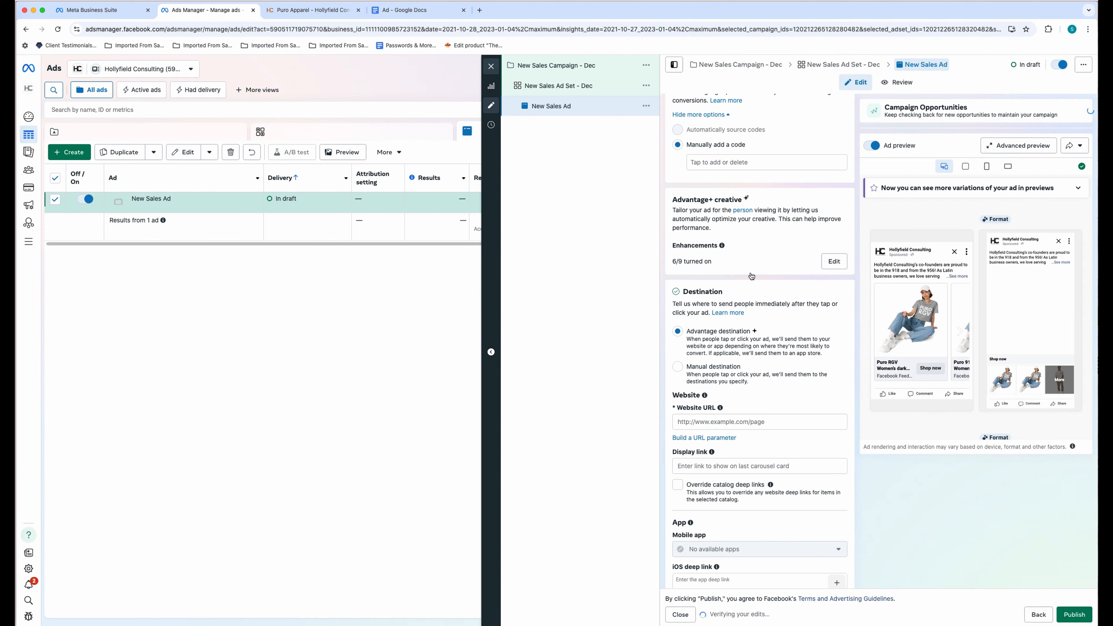
click(763, 422)
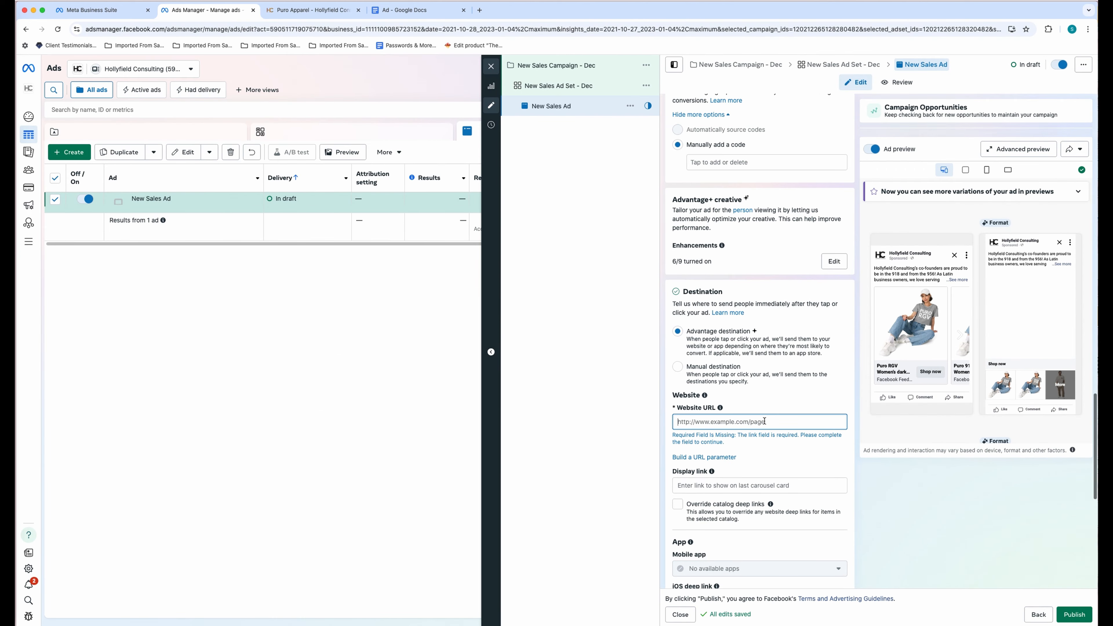
key(super+v)
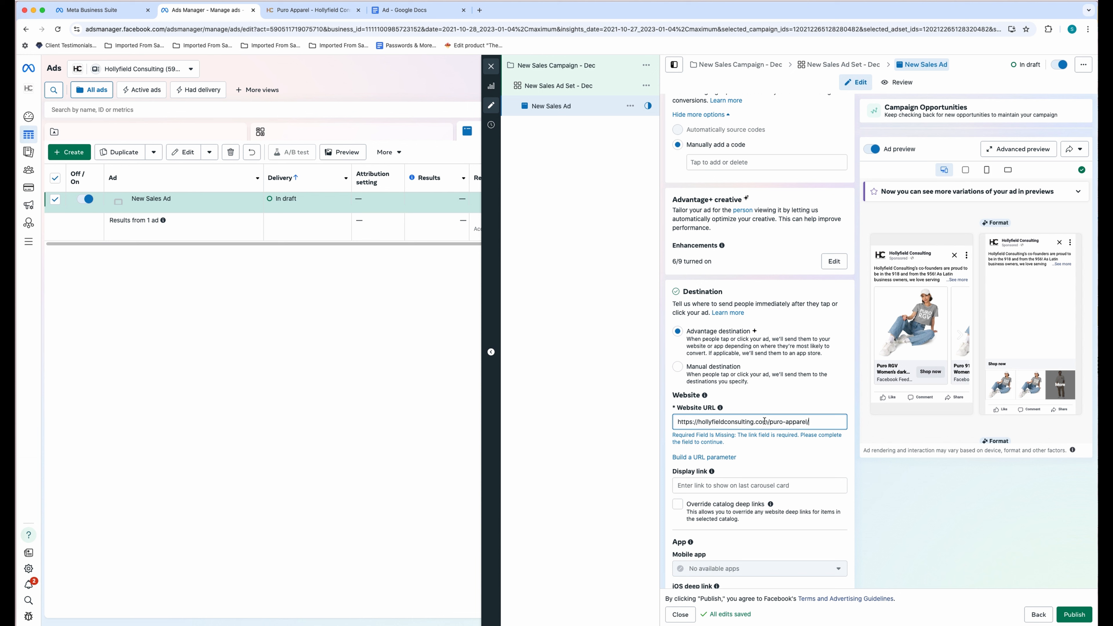
click(747, 483)
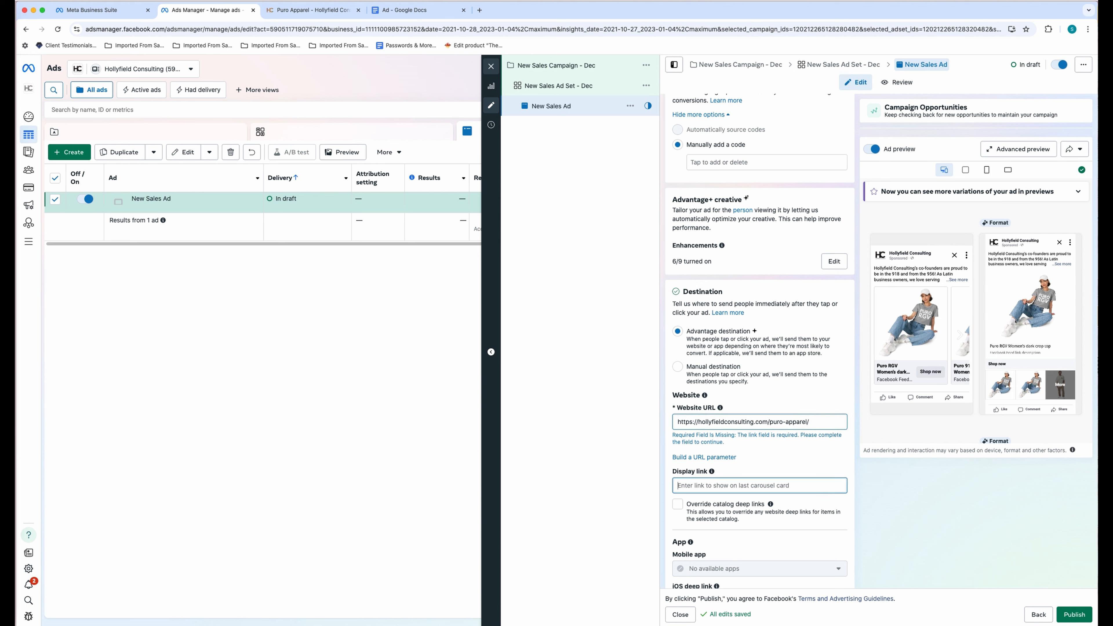
text(puro918.com)
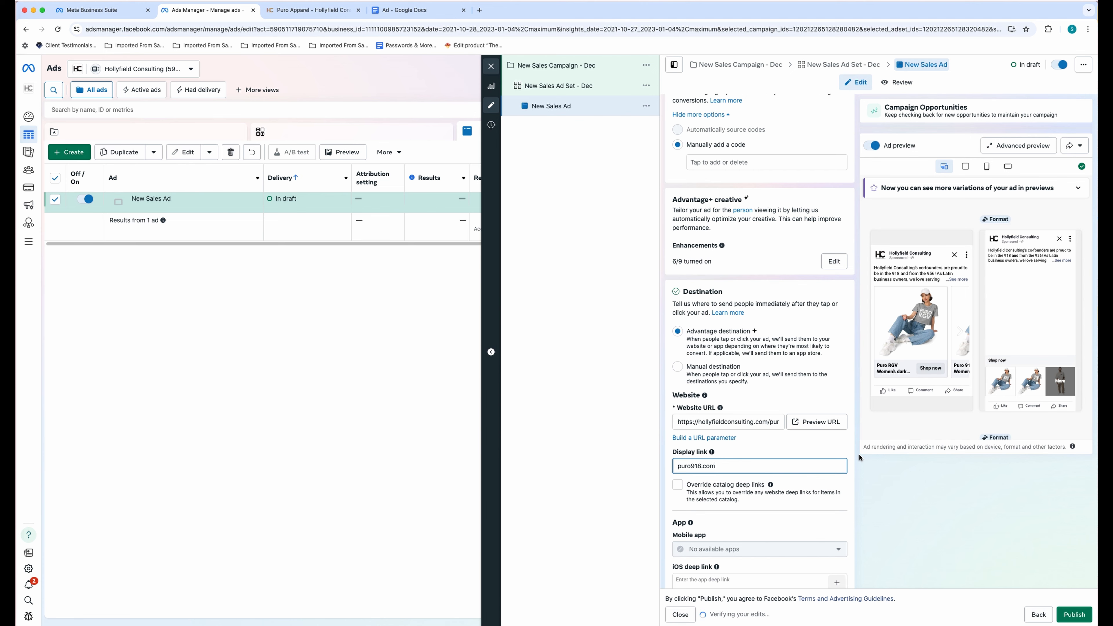
scroll(859, 457, down, 5)
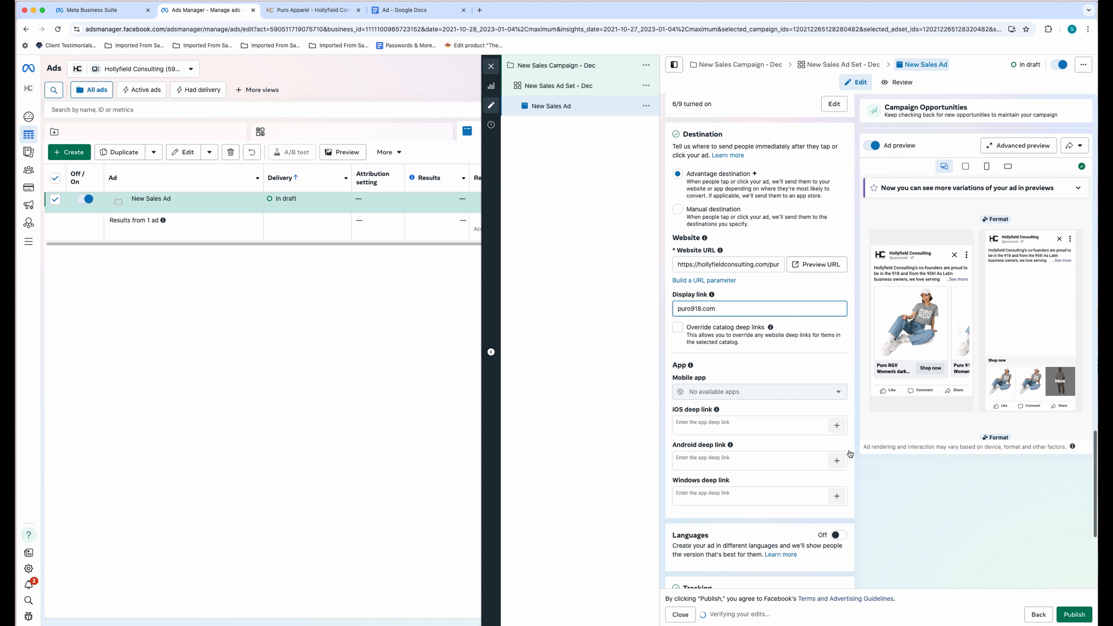
scroll(851, 455, down, 7)
scroll(850, 454, down, 1)
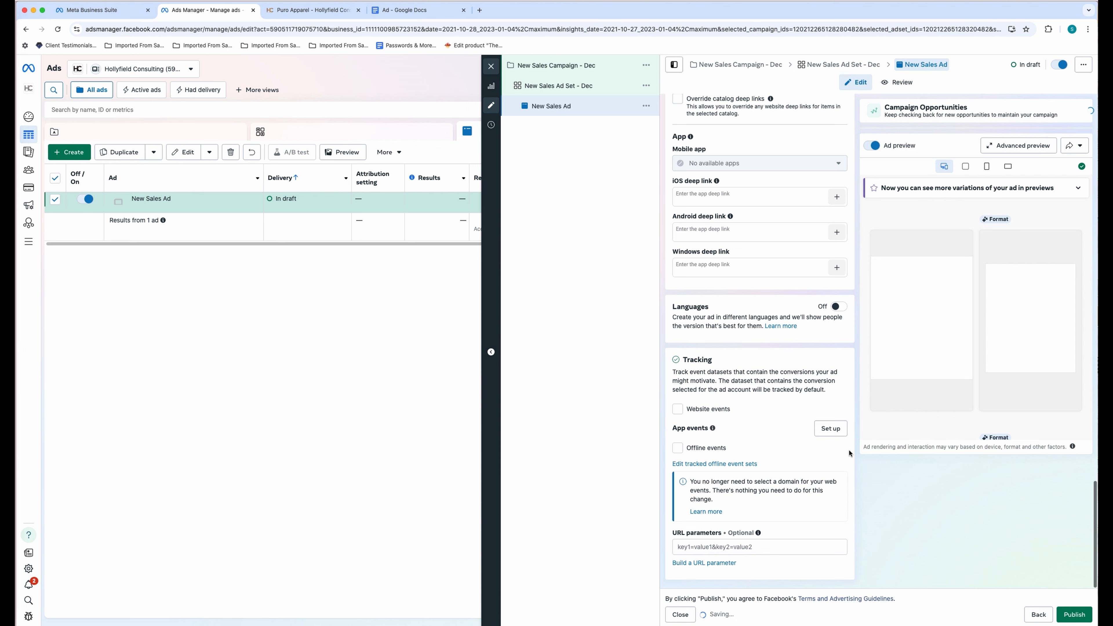
click(769, 424)
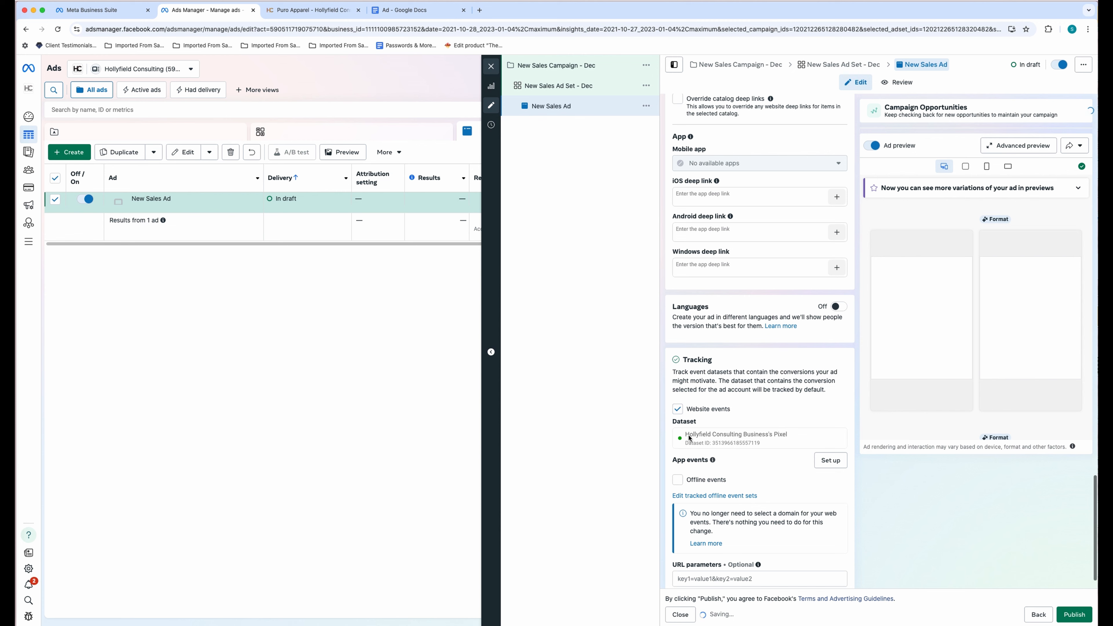
scroll(801, 441, up, 10)
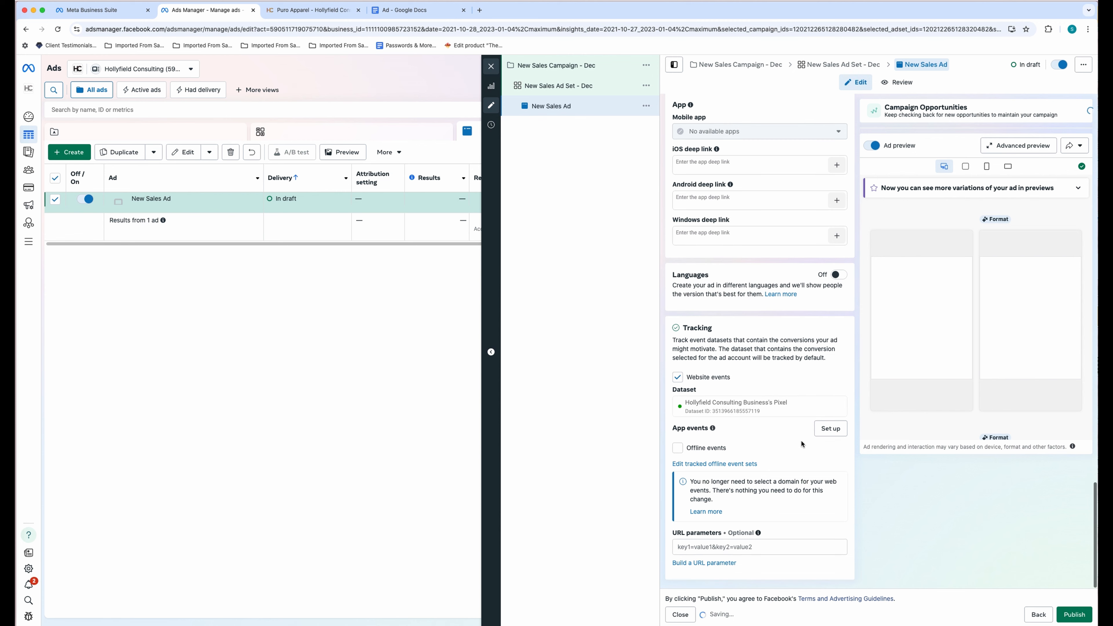
scroll(802, 442, up, 10)
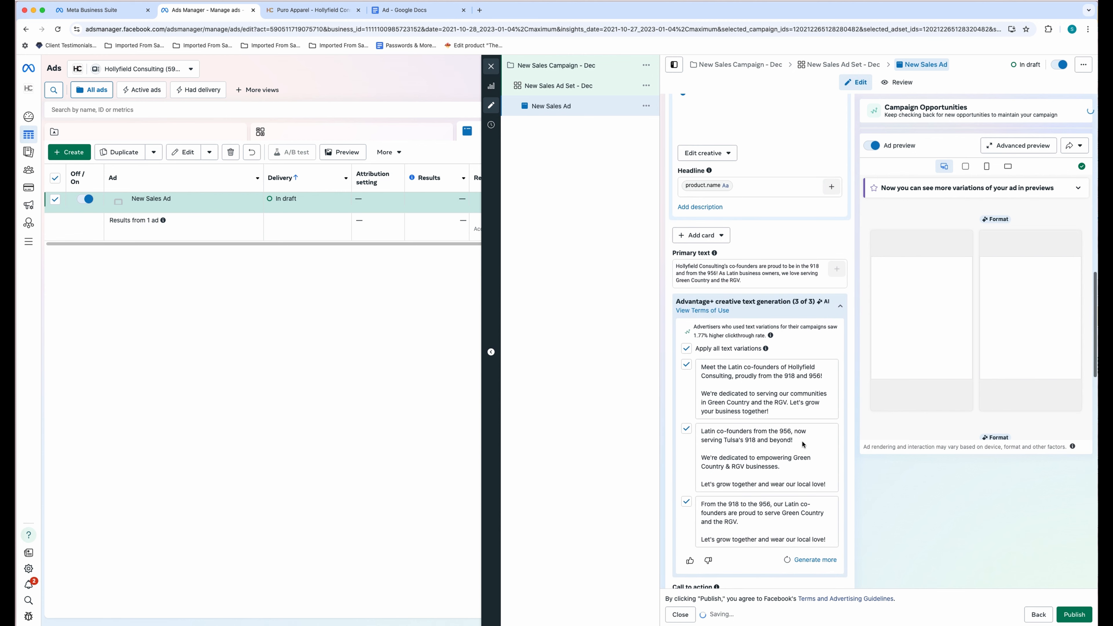